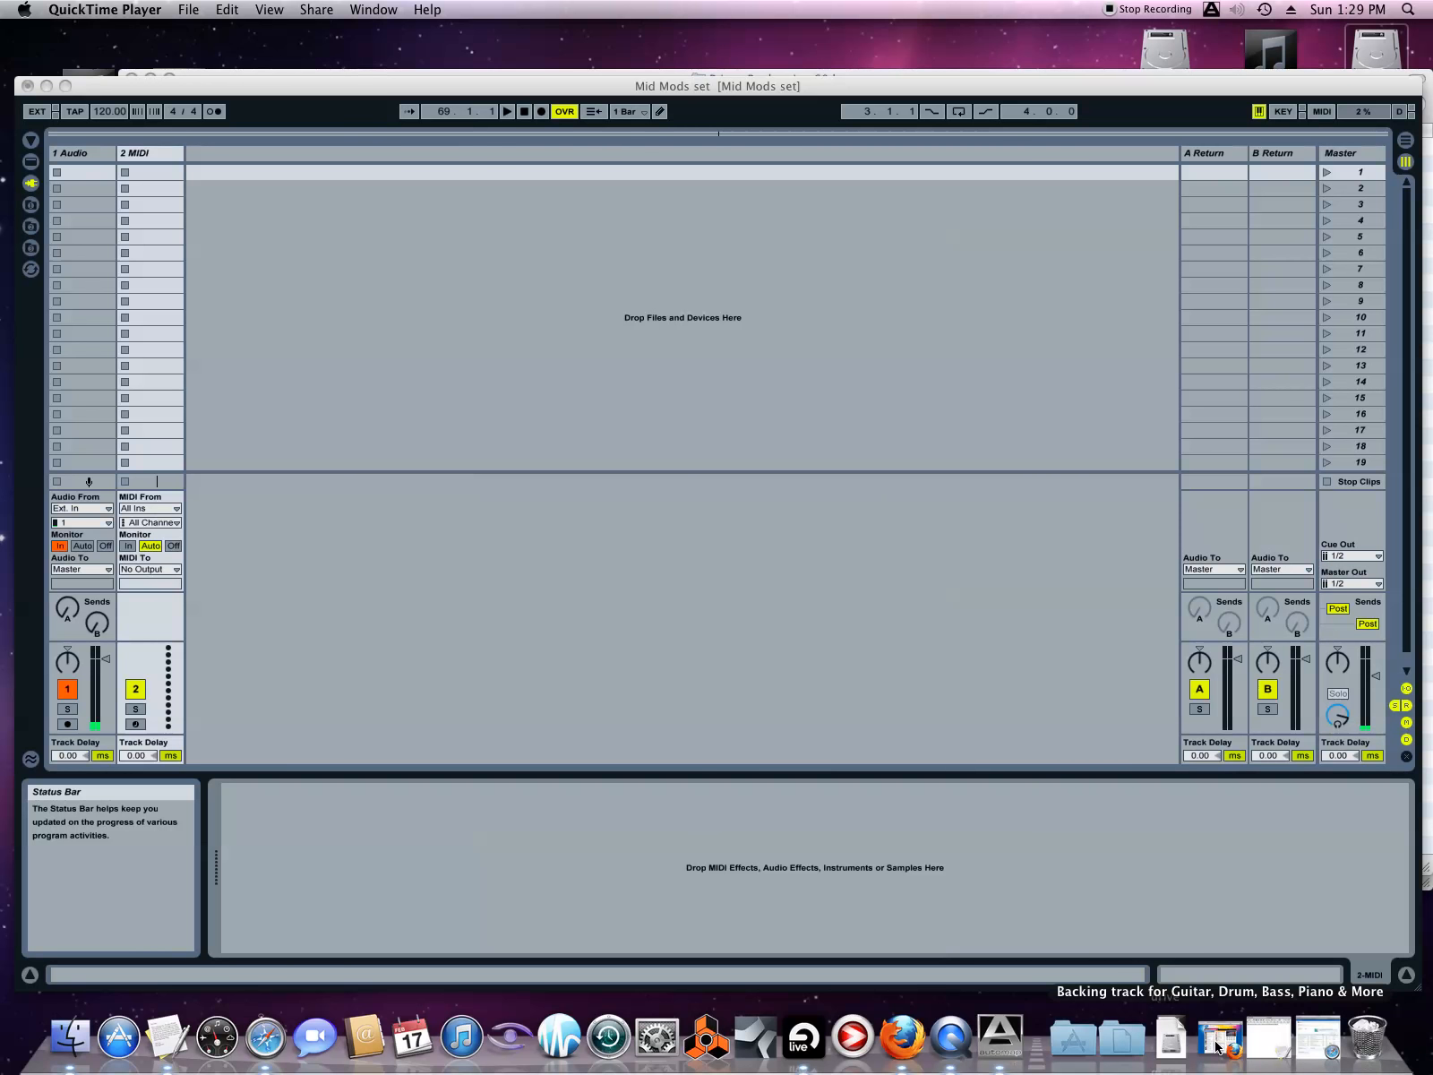
- Switch to Firefox, open the Locked Out Of Heaven custom accompaniment track by Bruno Mars, and stop its preview playback
left_click(1313, 1037)
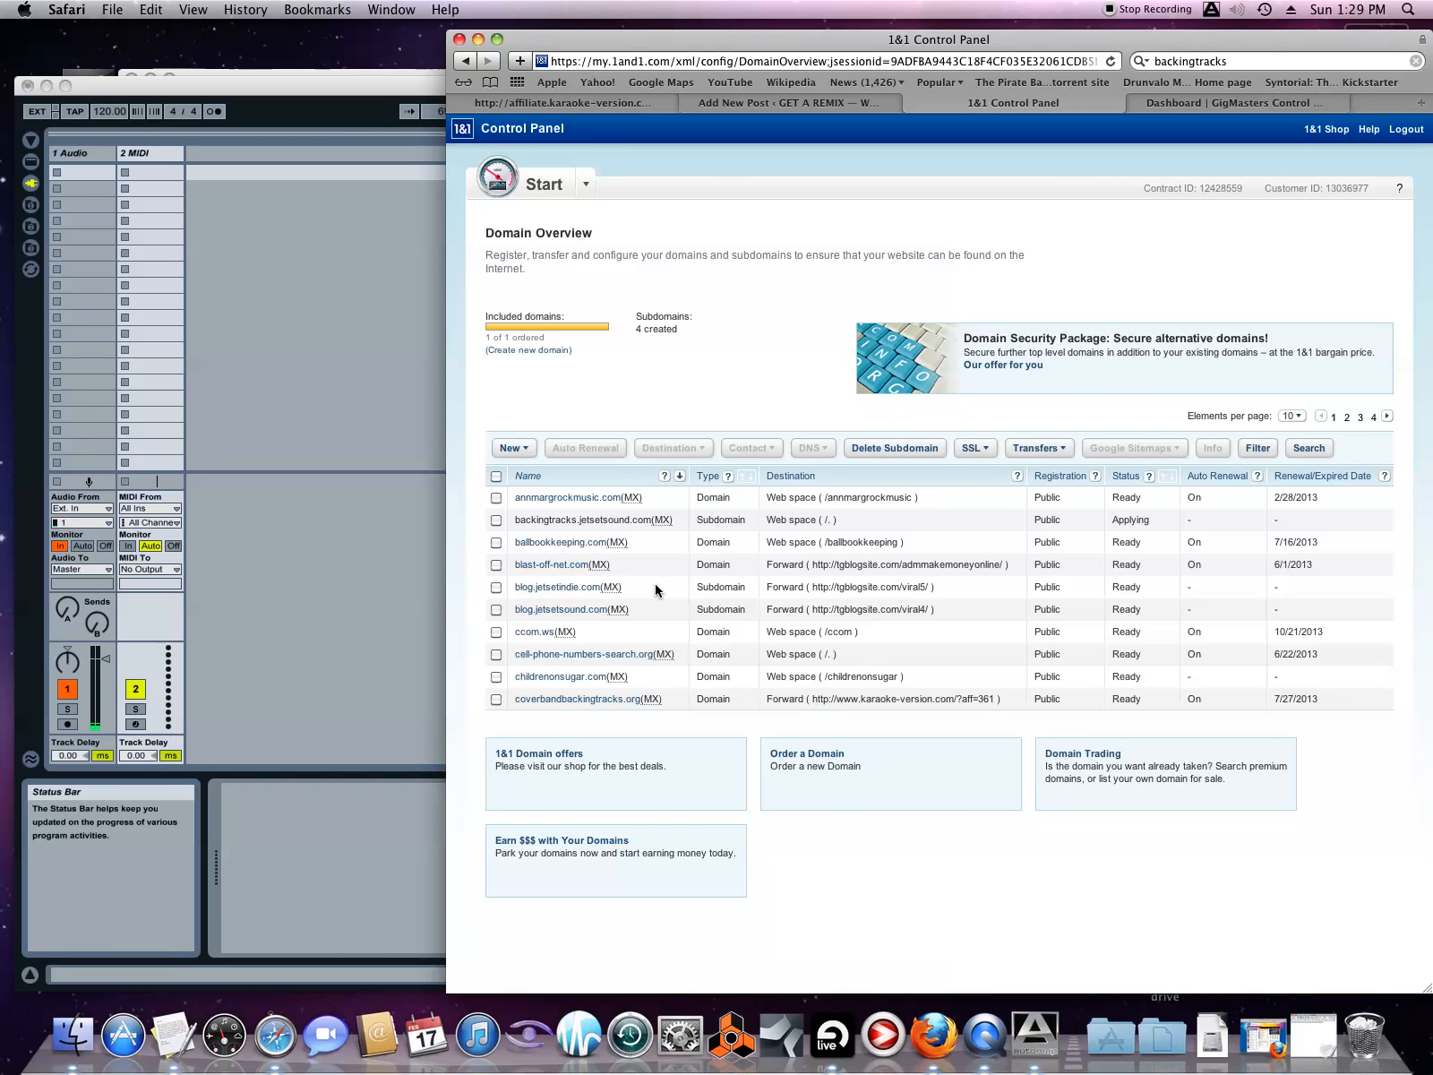
left_click(478, 38)
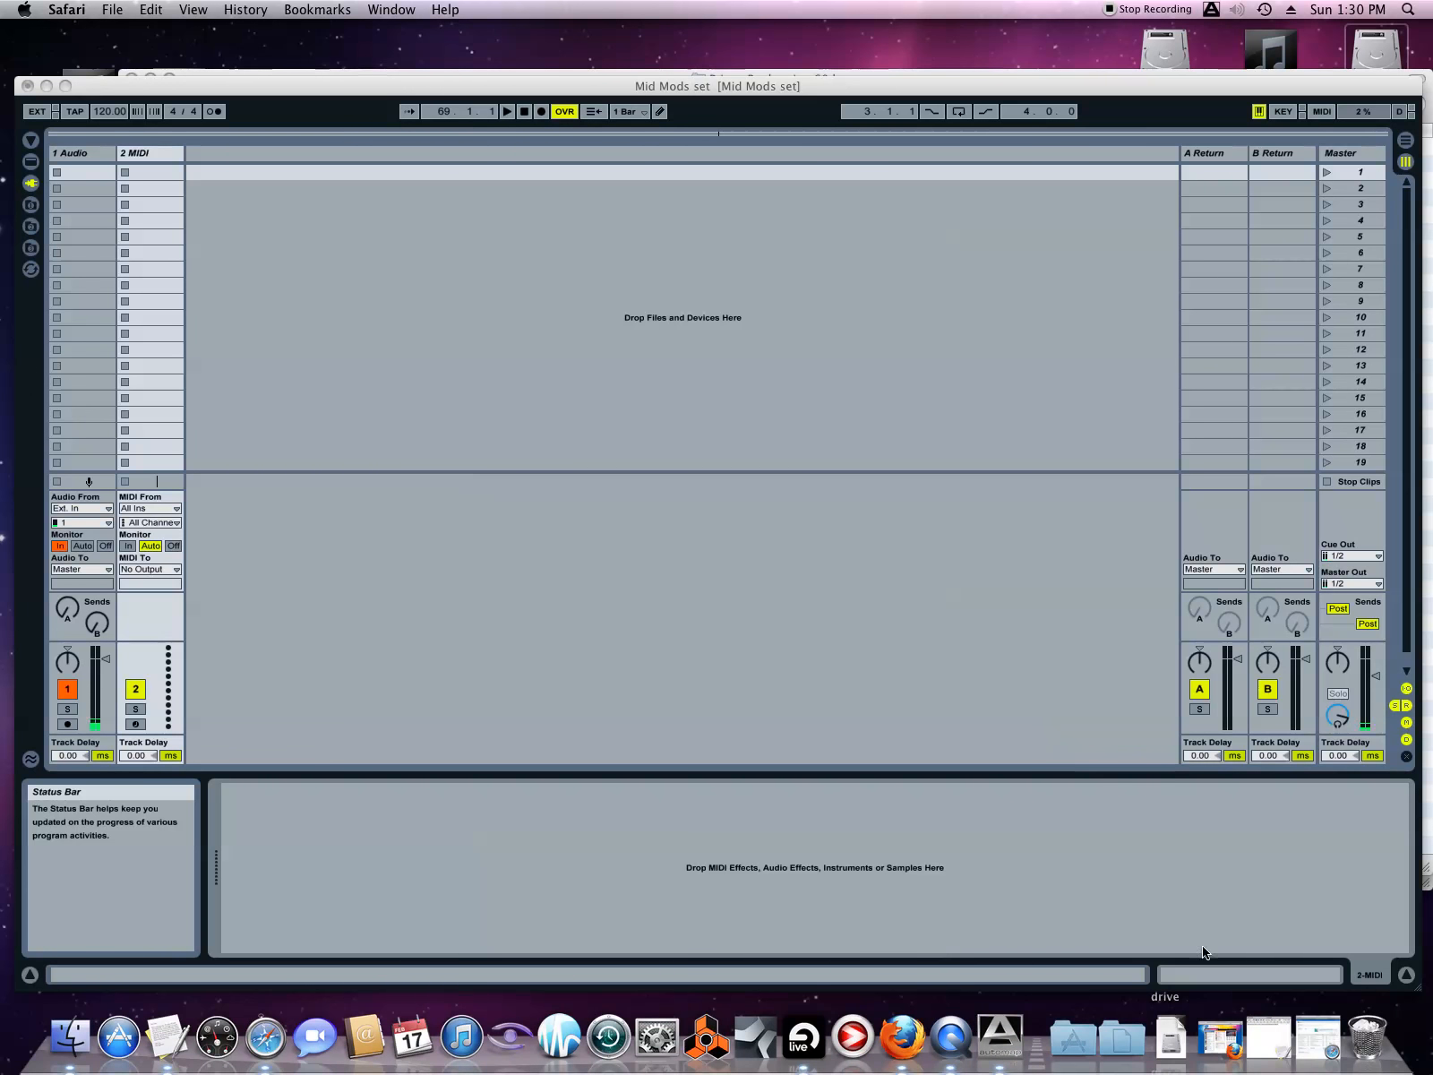
left_click(1226, 1037)
left_click_drag(696, 103, 734, 64)
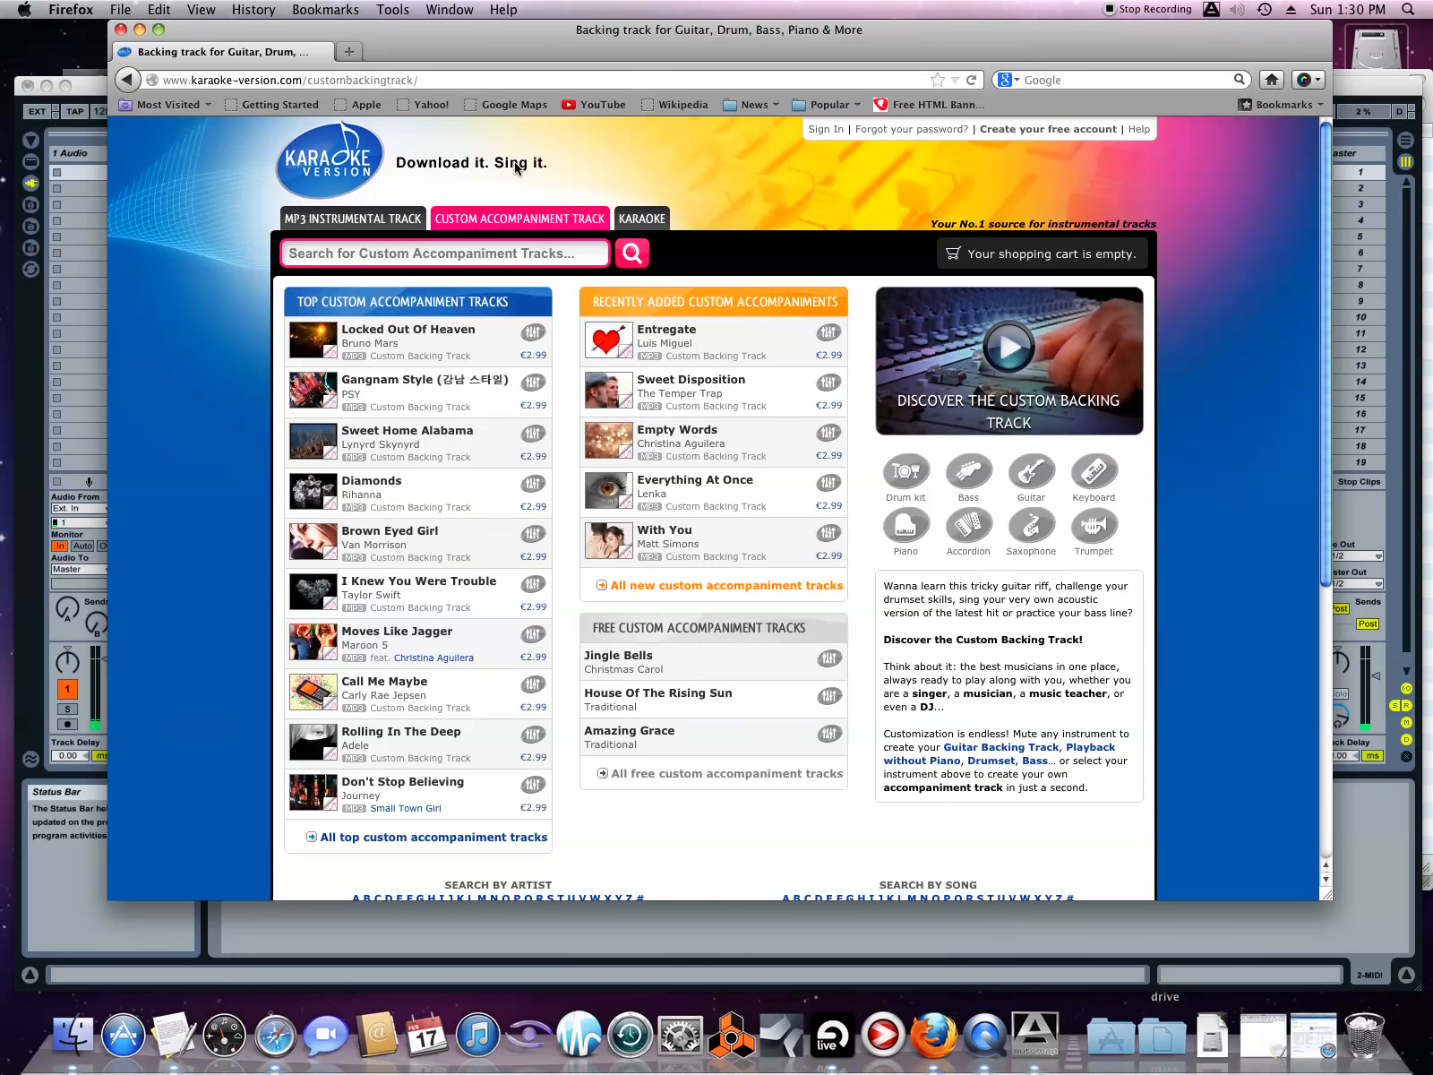
left_click(407, 332)
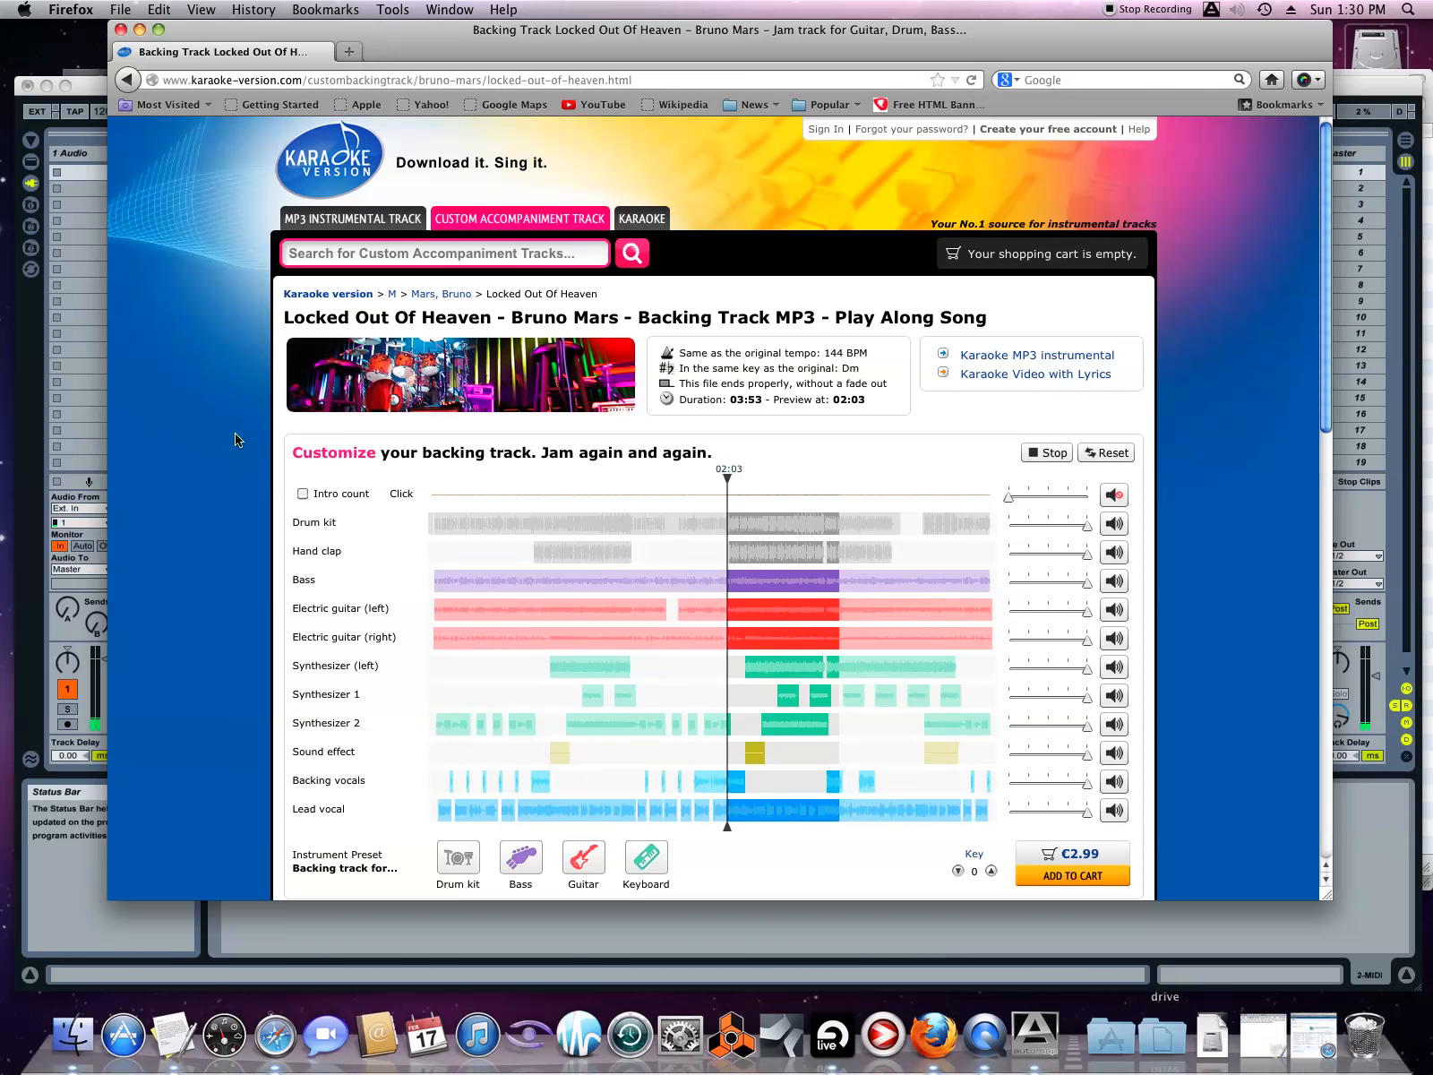
left_click(1037, 459)
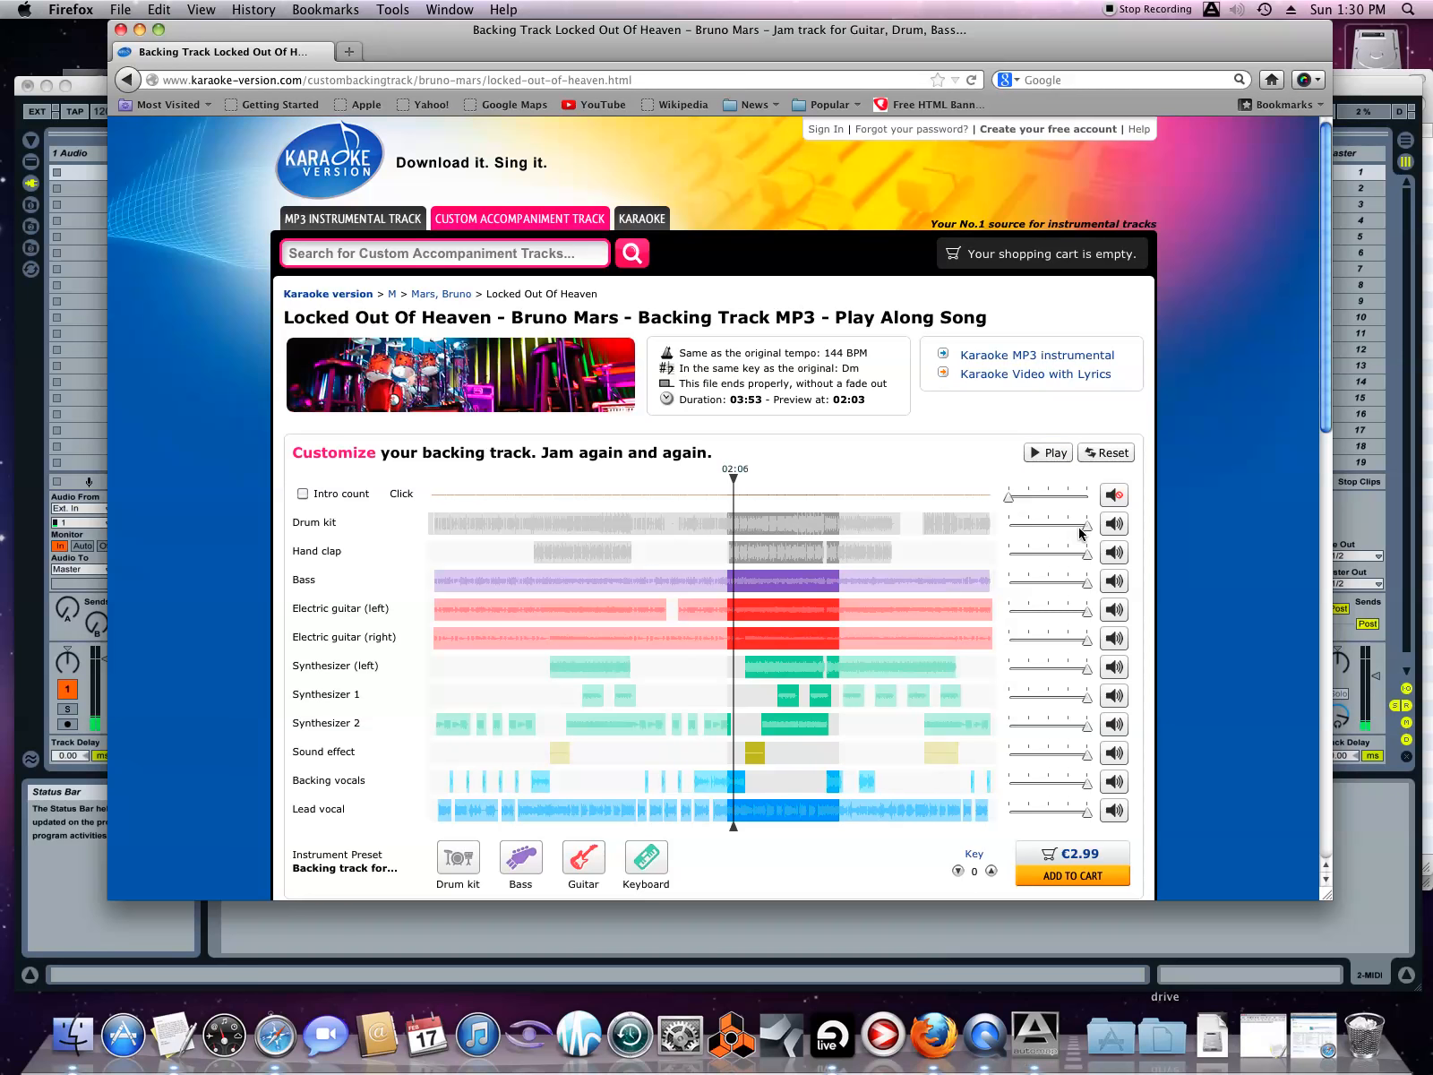
- Mute the drum kit, hand clap, bass, both electric guitars, Synthesizer (left) and Synthesizer 1 in the backing track mix
left_click(1114, 523)
left_click(1114, 552)
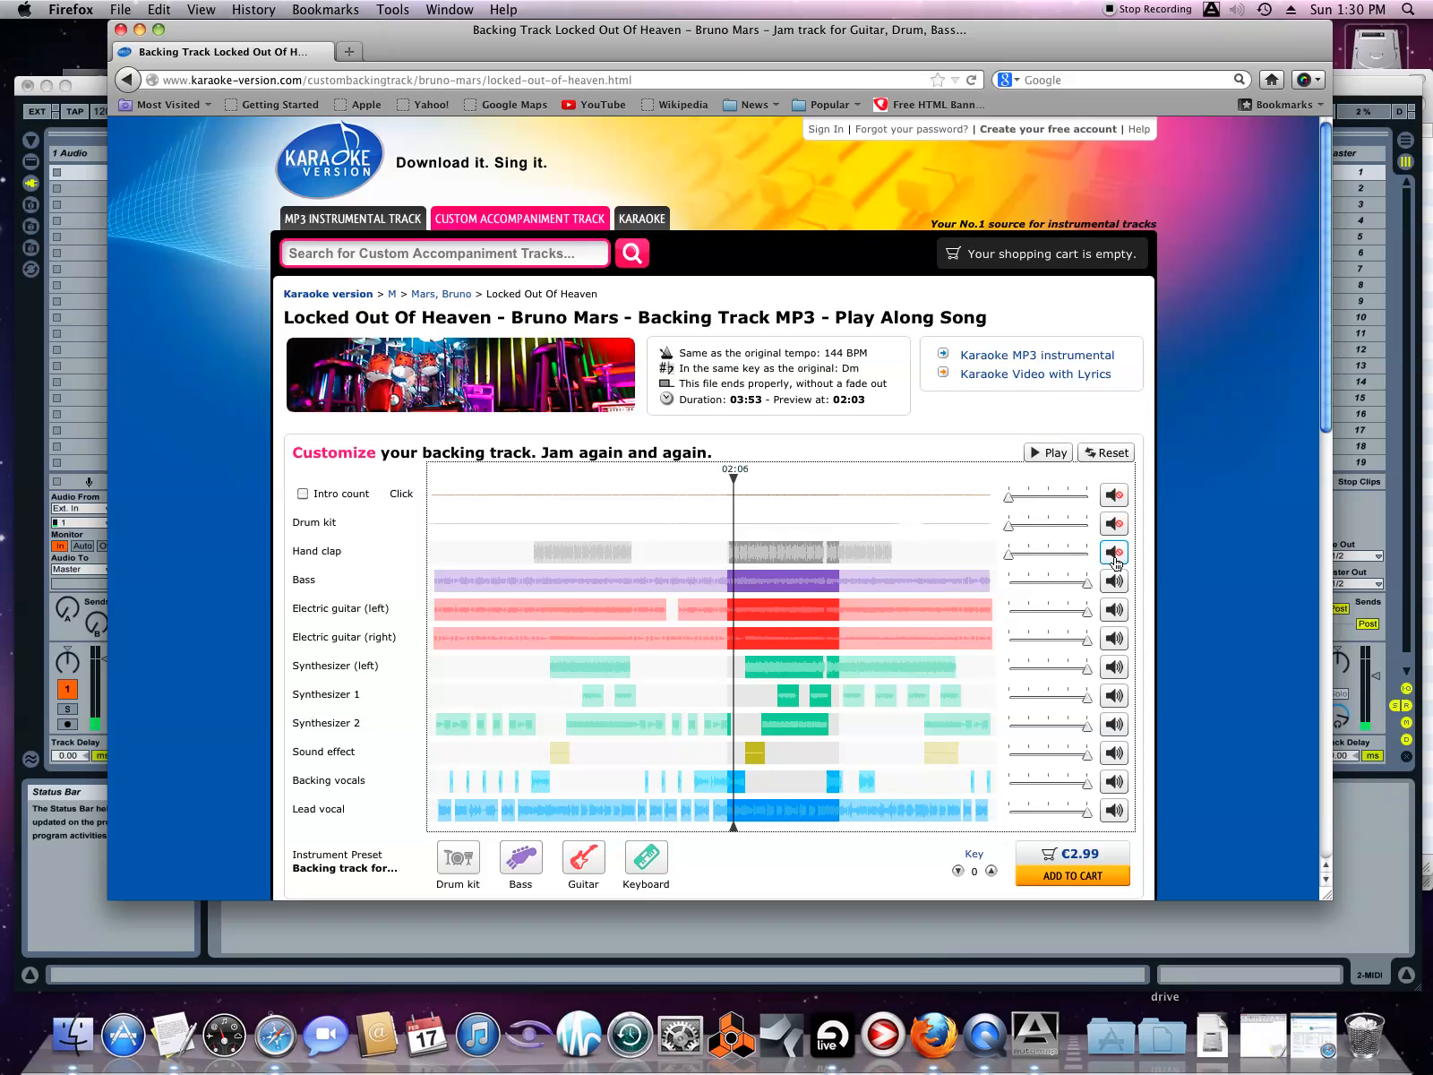
left_click(1115, 581)
left_click(1114, 610)
left_click(1114, 638)
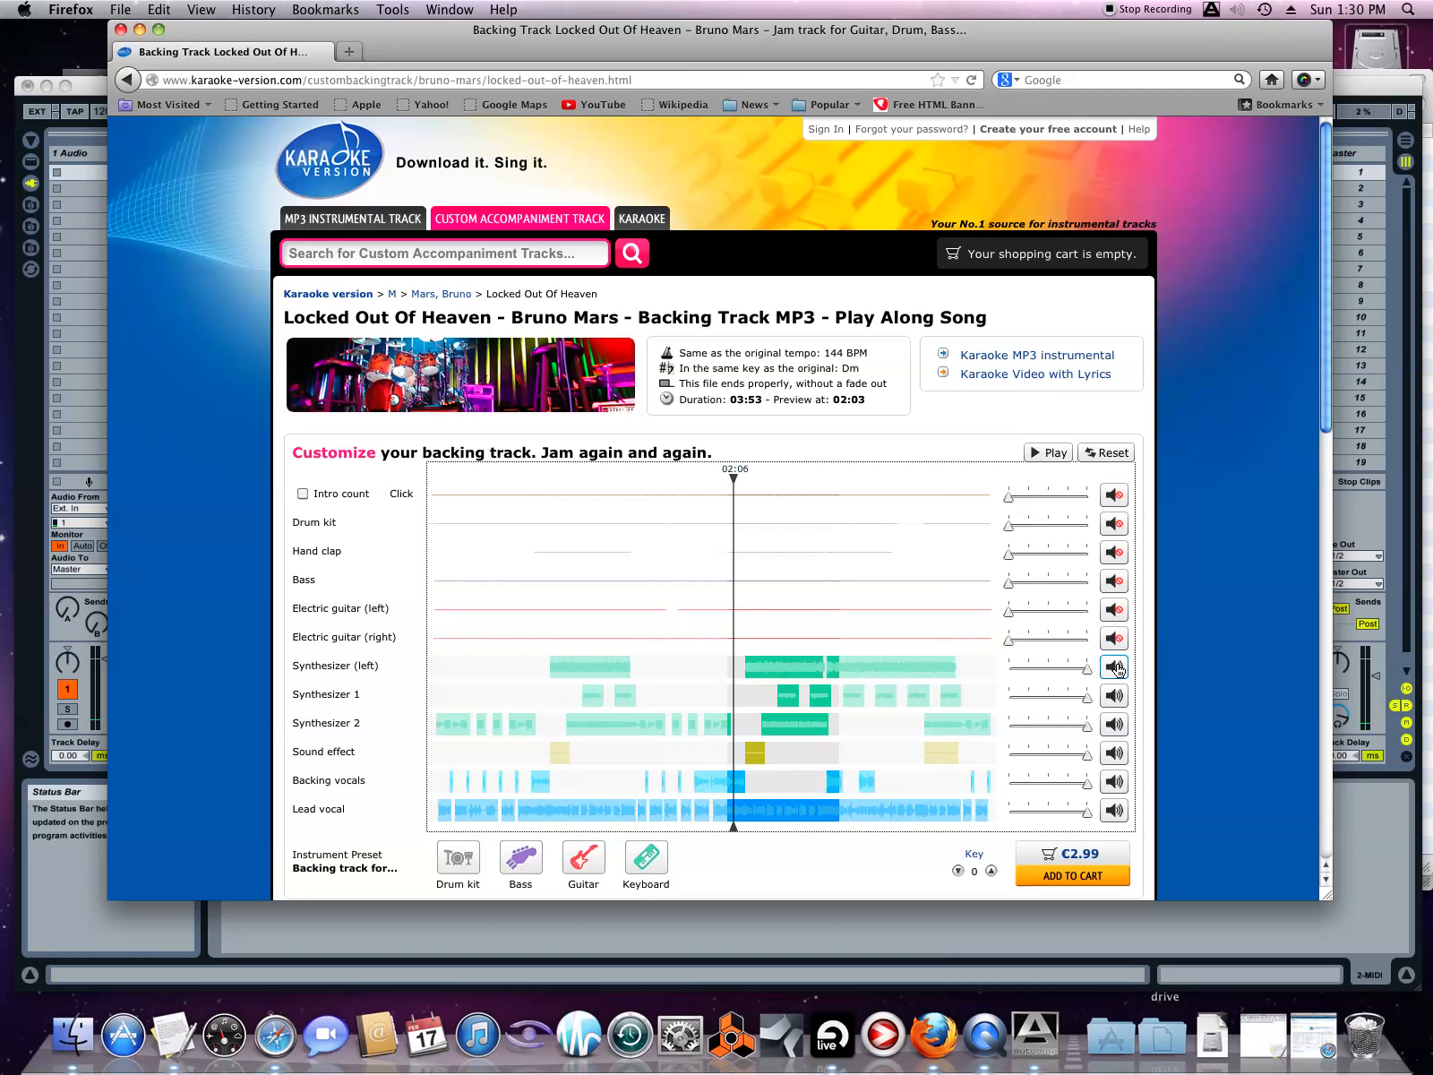
left_click(1116, 668)
left_click(1115, 695)
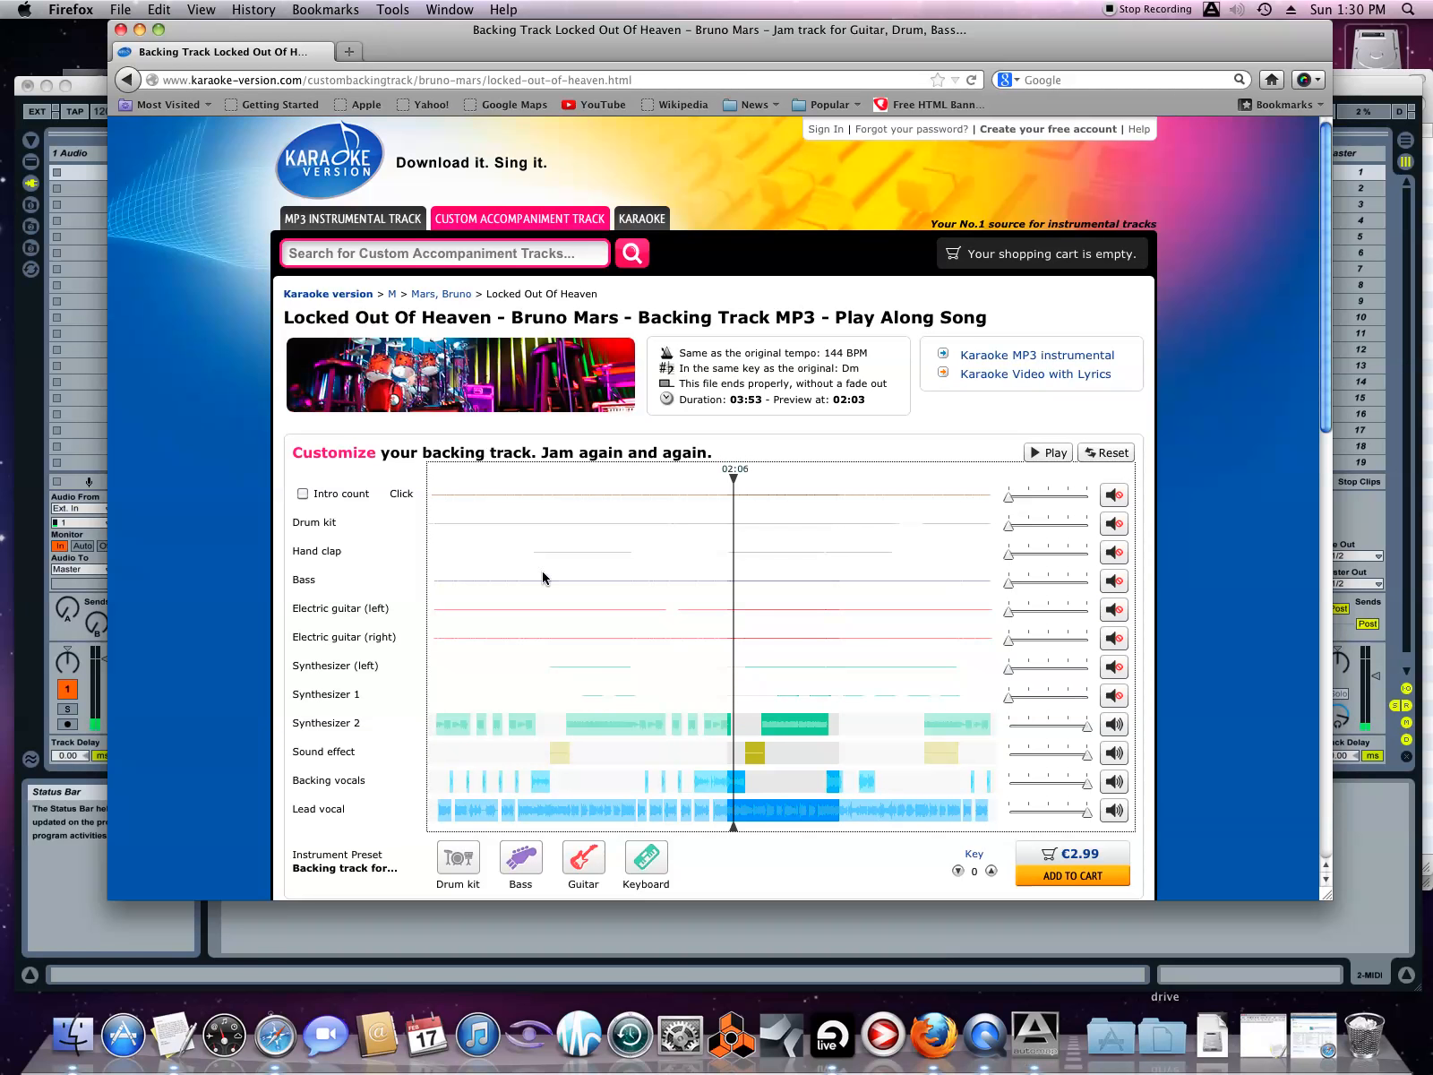
- Enable the intro count and unmute the click in the backing track mix
left_click(303, 494)
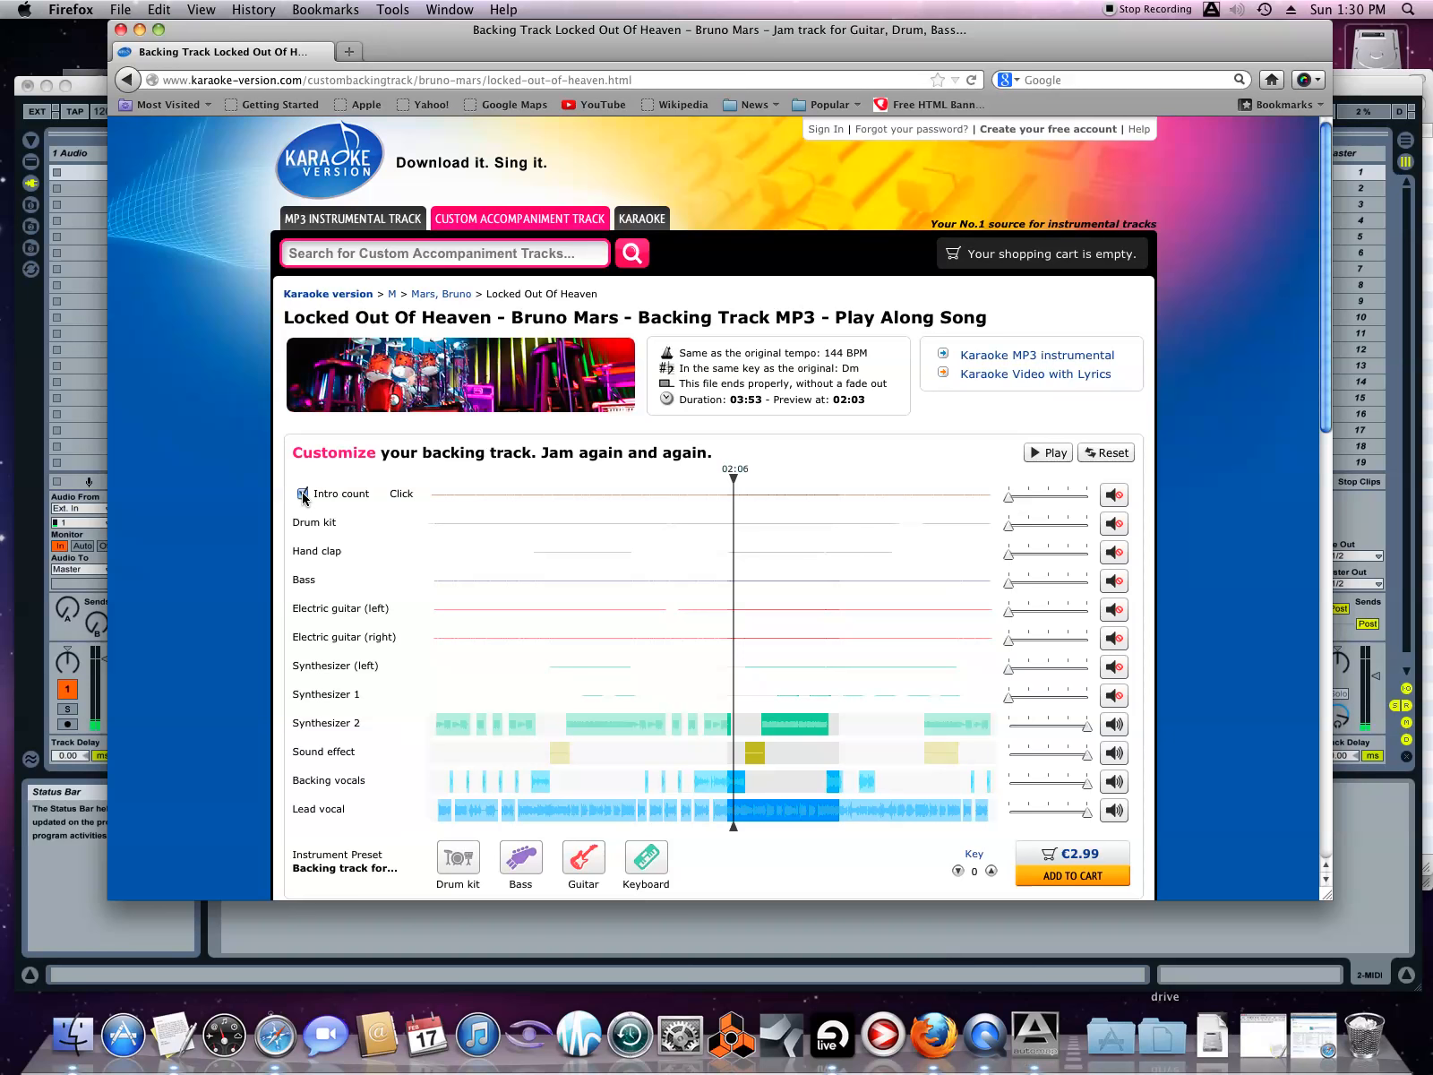
left_click(1112, 498)
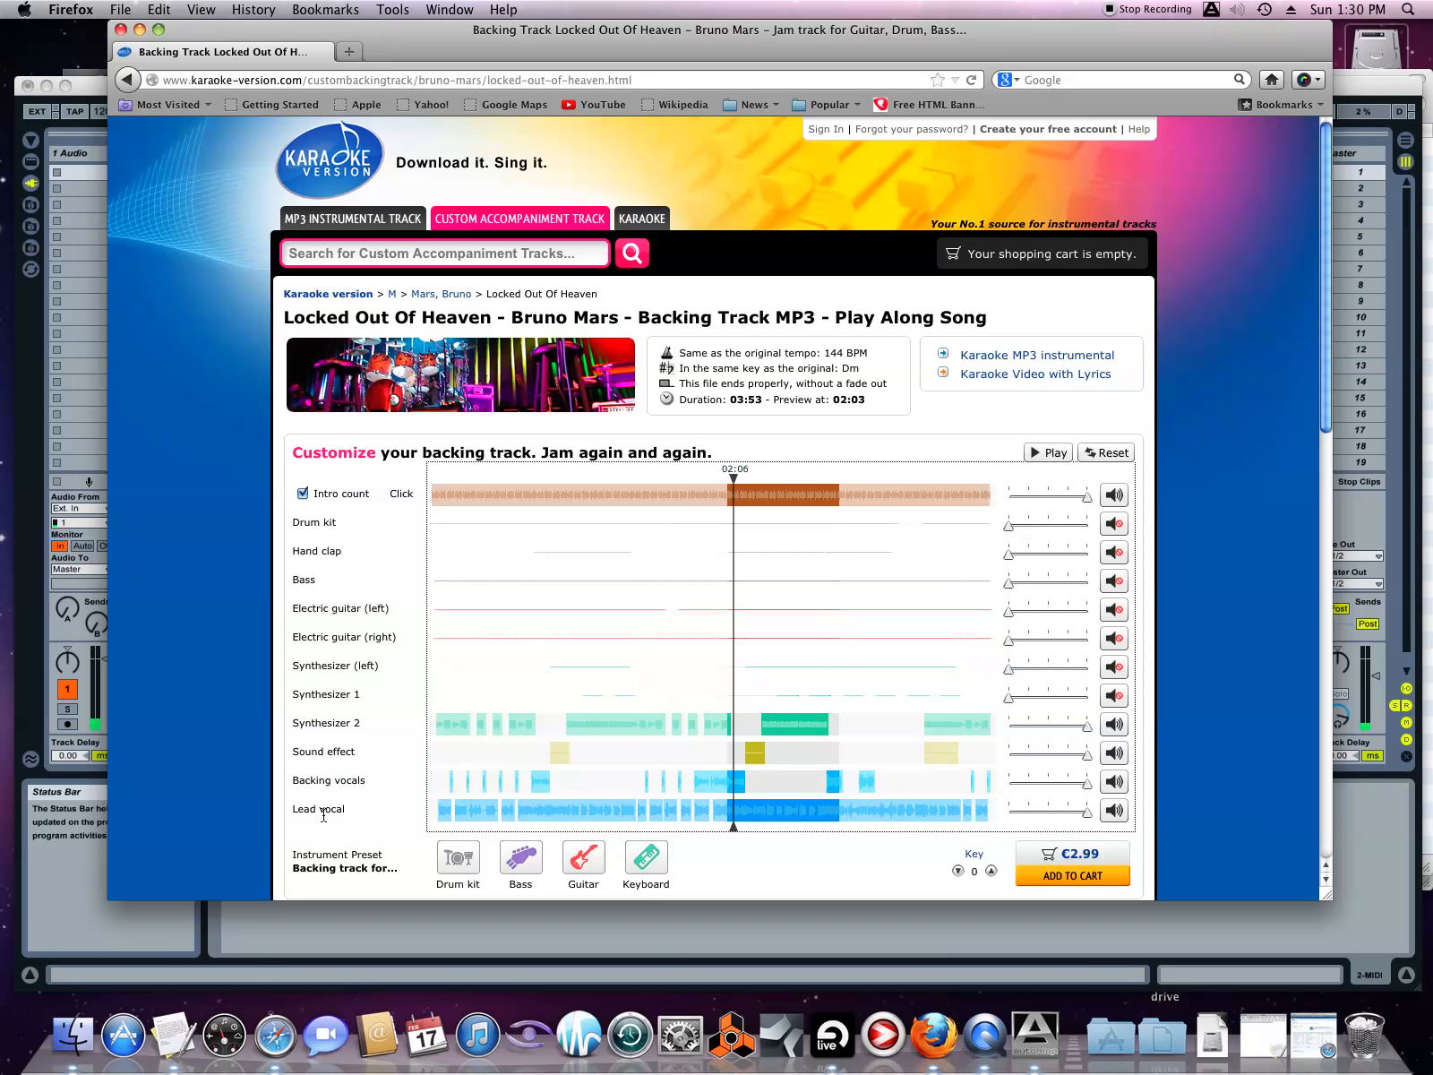
- Switch to Ableton Live and display the Mid Mods set in Arrangement View
left_click(140, 32)
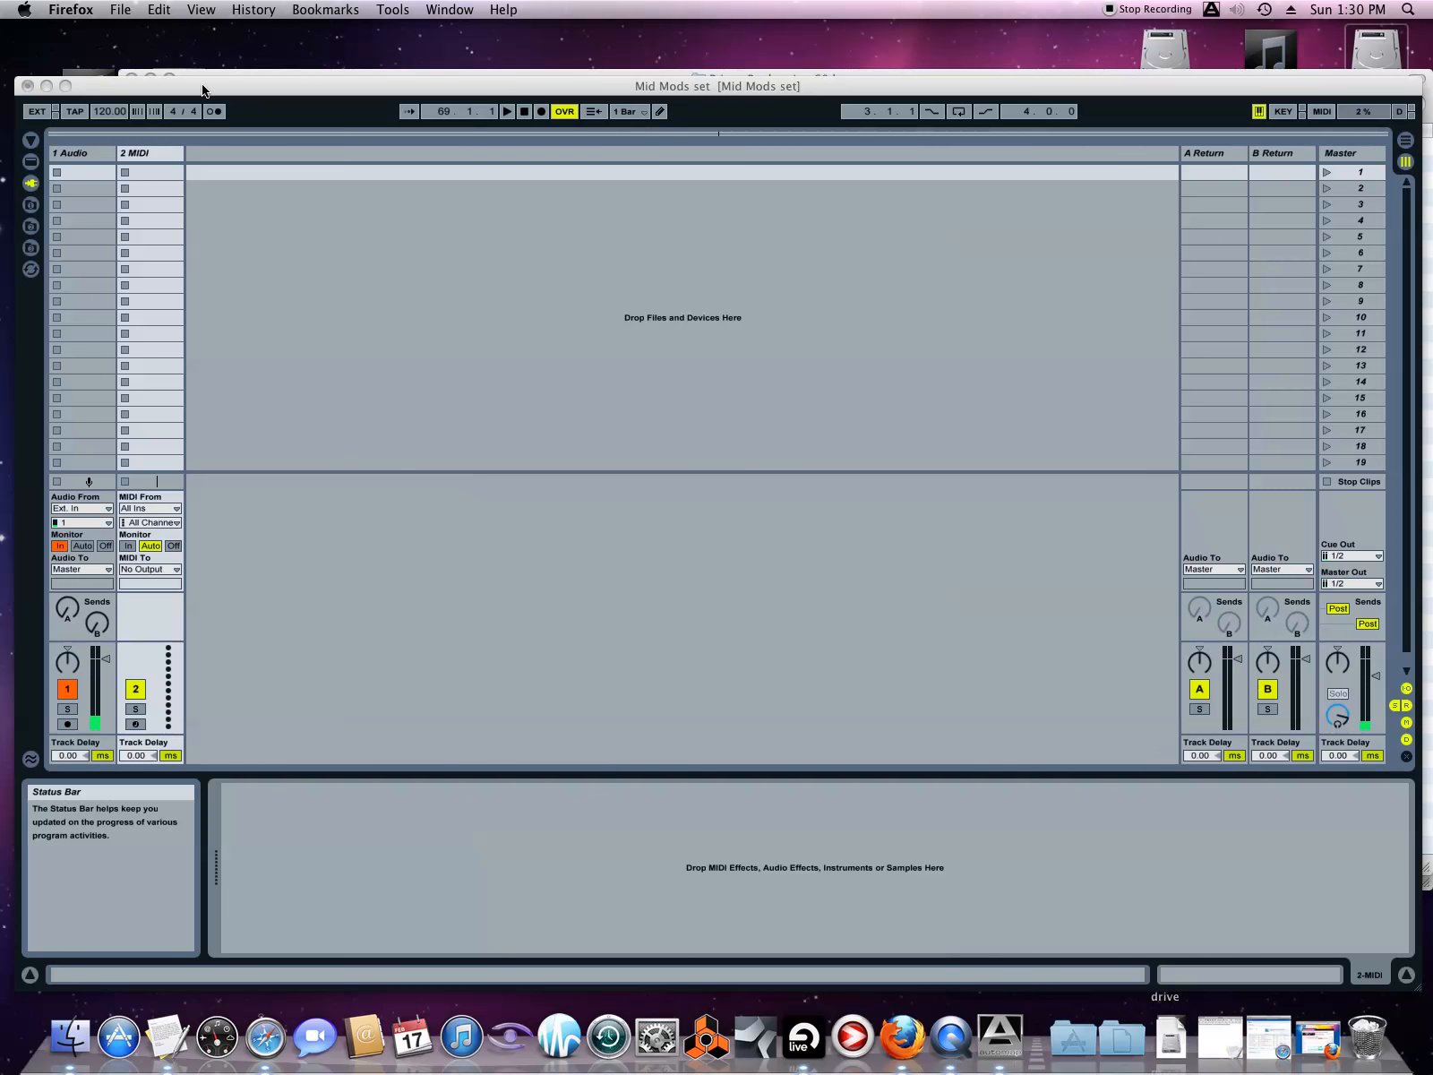
left_click(204, 86)
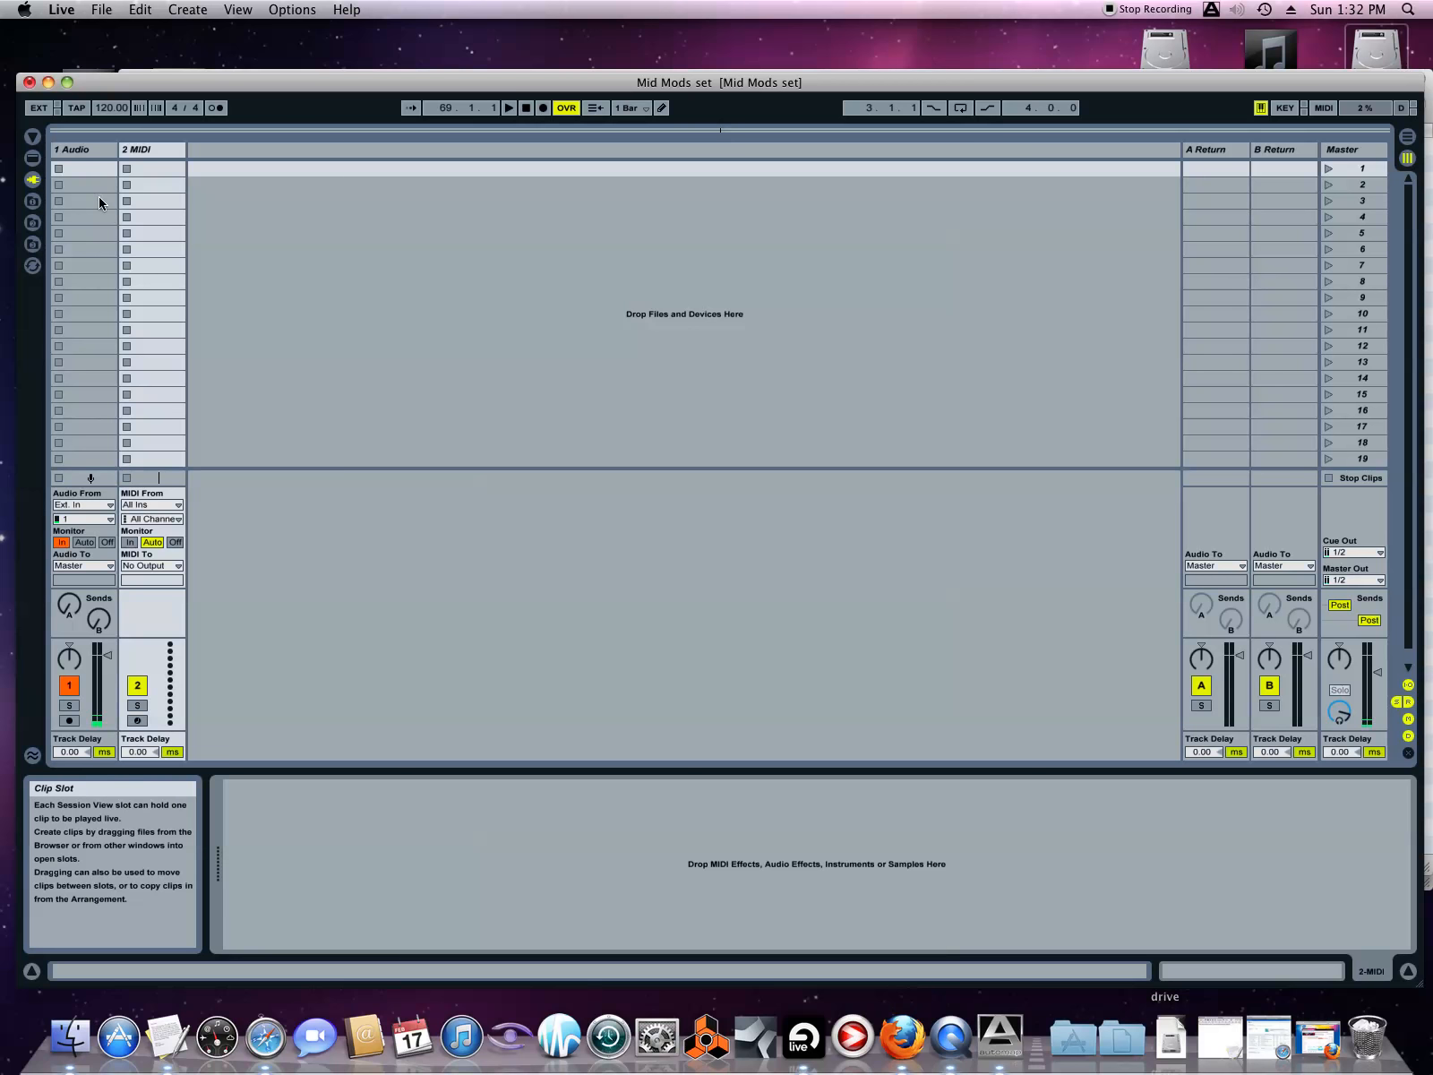
left_click(1406, 146)
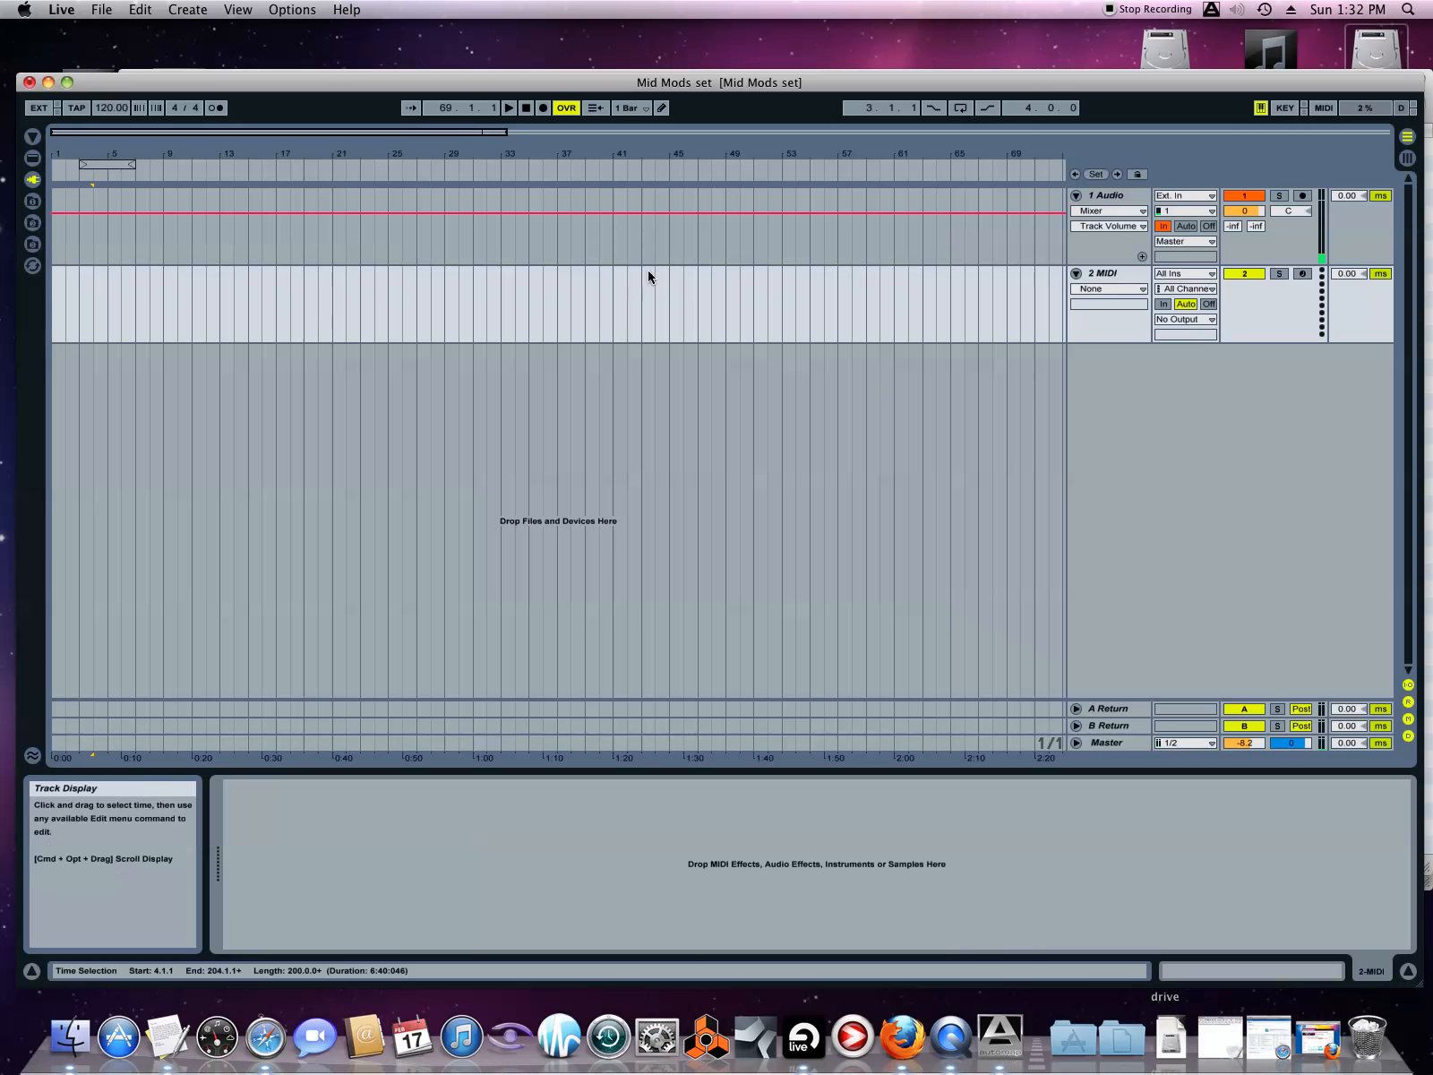
- Add a locator at bar 3 of the timeline and name it "song 1"
mouse_move(484, 158)
left_mouse_down()
mouse_move(485, 172)
mouse_move(484, 147)
mouse_move(473, 153)
left_mouse_up()
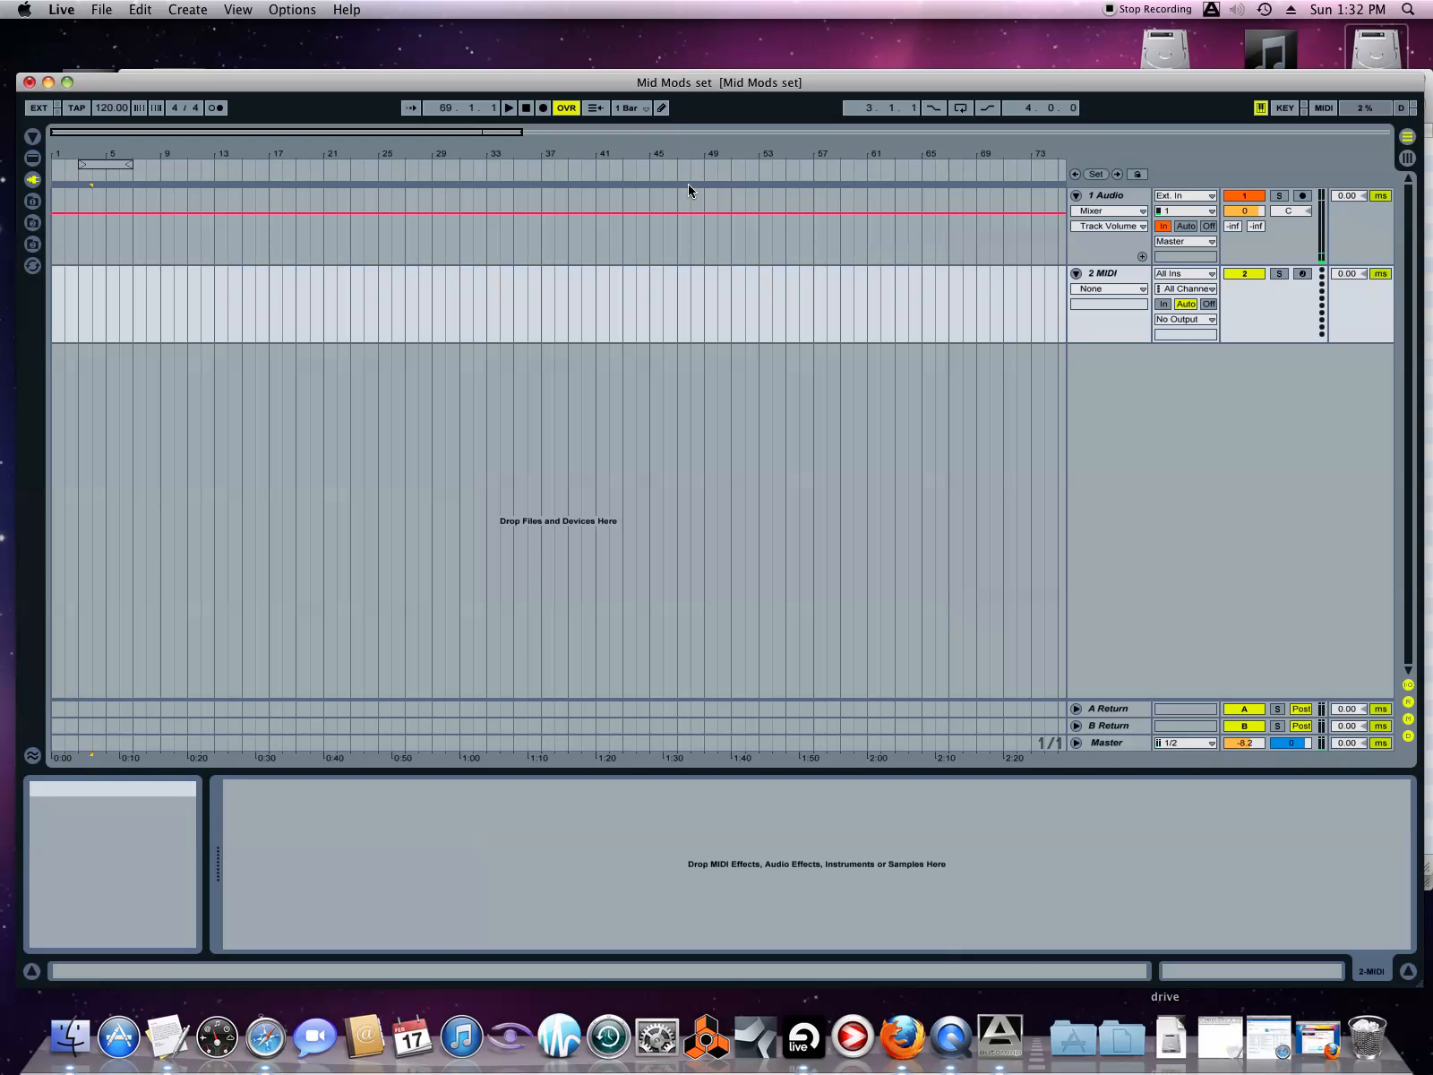
right_click(78, 179)
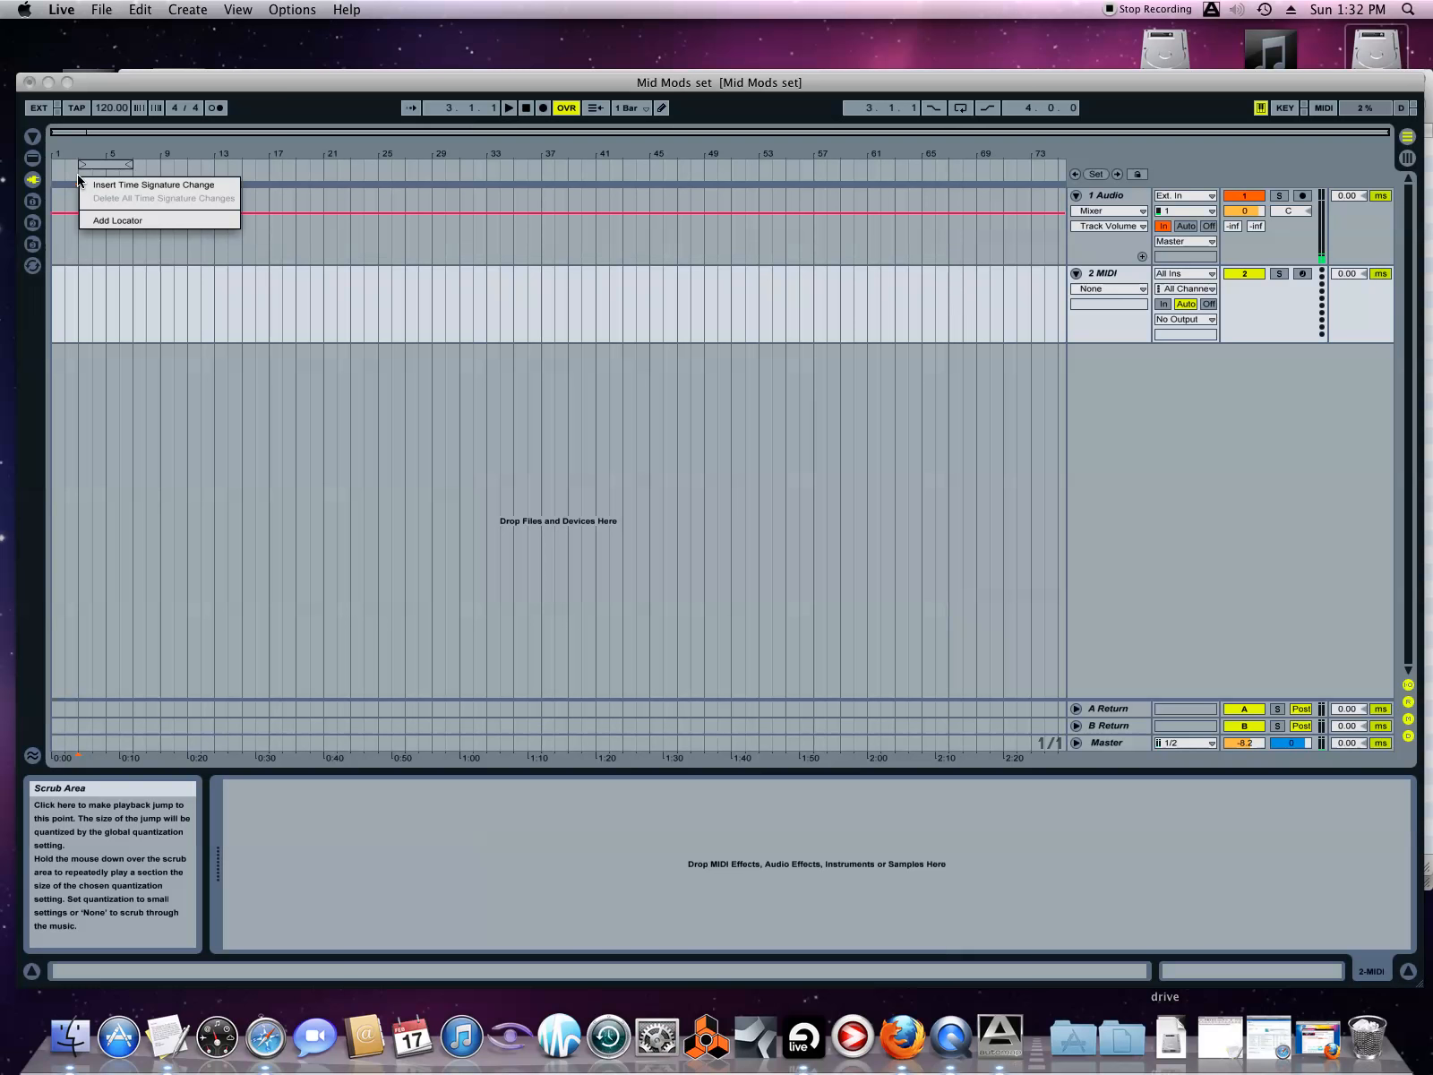
left_click(93, 220)
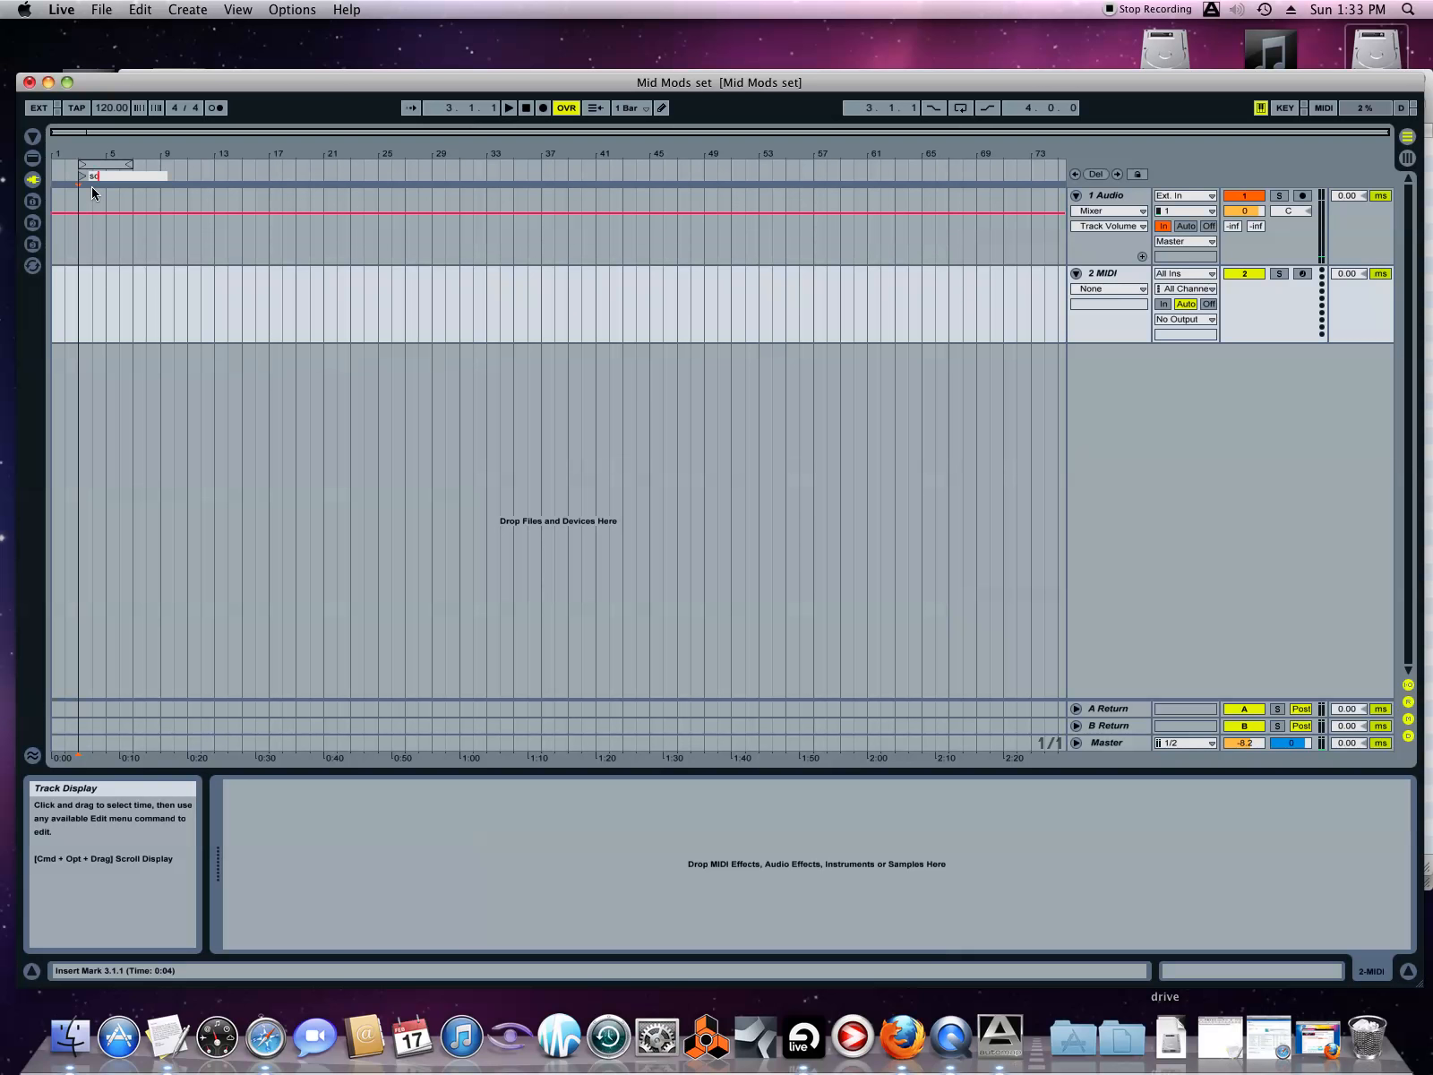
type("song 1")
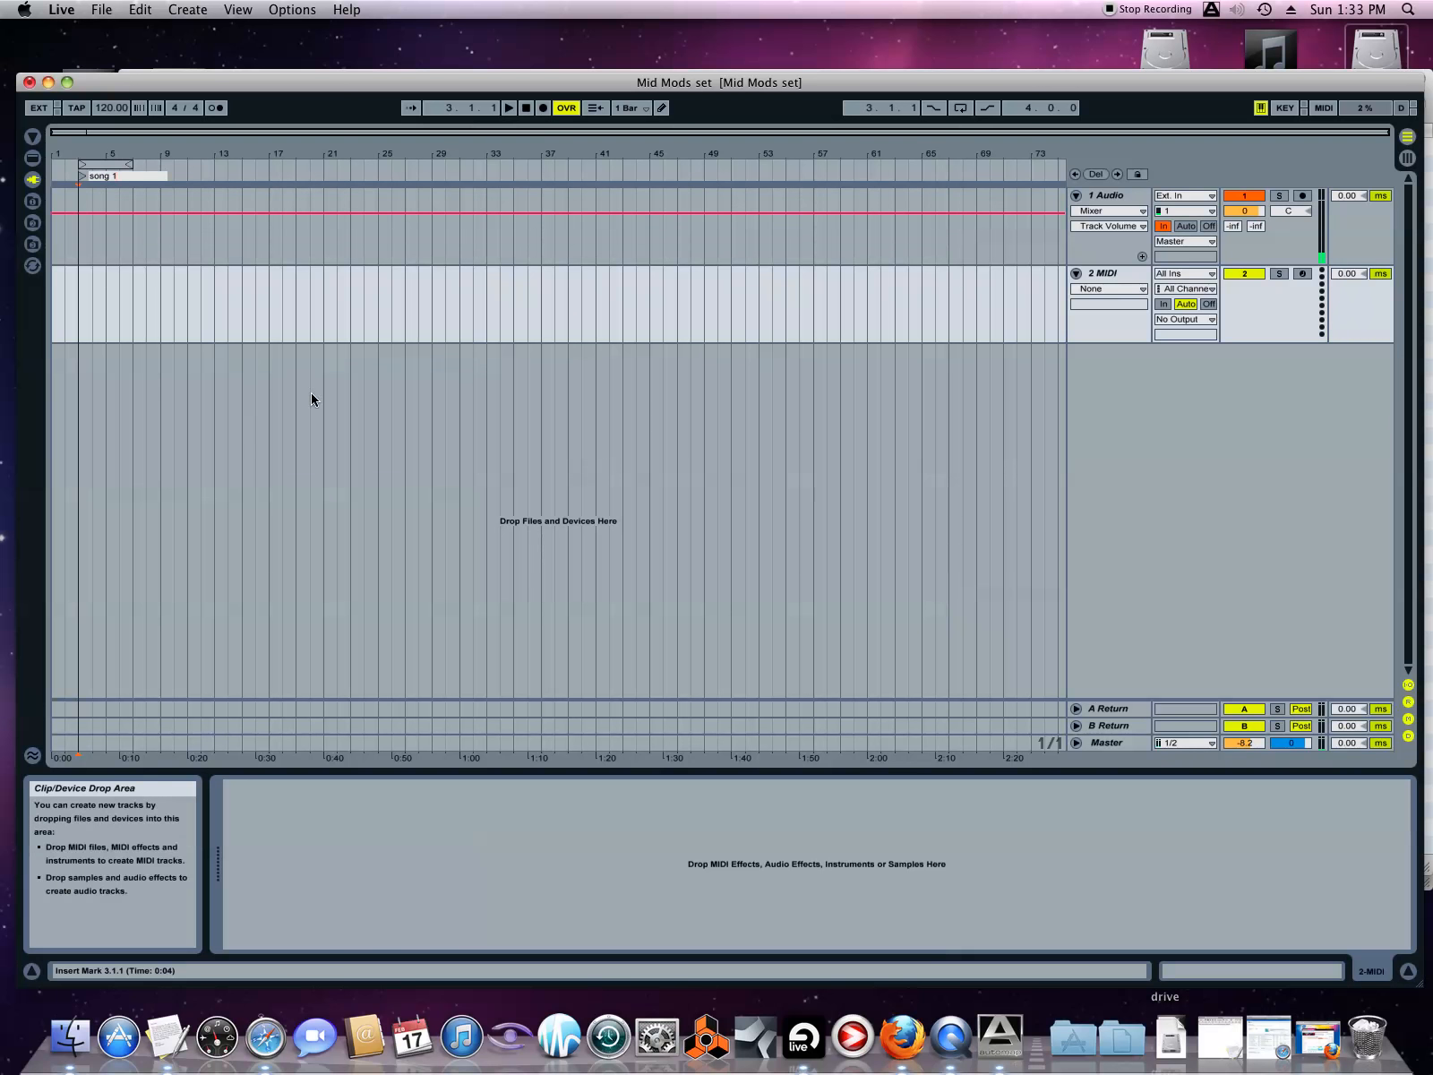
- Add a locator at bar 35 of the timeline and name it "song2"
right_click(517, 176)
left_click(535, 220)
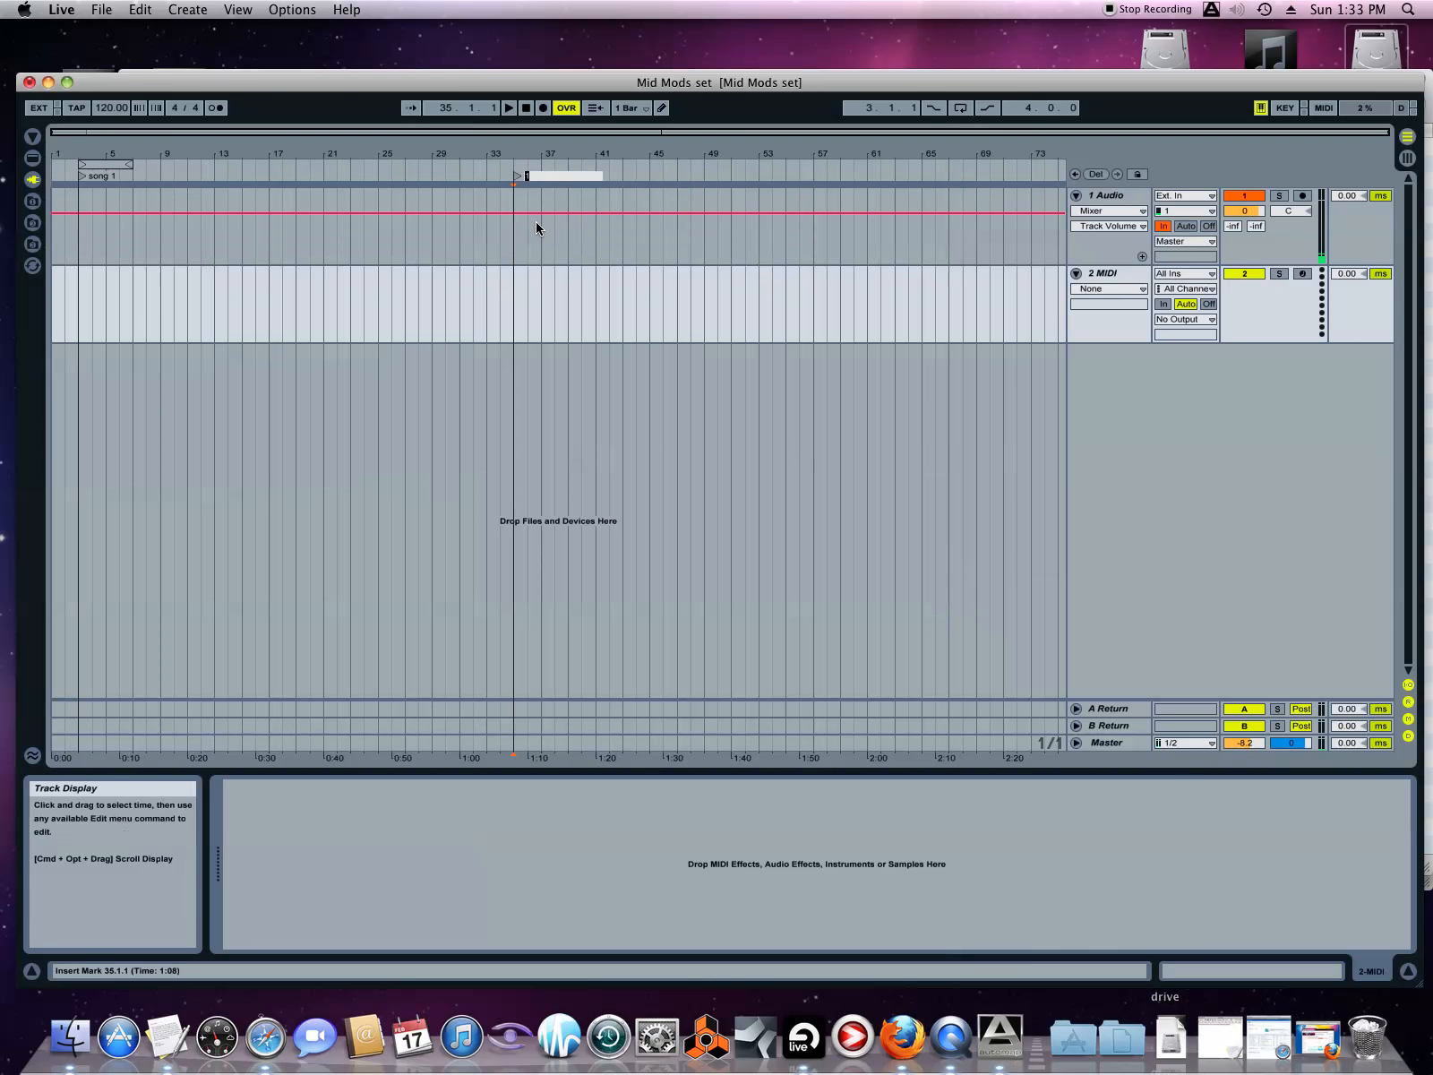
type("song2")
- Delete the song2 and song 1 locators from the timeline
right_click(79, 176)
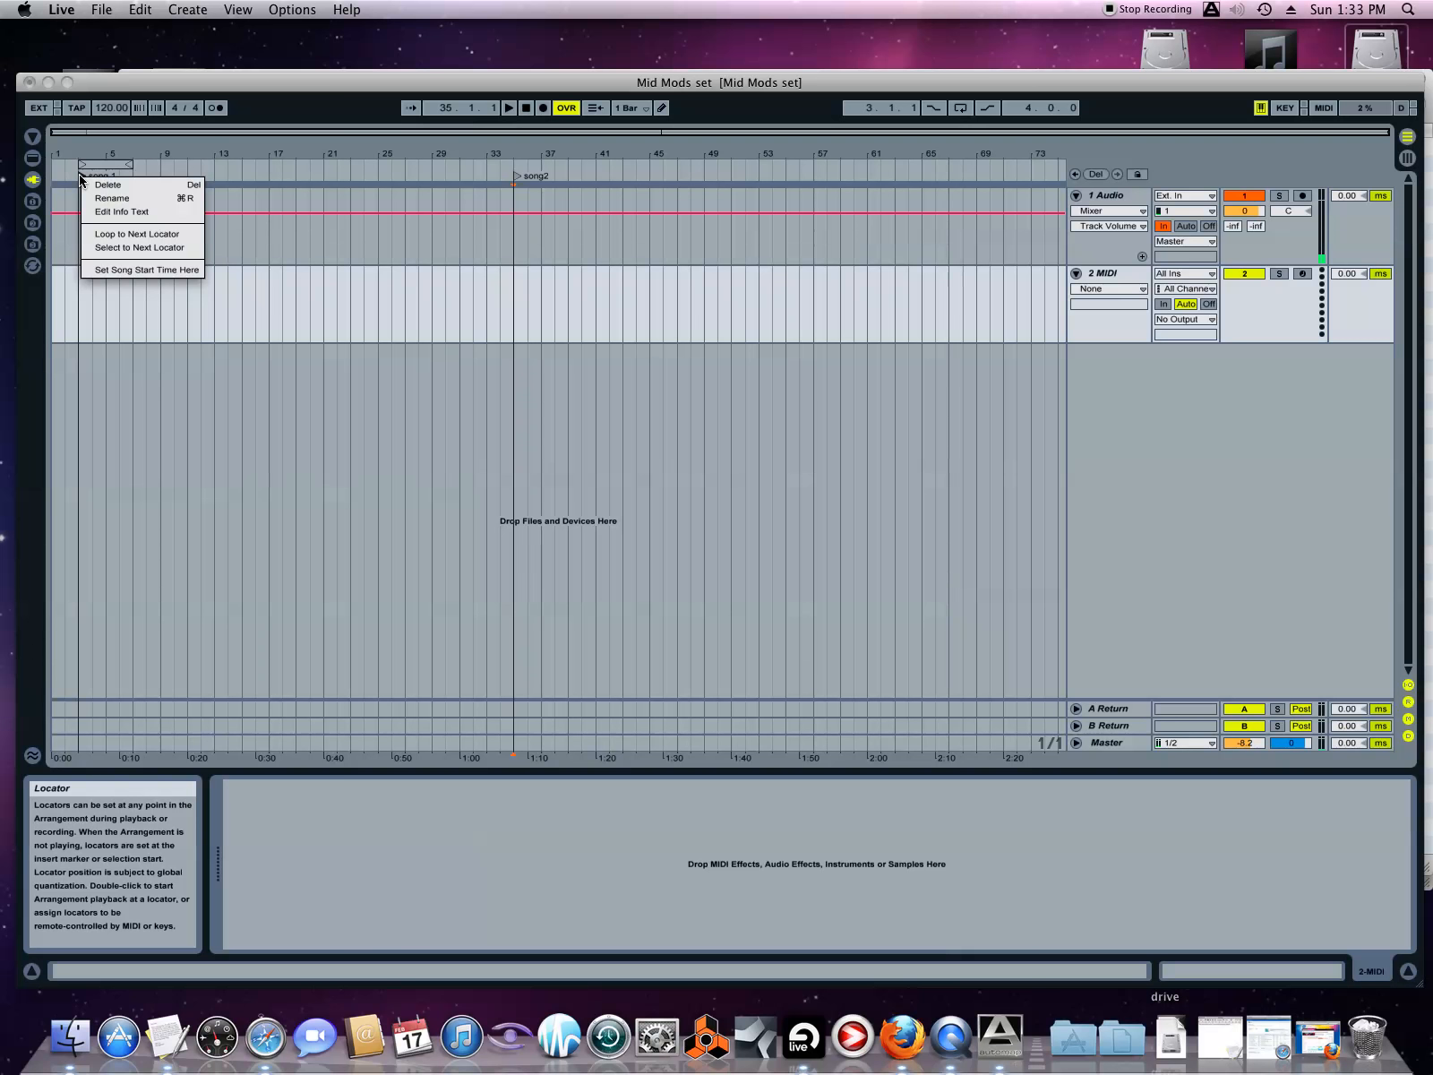
left_click(115, 282)
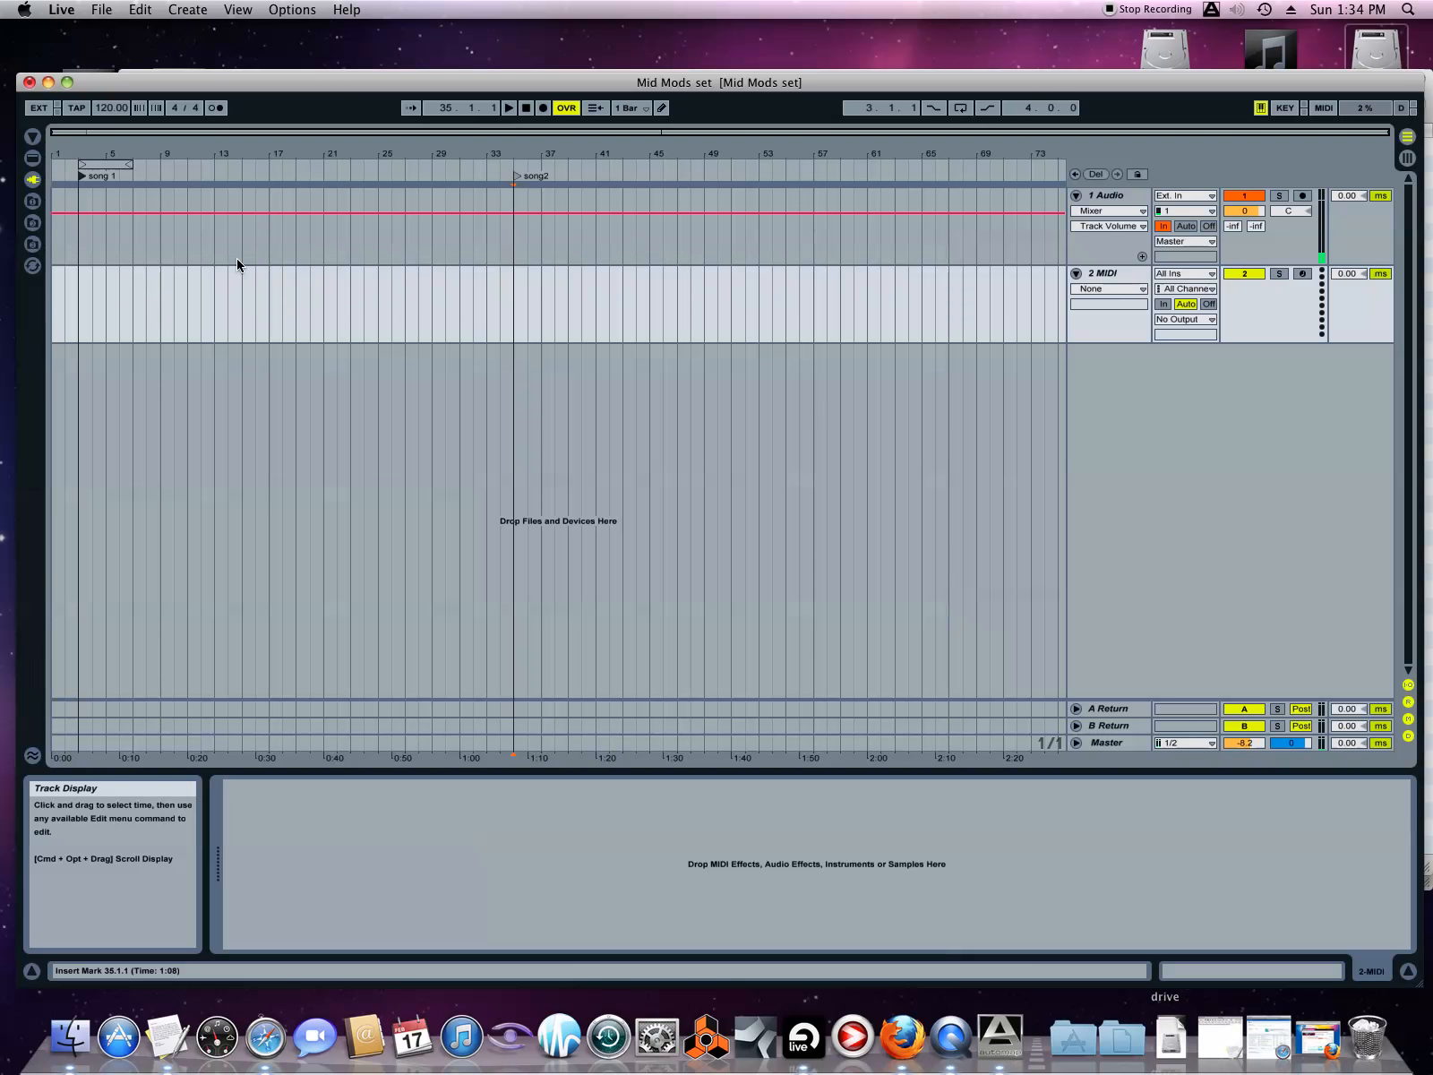
right_click(519, 179)
left_click(527, 186)
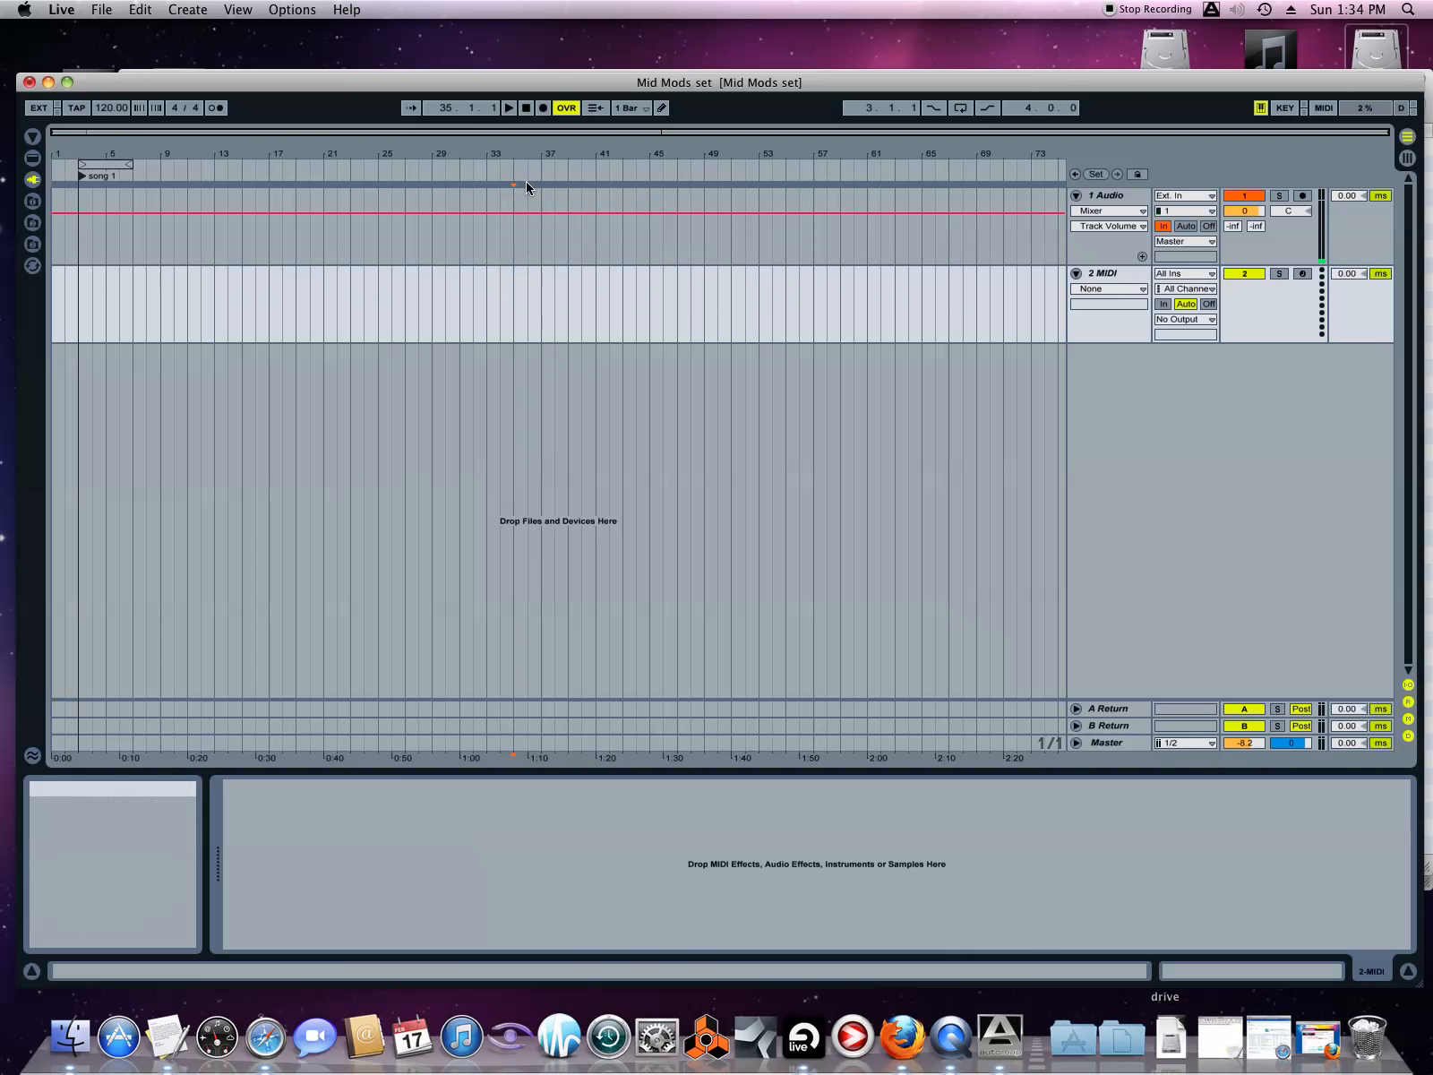
right_click(104, 179)
left_click(106, 188)
right_click(83, 178)
left_click(98, 189)
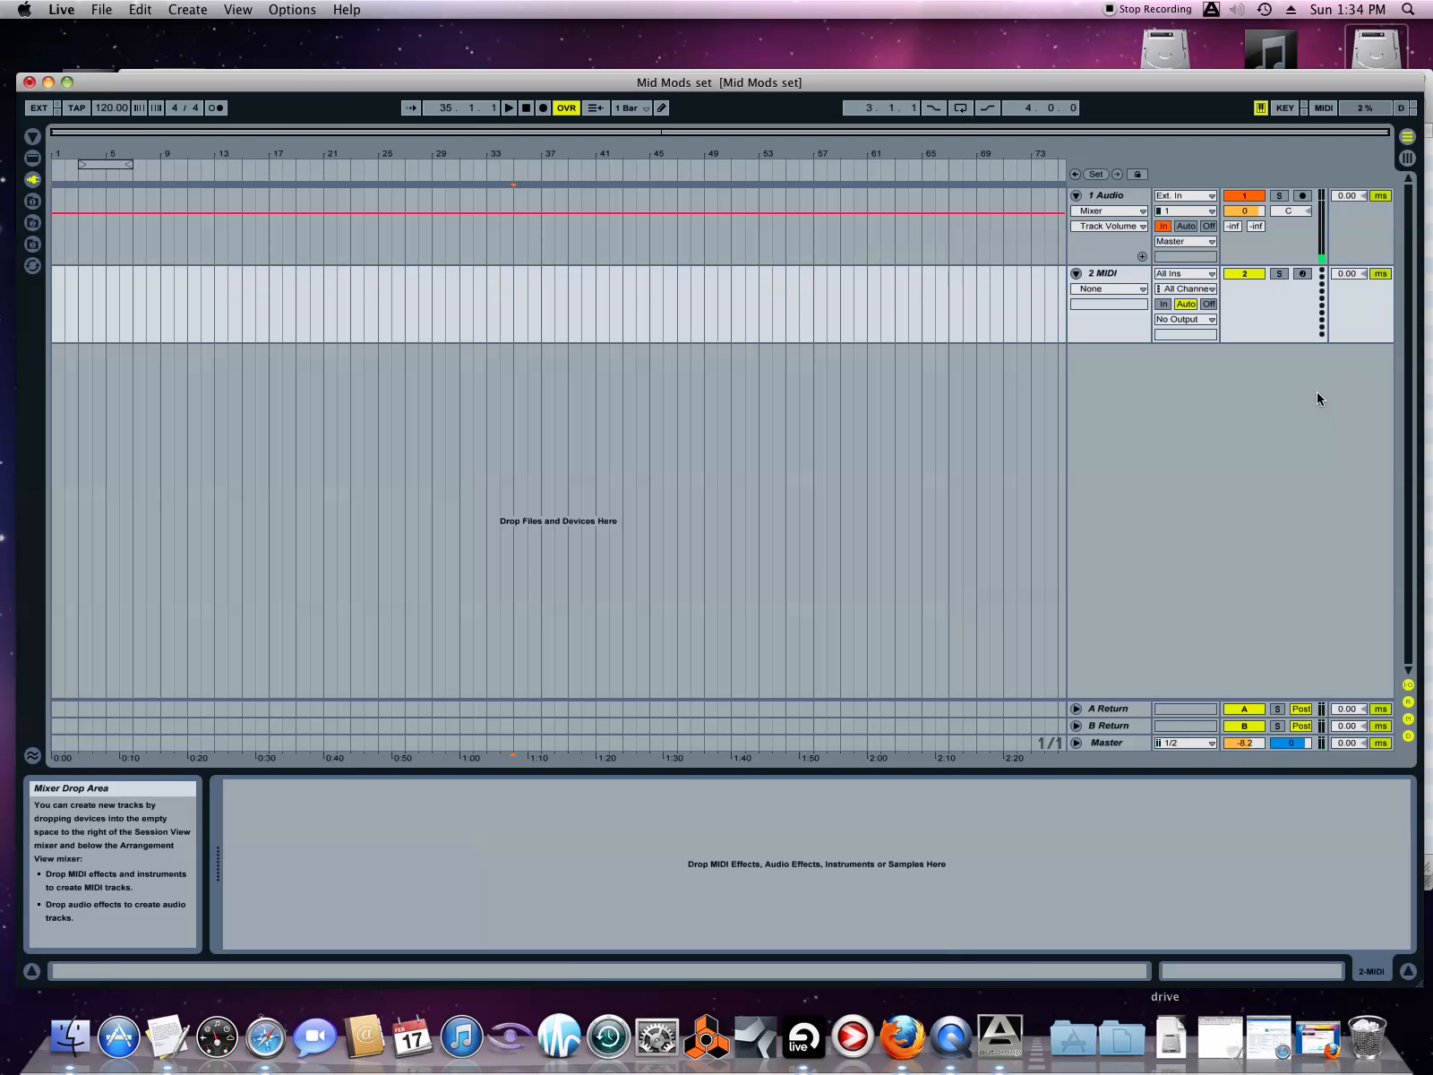
- Look at the stem files in Finder's "Prince Puple rain- 60 bpm" folder and return to Ableton Live
left_click_drag(884, 86, 892, 150)
left_click(847, 100)
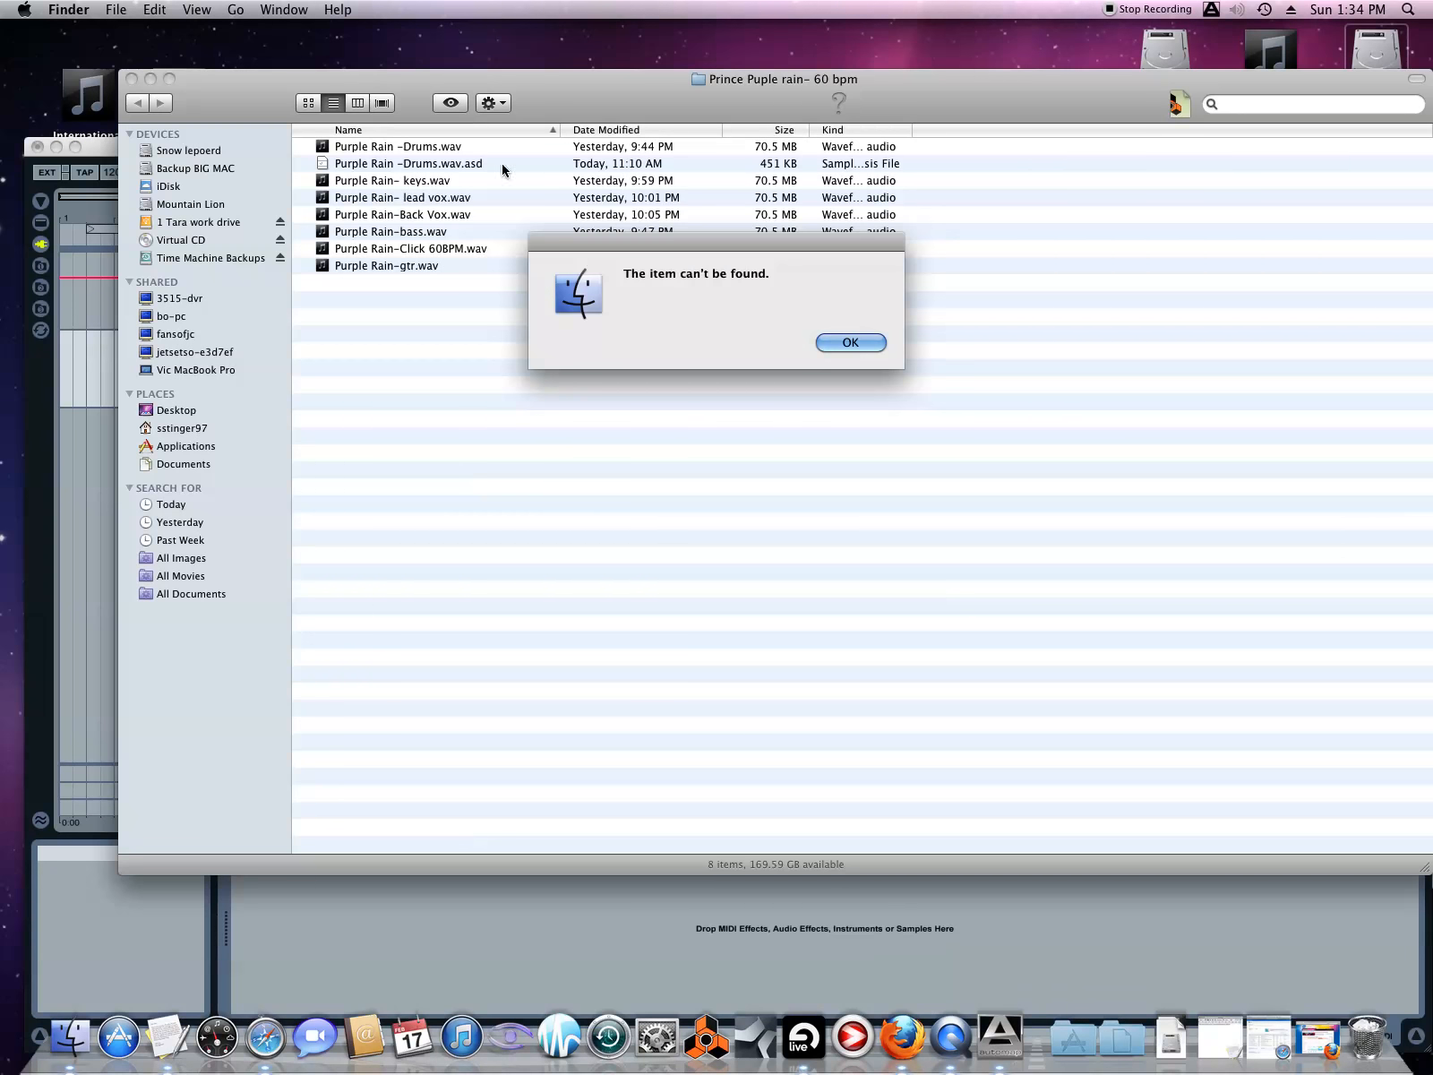
left_click(847, 343)
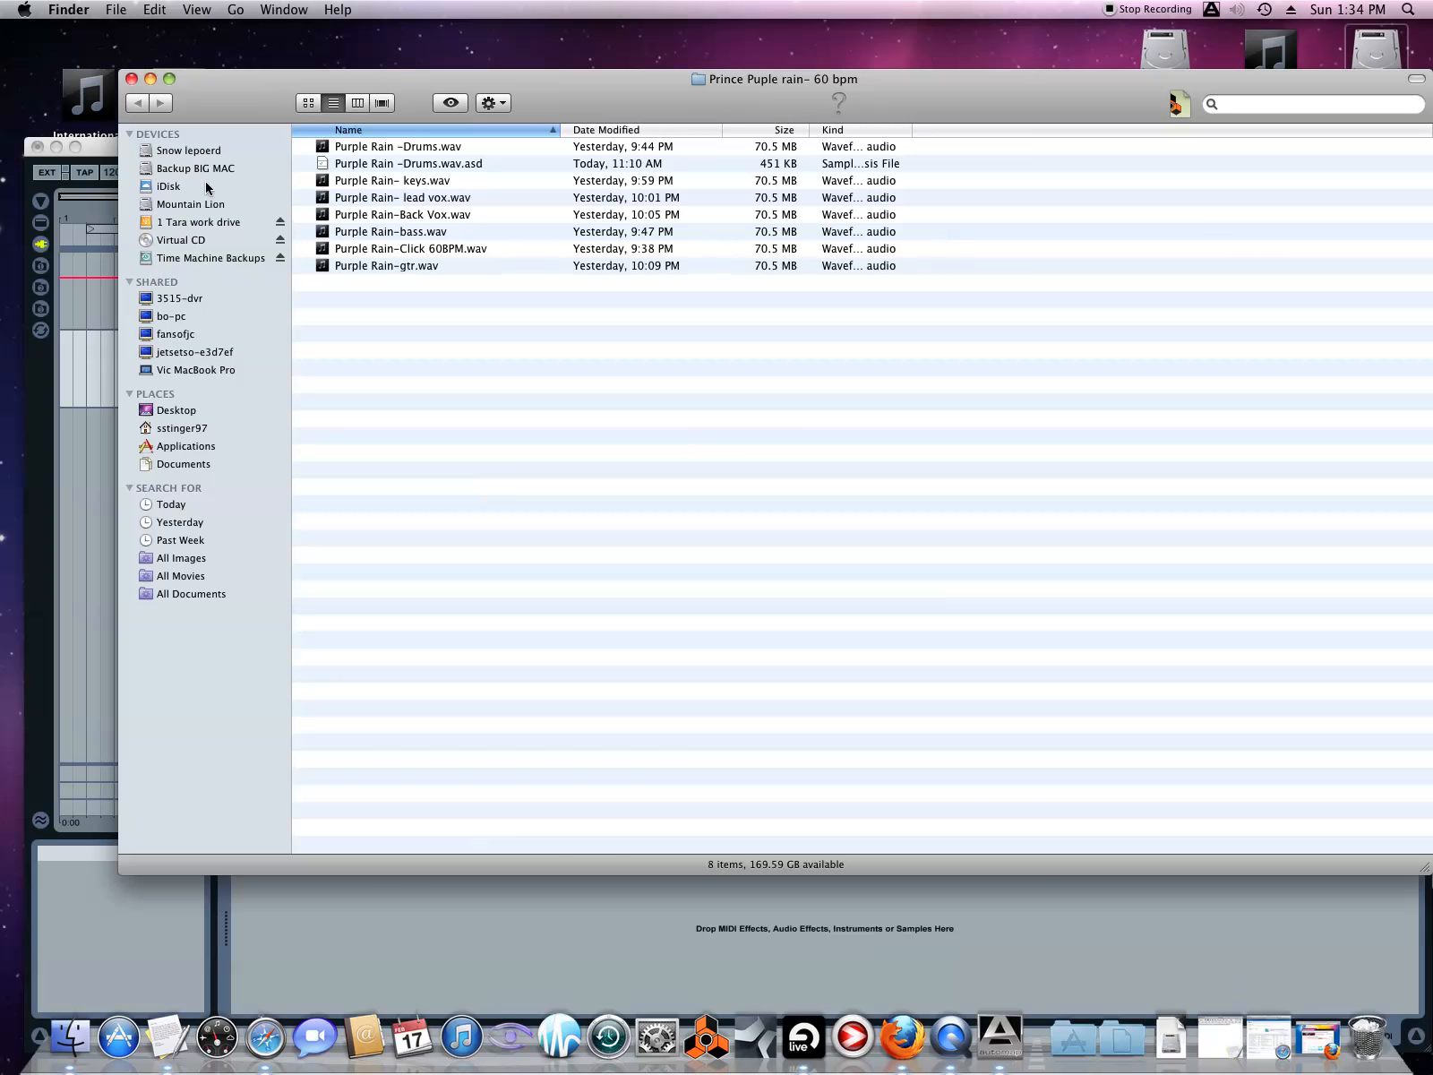
left_click_drag(109, 149, 102, 78)
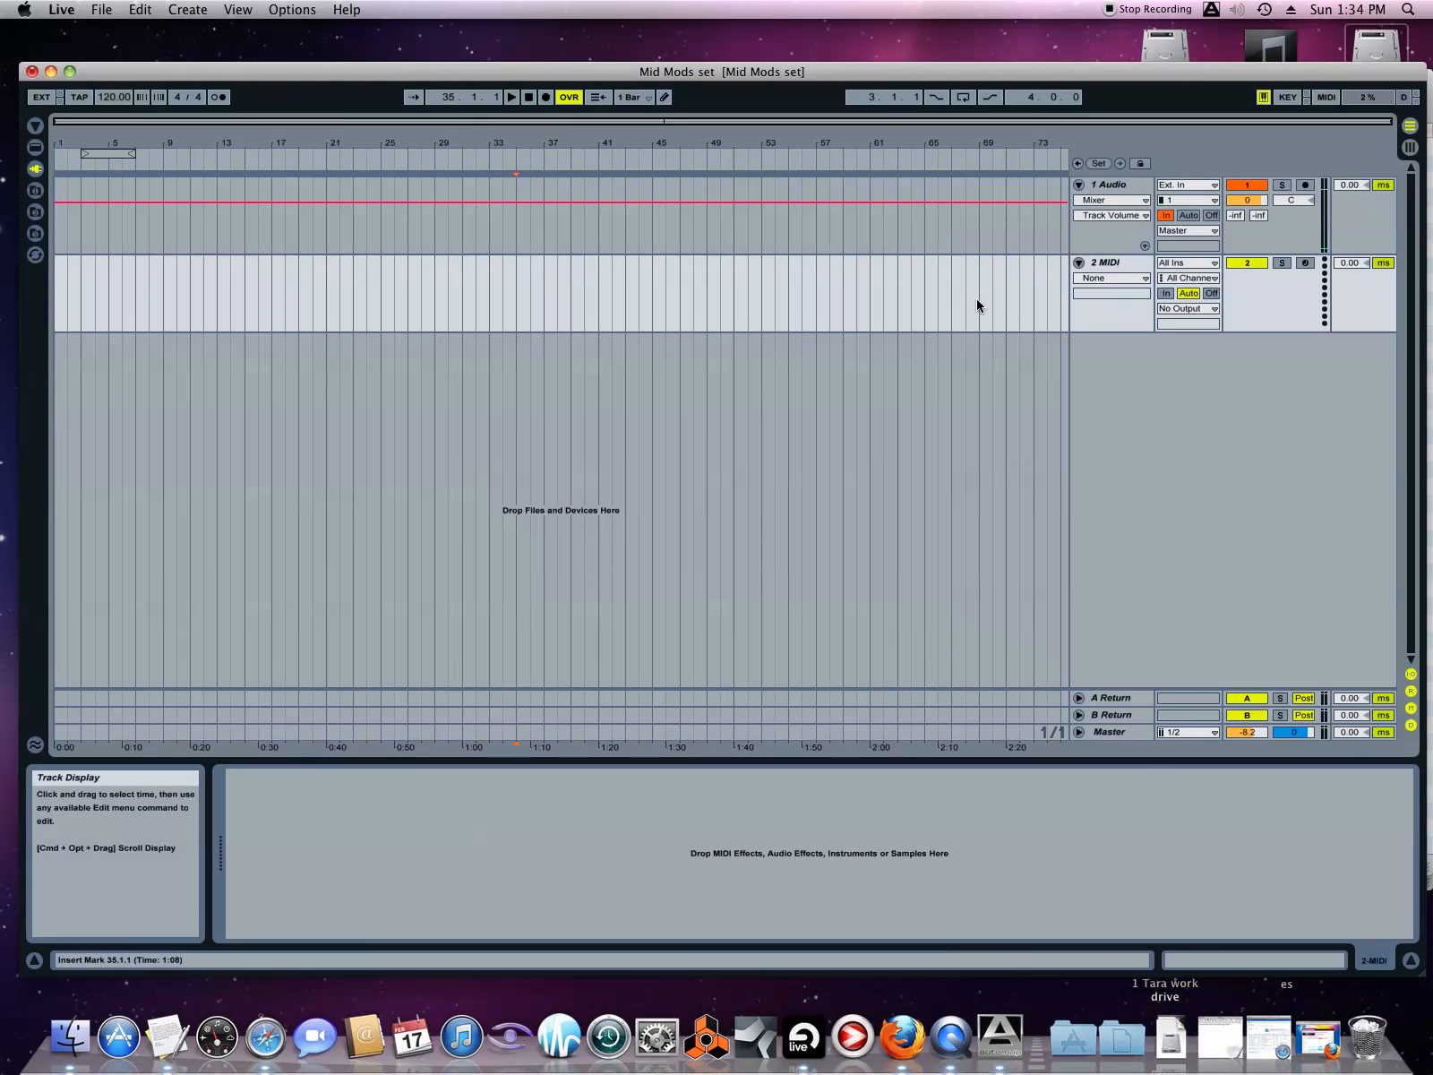
- Insert eight new audio tracks between the 1 Audio track and the MIDI track
left_click(1114, 185)
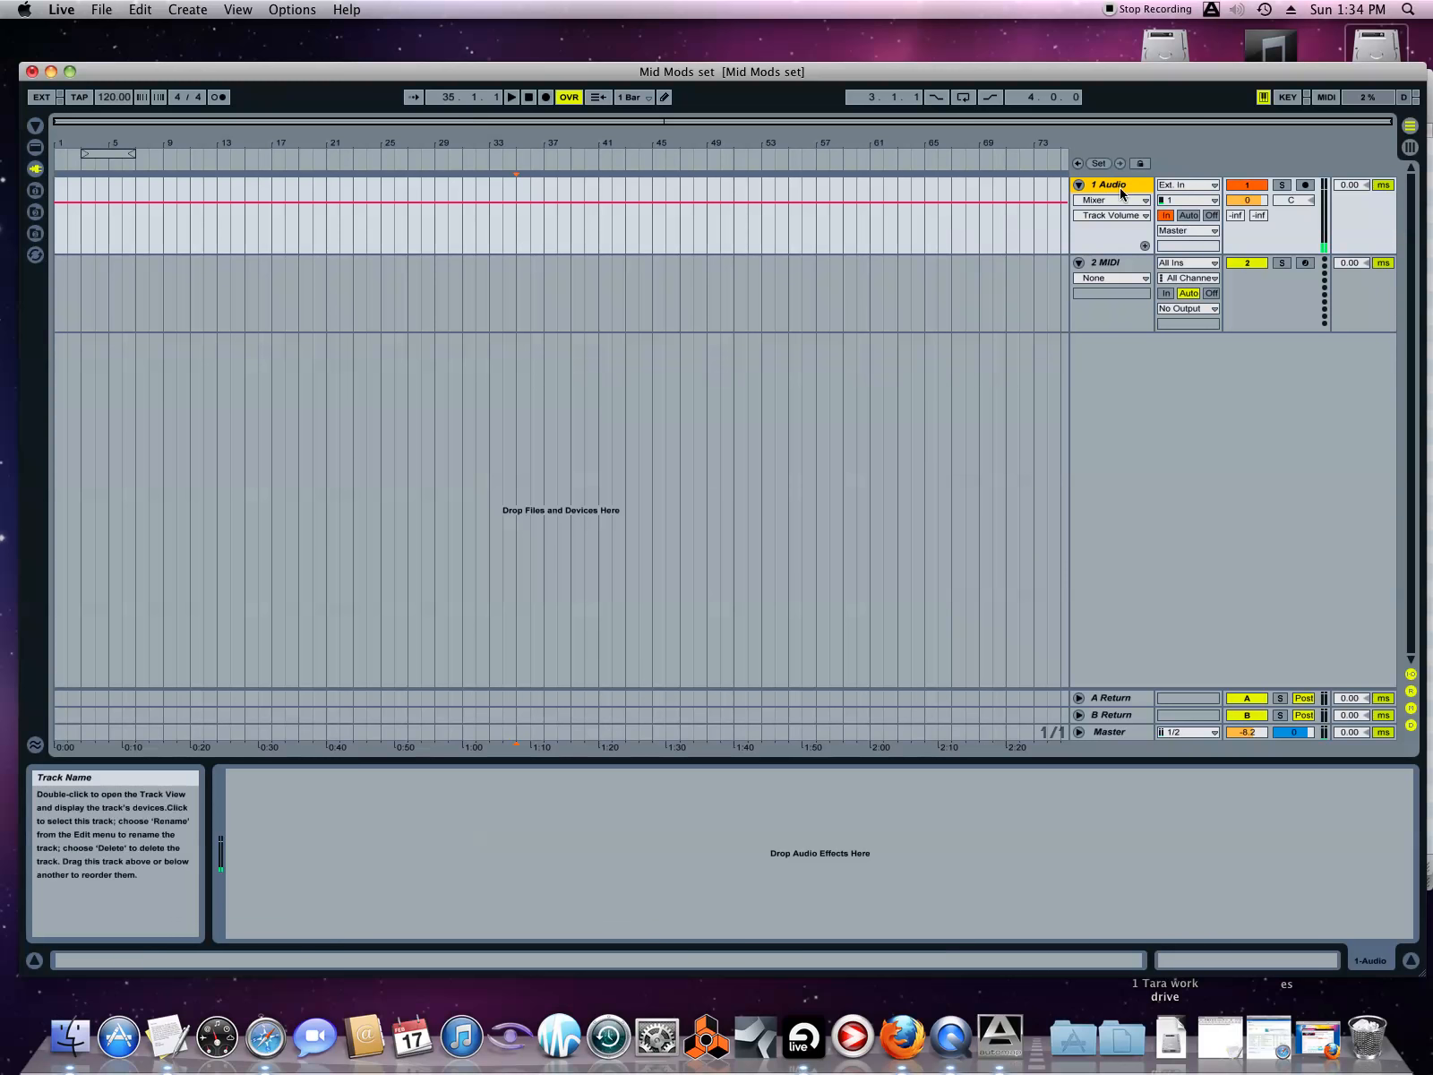
left_click(190, 10)
left_click(207, 68)
left_click(187, 10)
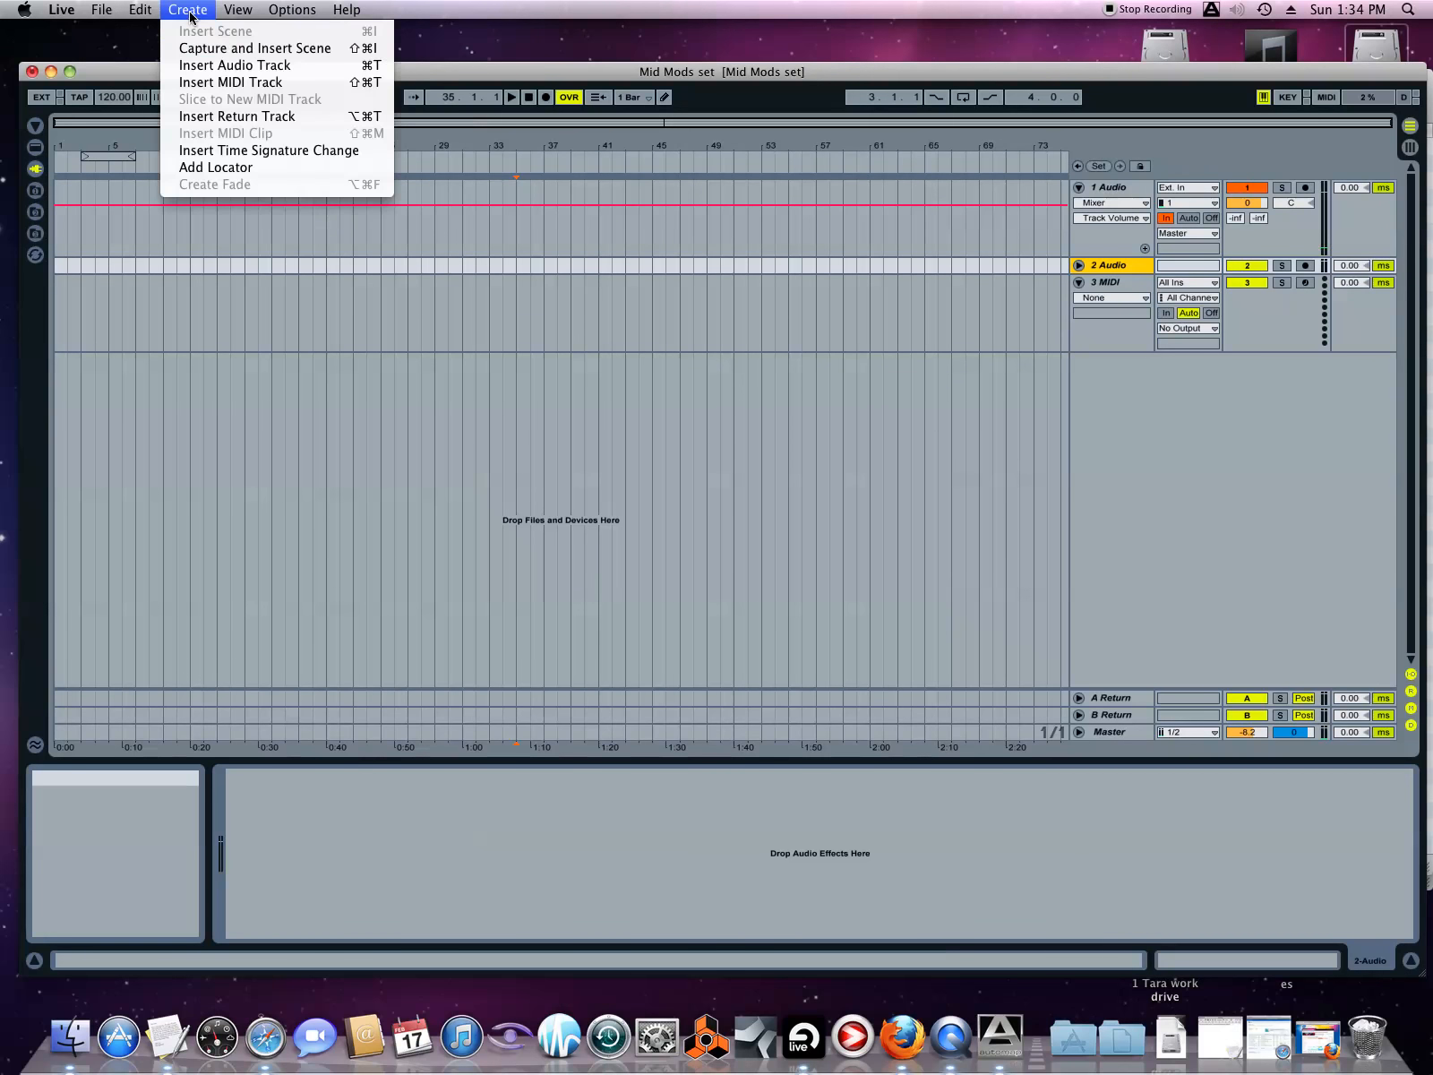
left_click(217, 66)
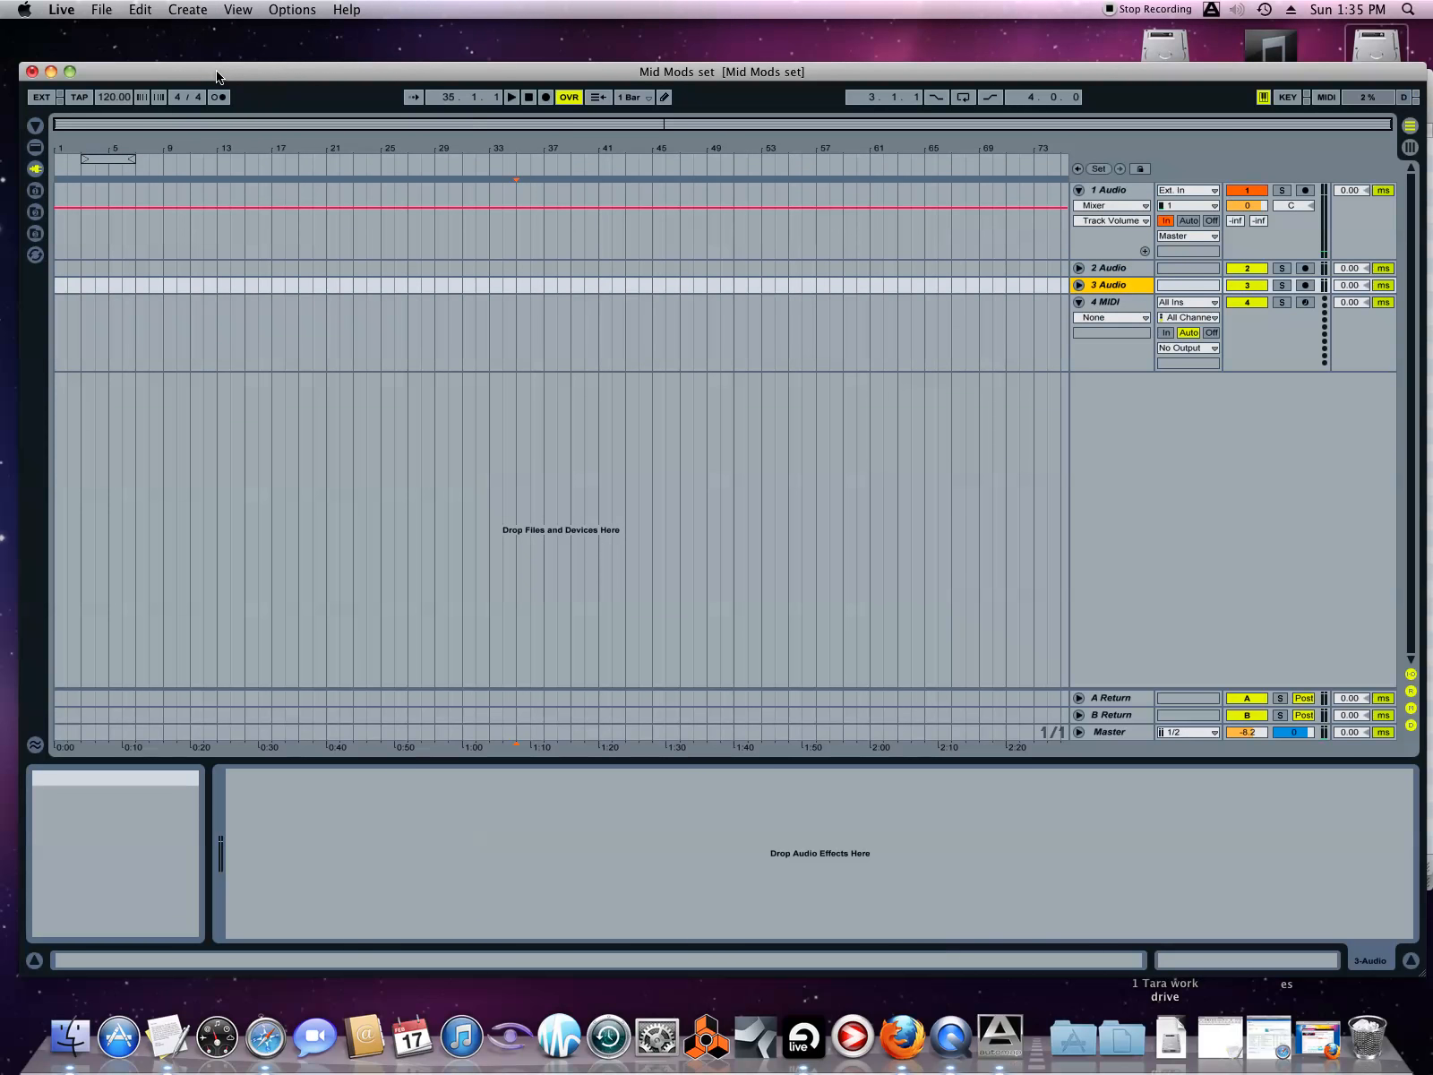
key("super+t")
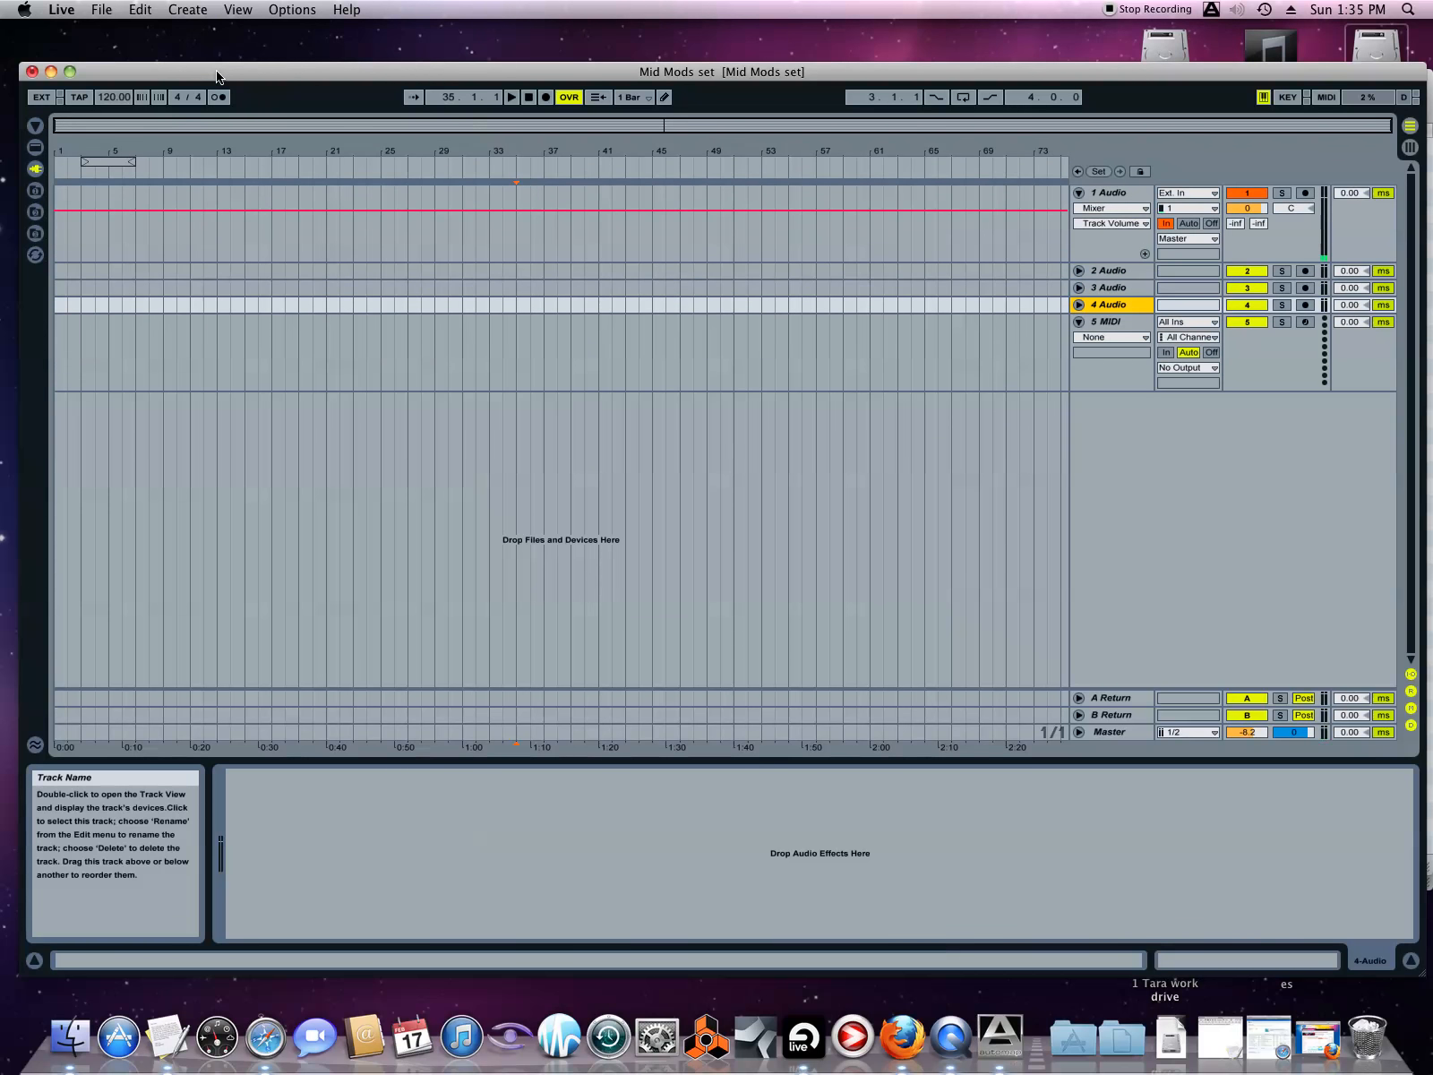
key("super+t")
key("super+t")
key("super+t")
key("super+t")
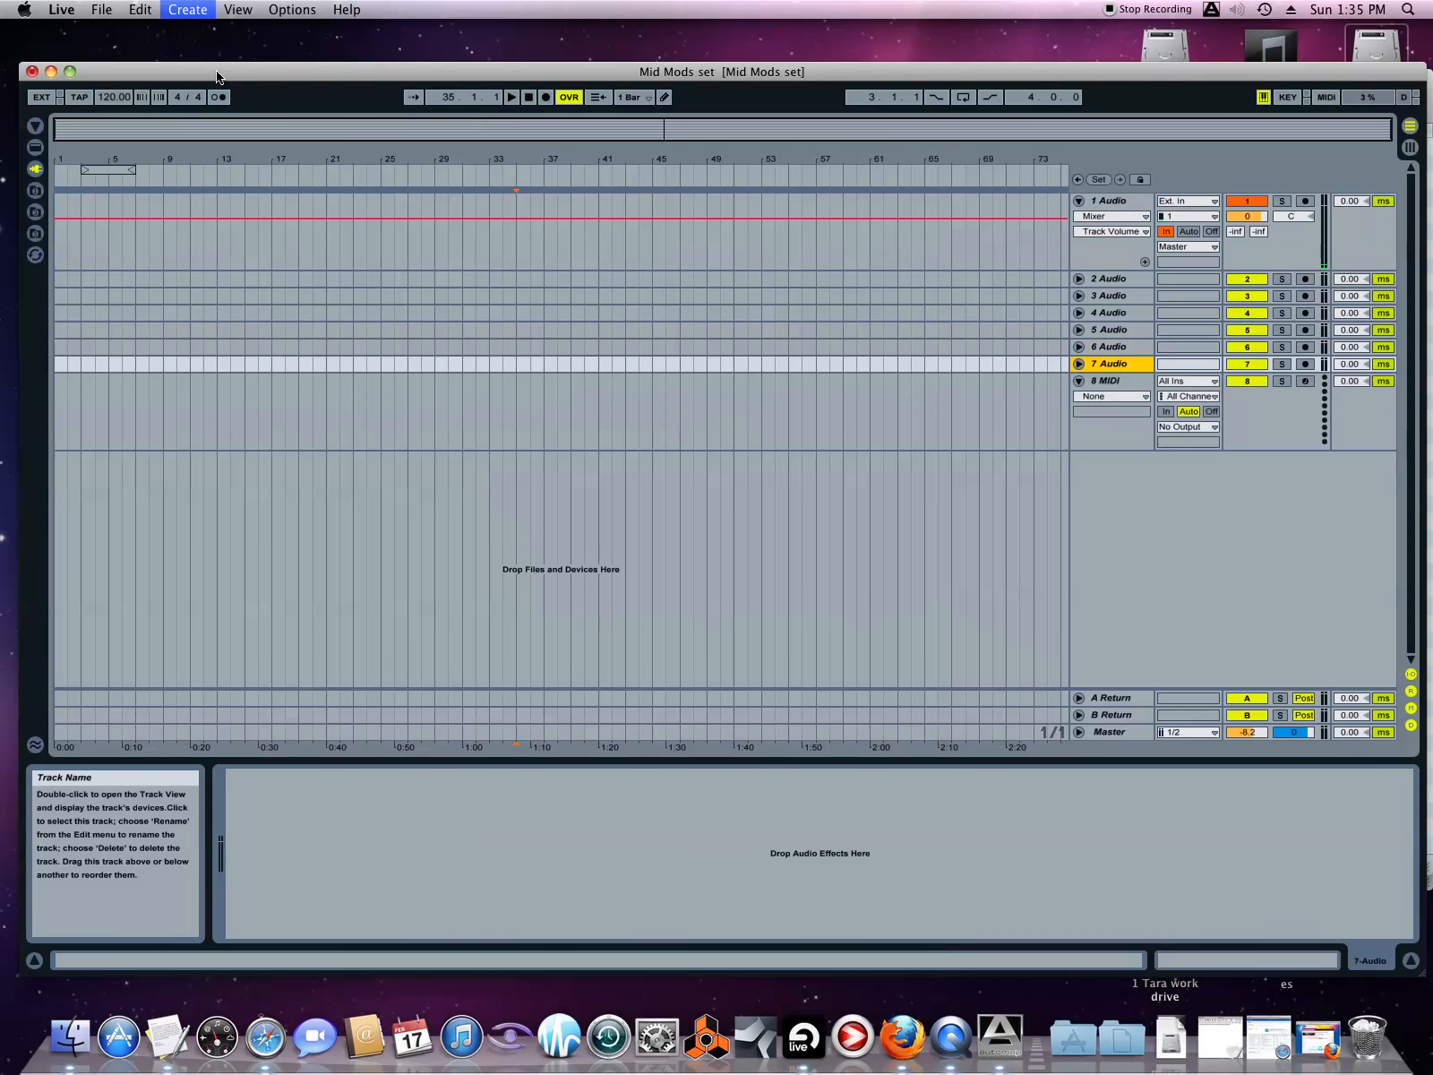
key("super+t")
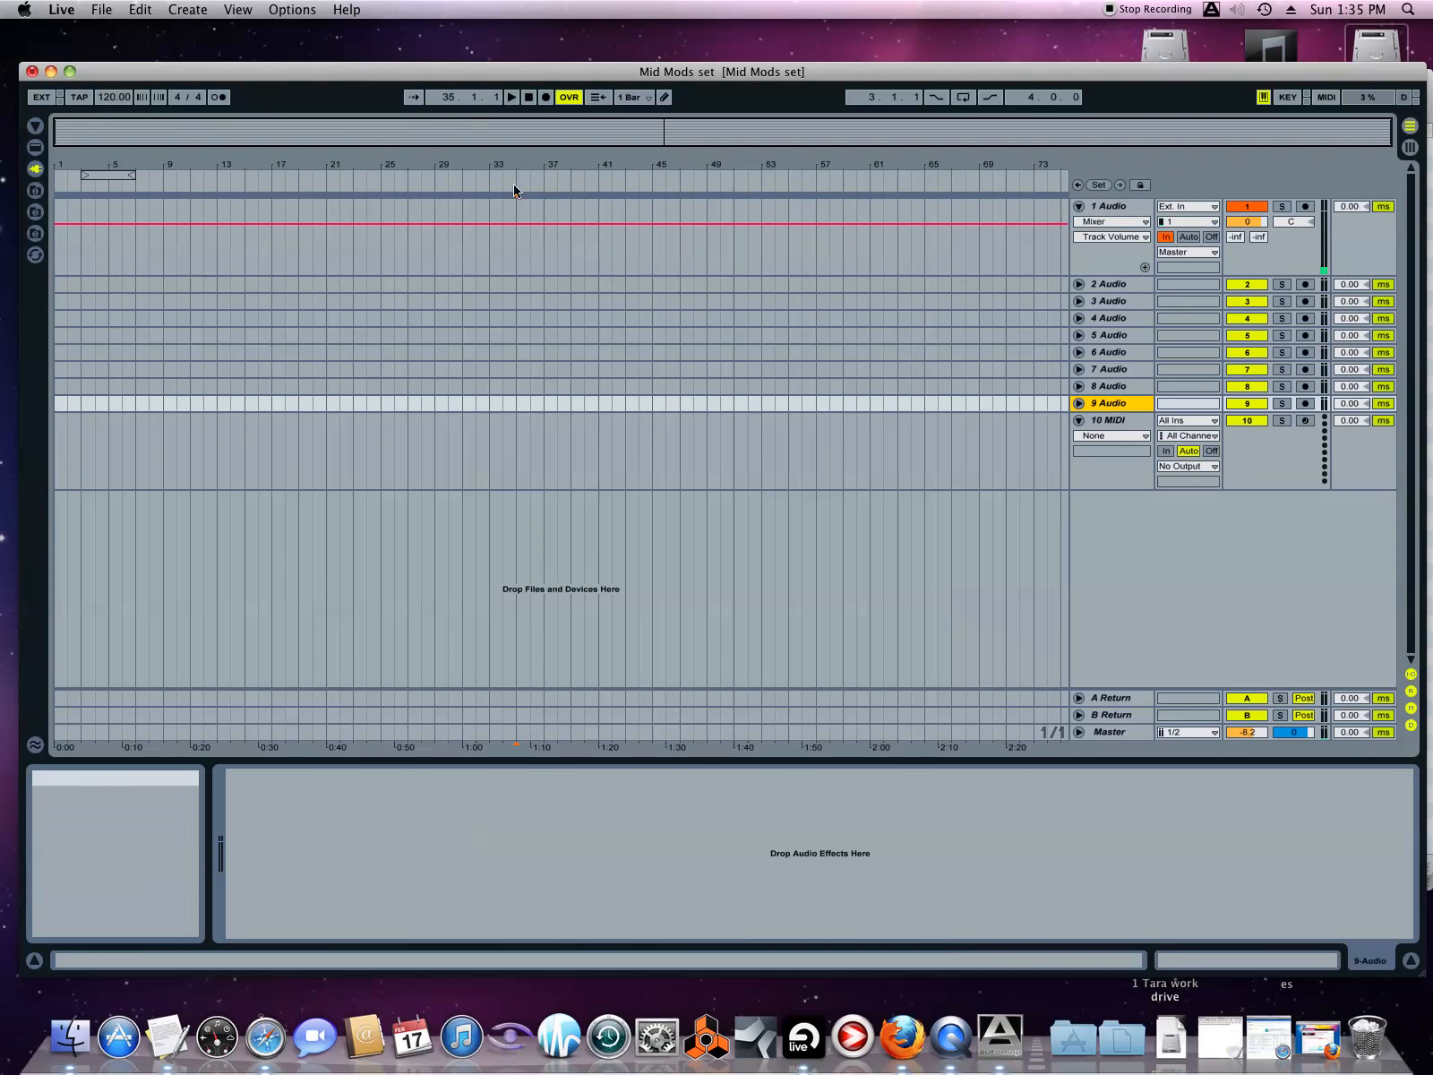
- Rename the 2 Audio track as "Drums"
right_click(1111, 285)
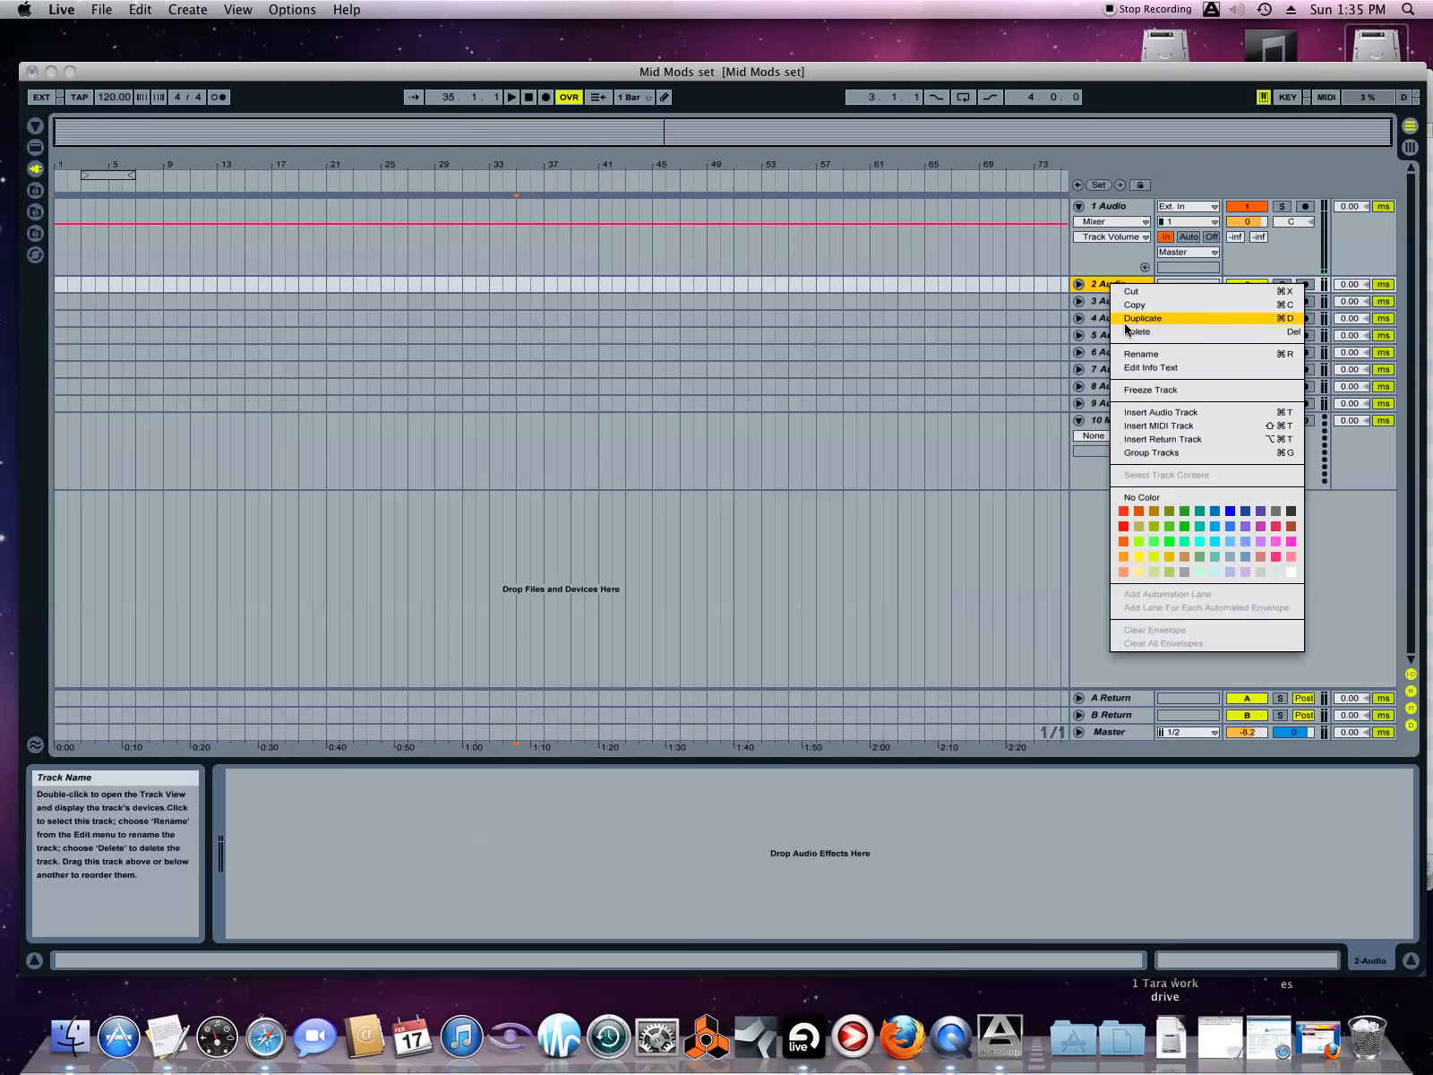
left_click(1132, 355)
type("D")
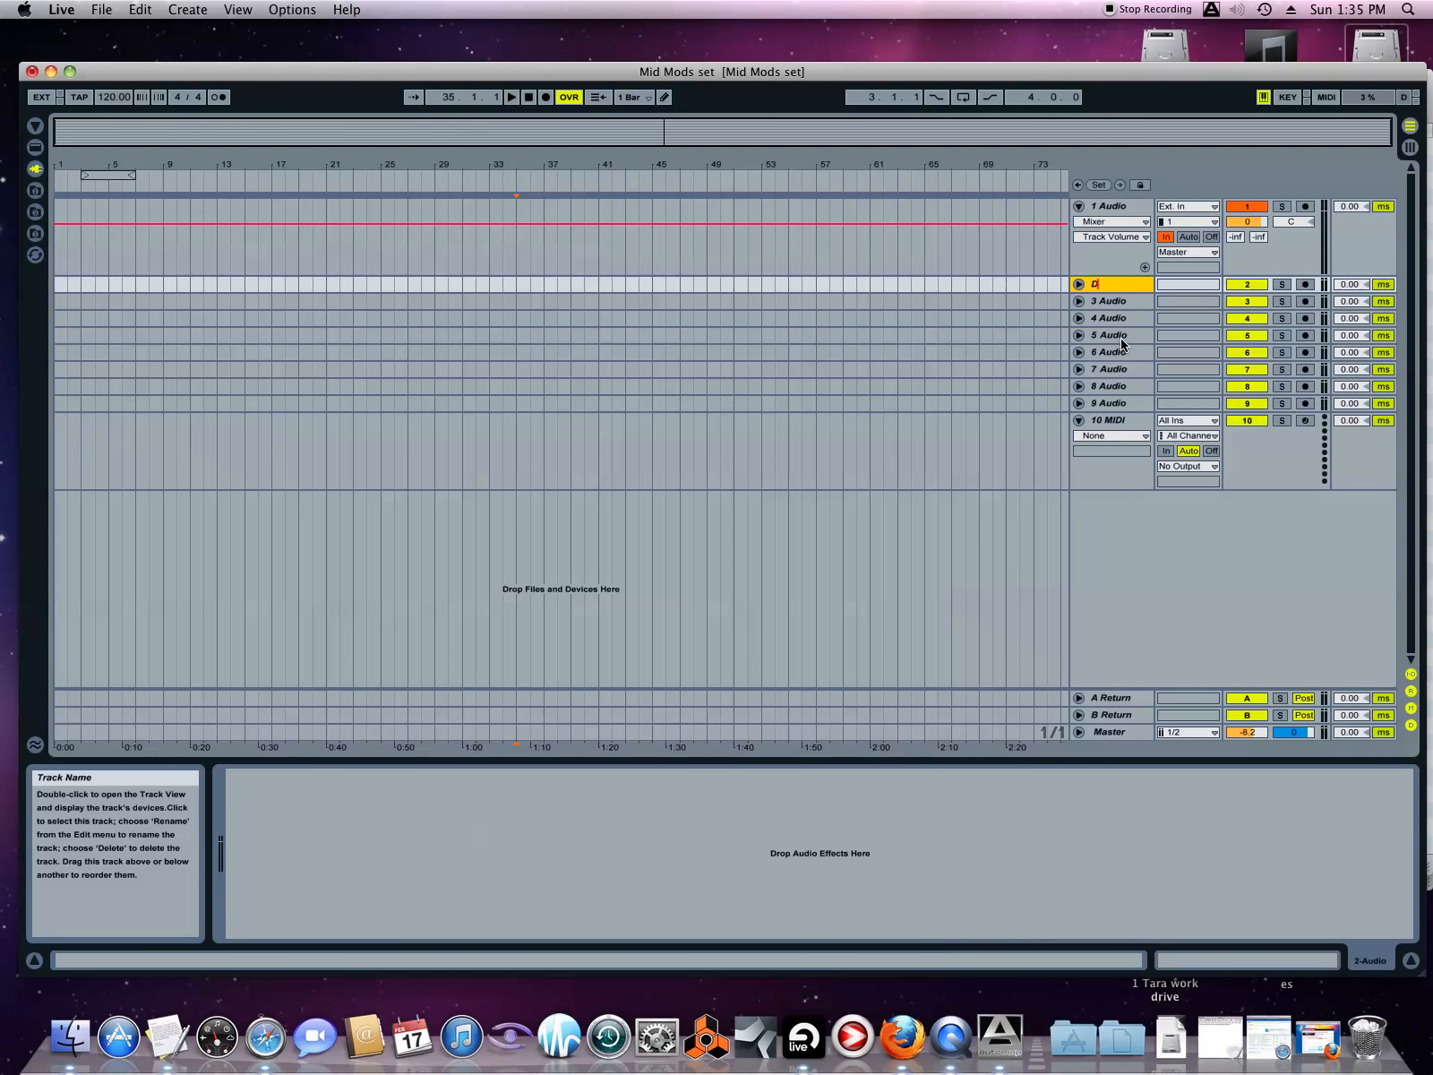
type("rums")
- Rename the 3 Audio track as "Percution" and the 4 Audio track as "Bass"
right_click(1120, 305)
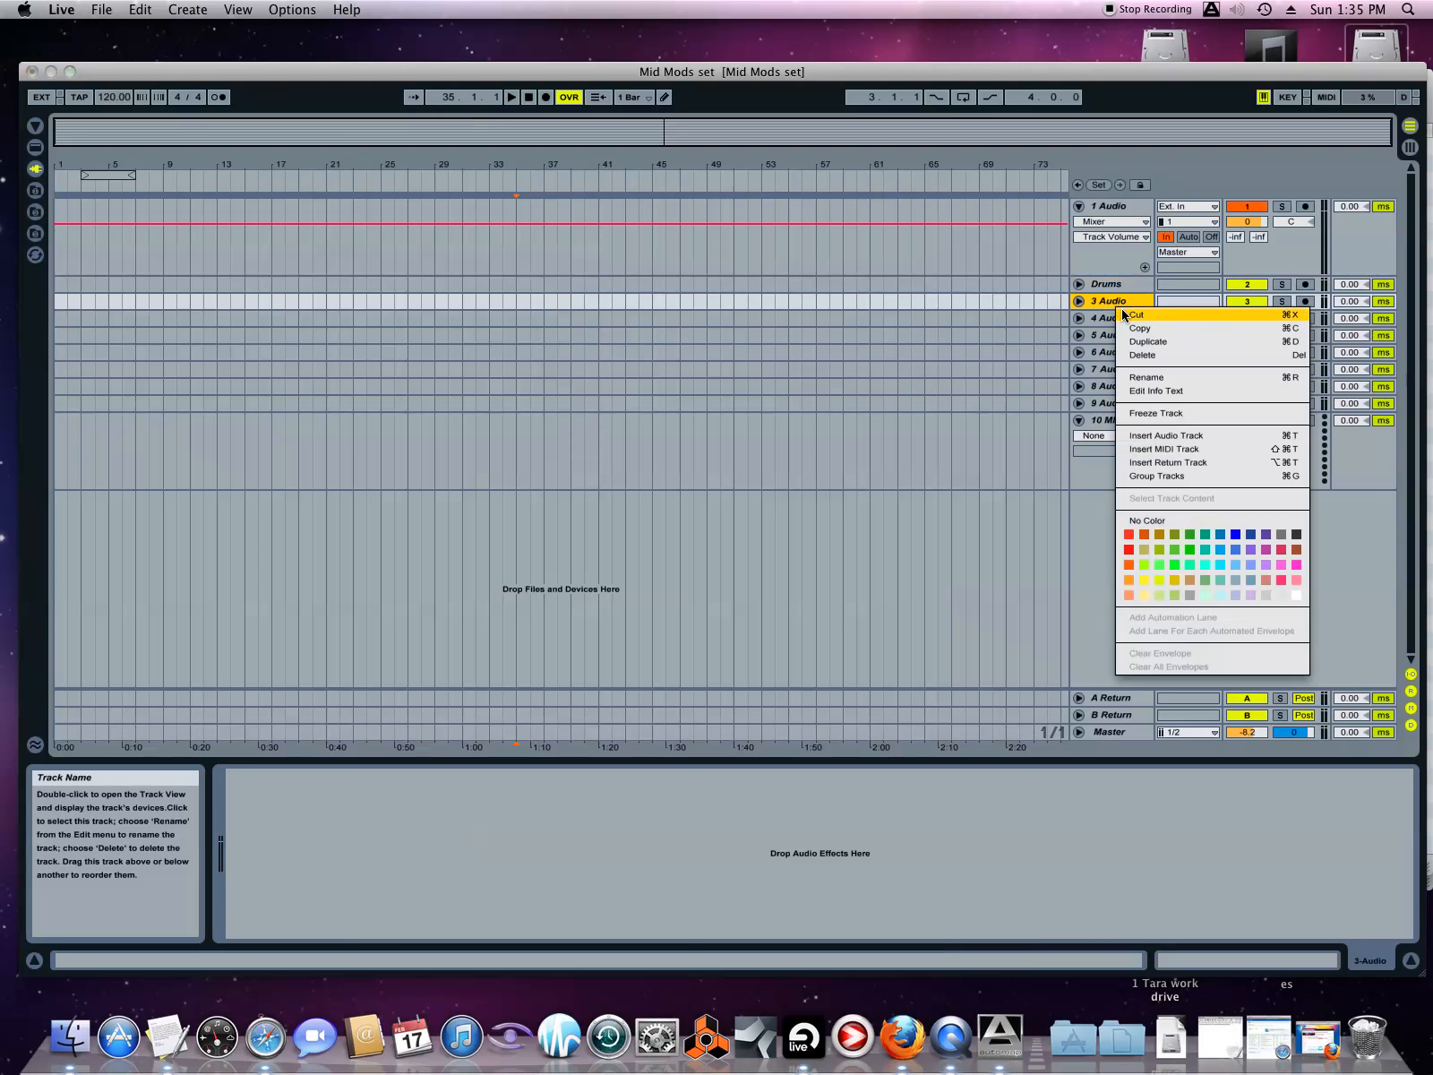
left_click(1139, 378)
type("Pe")
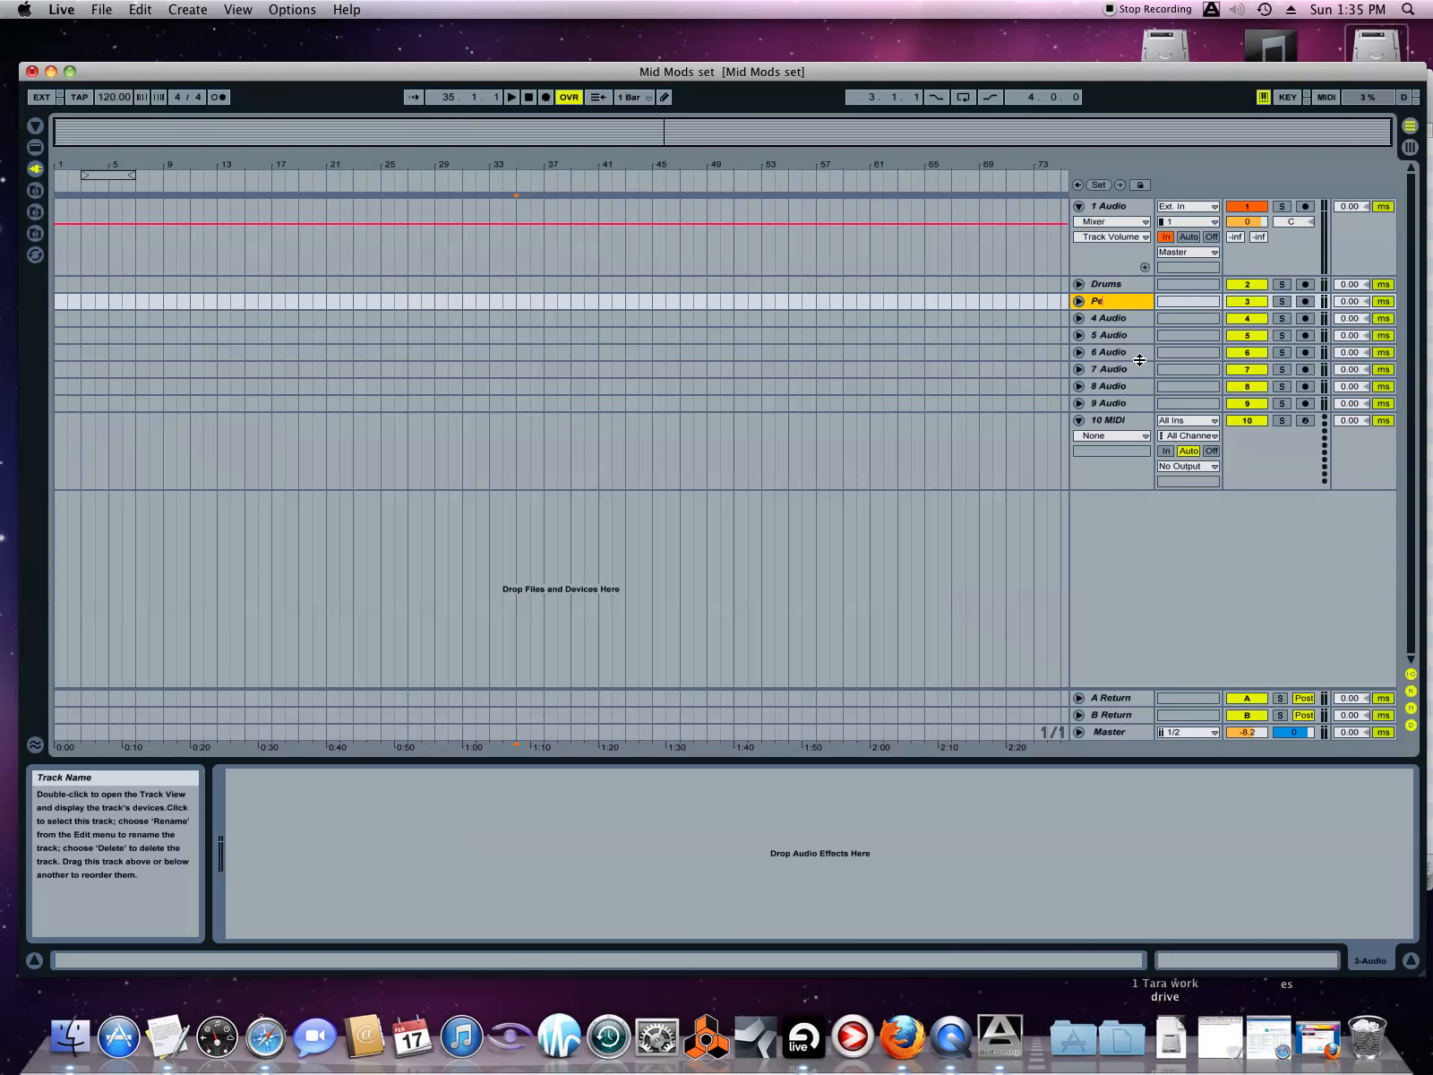
type("rcution")
right_click(1109, 321)
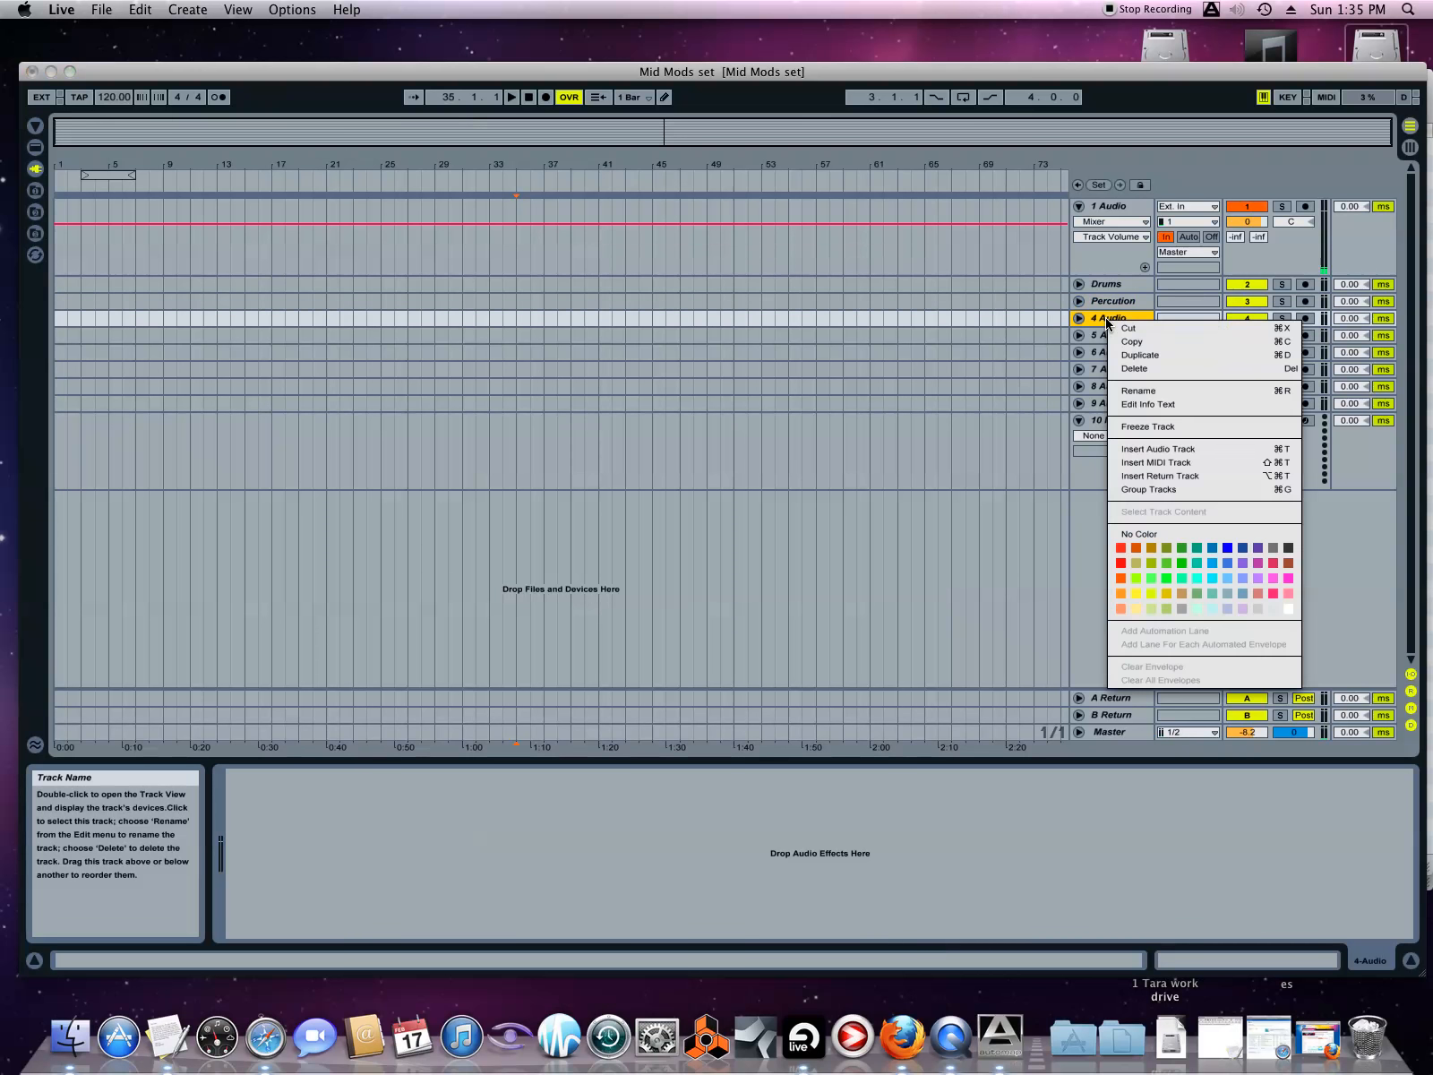
left_click(1127, 385)
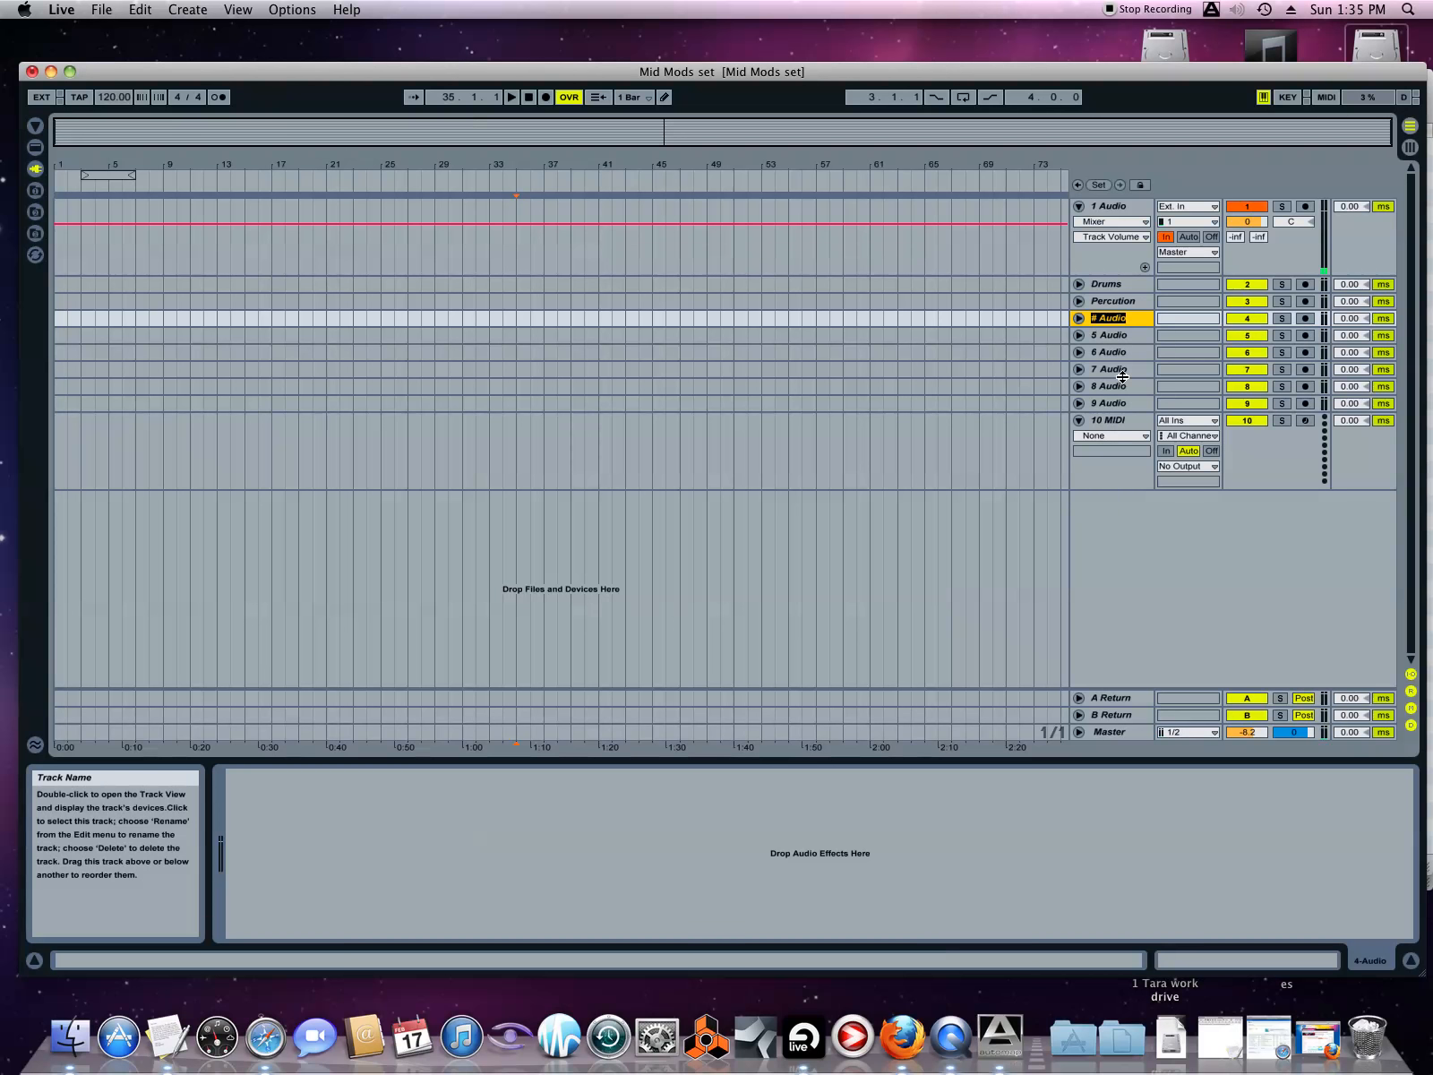
type("Bass")
- Rename the 5 Audio track as "Gtr" and the 6 Audio track as "Keys"
right_click(1112, 340)
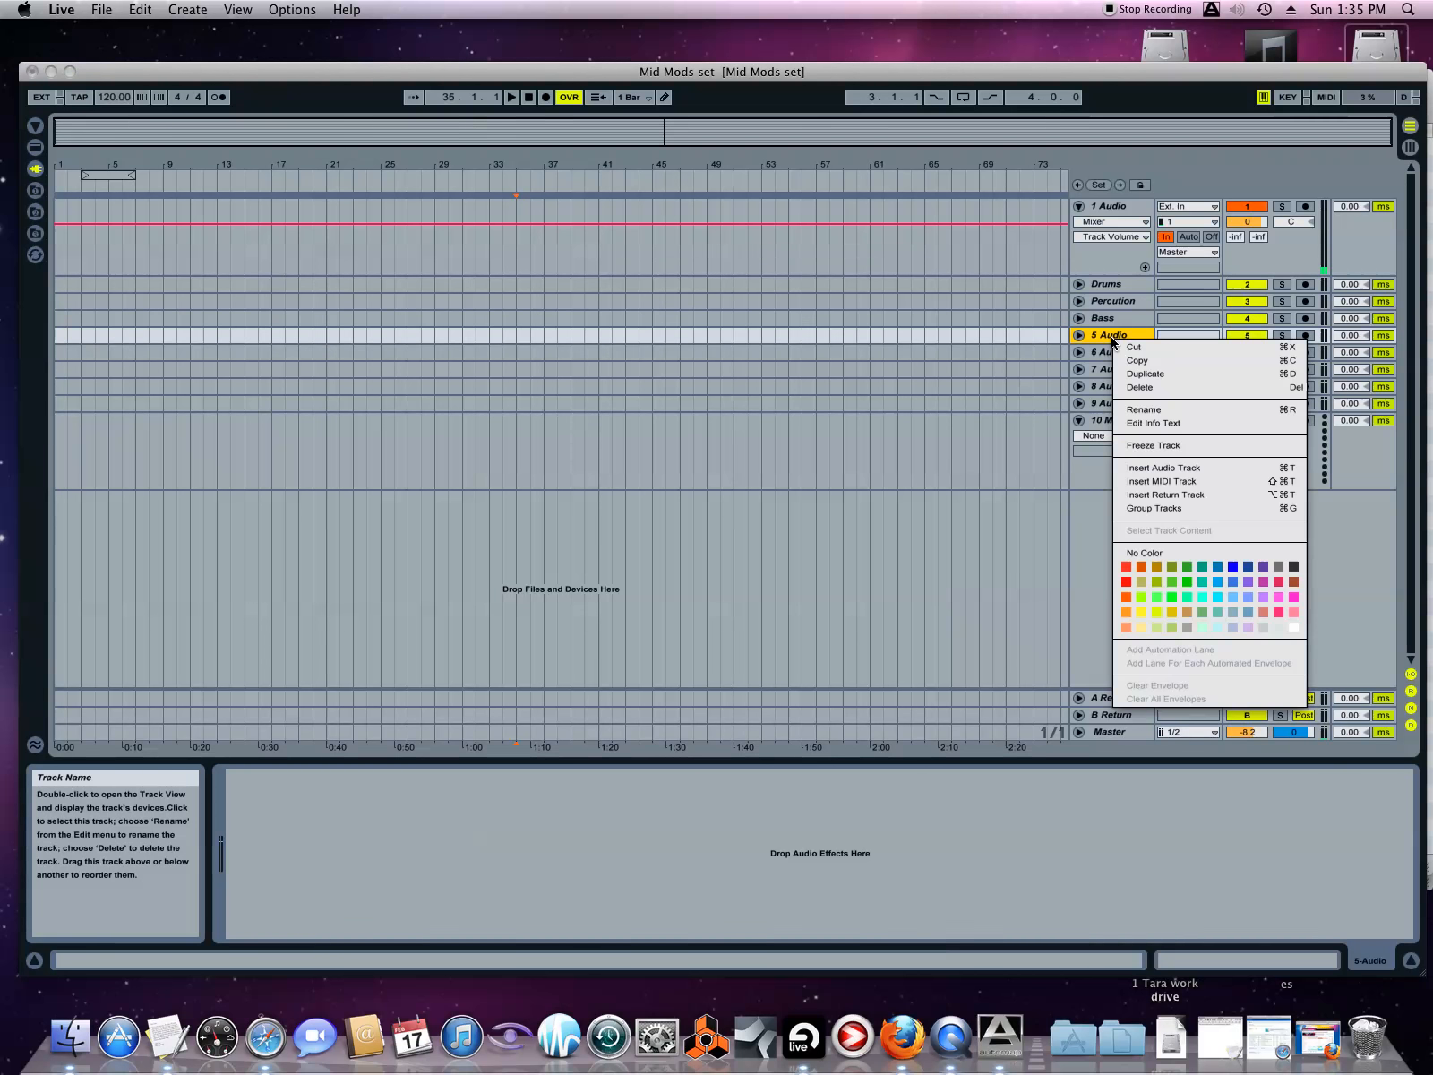
left_click(1140, 412)
type("Gtr")
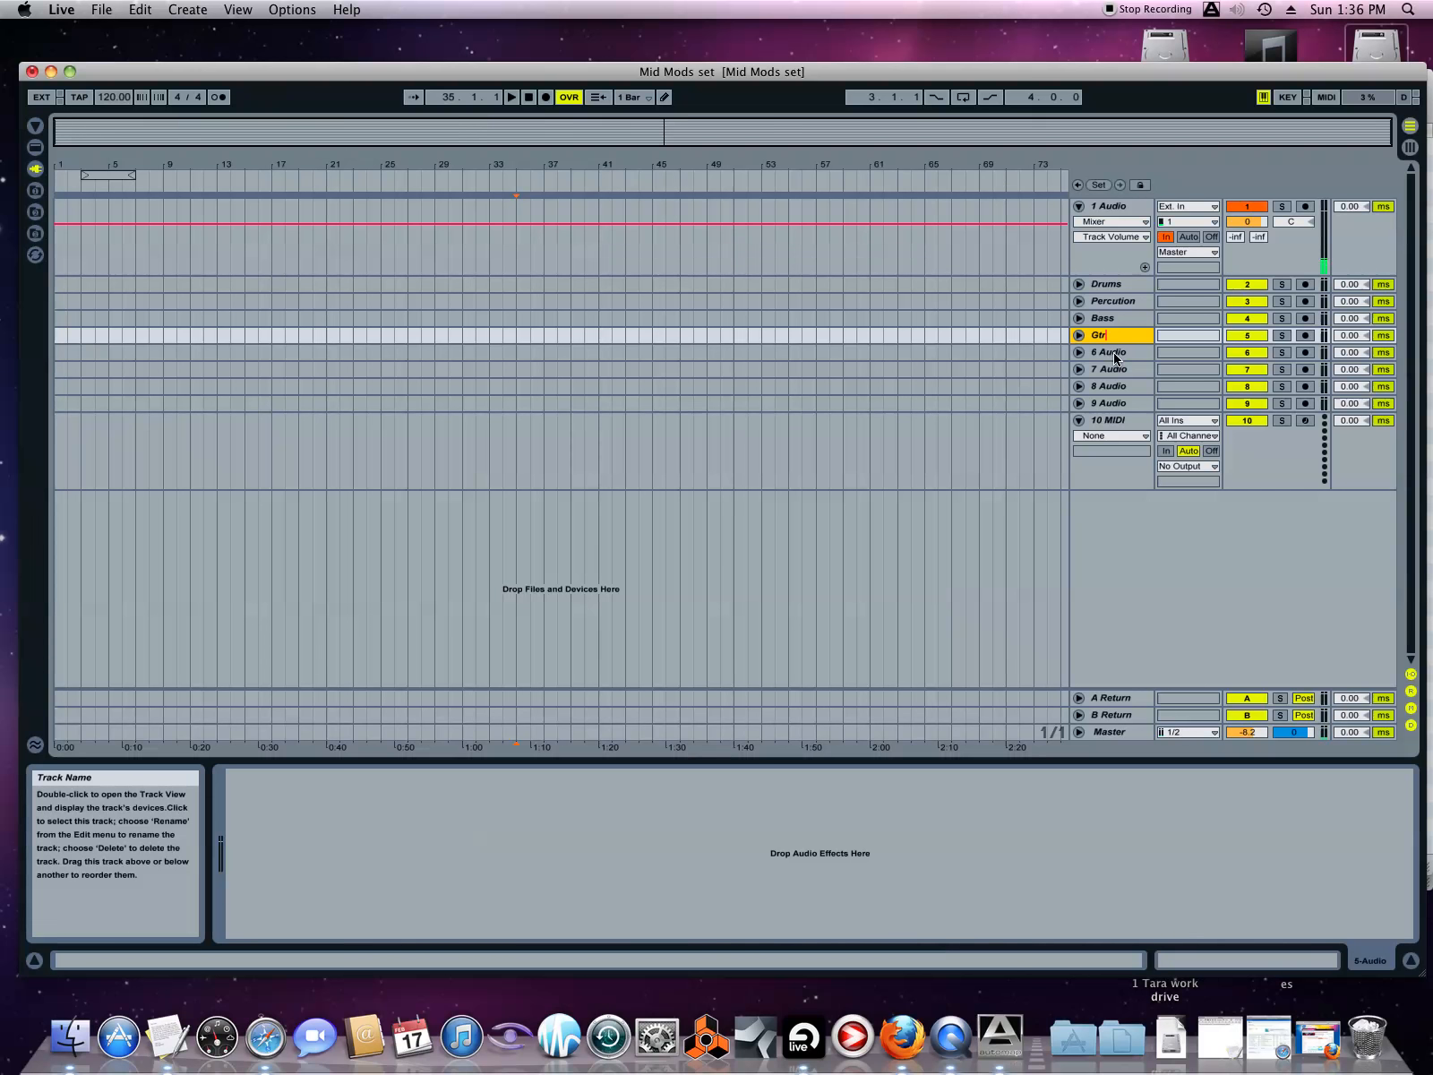
right_click(1109, 355)
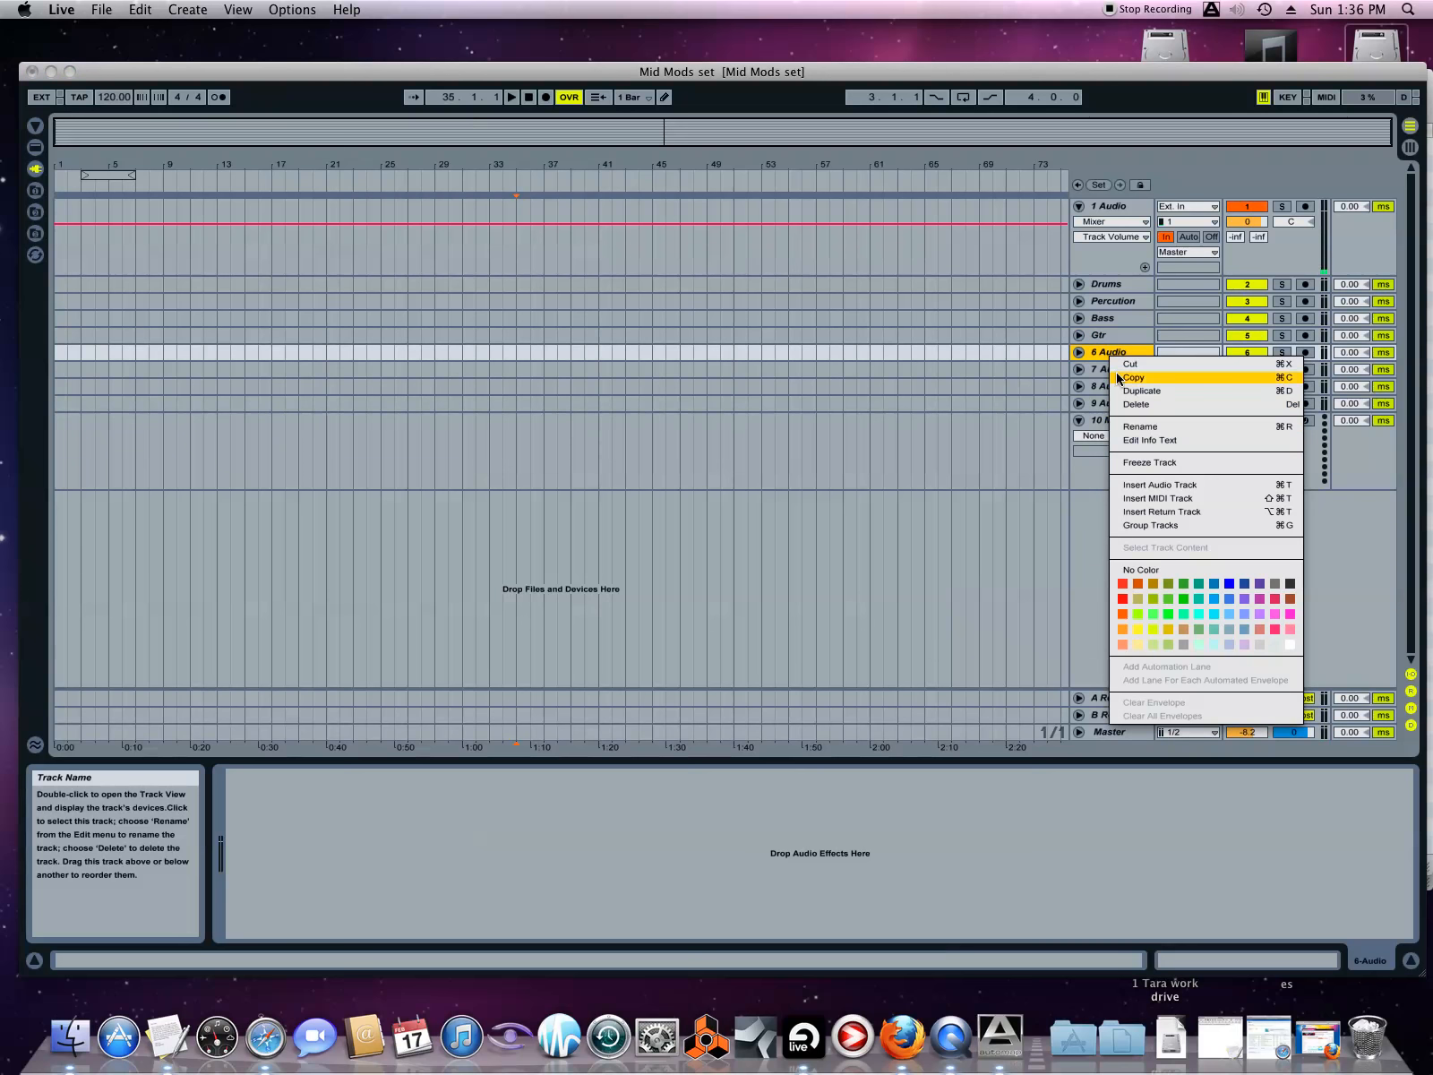
left_click(1138, 428)
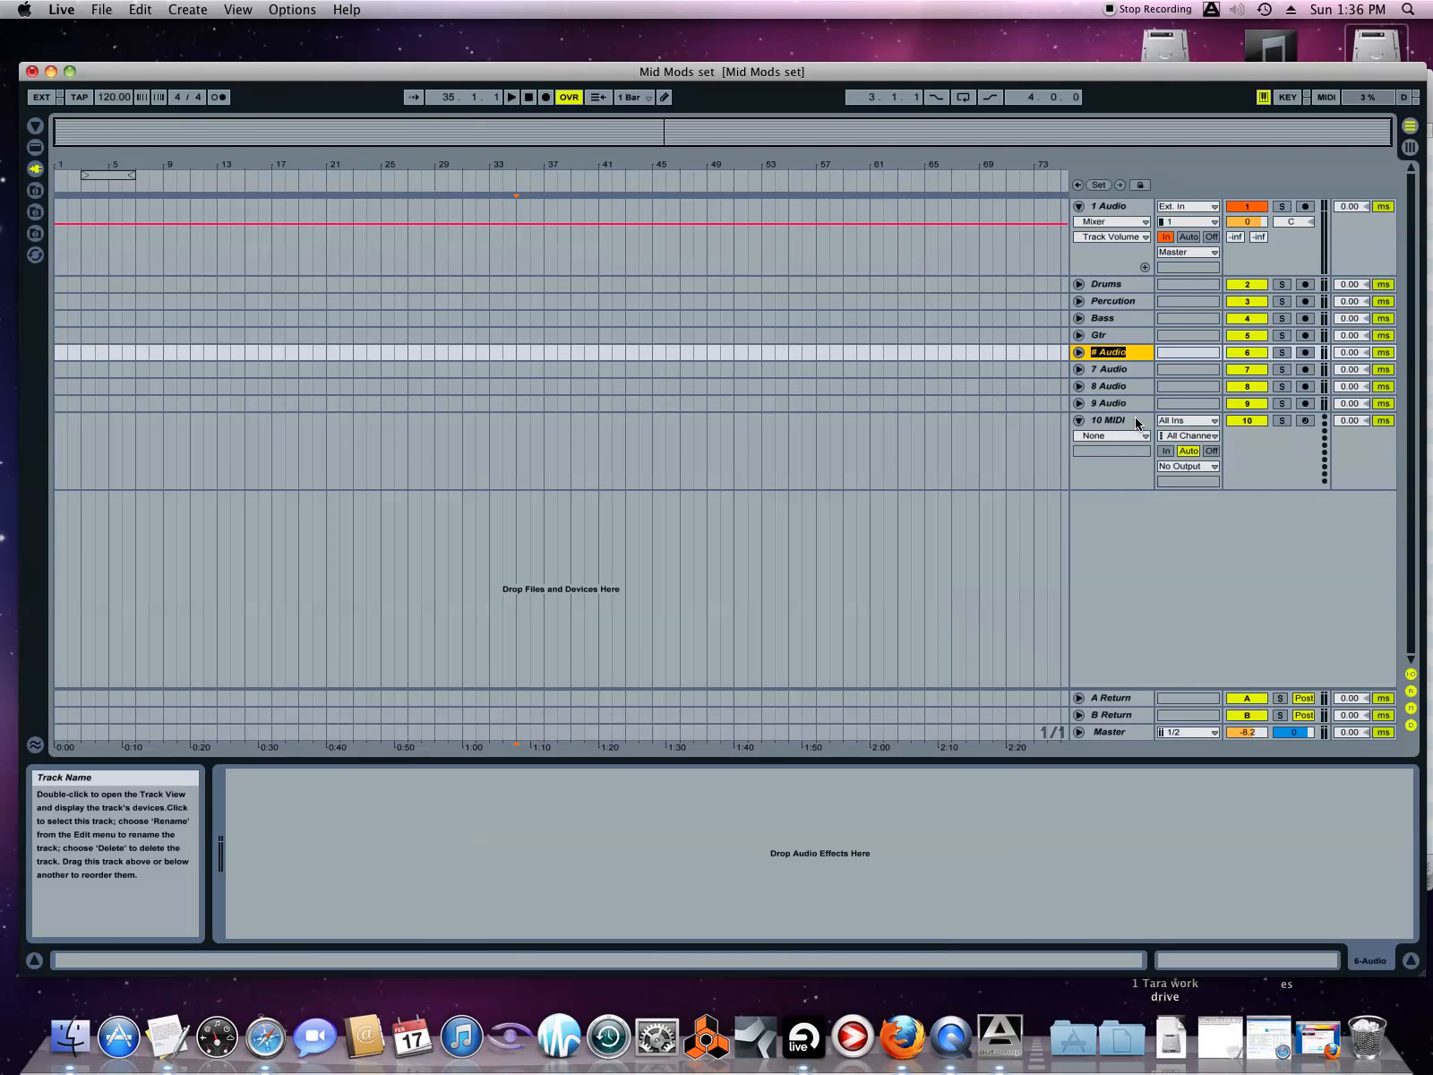
type("Keys")
key("Return")
- Rename the 7 Audio track as "Back vox" and the 8 Audio track as "Lead vox"
right_click(1111, 370)
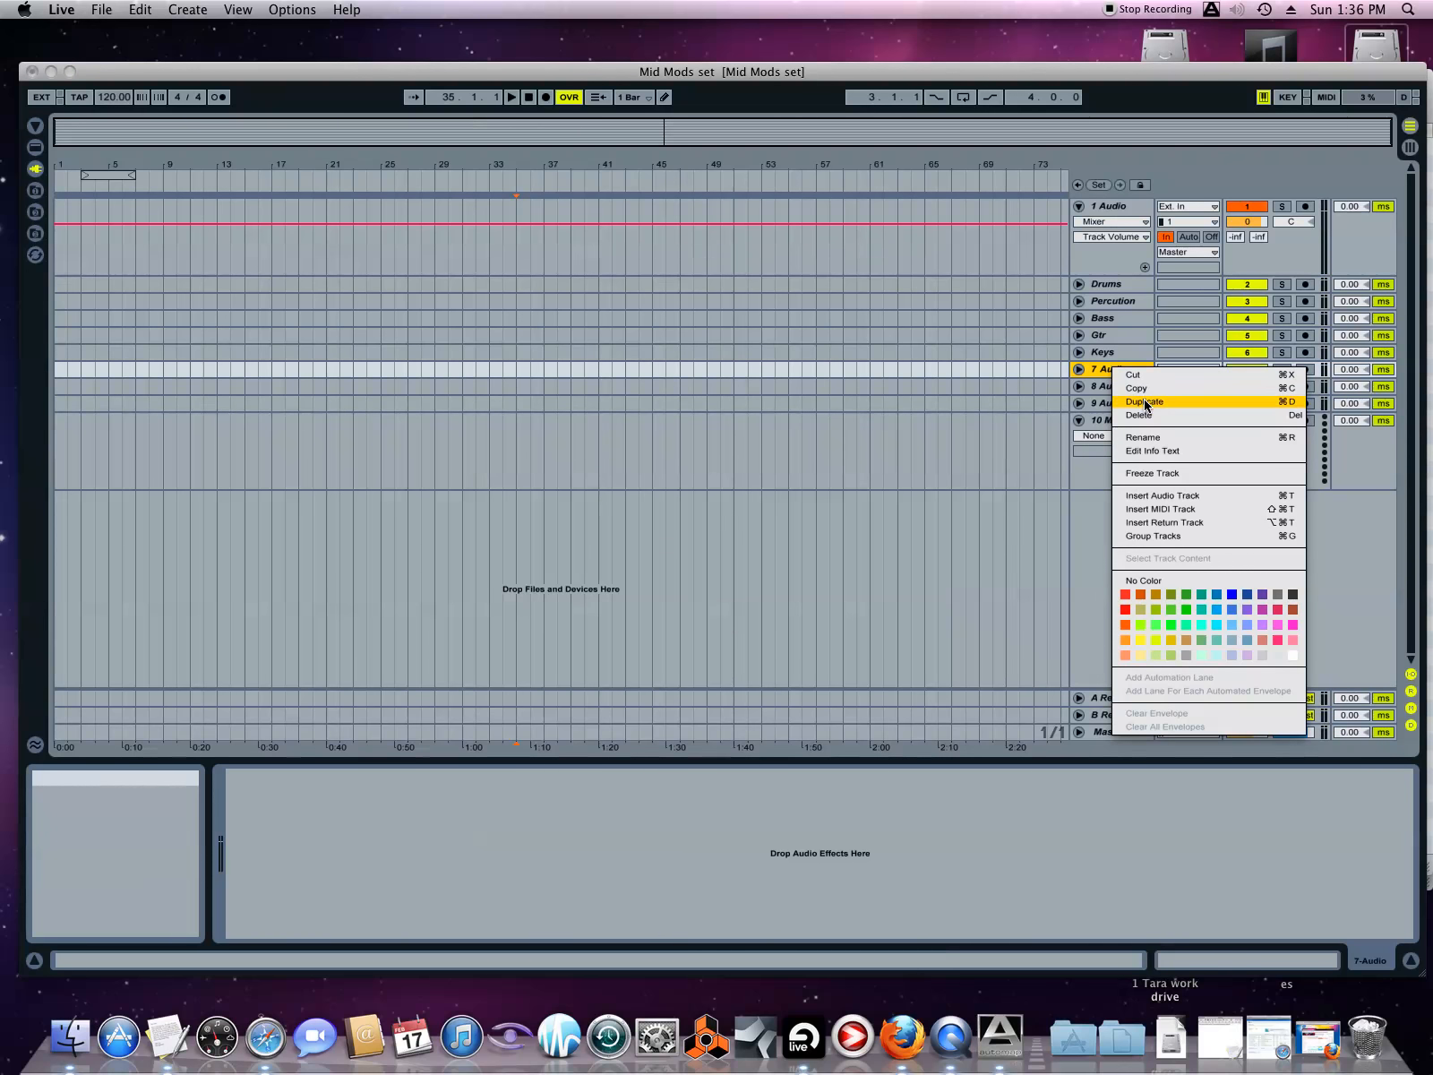
left_click(1137, 438)
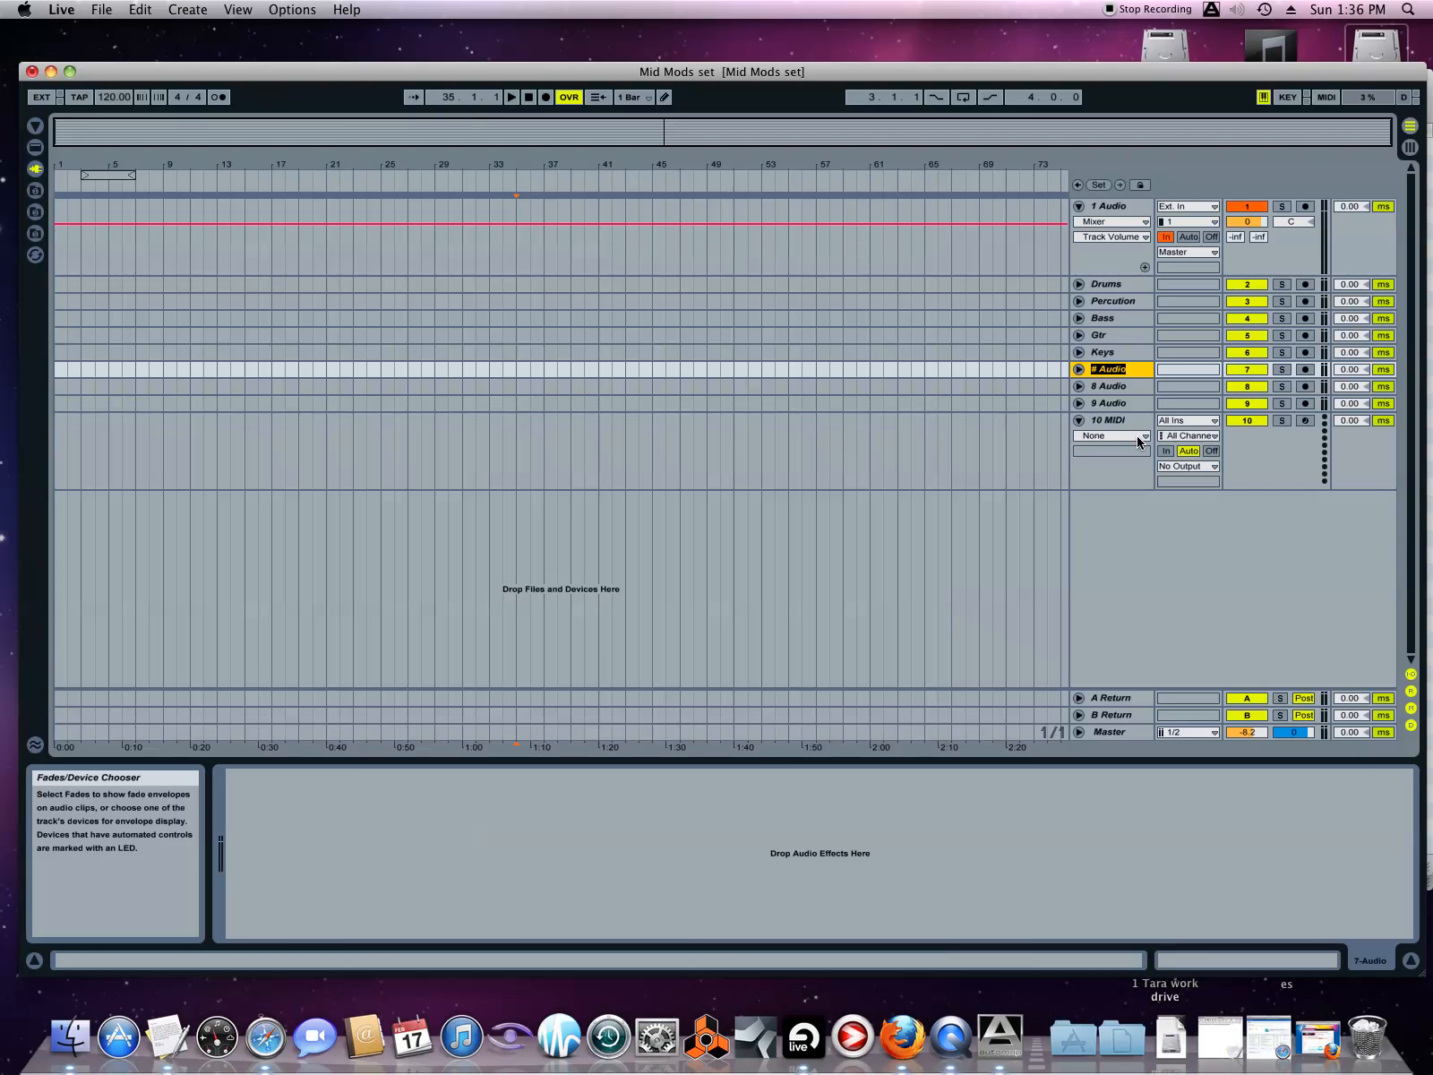
type("Back vox")
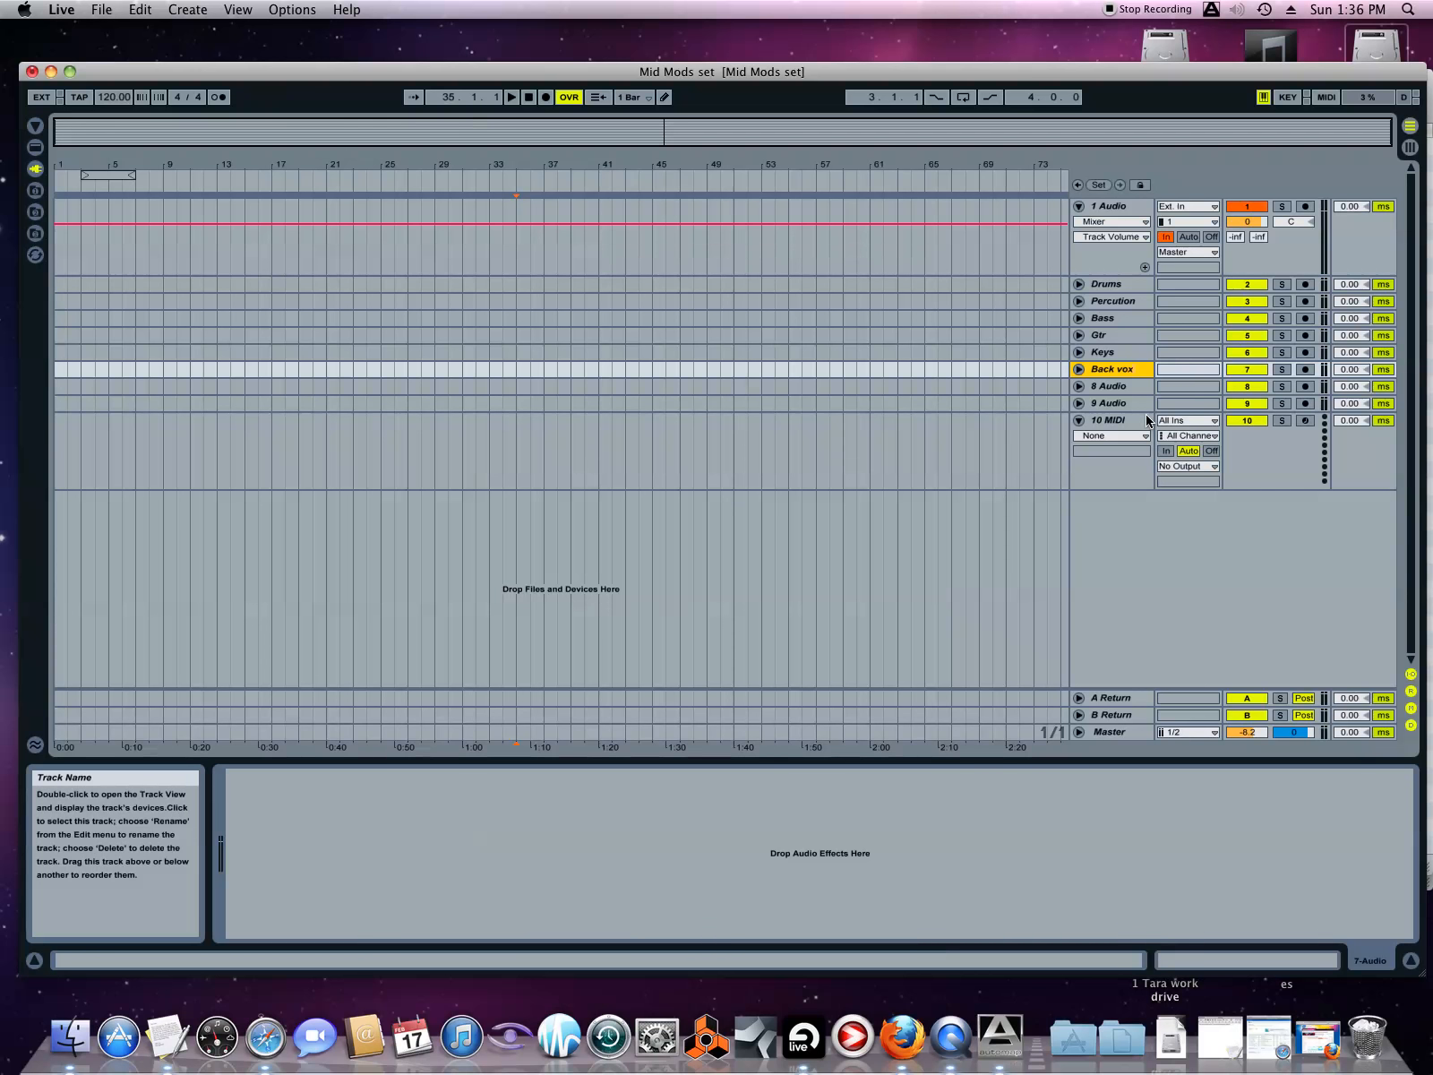
right_click(1120, 386)
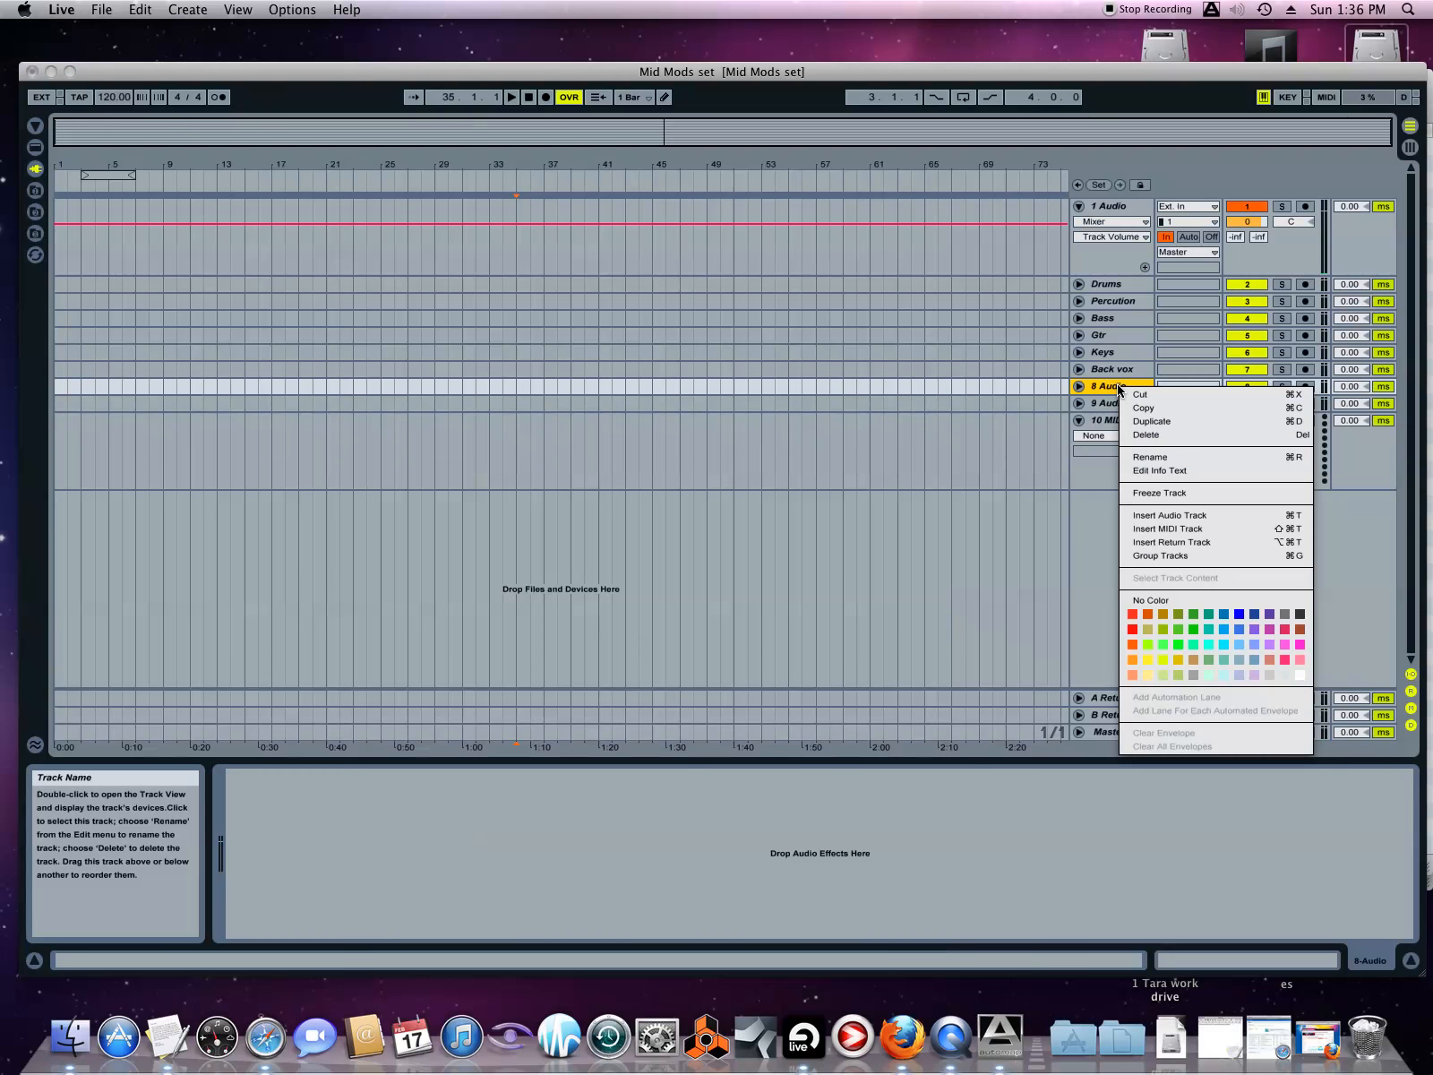
left_click(1151, 458)
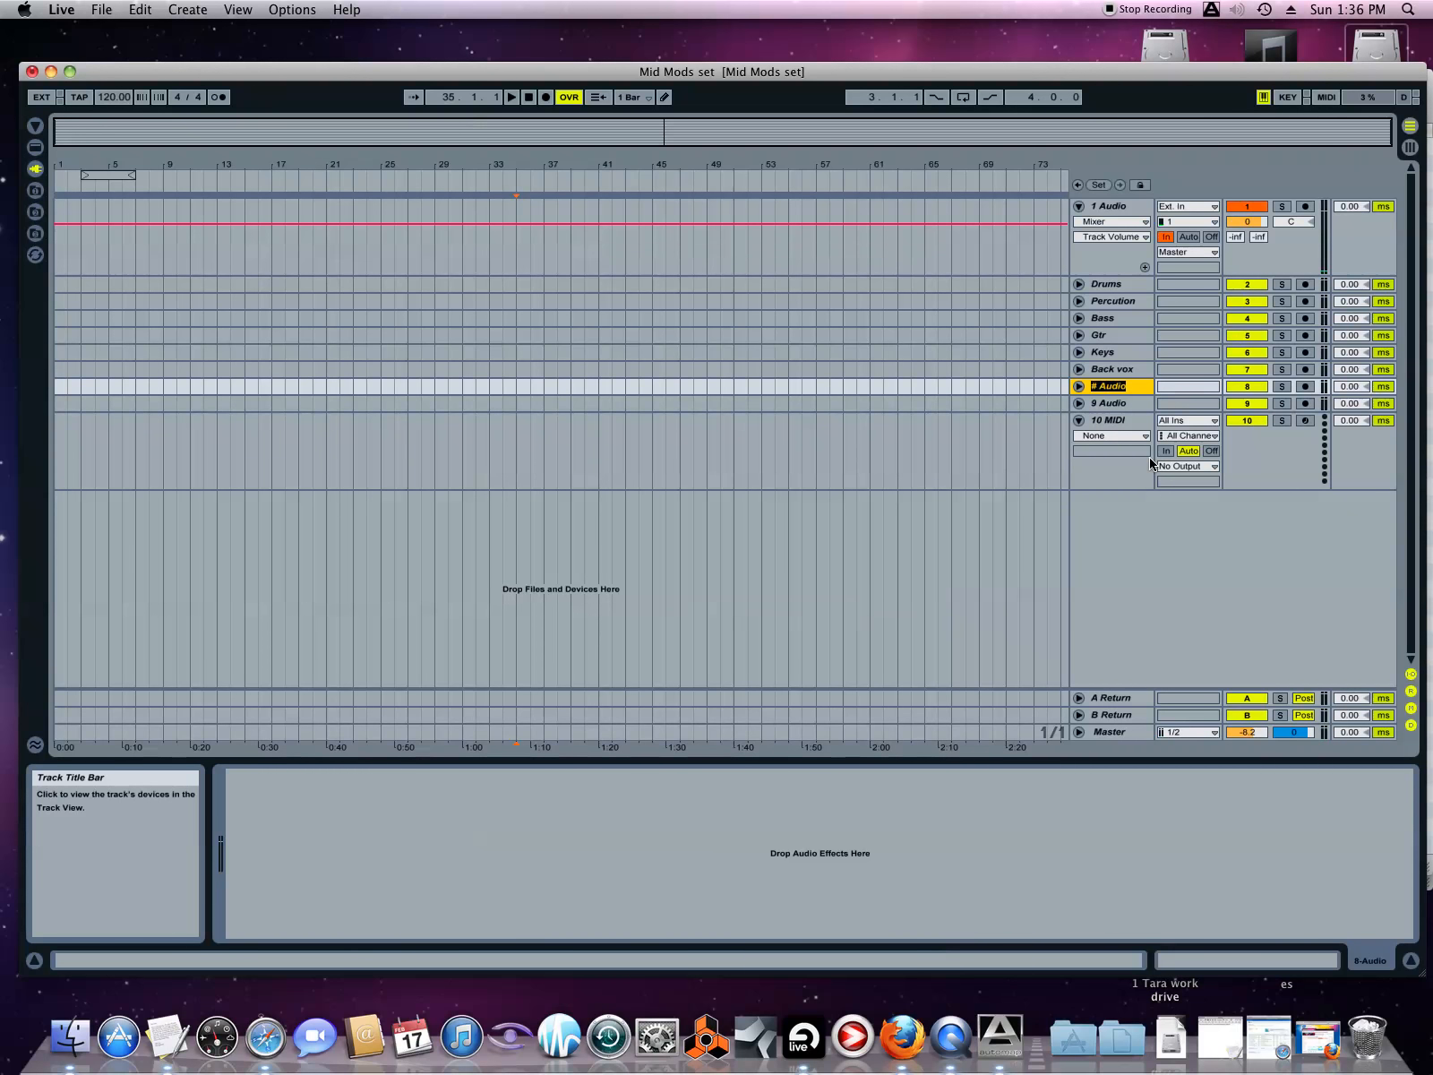
type("Lead vo")
- Delete the unused 9 Audio track below the Lead vox track
left_click(1107, 404)
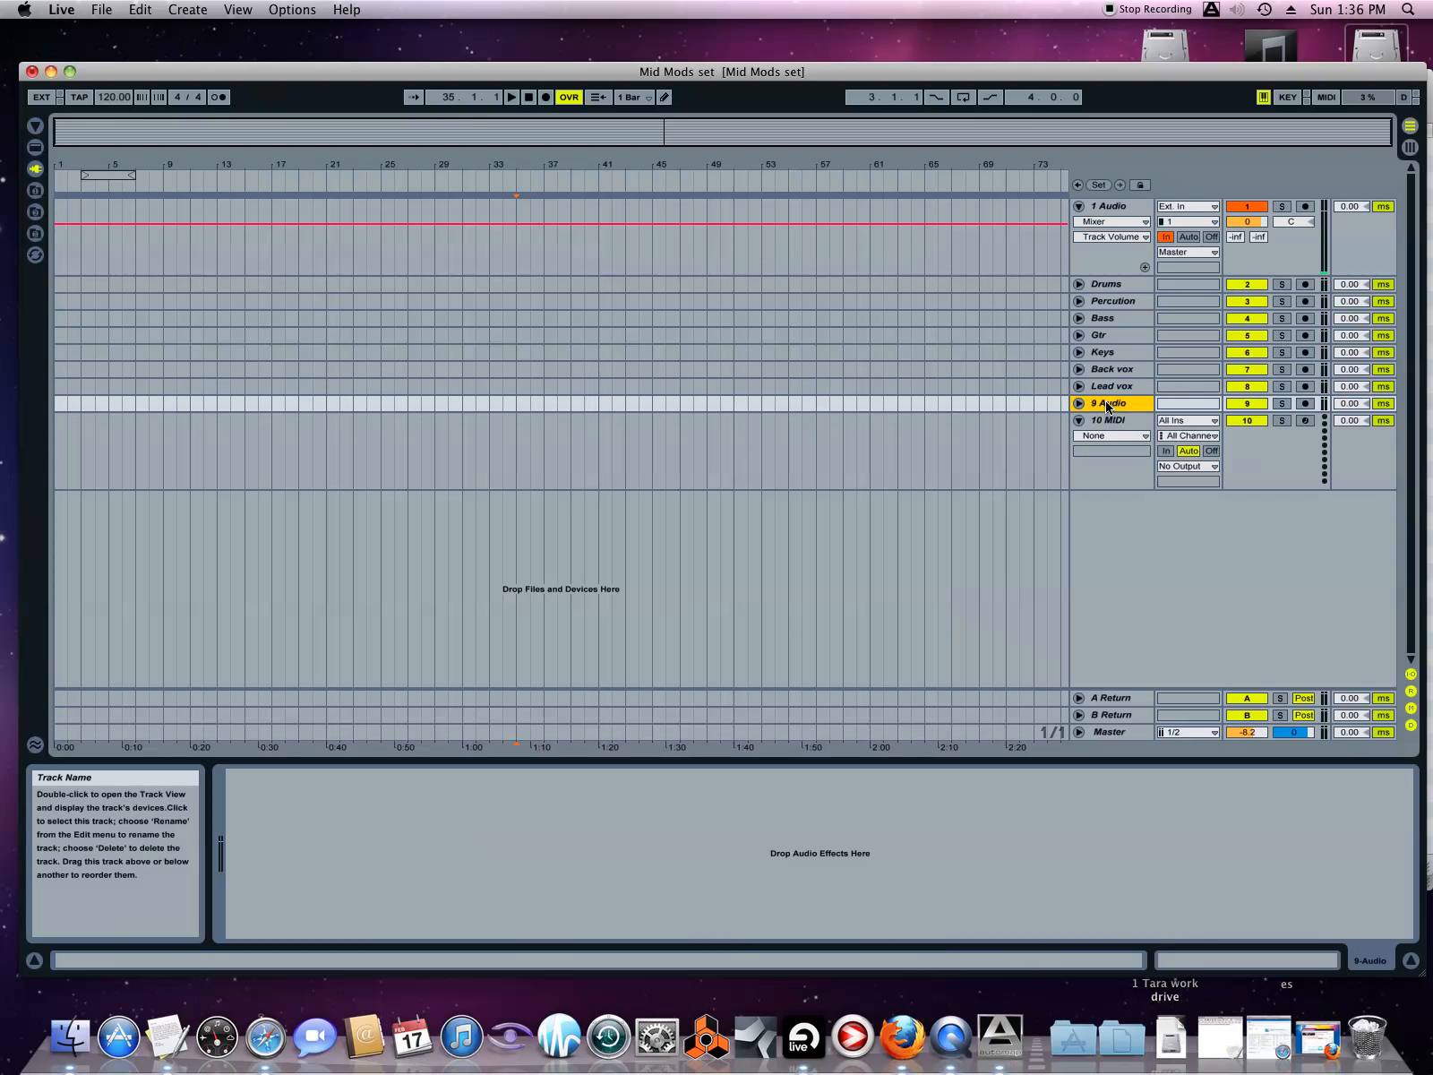
right_click(1108, 404)
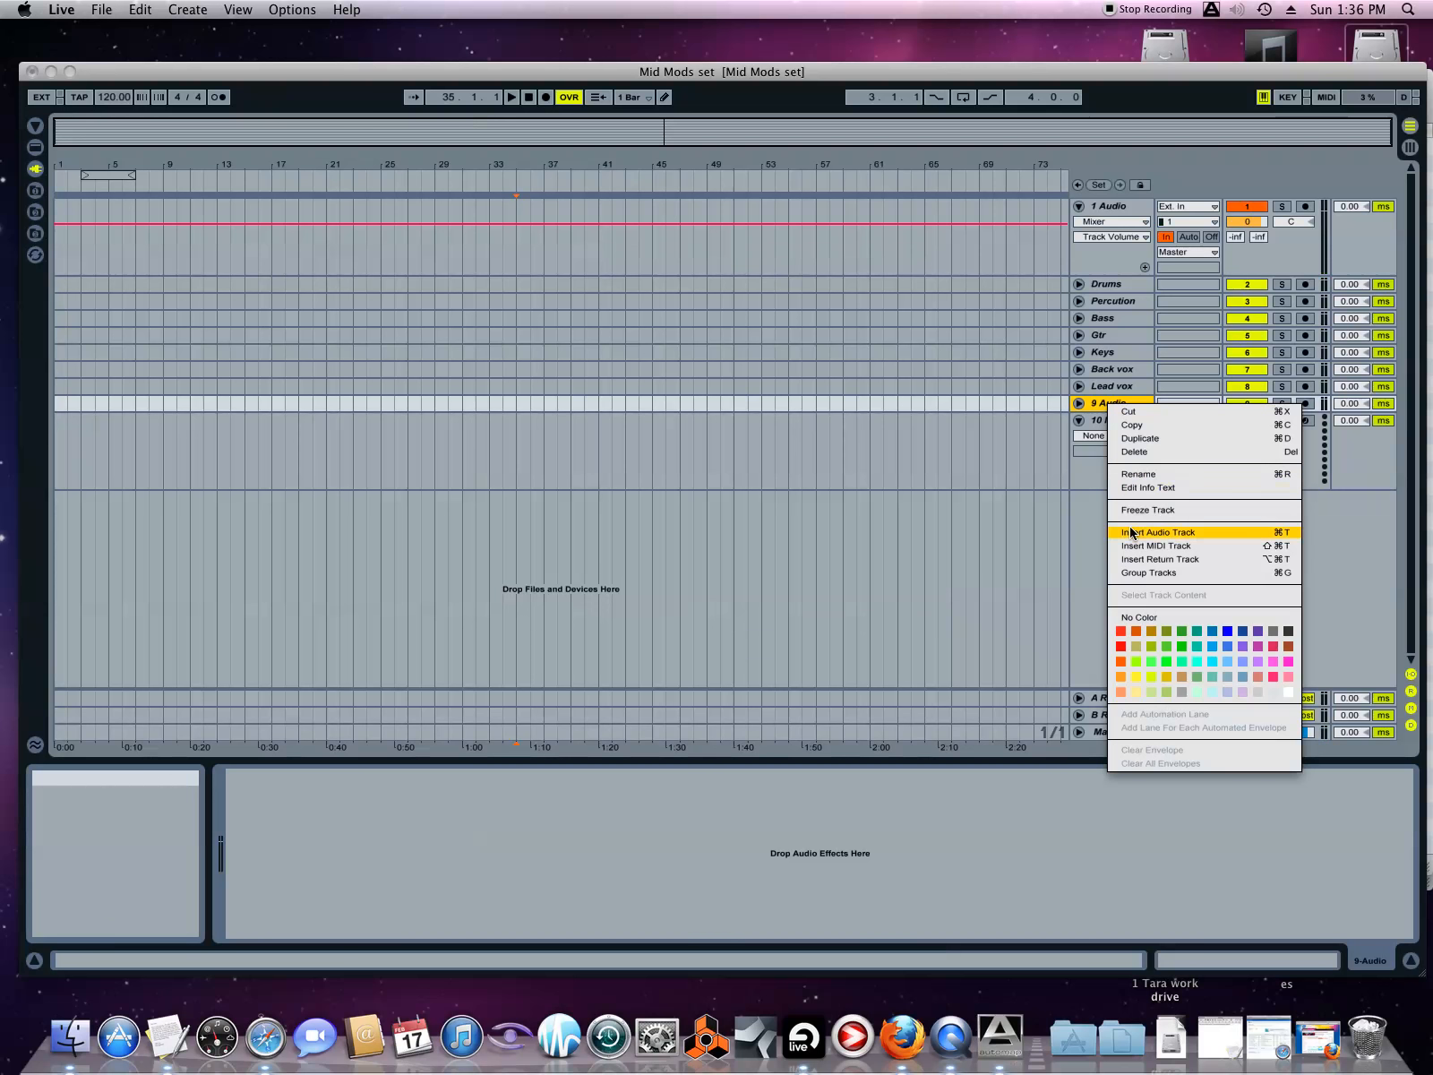
left_click(1130, 451)
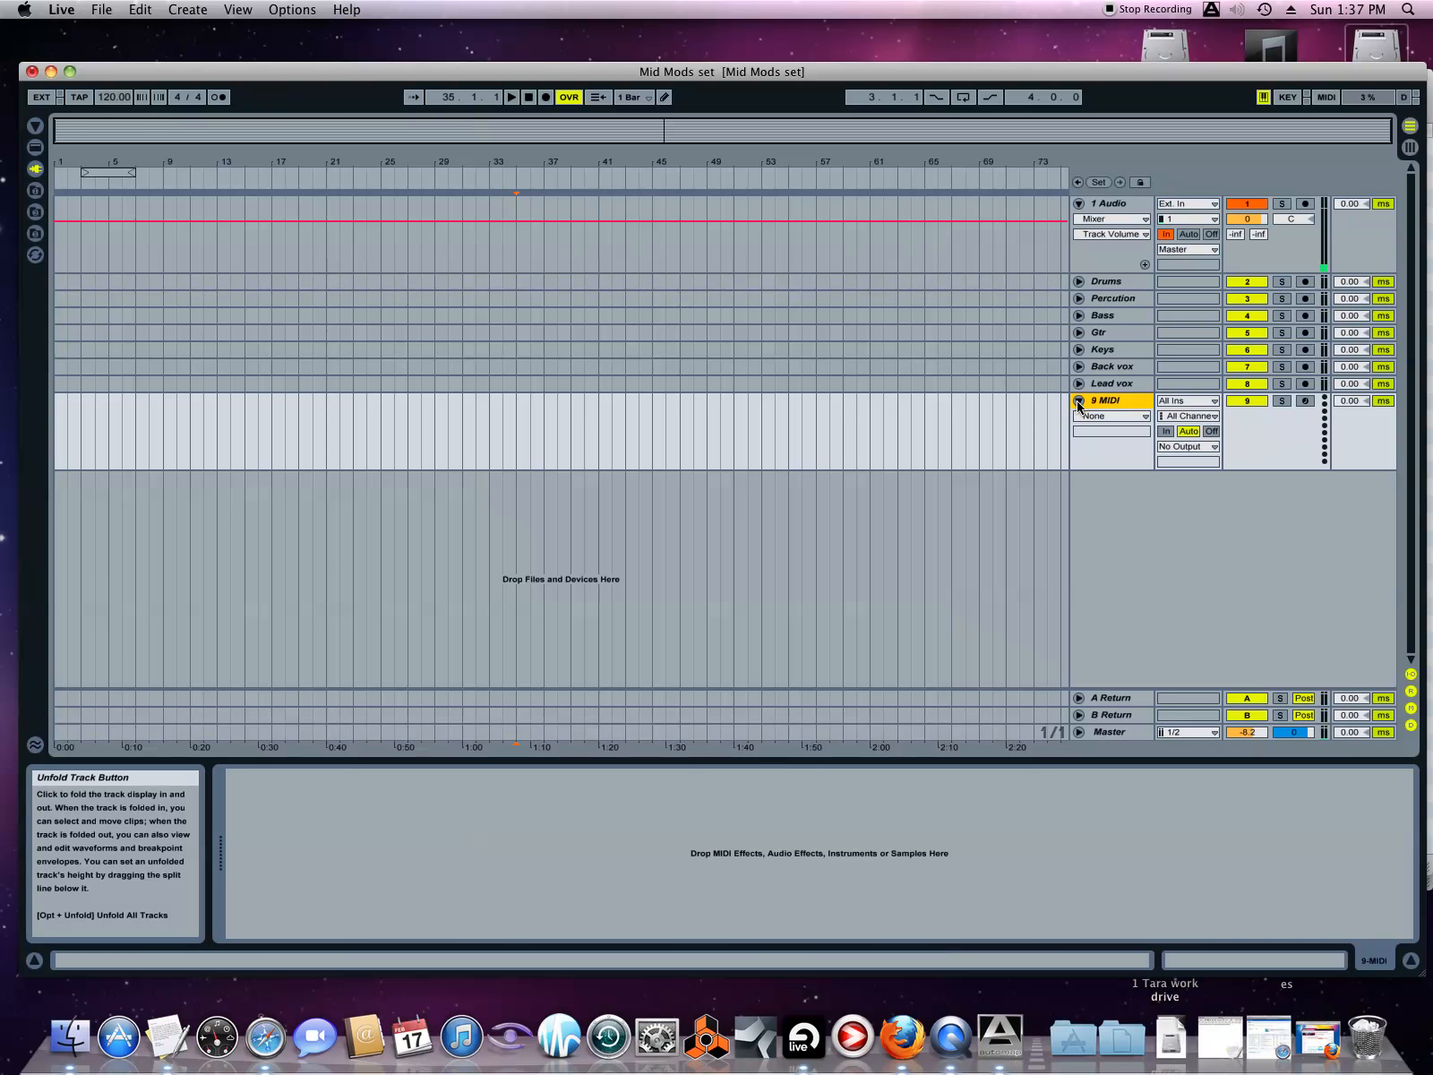
- Look at Karaoke Version's Custom Accompaniment Track and Karaoke pages in Firefox, and return to Ableton Live
left_click(1317, 1043)
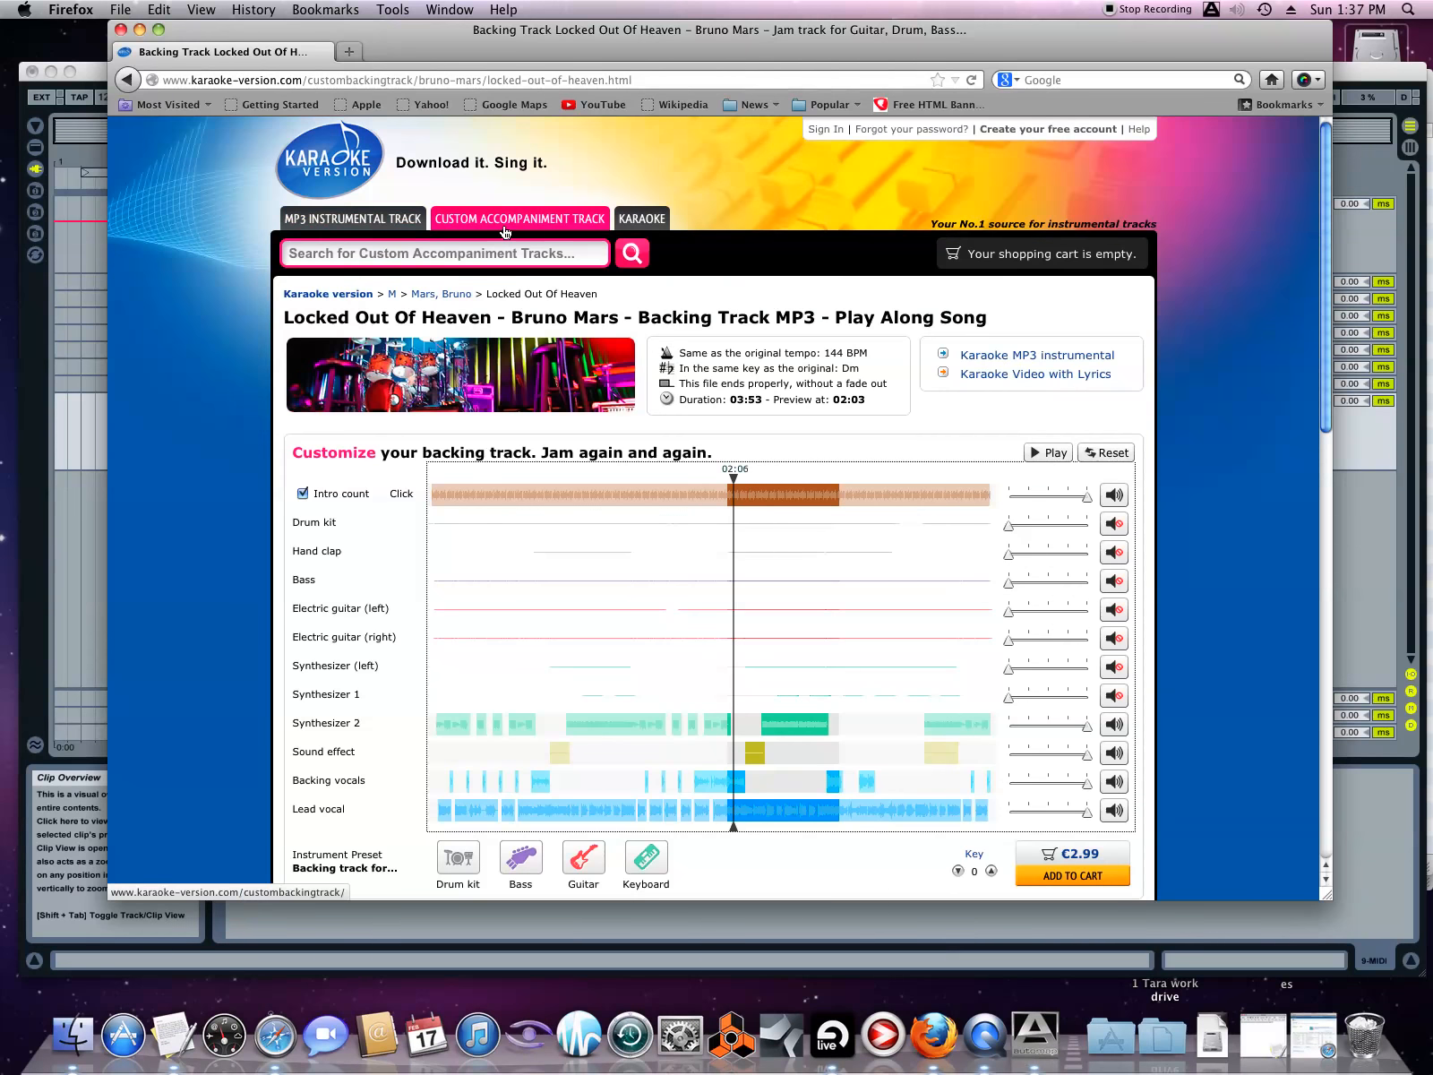
left_click(642, 218)
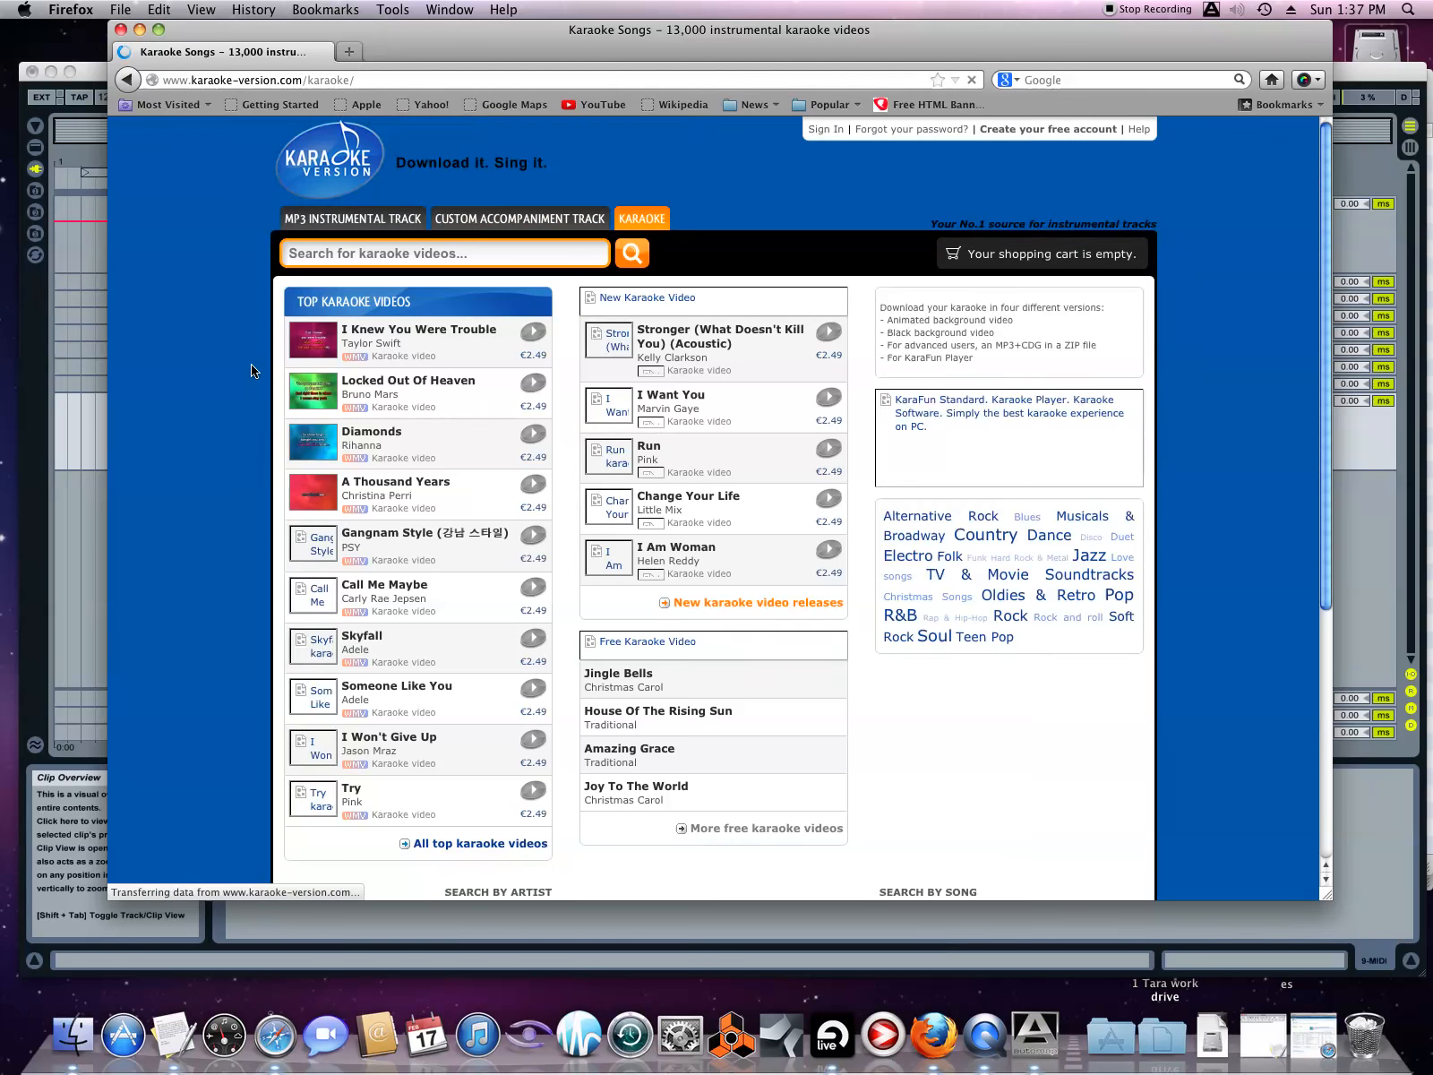
left_click(506, 229)
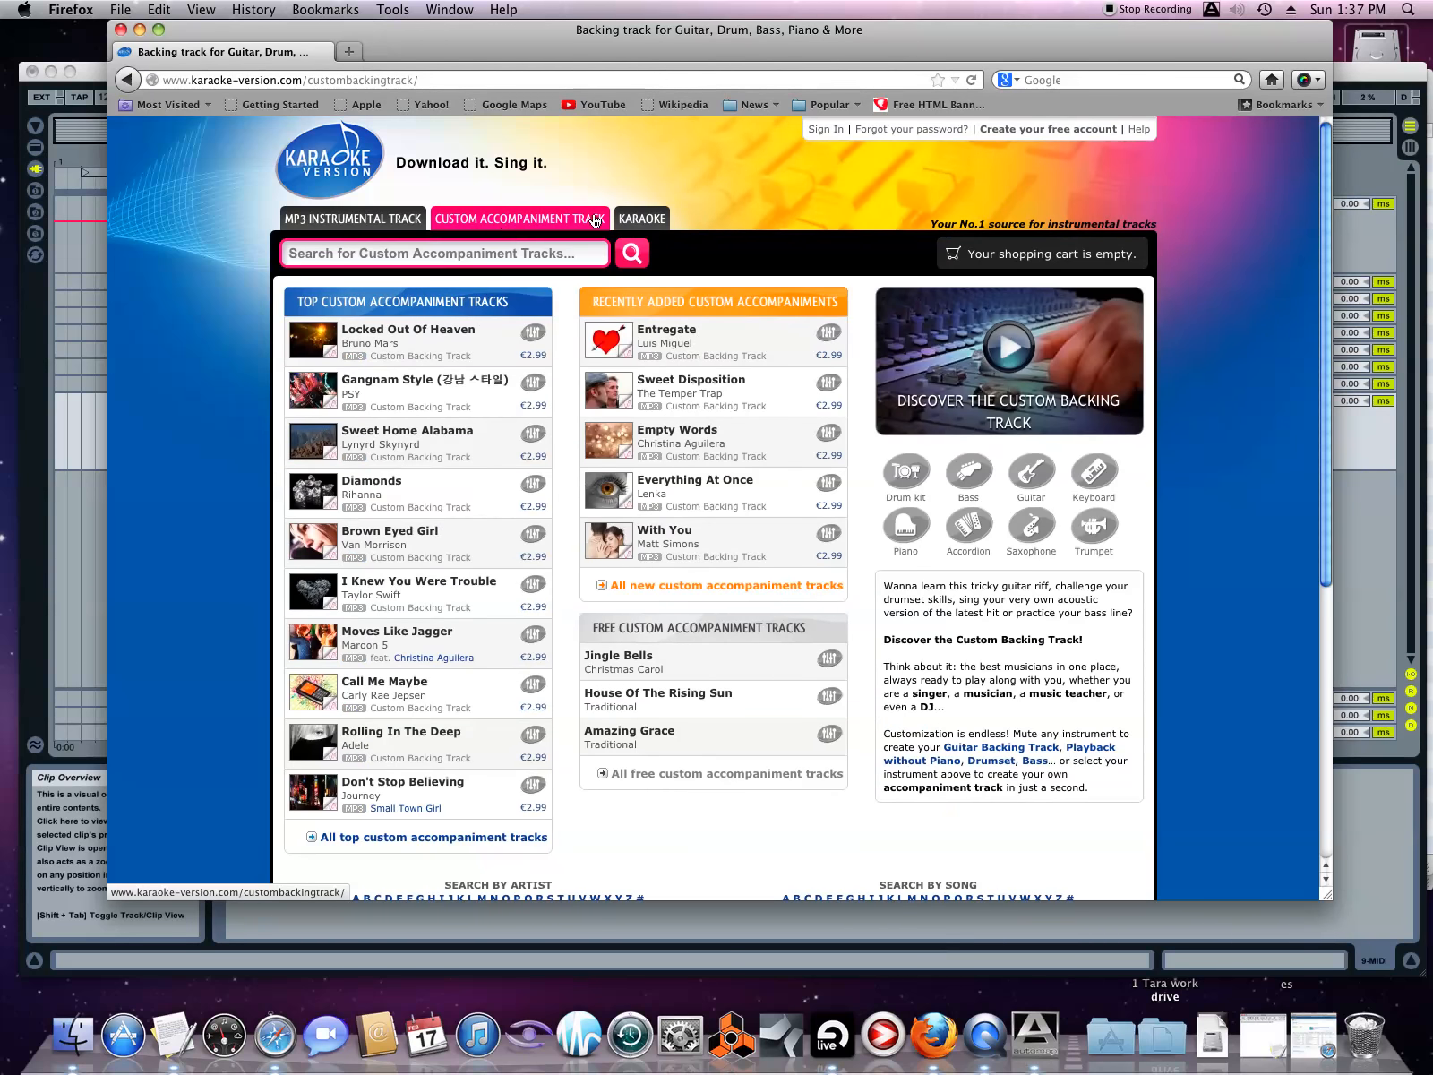
left_click(633, 219)
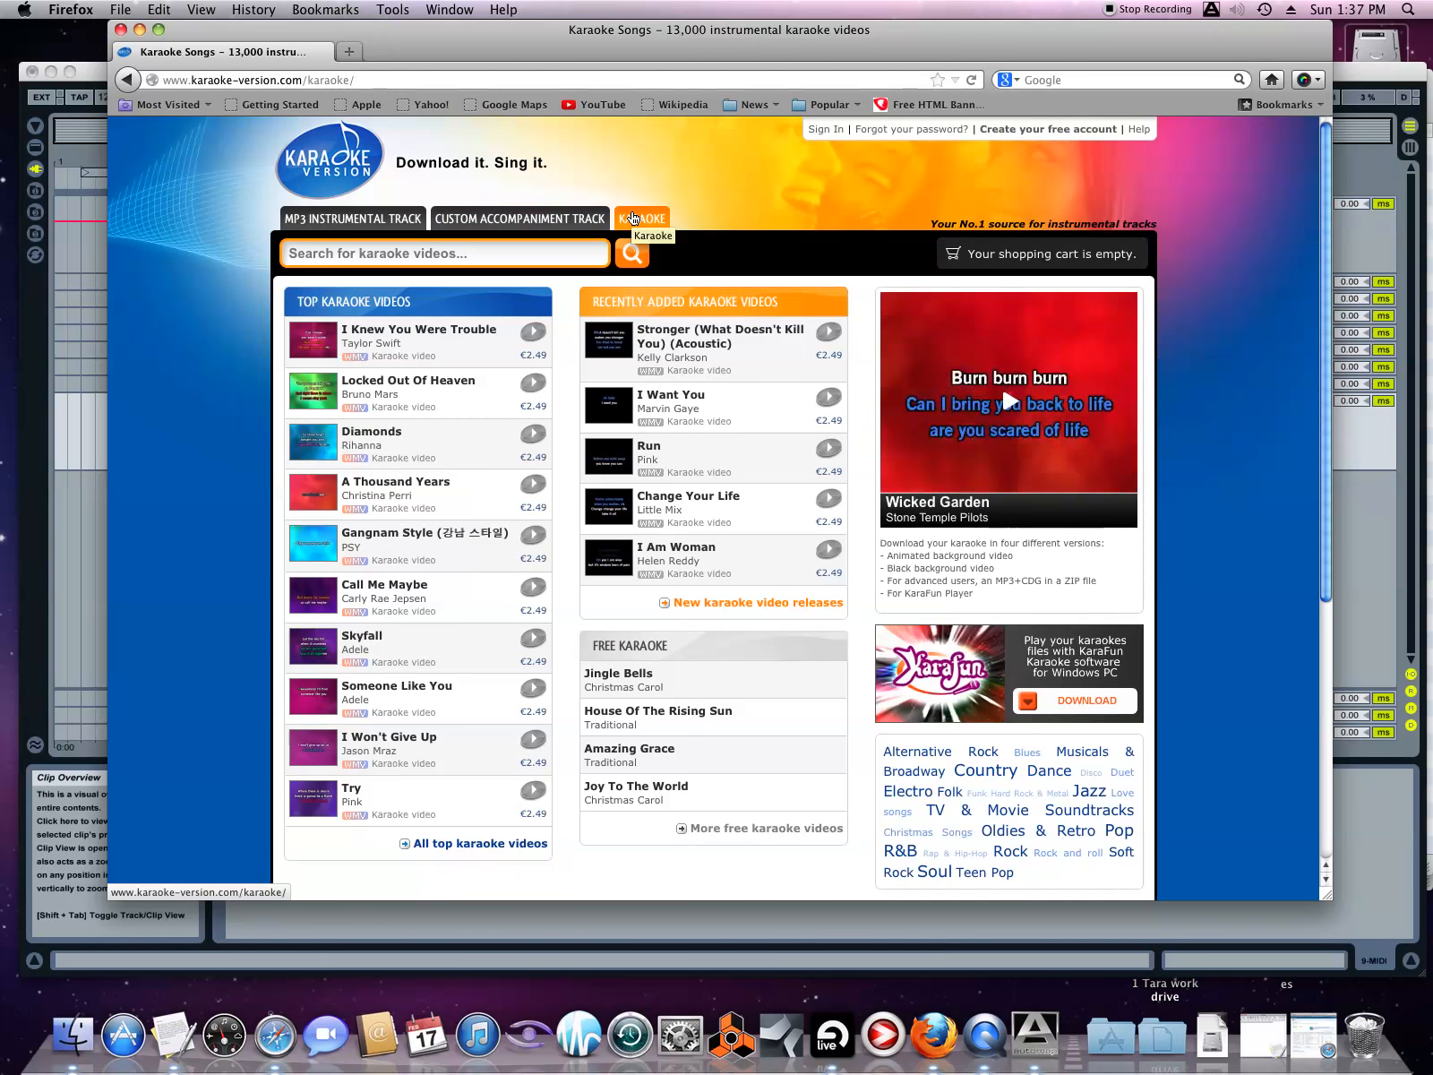
left_click(138, 30)
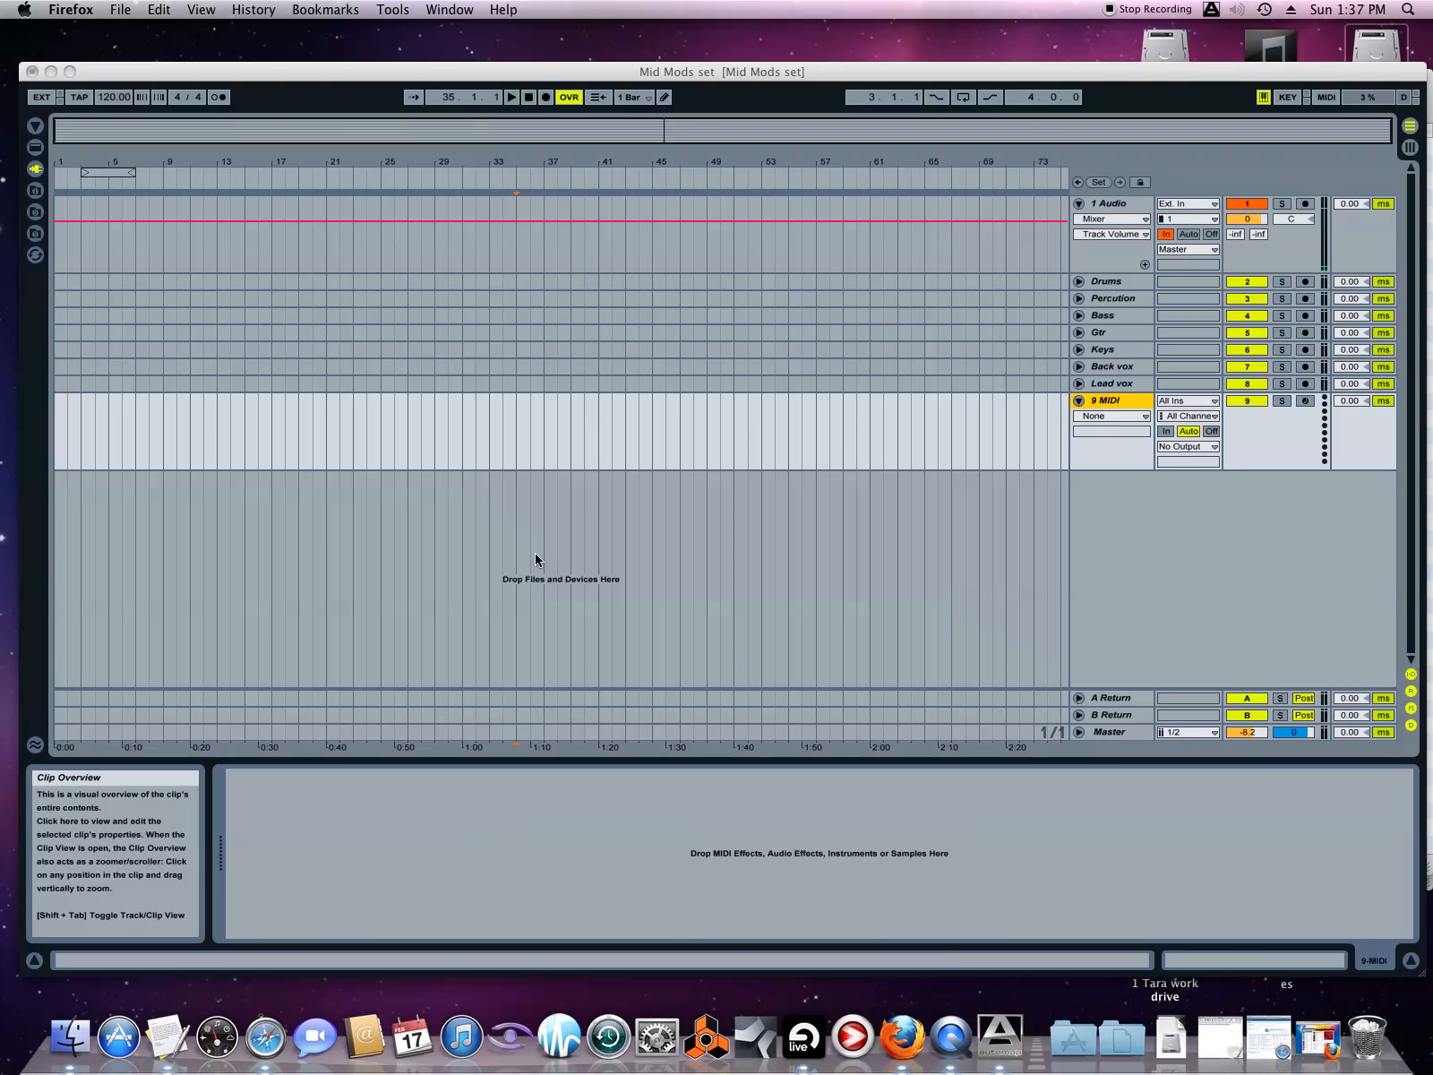
- Fold the 9 MIDI track and lower the Ableton Live window to uncover the Finder windows behind it
left_click(1078, 403)
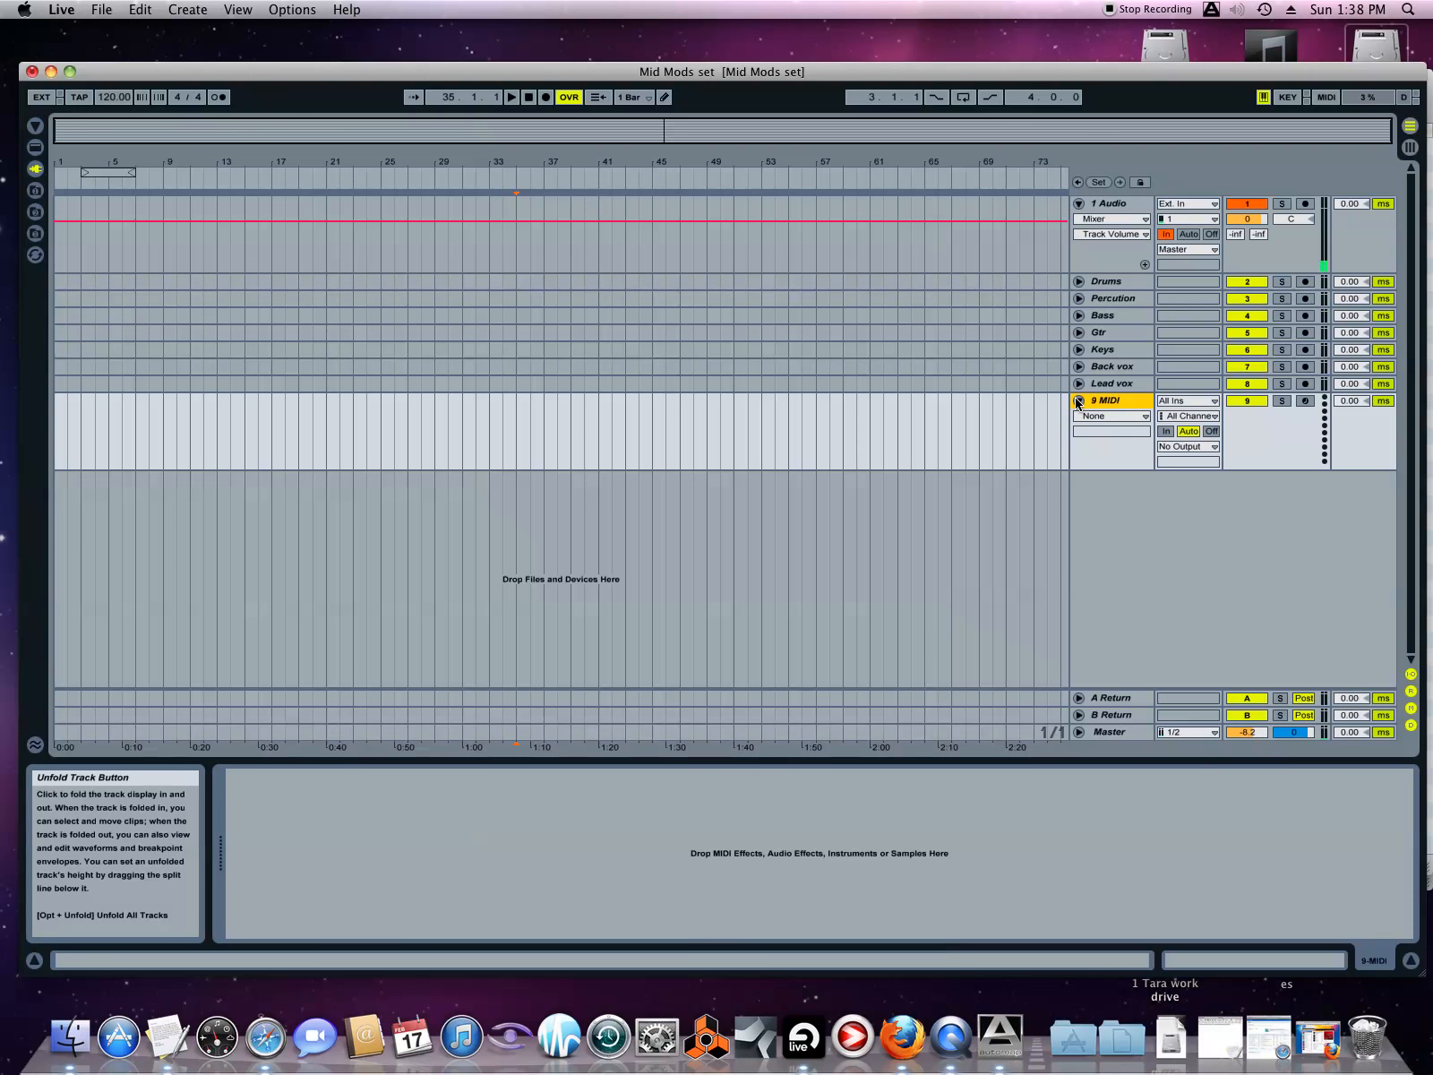
left_click(1078, 402)
left_click_drag(430, 80, 458, 249)
- Move "Purple Rain -Drums.wav.asd" to the Trash in Finder and rearrange the windows with Ableton Live in front
left_click(269, 105)
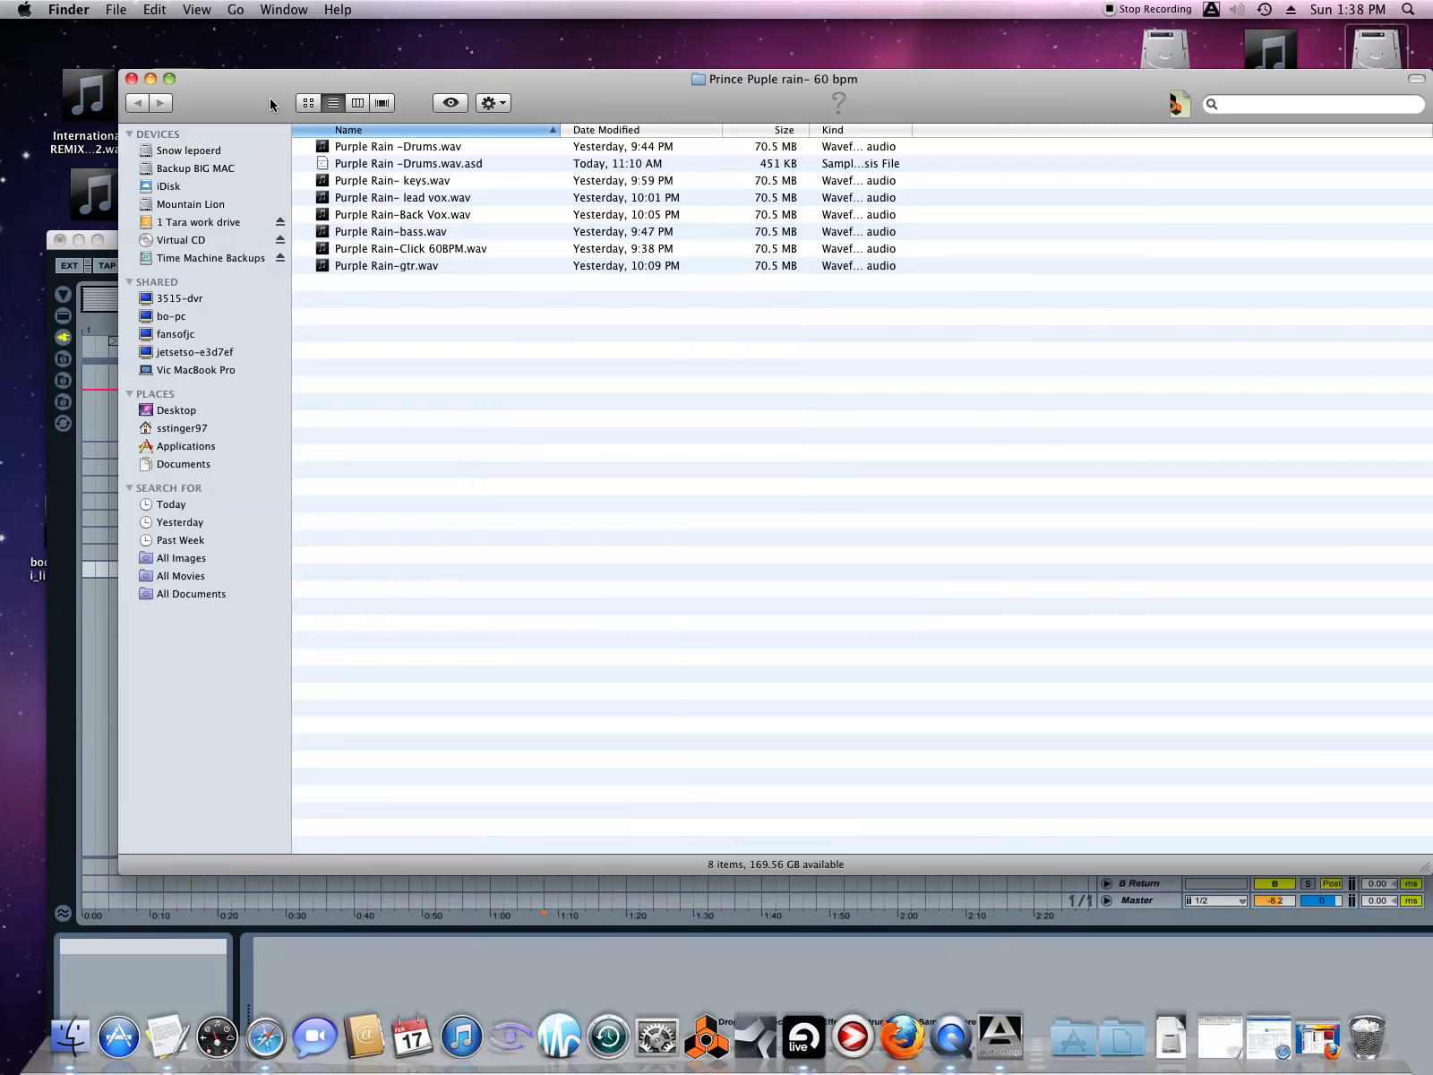
left_click_drag(323, 164, 1368, 1045)
left_click_drag(255, 119, 542, 85)
left_click_drag(361, 242, 365, 152)
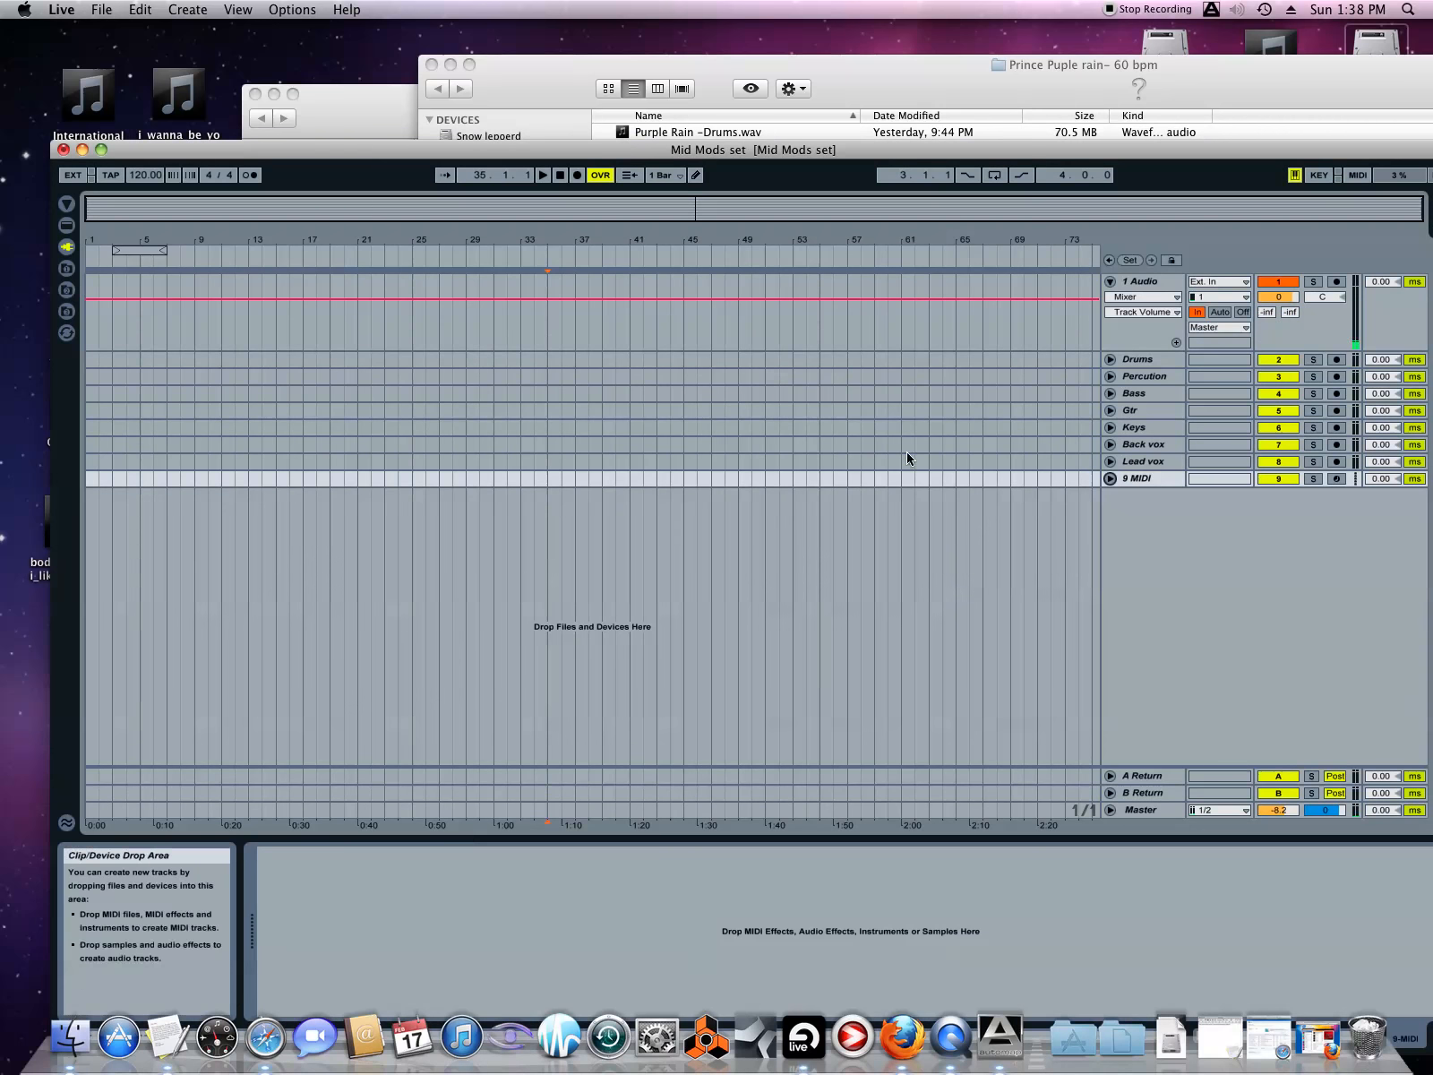
- Unfold the Master track and display its Mixer automation envelope for Song Tempo
left_click(1110, 811)
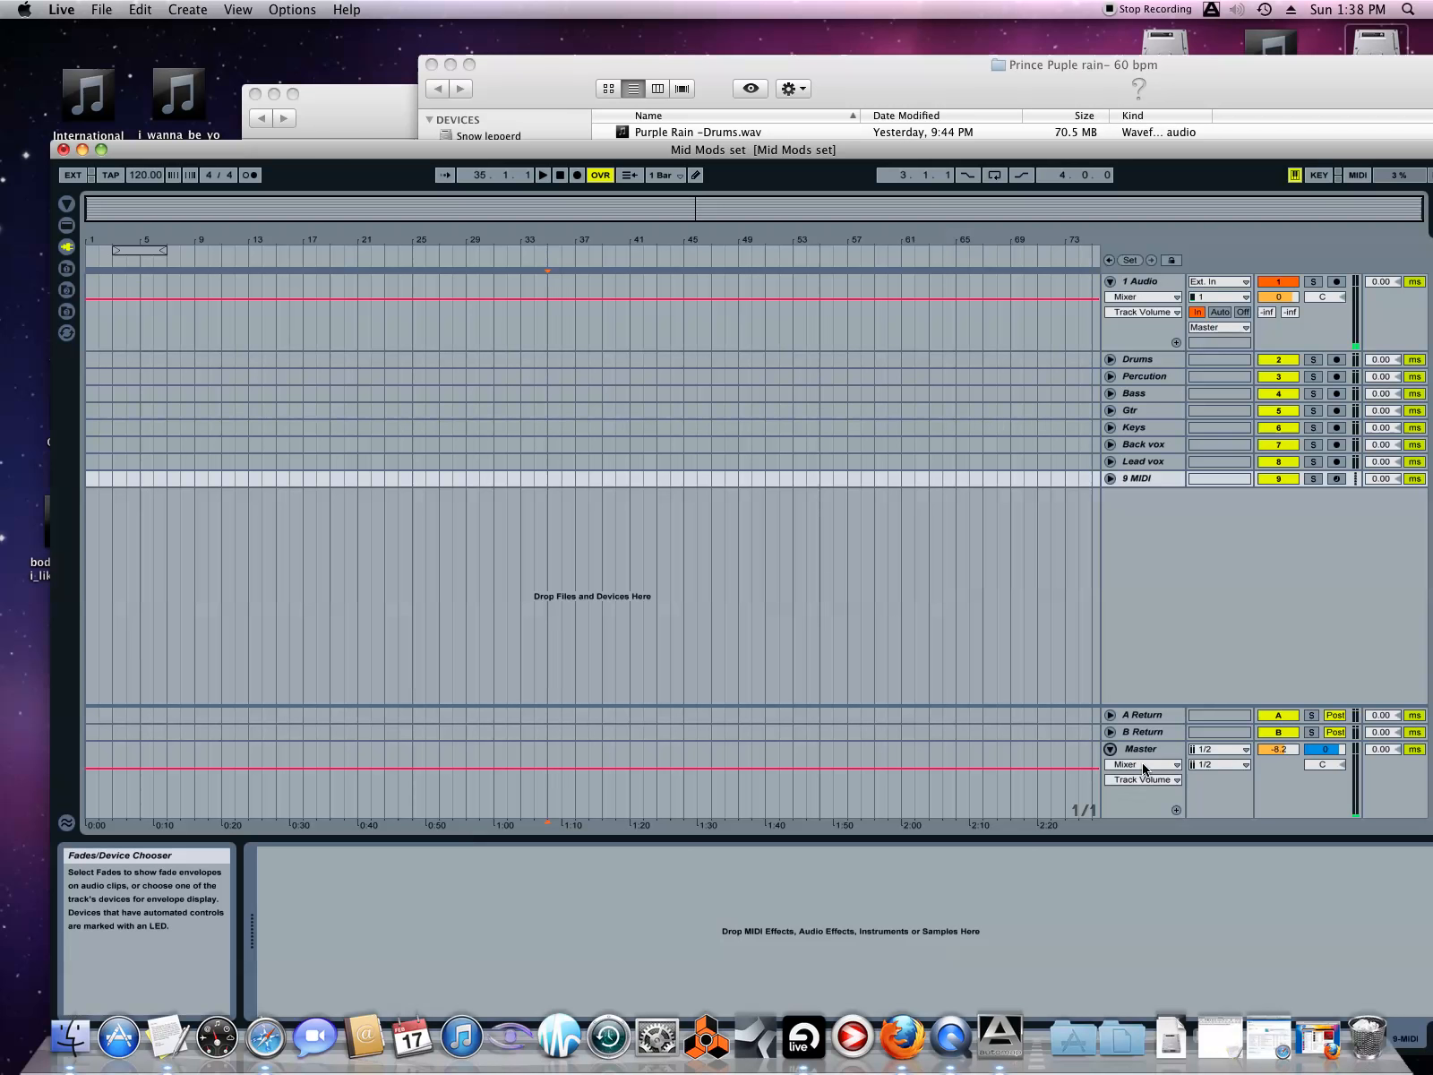
left_click(1143, 764)
left_click(1135, 794)
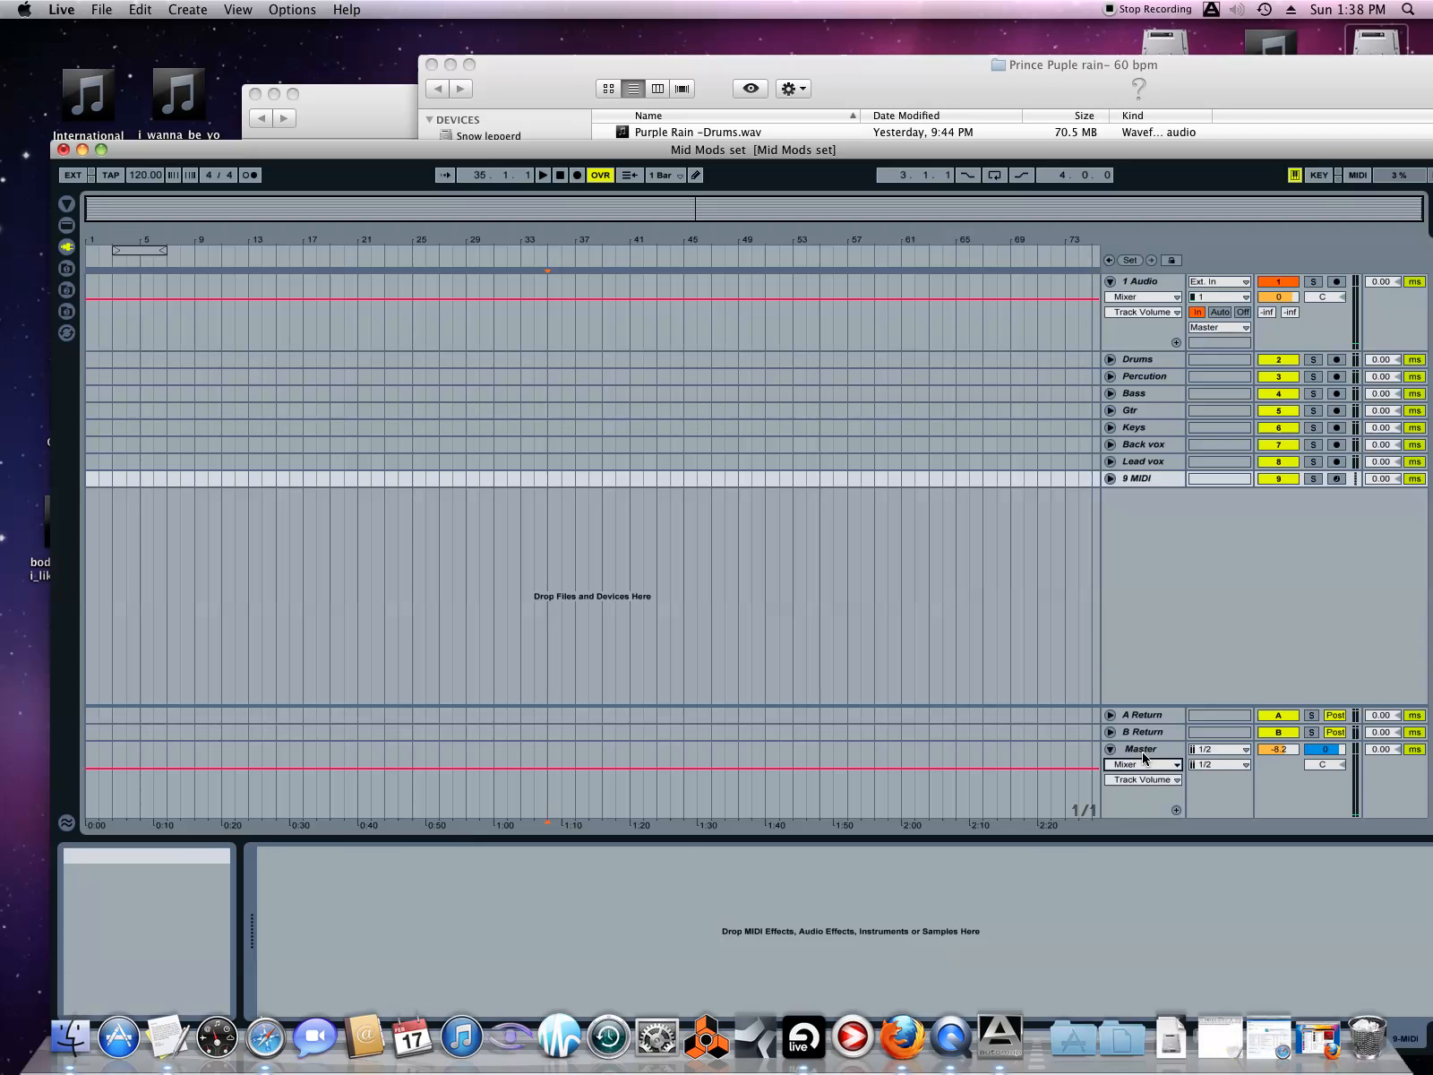
left_click(1135, 781)
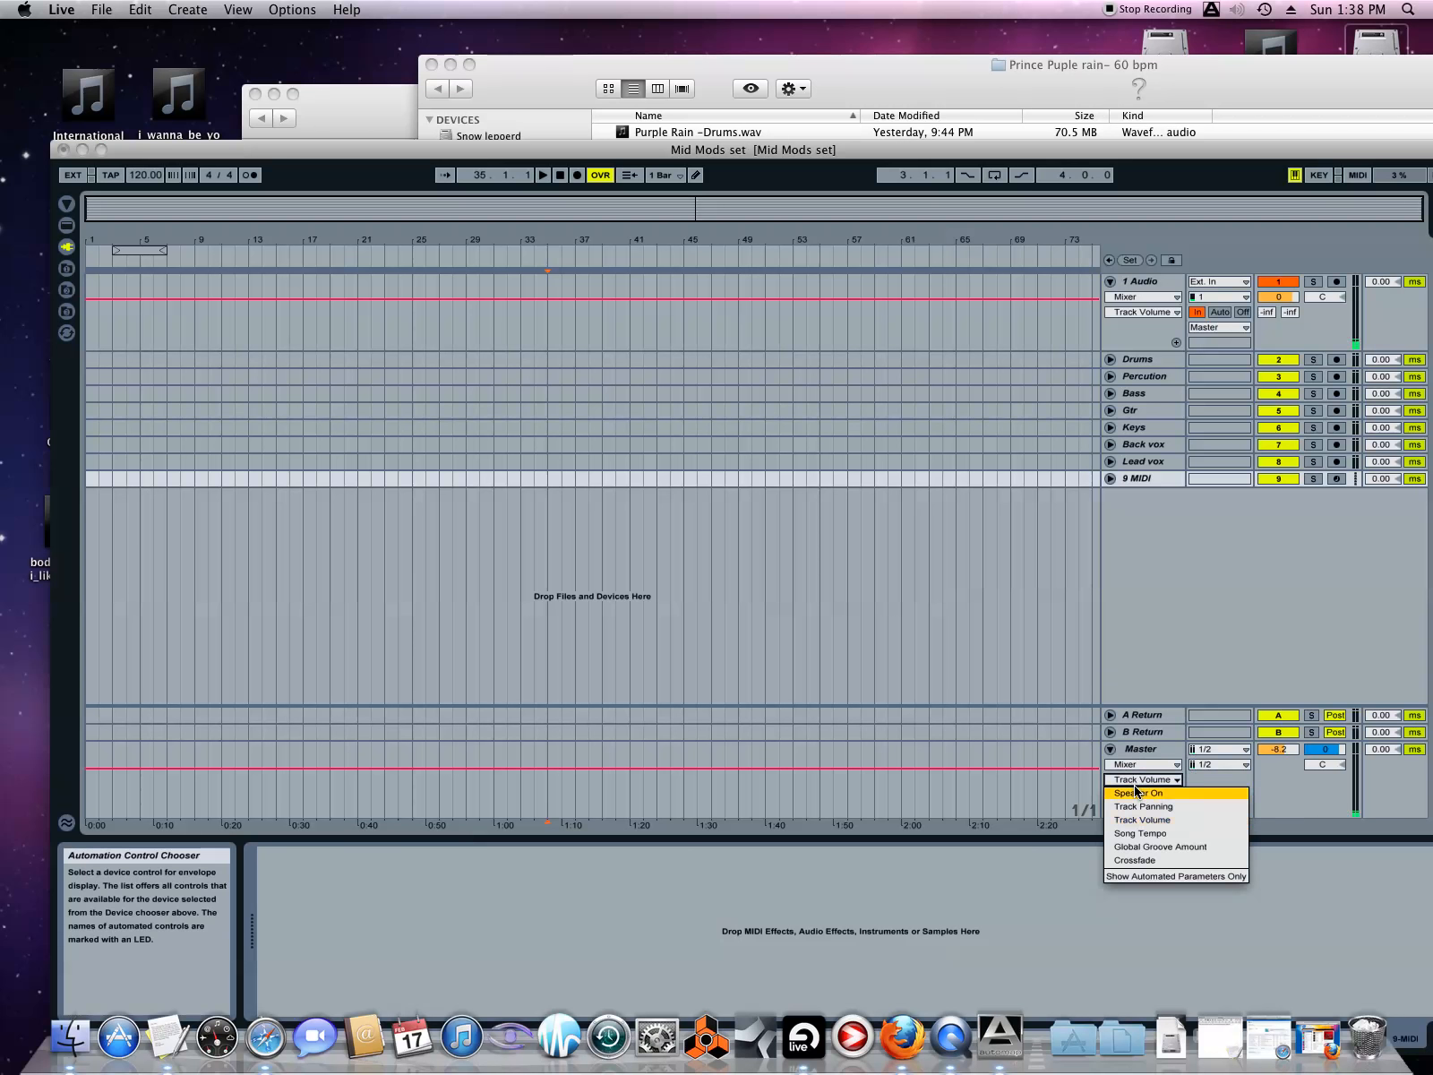
left_click(1134, 835)
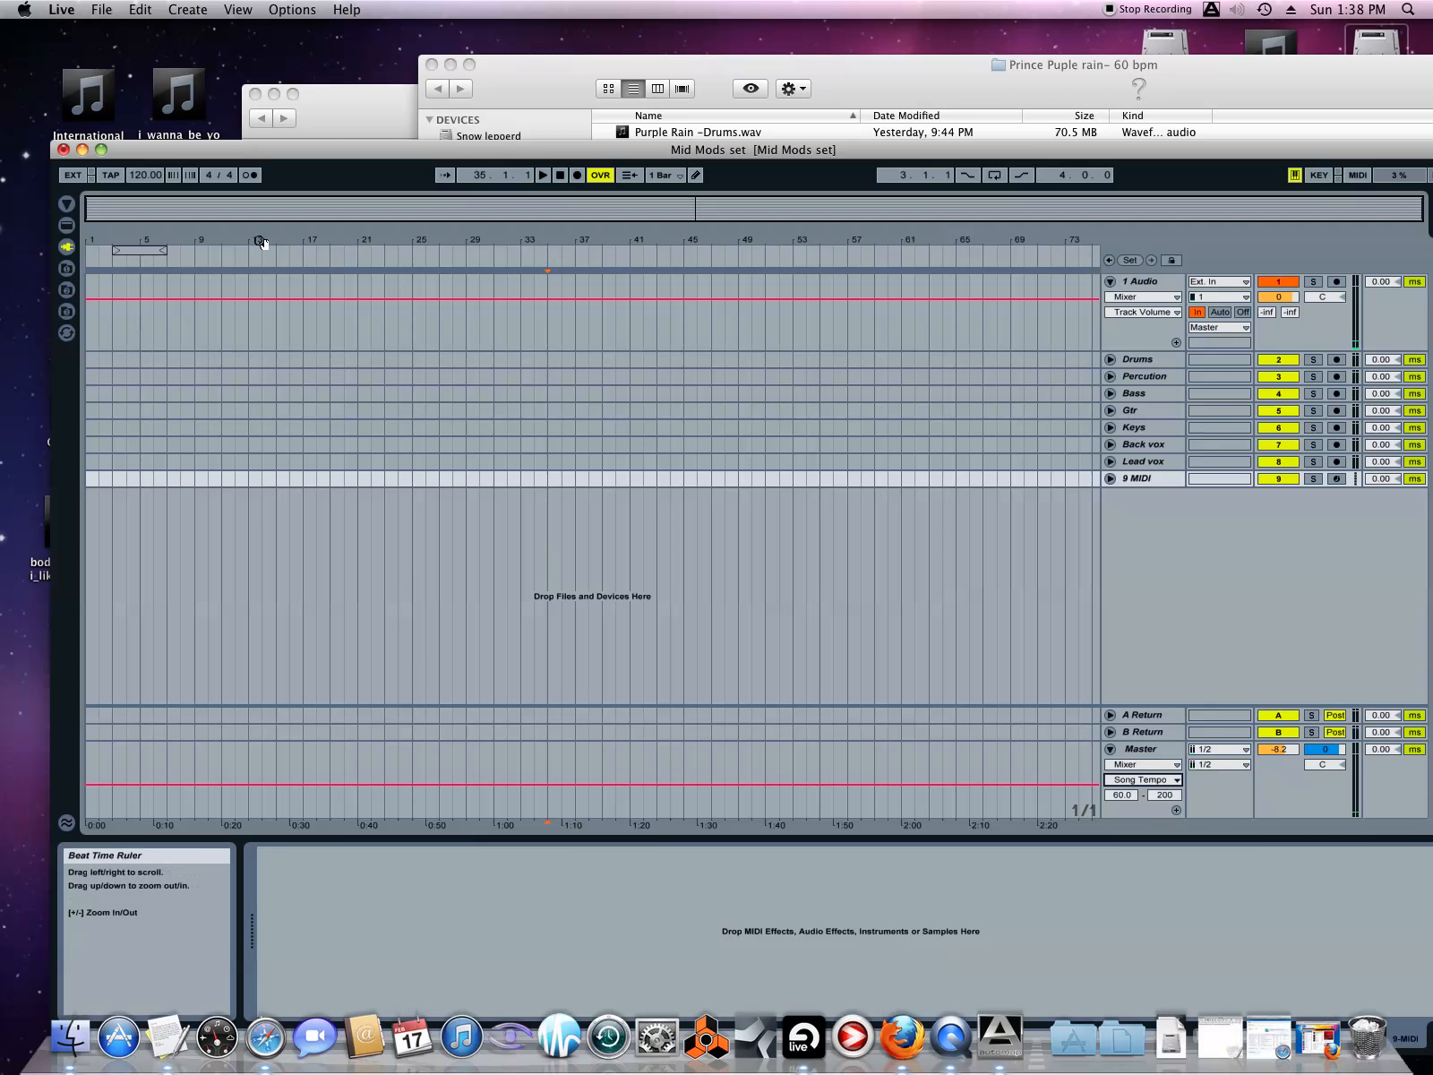
- Uncover Finder's Purple Rain stem files to check their names, and bring the Ableton Live window back over them
left_click_drag(289, 157, 297, 271)
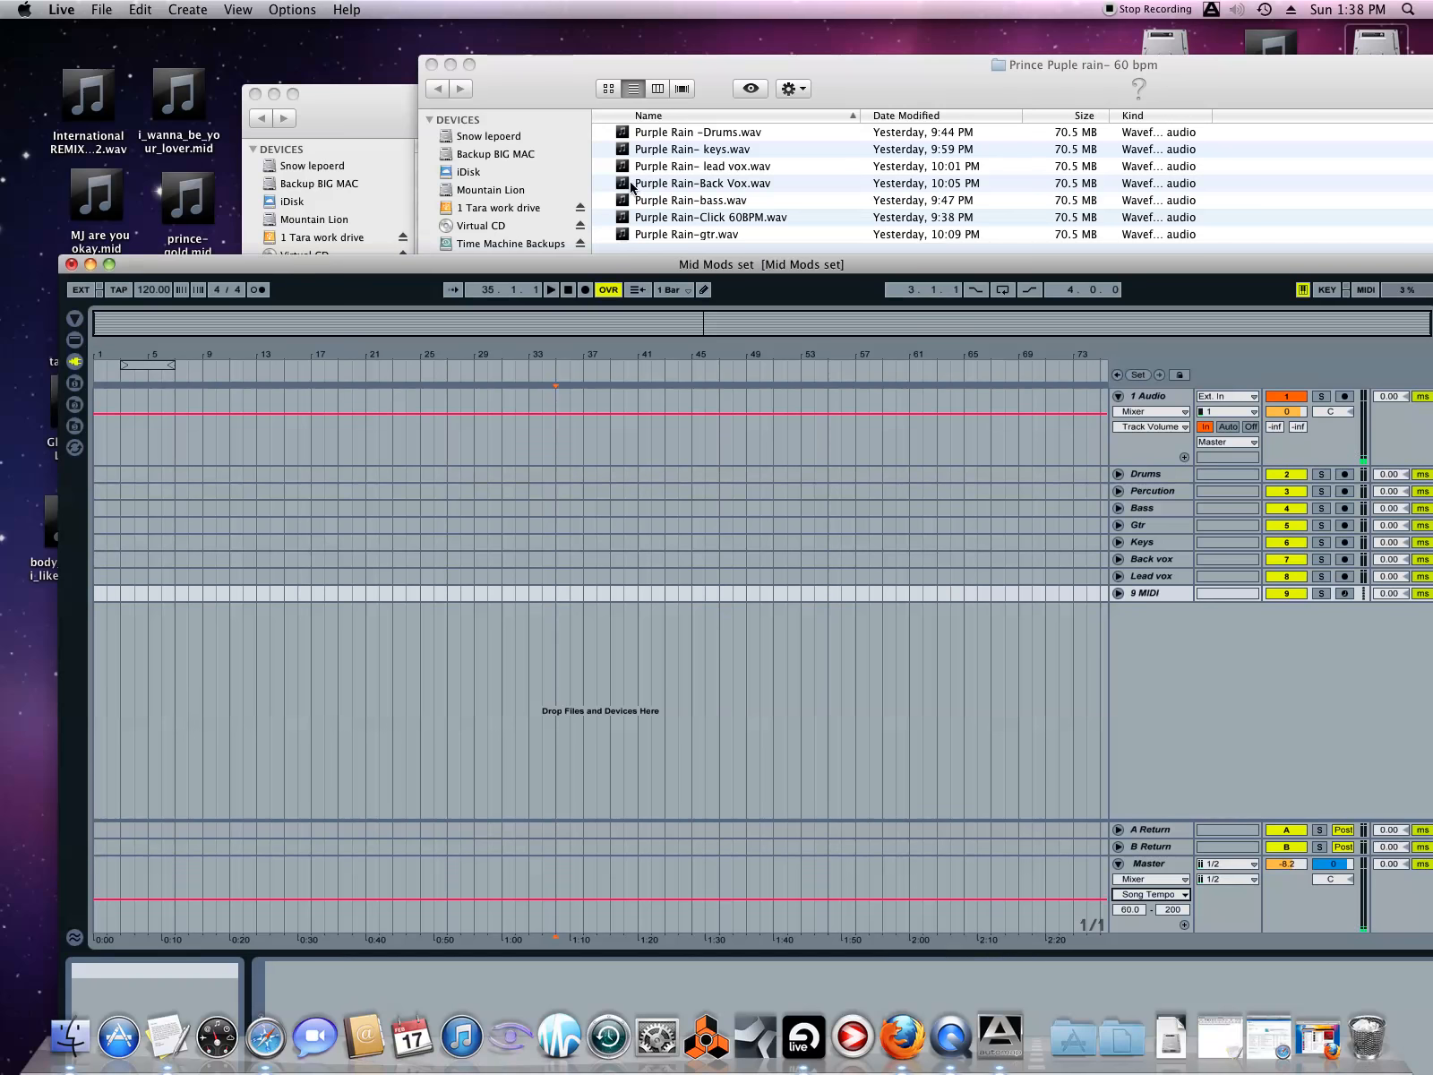
left_click_drag(605, 276, 581, 117)
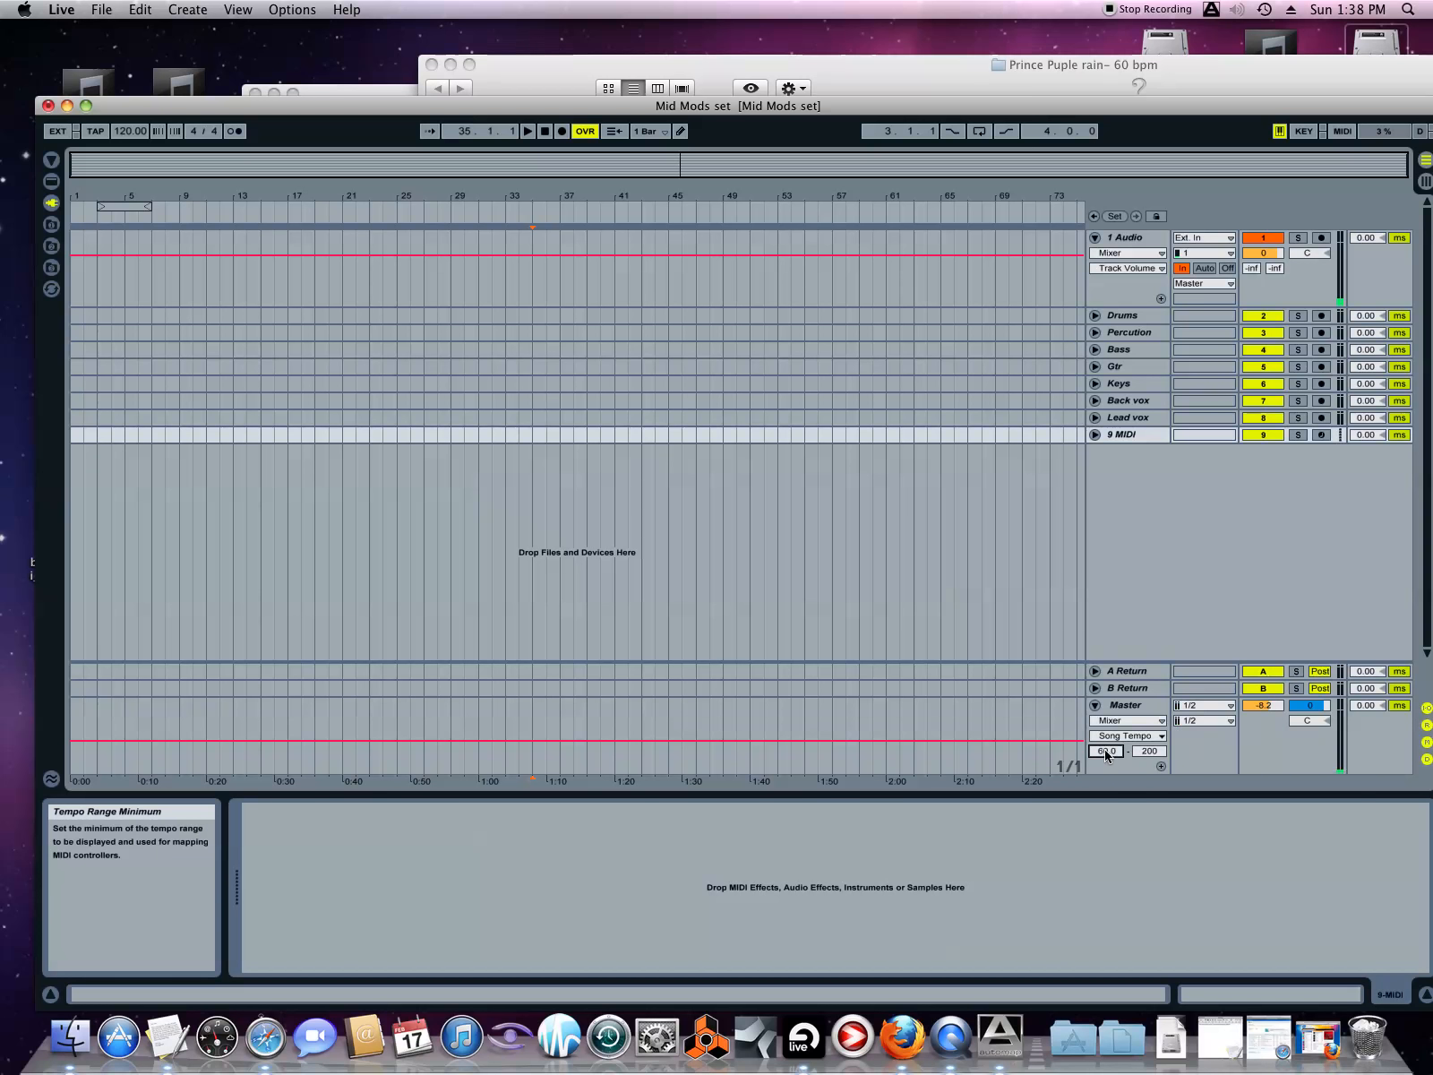
- Try a tempo range minimum of 100 on the Master track, and set the minimum back to 60
type("100")
left_click(1112, 767)
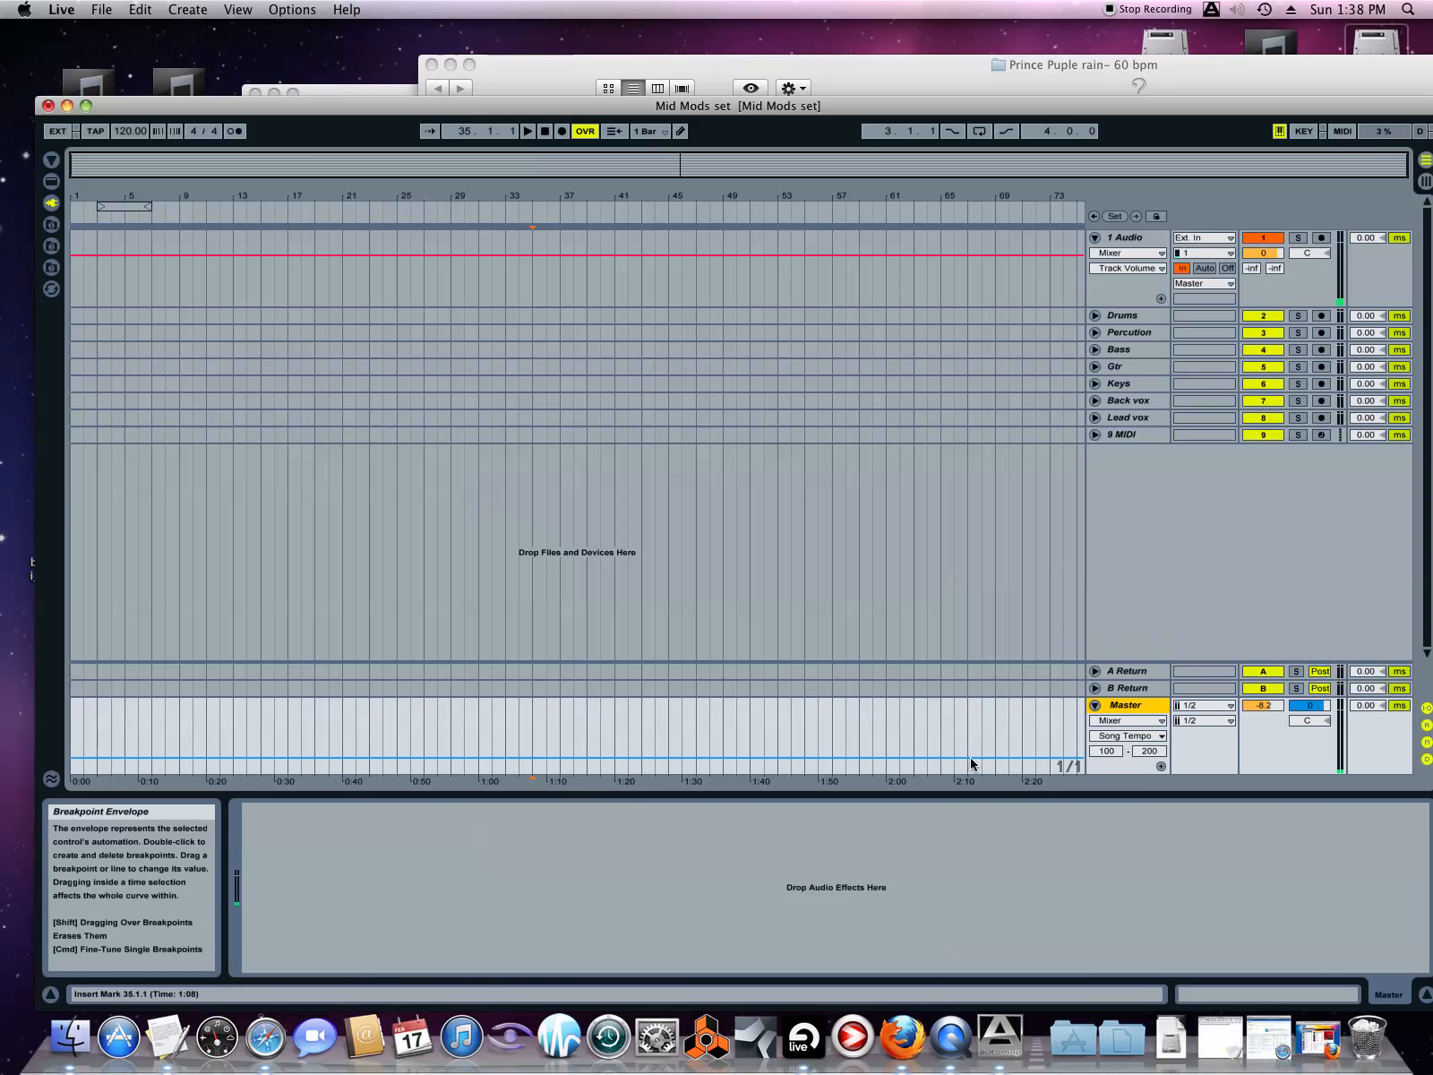
left_click_drag(1105, 754, 1105, 752)
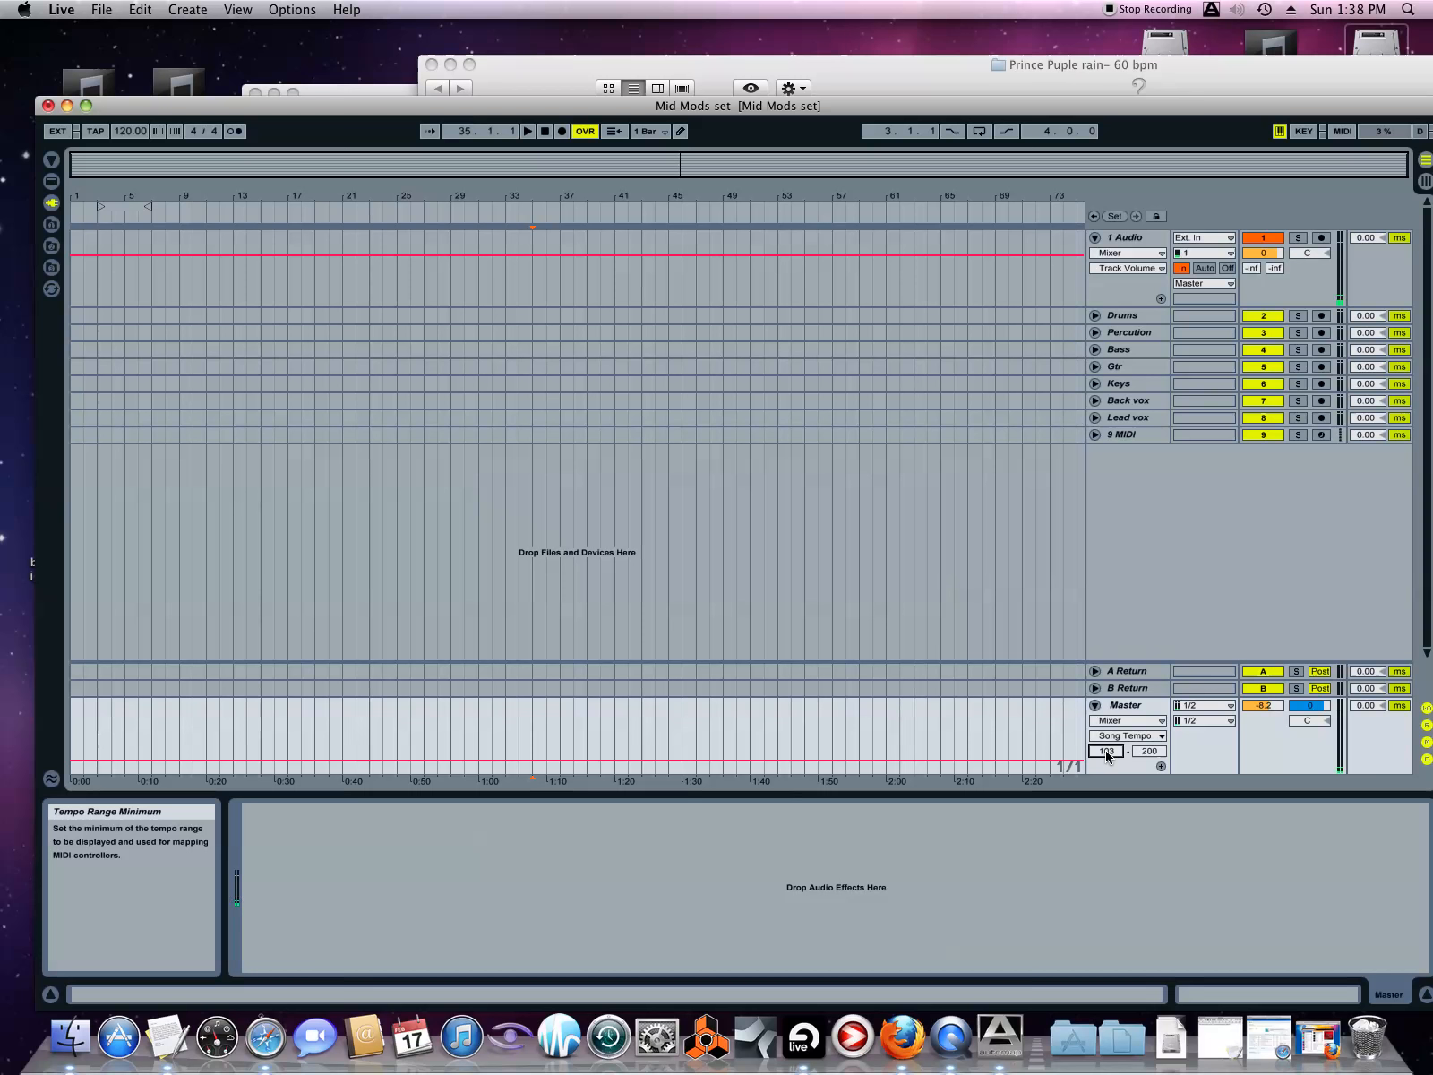
type("60")
key("Return")
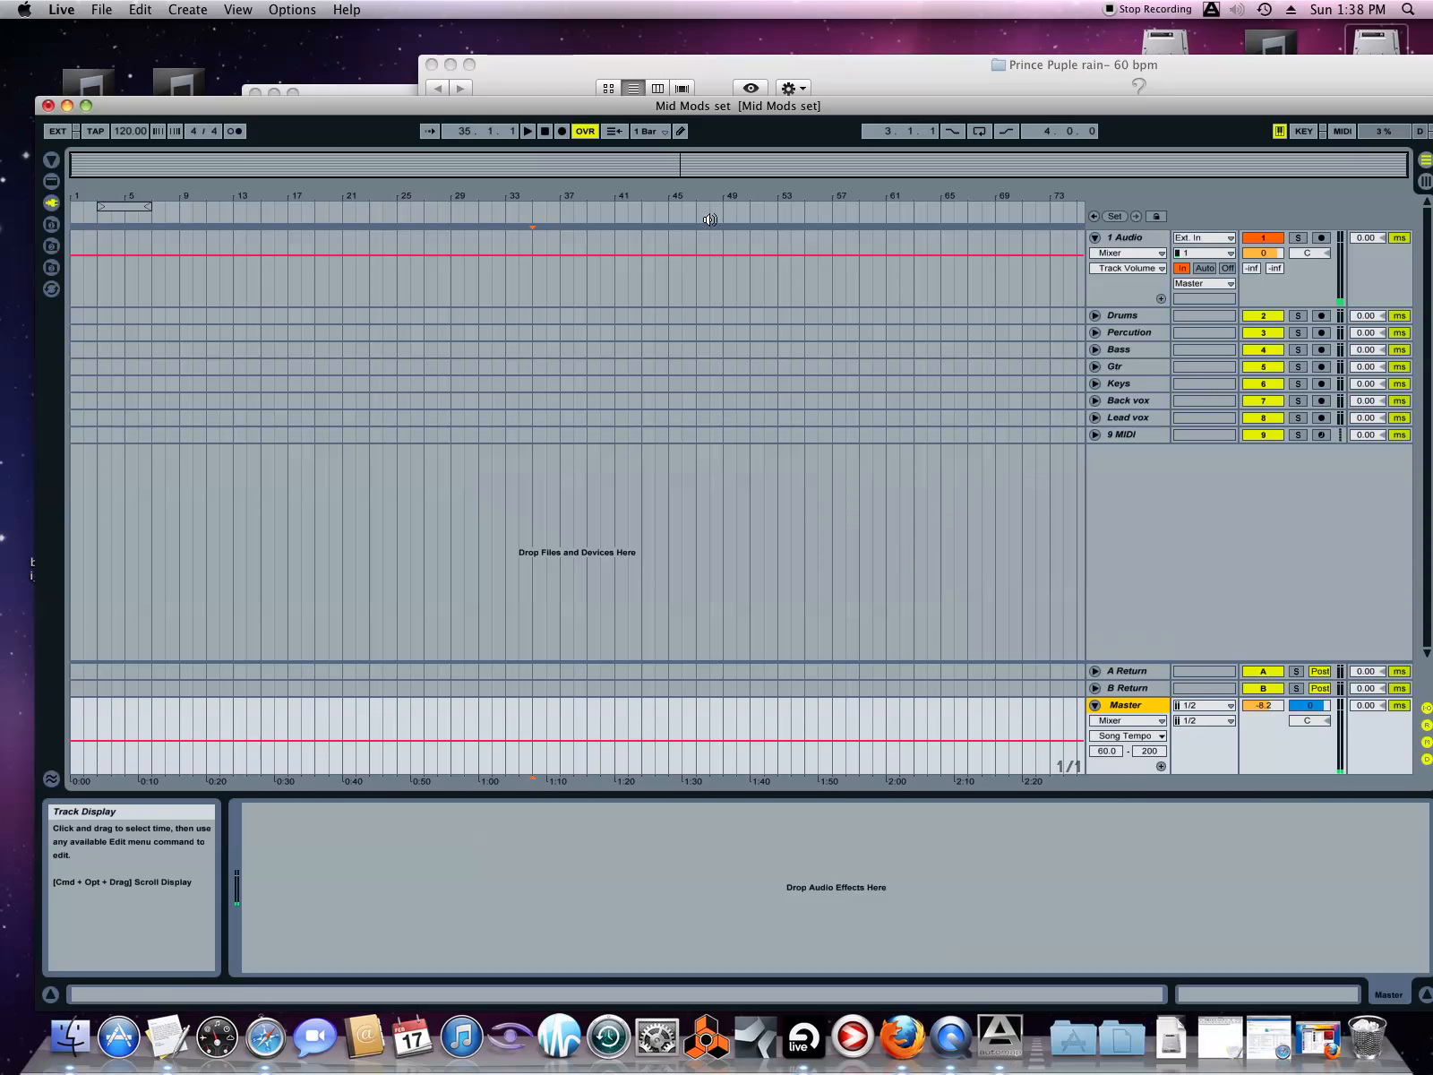
- Turn on Draw Mode and draw Master Song Tempo automation at 60 BPM from bar 1 to about bar 68
left_click(683, 132)
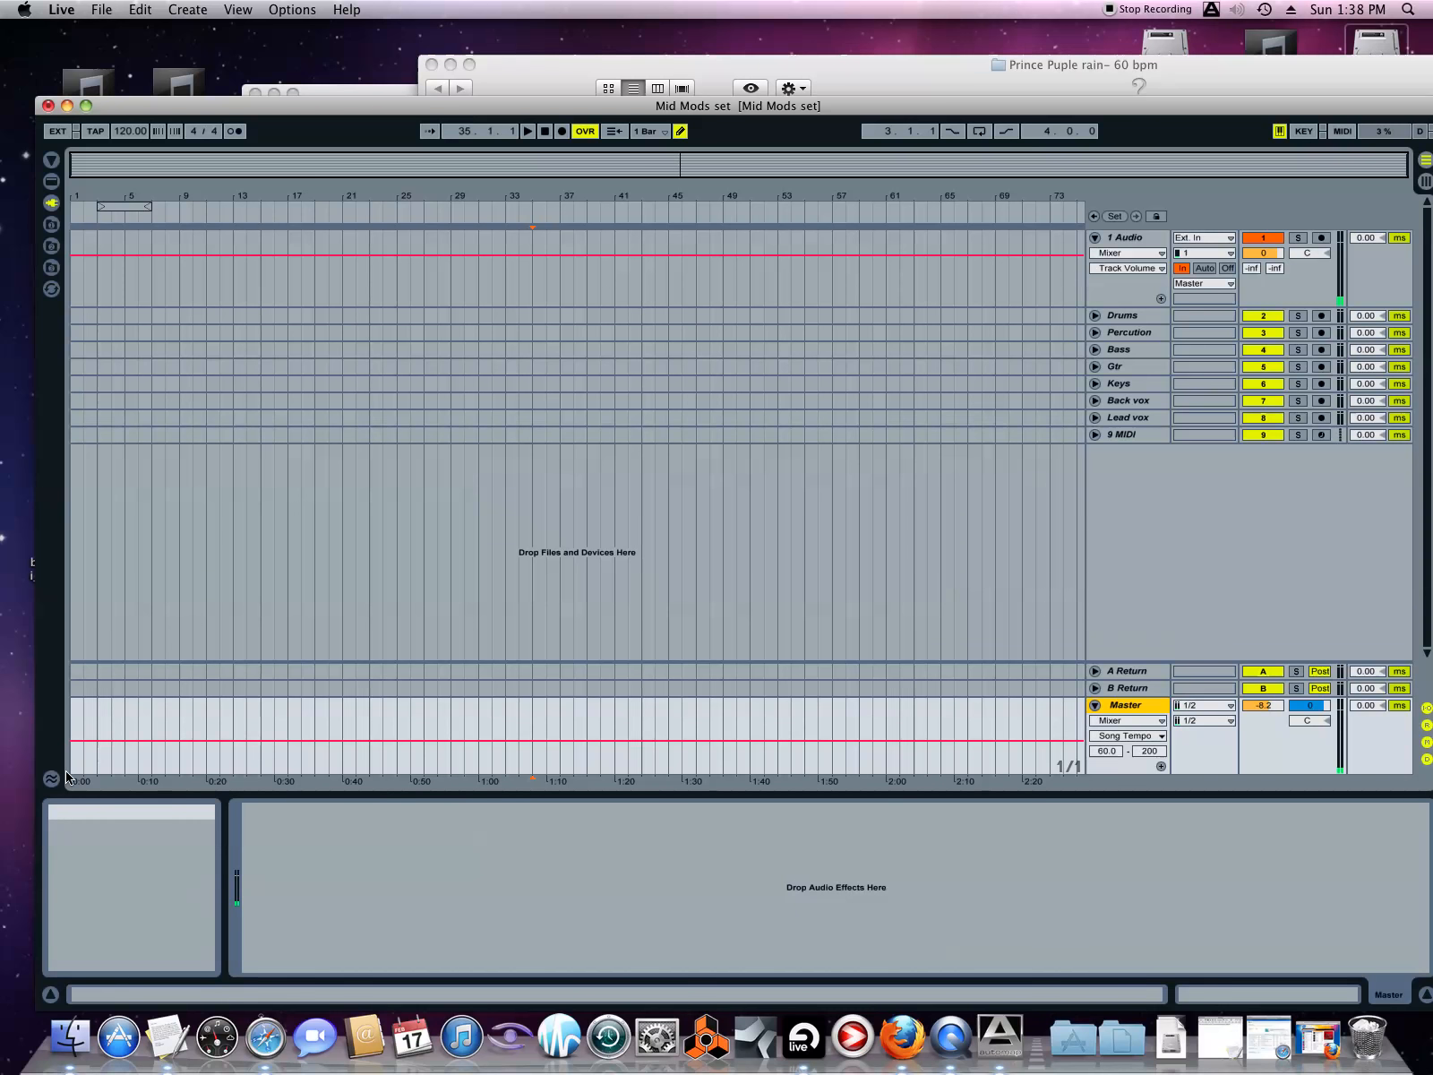
mouse_move(74, 769)
left_mouse_down()
mouse_move(561, 789)
mouse_move(985, 783)
left_mouse_up()
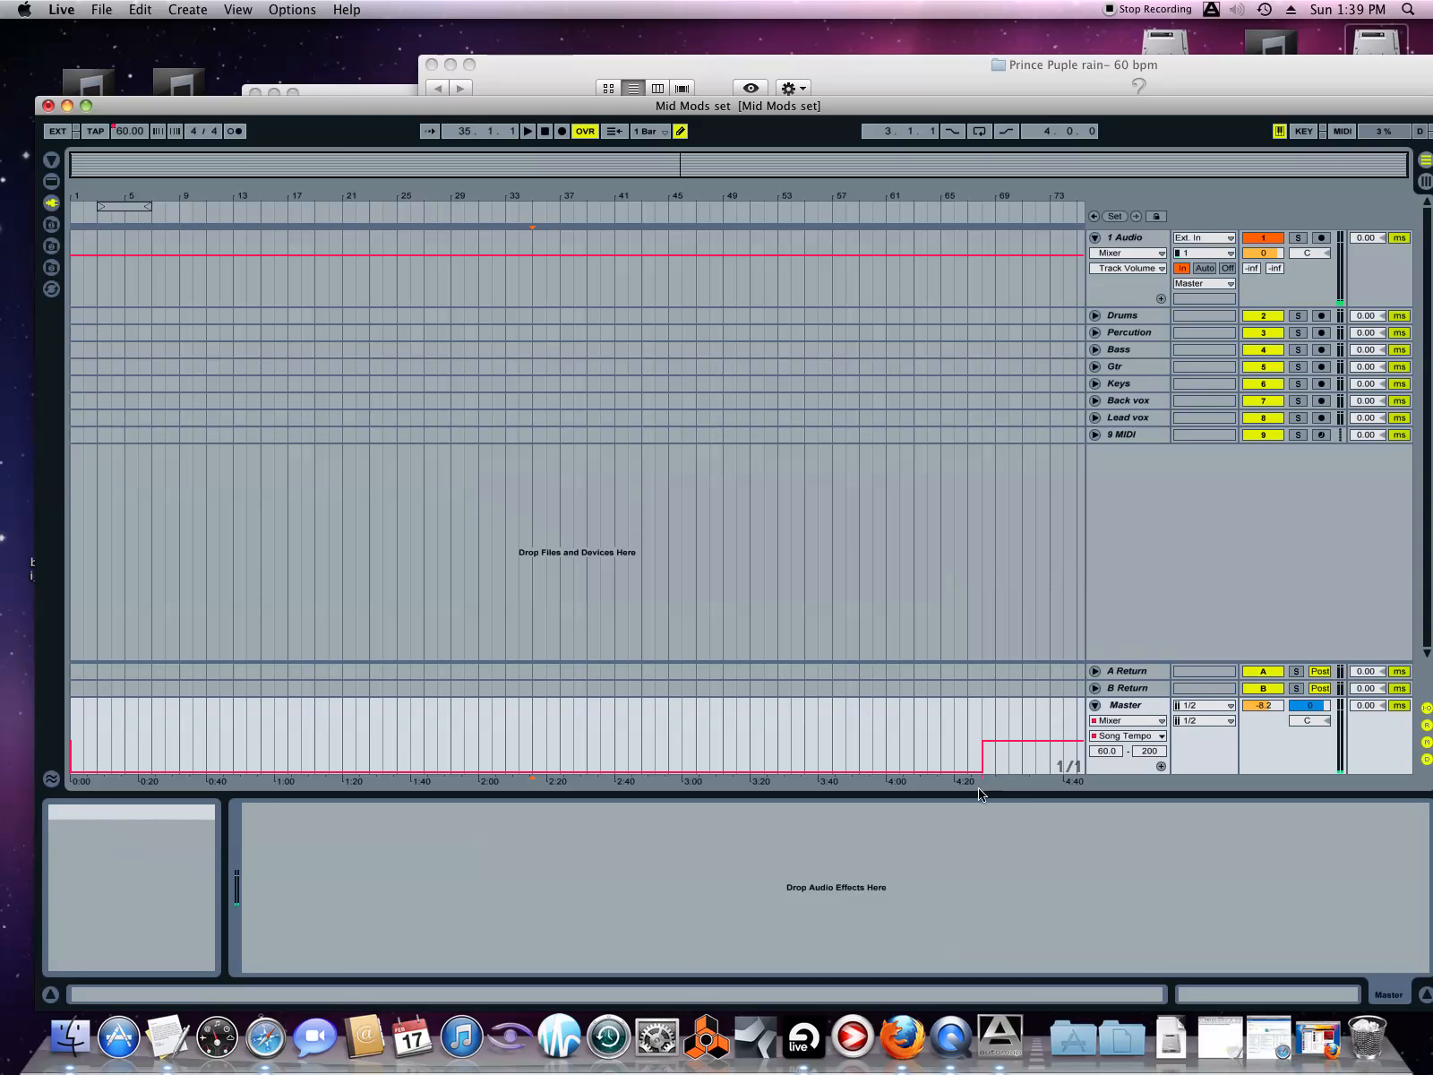
- Place Purple Rain -Drums.wav from Finder on the Drums track at bar 3 and turn off the clip's warping
left_click_drag(618, 195, 629, 115)
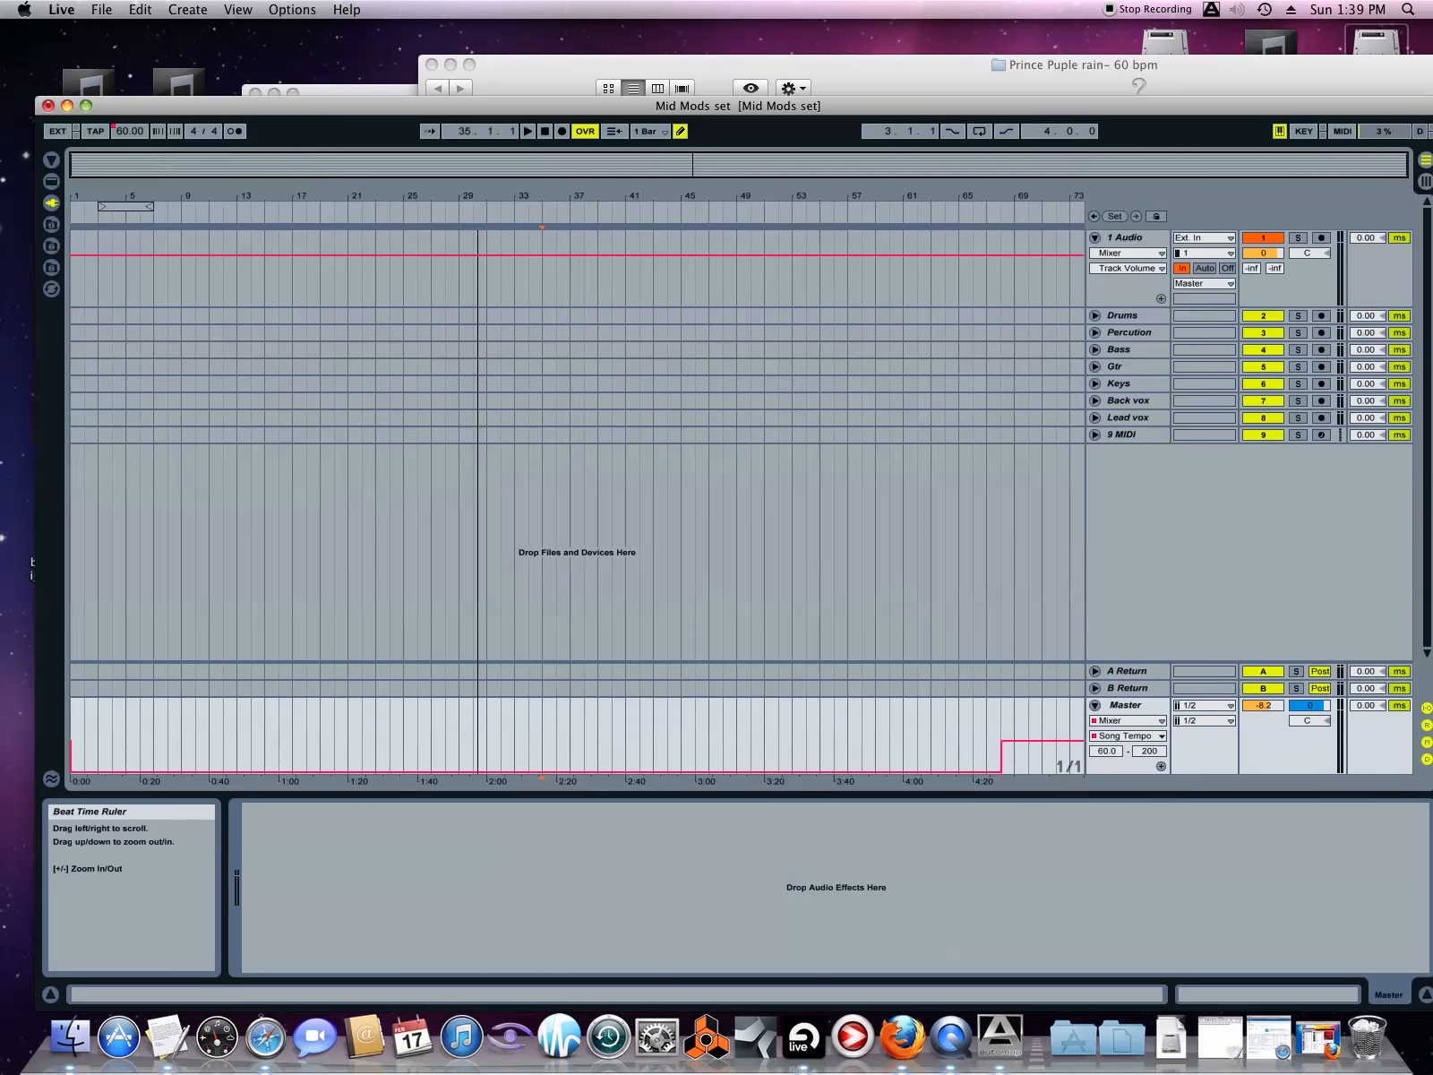
left_click(565, 62)
left_click(627, 132)
left_click_drag(560, 90, 100, 315)
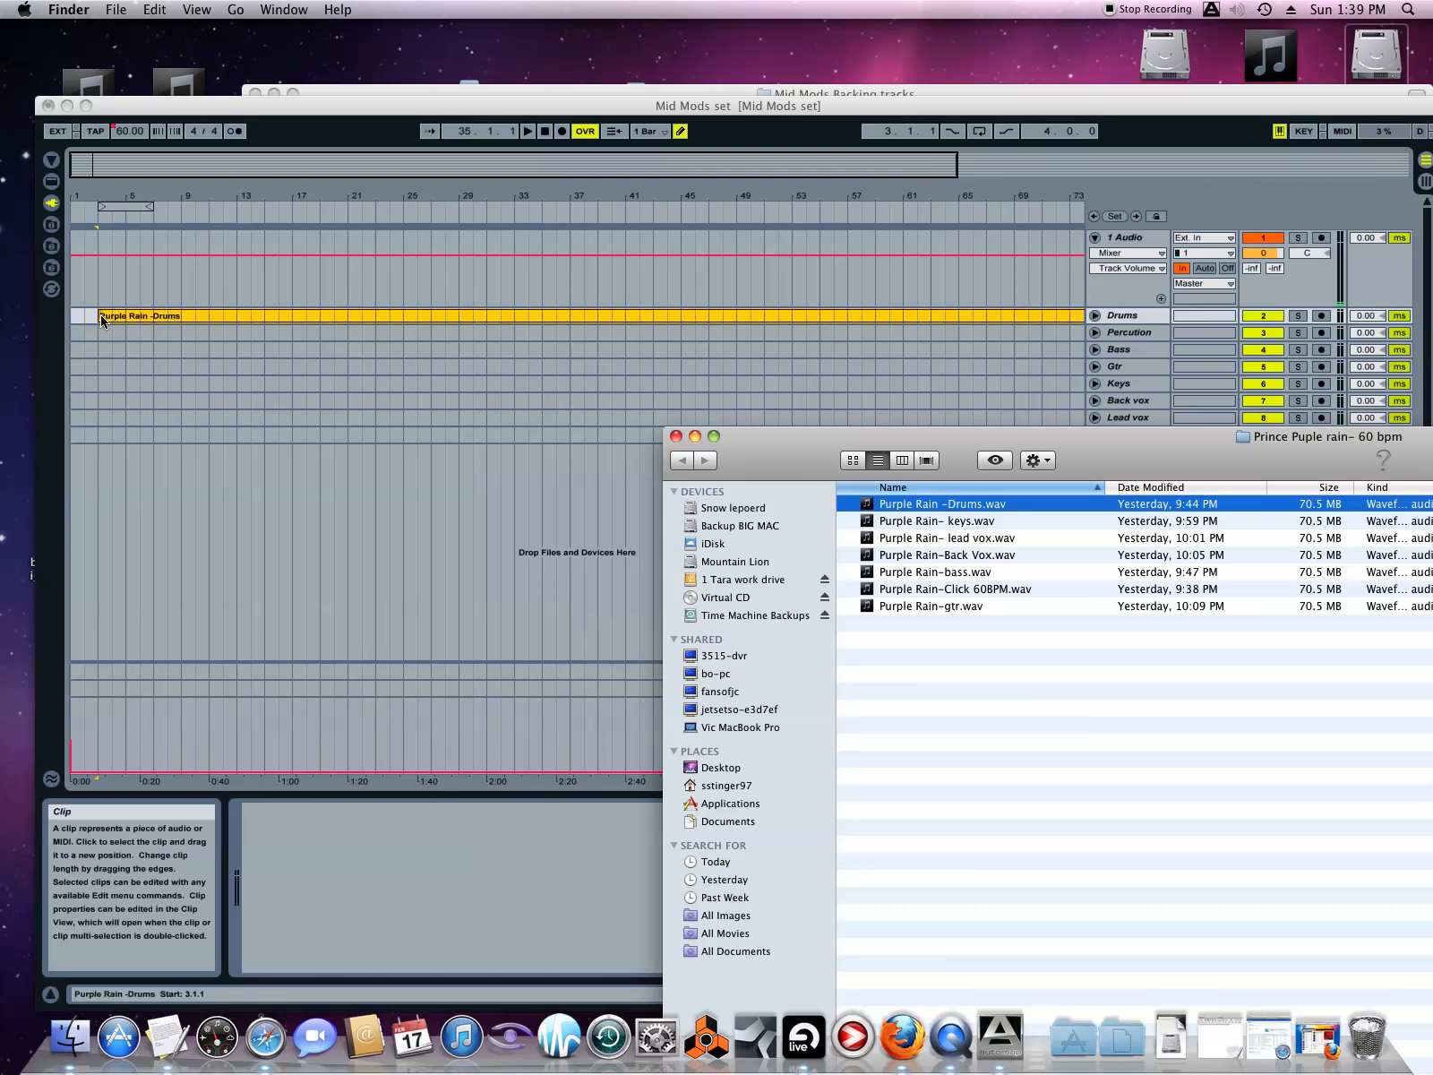
left_click(146, 351)
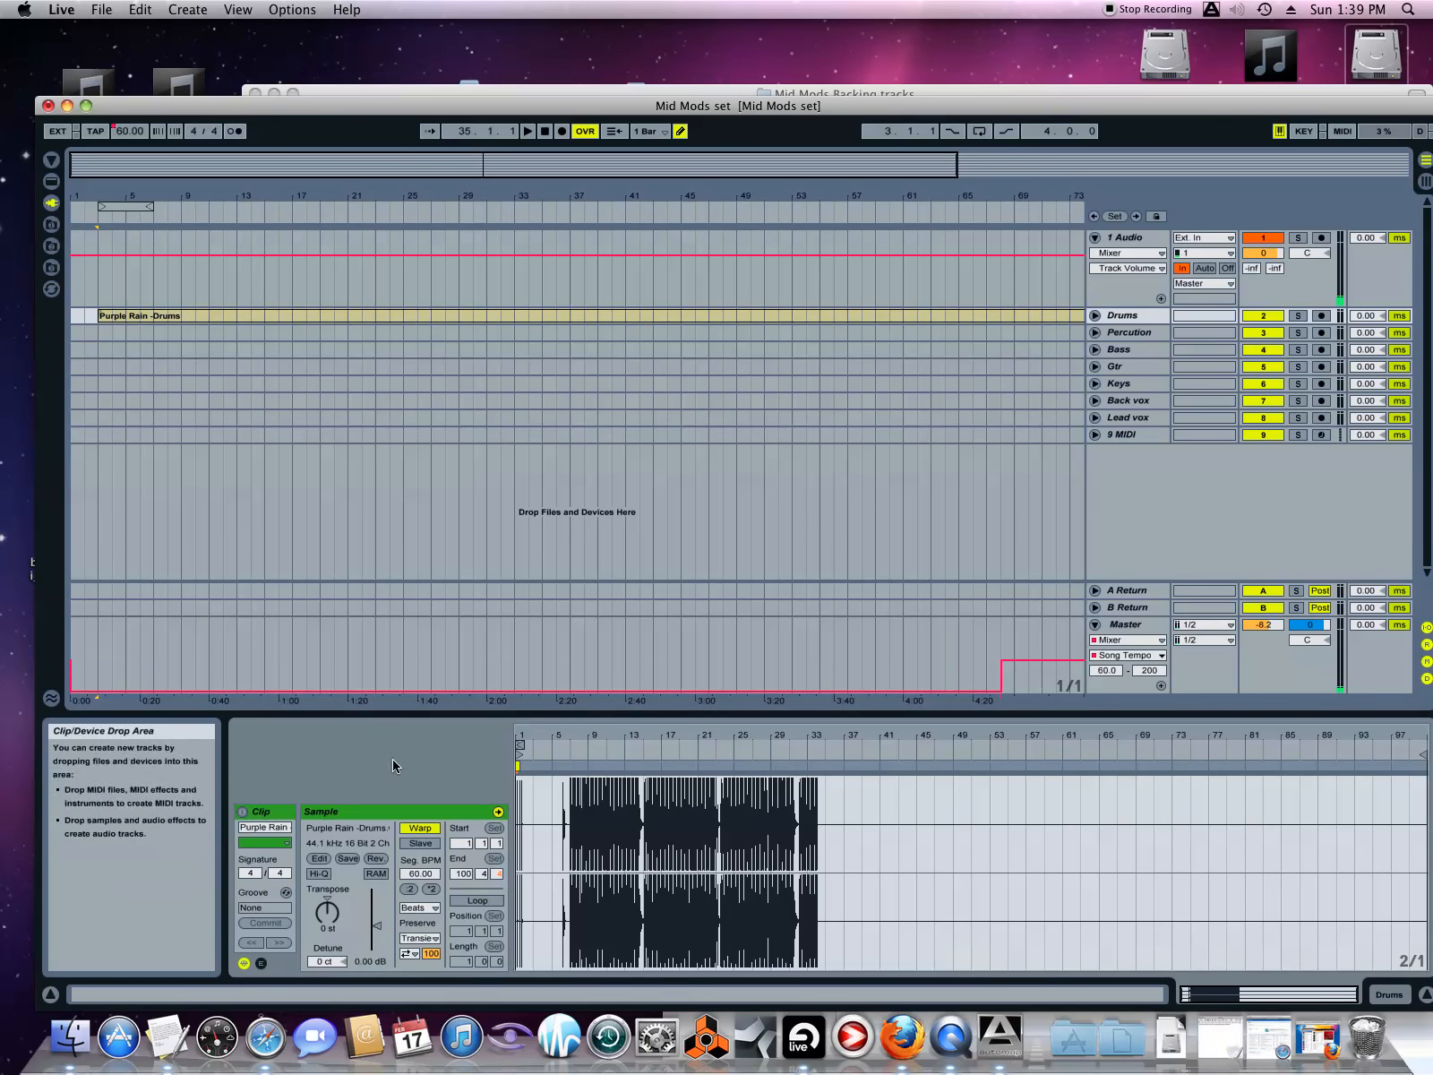
left_click(425, 829)
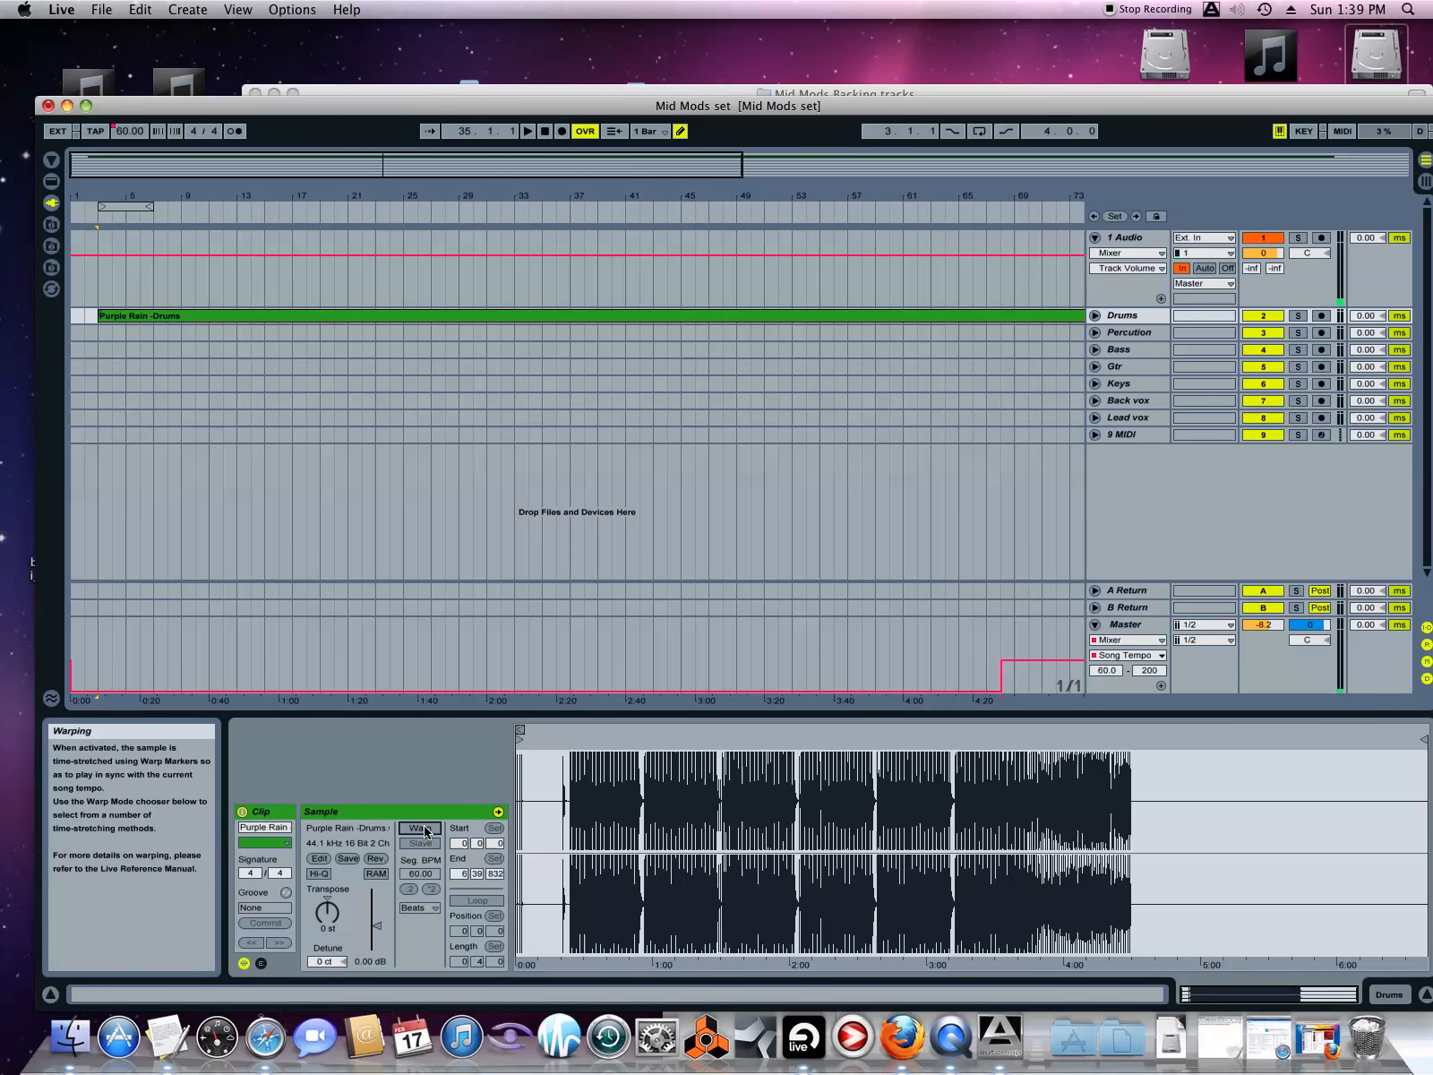
- Extend the Master's 60 BPM Song Tempo automation to about bar 109 and move the Drums clip's start to bar 5
left_click_drag(854, 196, 854, 148)
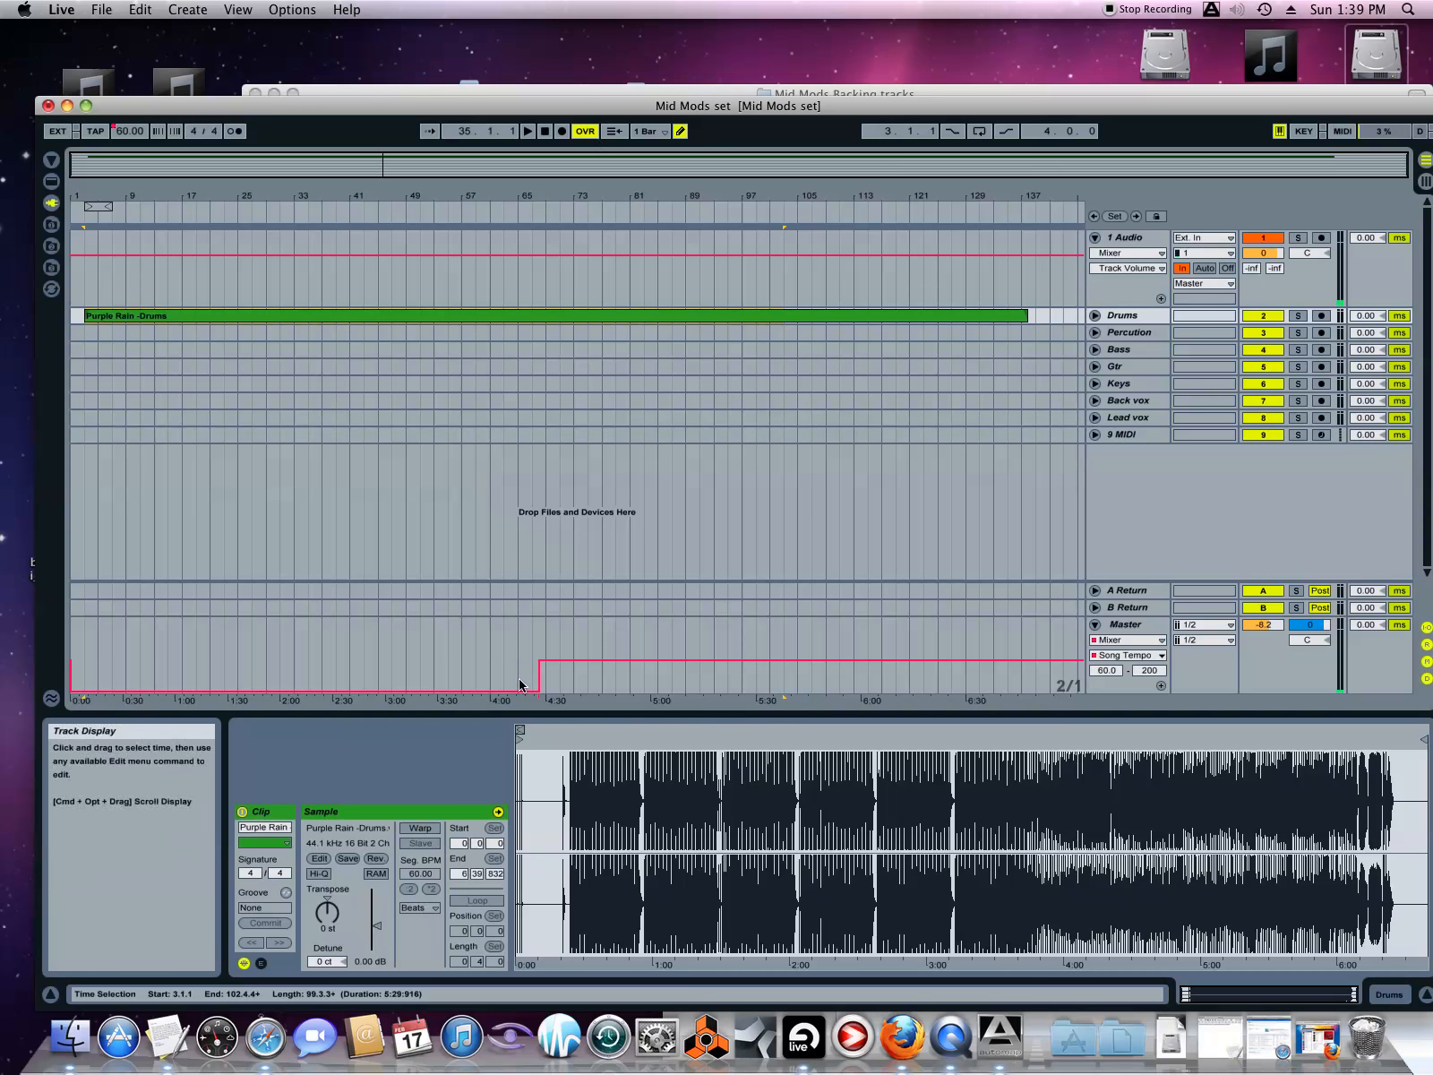
left_click_drag(541, 687, 819, 706)
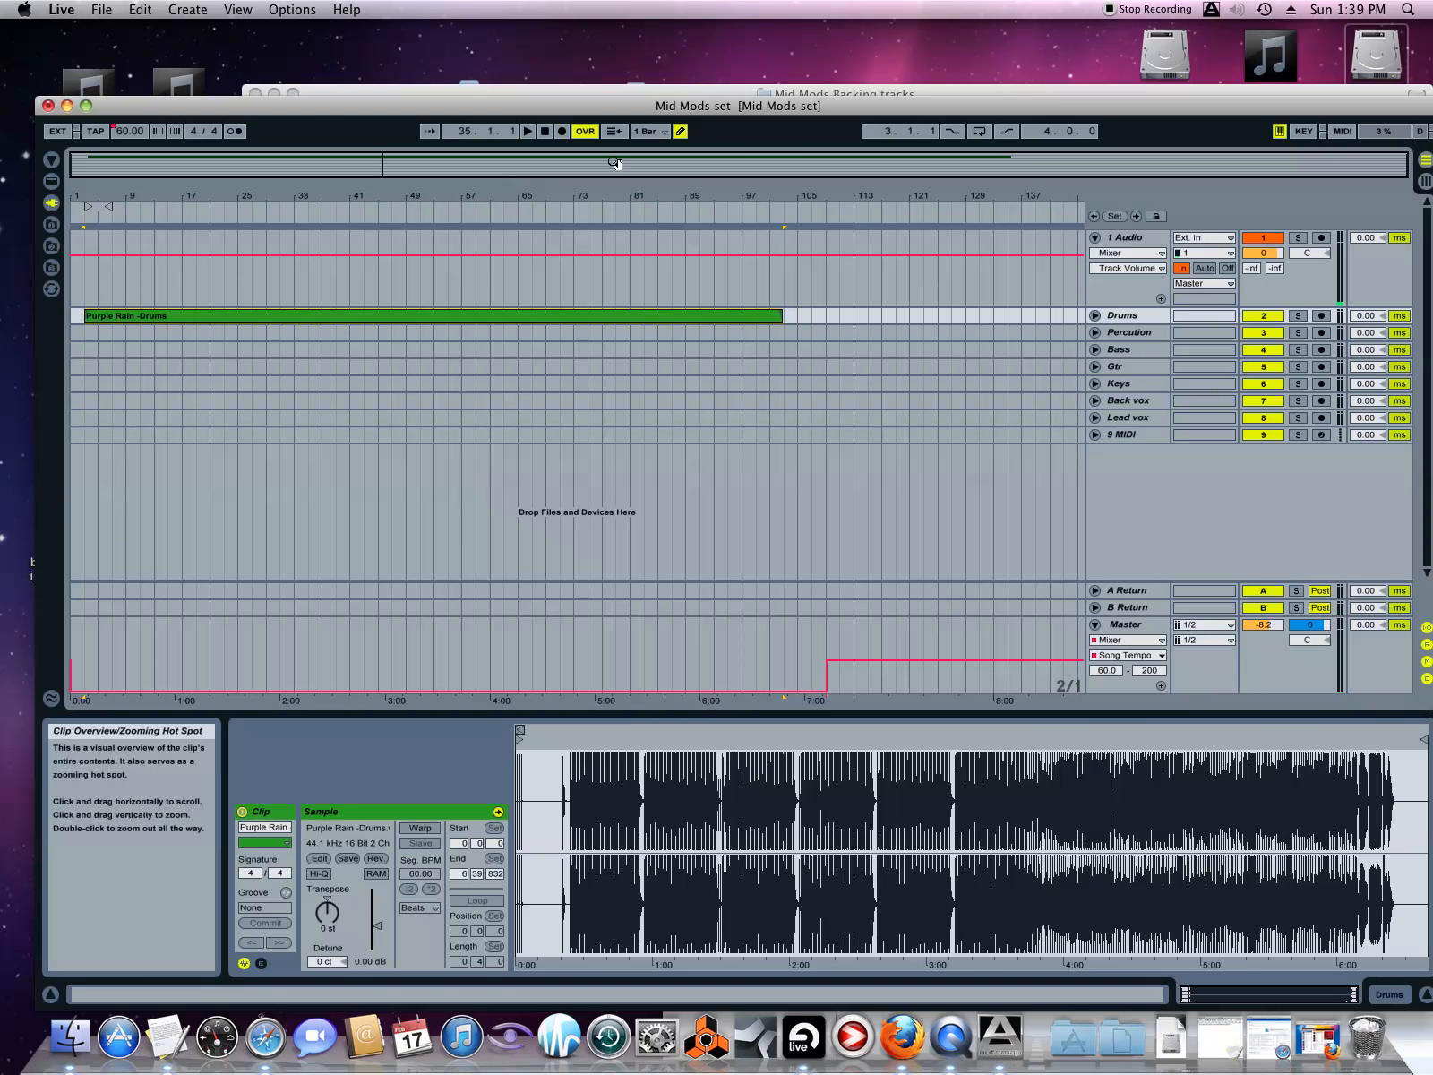
left_click_drag(129, 316, 144, 320)
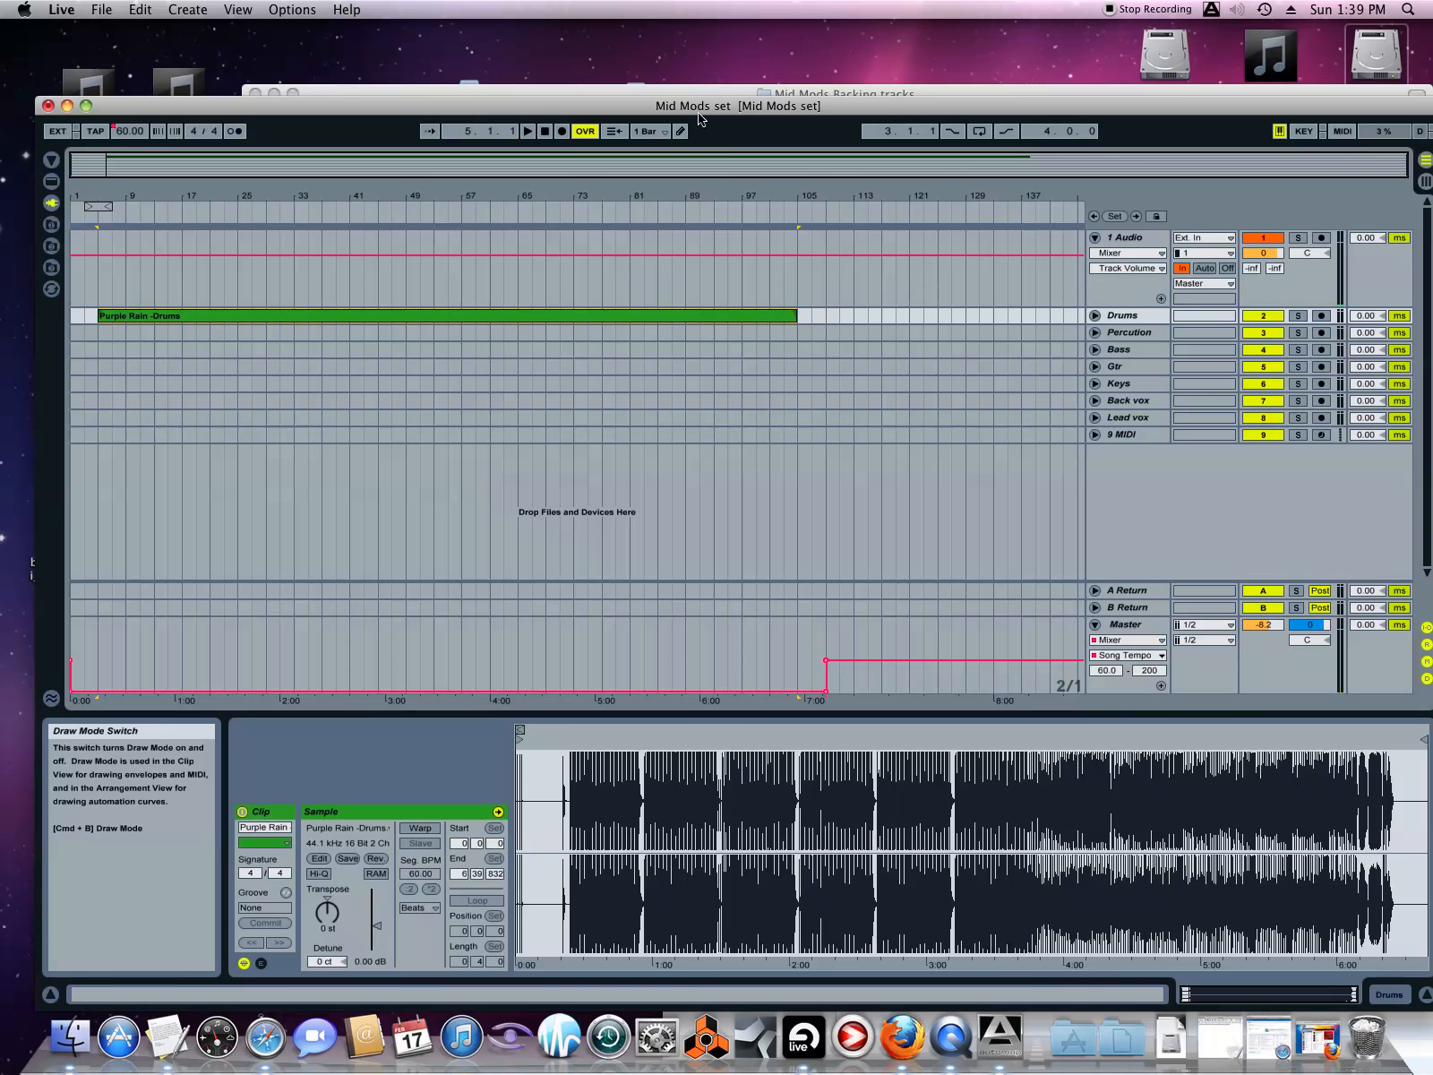
- Place Purple Rain- keys.wav from Finder on the Gtr track at bar 5 and try to turn off its warping
left_click(731, 91)
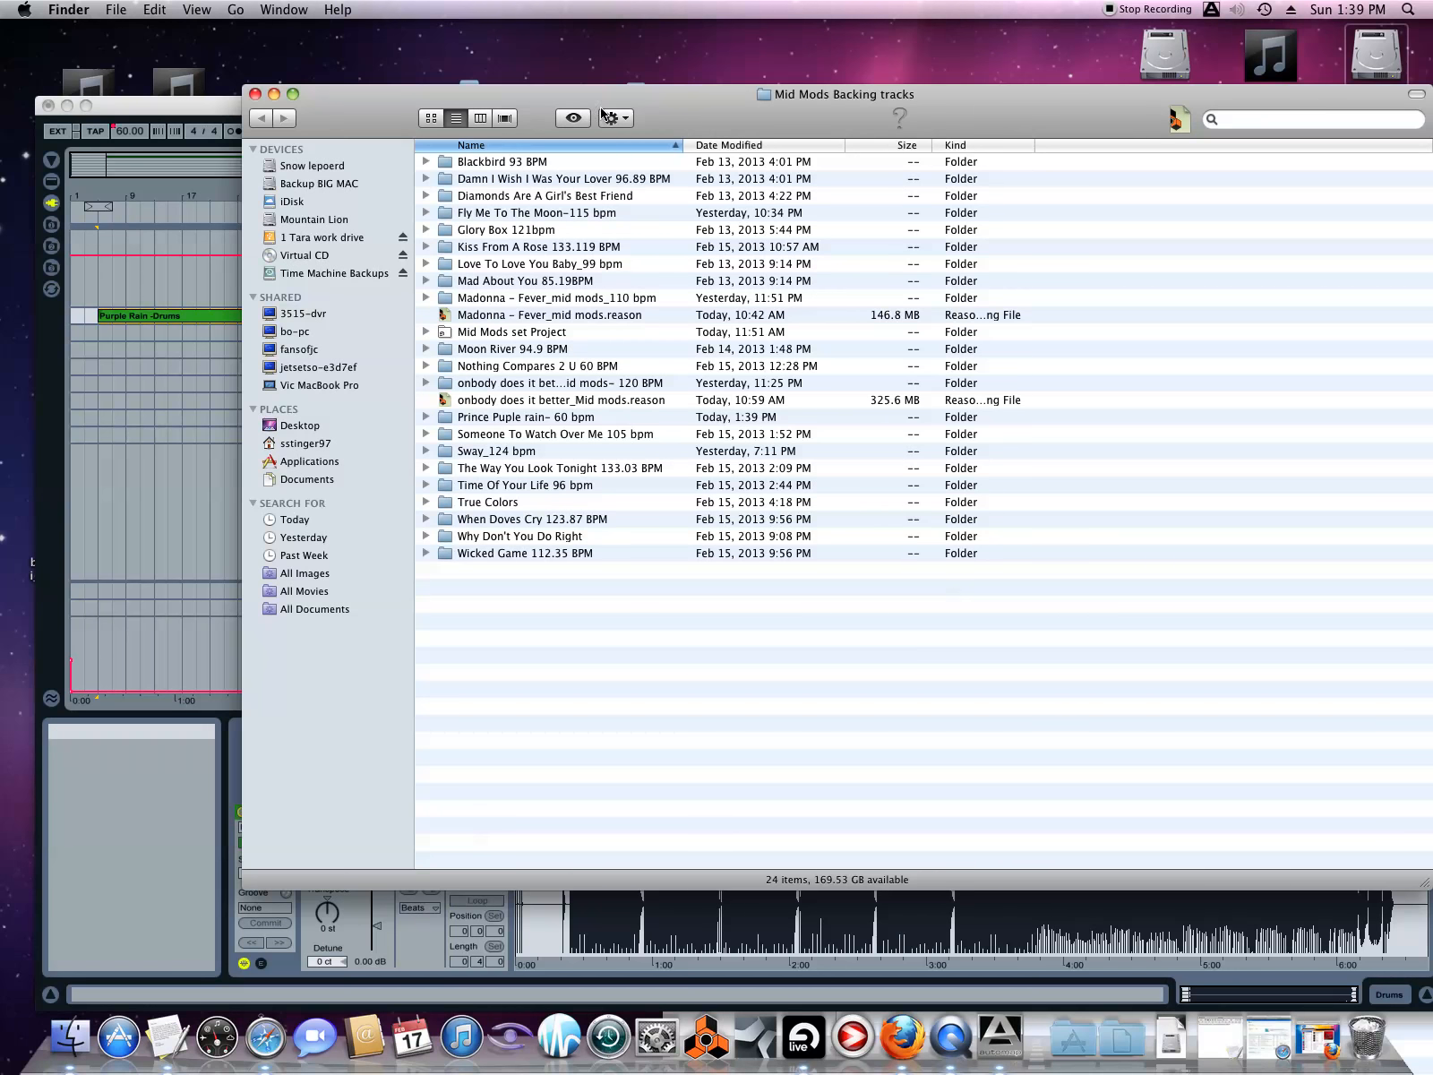
left_click(275, 94)
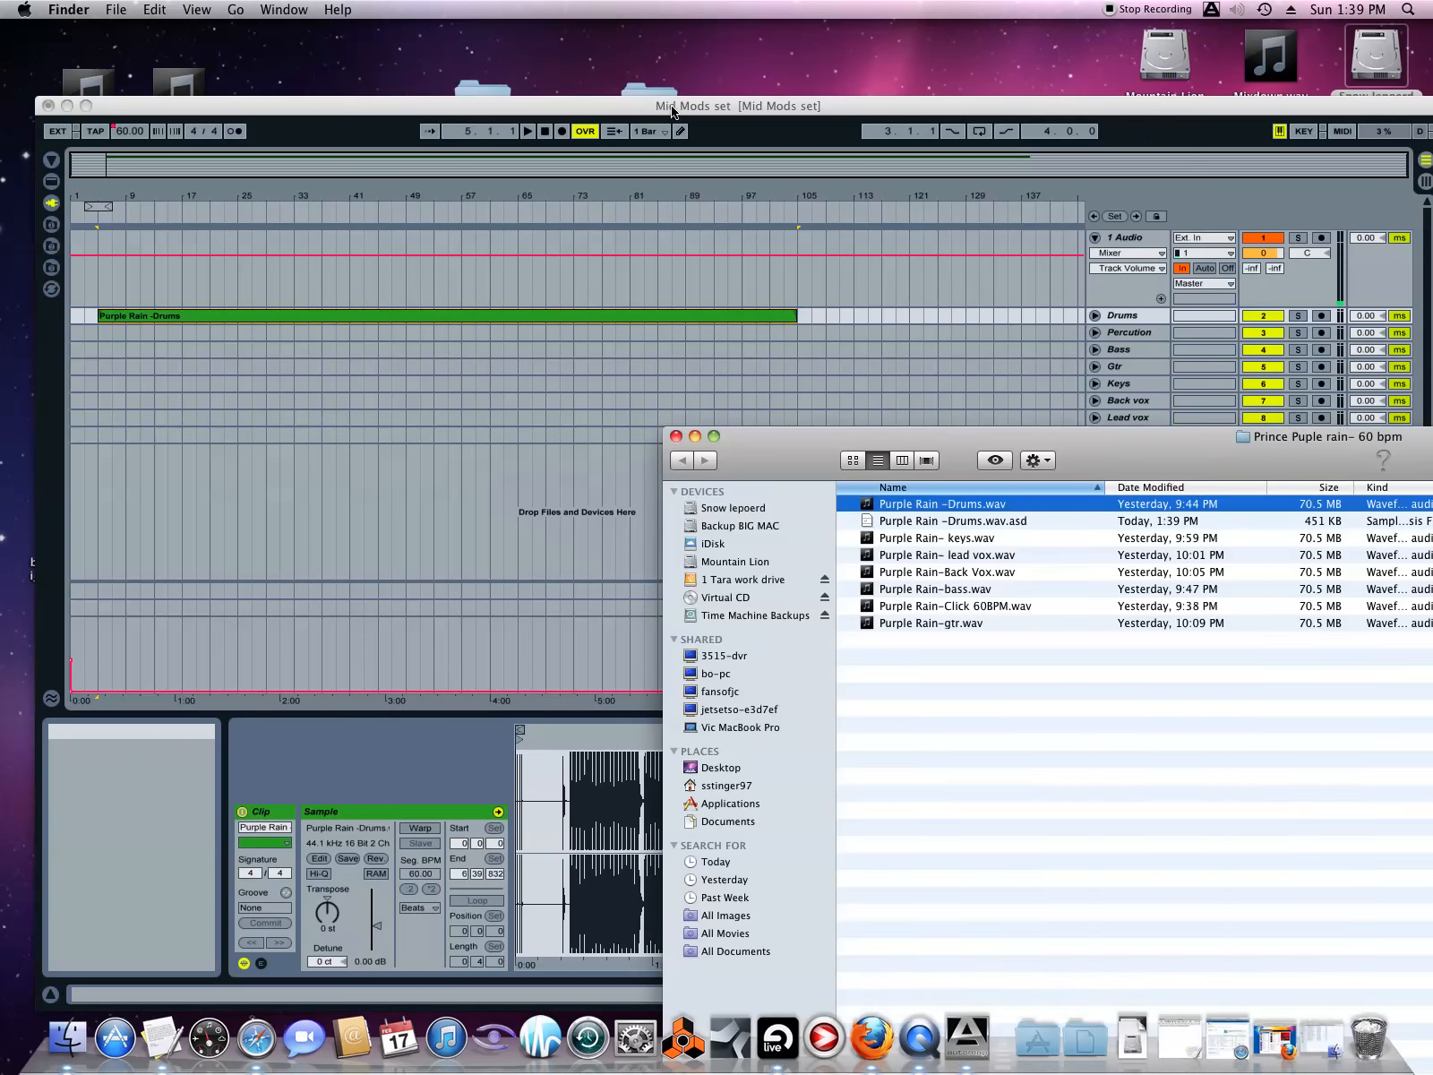
left_click_drag(798, 480, 764, 629)
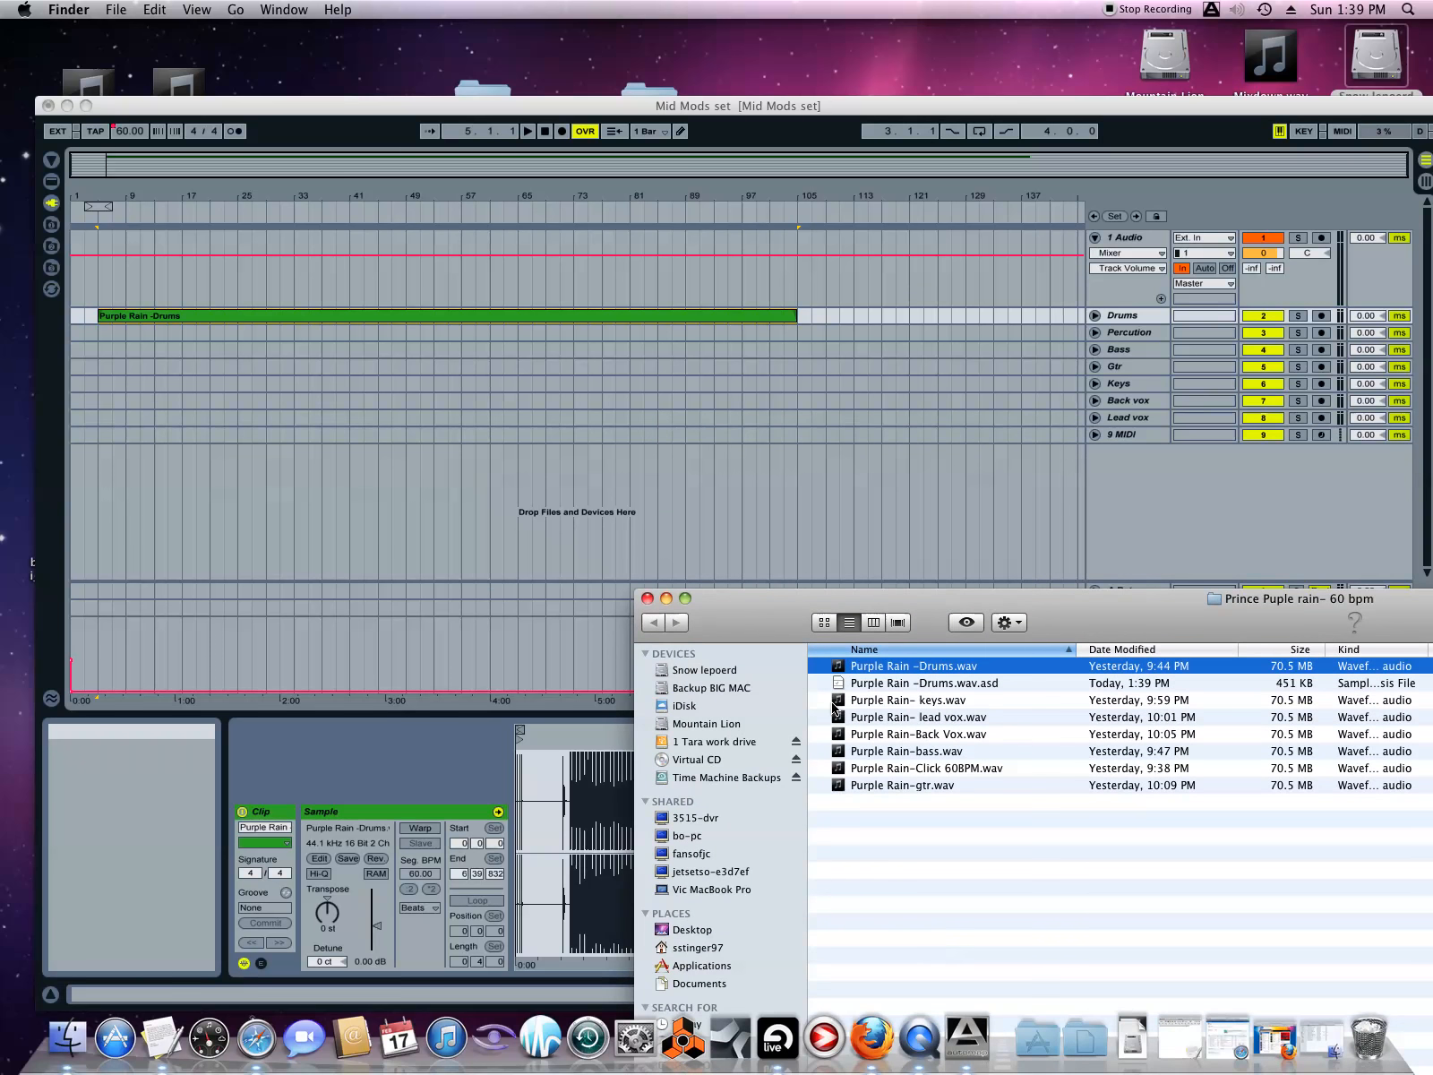
left_click_drag(832, 704, 99, 367)
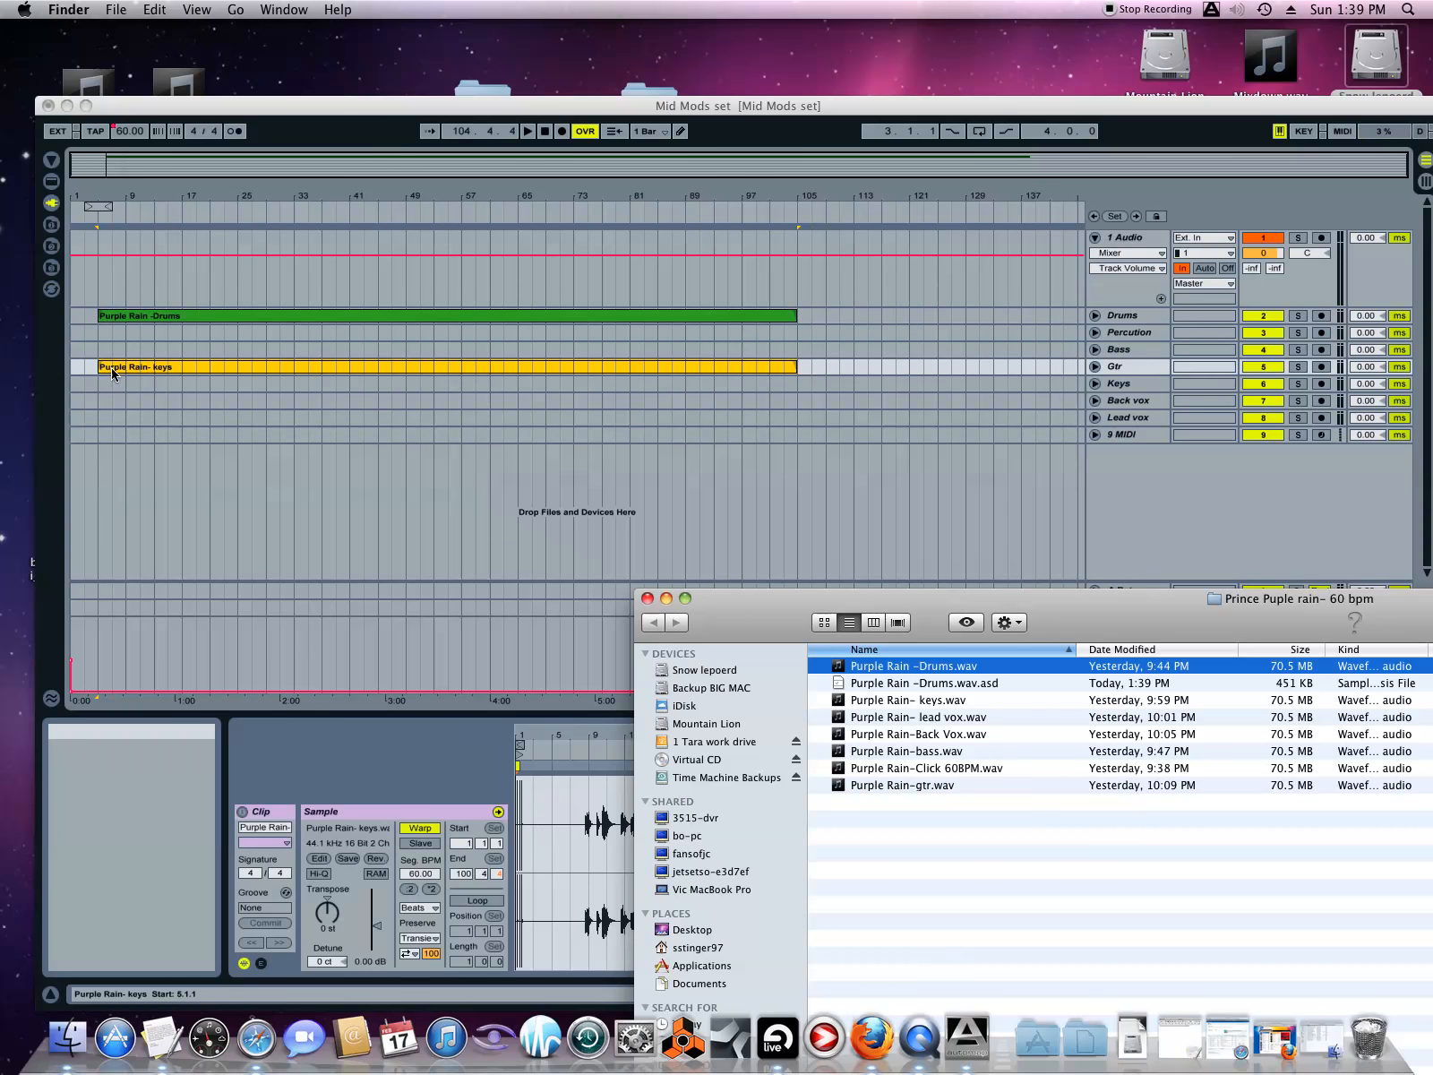
left_click(421, 836)
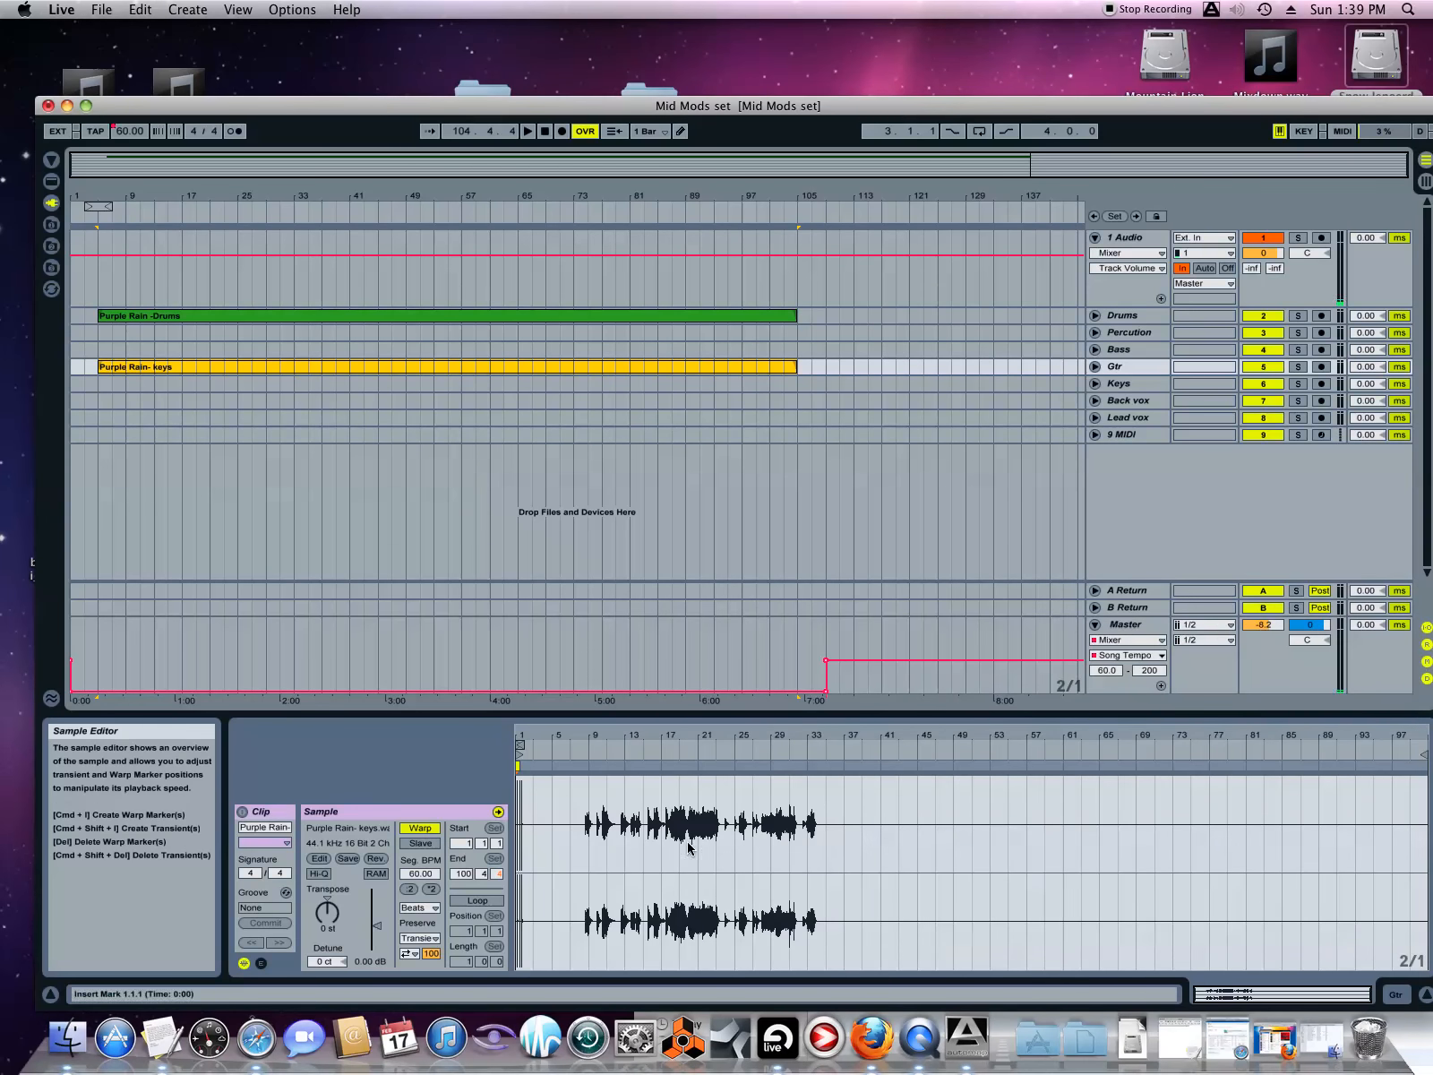
- Place Purple Rain- lead vox.wav on the track below Lead vox at bar 5 and turn off its warping
left_click_drag(1045, 107, 1062, 57)
left_click_drag(457, 672, 518, 215)
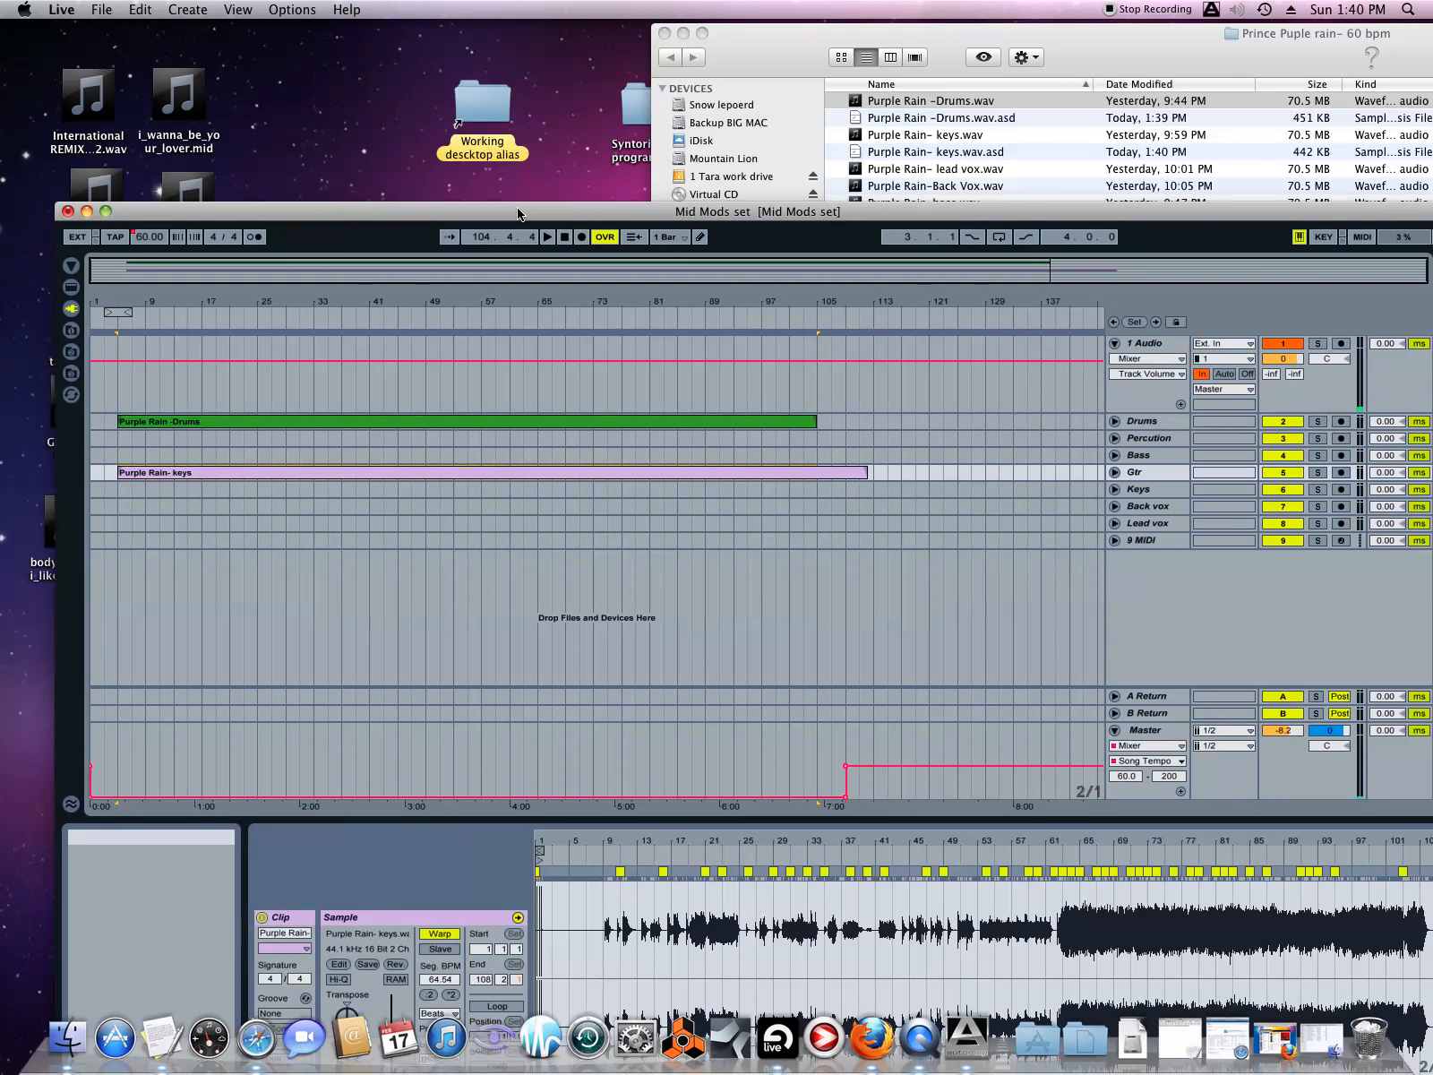
left_click(860, 174)
left_click(857, 173)
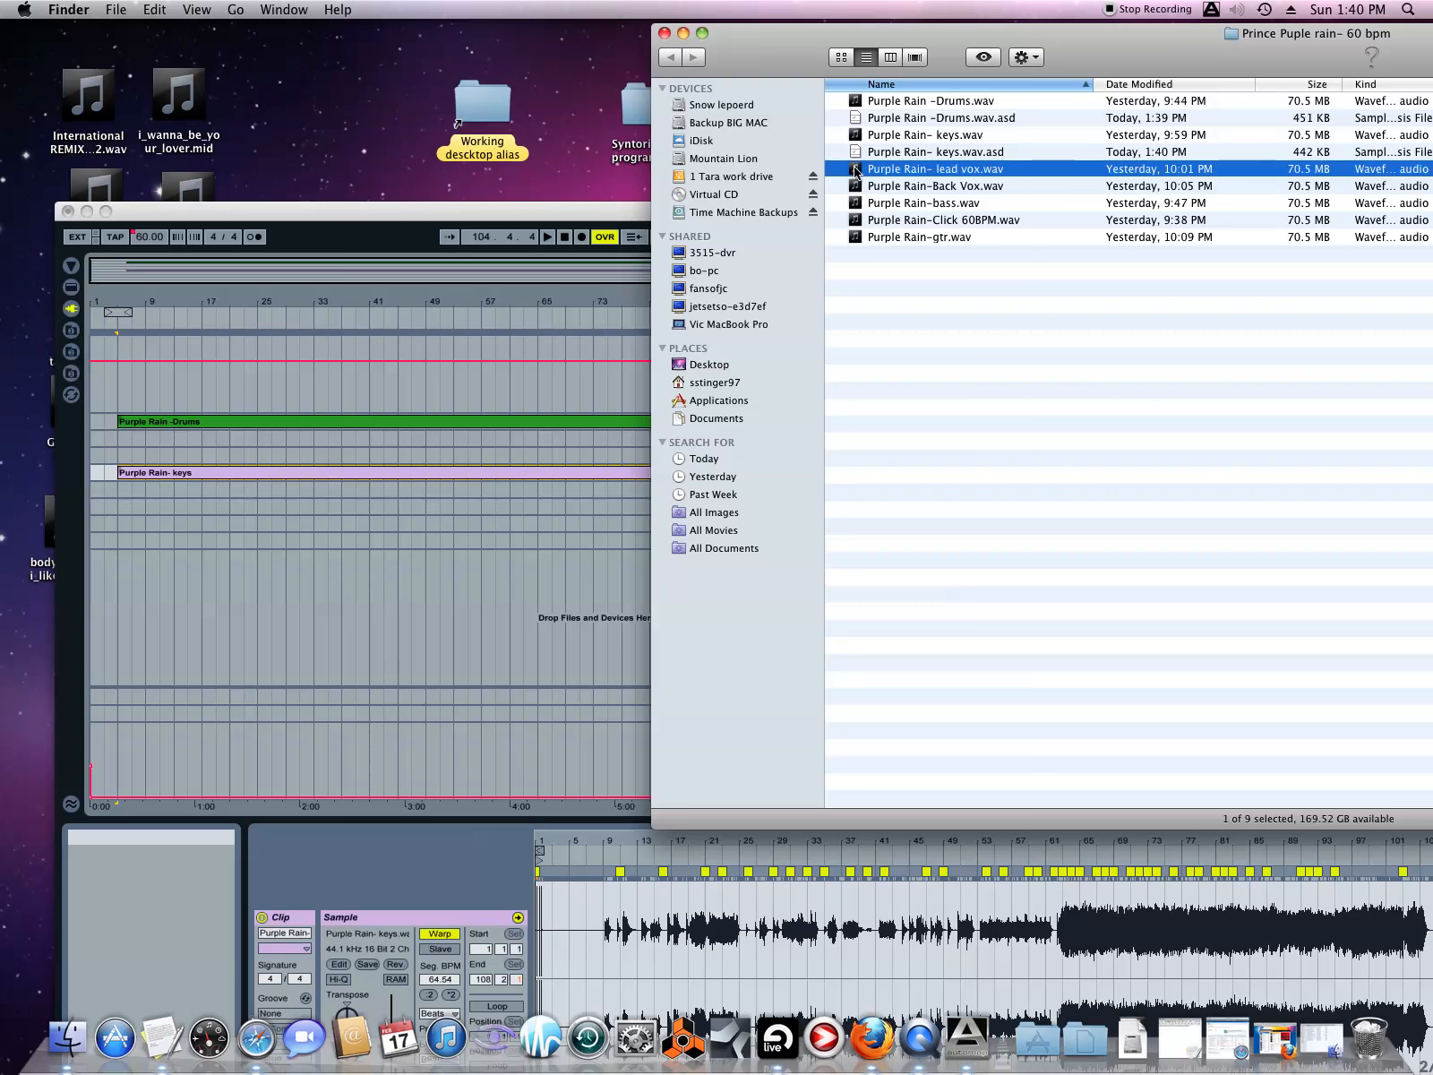
mouse_move(562, 323)
left_mouse_down()
mouse_move(322, 387)
mouse_move(151, 552)
mouse_move(122, 539)
left_mouse_up()
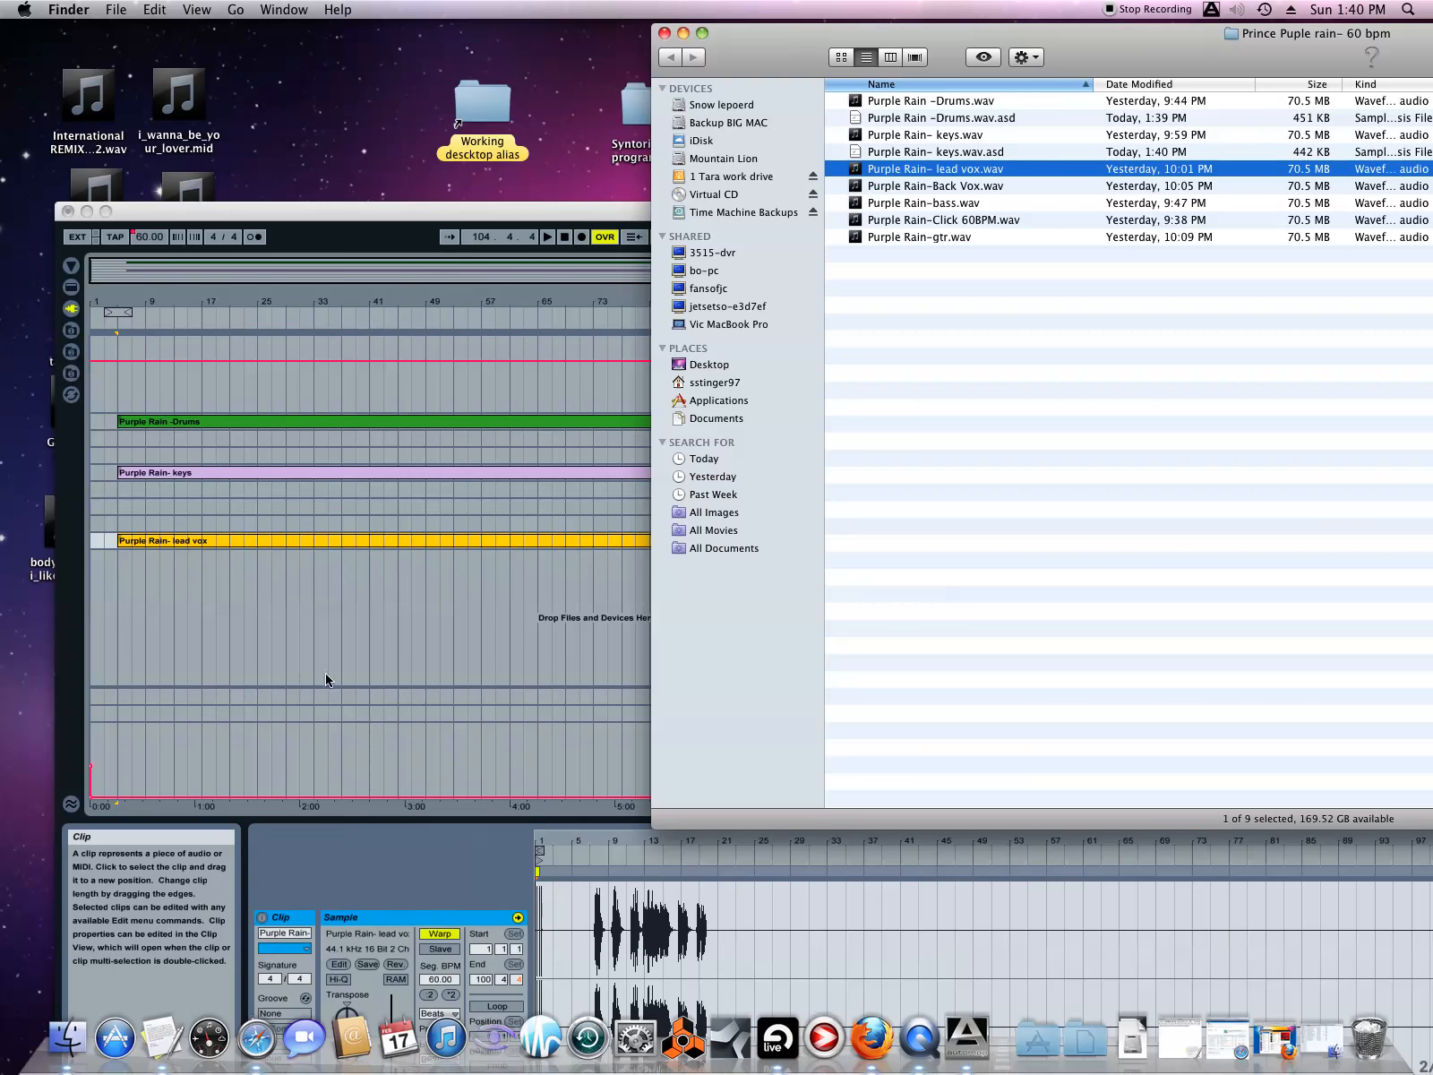
left_click(455, 938)
left_click(455, 939)
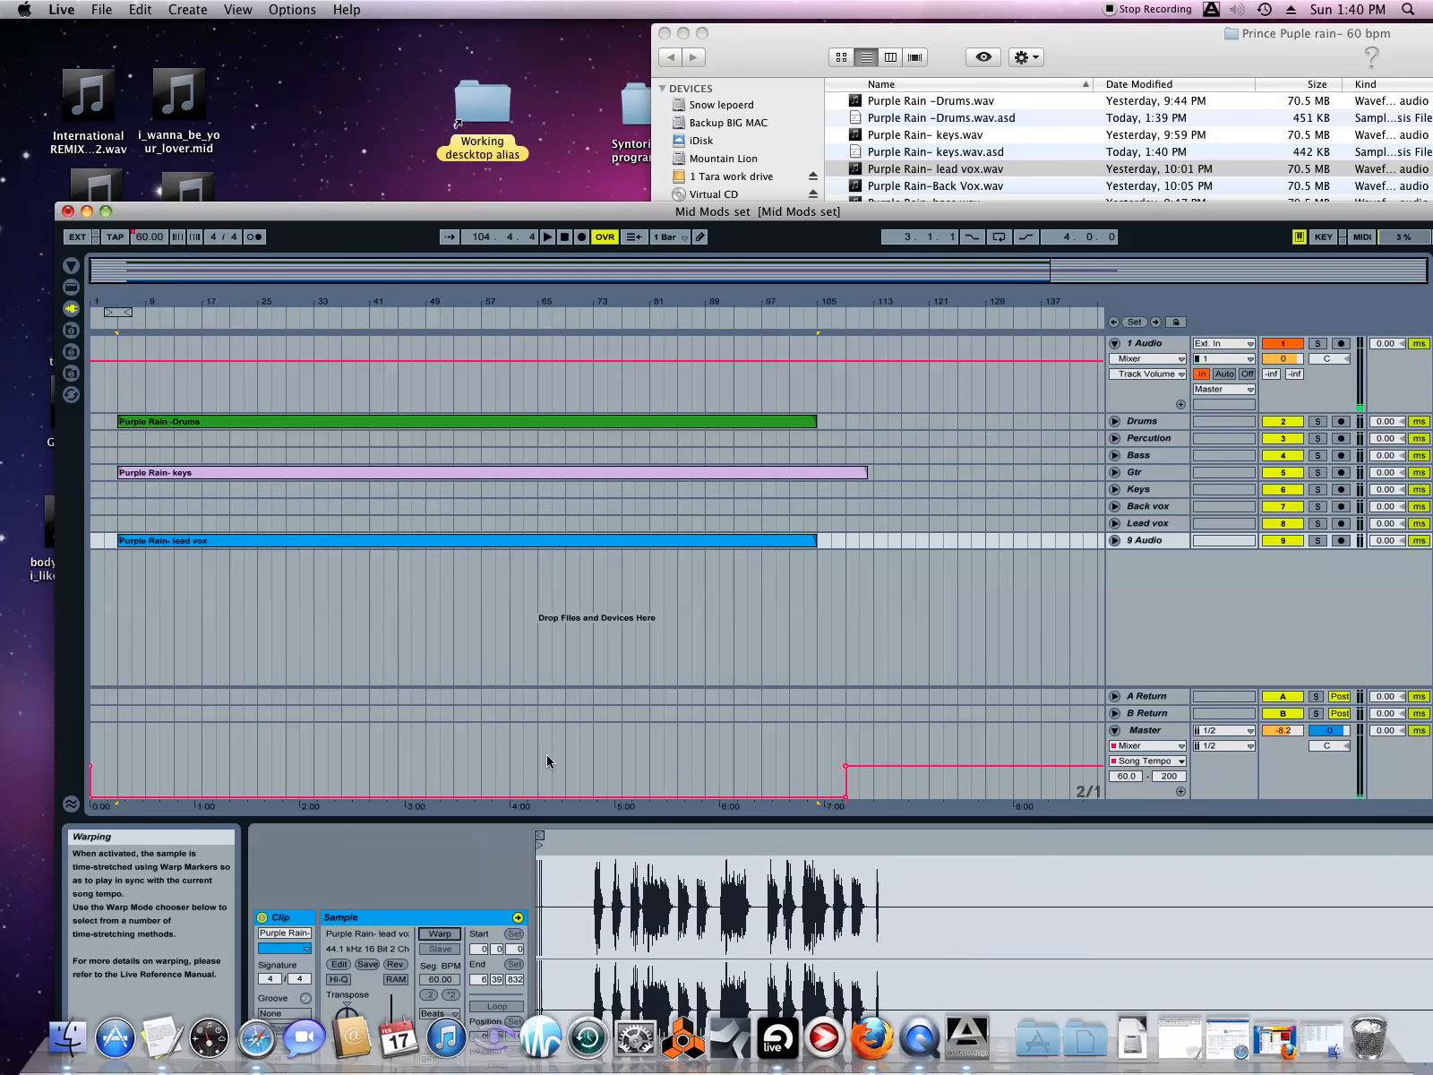
- Place Purple Rain-Back Vox.wav on the Lead vox track at bar 5 and turn off its warping
left_click(837, 29)
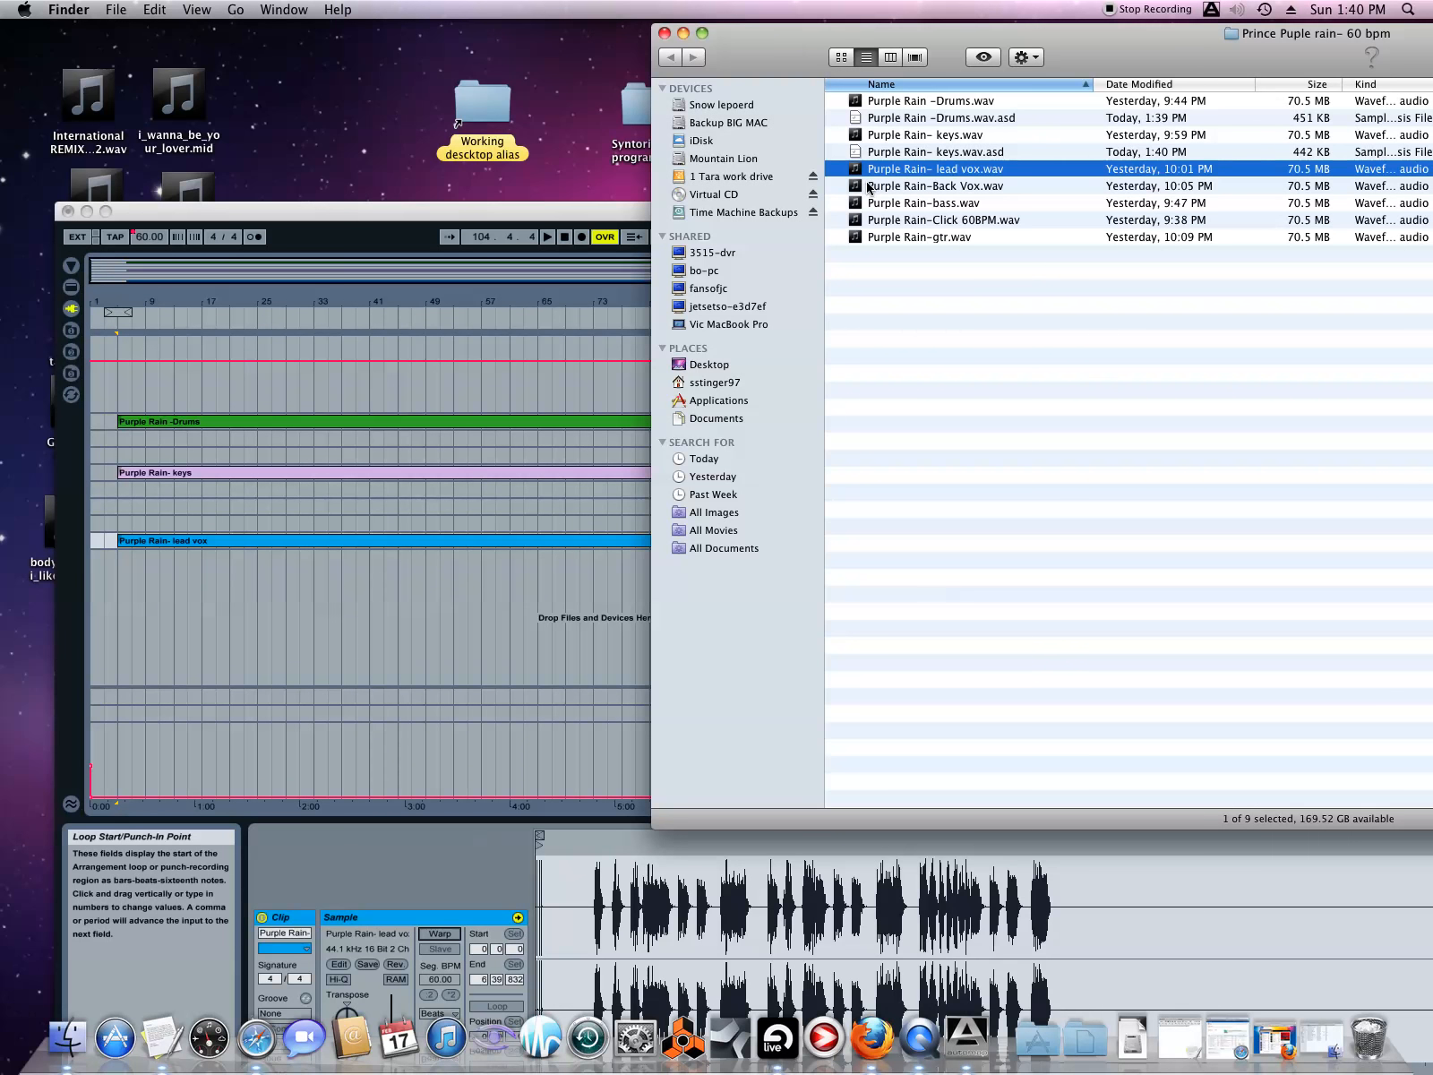
left_click(854, 186)
left_click_drag(833, 188, 121, 529)
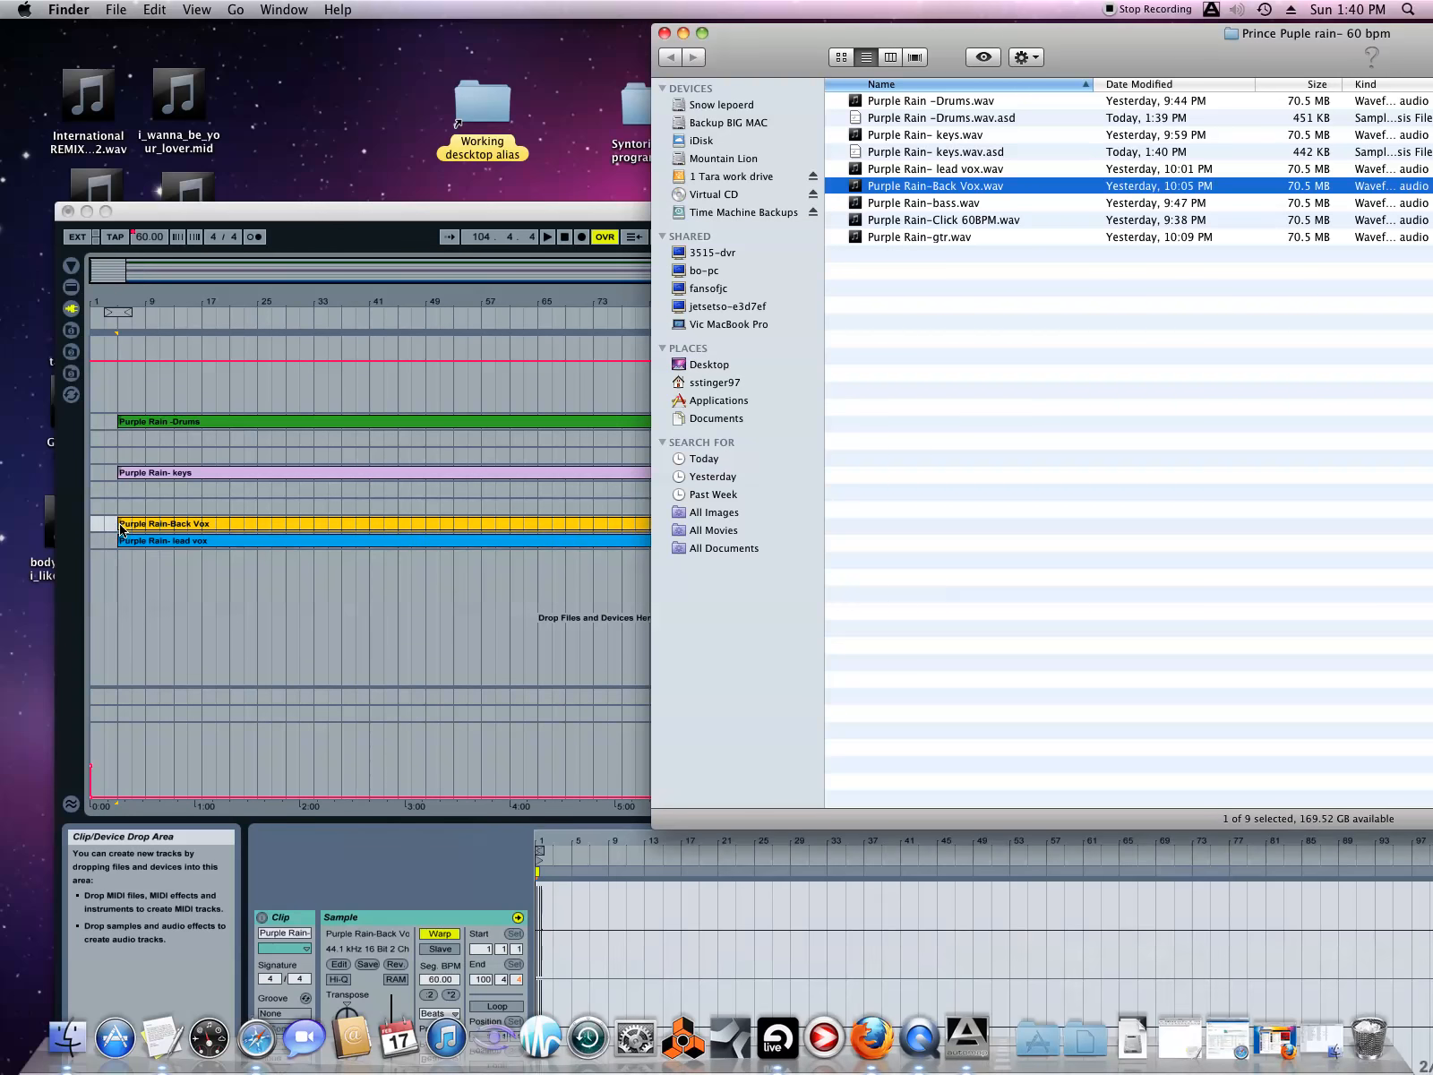
left_click(436, 935)
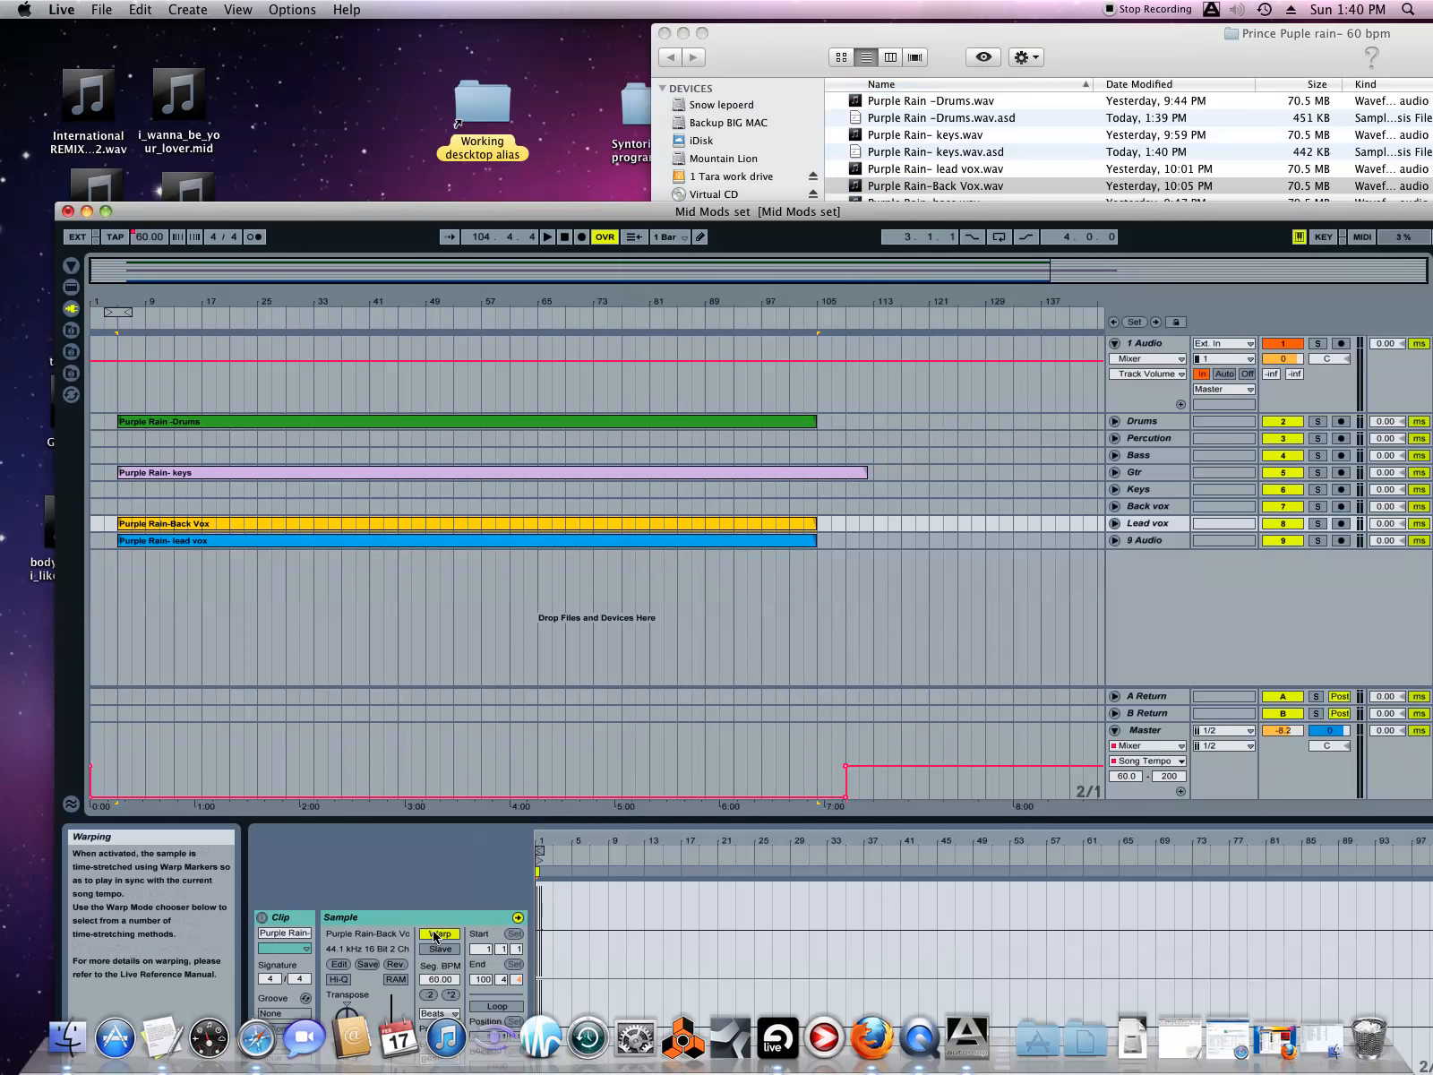
left_click(436, 936)
- Place Purple Rain-bass.wav on the Bass track at bar 5 and try to turn off its warping
left_click(792, 43)
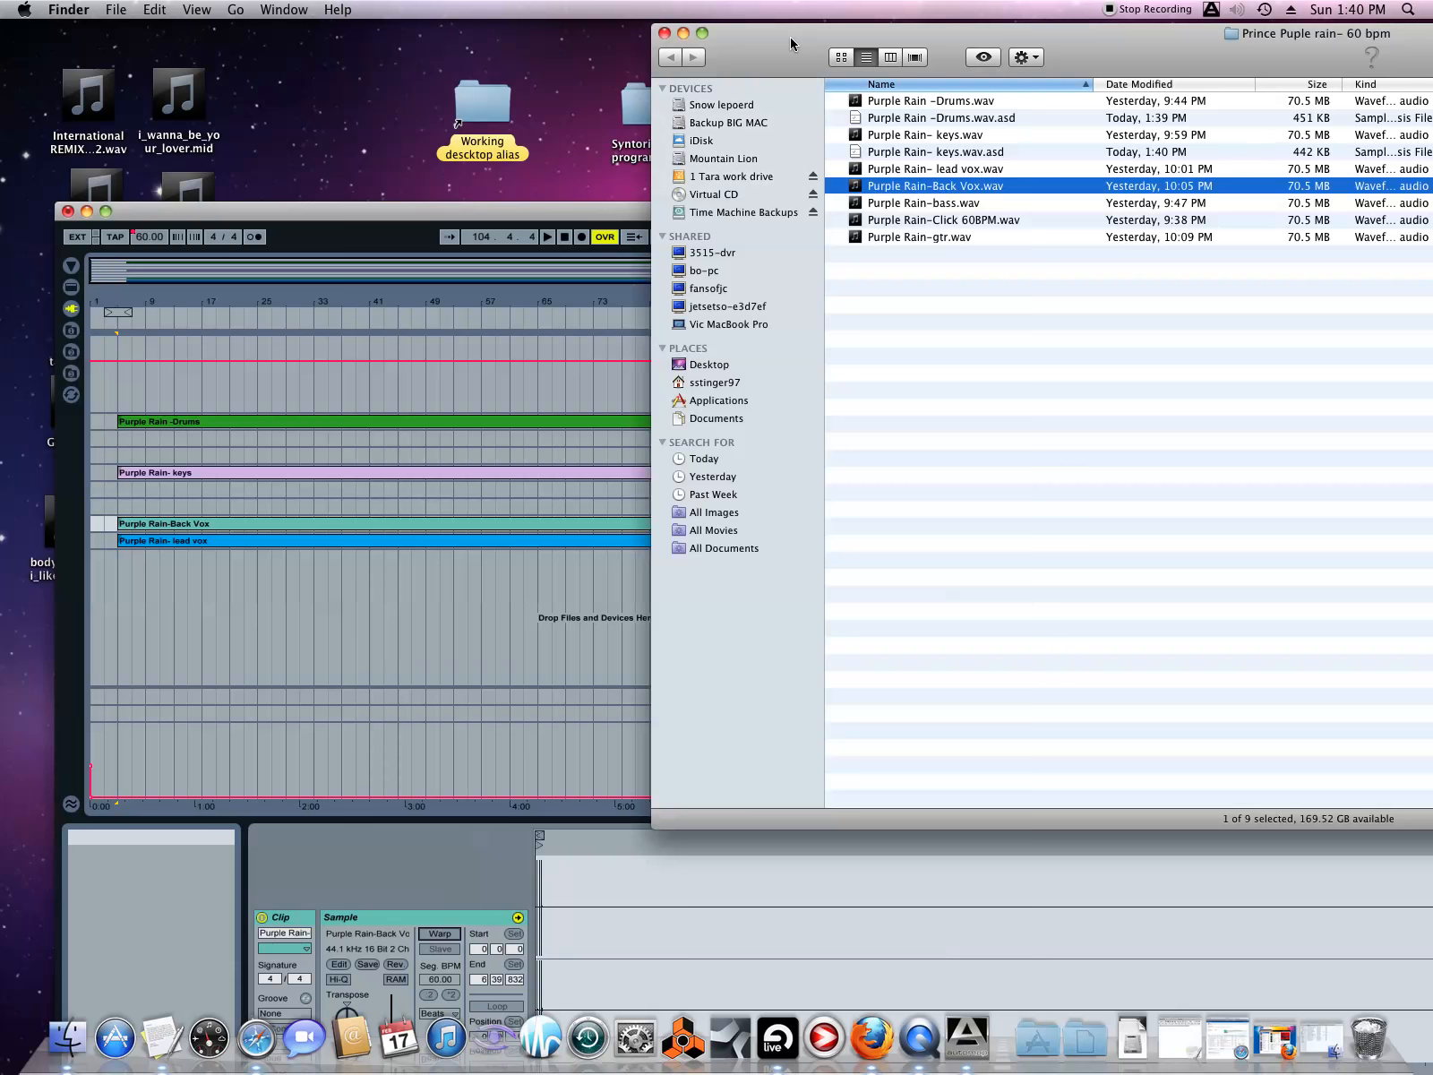
left_click(858, 203)
left_click_drag(855, 204, 123, 461)
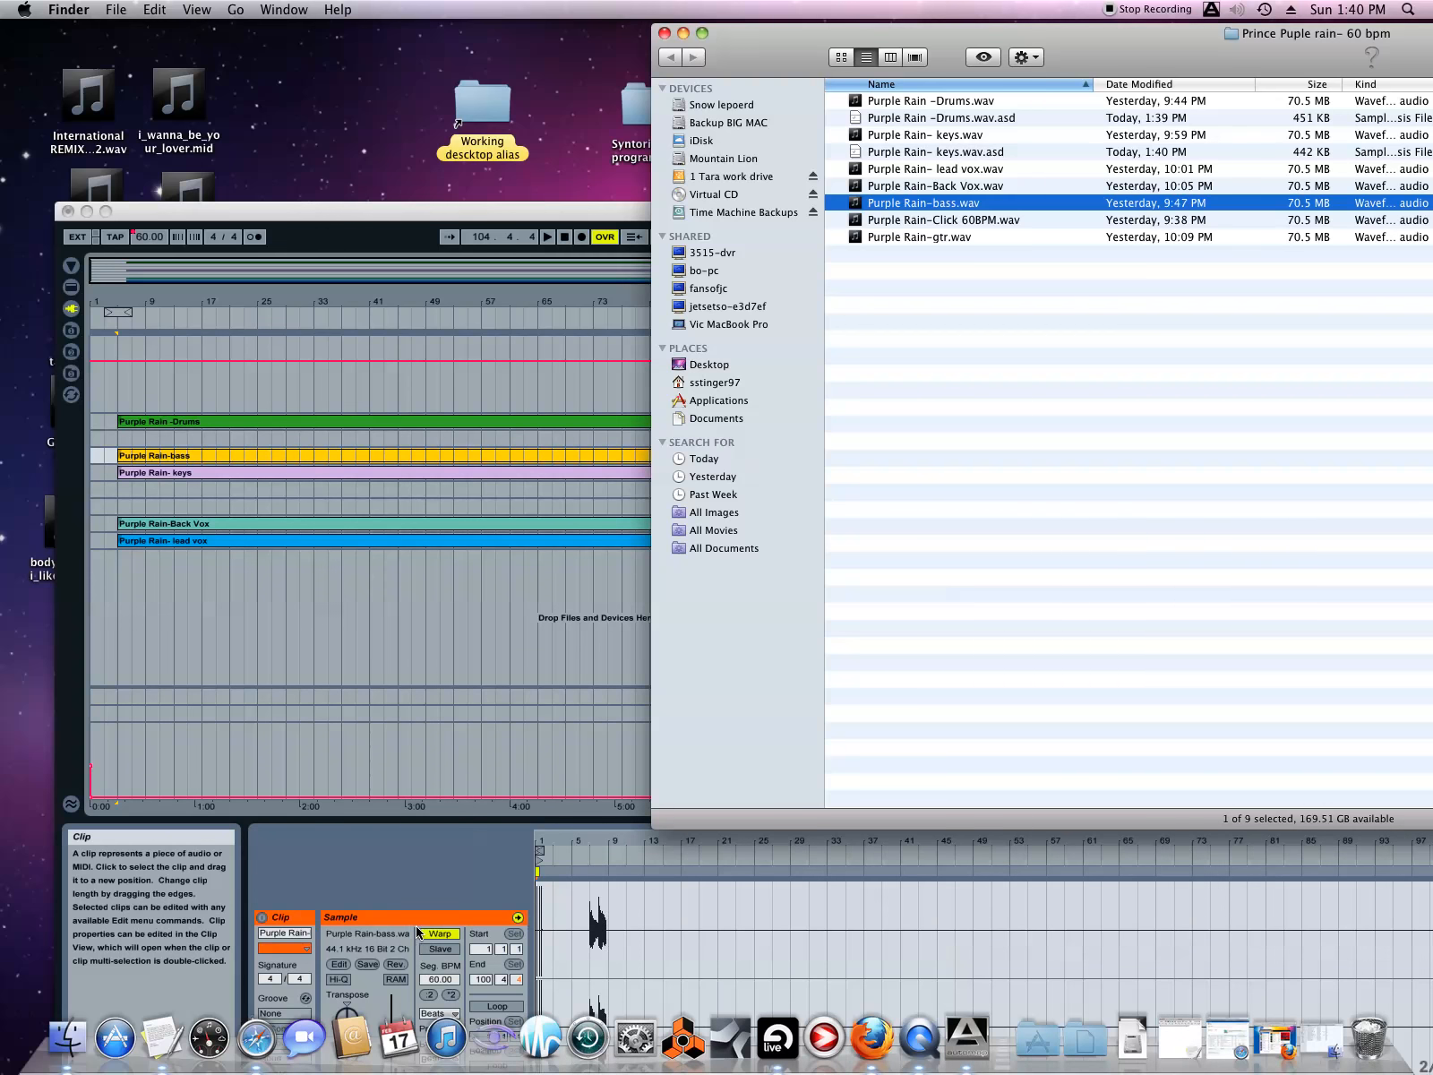
left_click(436, 934)
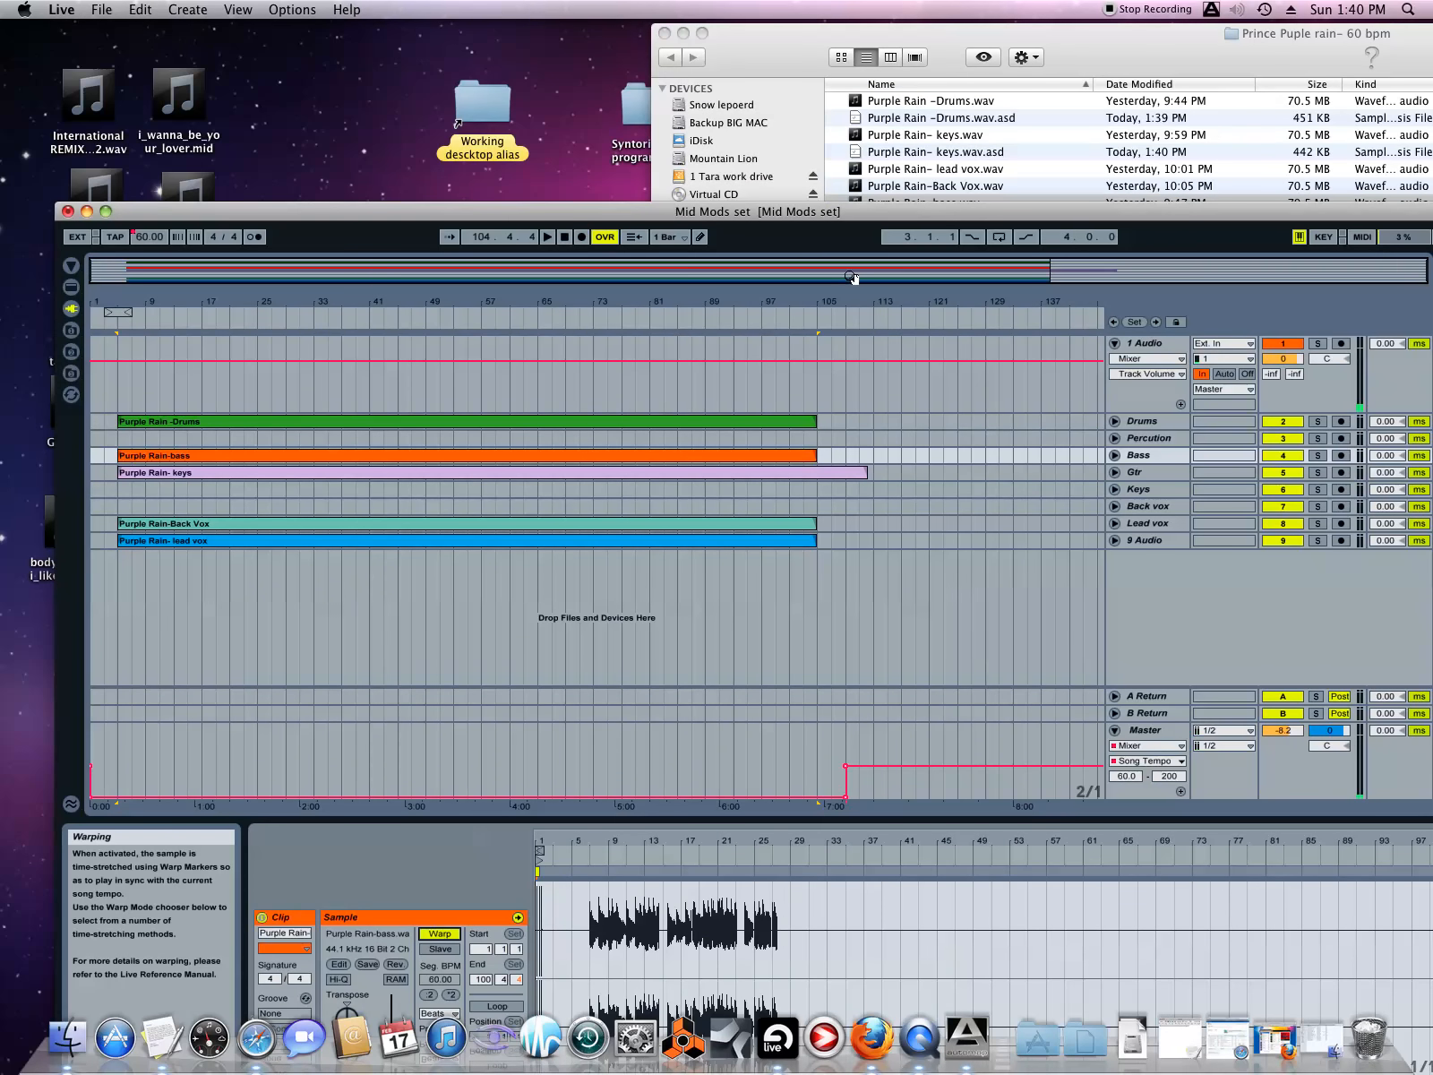
- Move the backing and lead vocal clips up one track each, onto the Back vox and Lead vox tracks
left_click(949, 62)
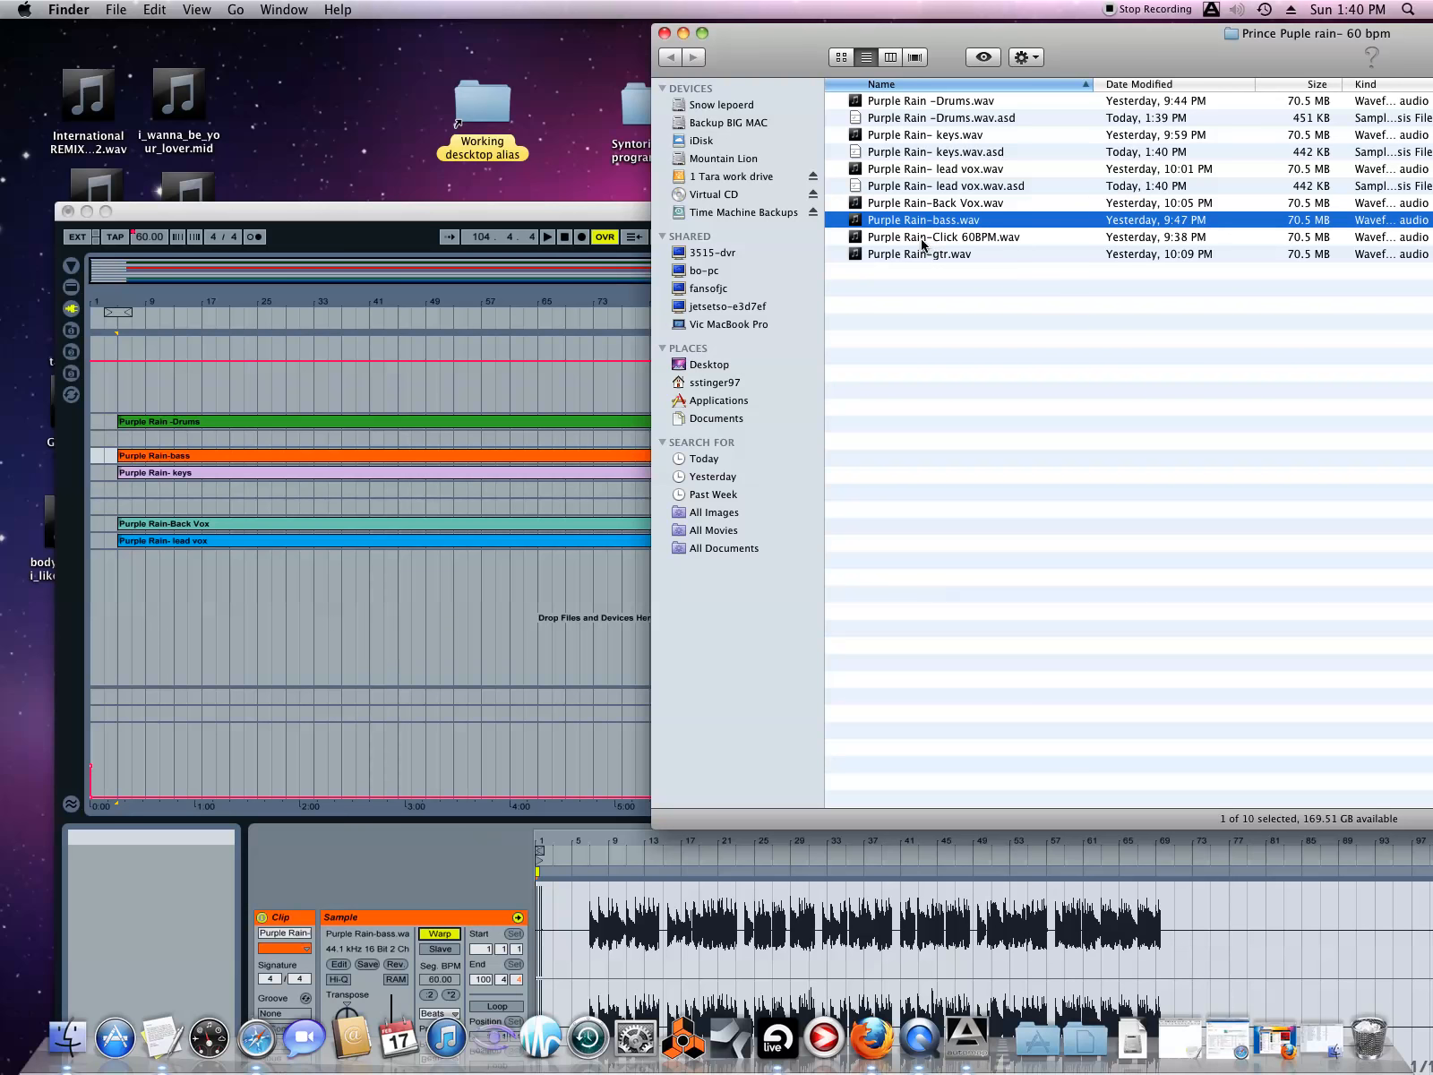
left_click_drag(606, 212, 555, 128)
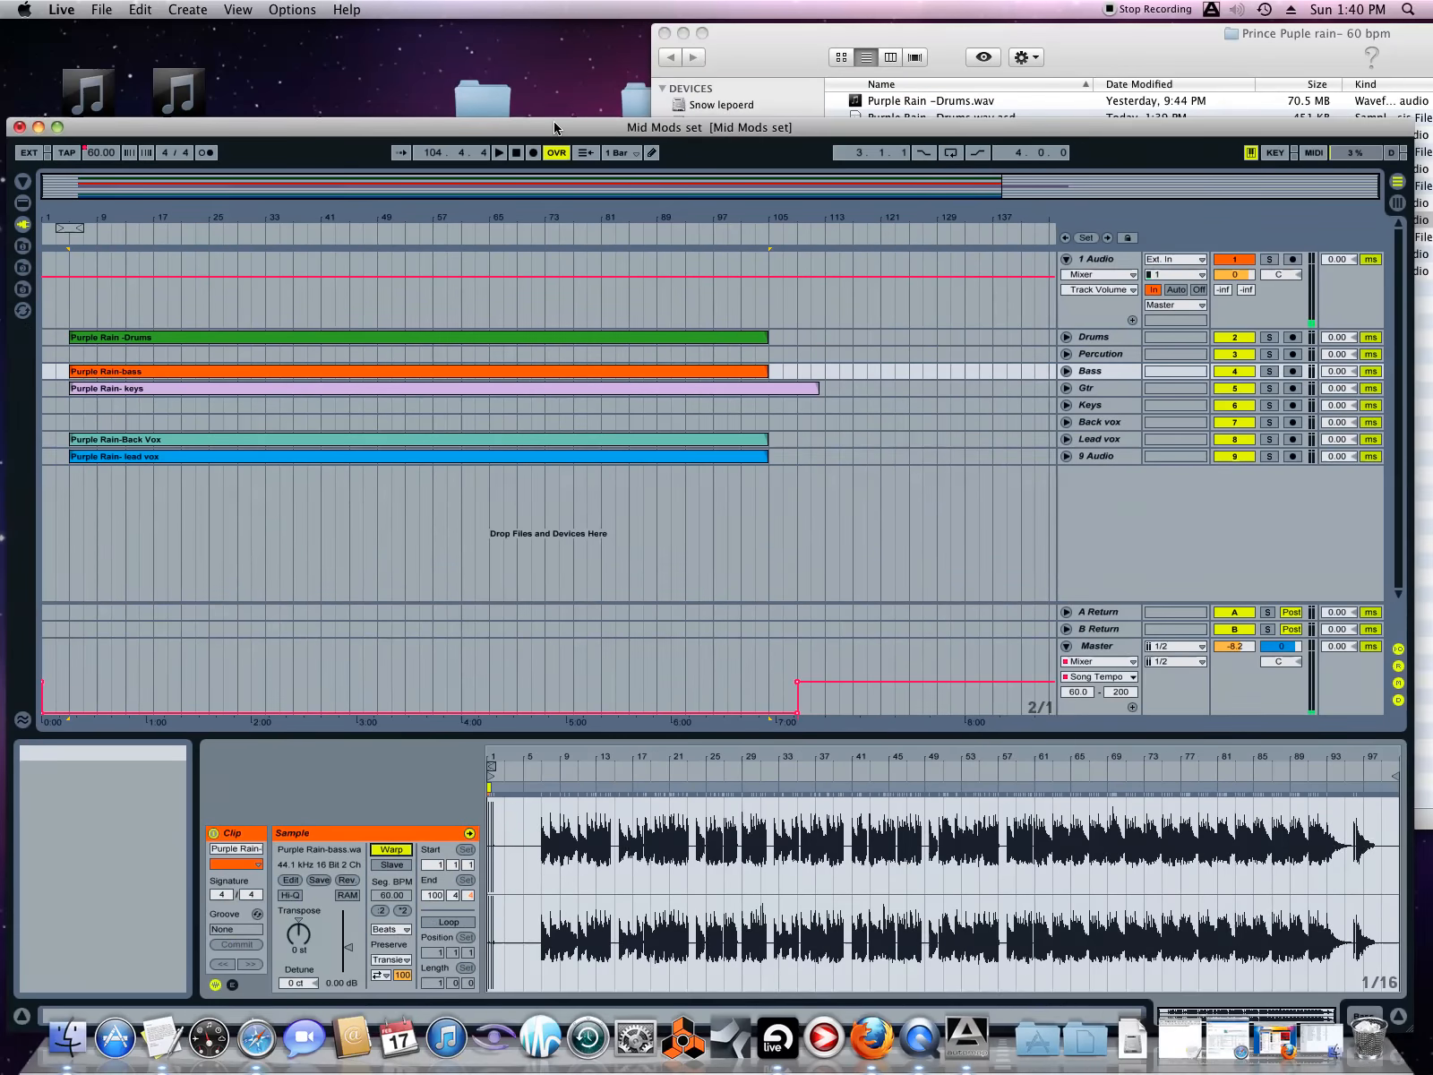
left_click(1089, 457)
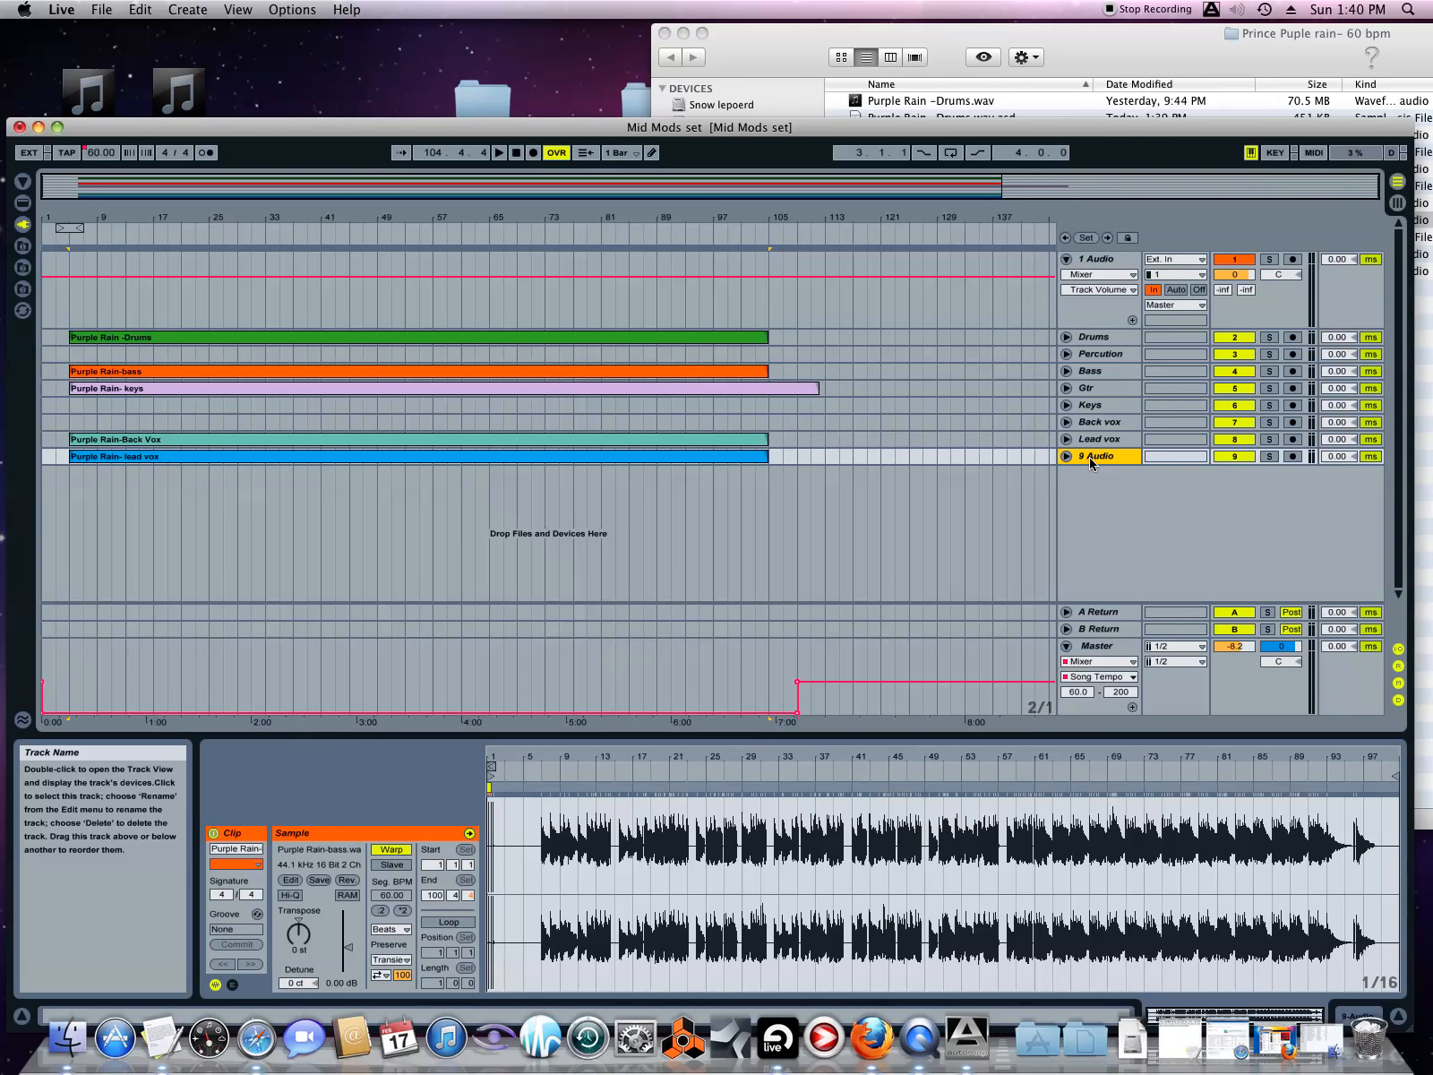
mouse_move(620, 440)
left_mouse_down()
mouse_move(618, 429)
mouse_move(617, 440)
left_mouse_up()
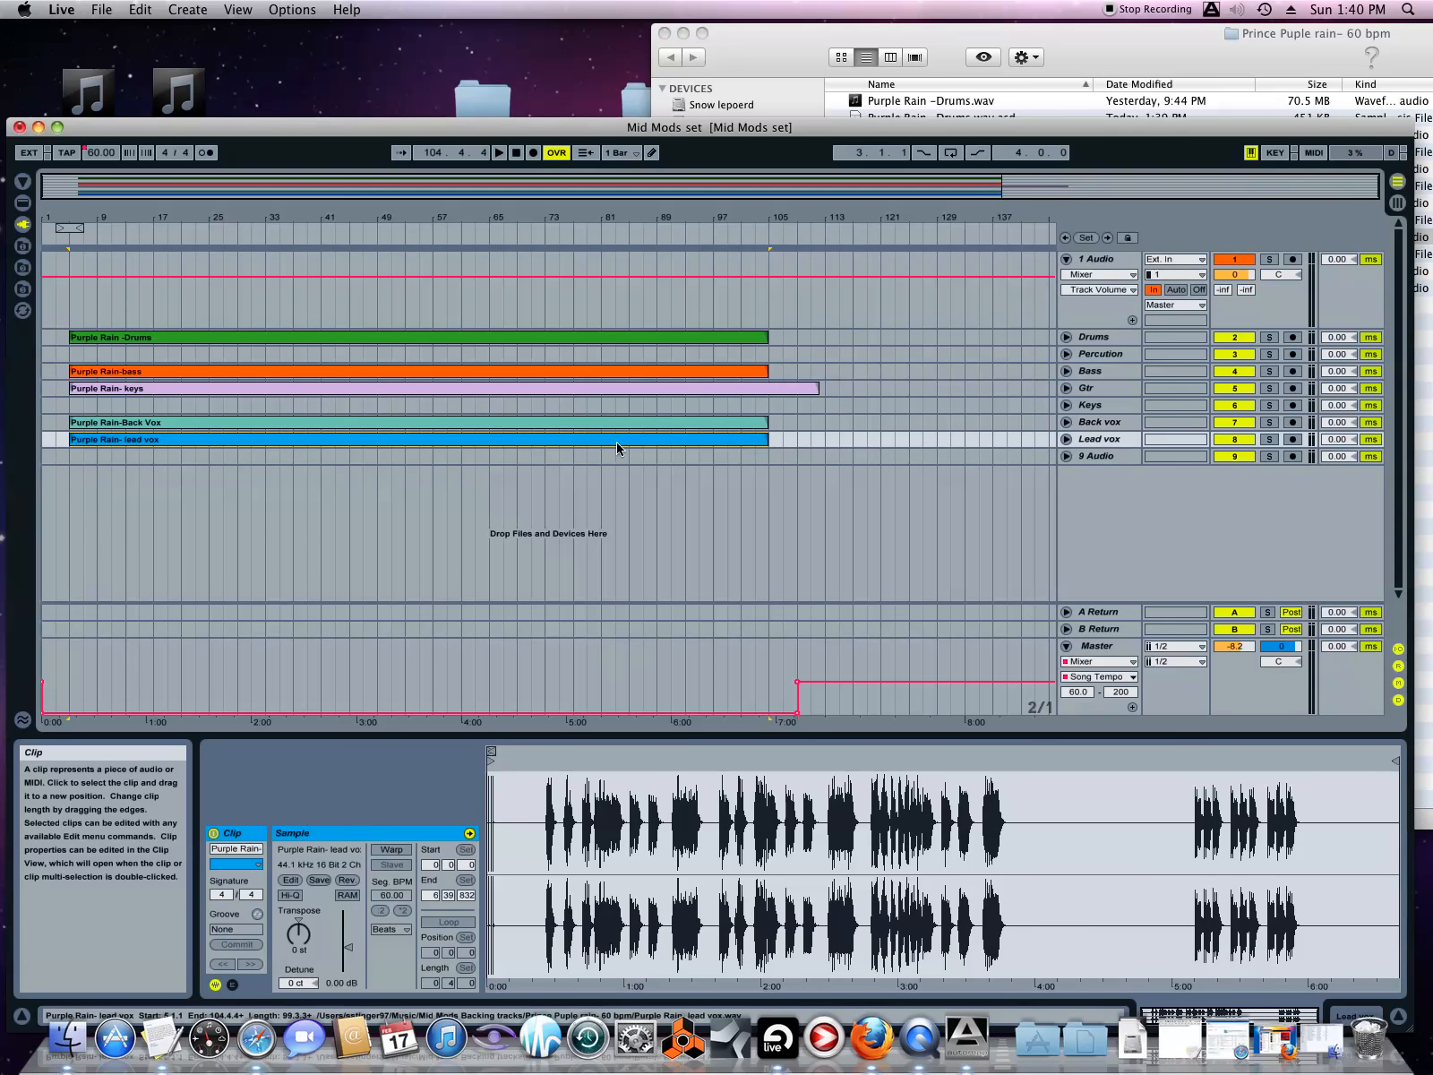
- Rename the empty ninth audio track as Click
left_click(1087, 457)
right_click(1088, 458)
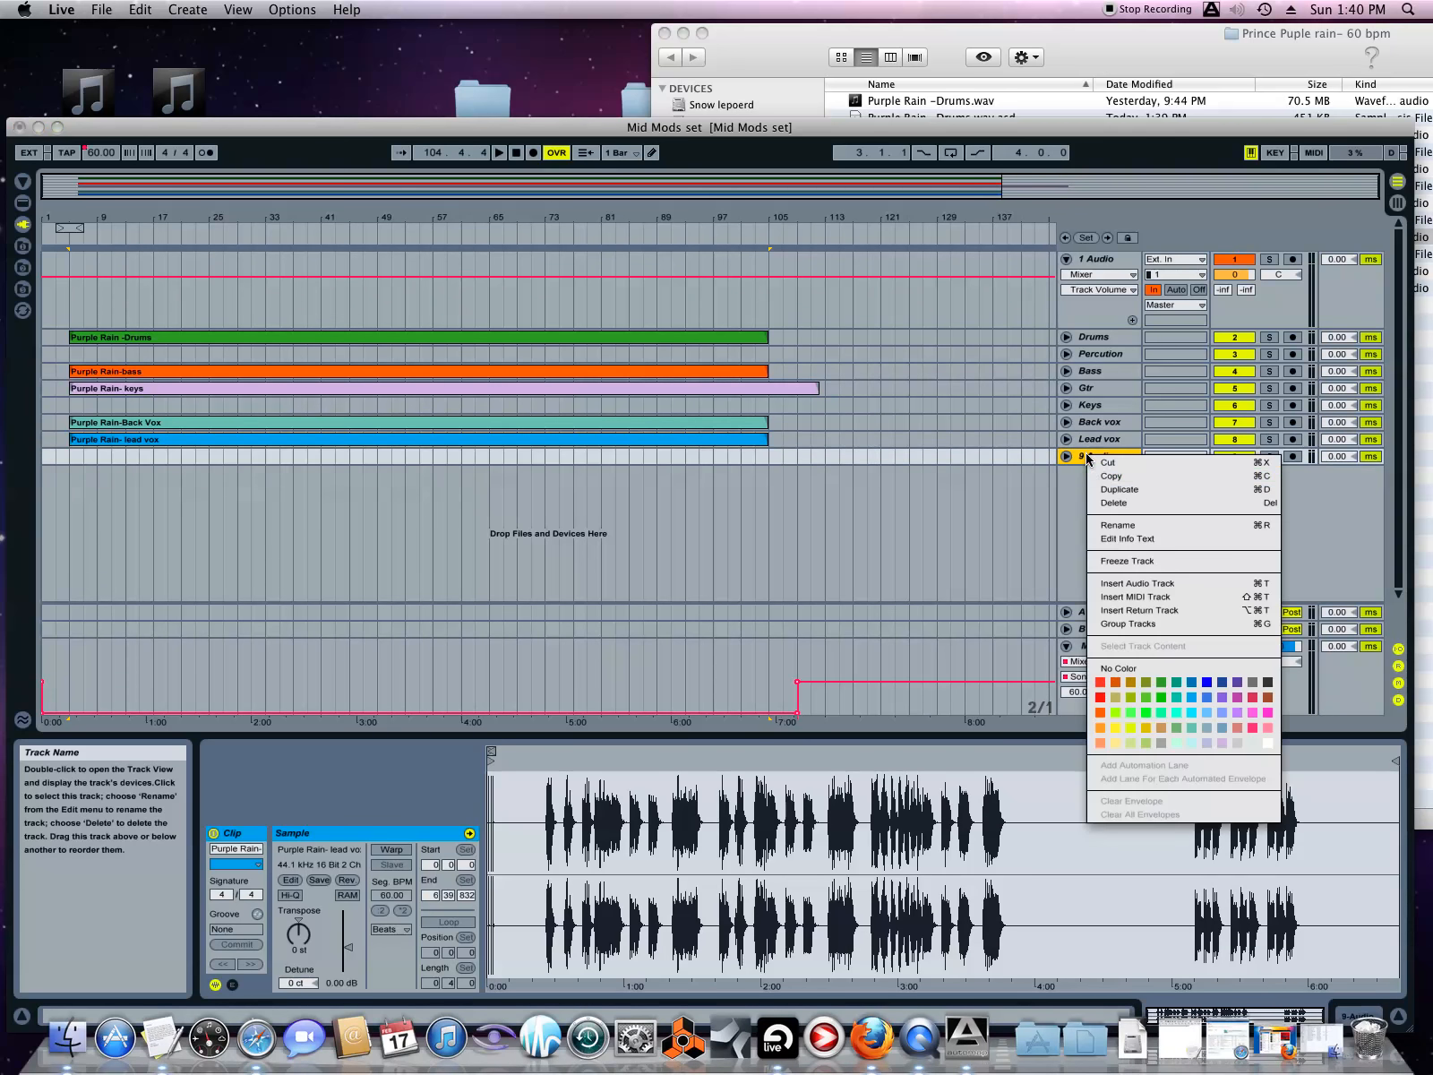
left_click(1125, 531)
type("Click")
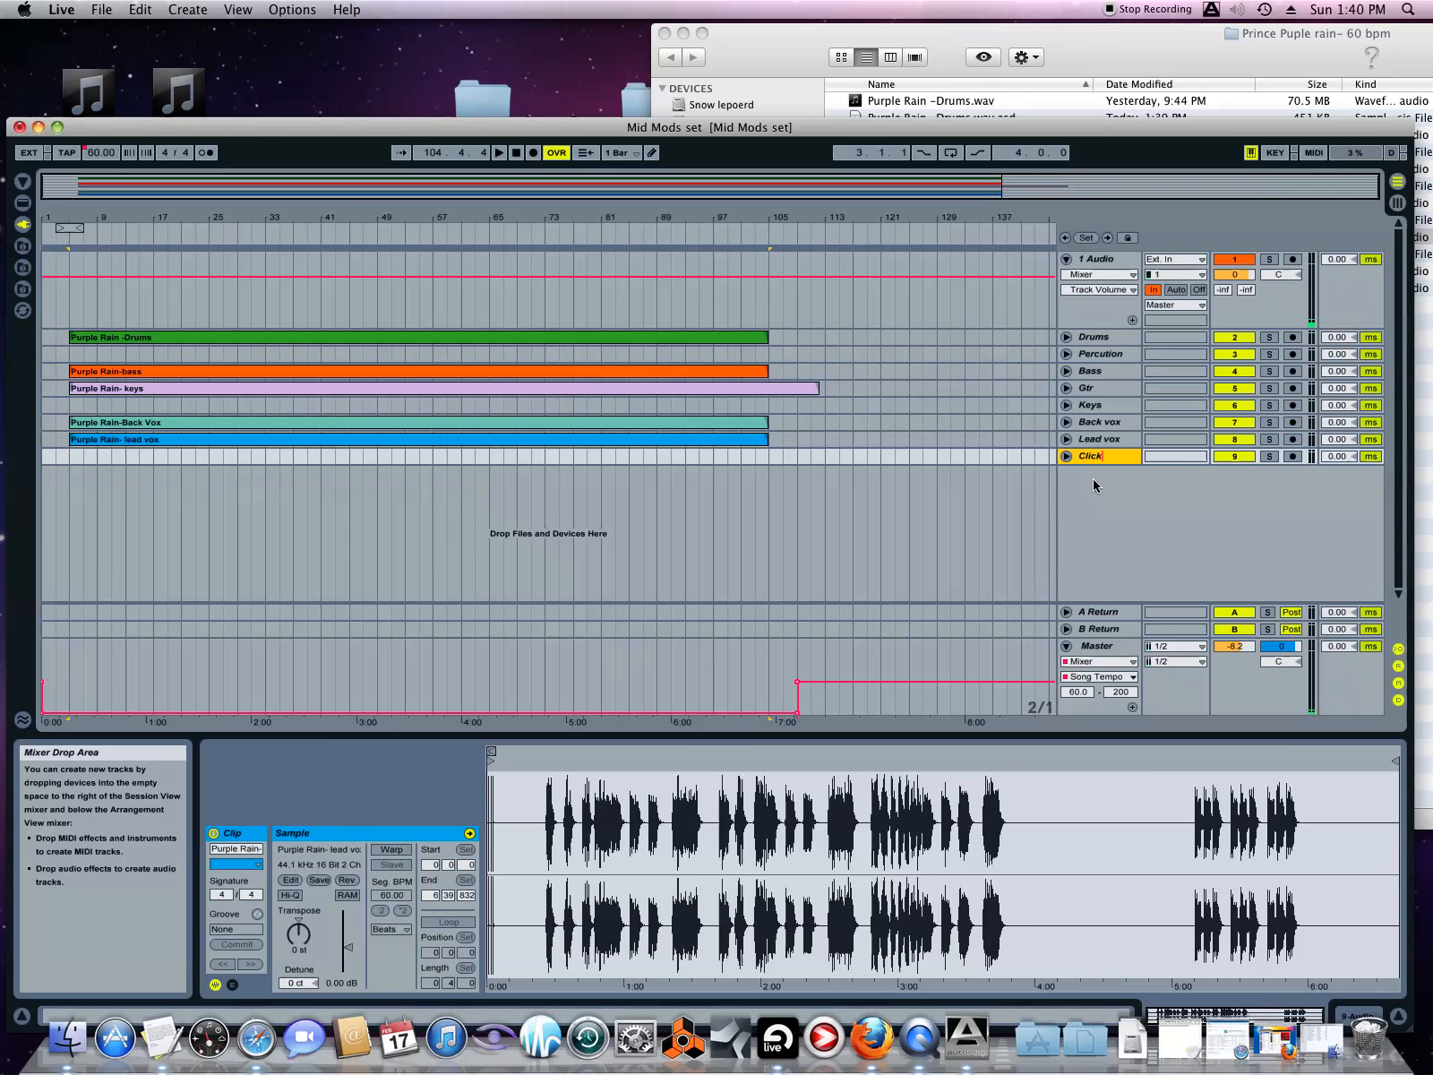
- Place Purple Rain-Click 60BPM.wav on the Click track at bar 5 and try to turn off its warping
left_click(952, 45)
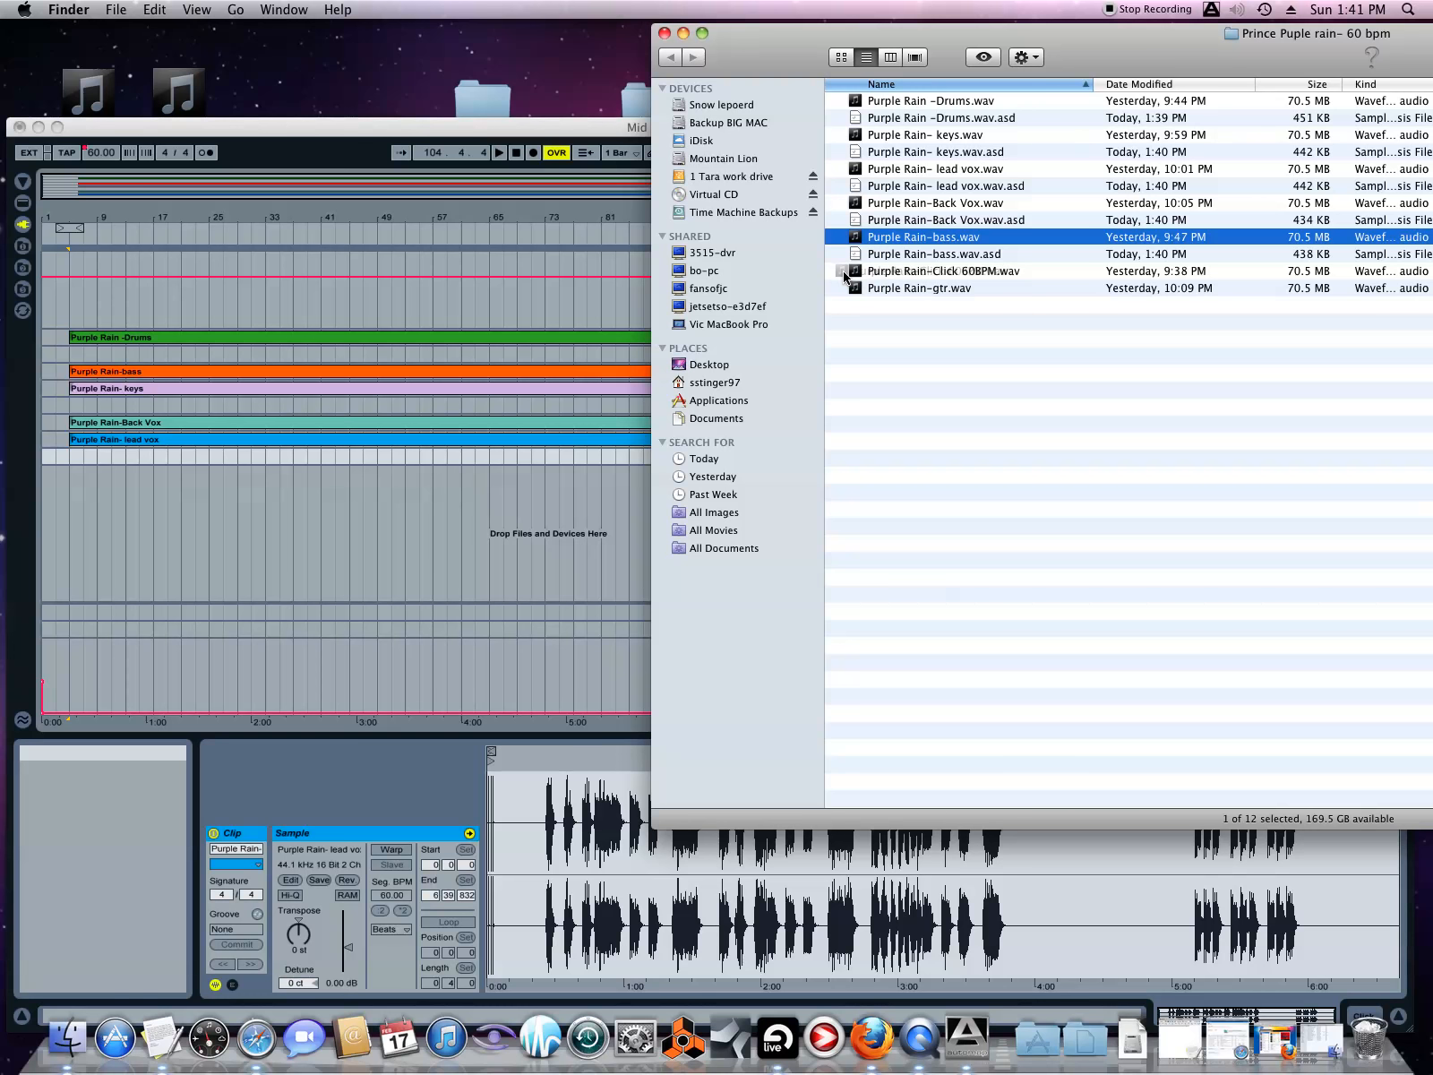
mouse_move(845, 278)
left_mouse_down()
mouse_move(610, 385)
mouse_move(179, 458)
mouse_move(73, 456)
left_mouse_up()
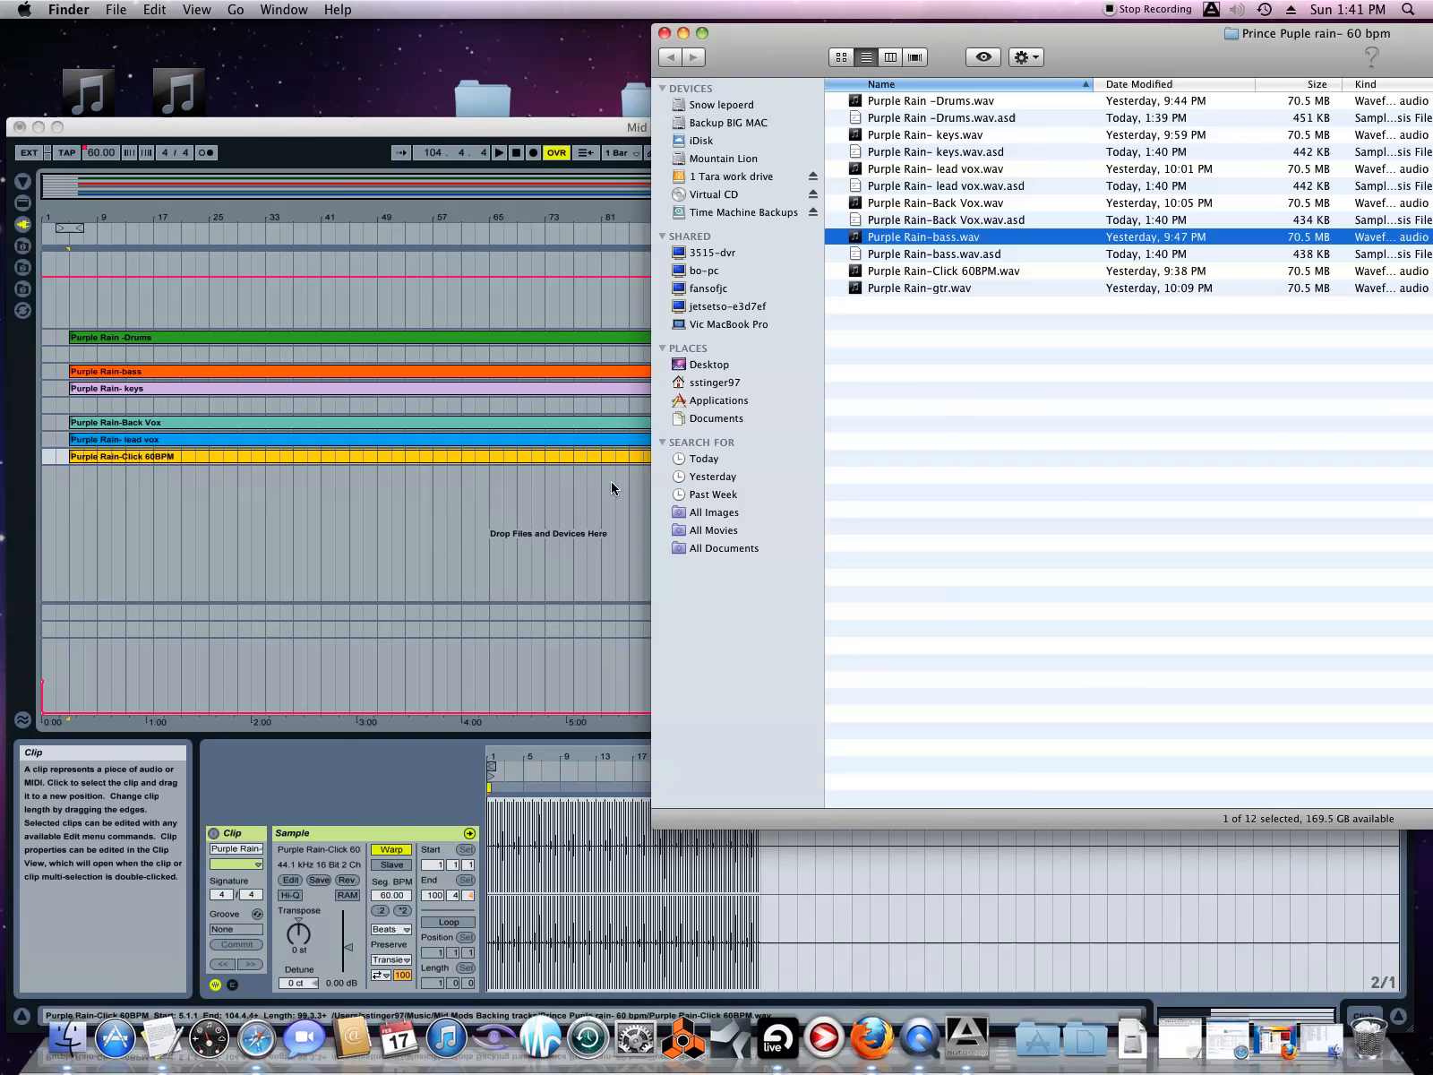
left_click(393, 852)
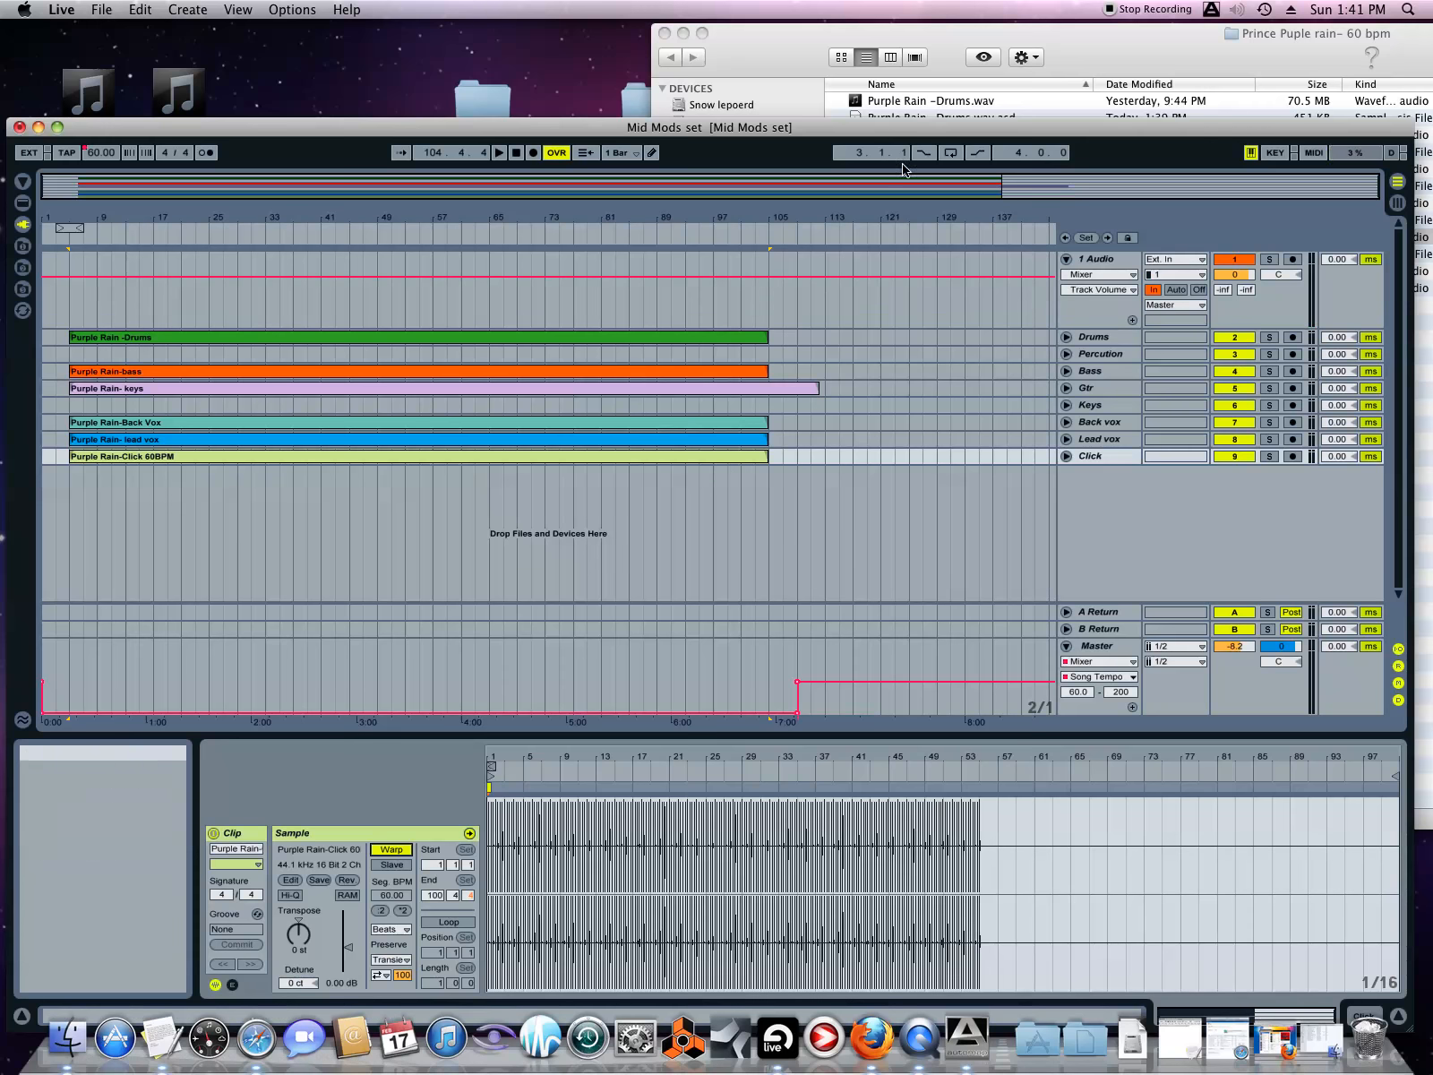
- Place Purple Rain-gtr.wav from Finder on the Keys track at bar 5 and try to turn off its warping
left_click(912, 36)
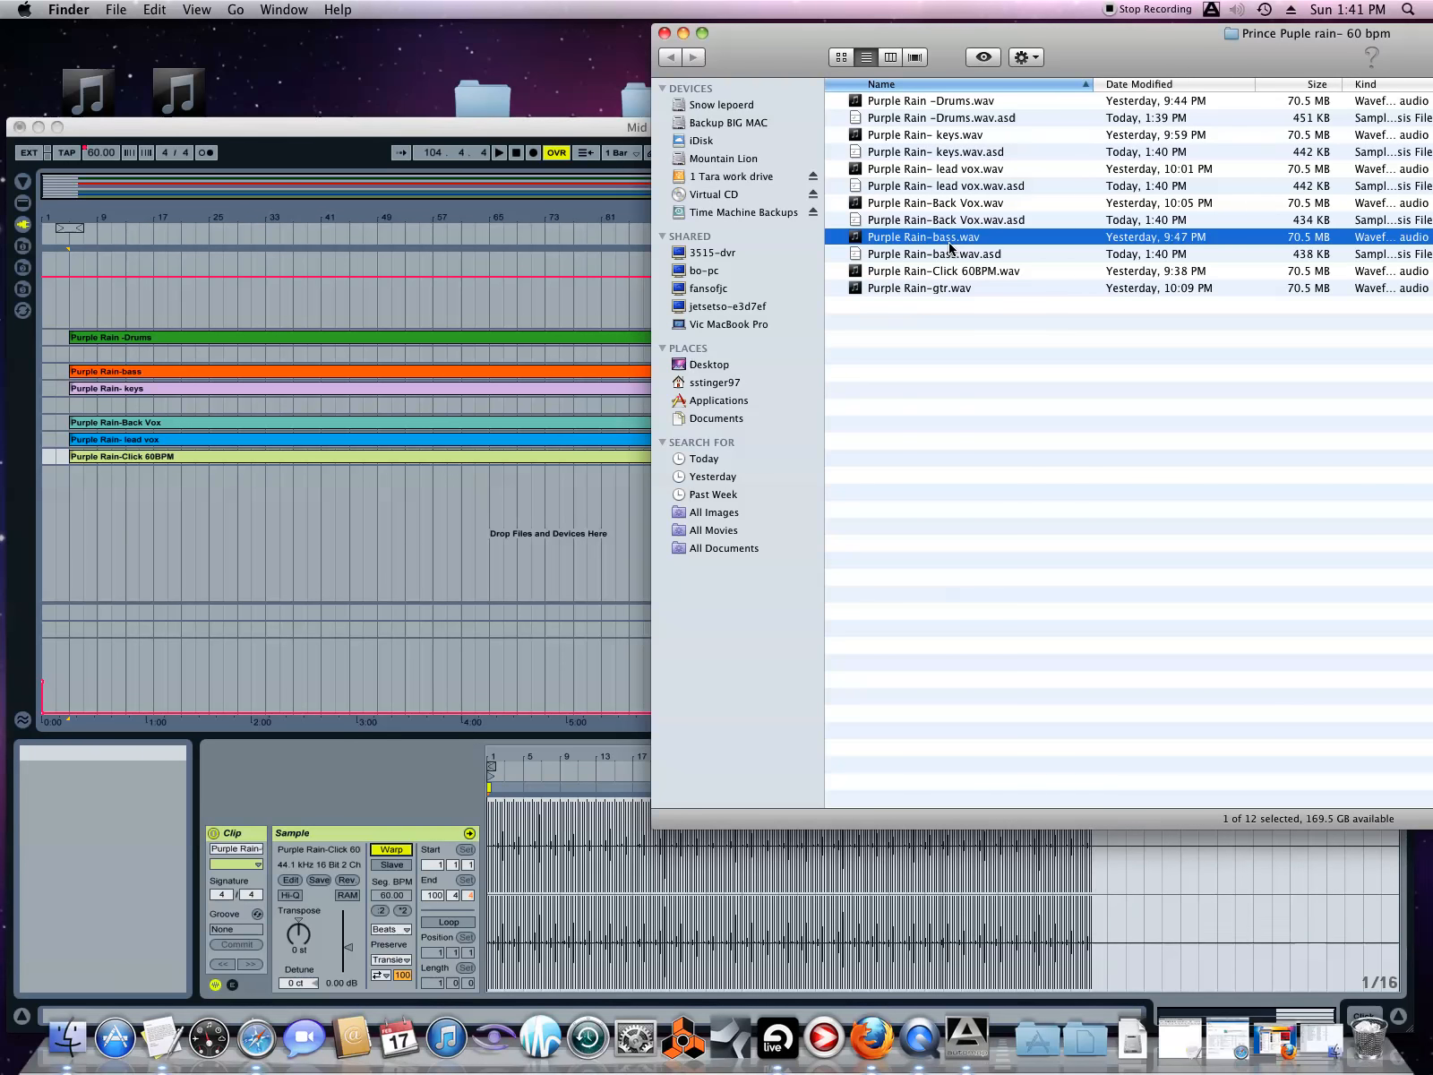
left_click(860, 288)
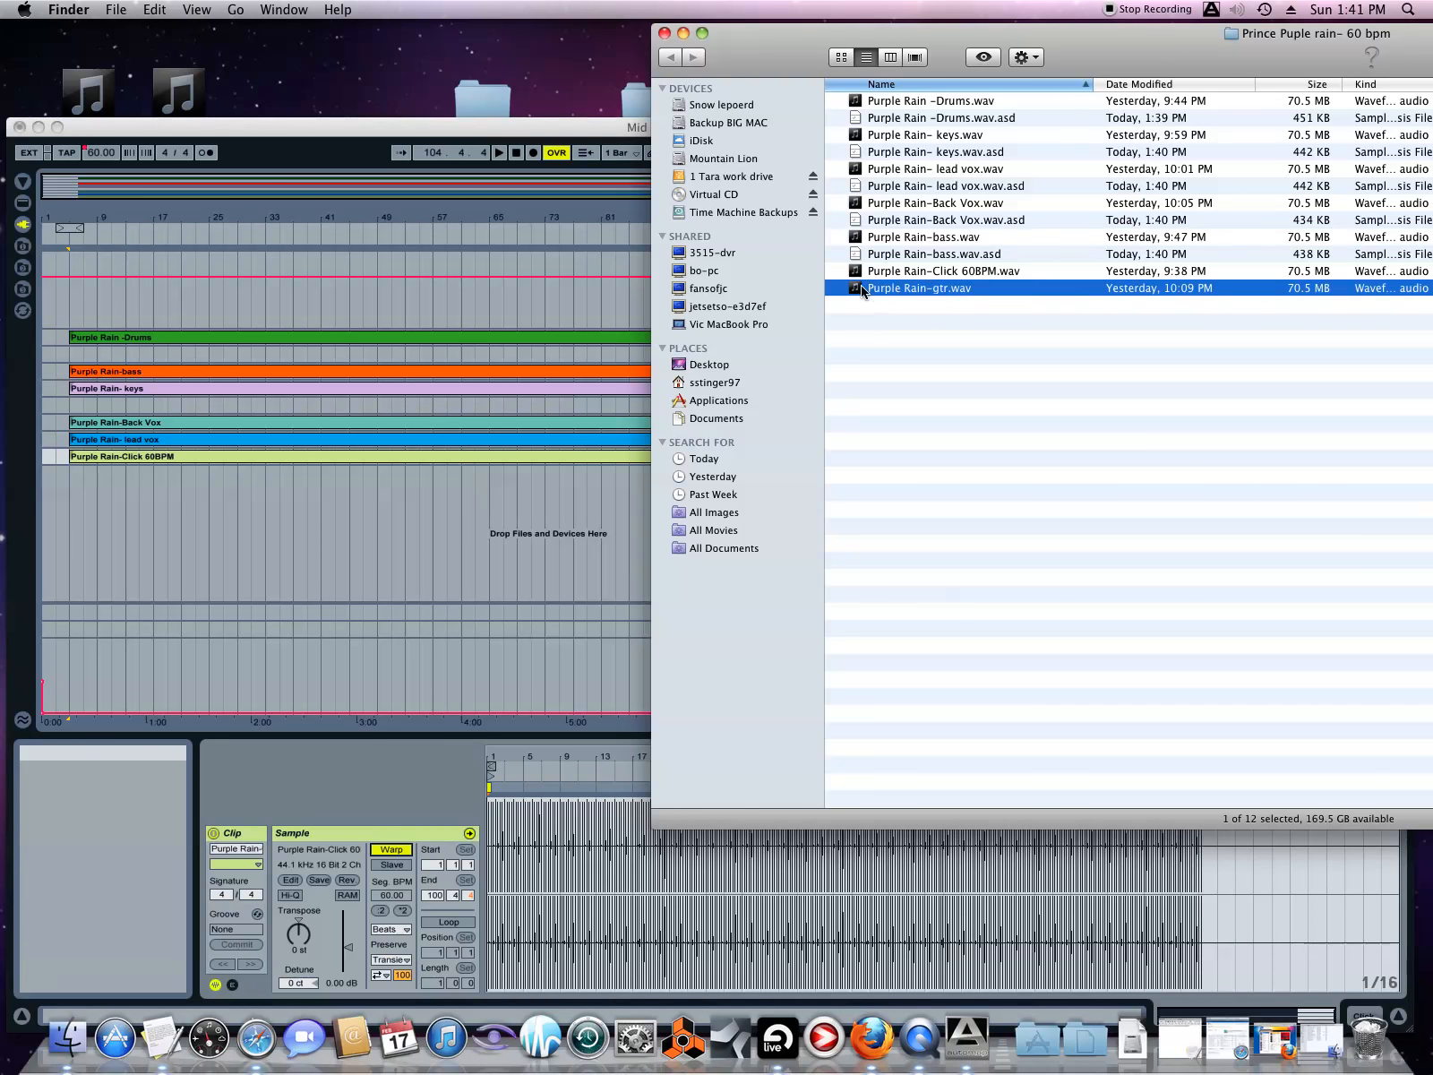
mouse_move(854, 290)
left_mouse_down()
mouse_move(224, 403)
mouse_move(73, 414)
left_mouse_up()
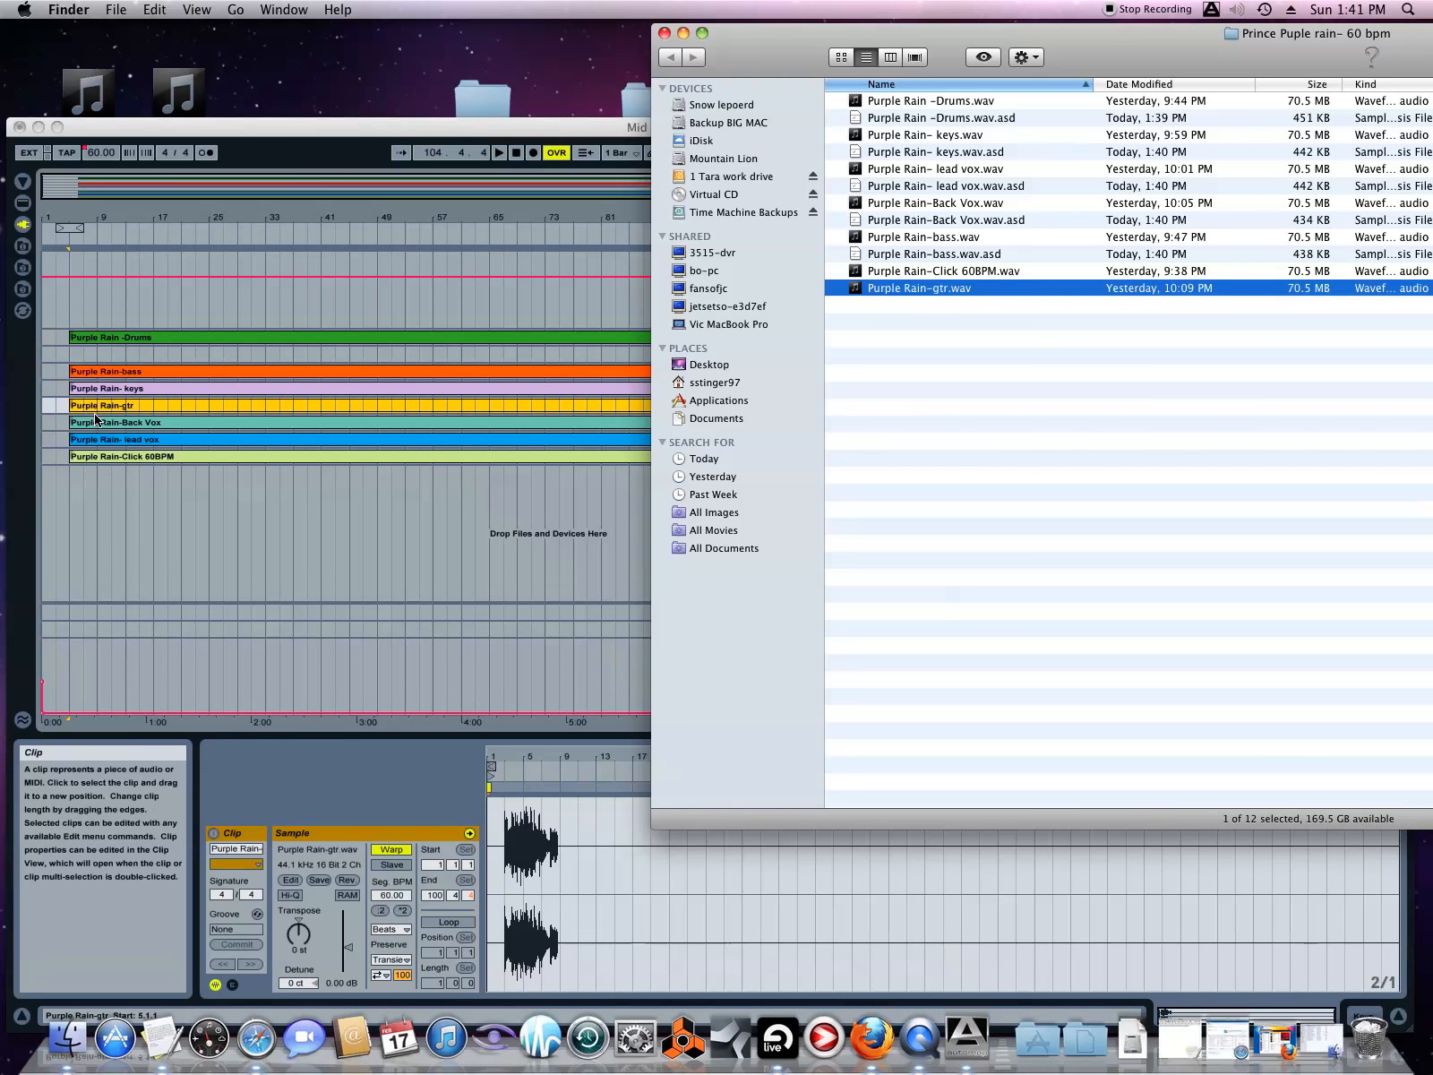
left_click(389, 853)
left_click(389, 854)
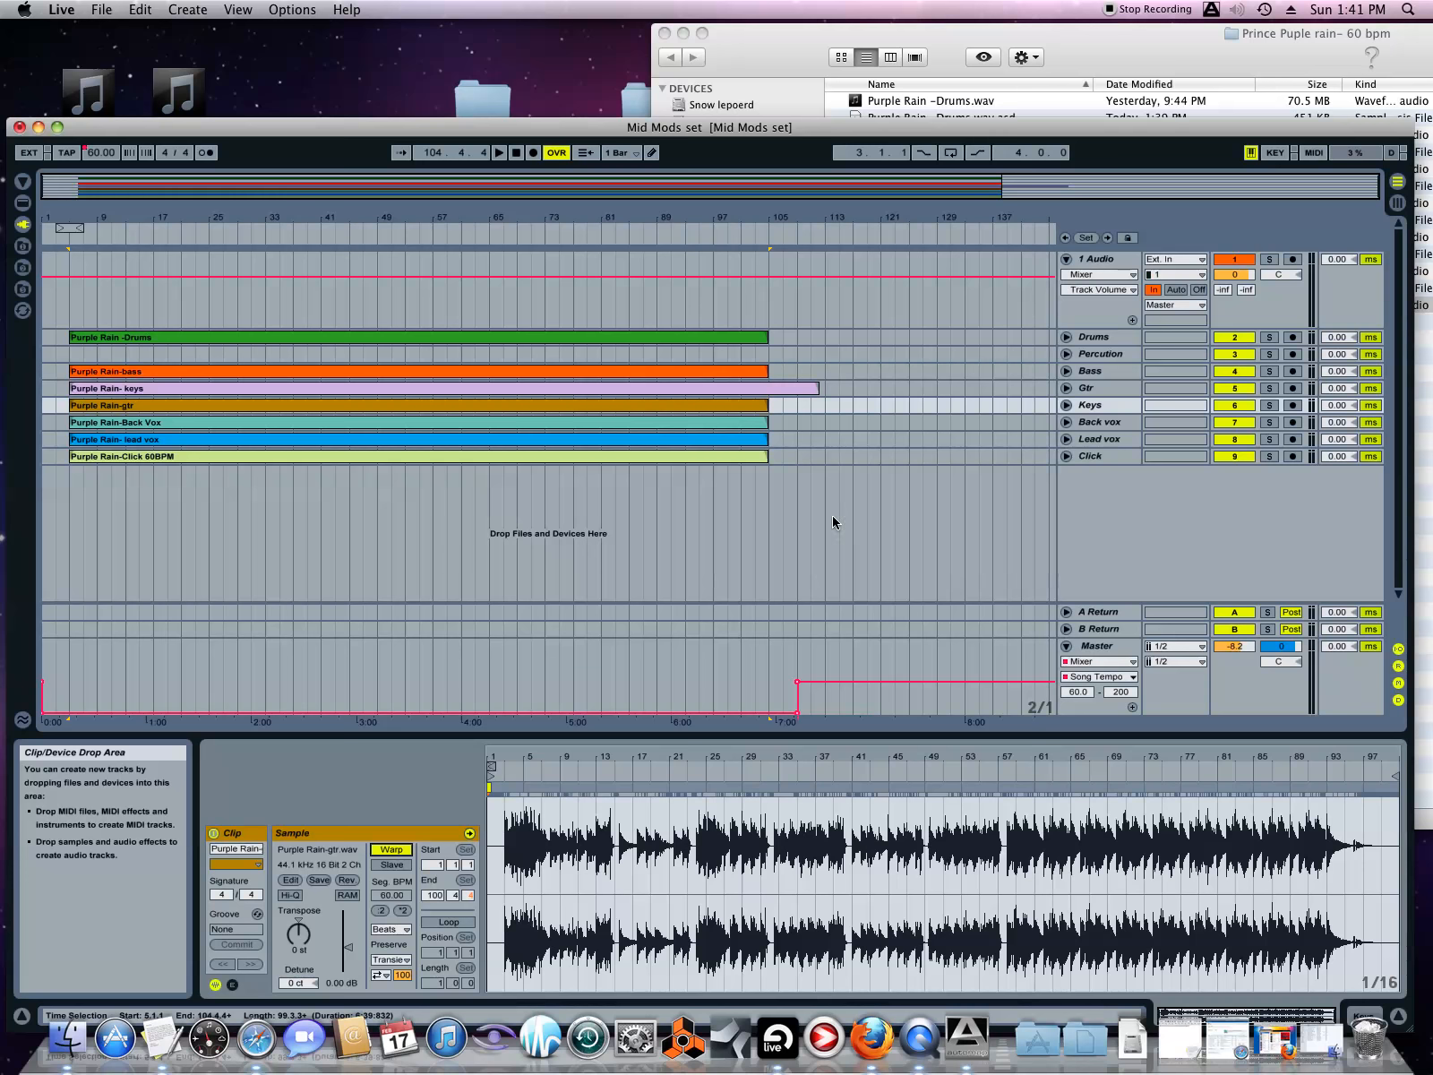
- Turn on Draw Mode and extend the 60 BPM section of the Master's Song Tempo automation to about bar 137
left_click(650, 154)
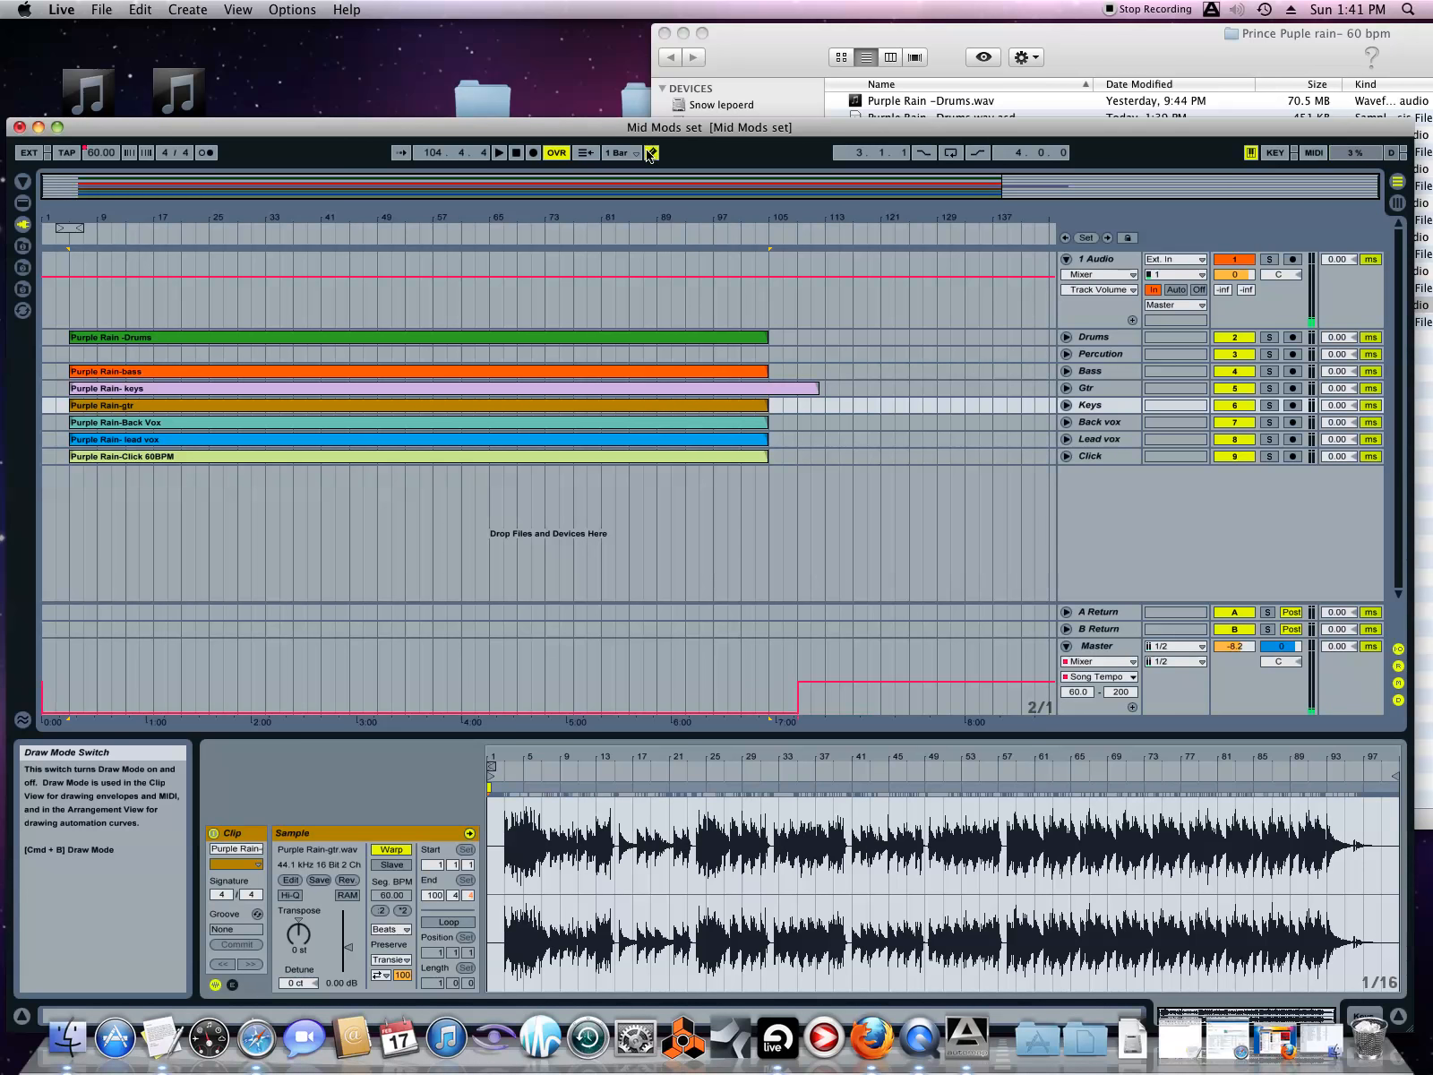
left_click(787, 712)
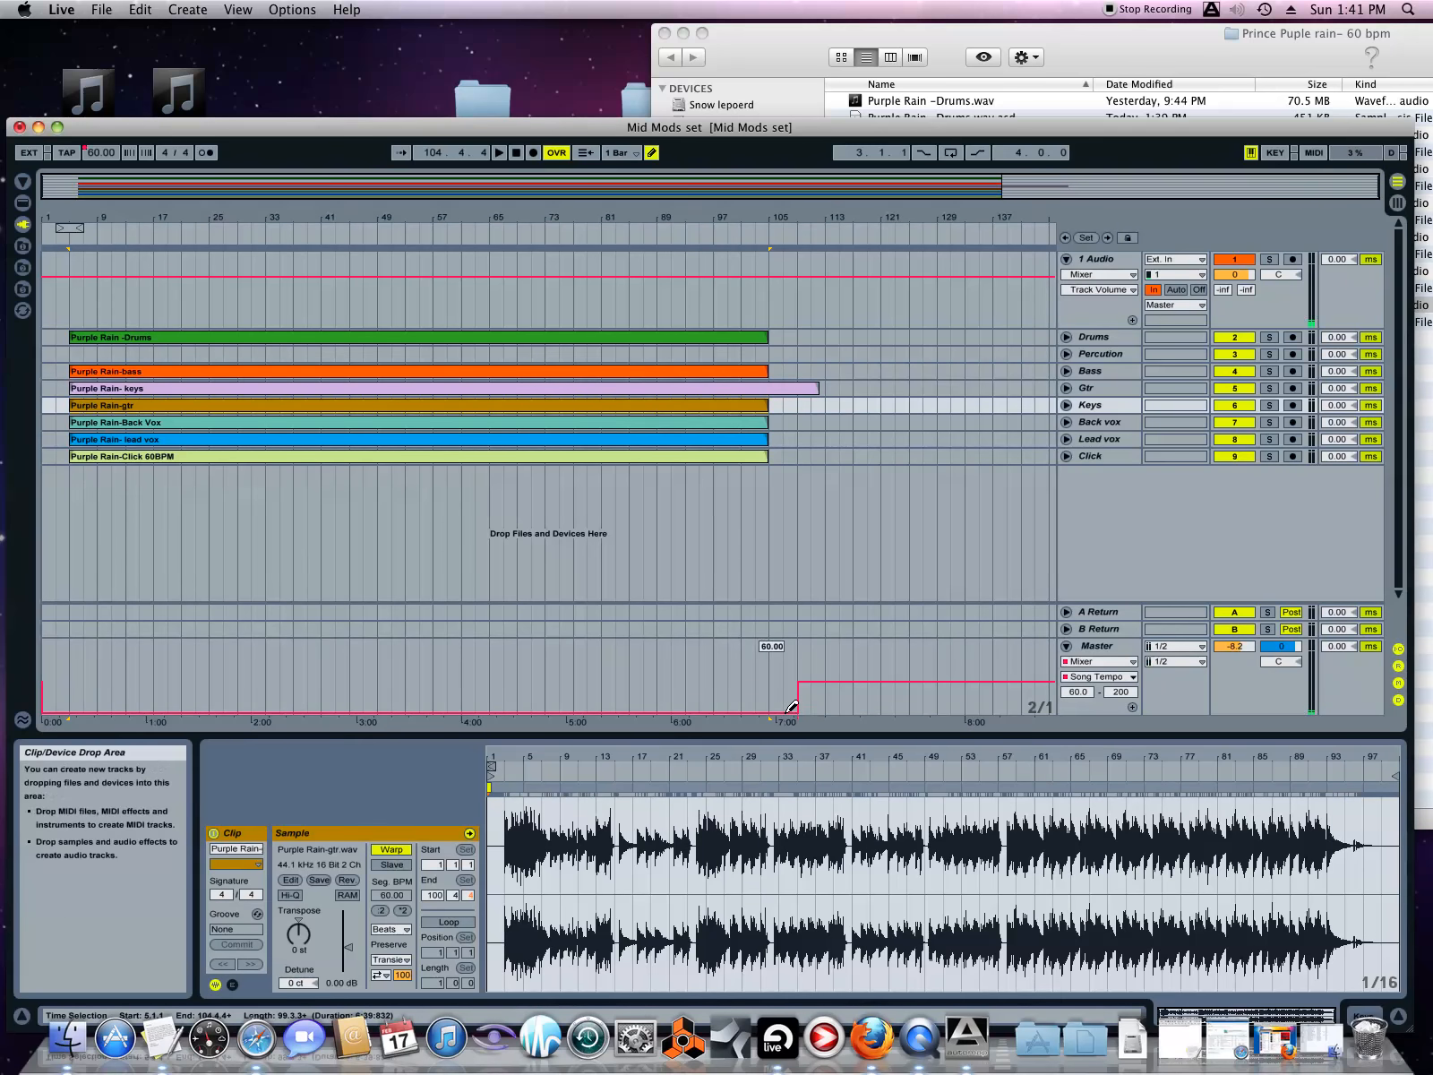
left_click_drag(815, 712, 975, 714)
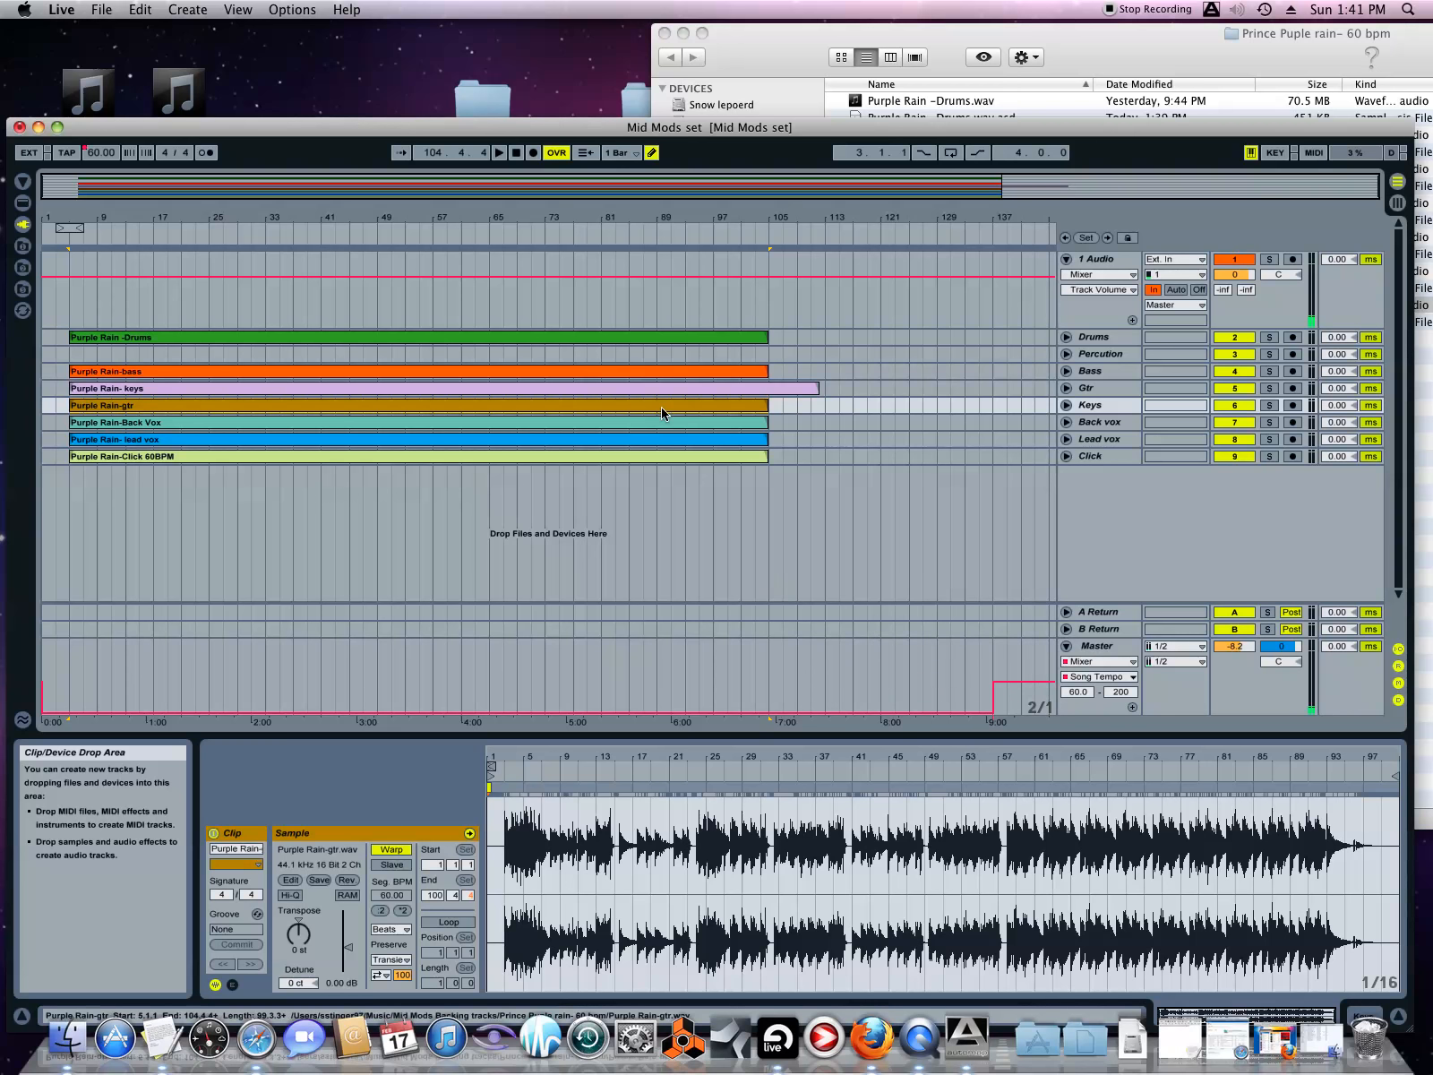
left_click_drag(597, 130, 607, 44)
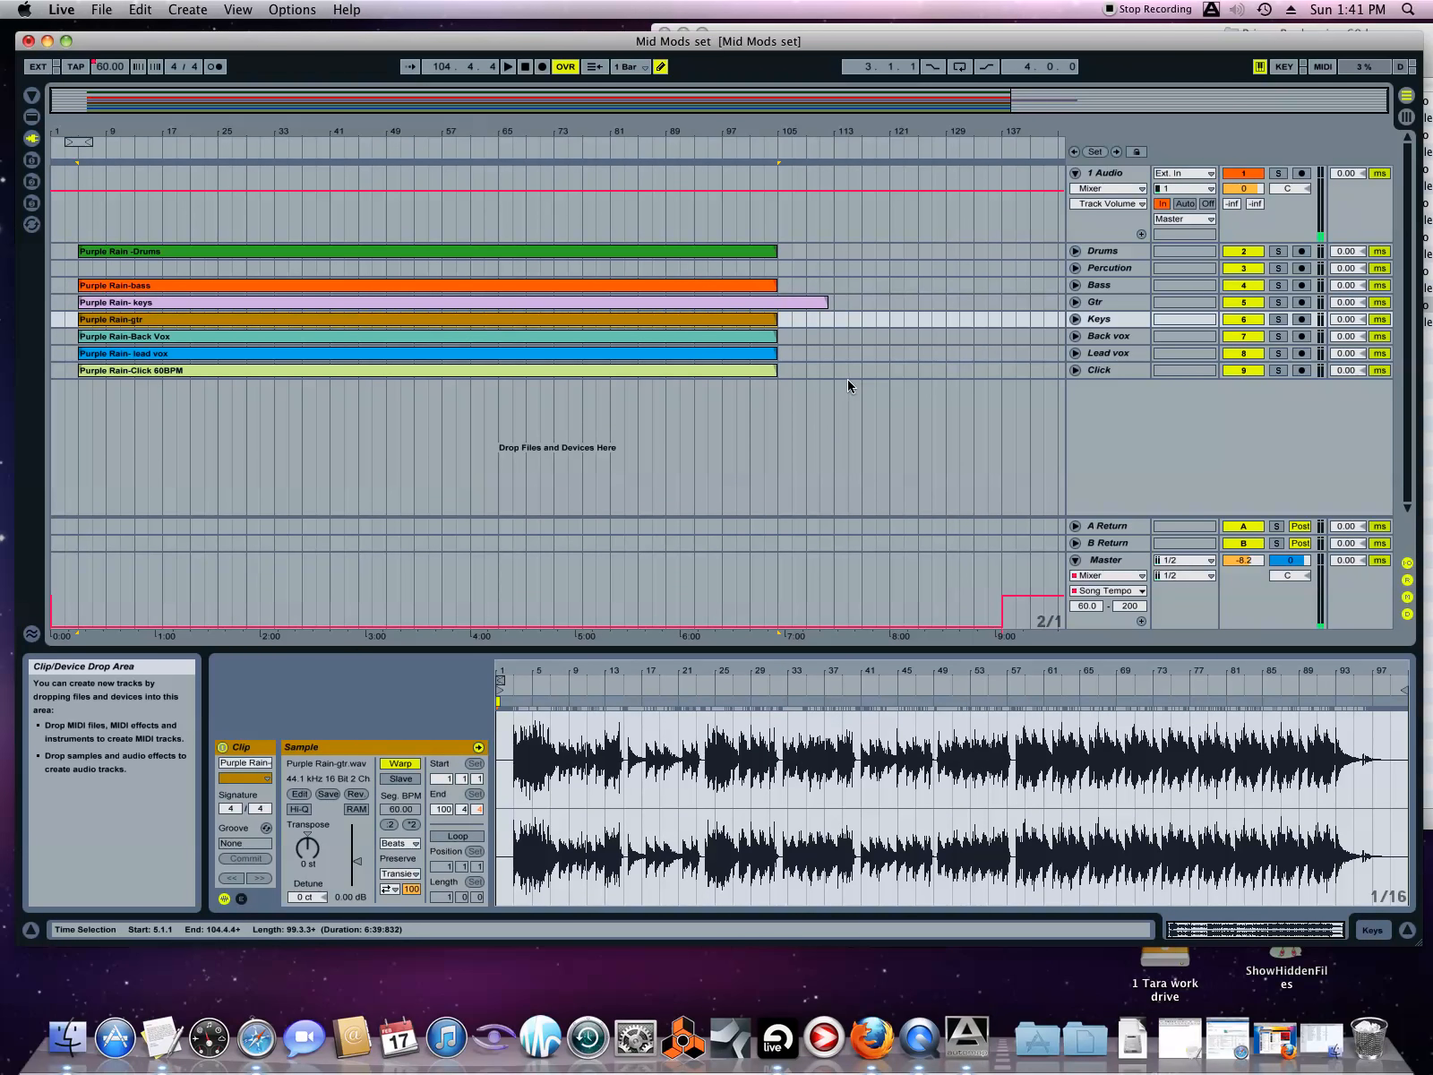
- Go through the Bass, Gtr, Keys, Back vox, Lead vox and Click tracks one by one
left_click(1106, 285)
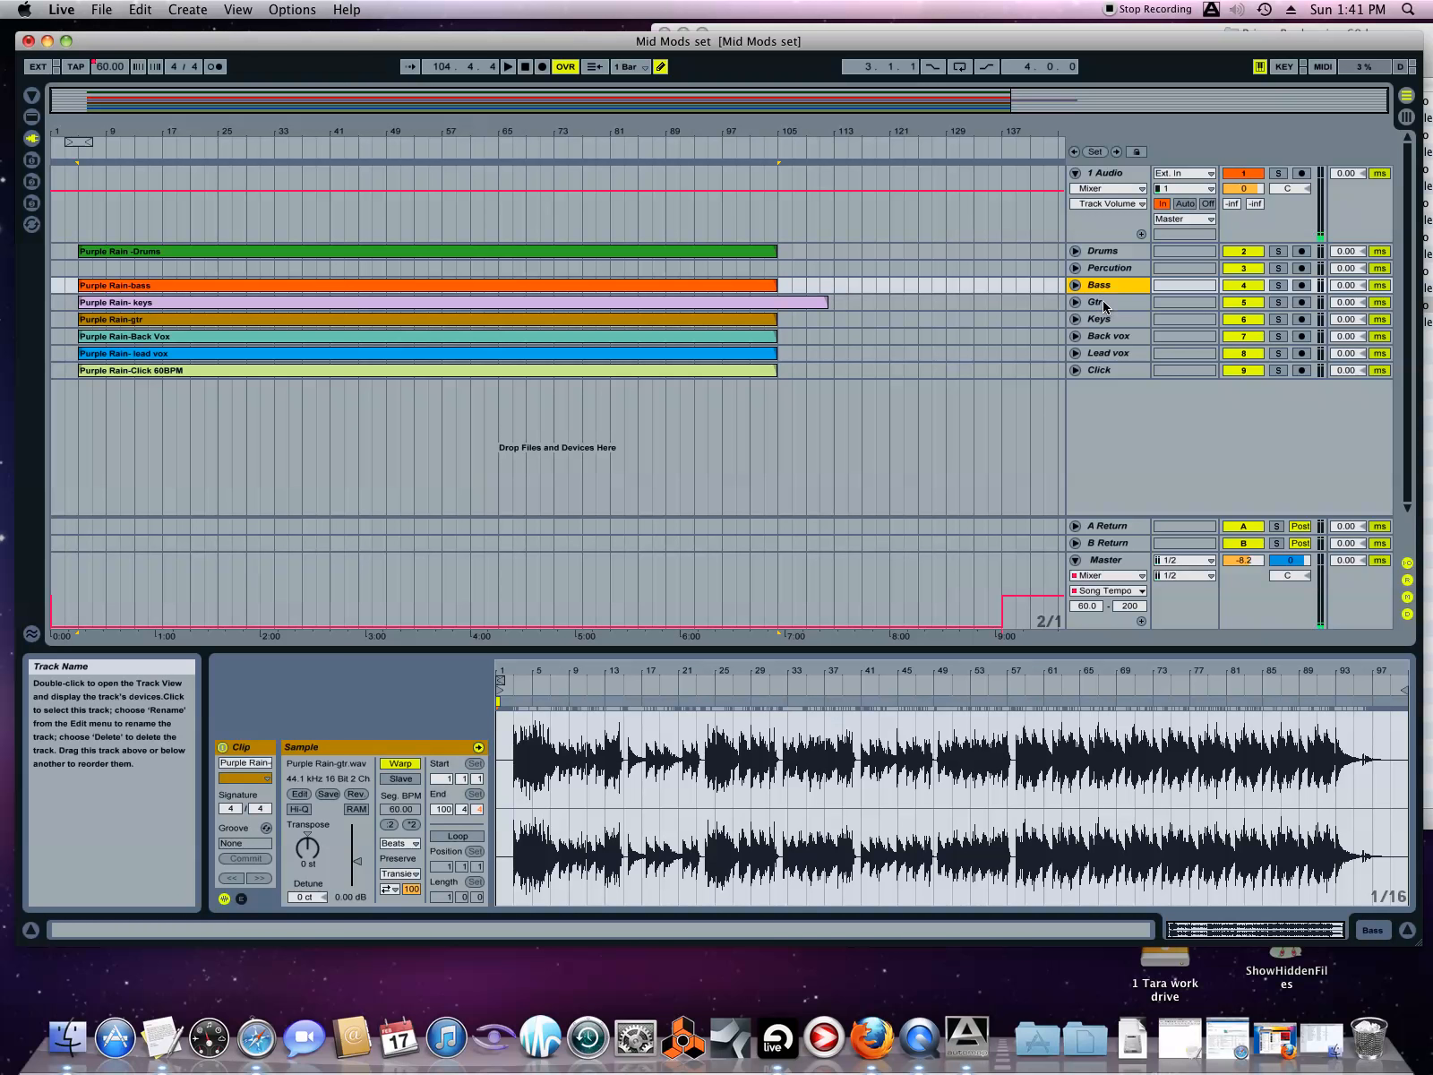
left_click(1104, 306)
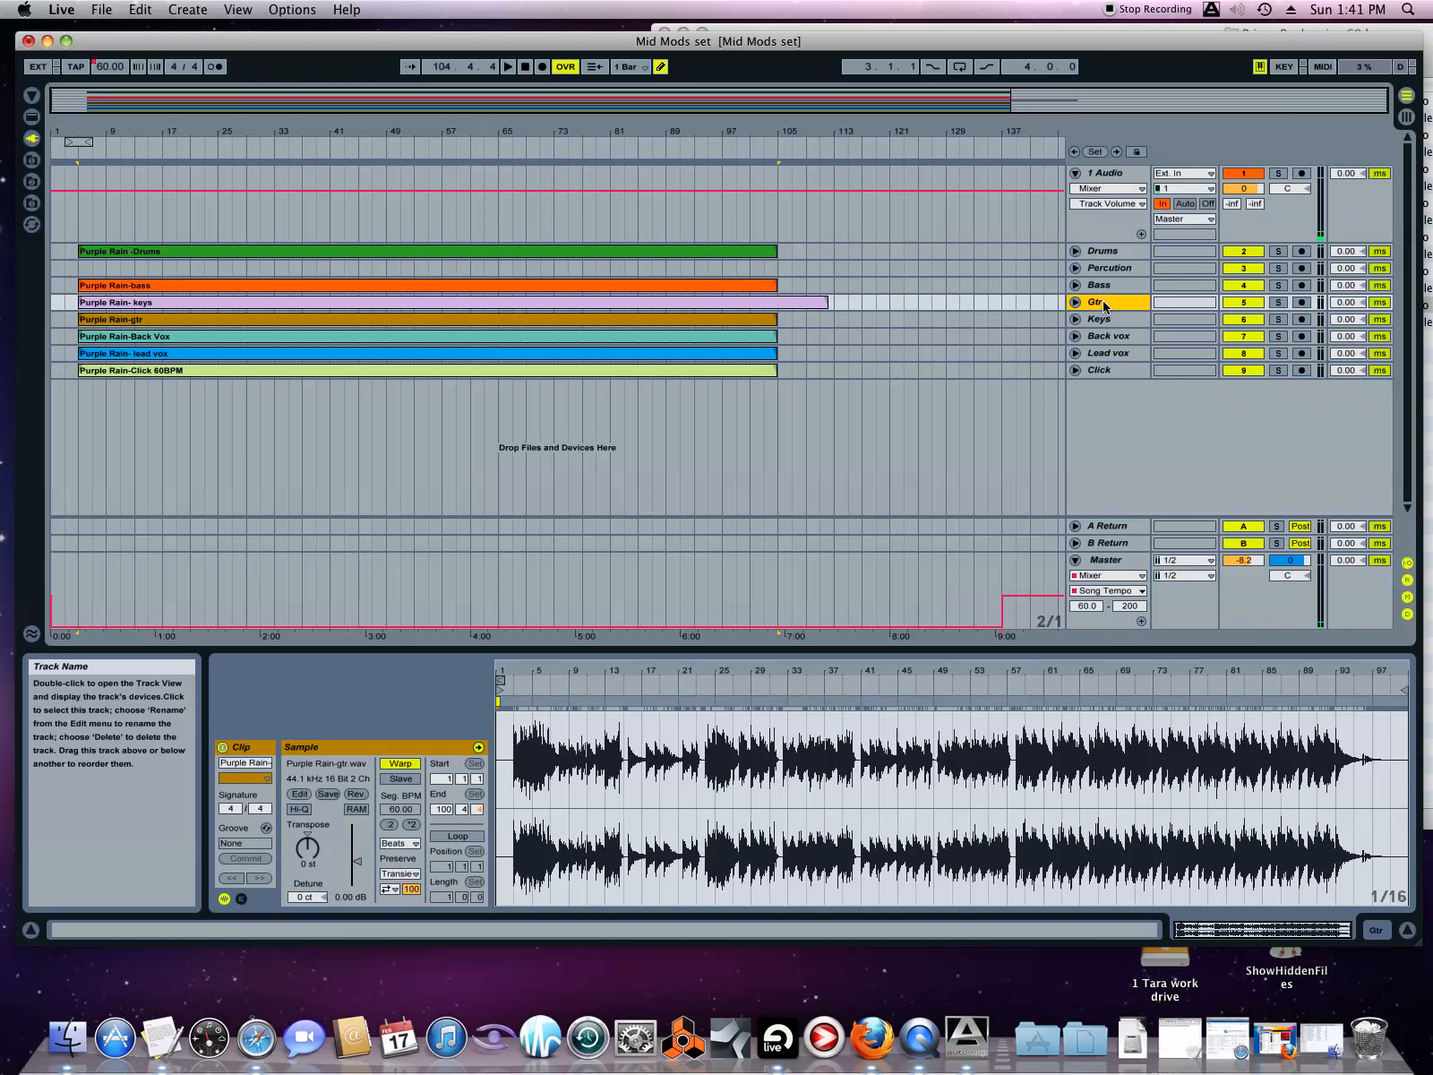
left_click(1103, 321)
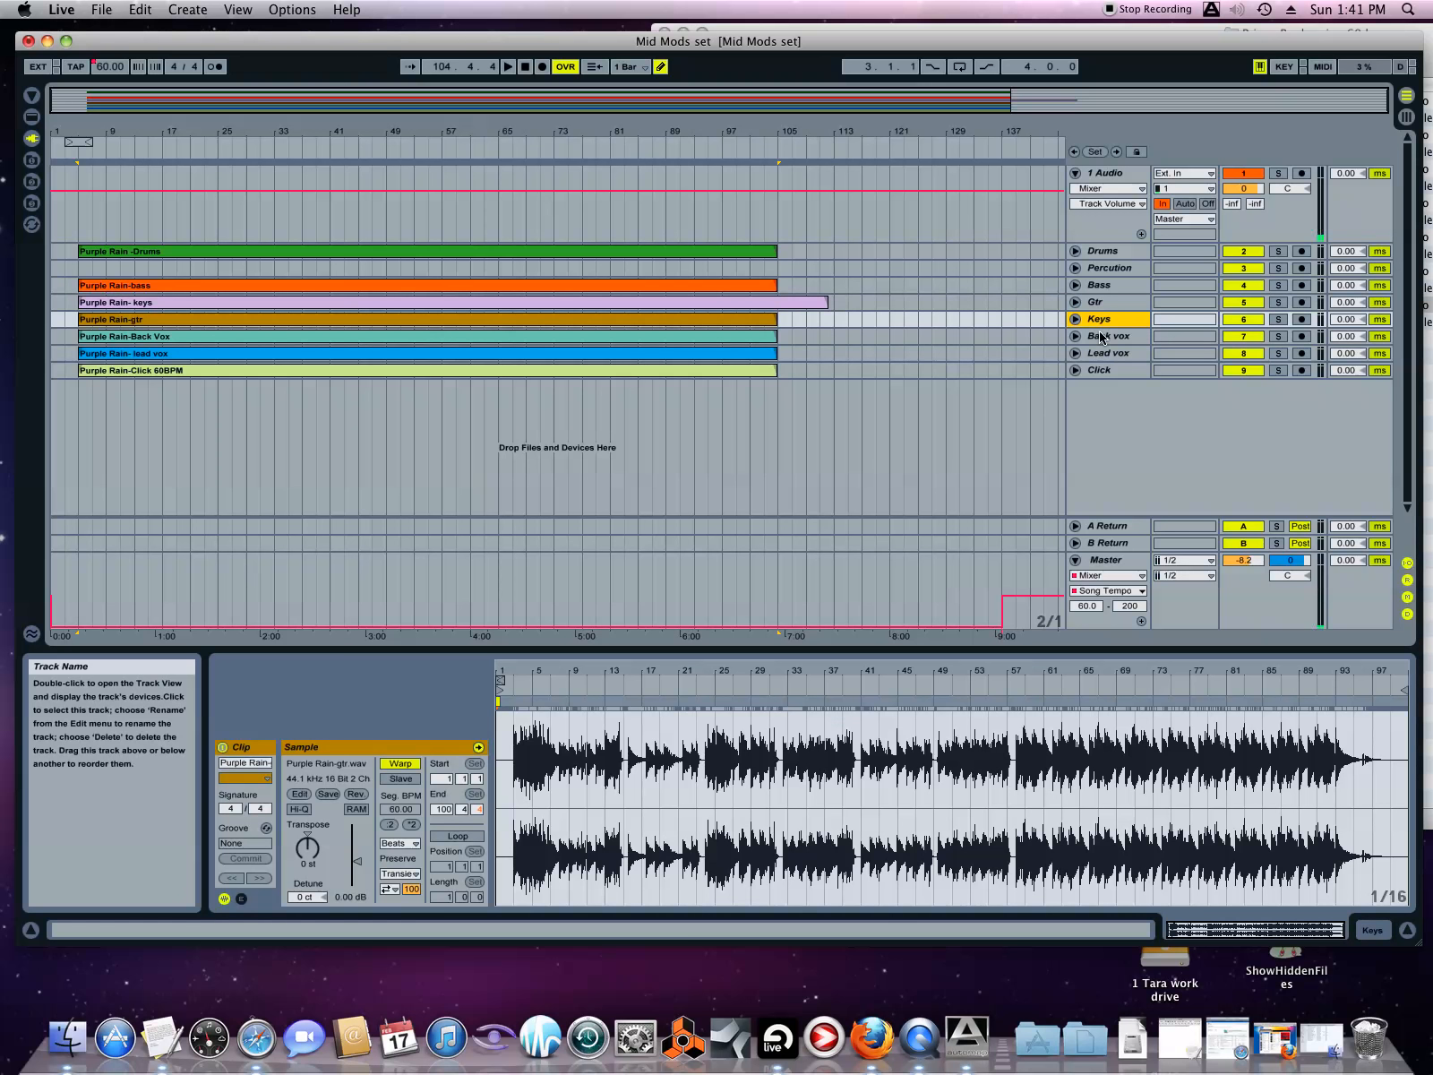
left_click(1102, 337)
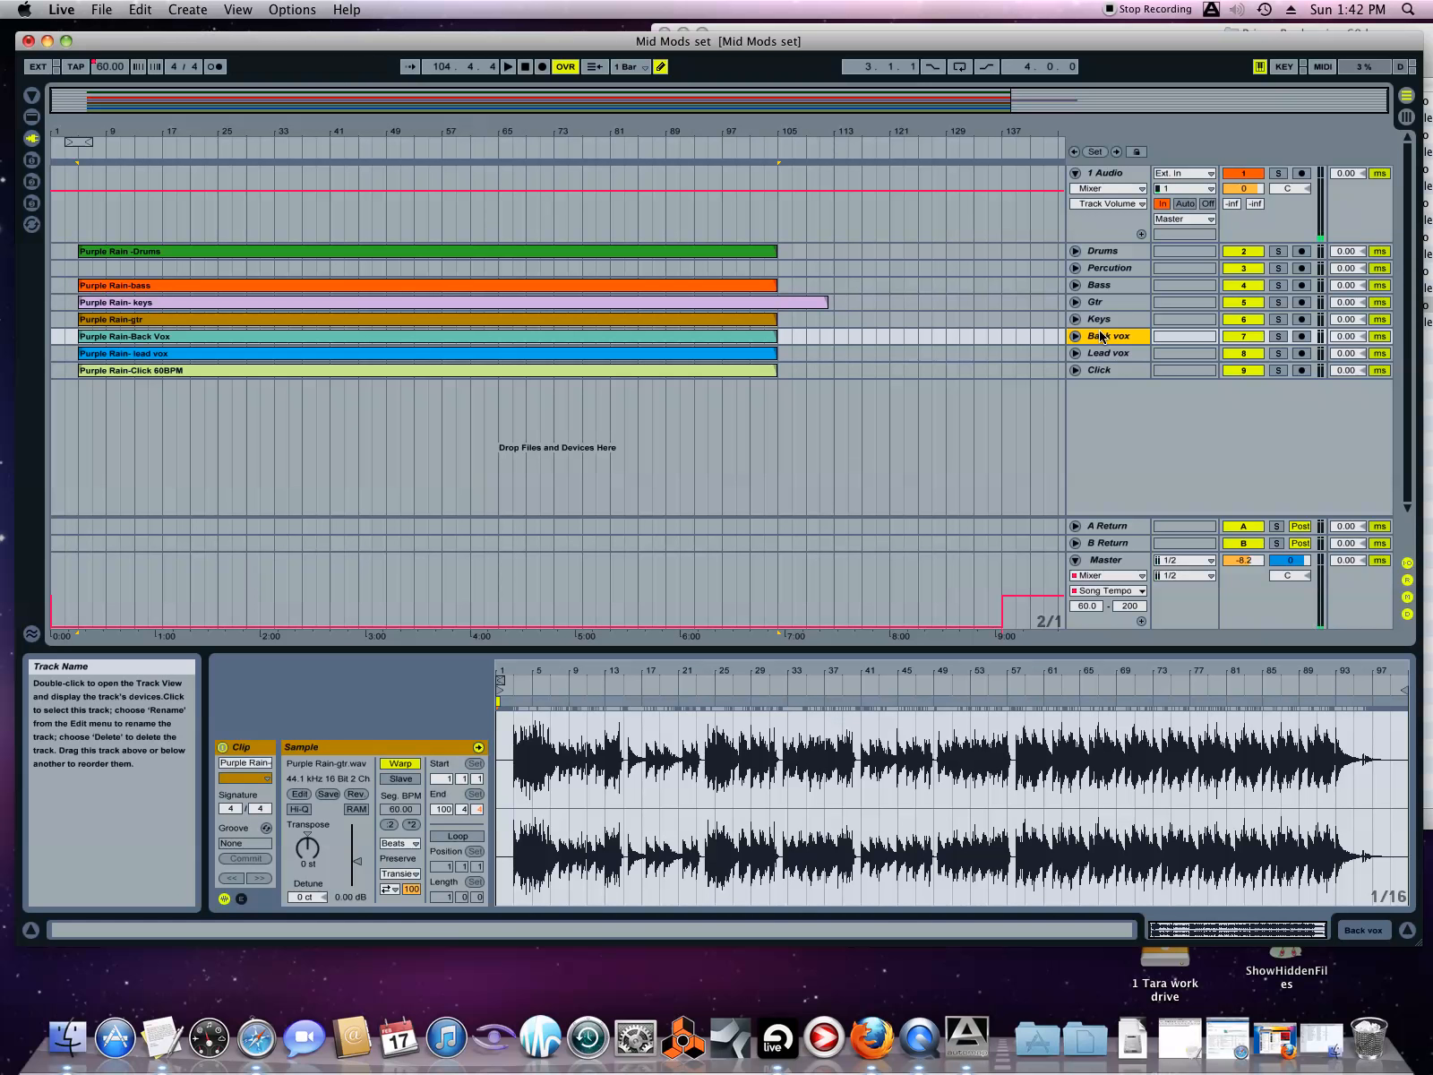
left_click(1096, 354)
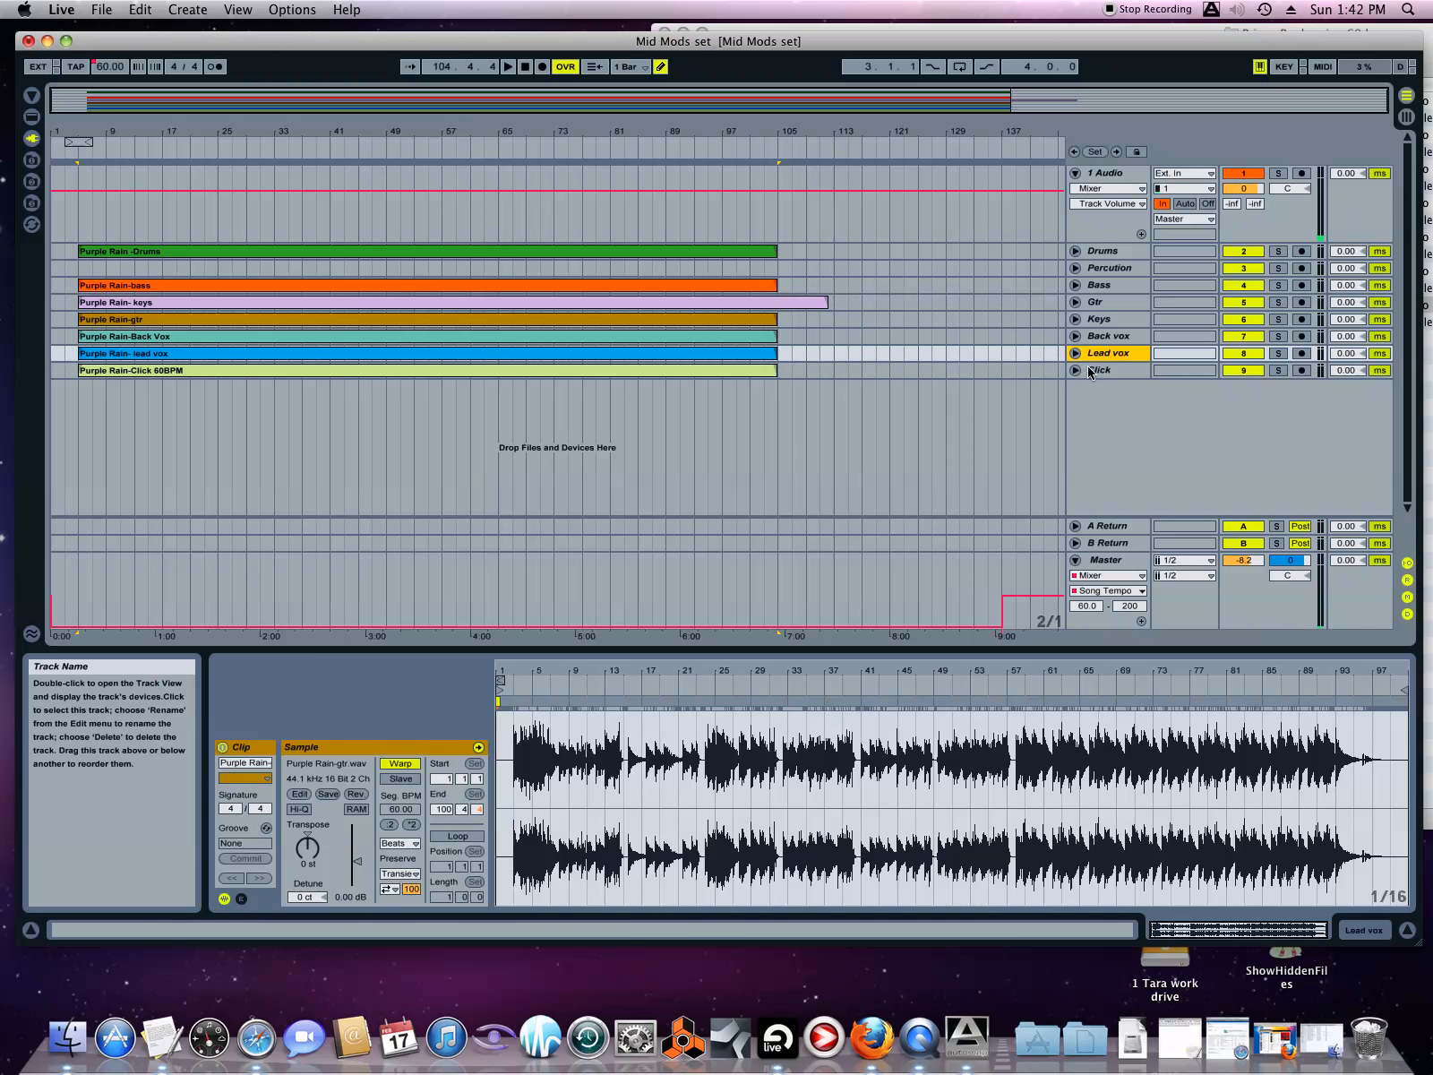
left_click(1091, 373)
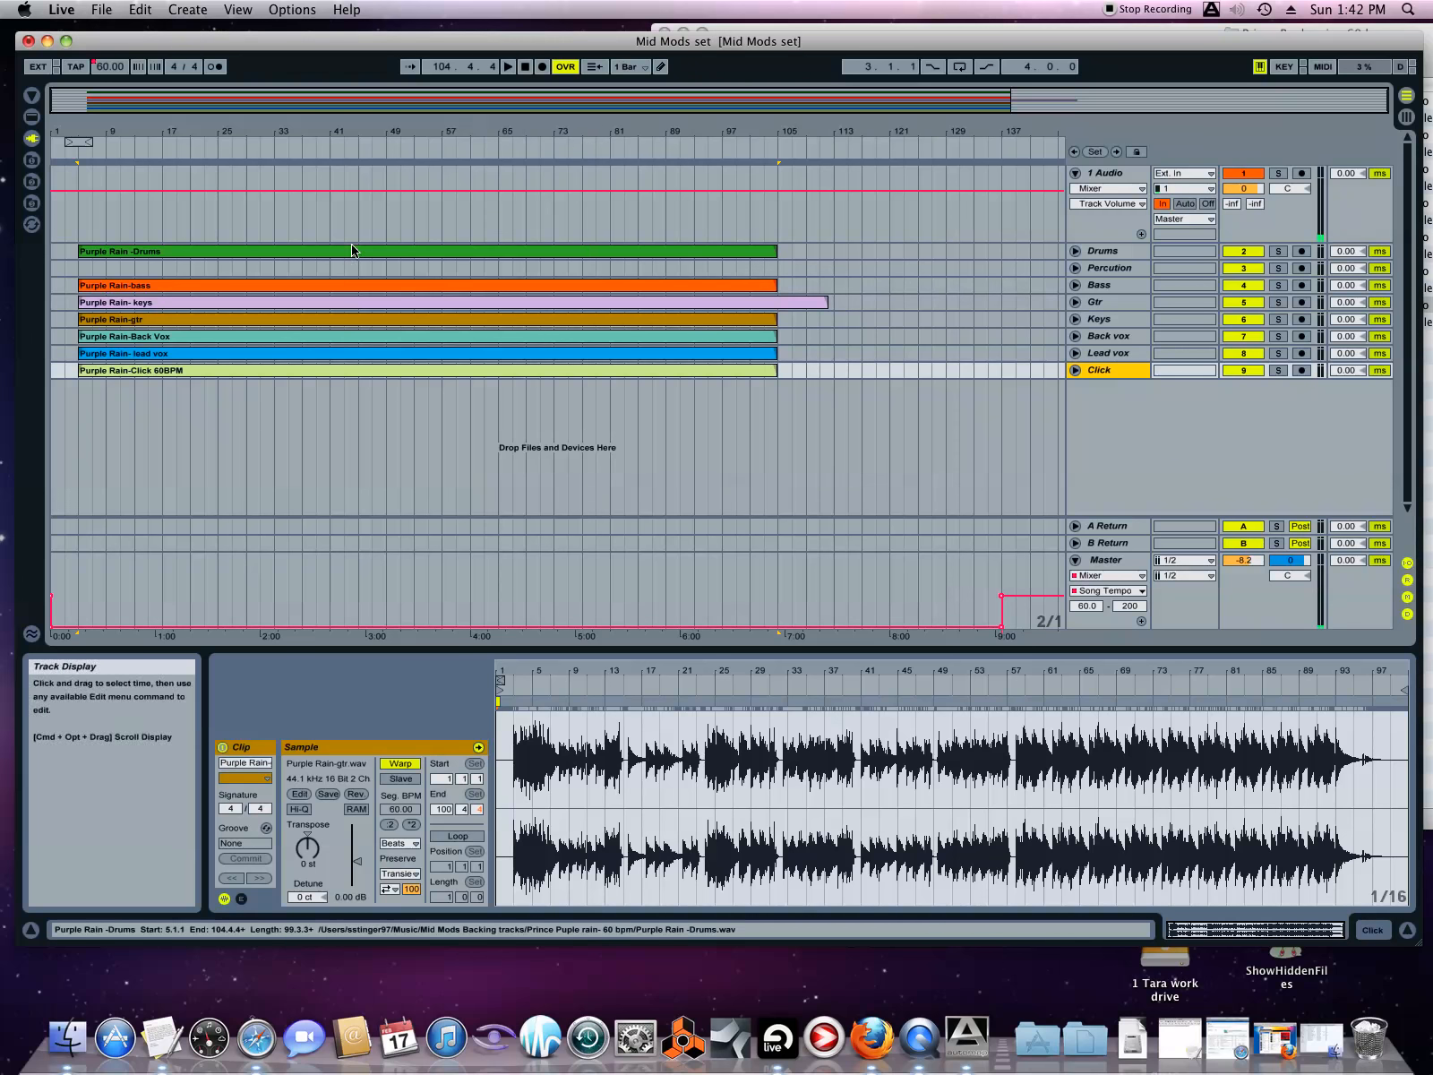
- Shift the drums, bass and guitar clips to staggered later bars, with bass on the Gtr track, and delete the leftover keys clip
left_click_drag(352, 251, 434, 256)
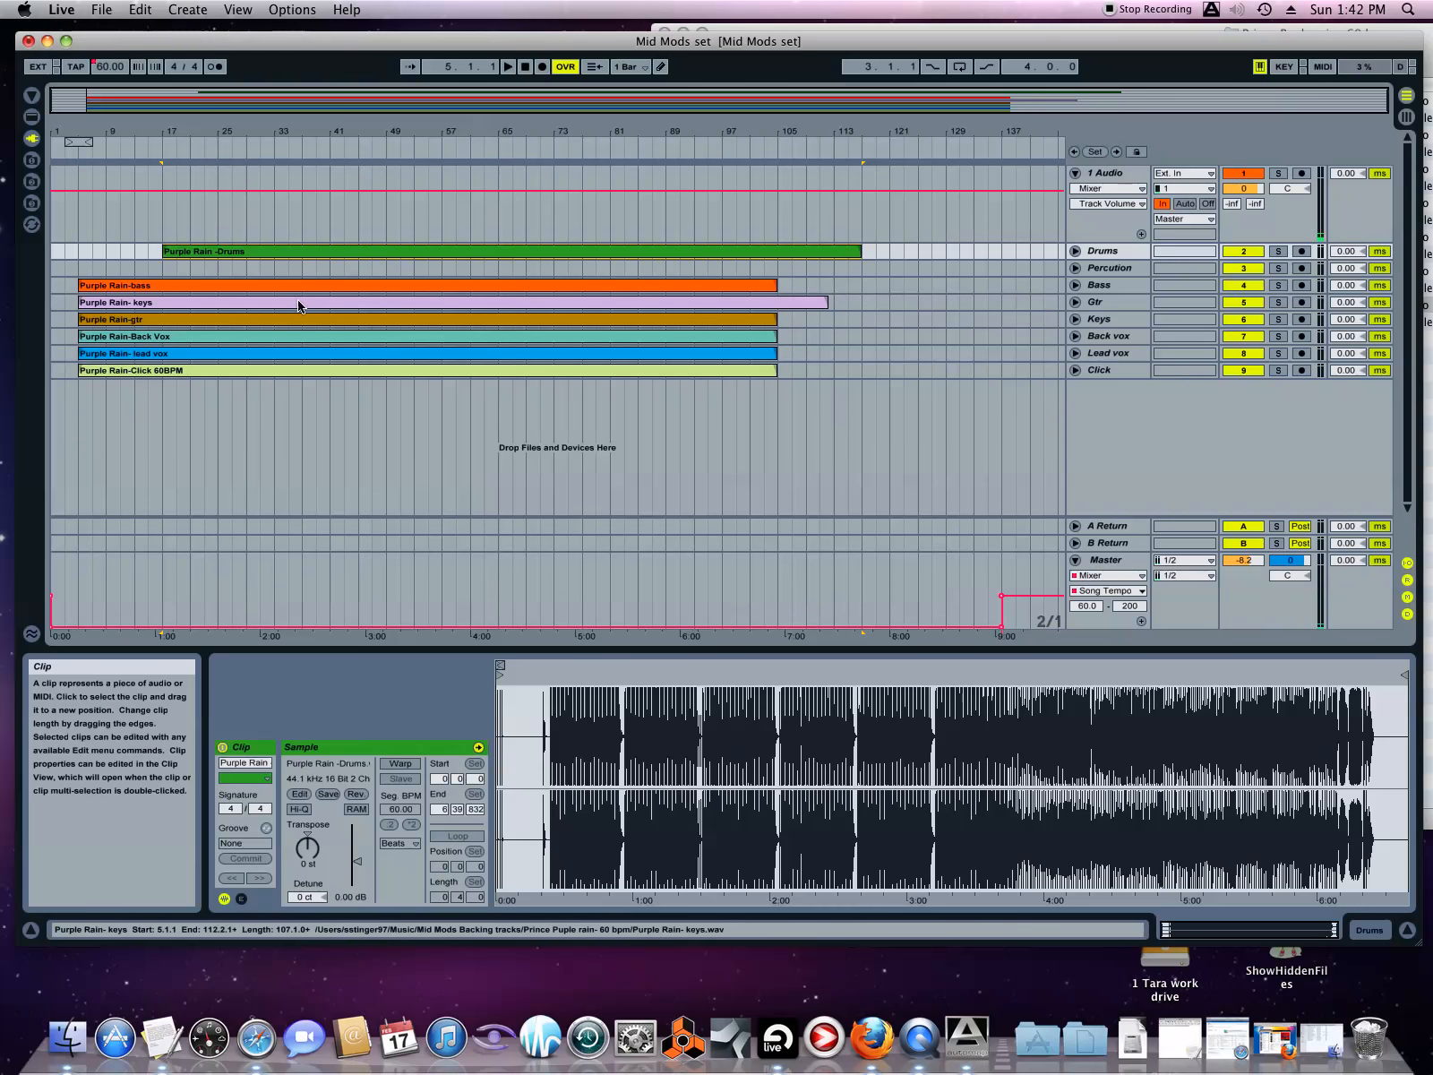
left_click_drag(303, 289, 403, 327)
left_click(318, 321)
left_click(154, 302)
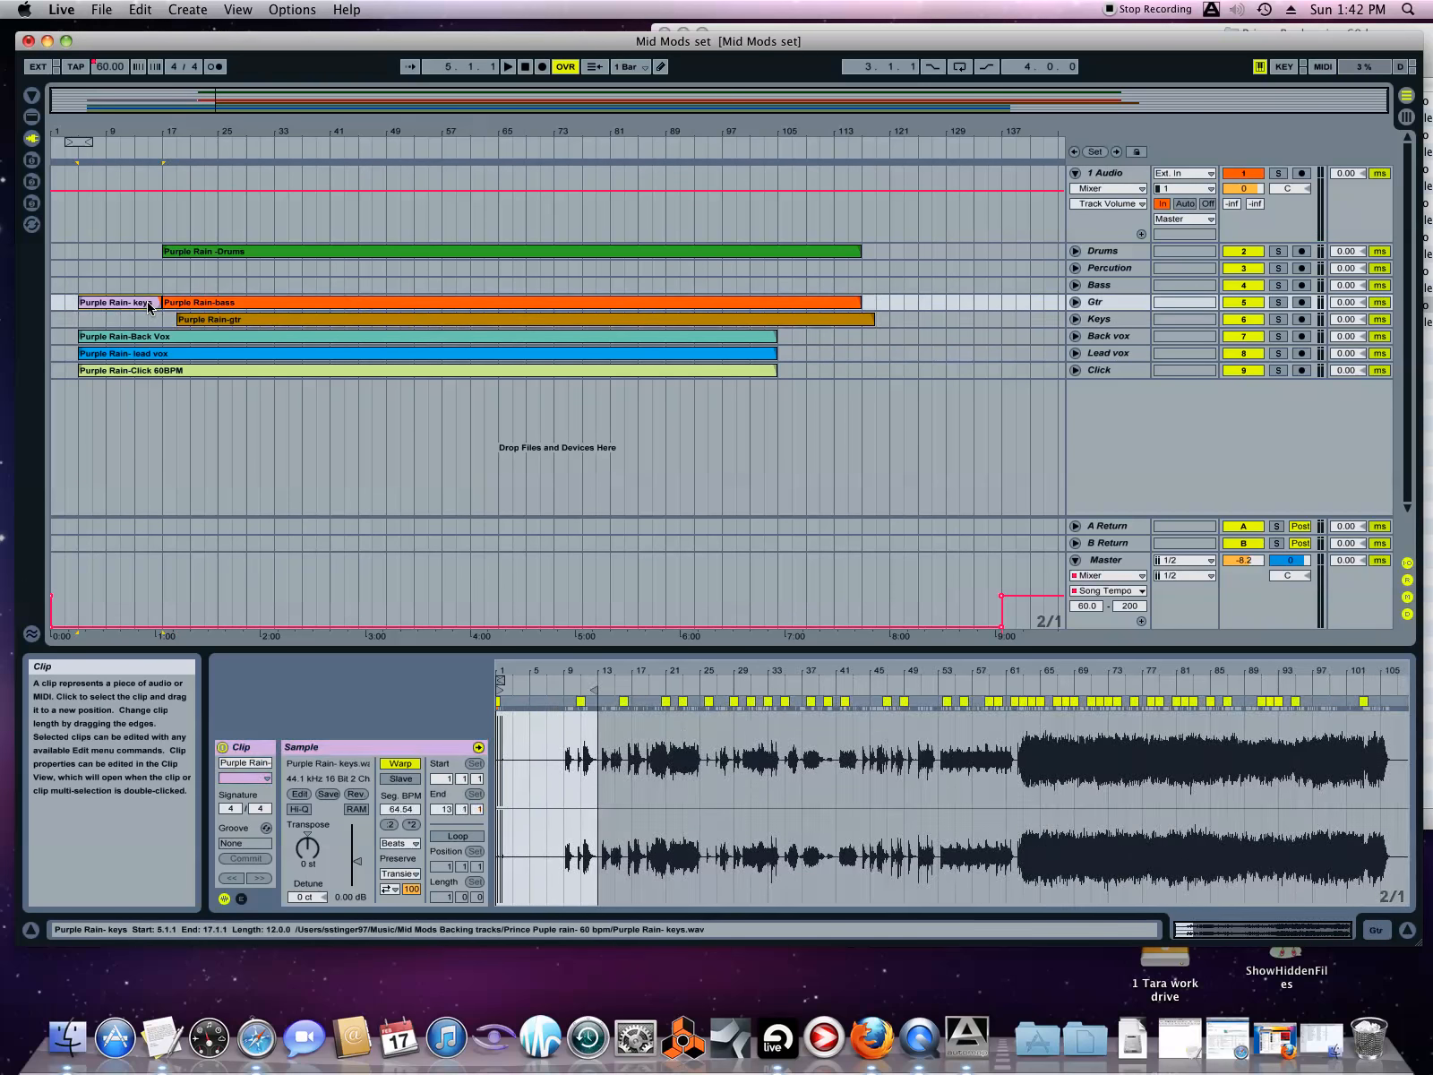
key("Delete")
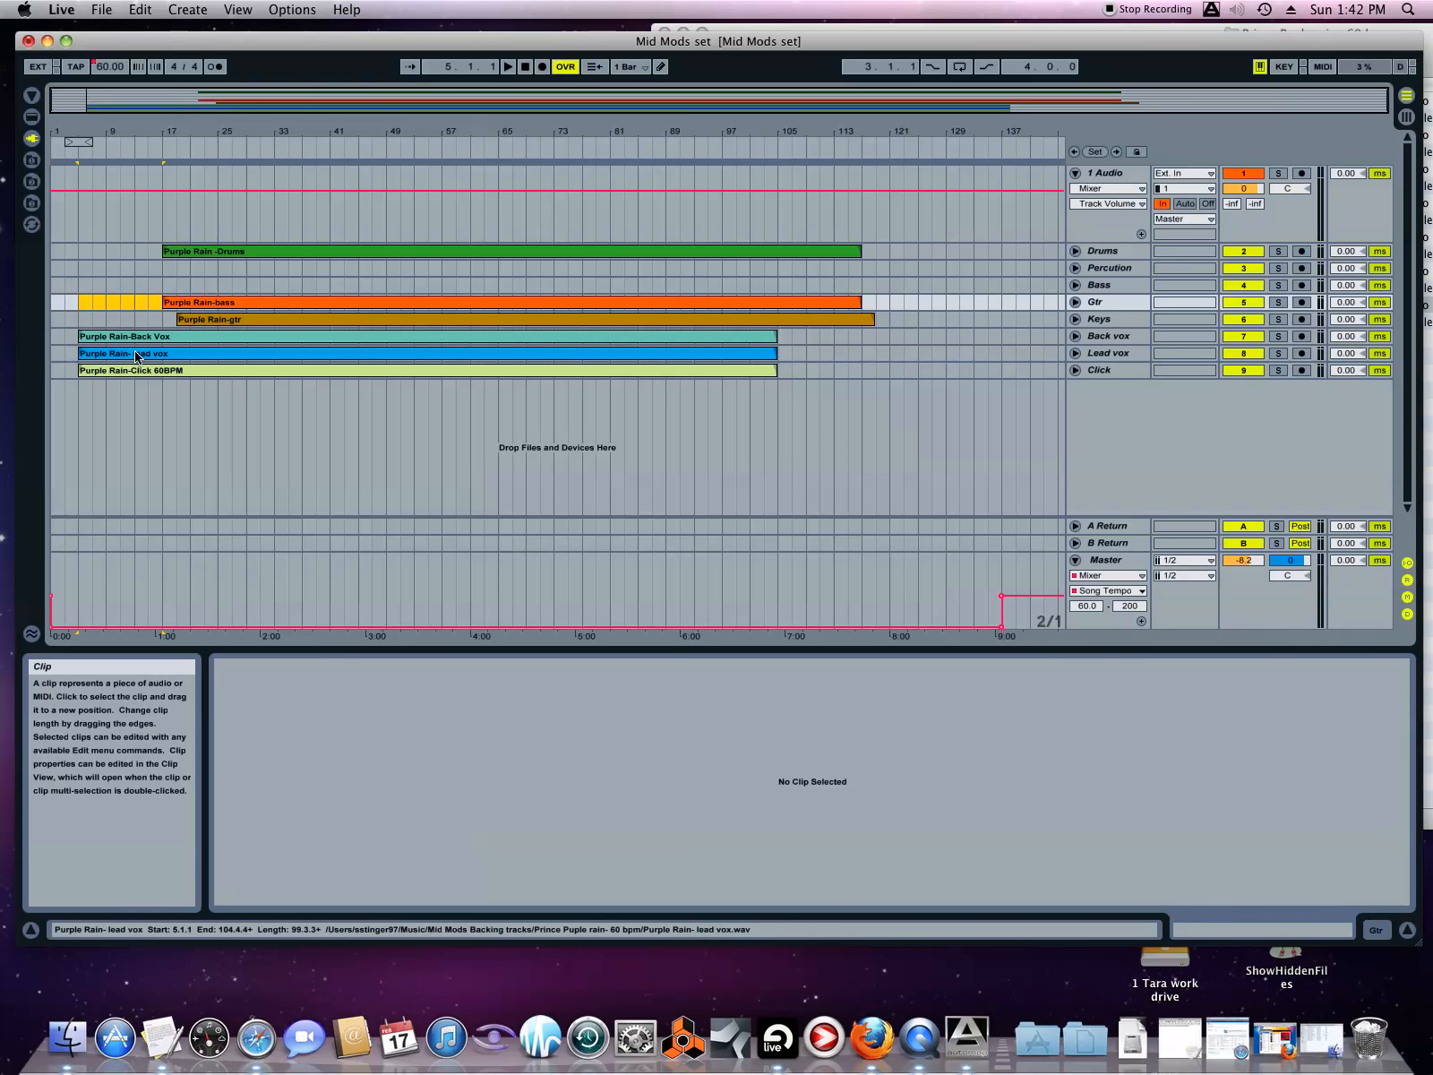
- Shift the back vocal clip to bar 17, undo the misplaced lead vocal drop, and put the lead vocal and click clips at bar 13
left_click_drag(121, 337, 208, 378)
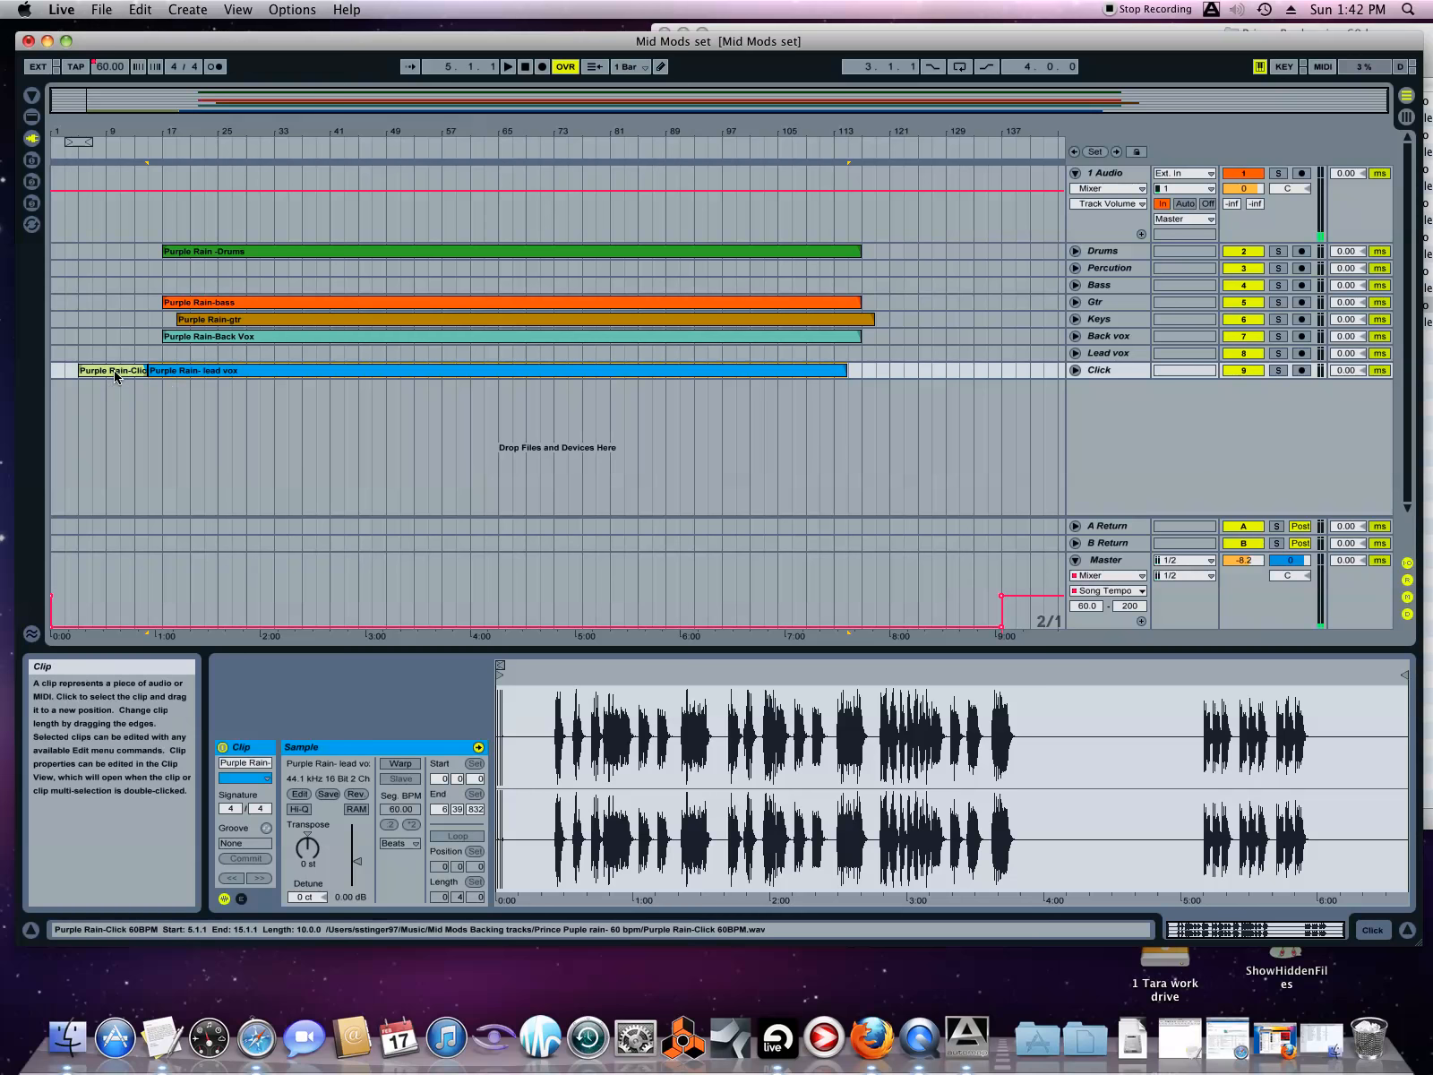
left_click(139, 9)
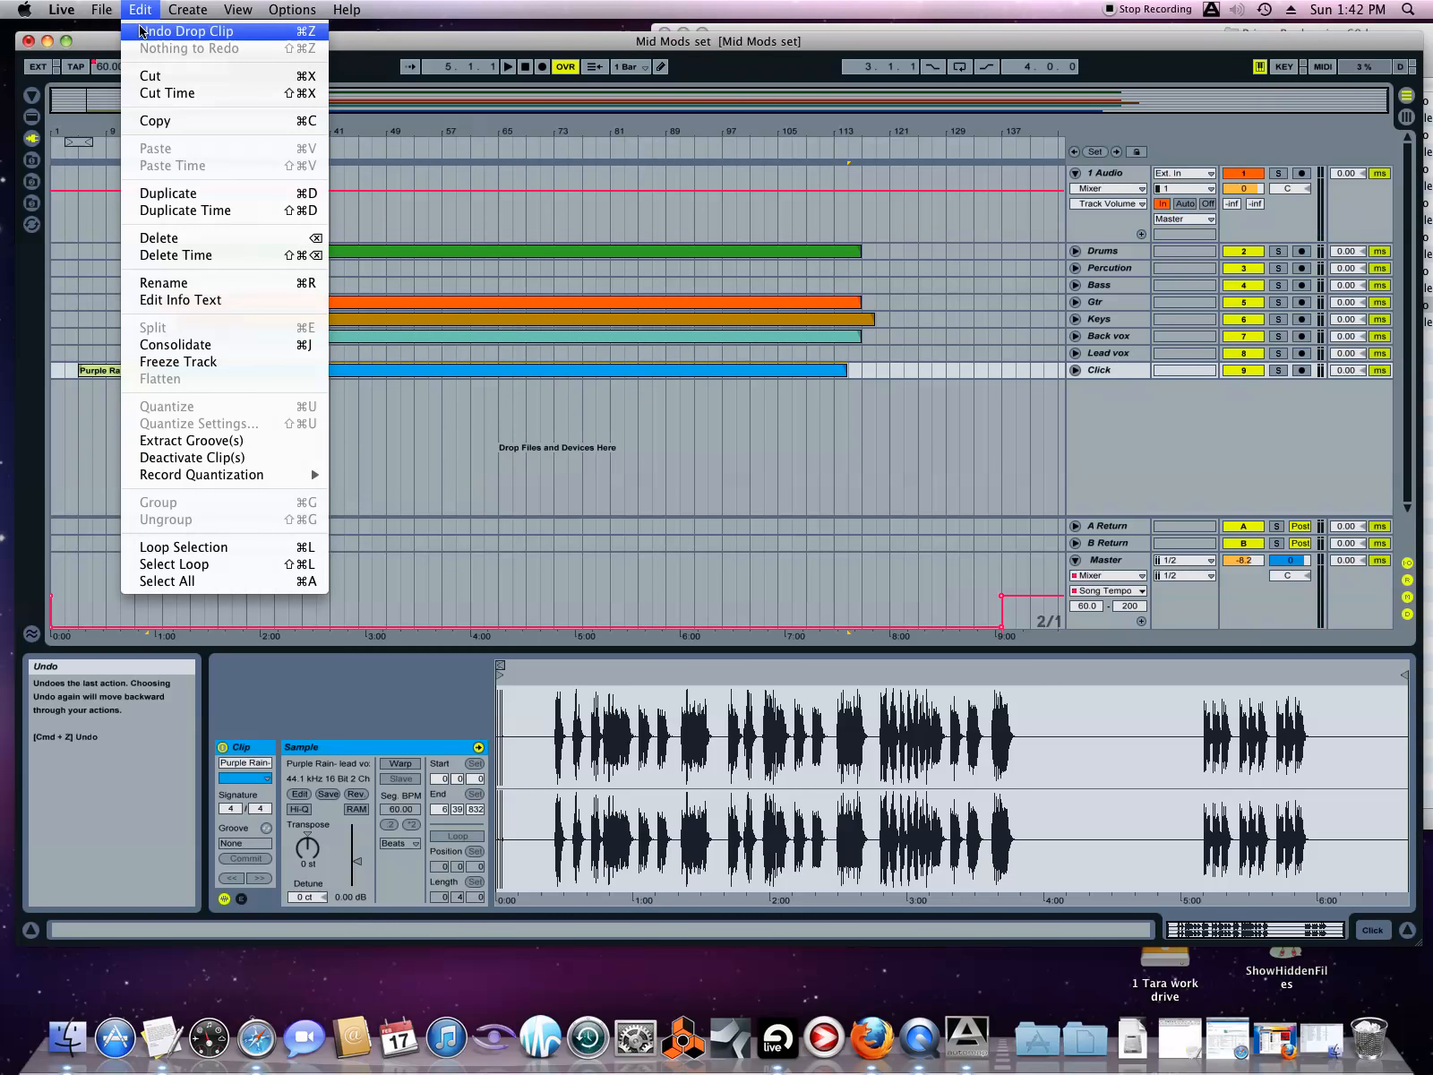
left_click(179, 28)
left_click_drag(135, 371, 178, 358)
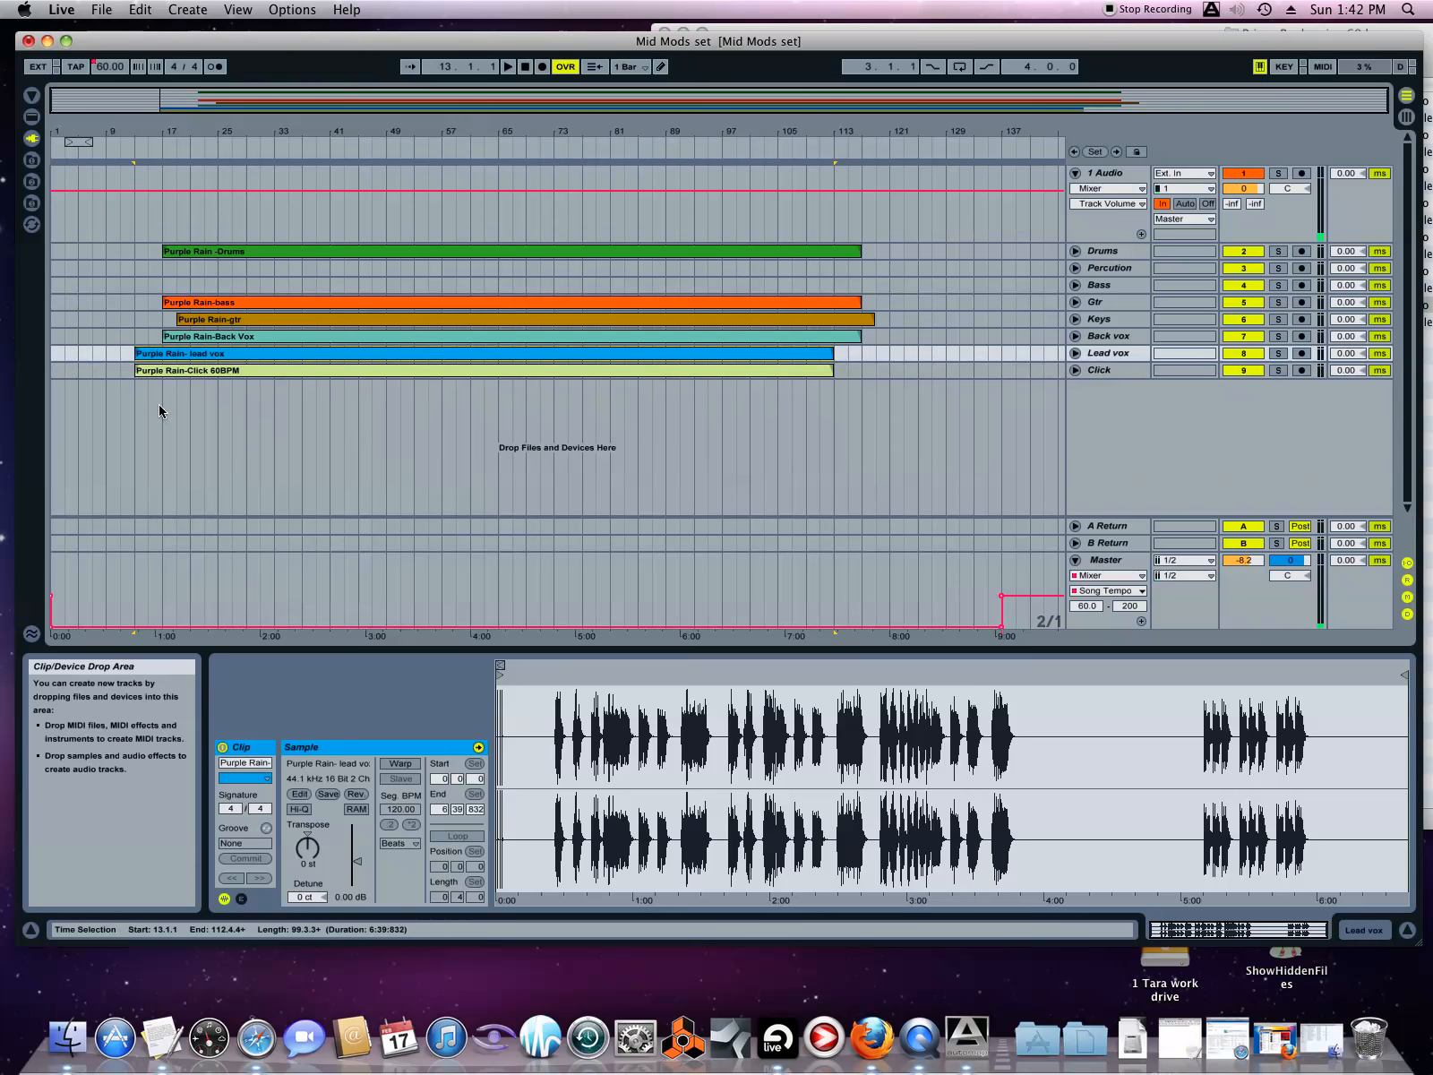
- Turn off the arrangement grid and select the staggered vocal, bass and drums clips in turn
right_click(159, 411)
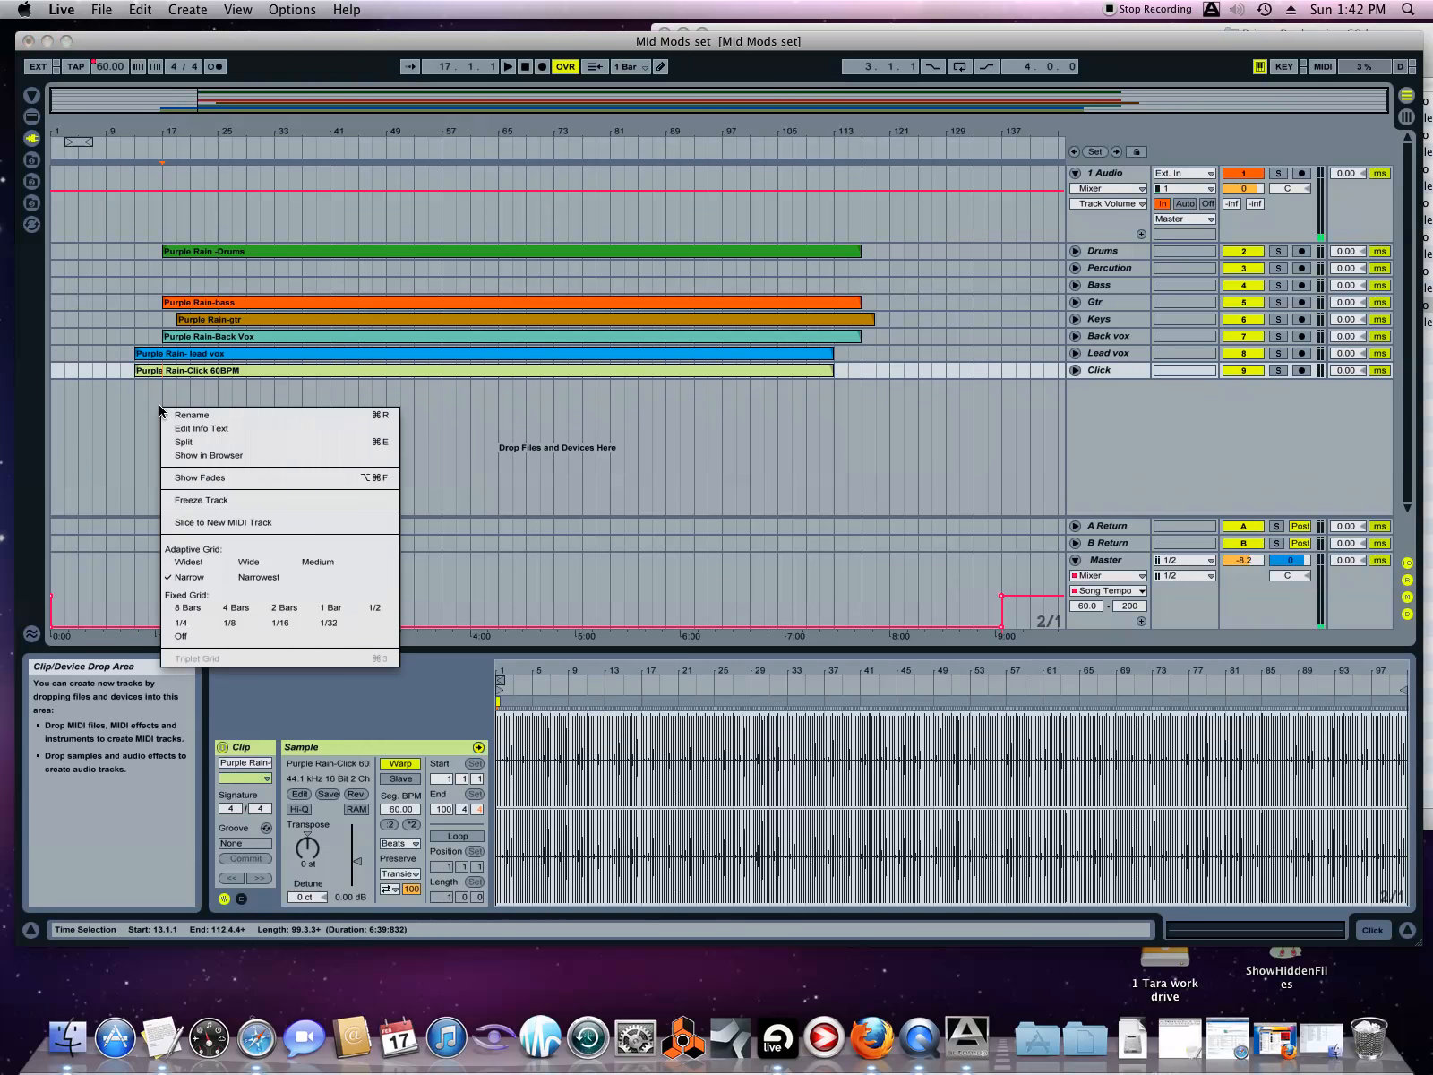
left_click(182, 637)
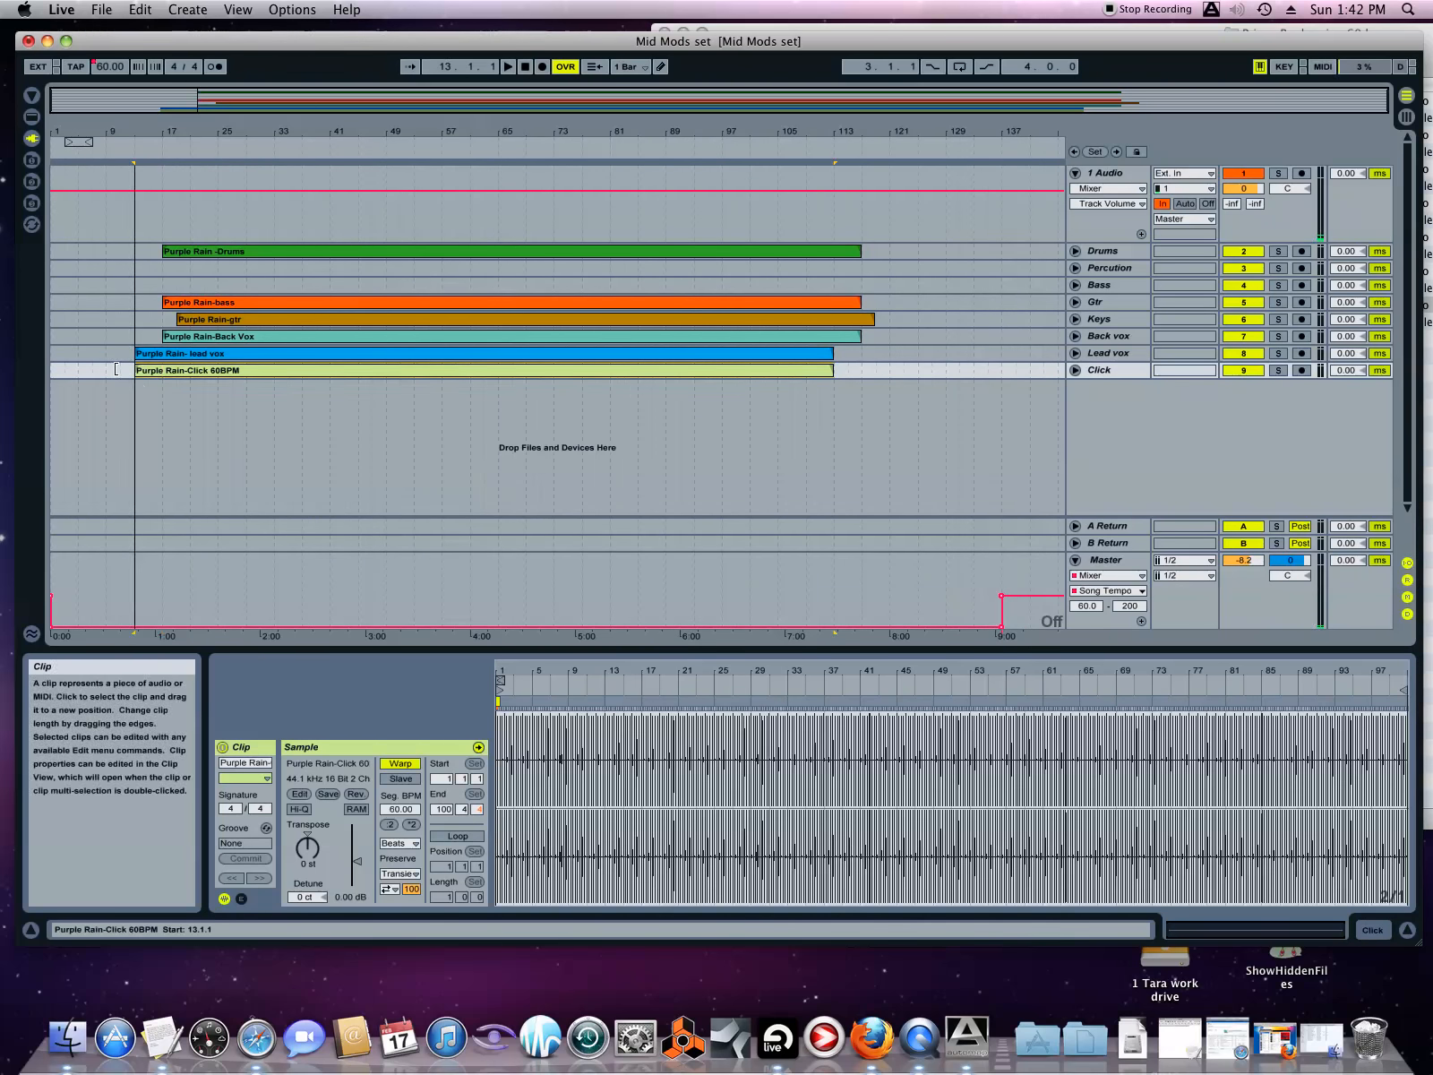
left_click(60, 355)
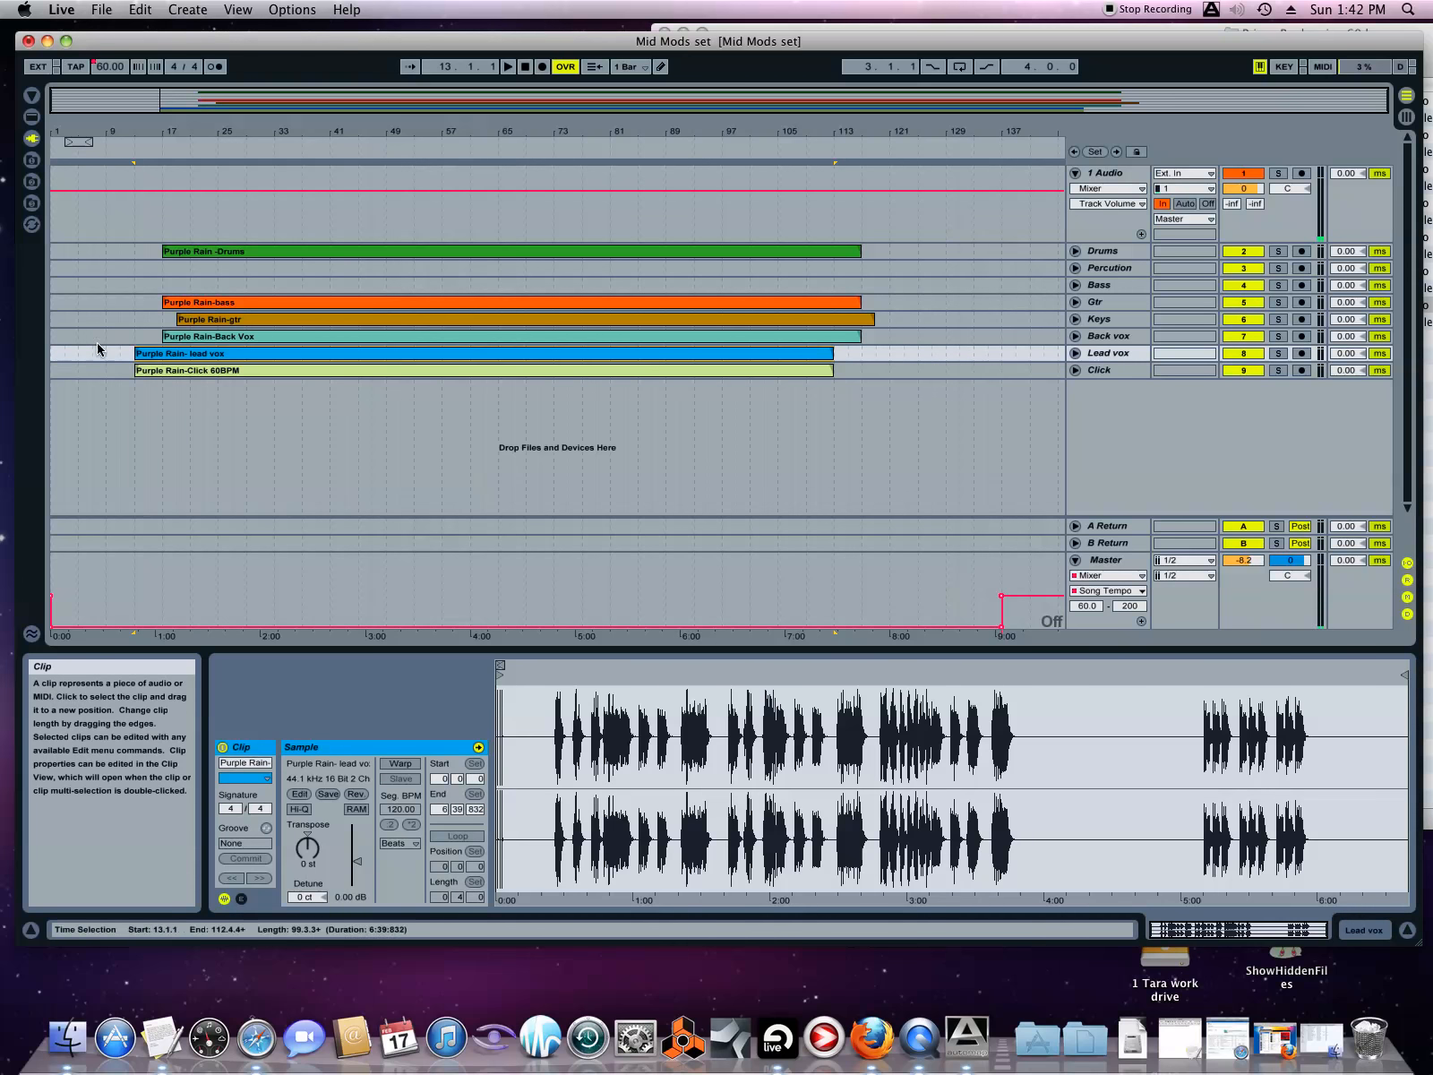
left_click(164, 337)
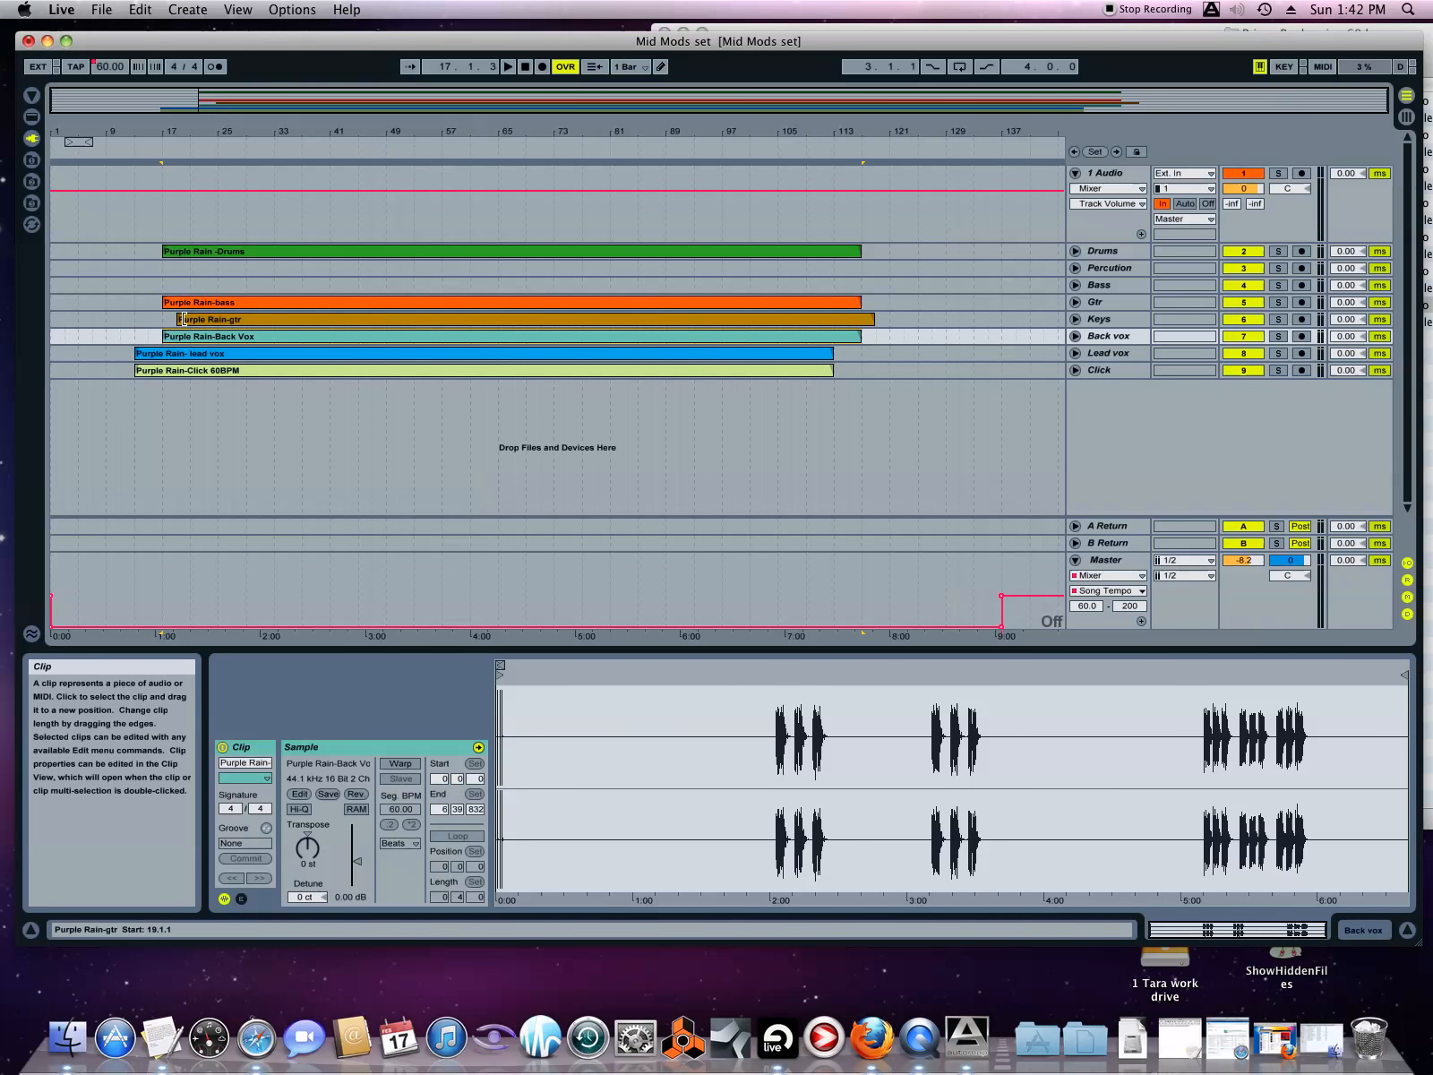
left_click(127, 315)
left_click(121, 302)
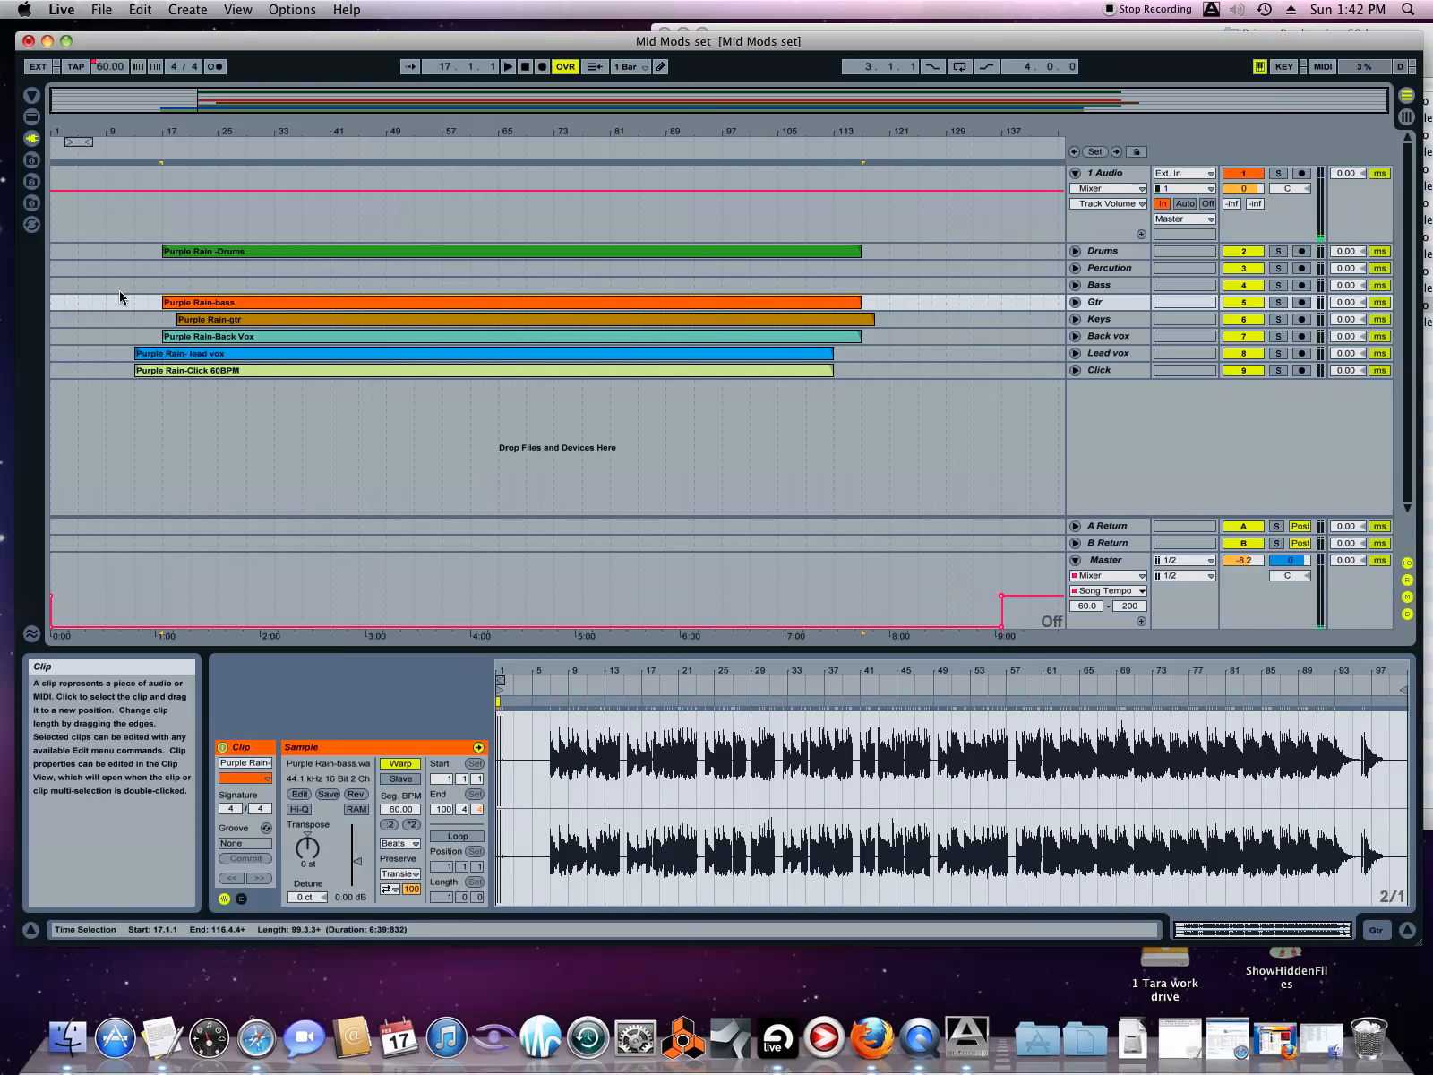
left_click(160, 252)
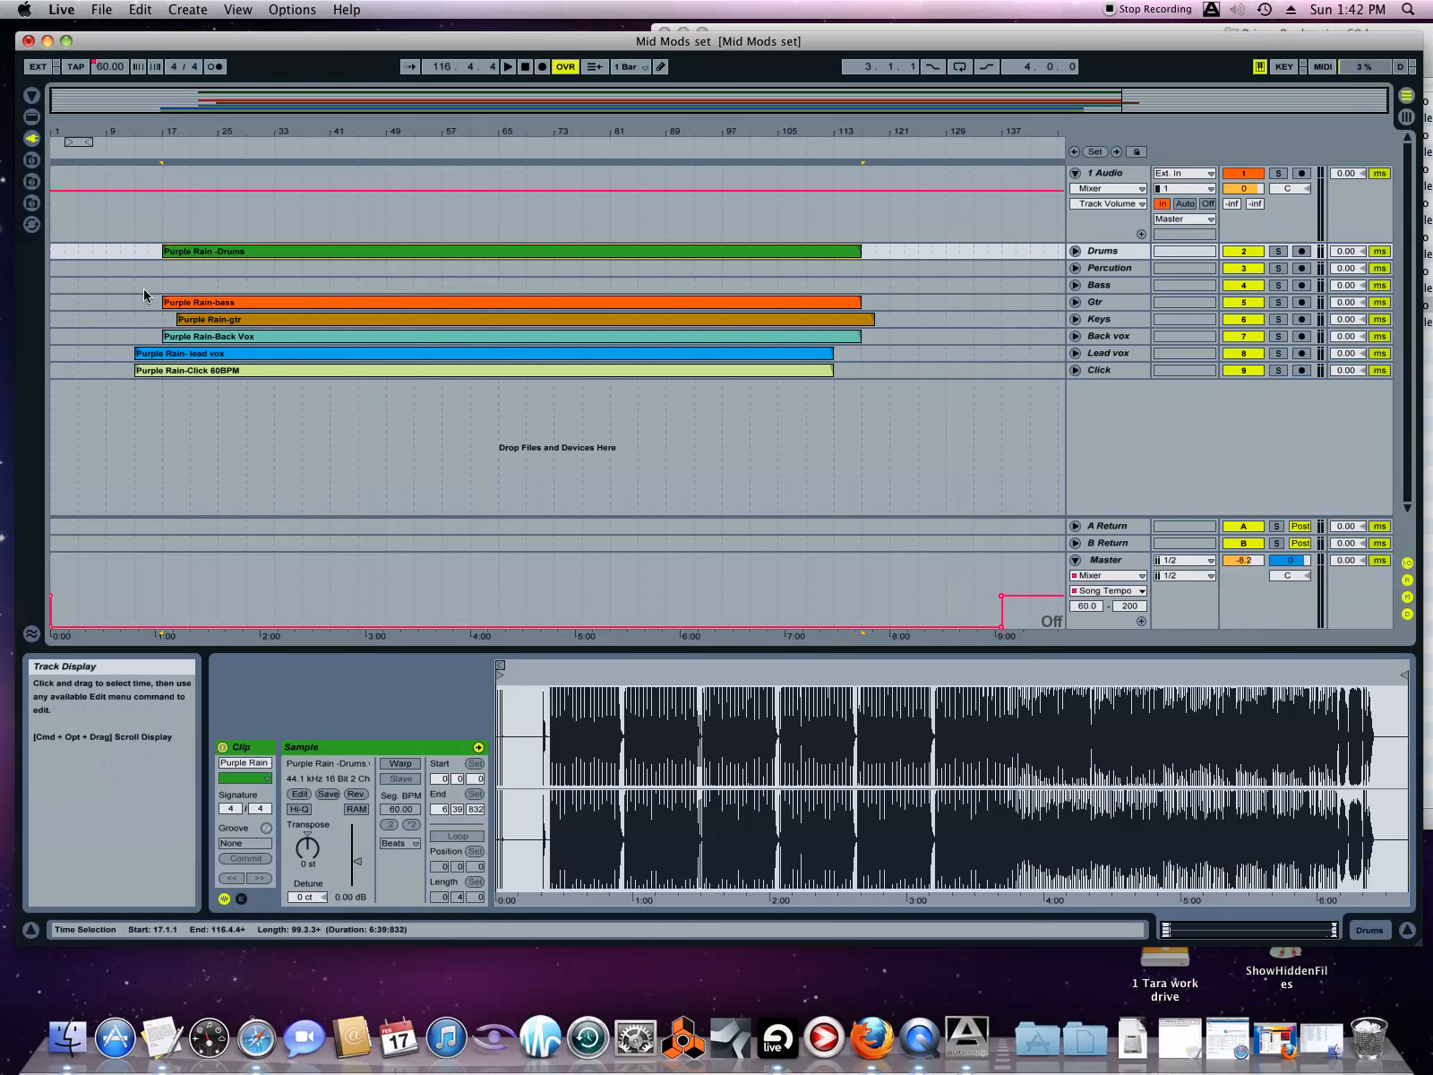
- Set the fixed grid to 1 Bar and move all six stem clips back so they start together at bar 3
right_click(99, 280)
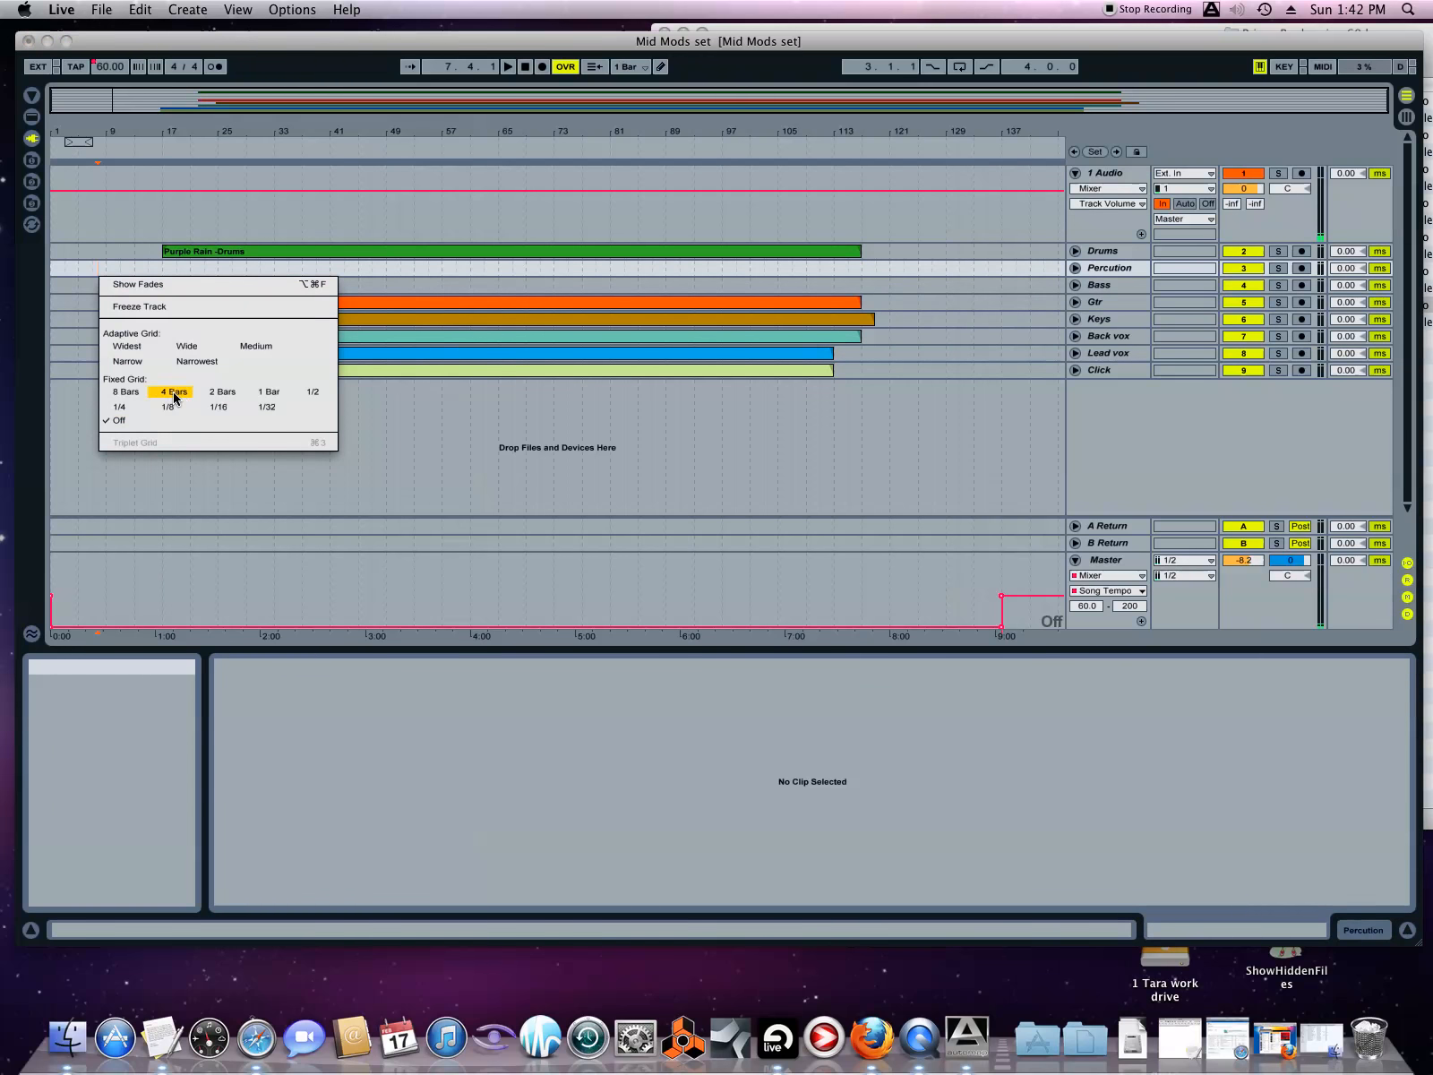
left_click(258, 391)
left_click_drag(210, 251, 115, 253)
left_click_drag(198, 305, 103, 305)
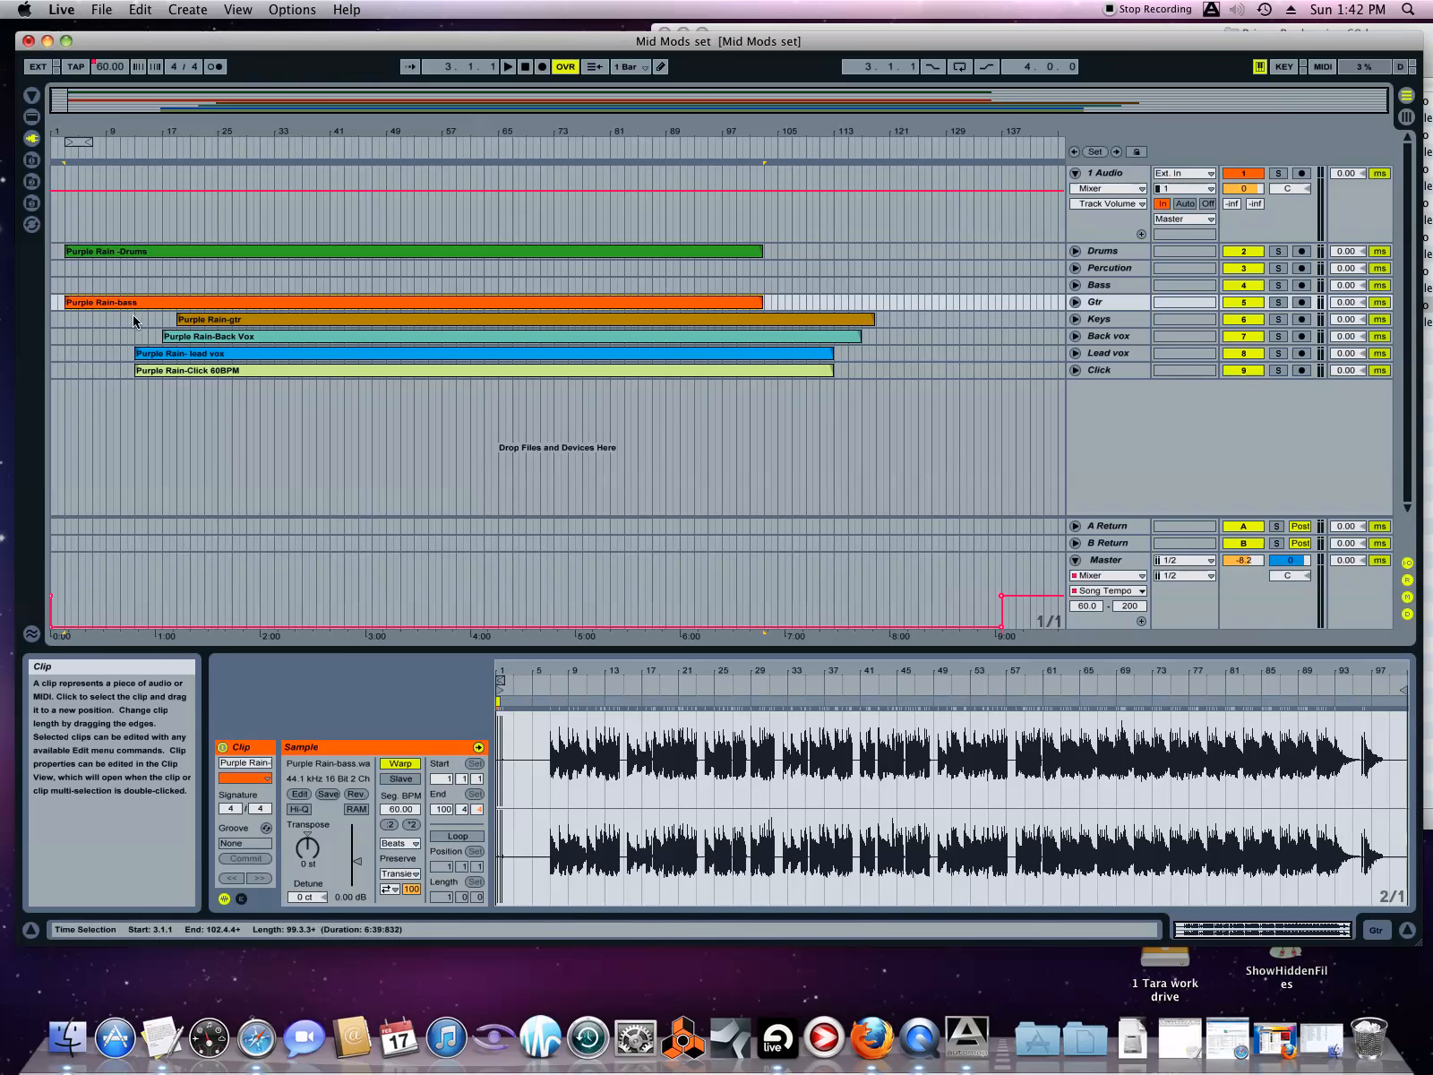
left_click_drag(200, 320, 73, 373)
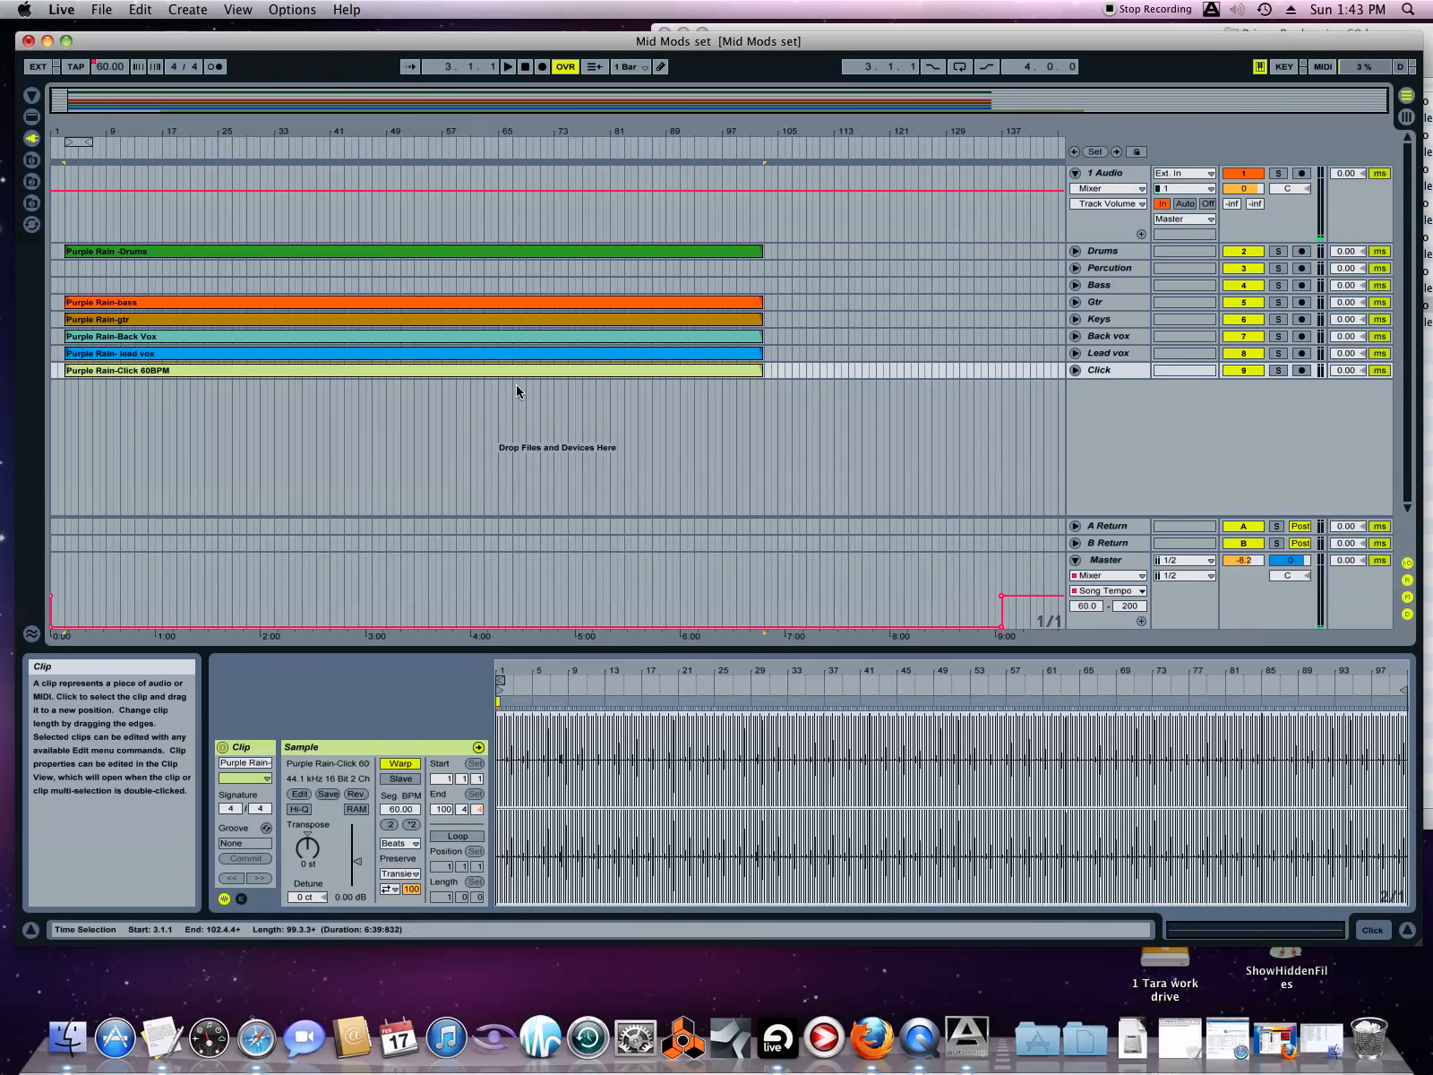
- Unfold the Click track and turn the grid off for fine positioning around the click hit at bar 9
left_click(1076, 370)
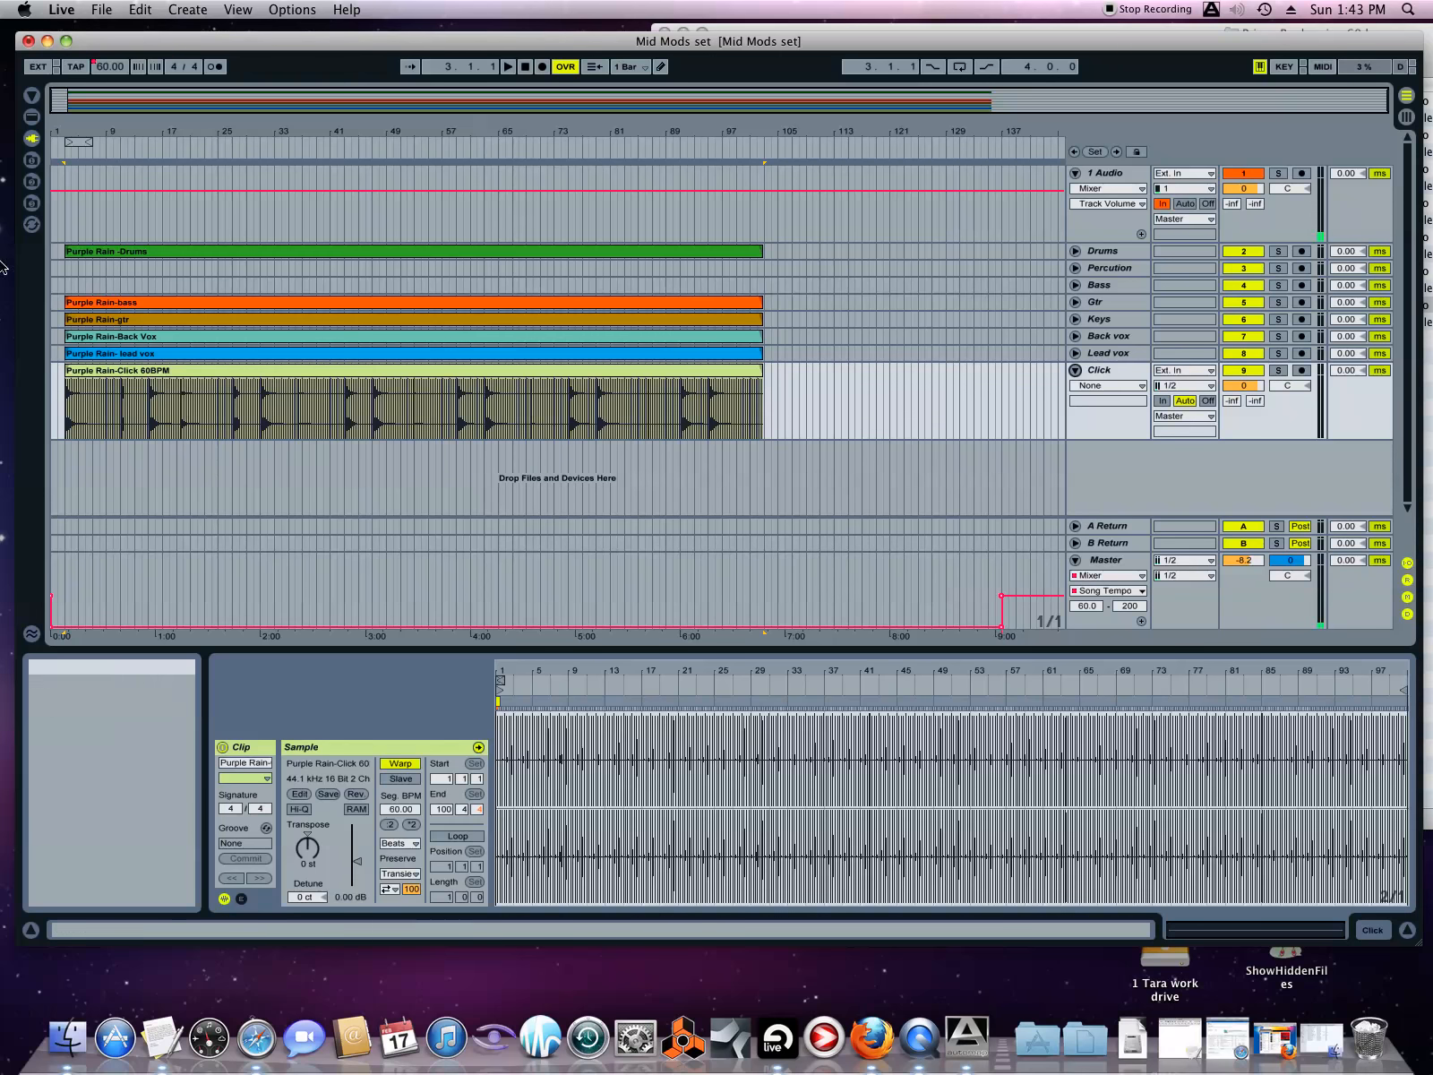
left_click_drag(96, 133, 273, 398)
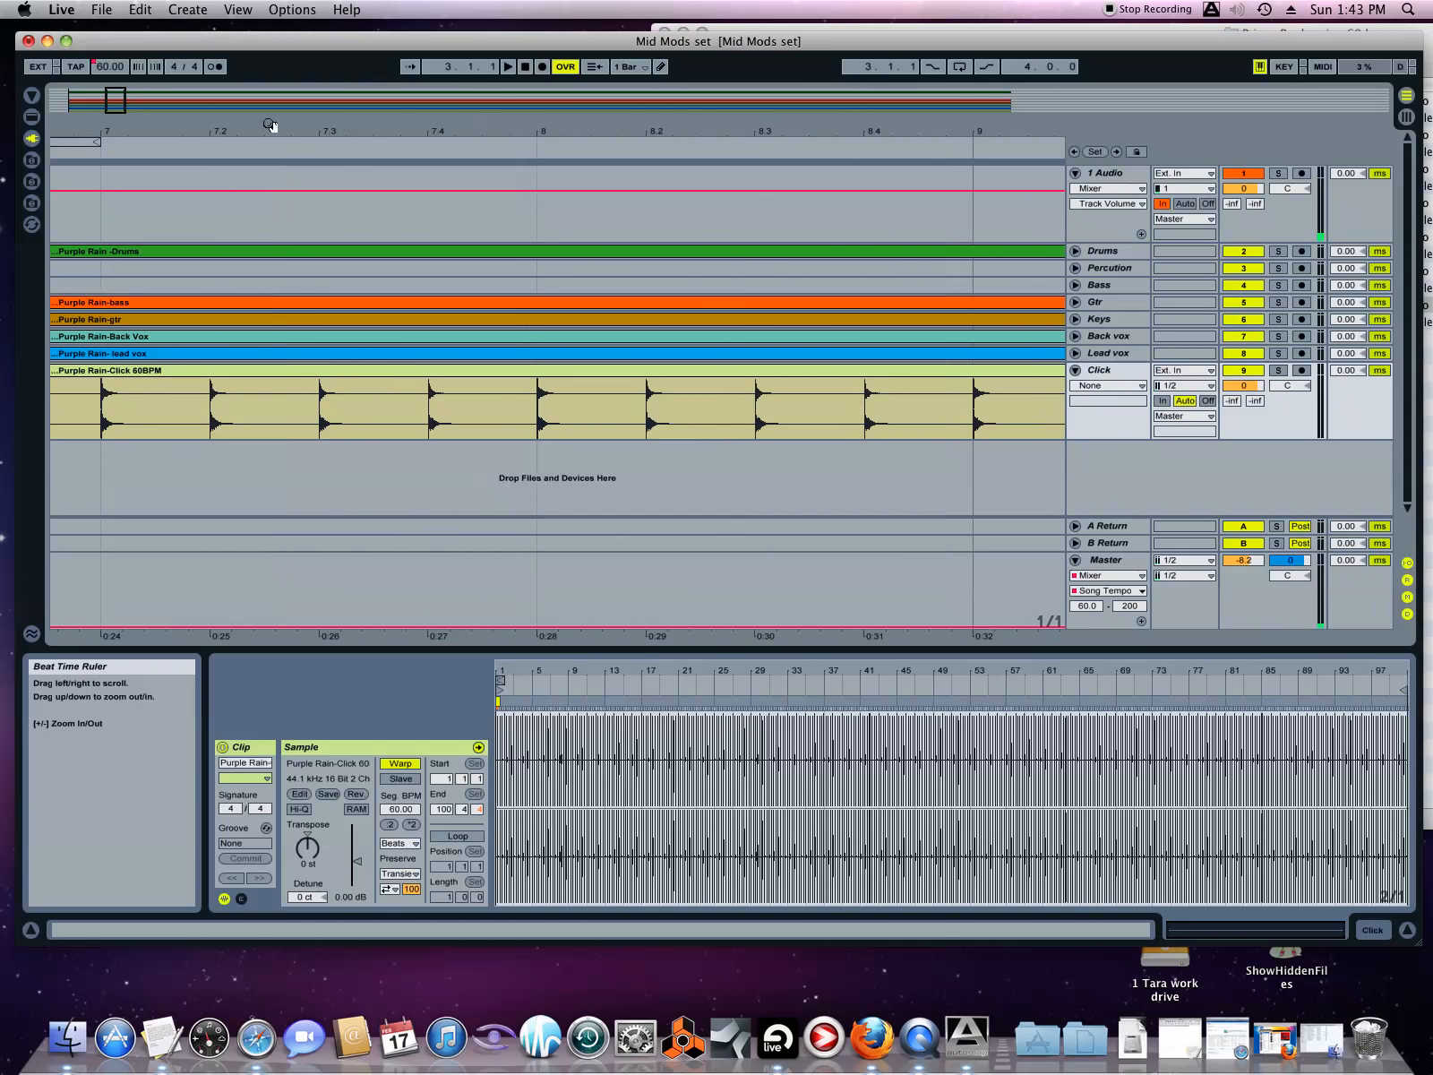
left_click_drag(986, 143, 976, 359)
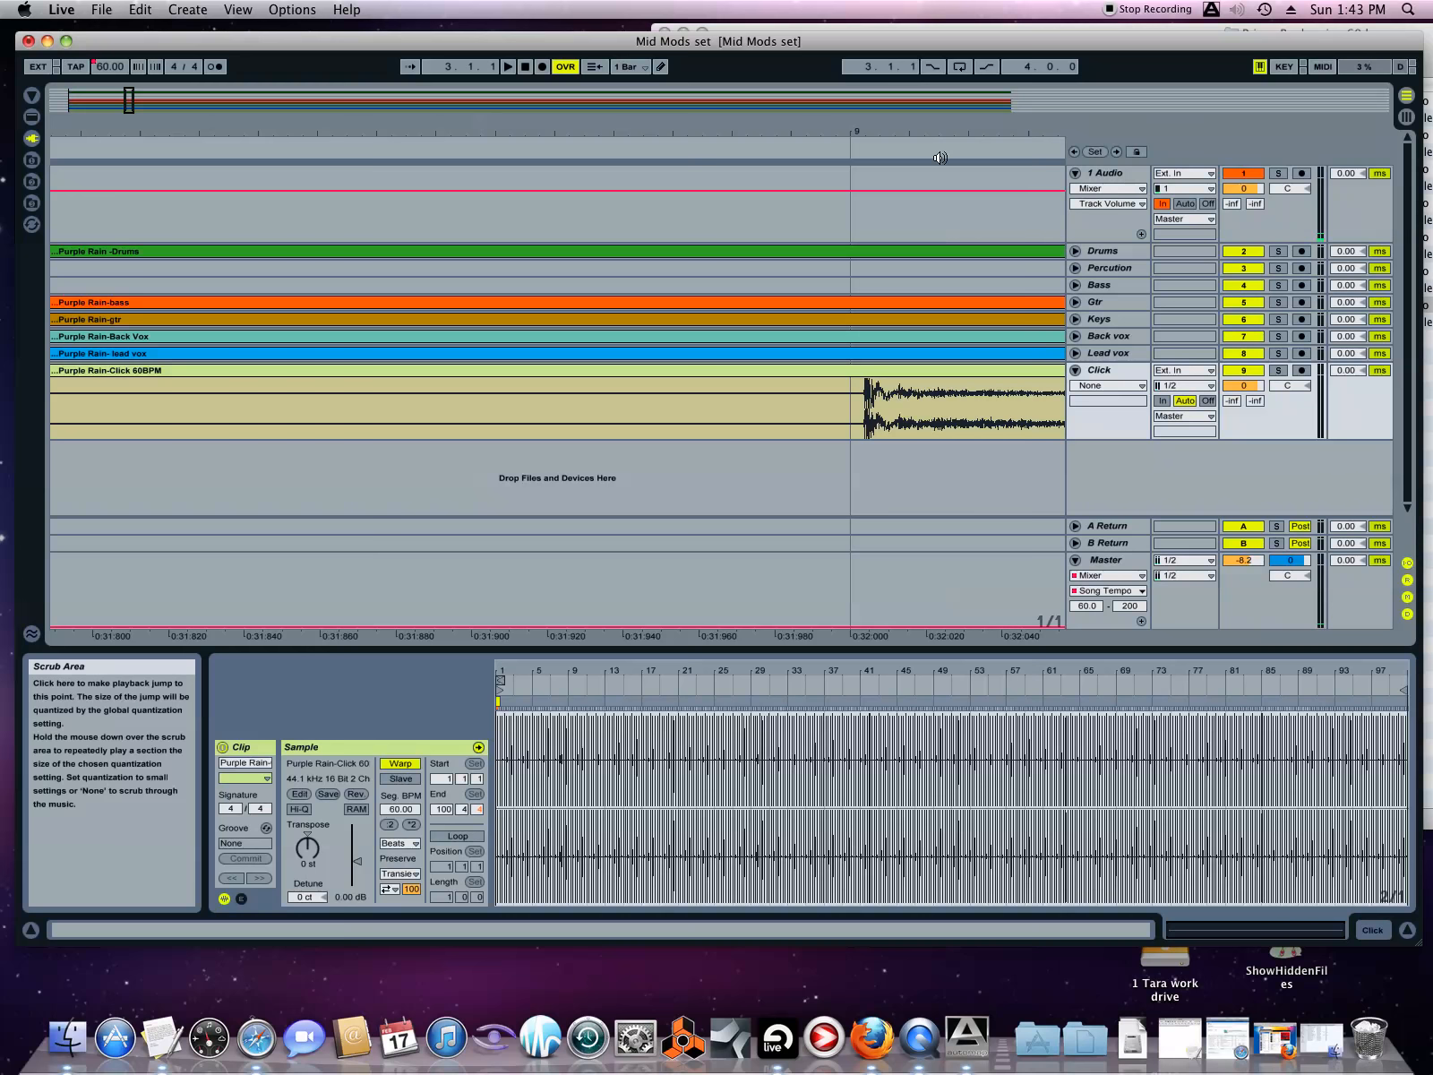
right_click(771, 487)
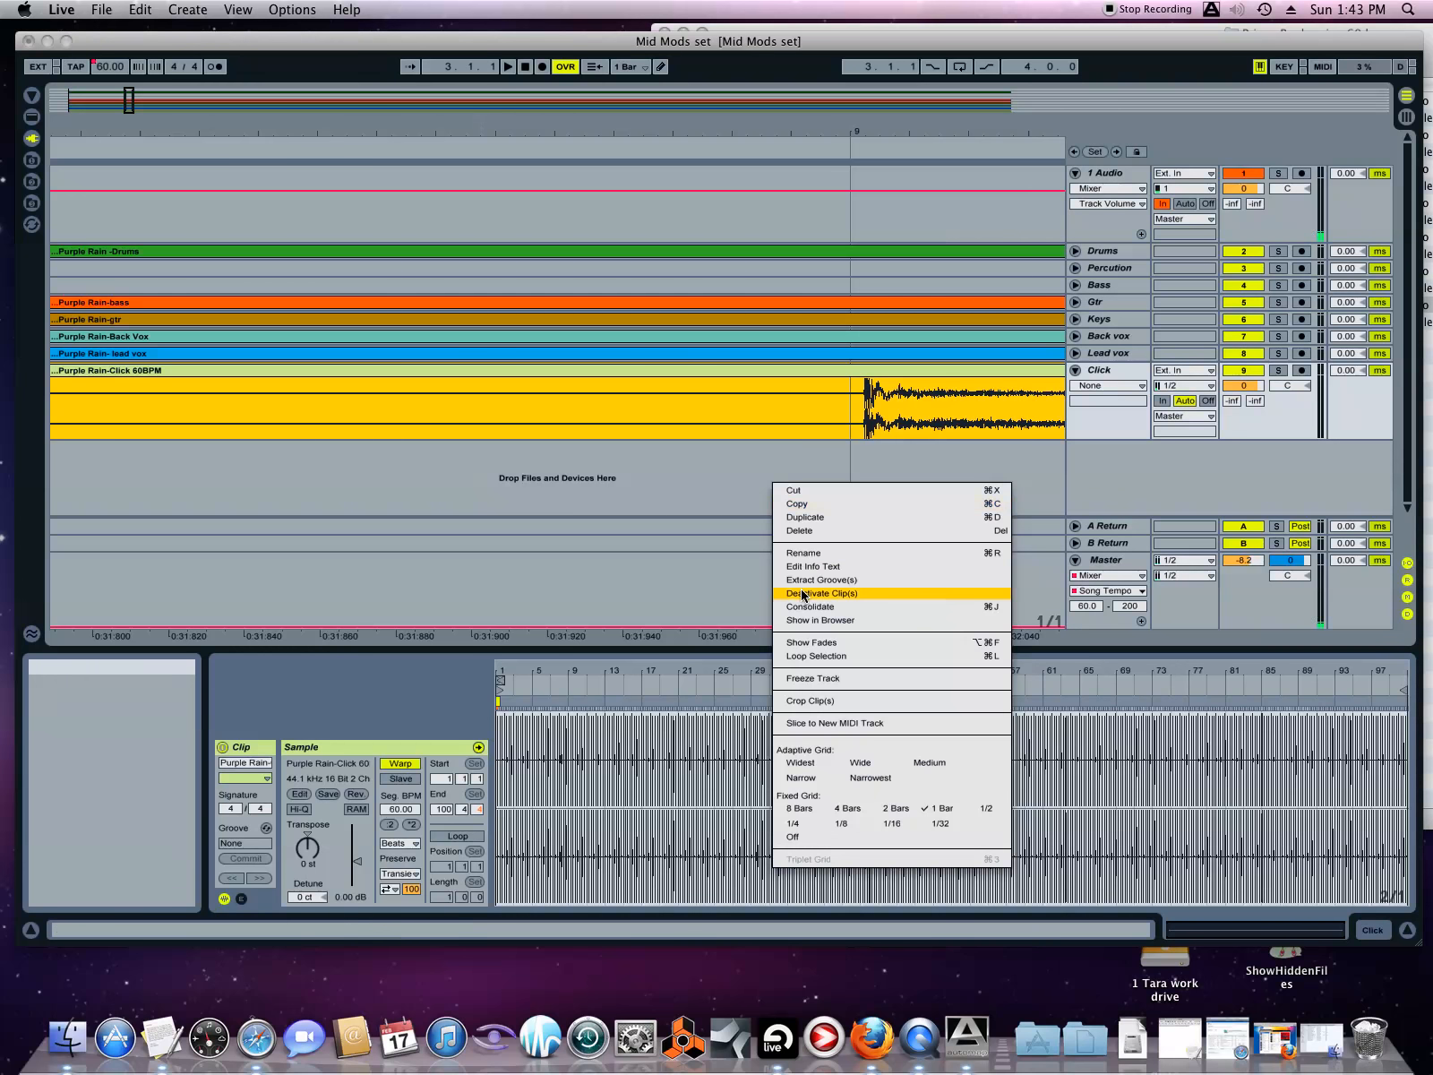
left_click(793, 836)
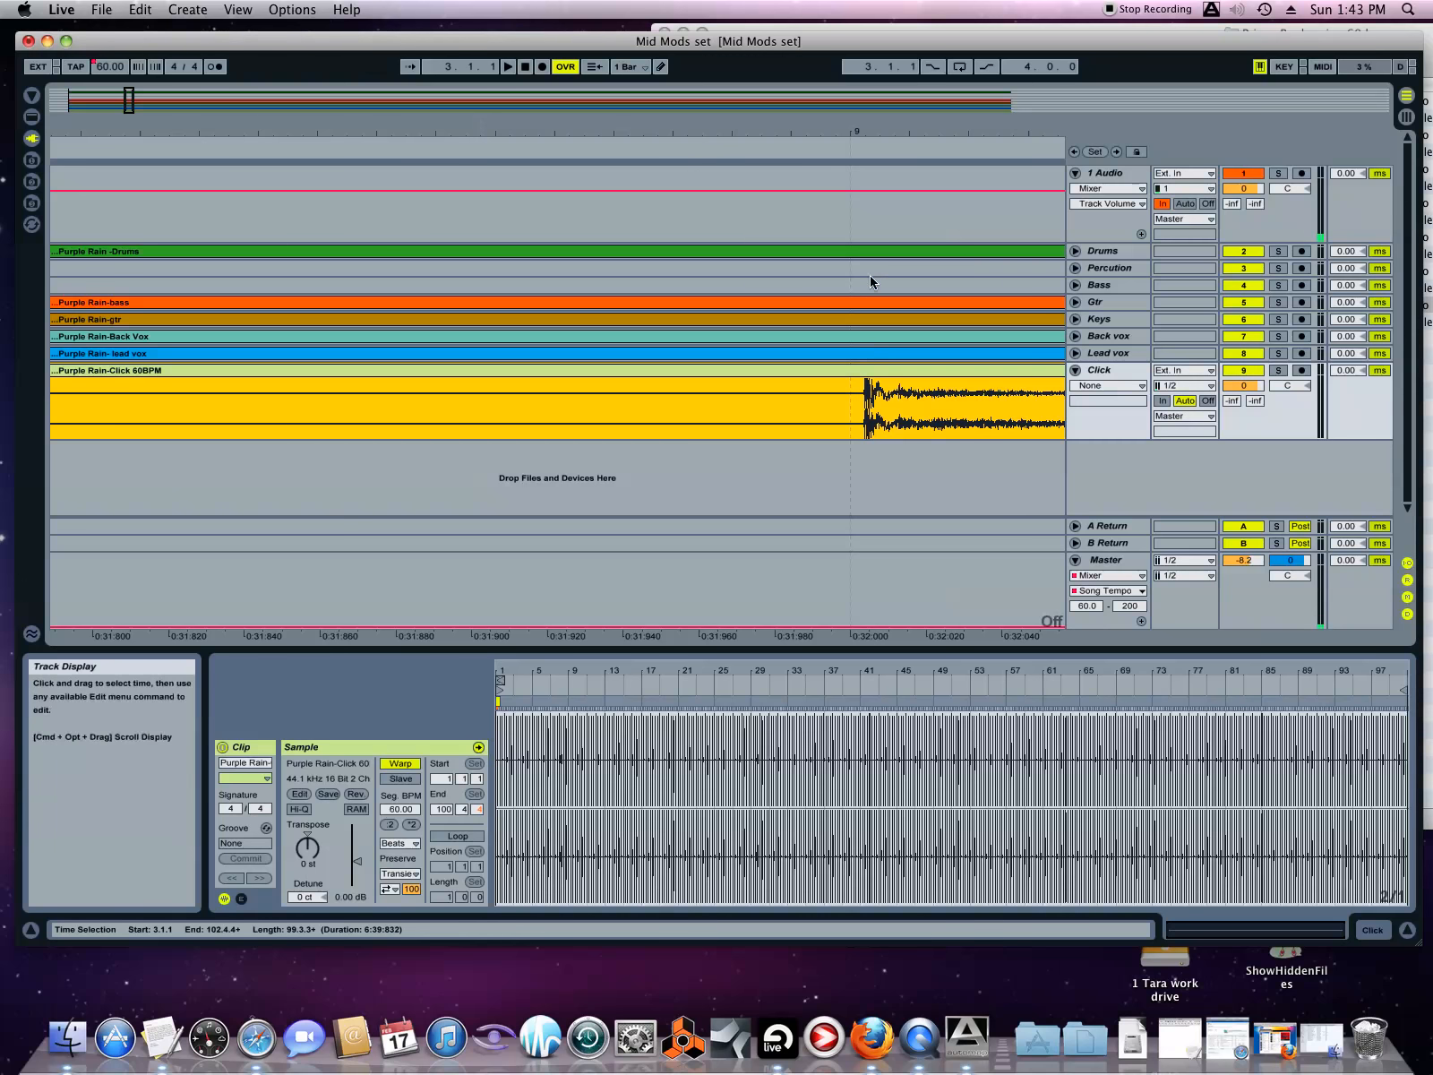
- Select all six stem clips together and nudge them slightly earlier to align the click hit with the bar 9 line
left_click(785, 466)
left_click_drag(764, 412, 921, 246)
left_click(883, 432)
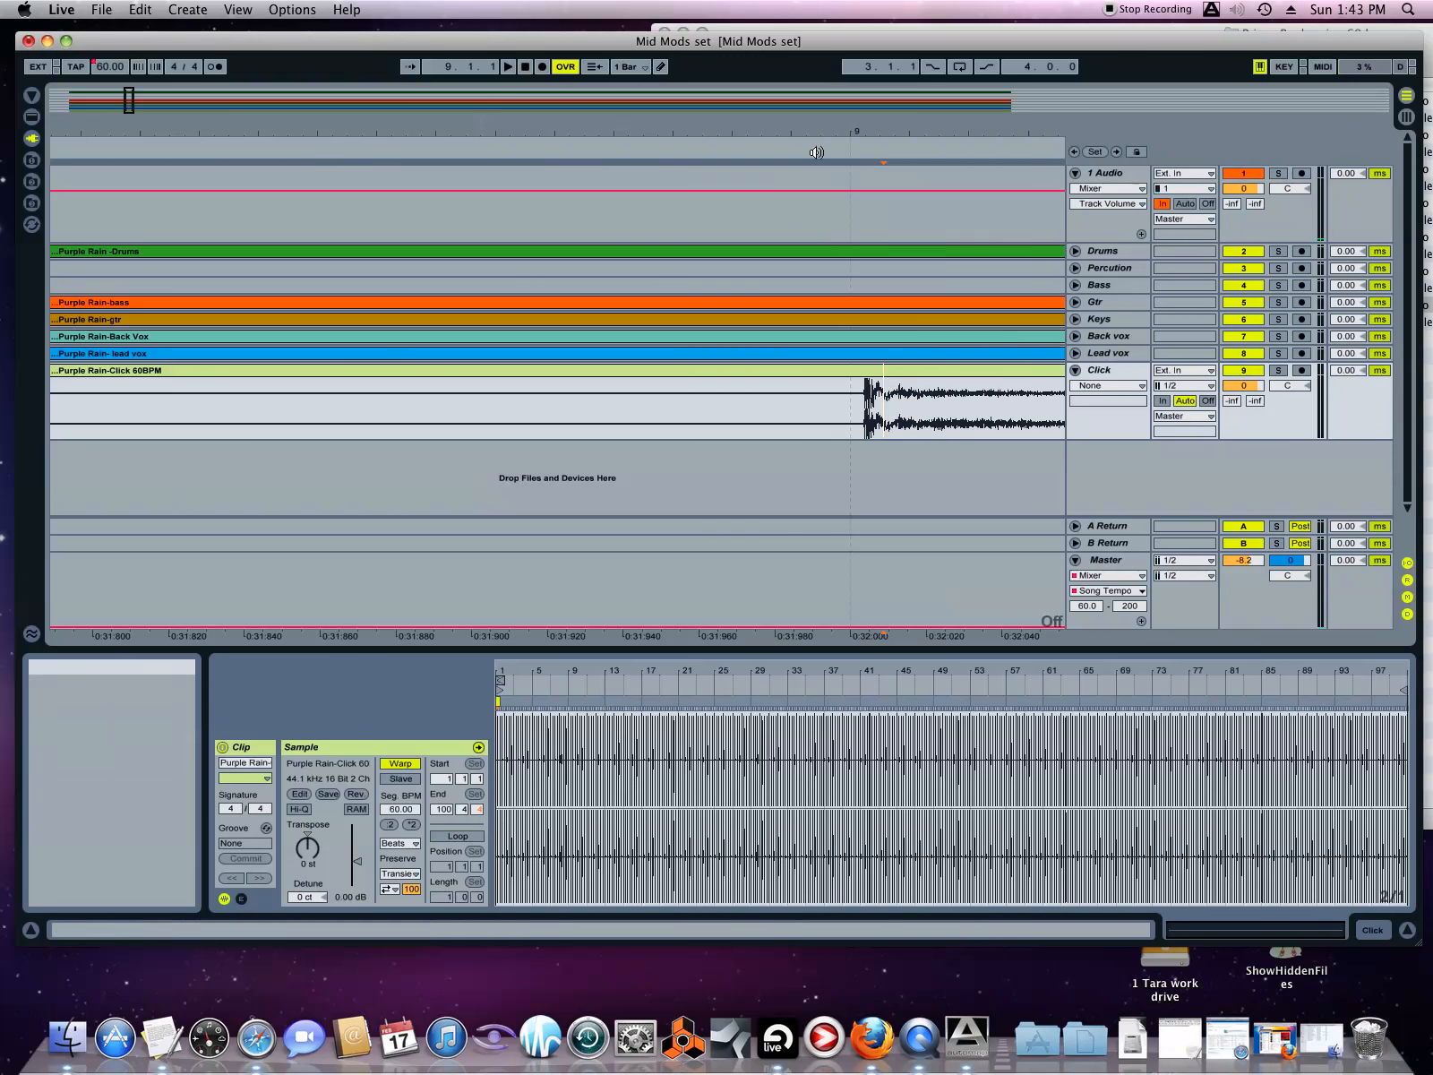
left_click(813, 251)
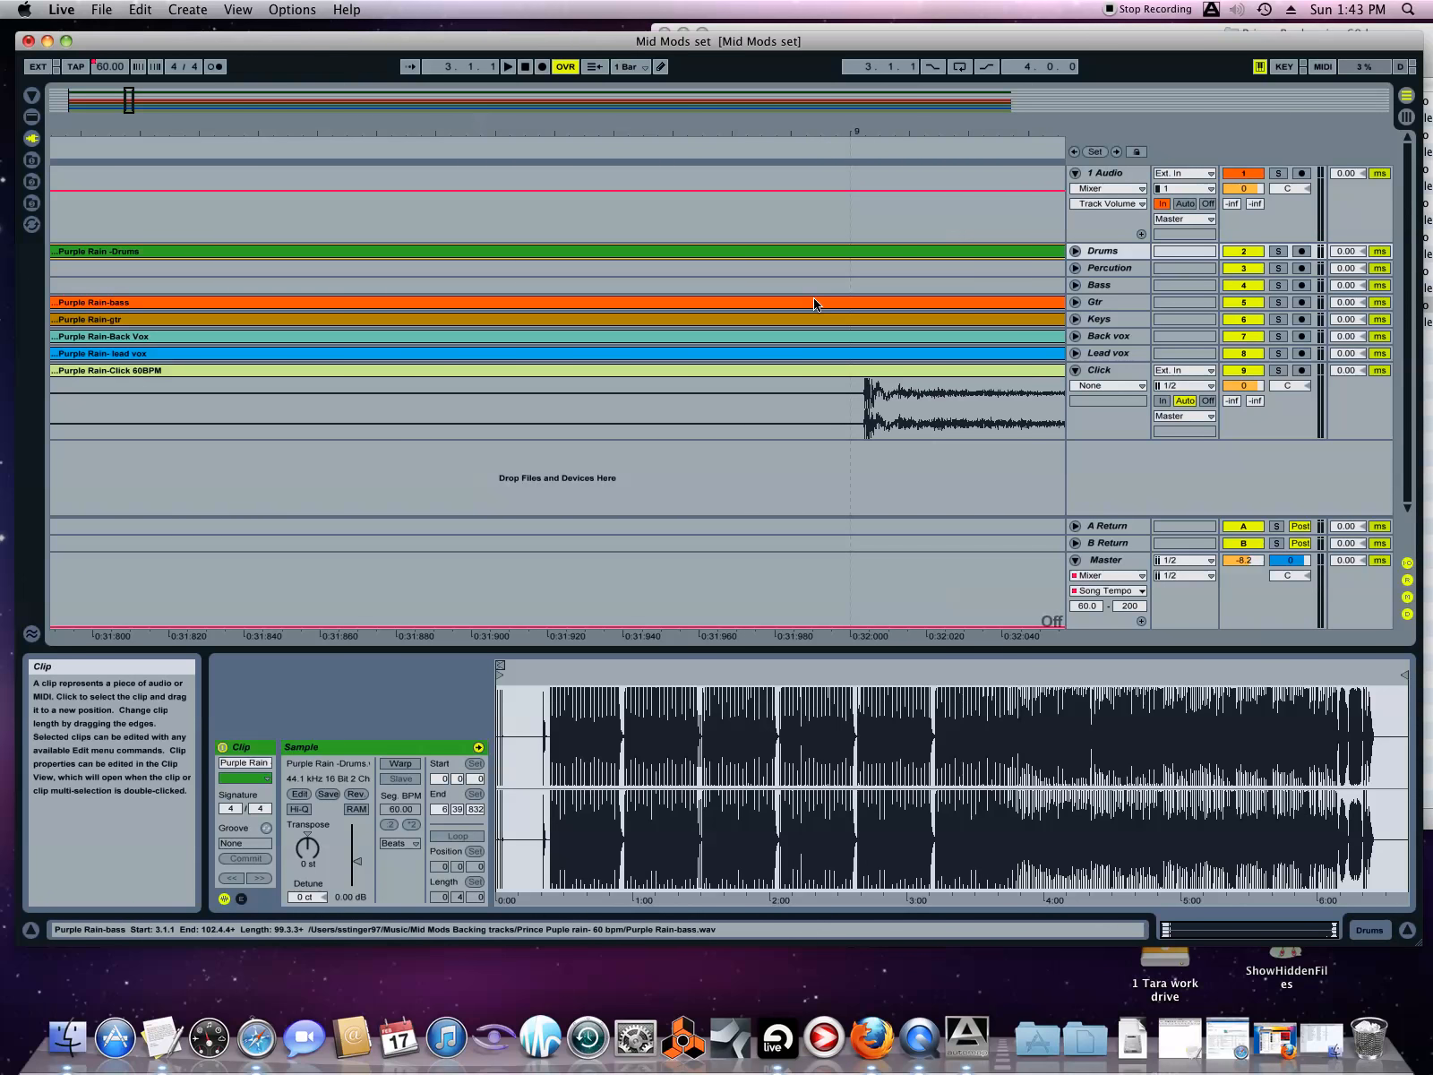
left_click(819, 371, "shift")
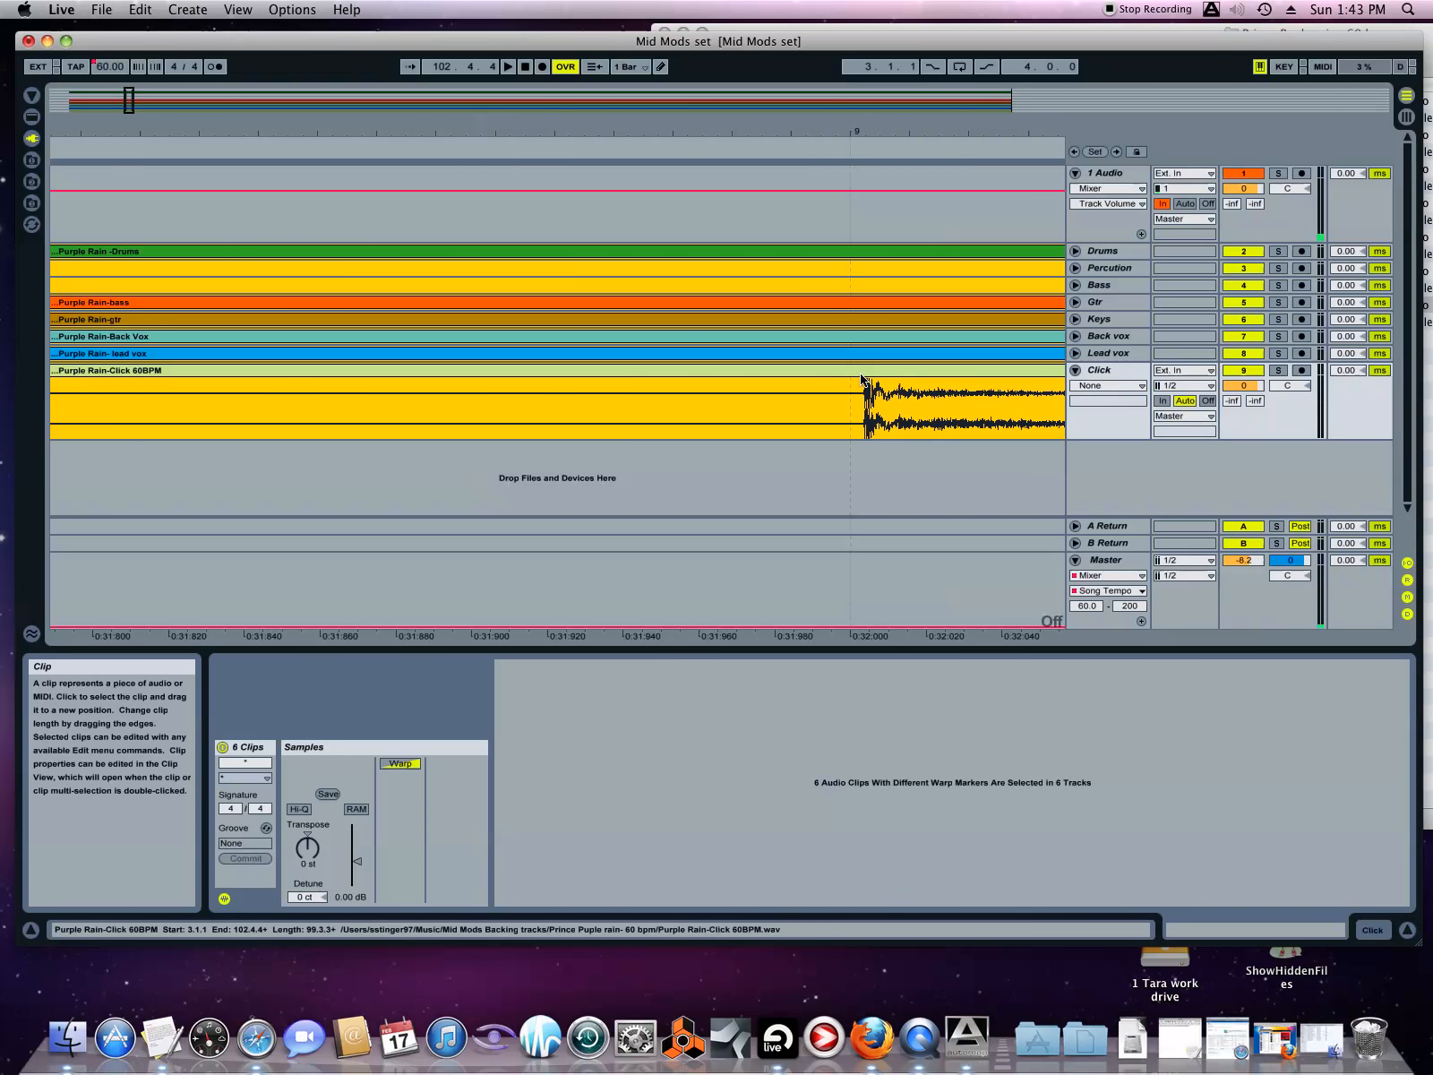
left_click_drag(880, 379, 868, 380)
left_click_drag(851, 135, 840, 298)
left_click_drag(923, 377, 907, 372)
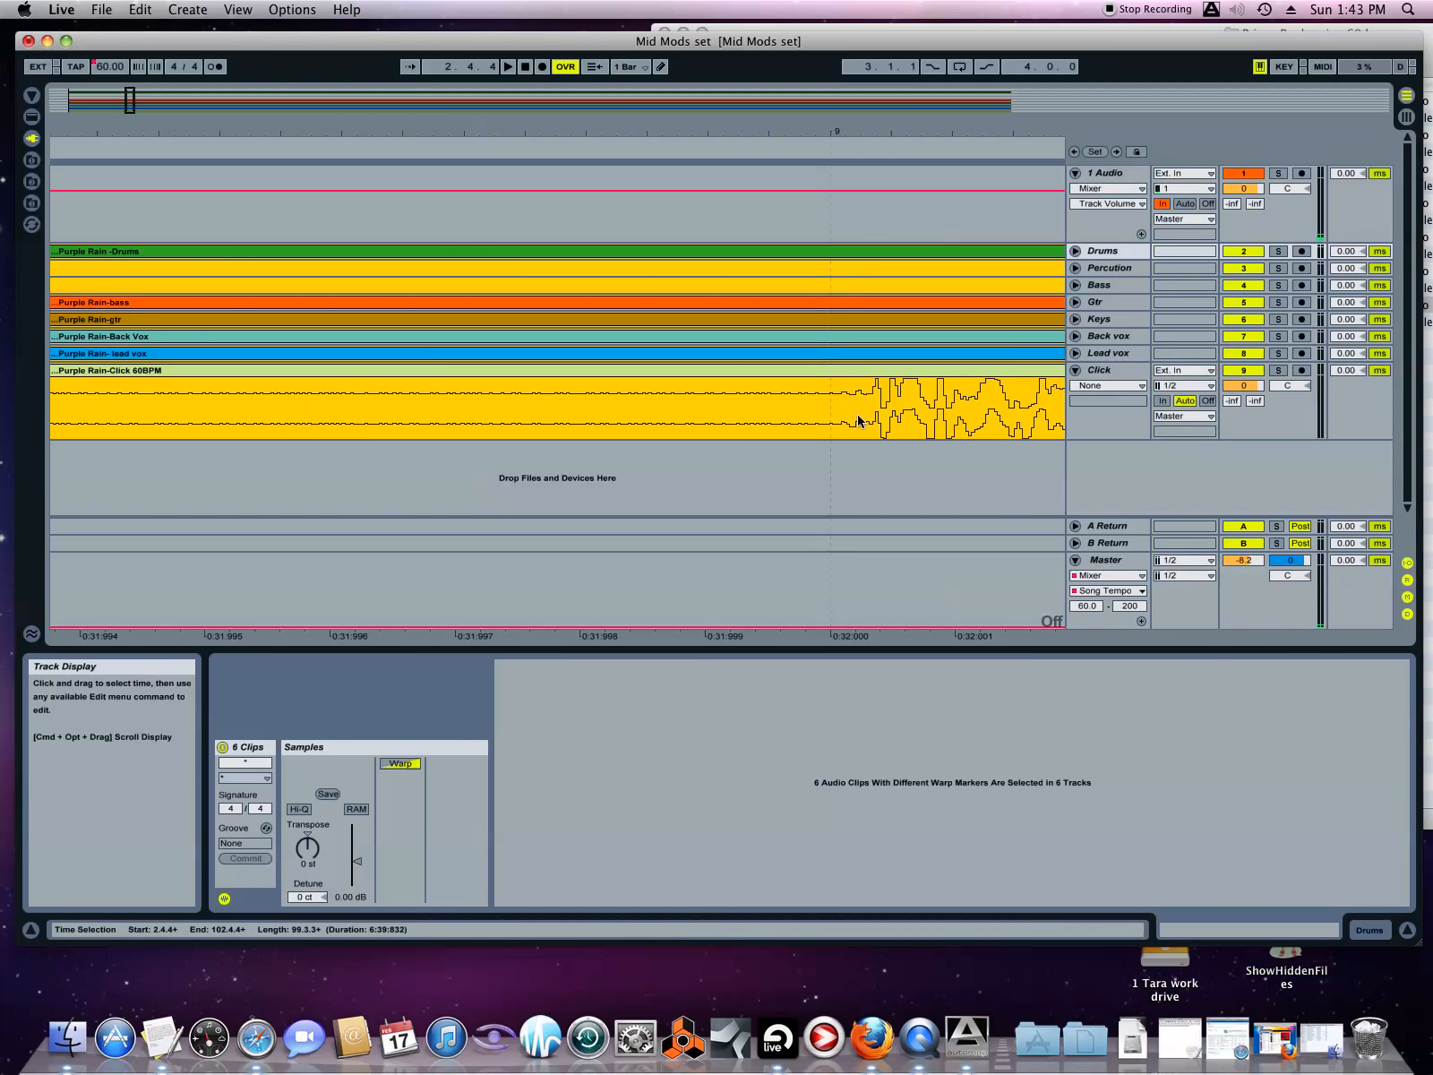
- Set the arrangement's fixed grid to 1 Bar
left_click_drag(829, 130, 173, 41)
right_click(244, 477)
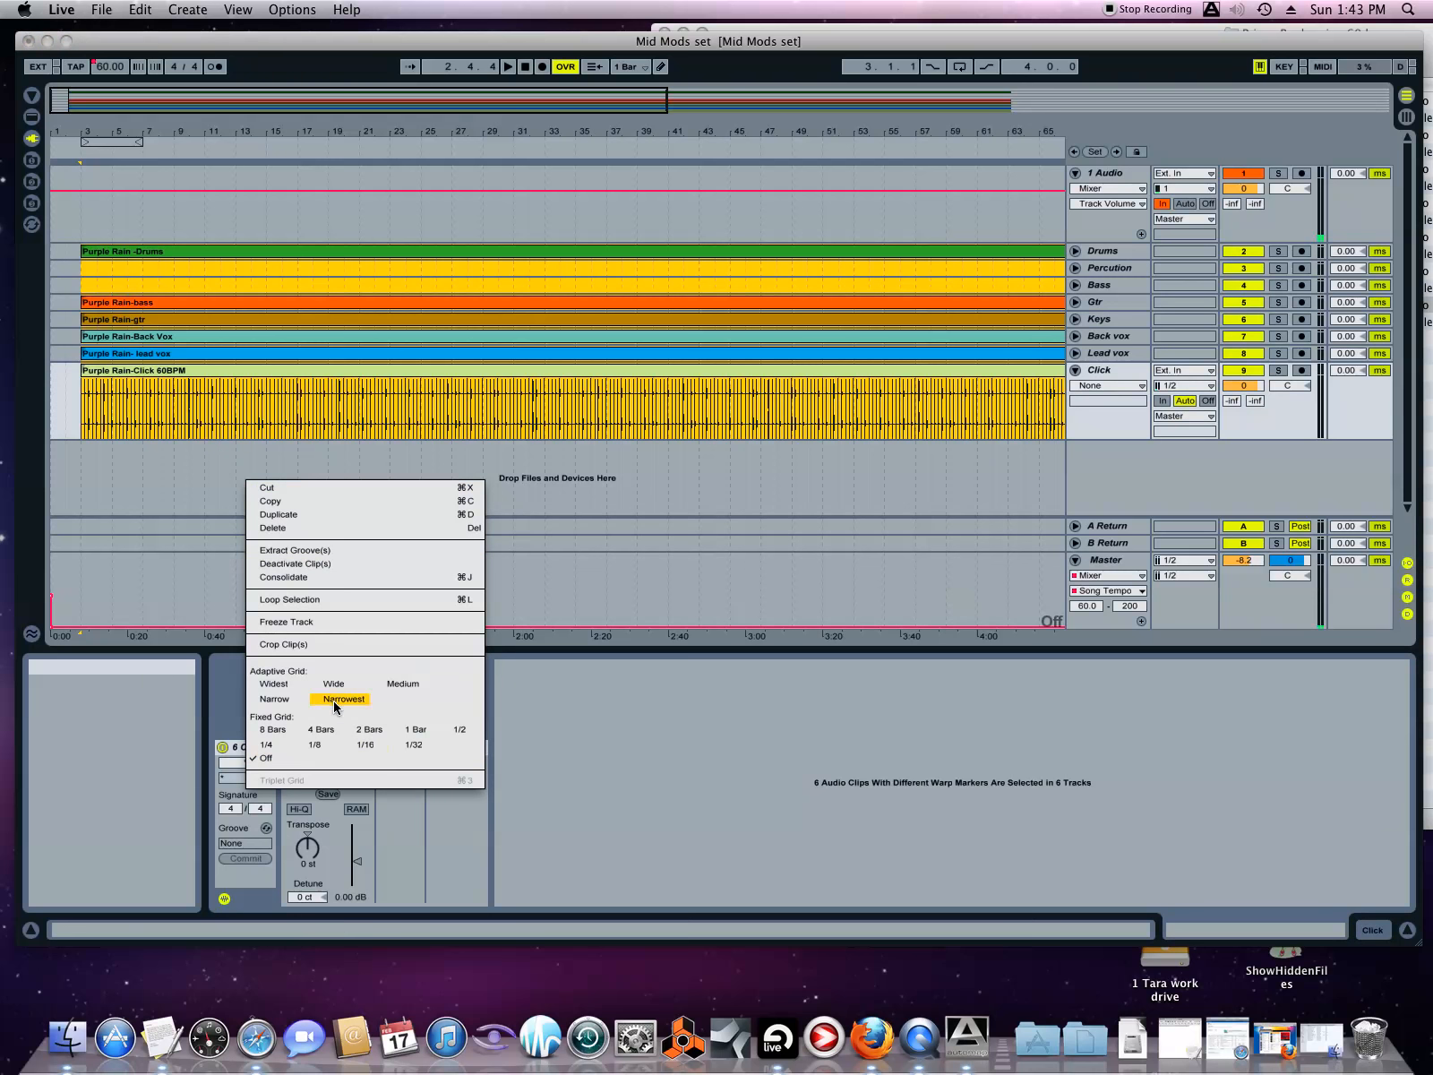
left_click(406, 742)
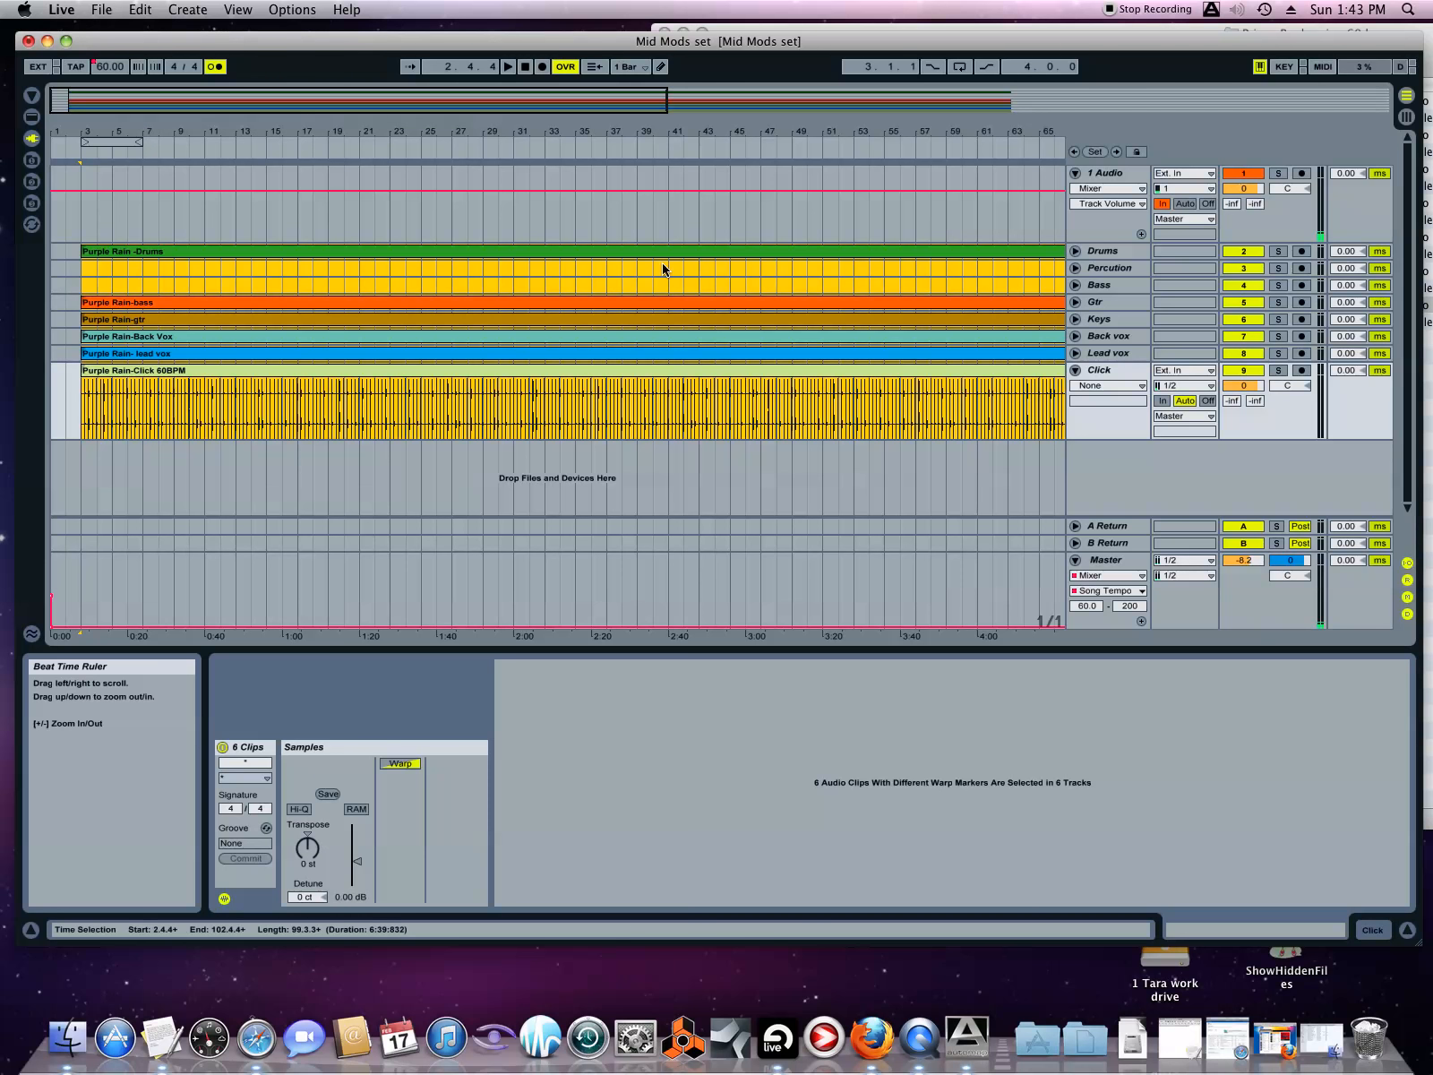
- Solo the Click track and play it from bar 3 against the metronome, lowering the Master volume to -11.9
left_click(1277, 375)
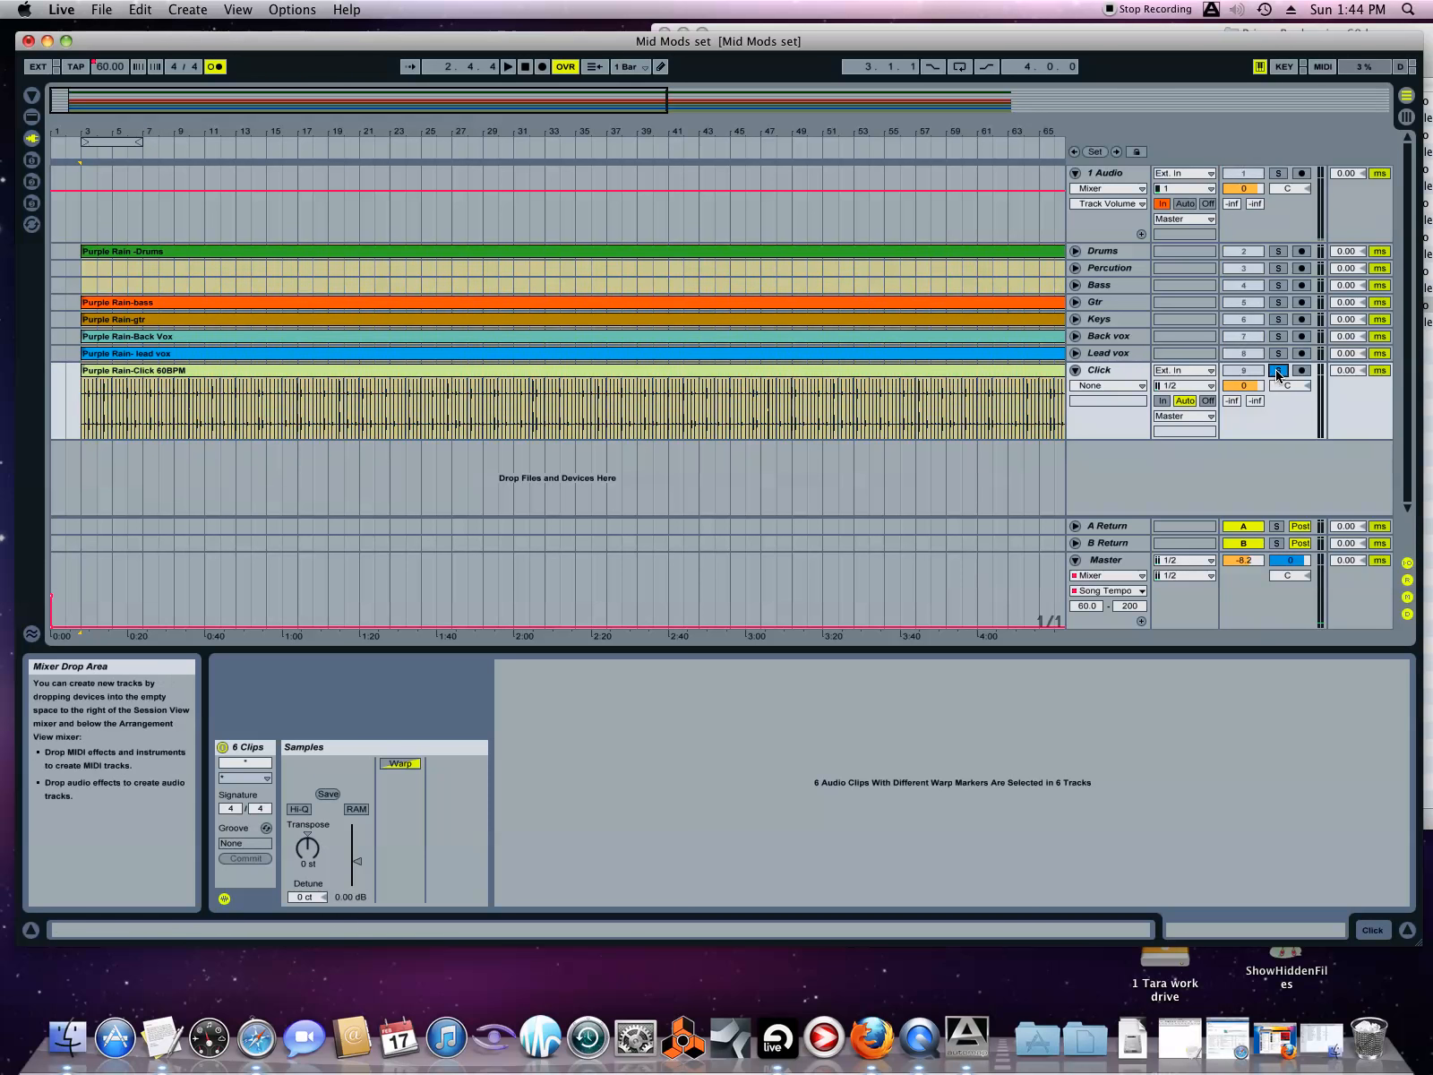
left_click(509, 67)
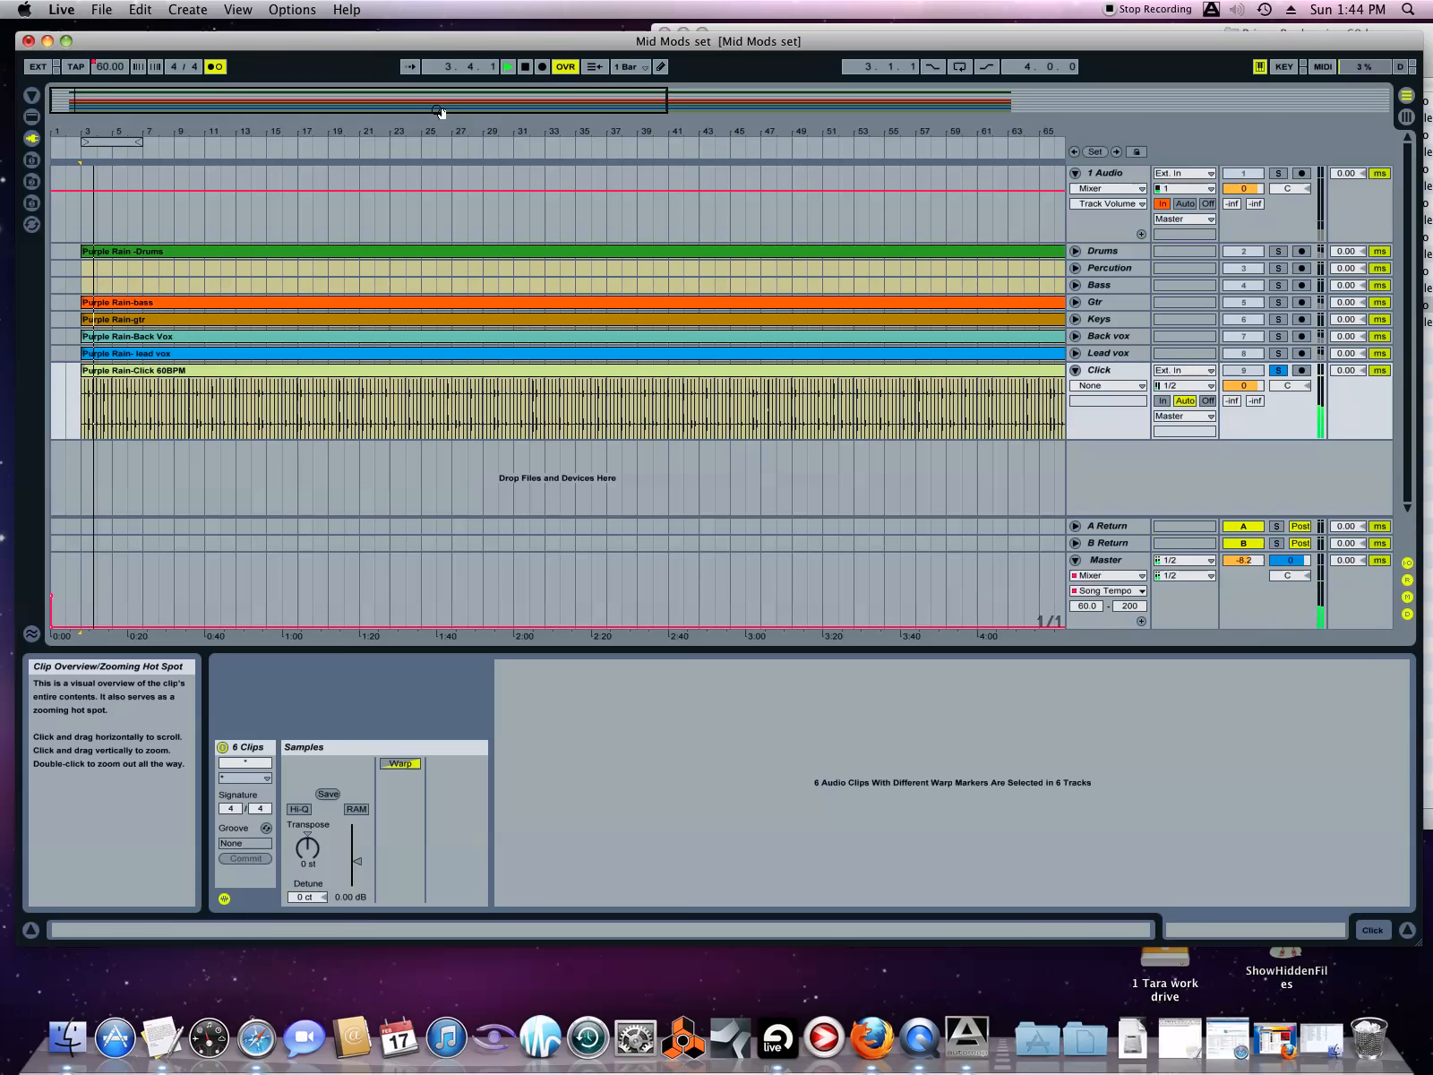
left_click_drag(1246, 566, 1245, 592)
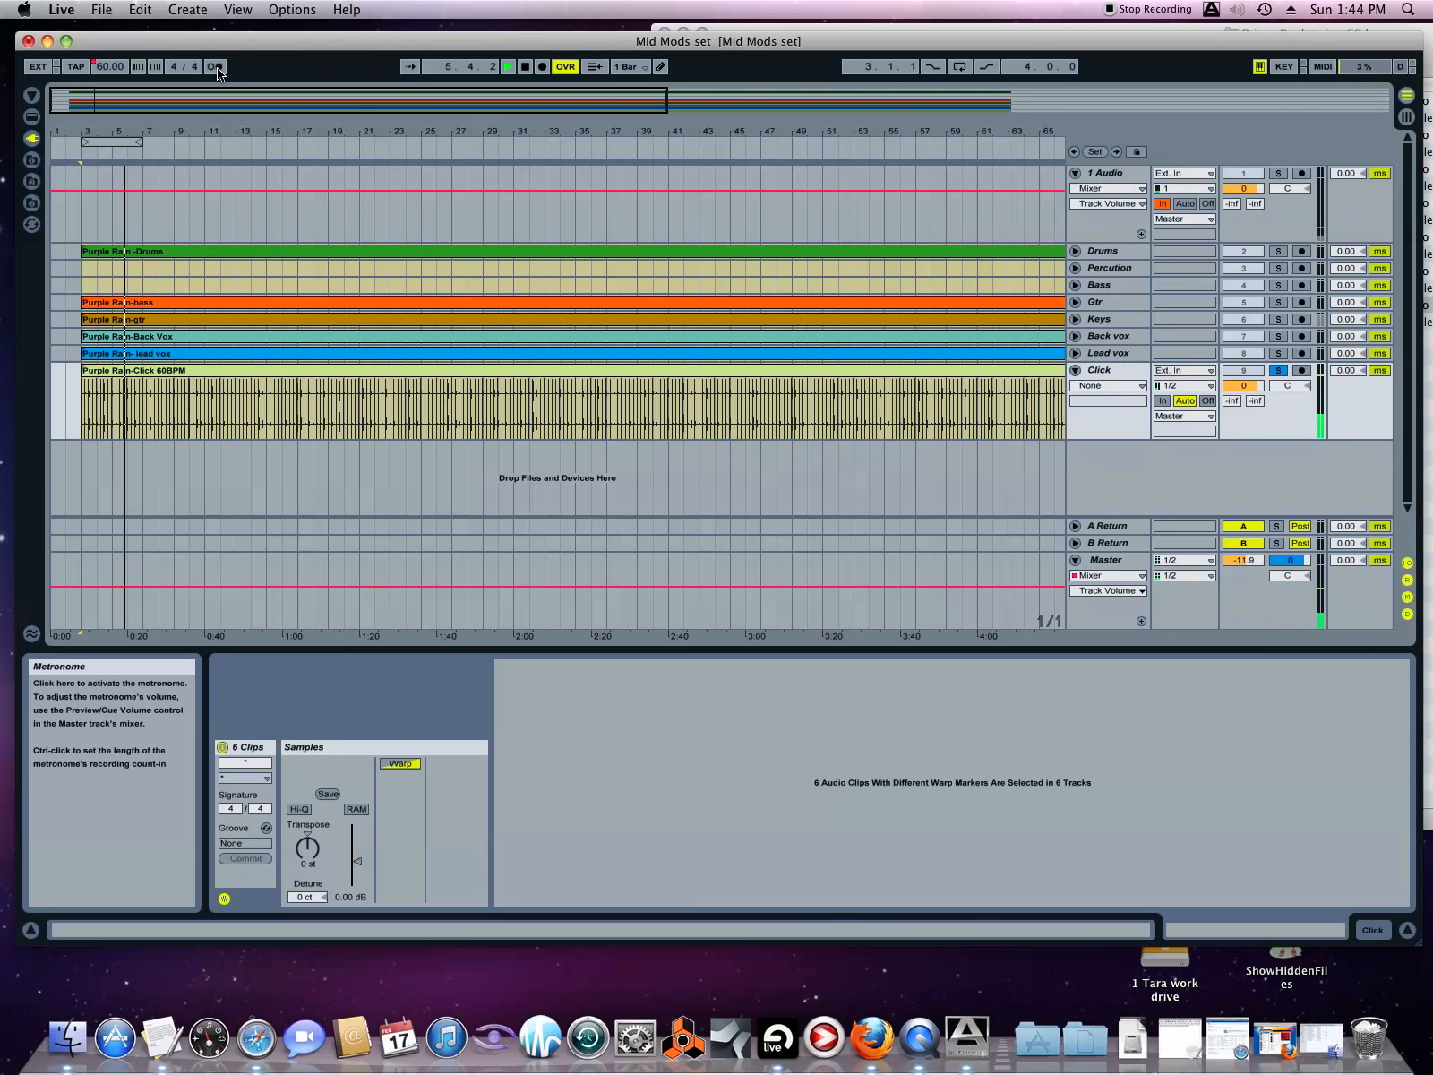
left_click(217, 69)
left_click(216, 69)
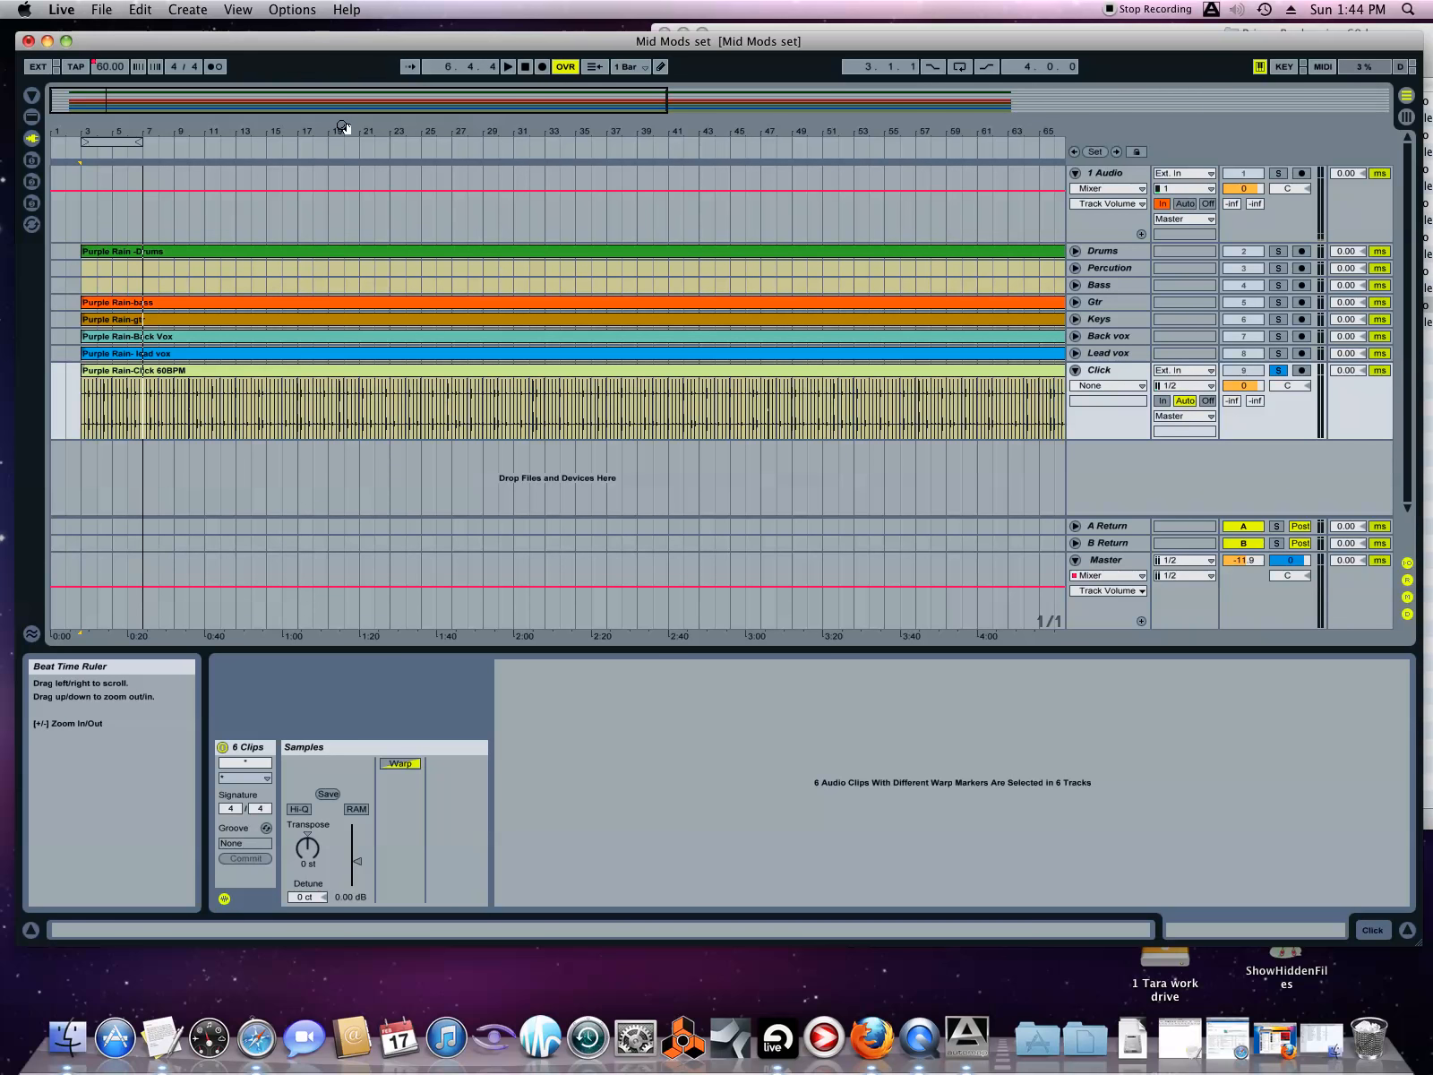
- Unsolo the Click track, then mute it during playback of all stems and lower the Master volume to -16.0
left_click_drag(349, 129, 350, 134)
left_click(1280, 370)
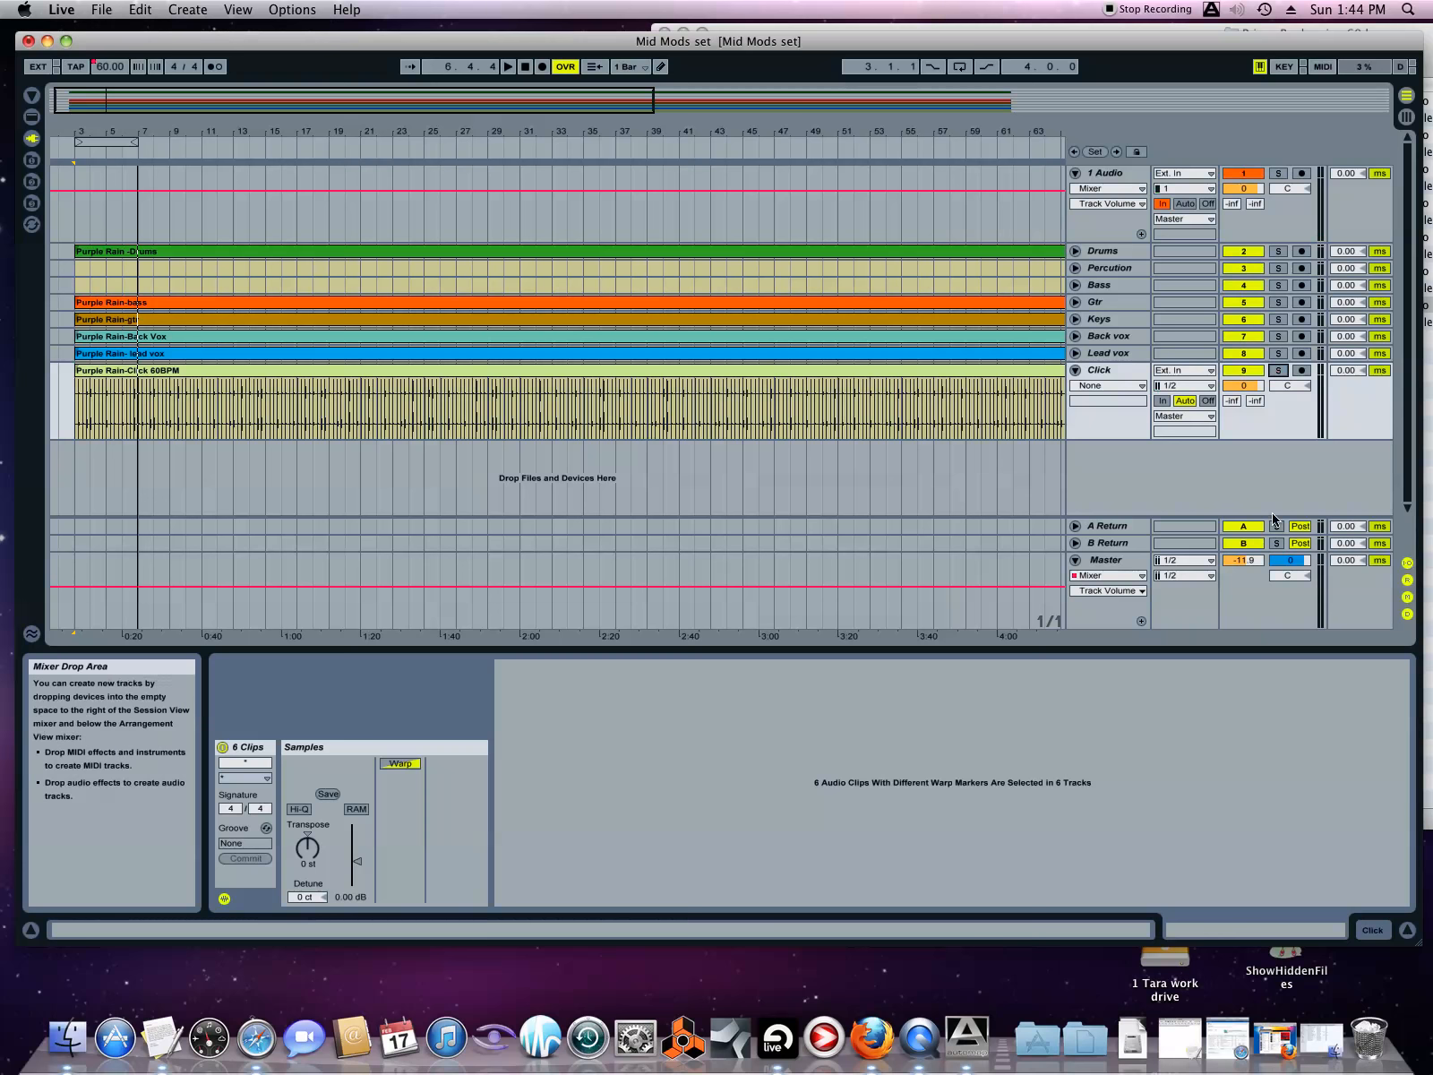
key("space")
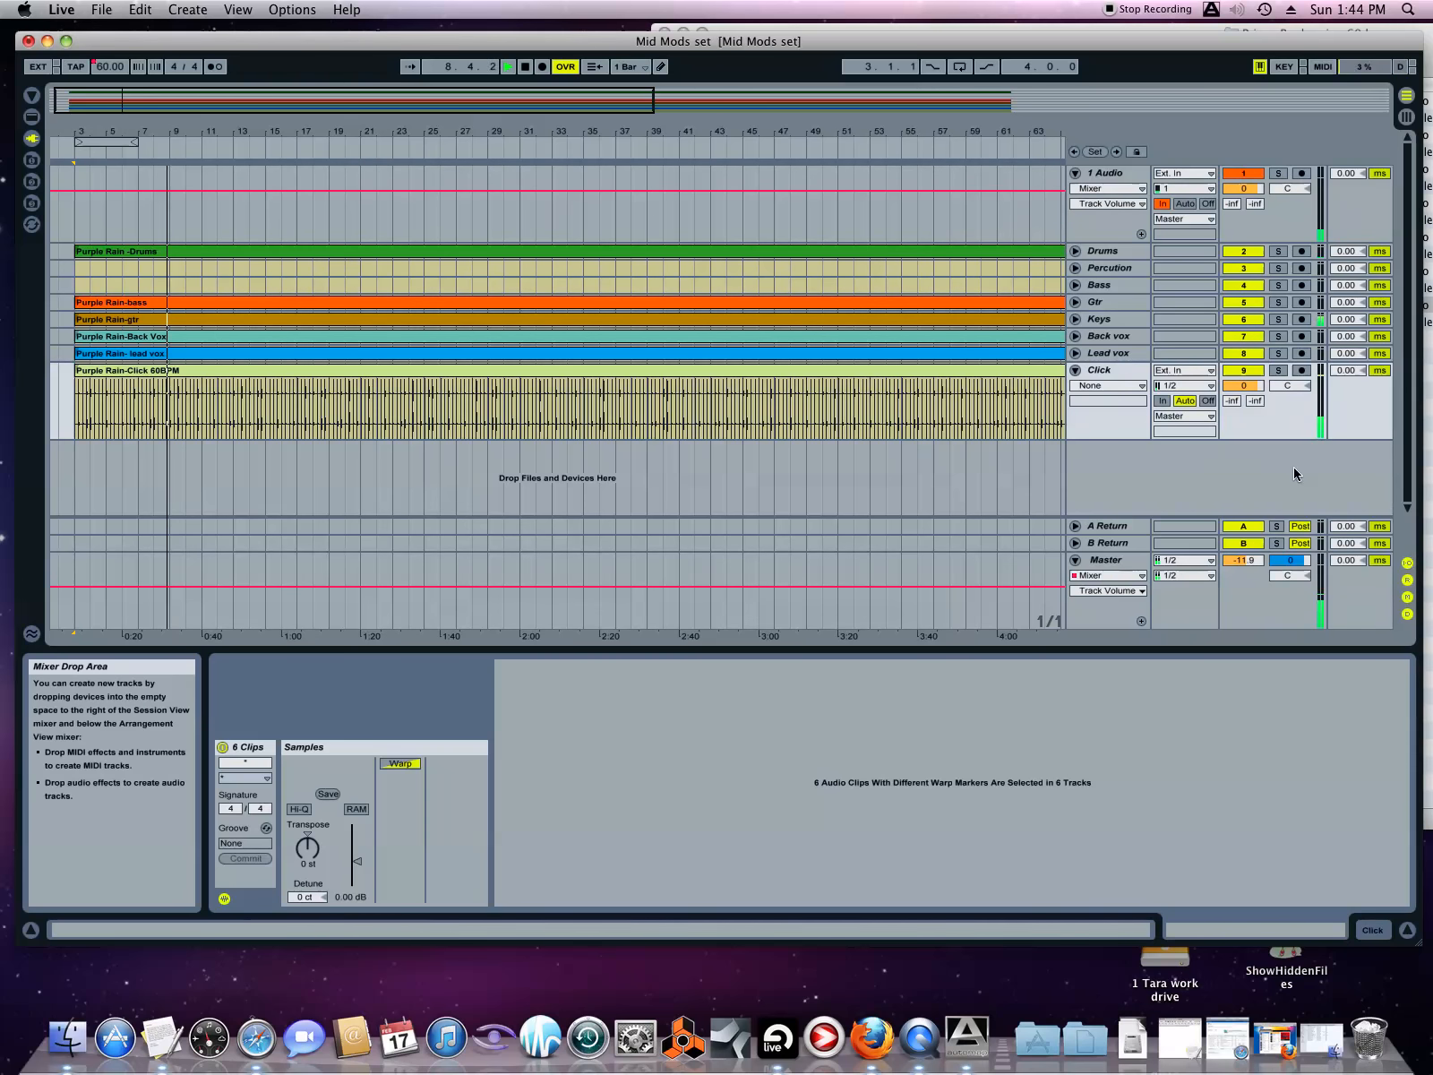
left_click(1250, 373)
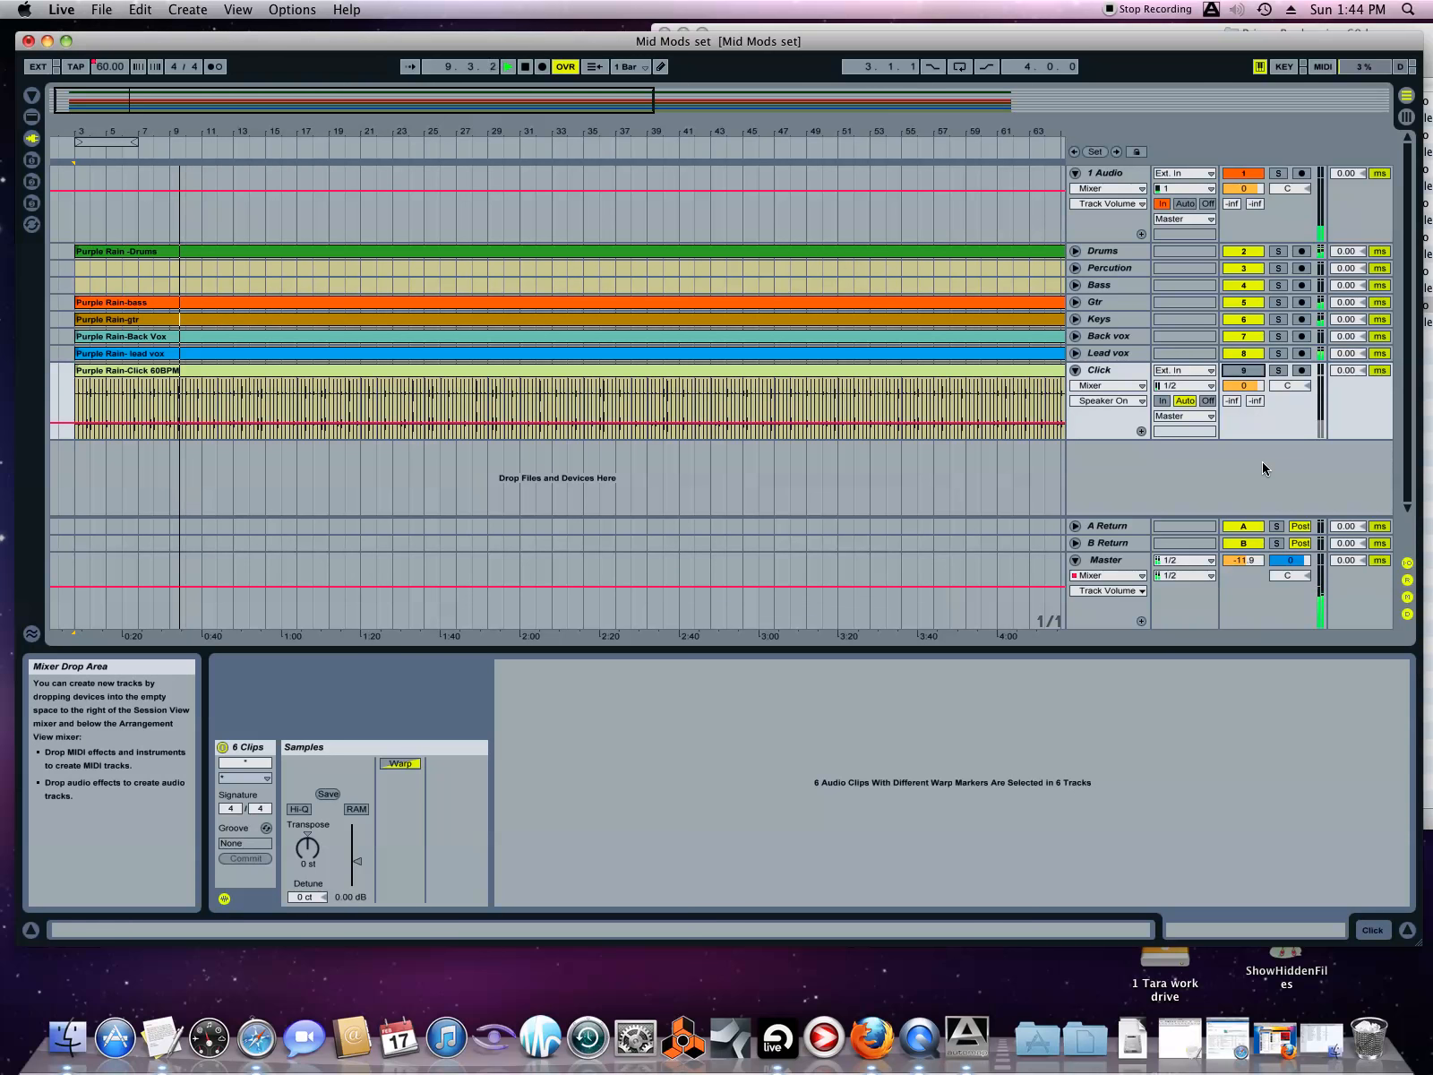
mouse_move(1248, 559)
left_mouse_down()
mouse_move(1248, 584)
mouse_move(1235, 560)
left_mouse_up()
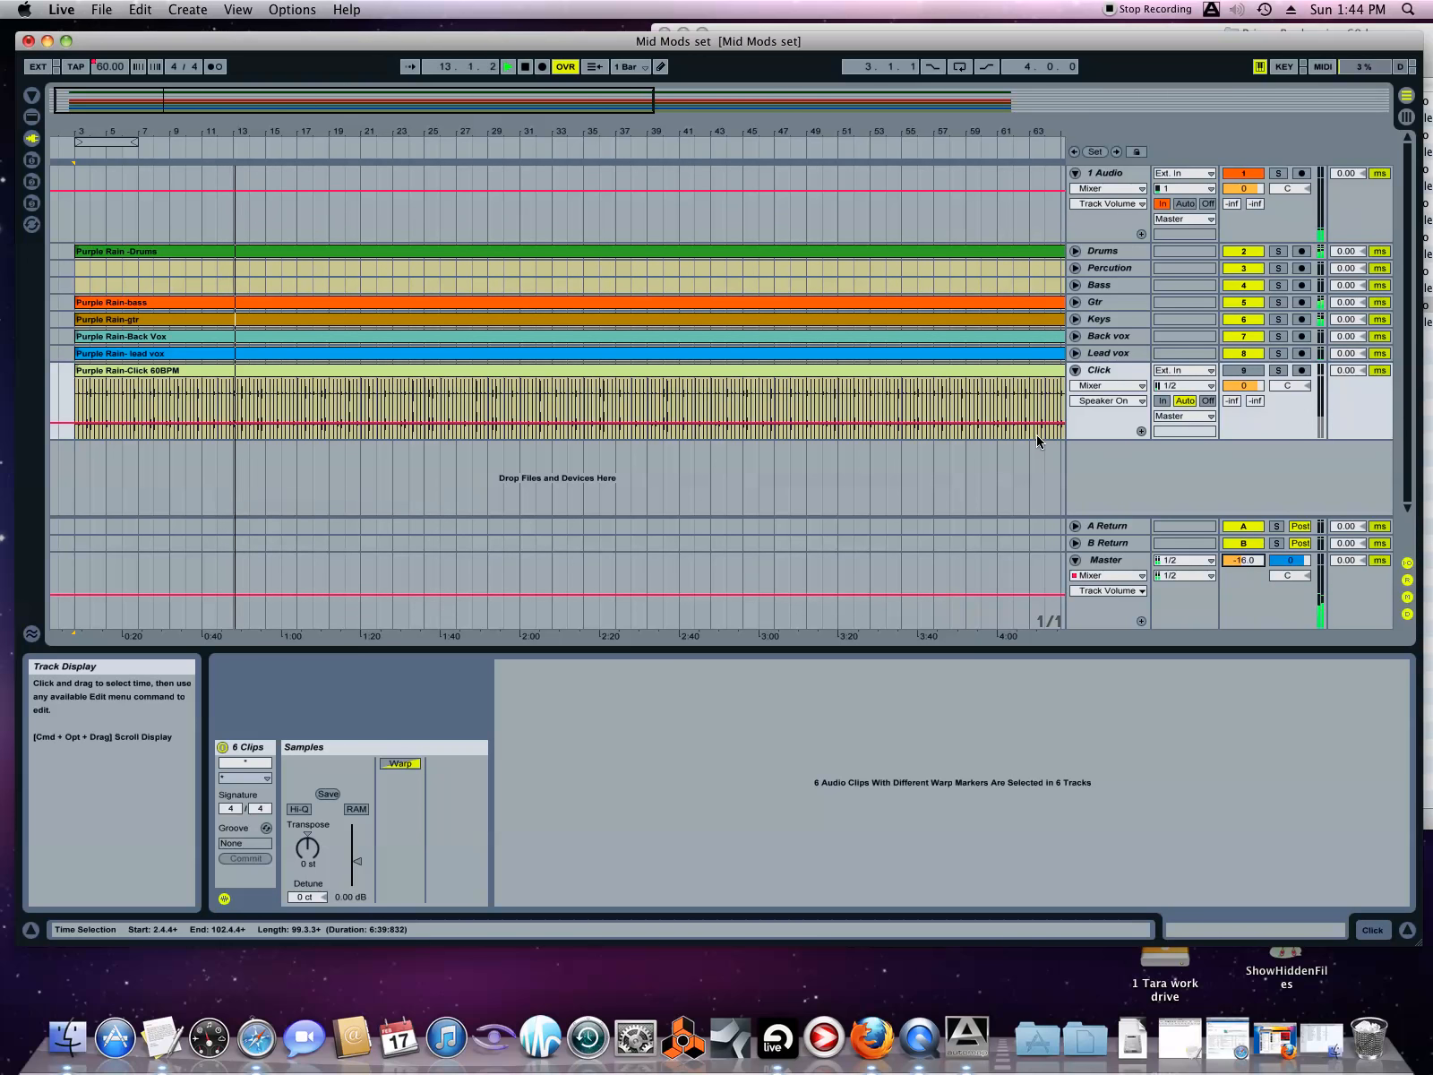
key("space")
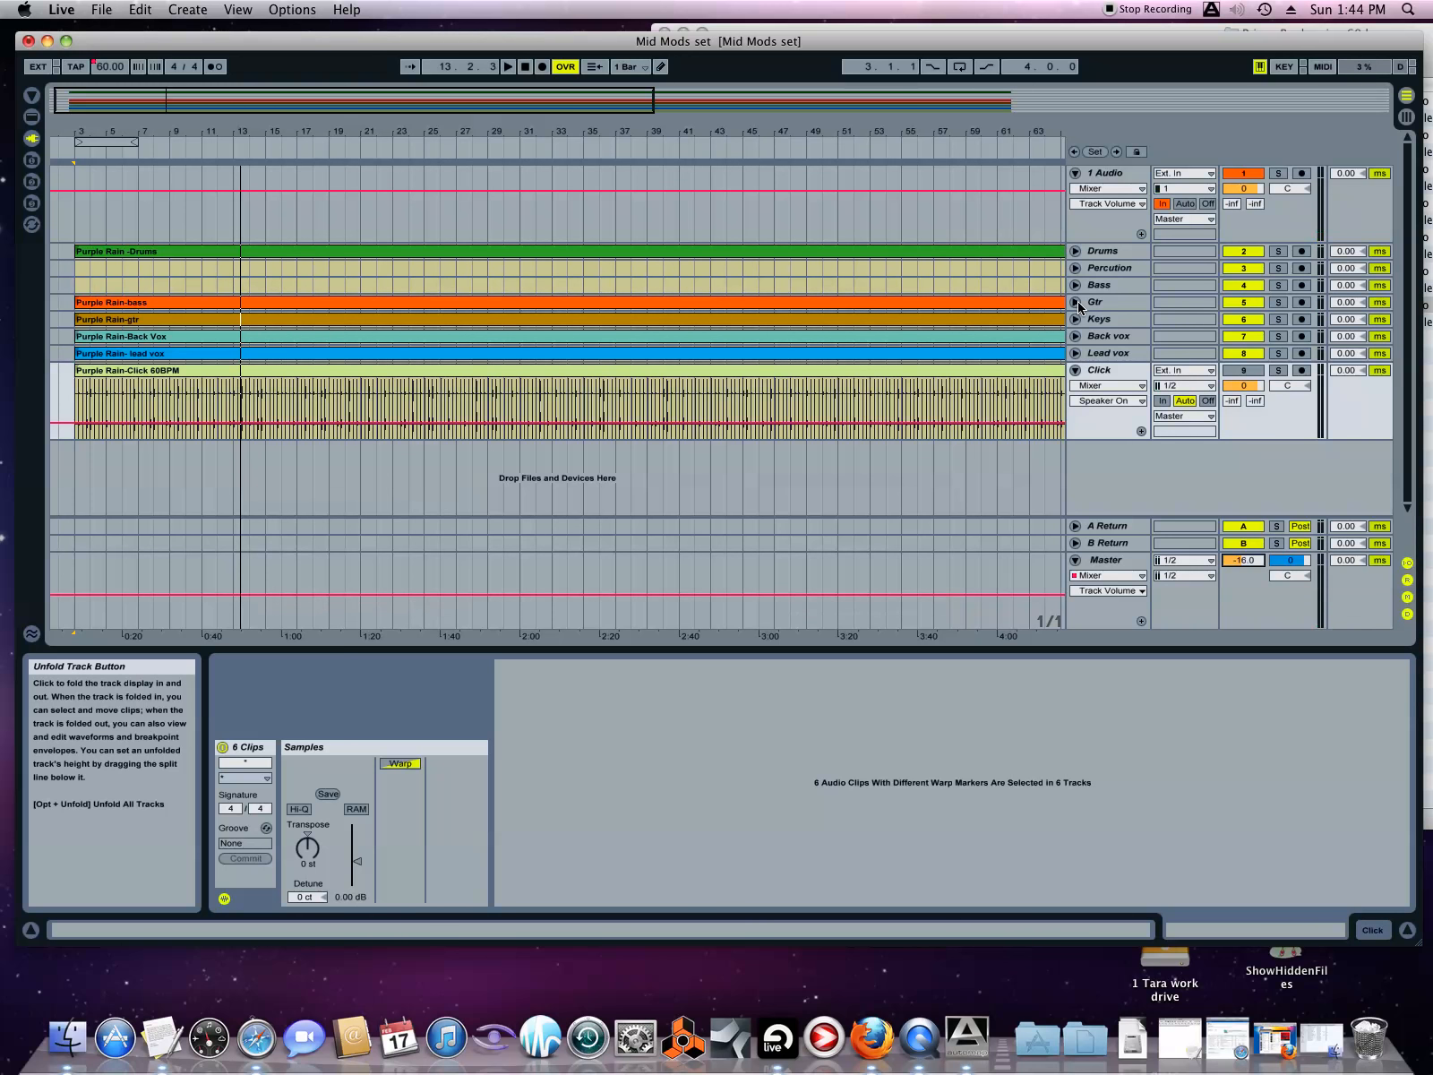
- Unfold the Drums, Bass and Gtr tracks and examine the waveforms near the end of the song
left_click_drag(865, 131, 865, 53)
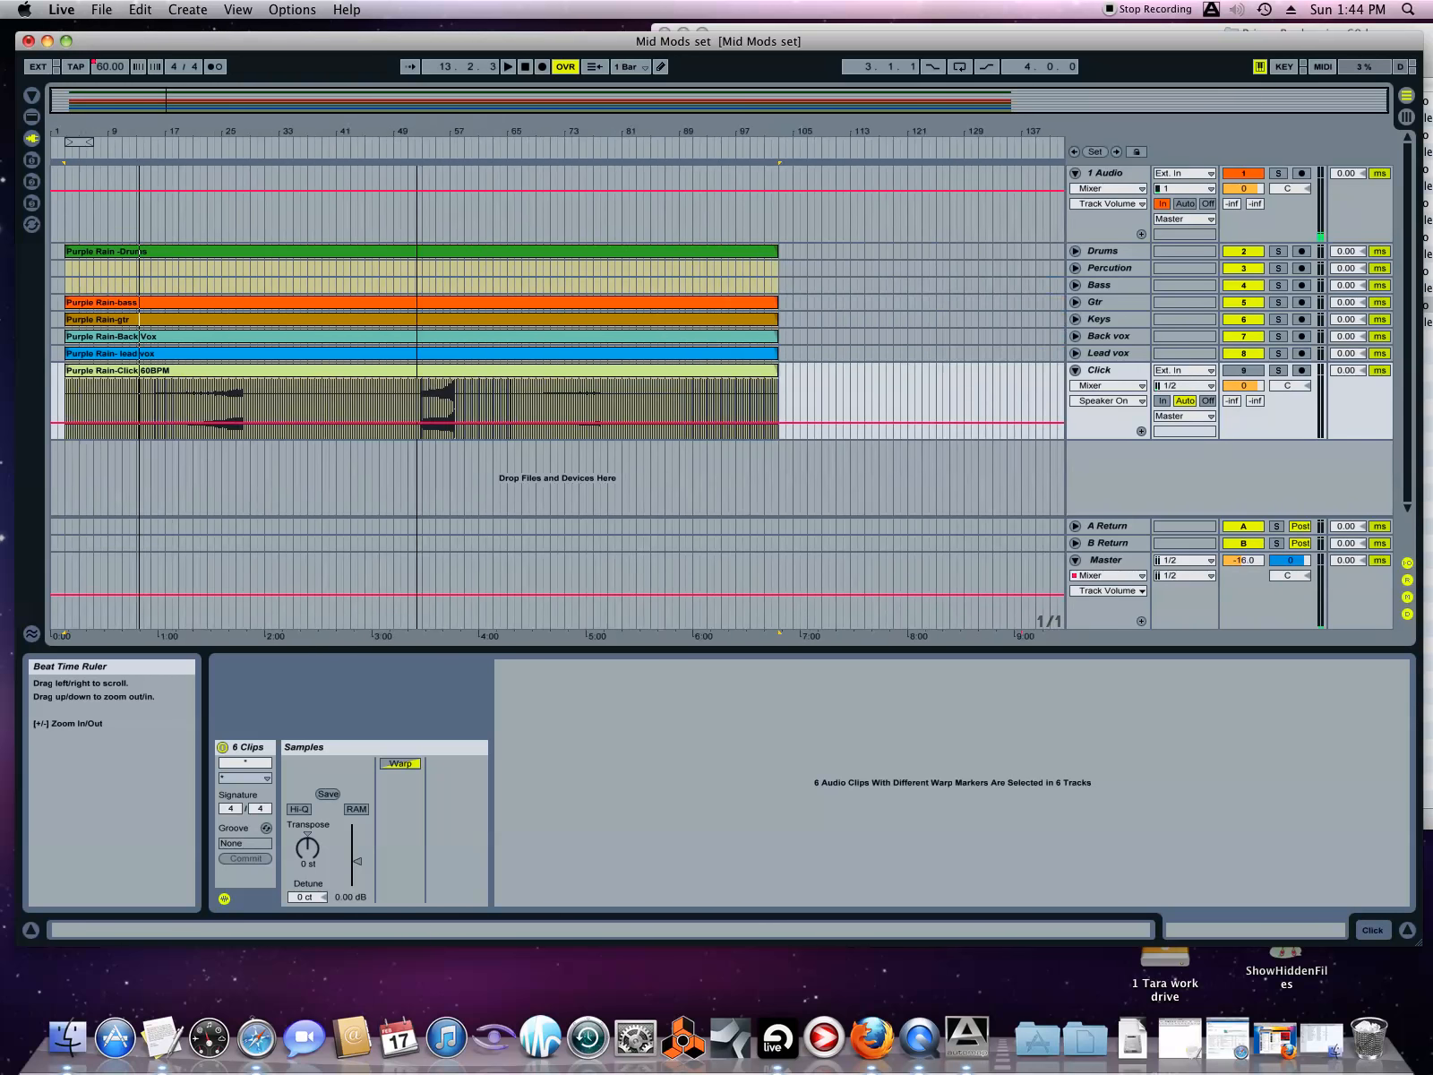
left_click_drag(791, 134, 743, 135)
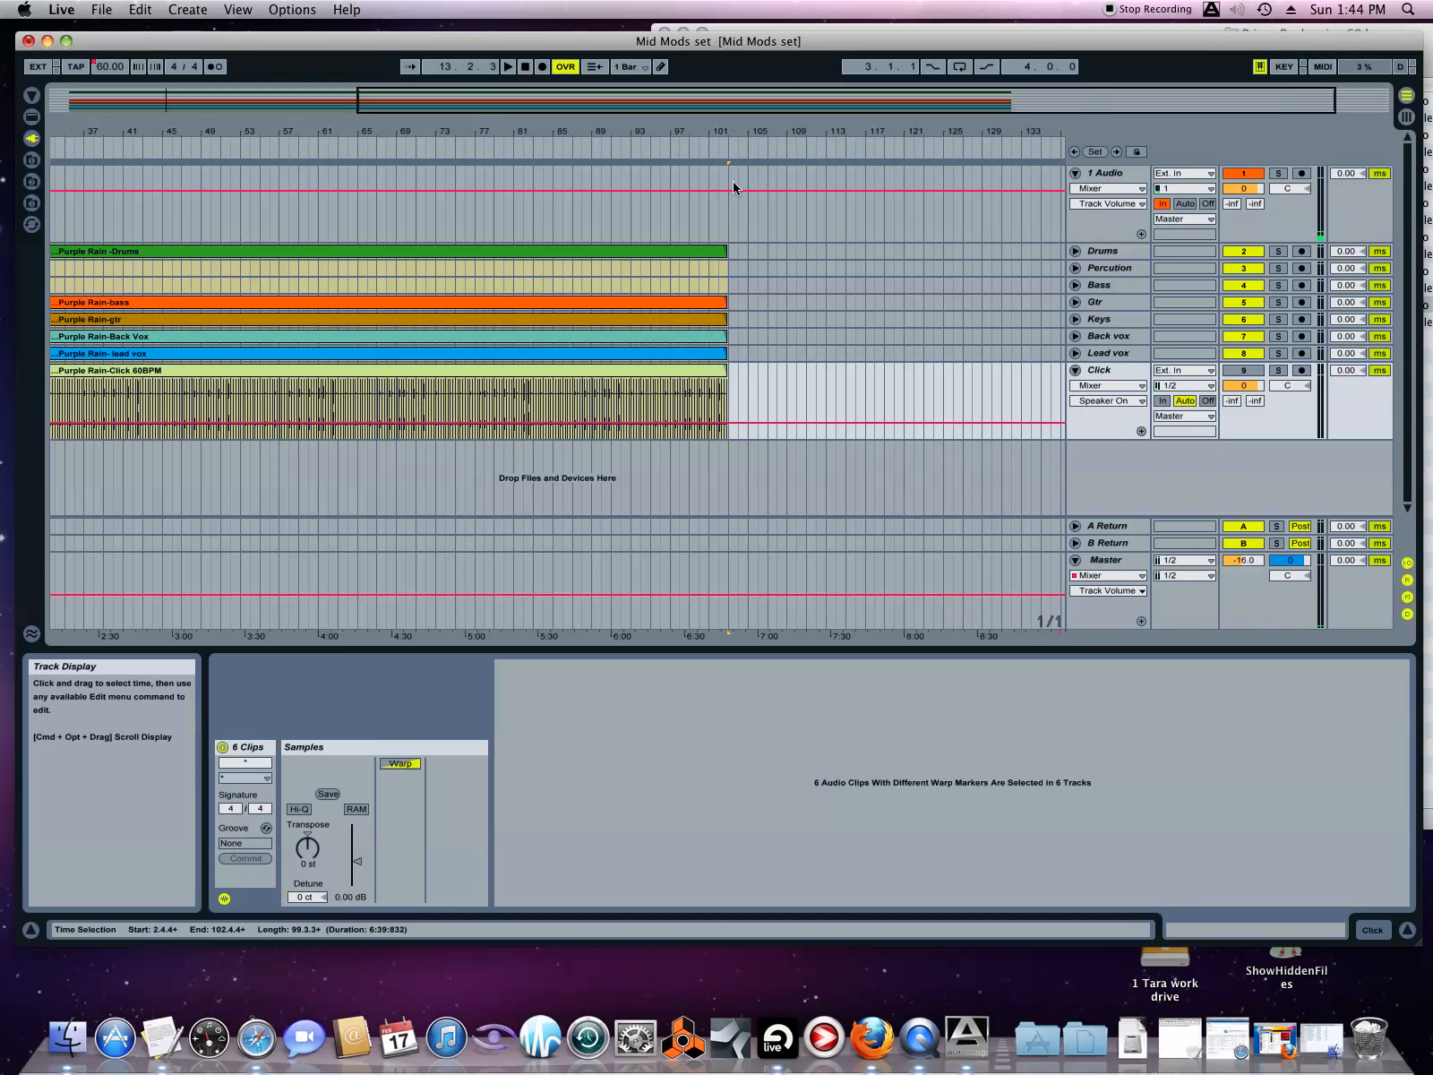
left_click_drag(719, 128, 719, 242)
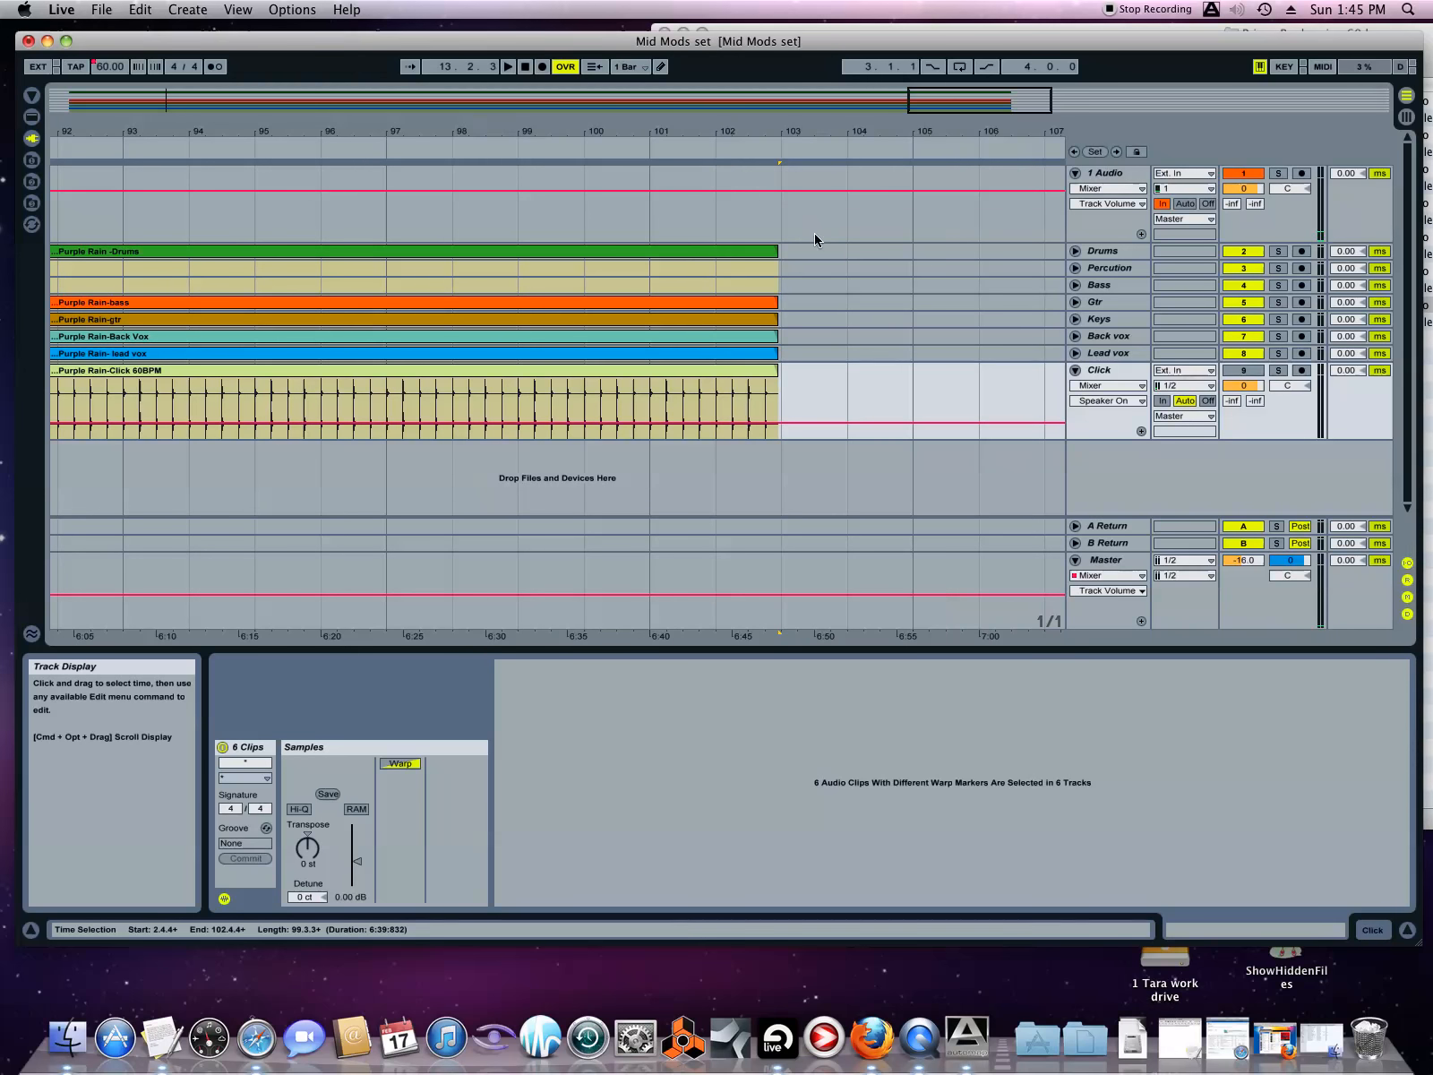
left_click(1075, 251)
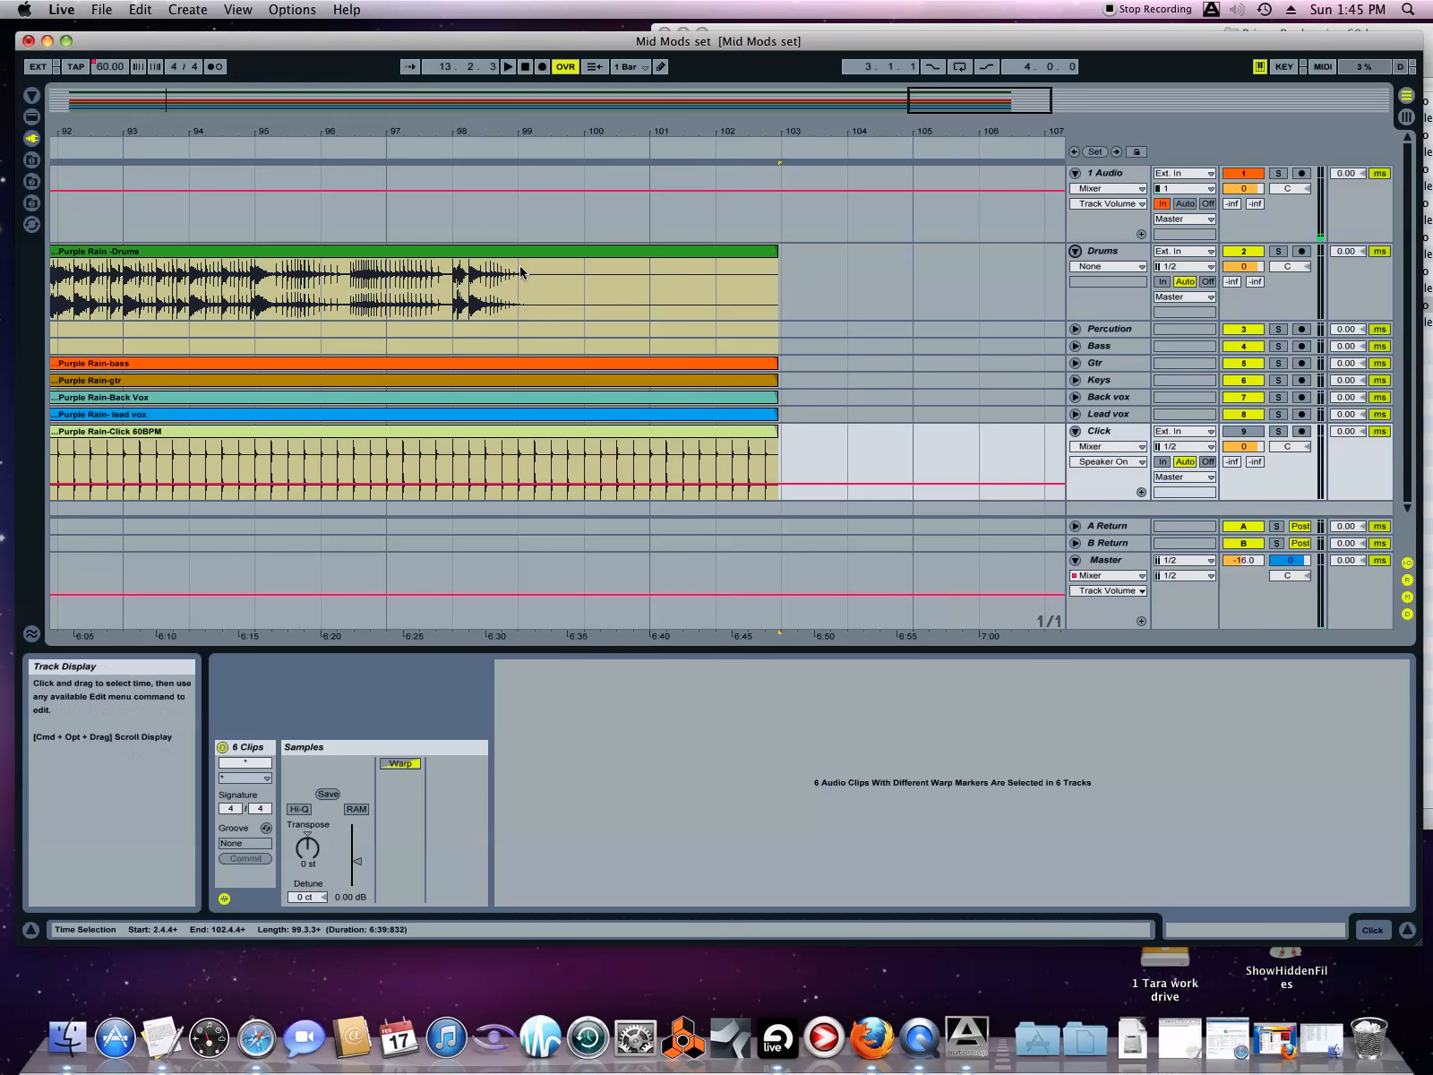
left_click(1076, 348)
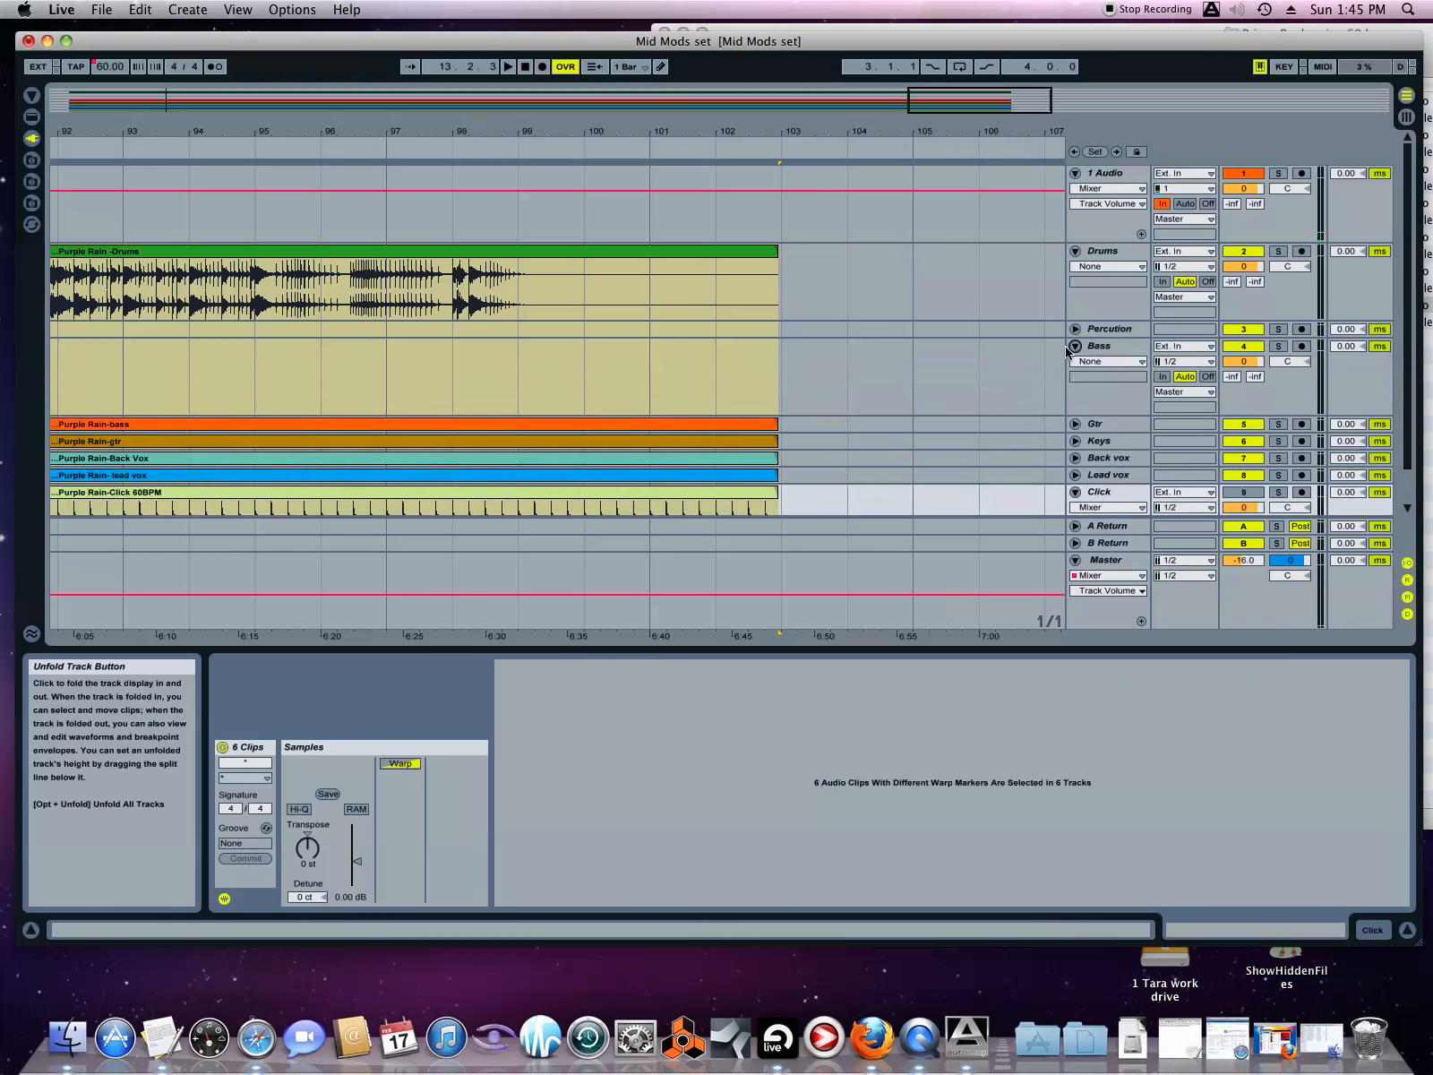
left_click(1077, 426)
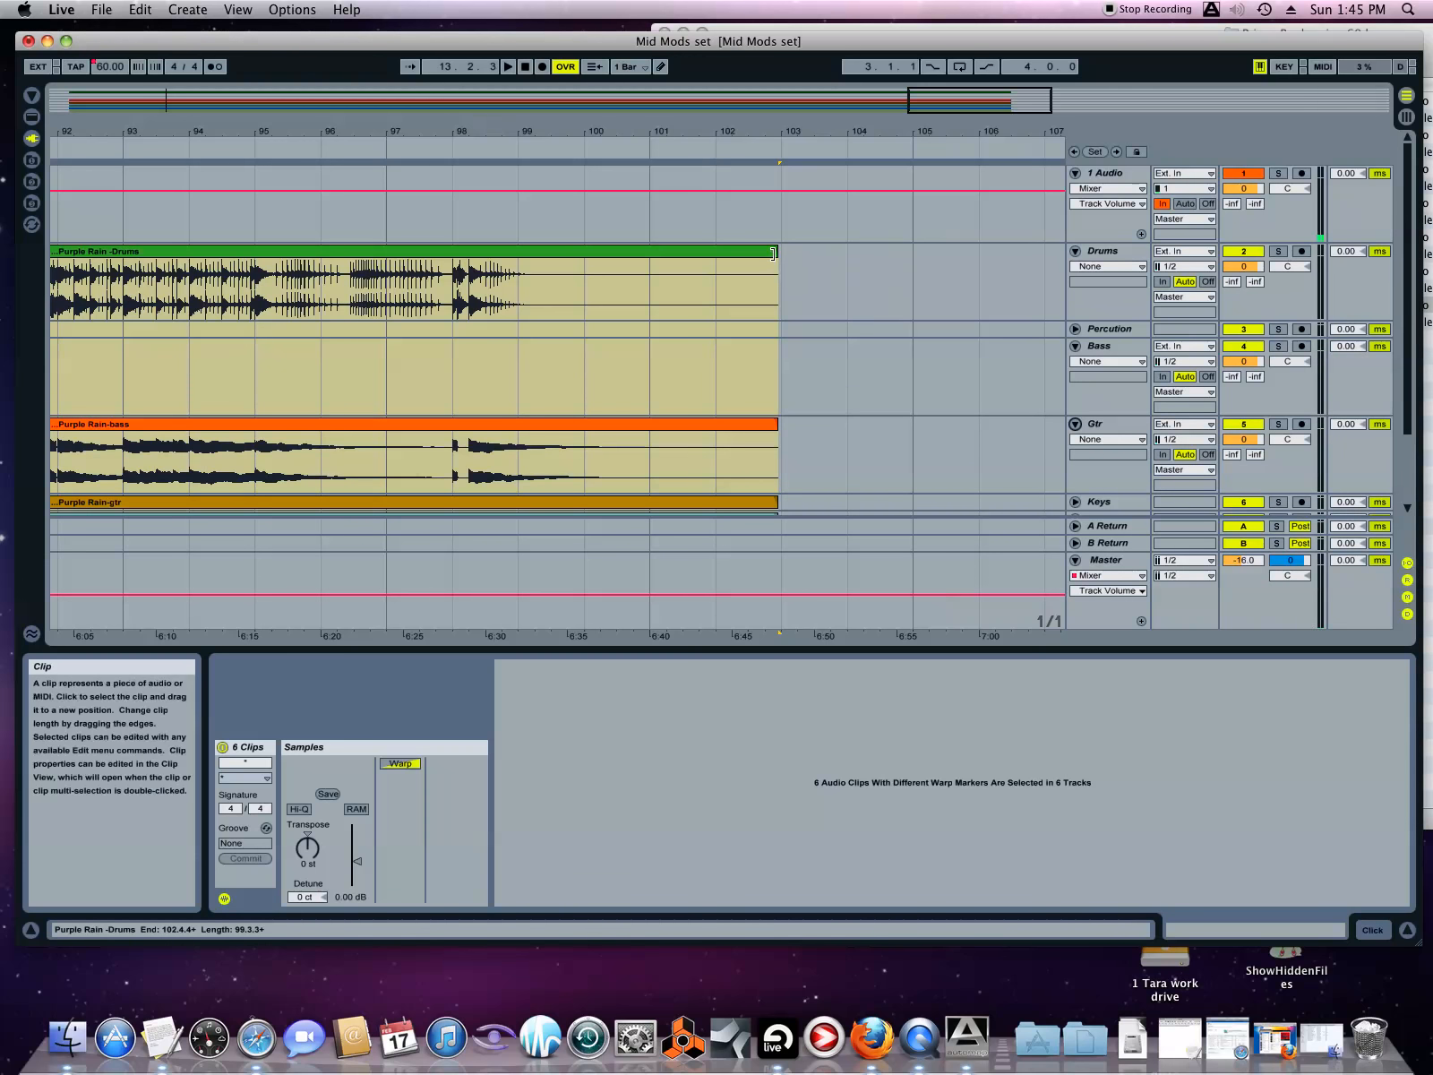
- Try trimming the end of the Purple Rain drums clip back to bar 101, and restore its original length
left_click_drag(776, 261, 680, 261)
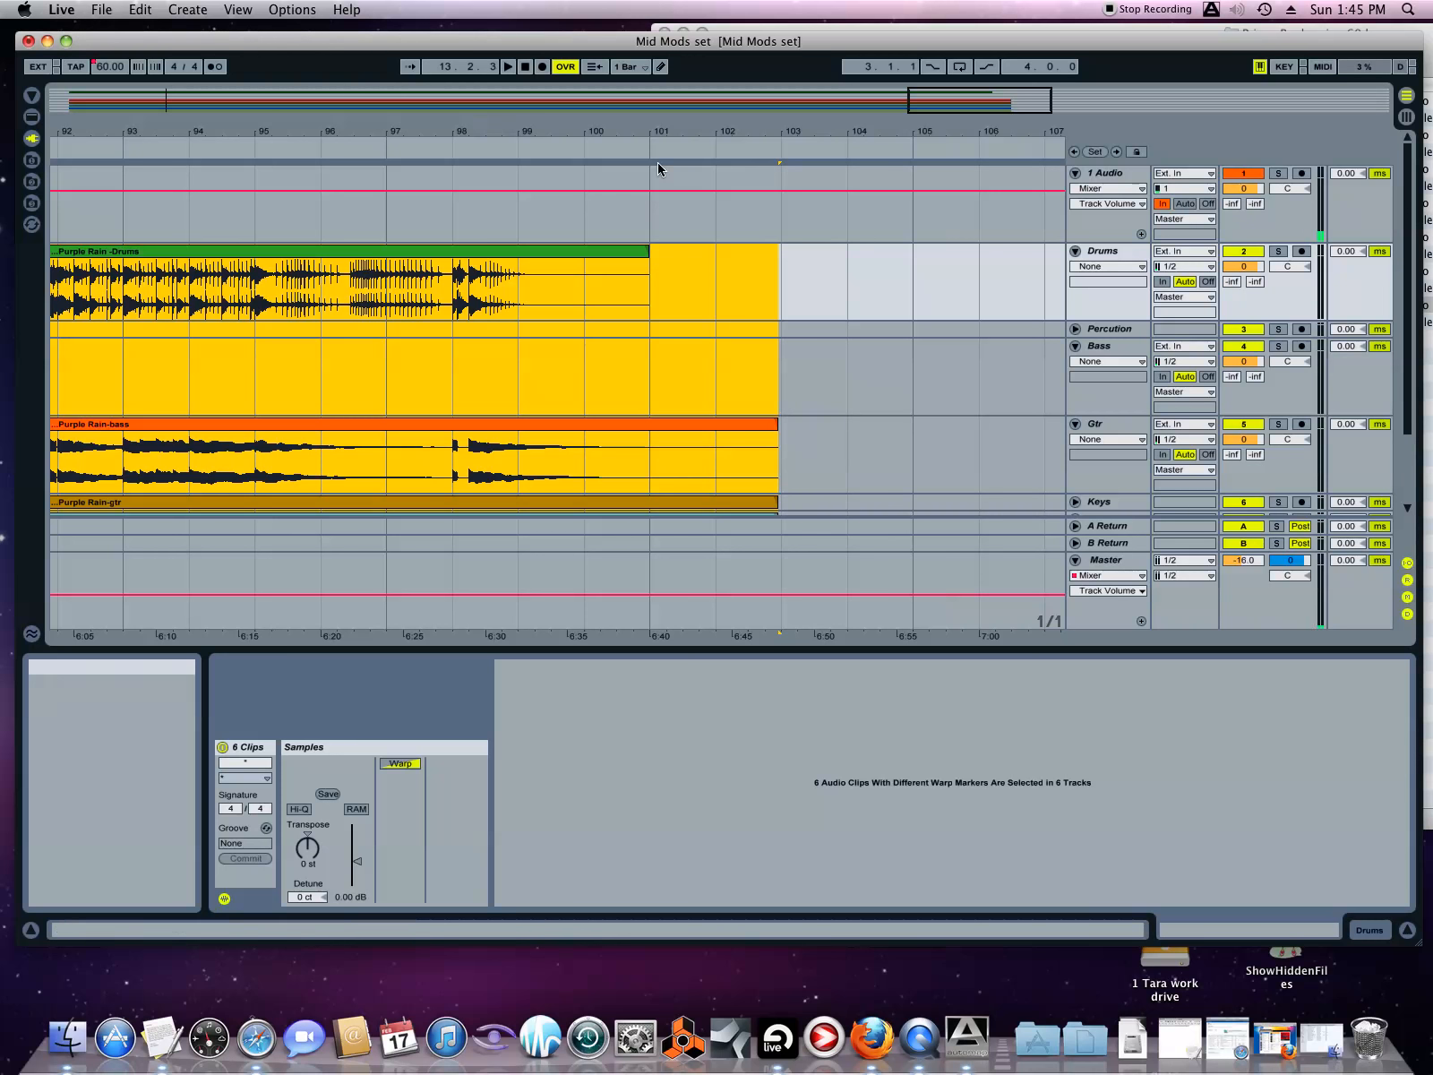
left_click_drag(649, 256, 778, 257)
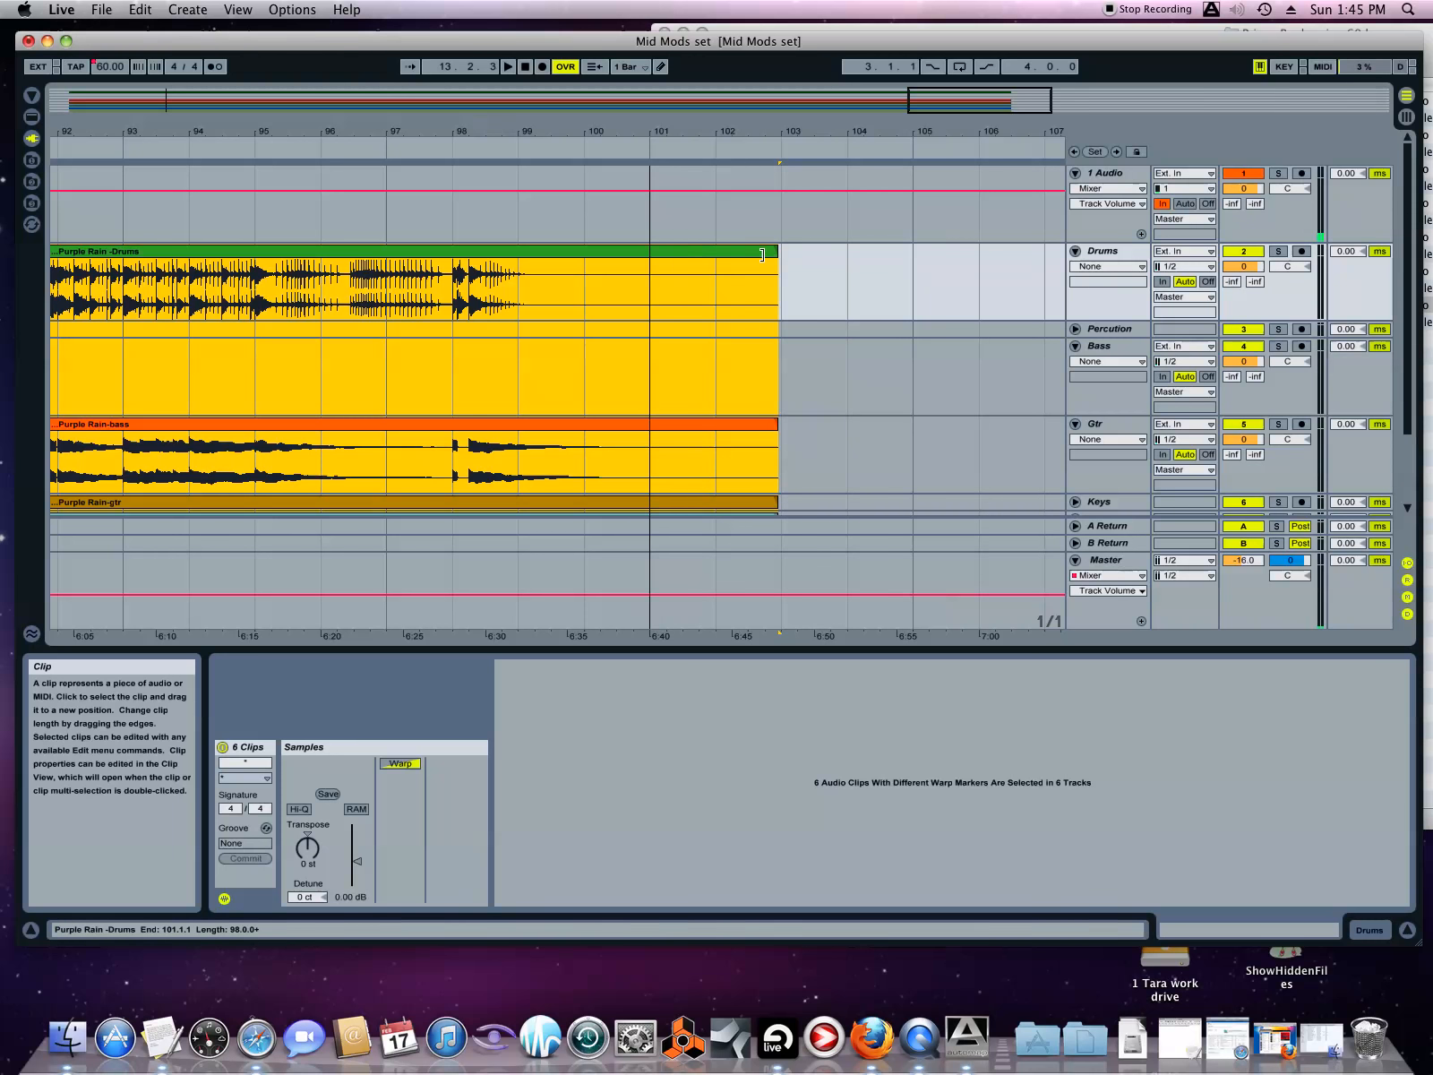
- Show the Song Tempo envelope on the Master track and set its tempo range maximum to 120
left_click_drag(833, 130, 833, 125)
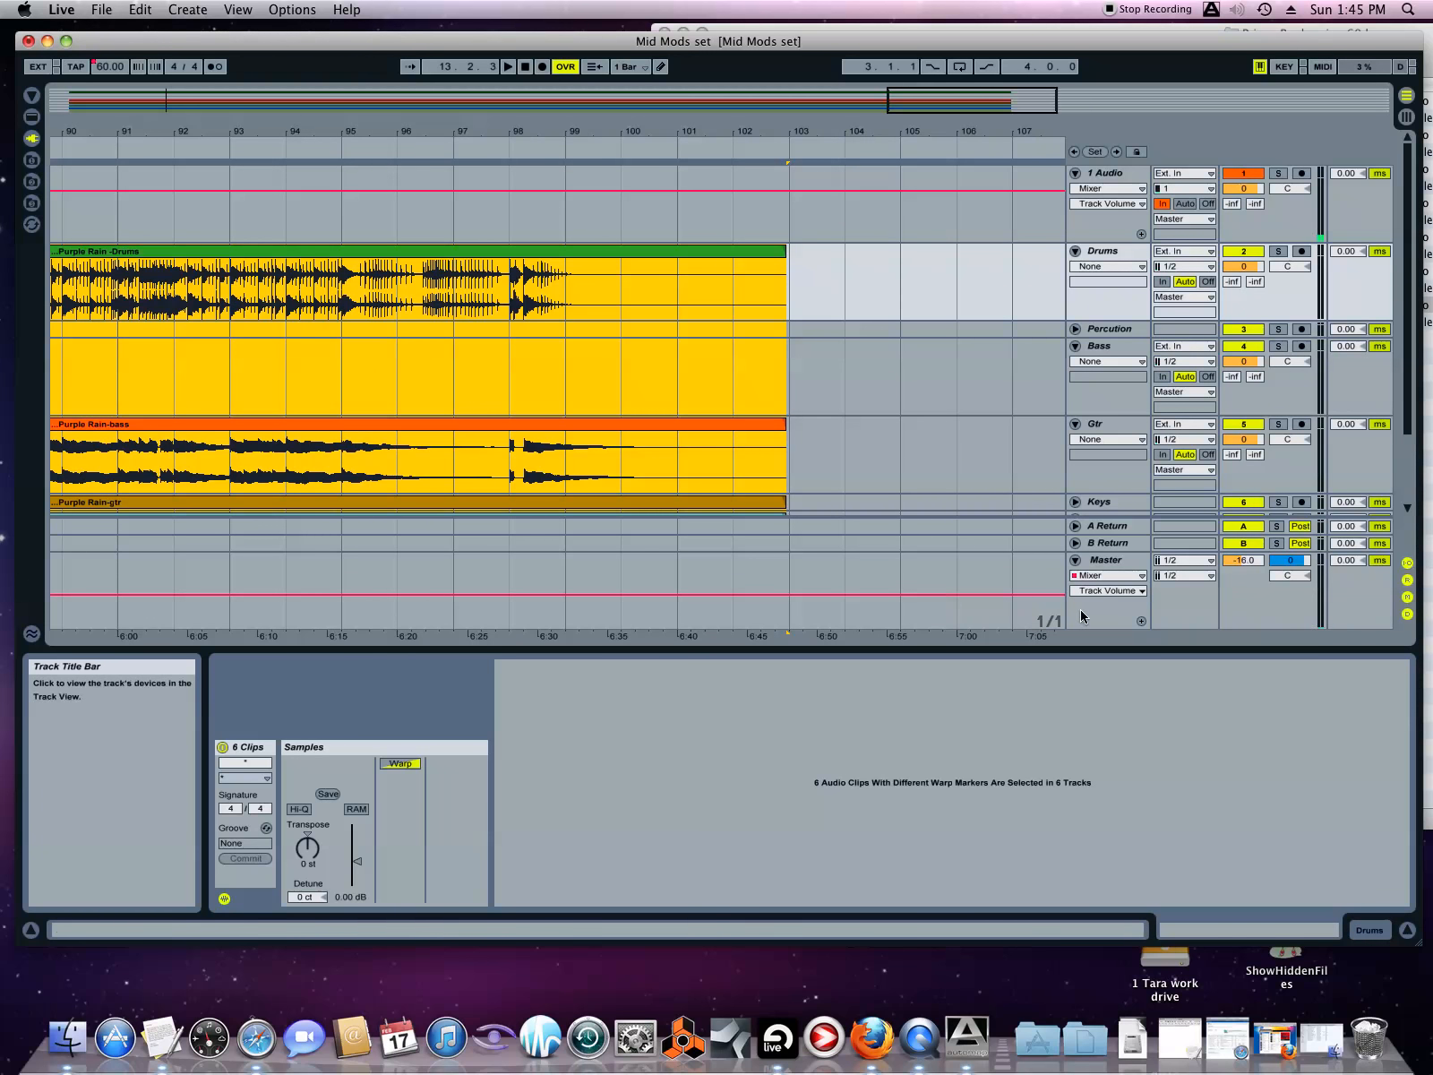
left_click(1103, 591)
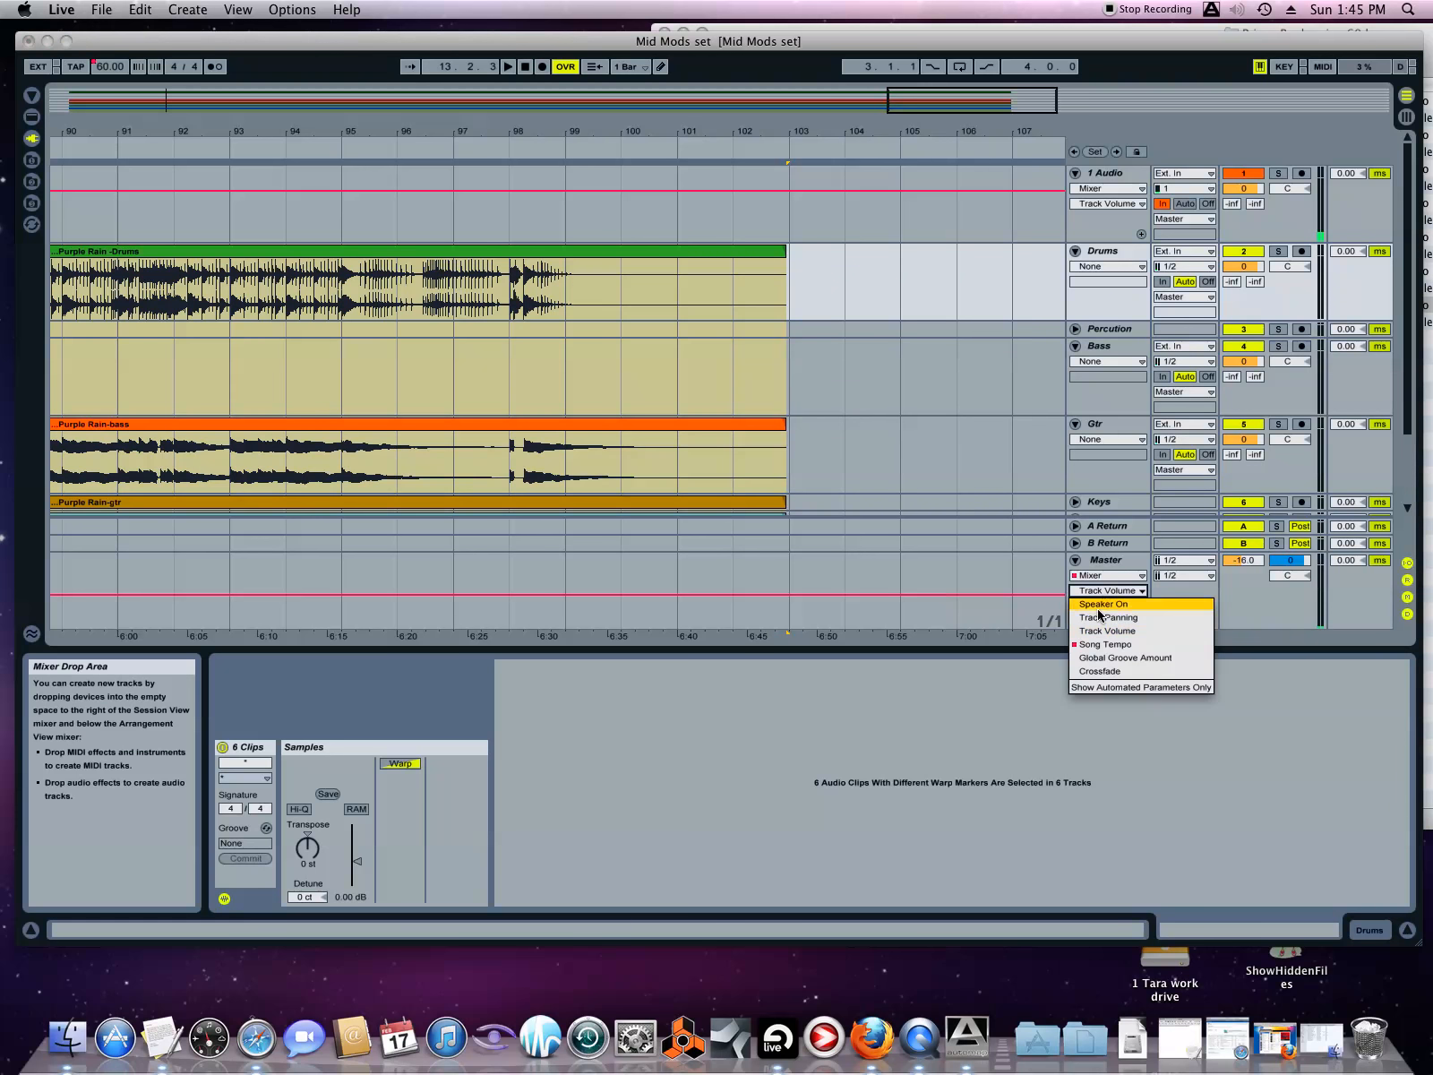
left_click(1100, 644)
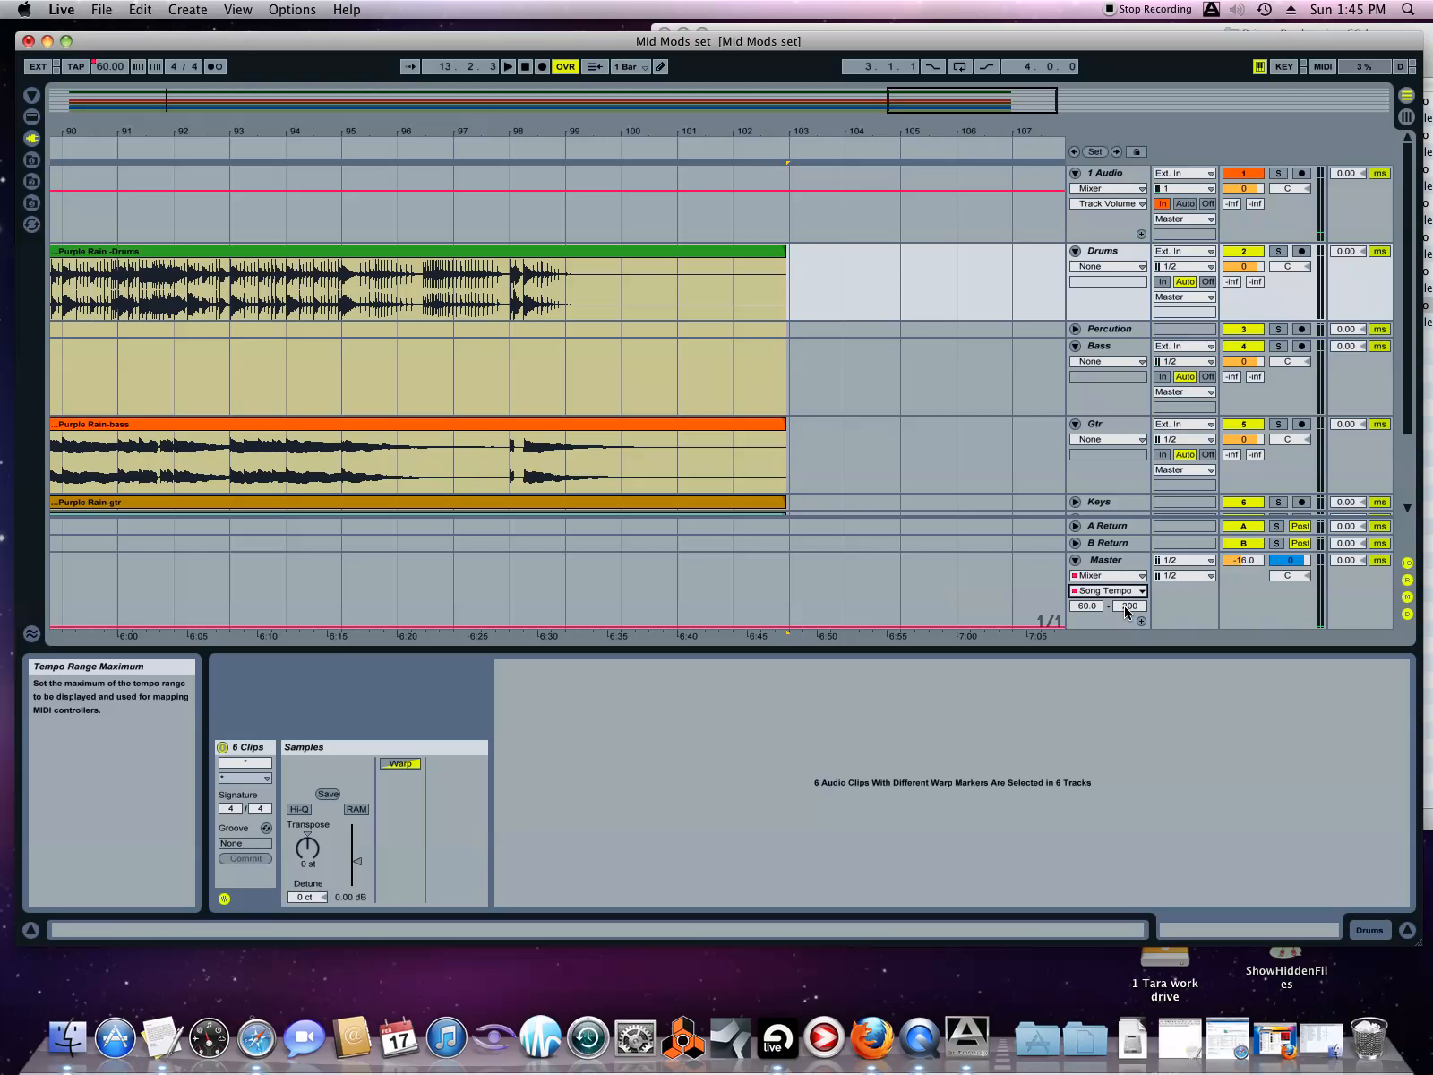
type("120")
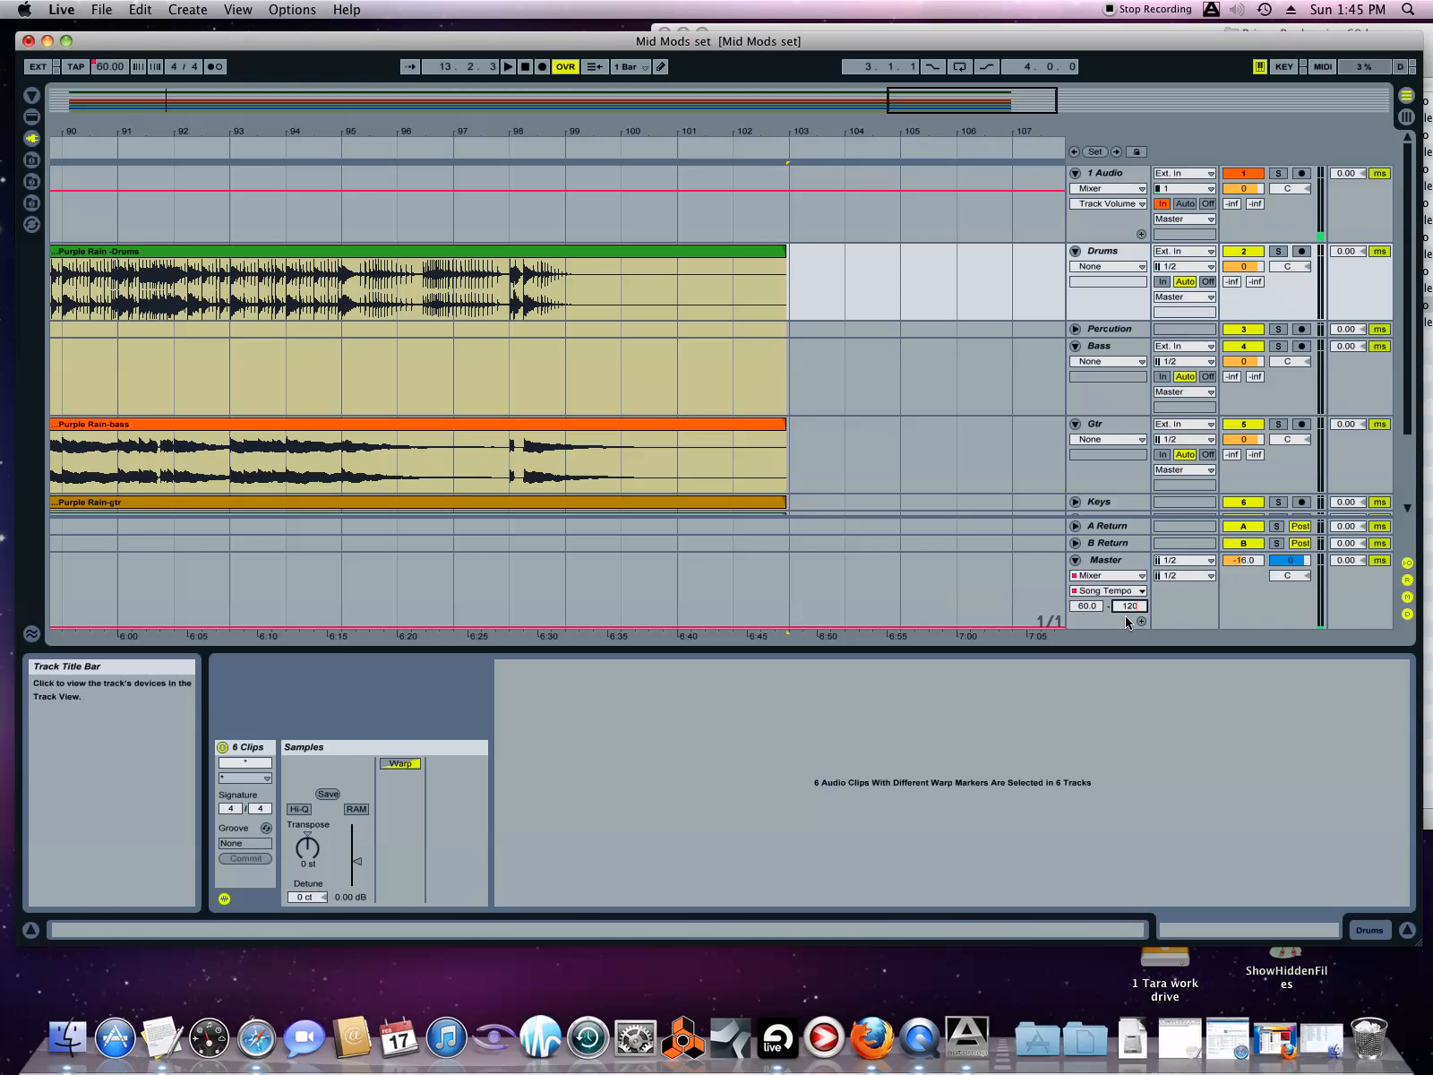
left_click(1120, 618)
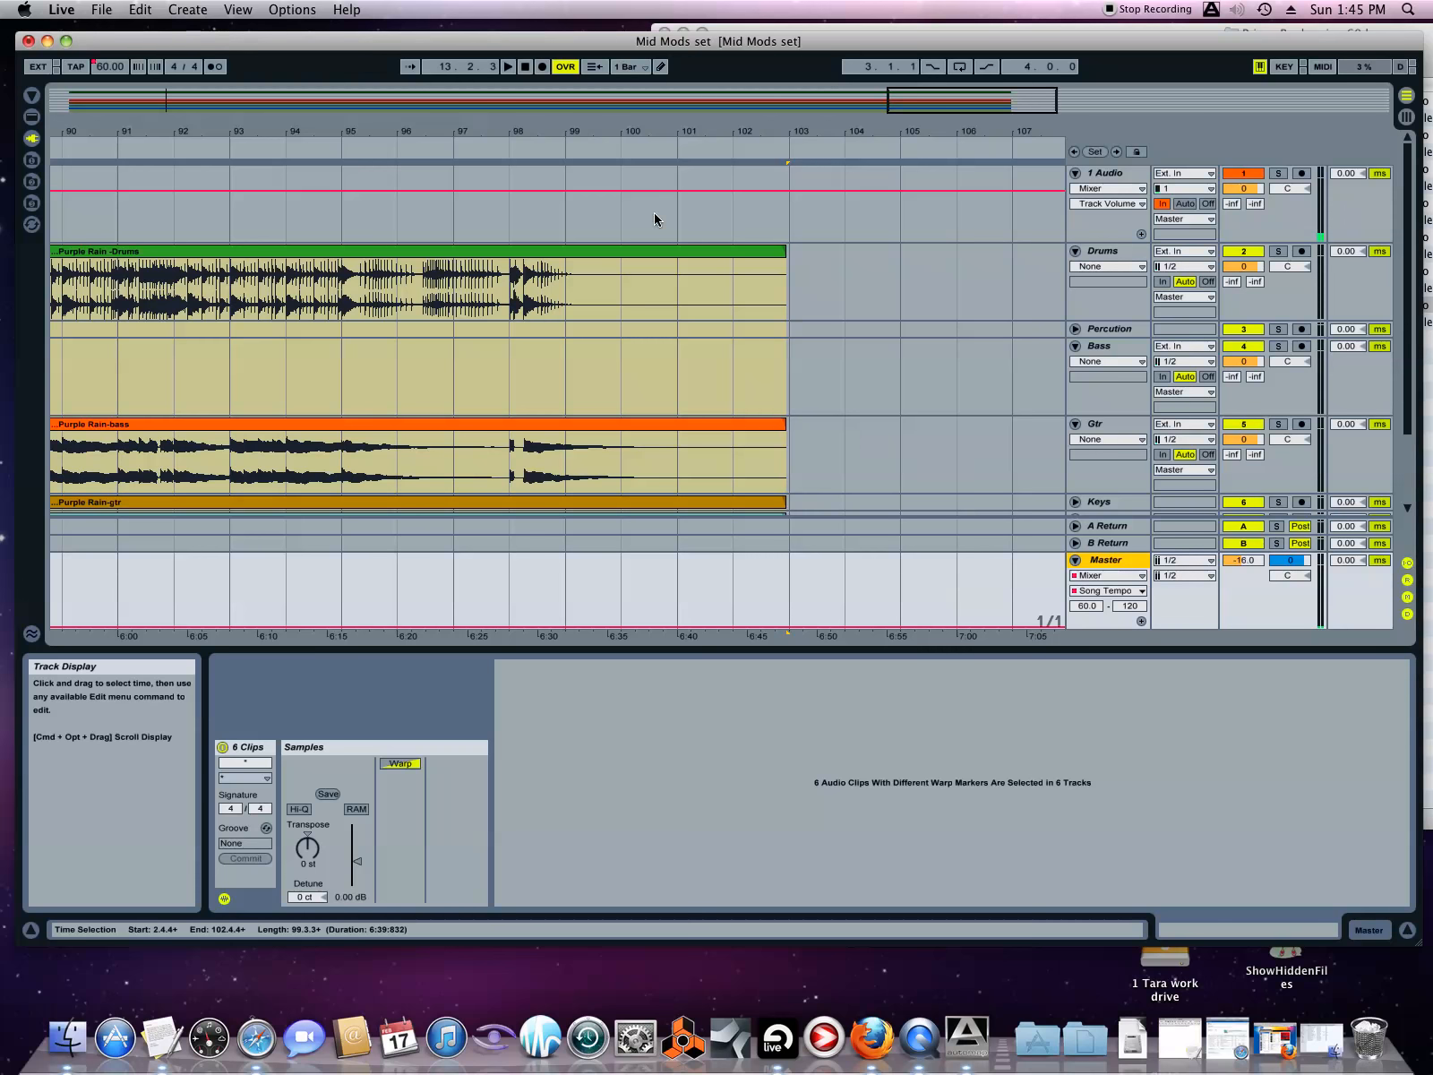
- Draw the Master tempo automation at 120 BPM from the end of the Purple Rain clips, near bar 103, onward
left_click_drag(640, 125, 616, 72)
left_click(661, 66)
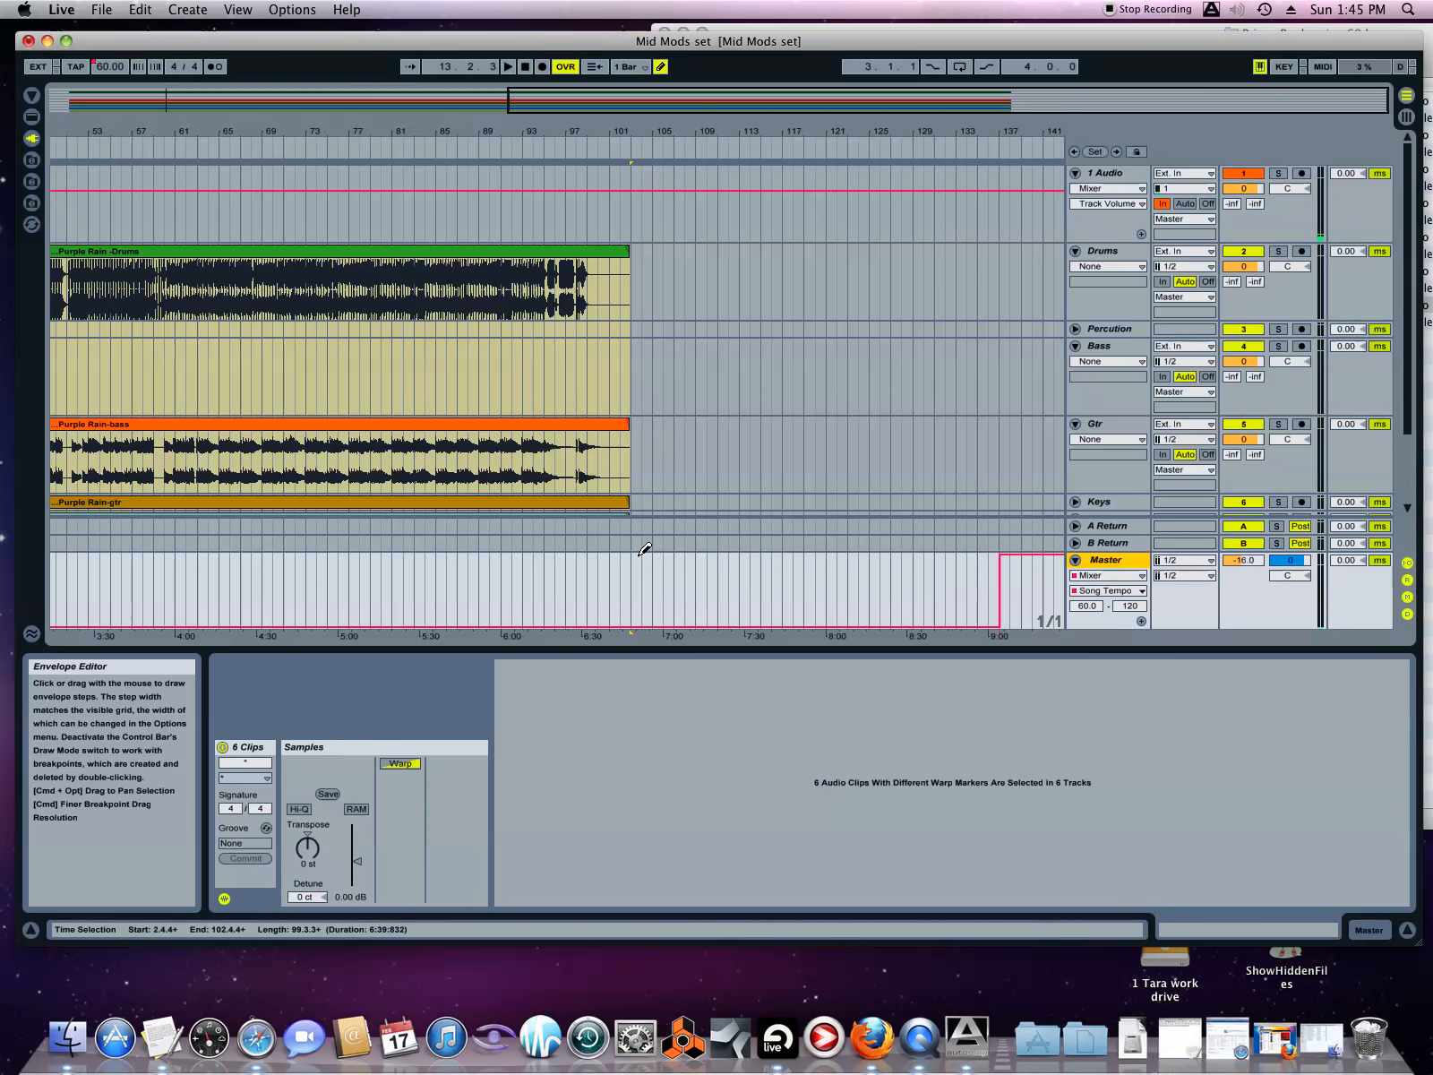
left_click(641, 555)
mouse_move(639, 552)
left_mouse_down()
mouse_move(857, 552)
mouse_move(1002, 530)
left_mouse_up()
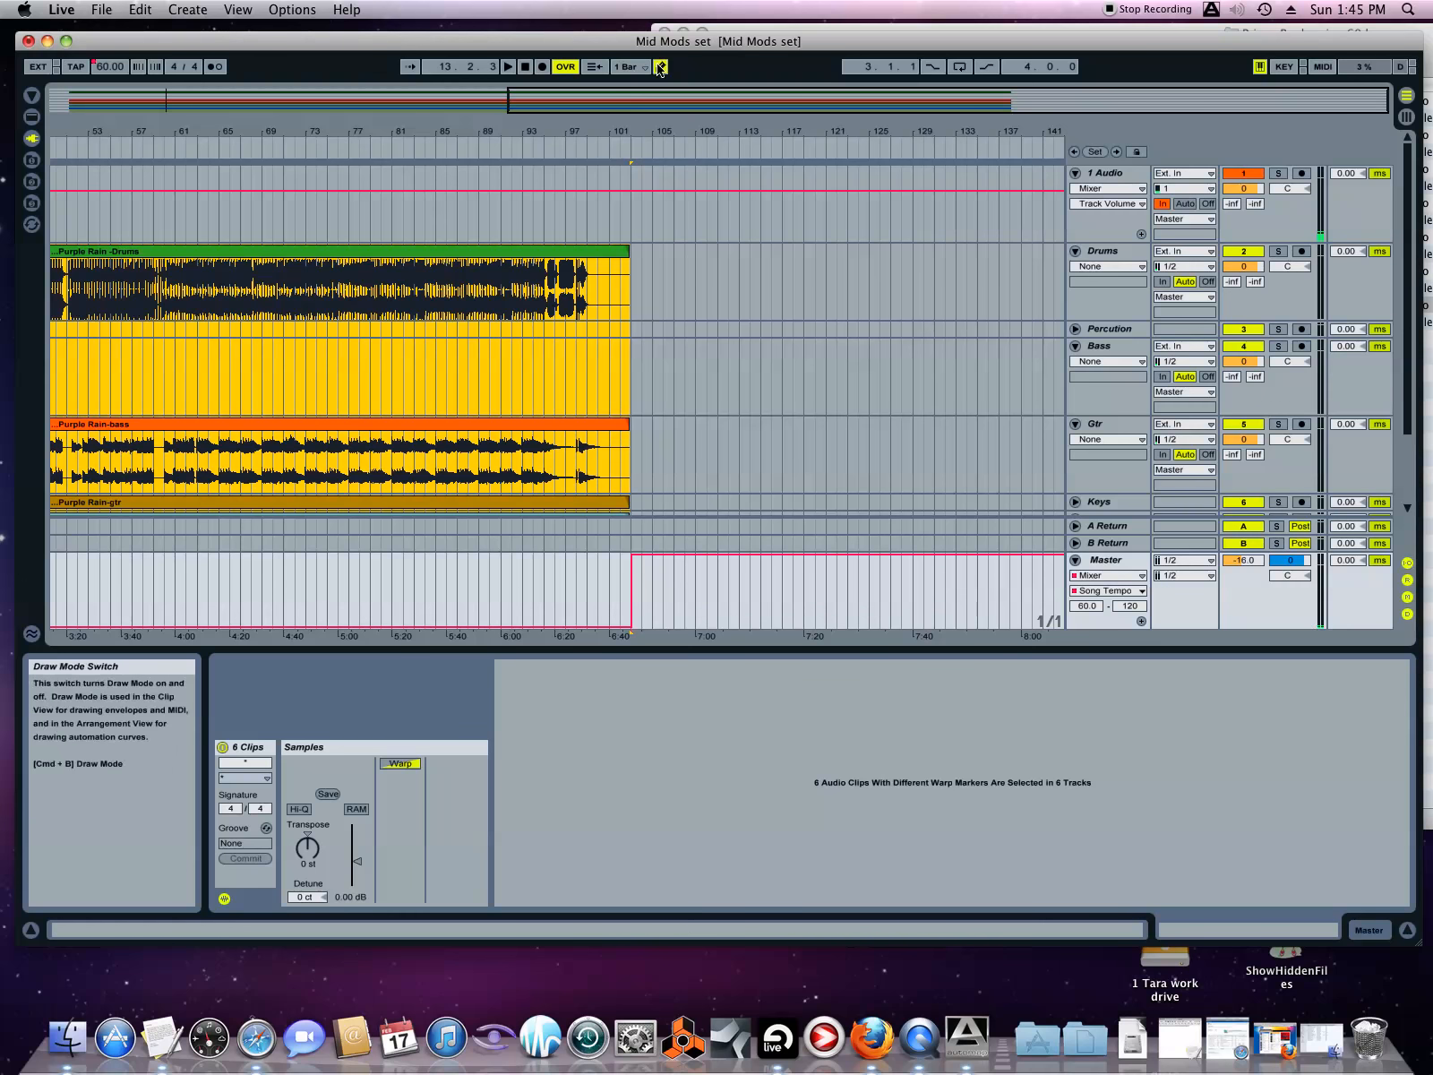
- Fold the Bass, Drums, Click and Gtr tracks with the whole arrangement in view
left_click_drag(607, 130, 607, 103)
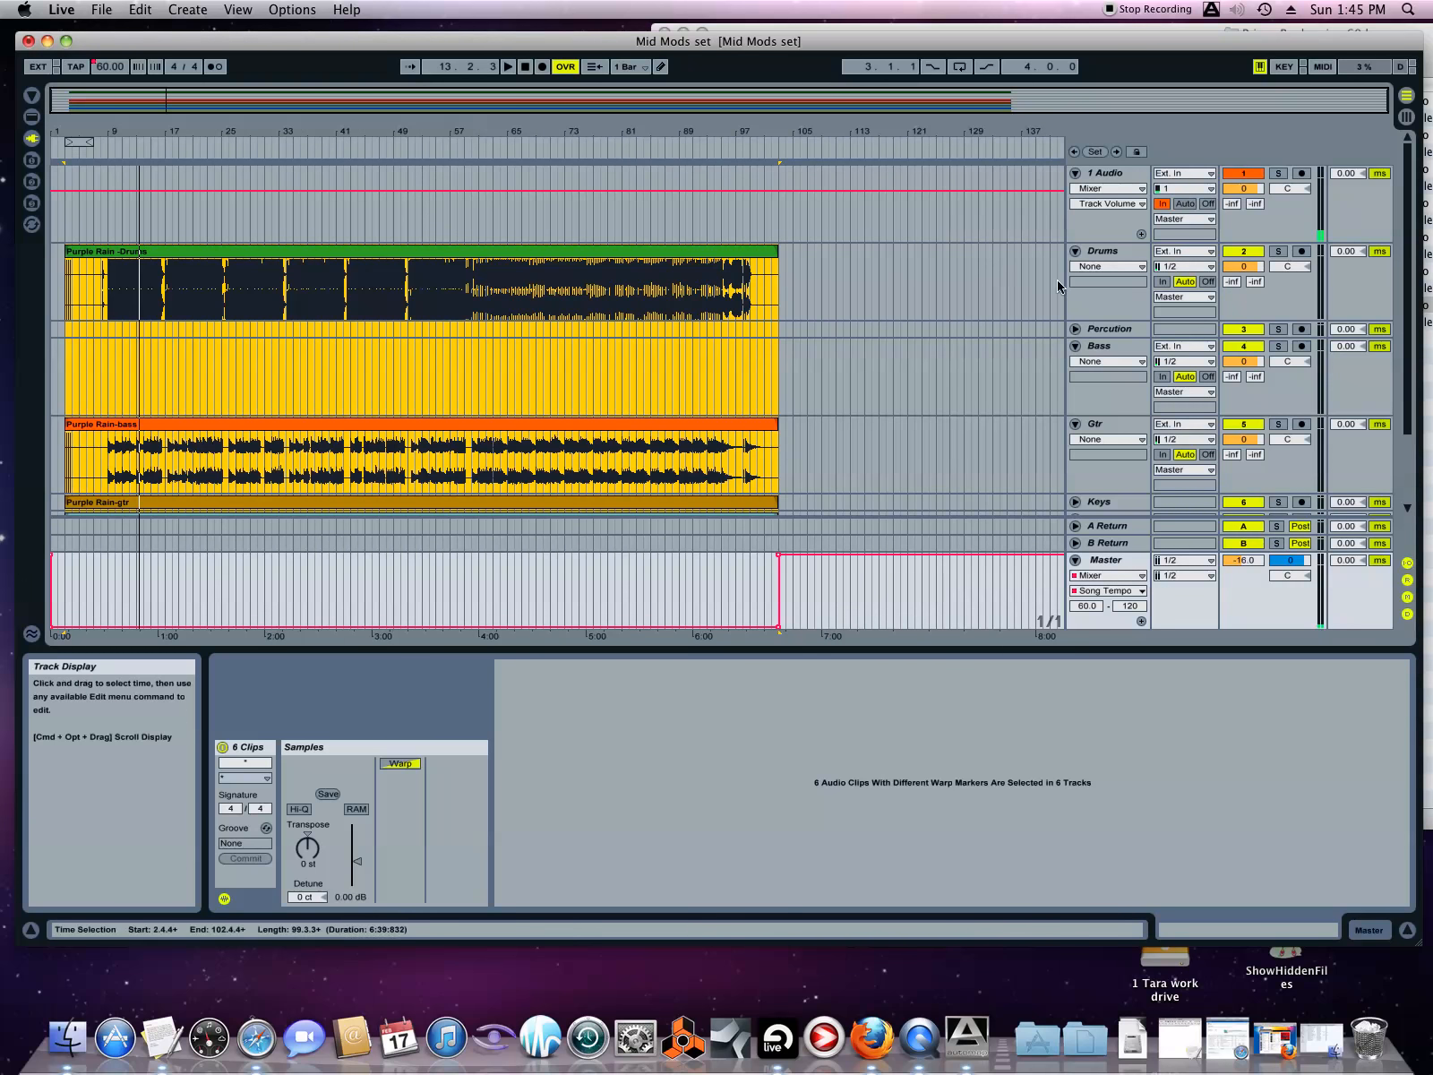
left_click(1076, 347)
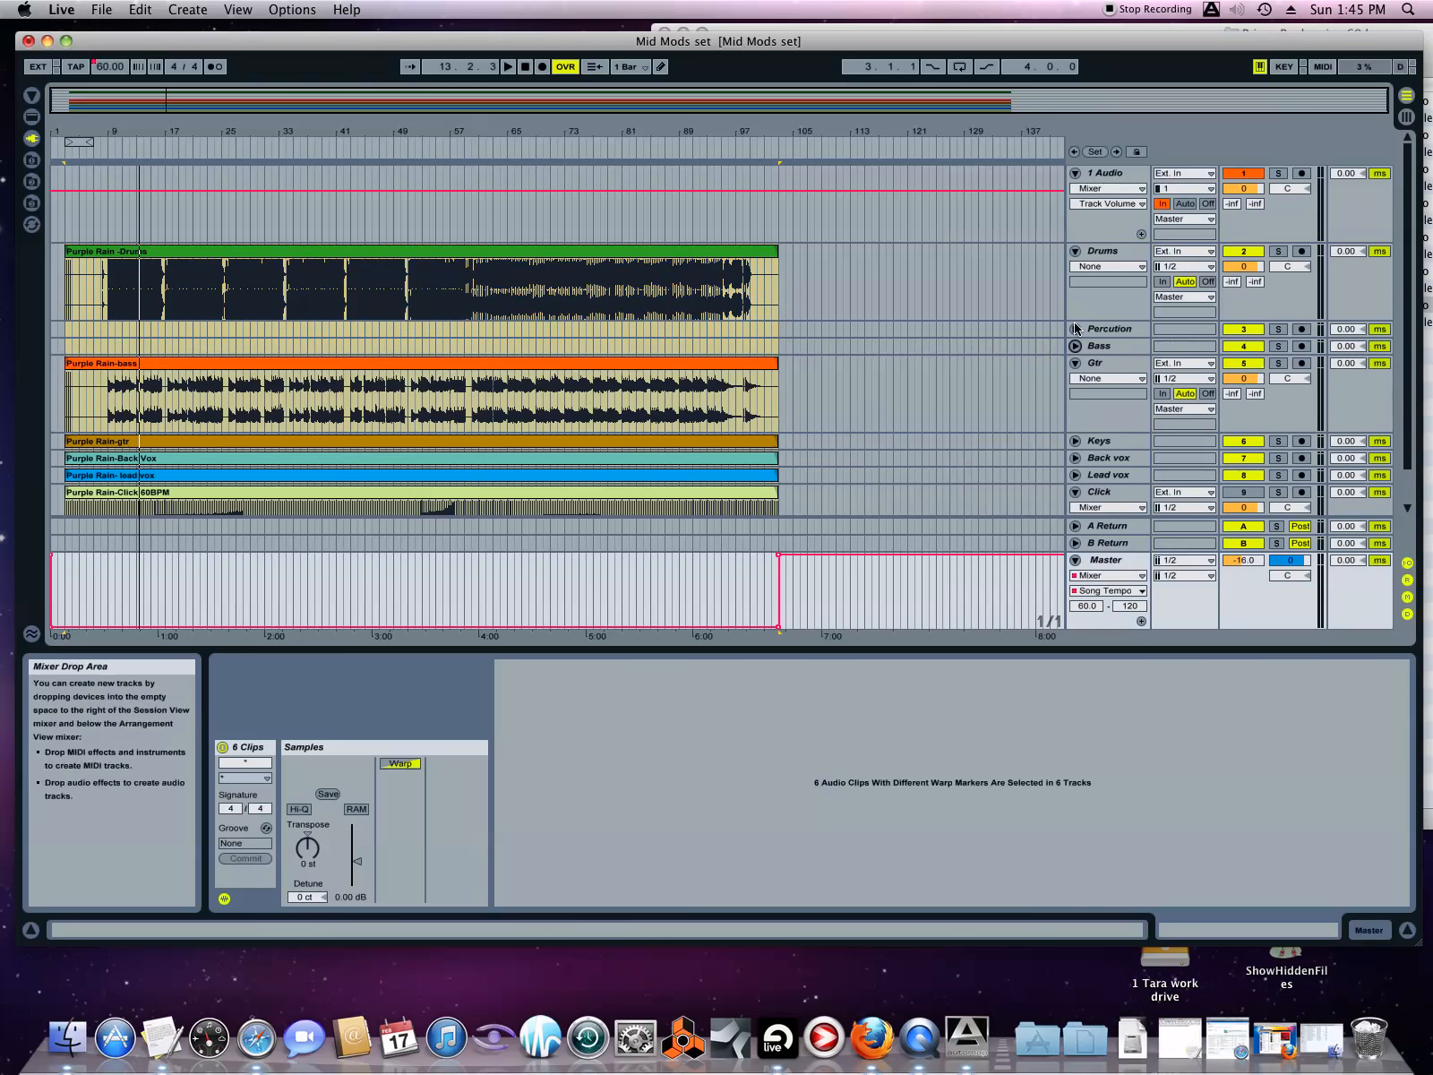
left_click(1075, 251)
left_click(1076, 432)
left_click(1076, 303)
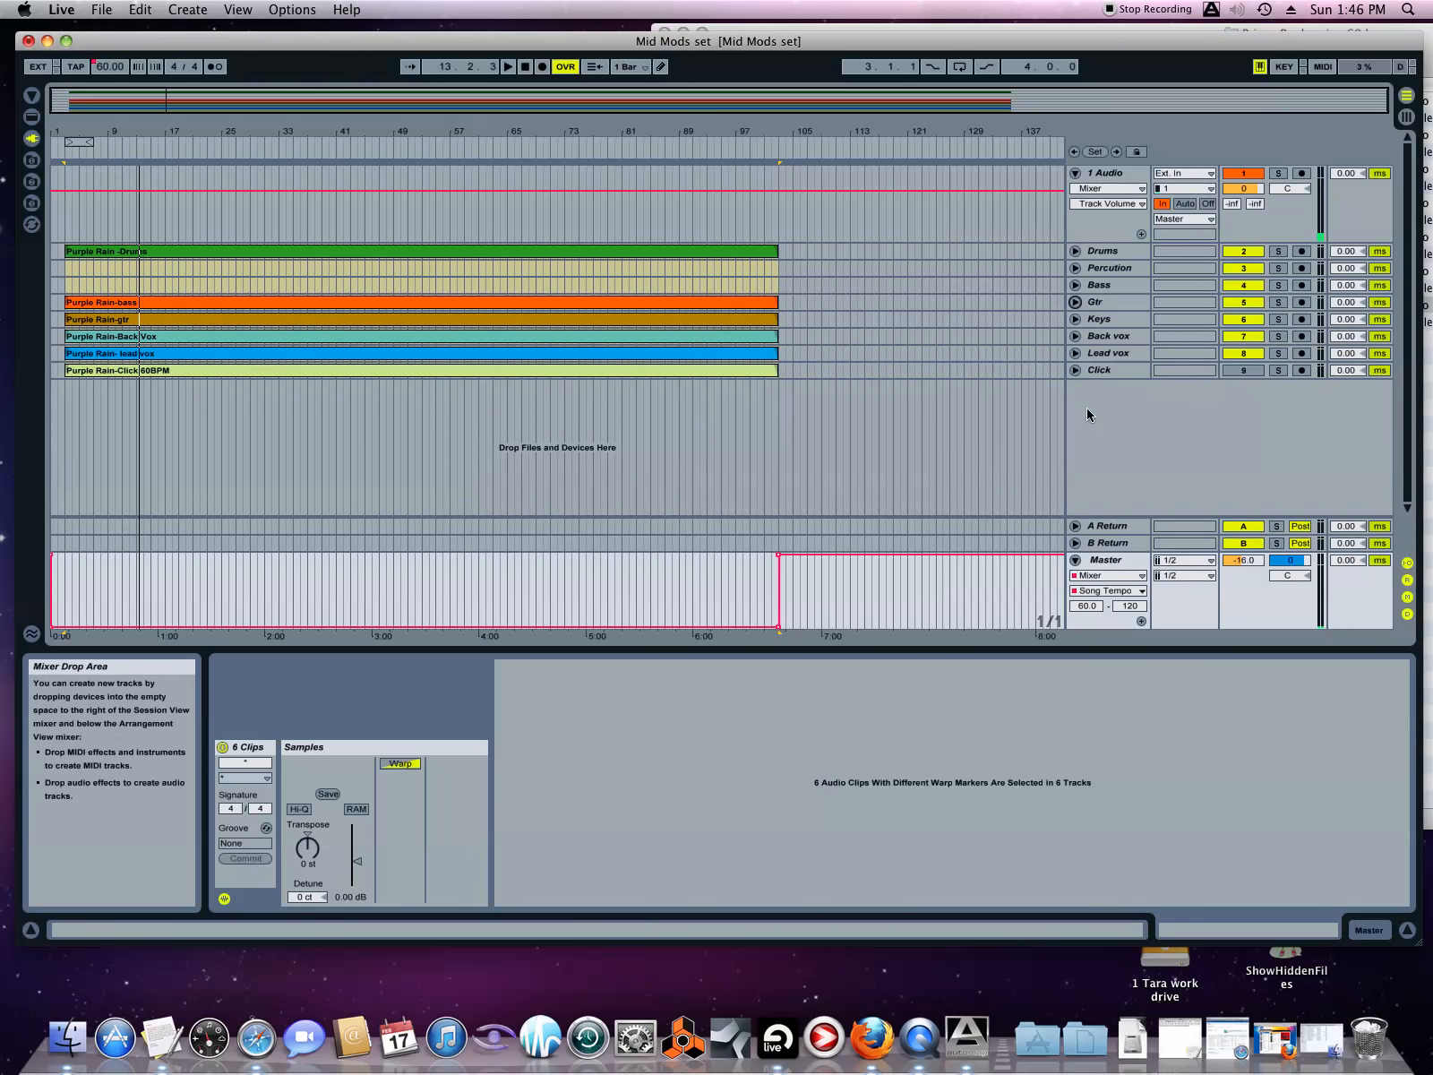
- Unfold the Click track and route its output to Ext. Out, channel 4
left_click(1076, 370)
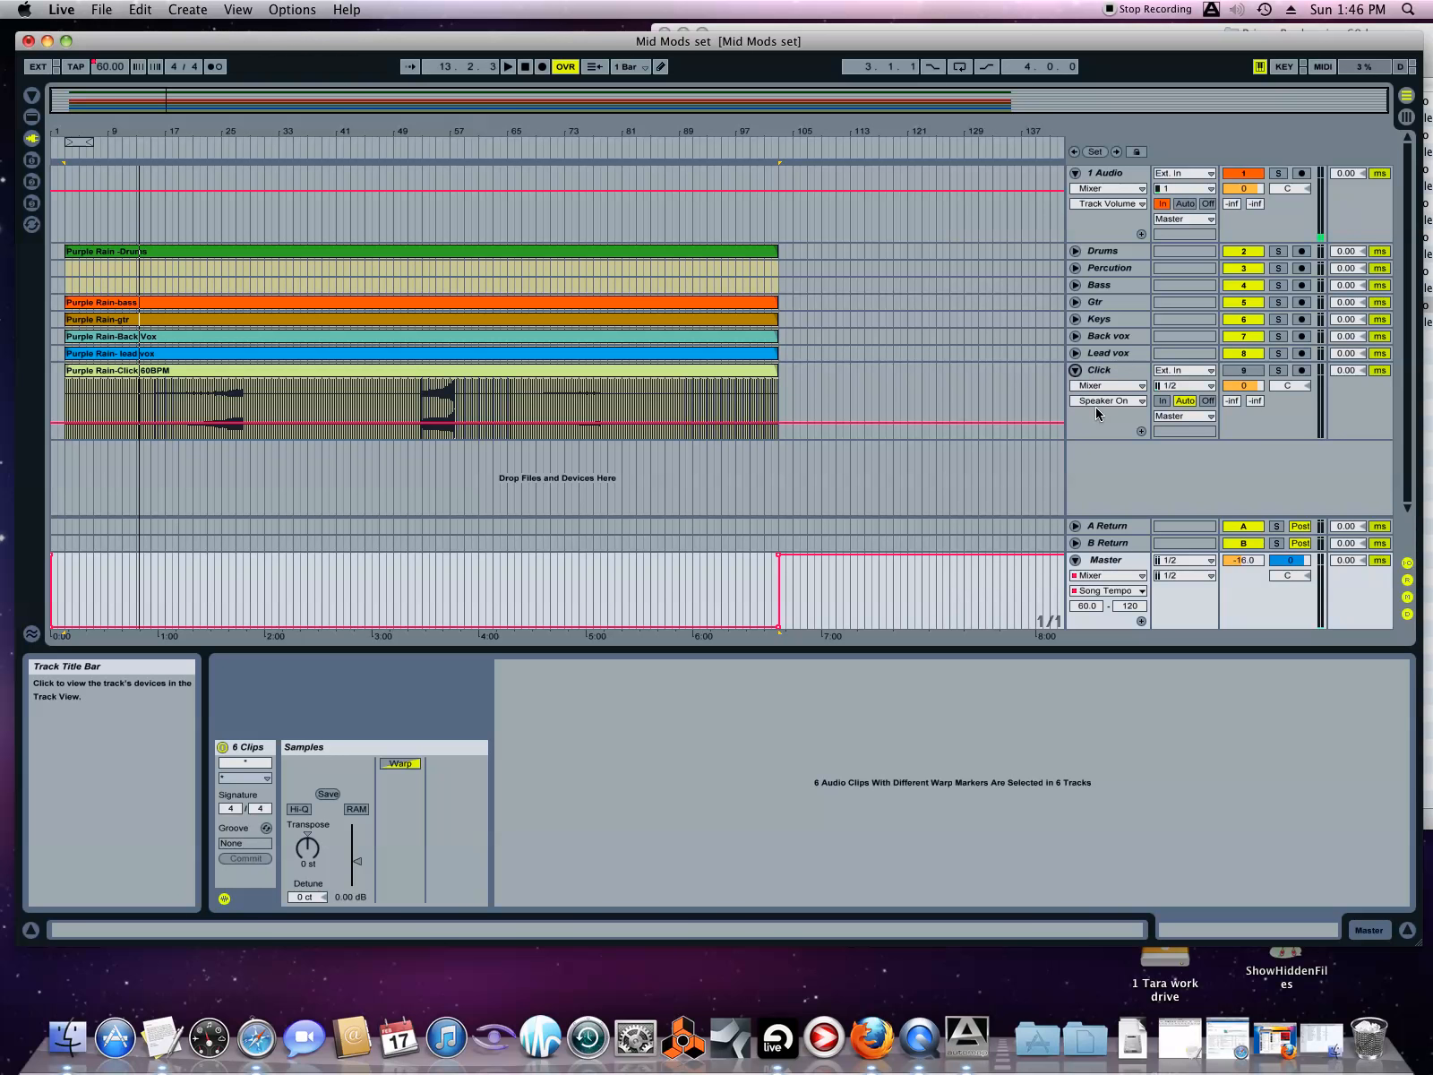
left_click(1197, 387)
left_click(1197, 388)
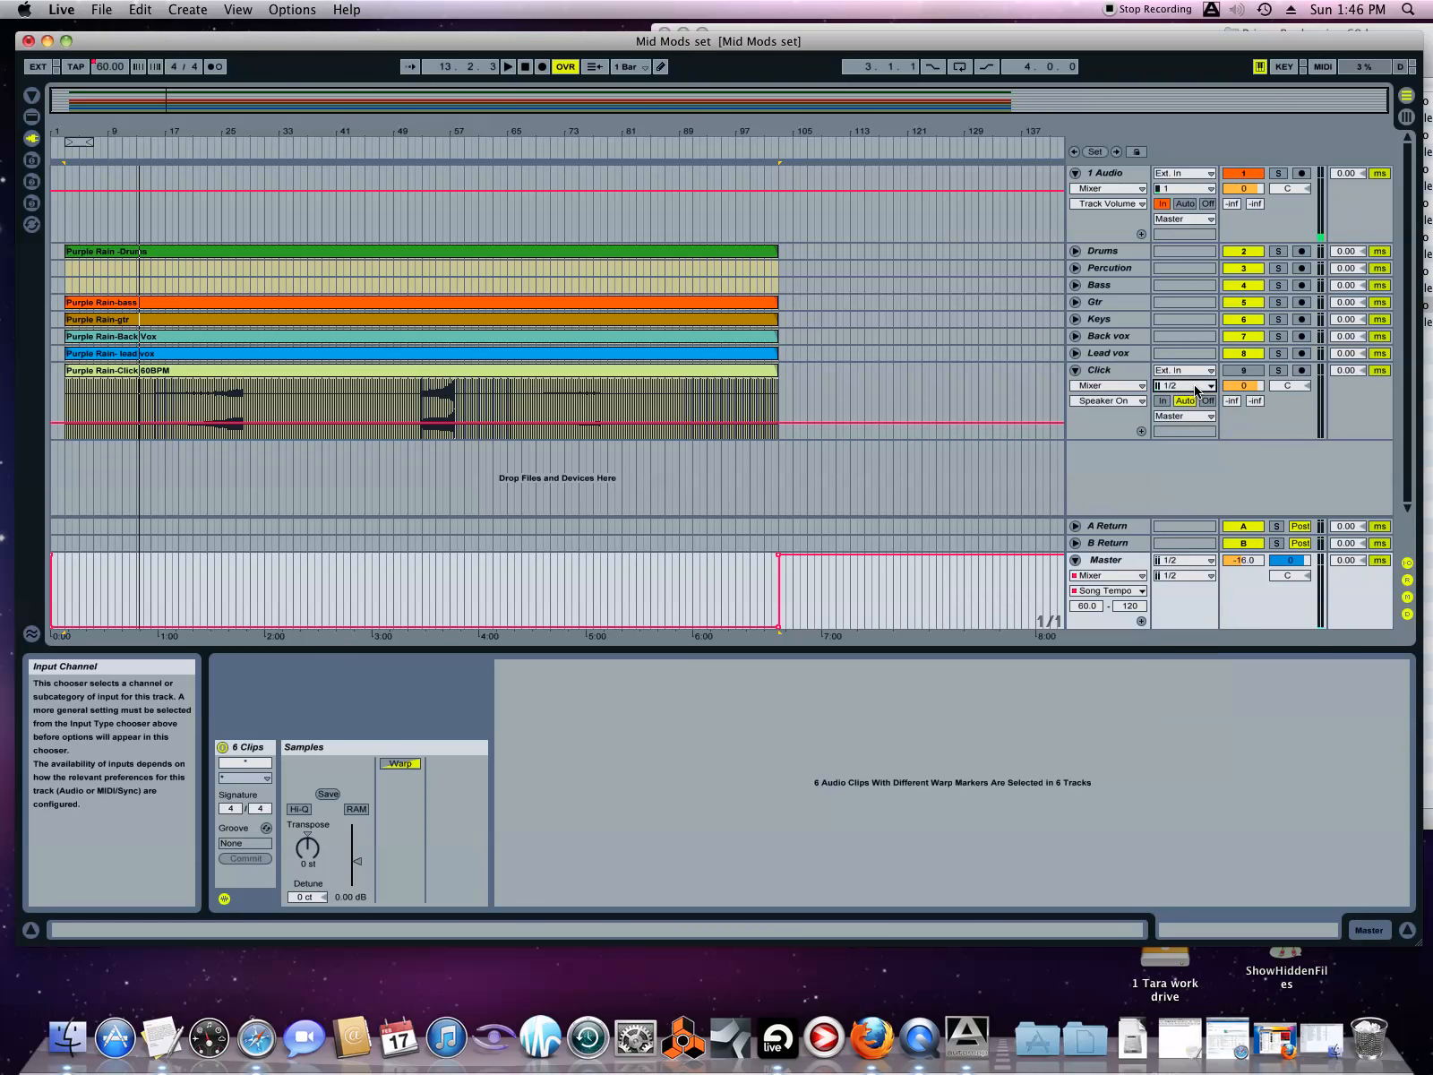
left_click(1182, 416)
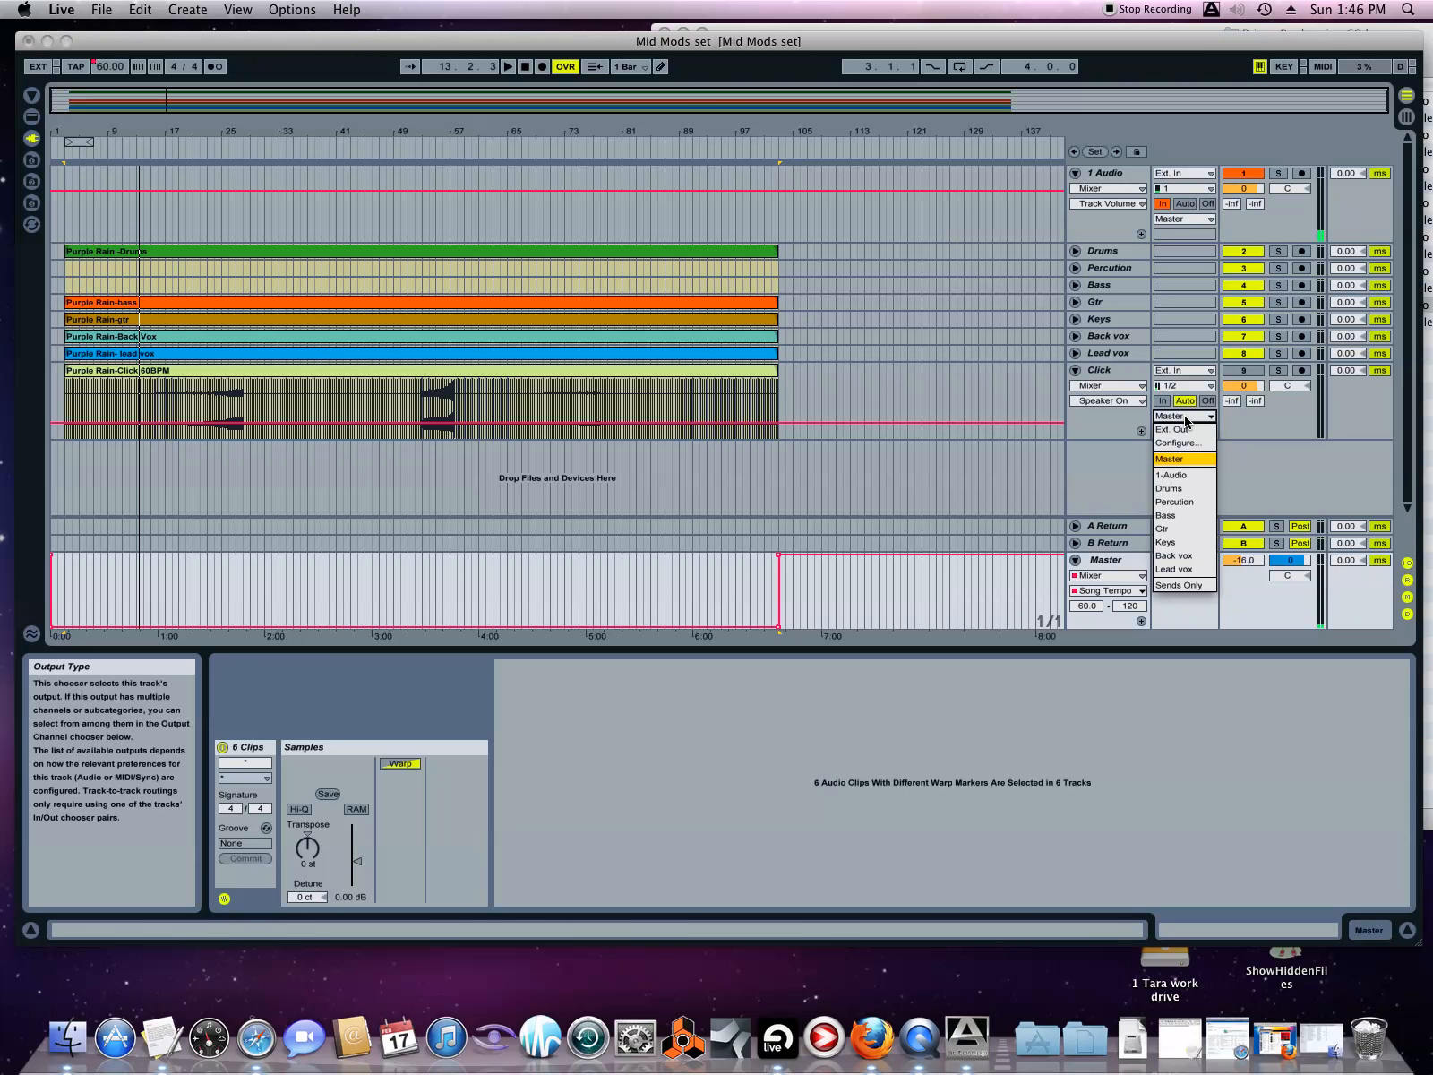
left_click(1182, 430)
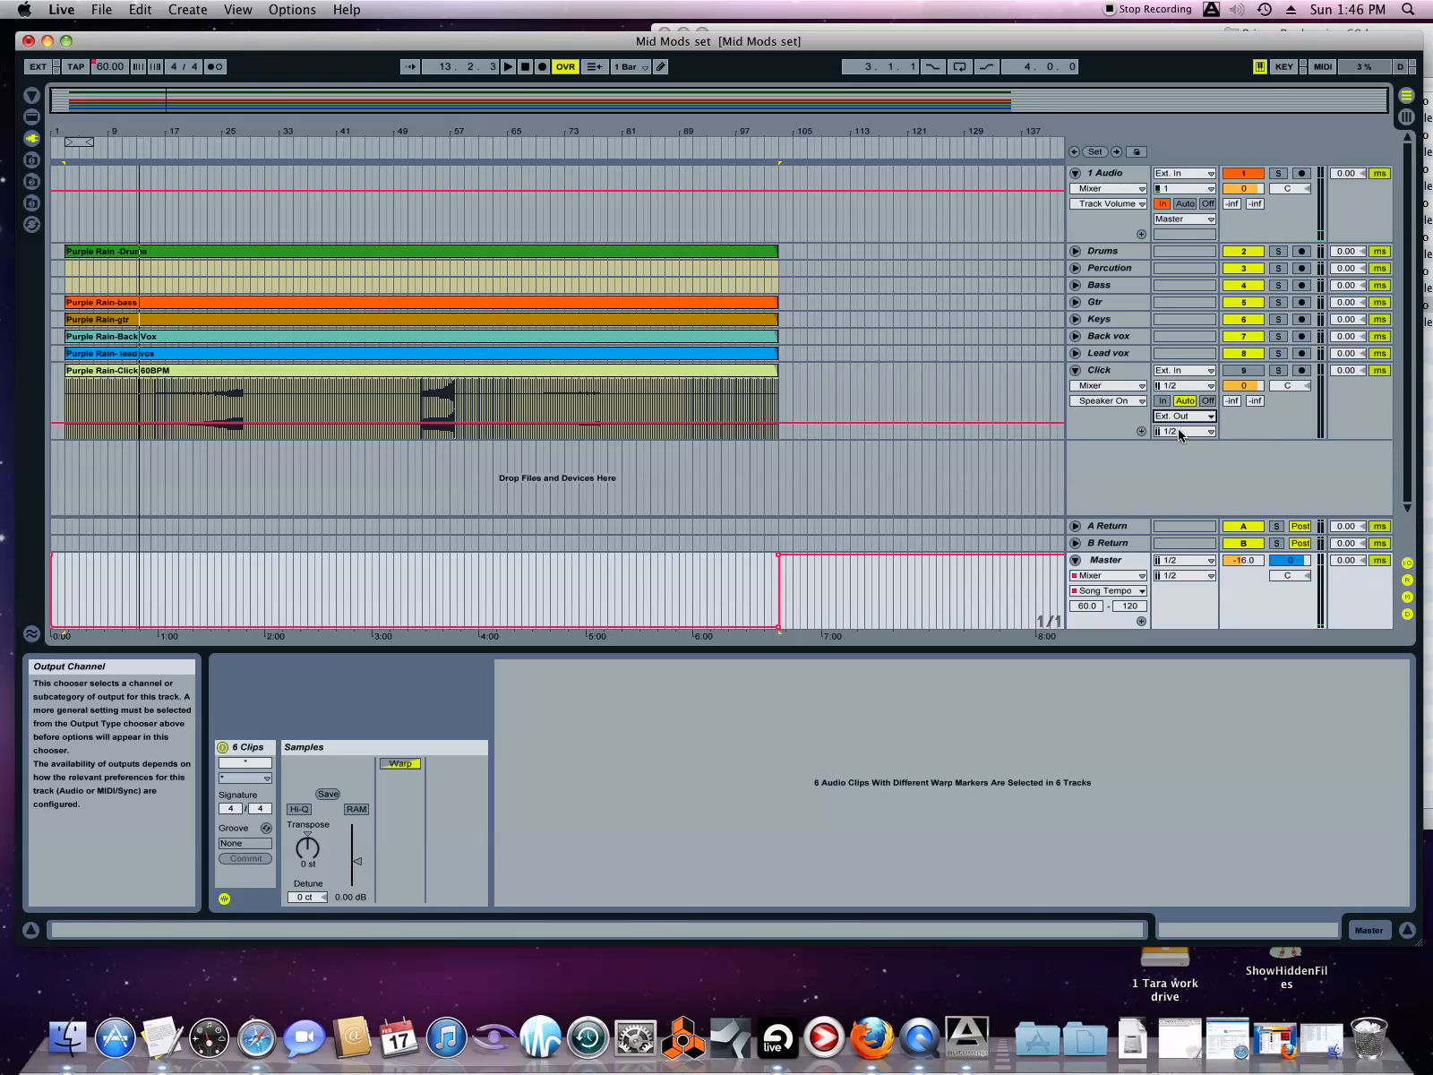
left_click(1181, 432)
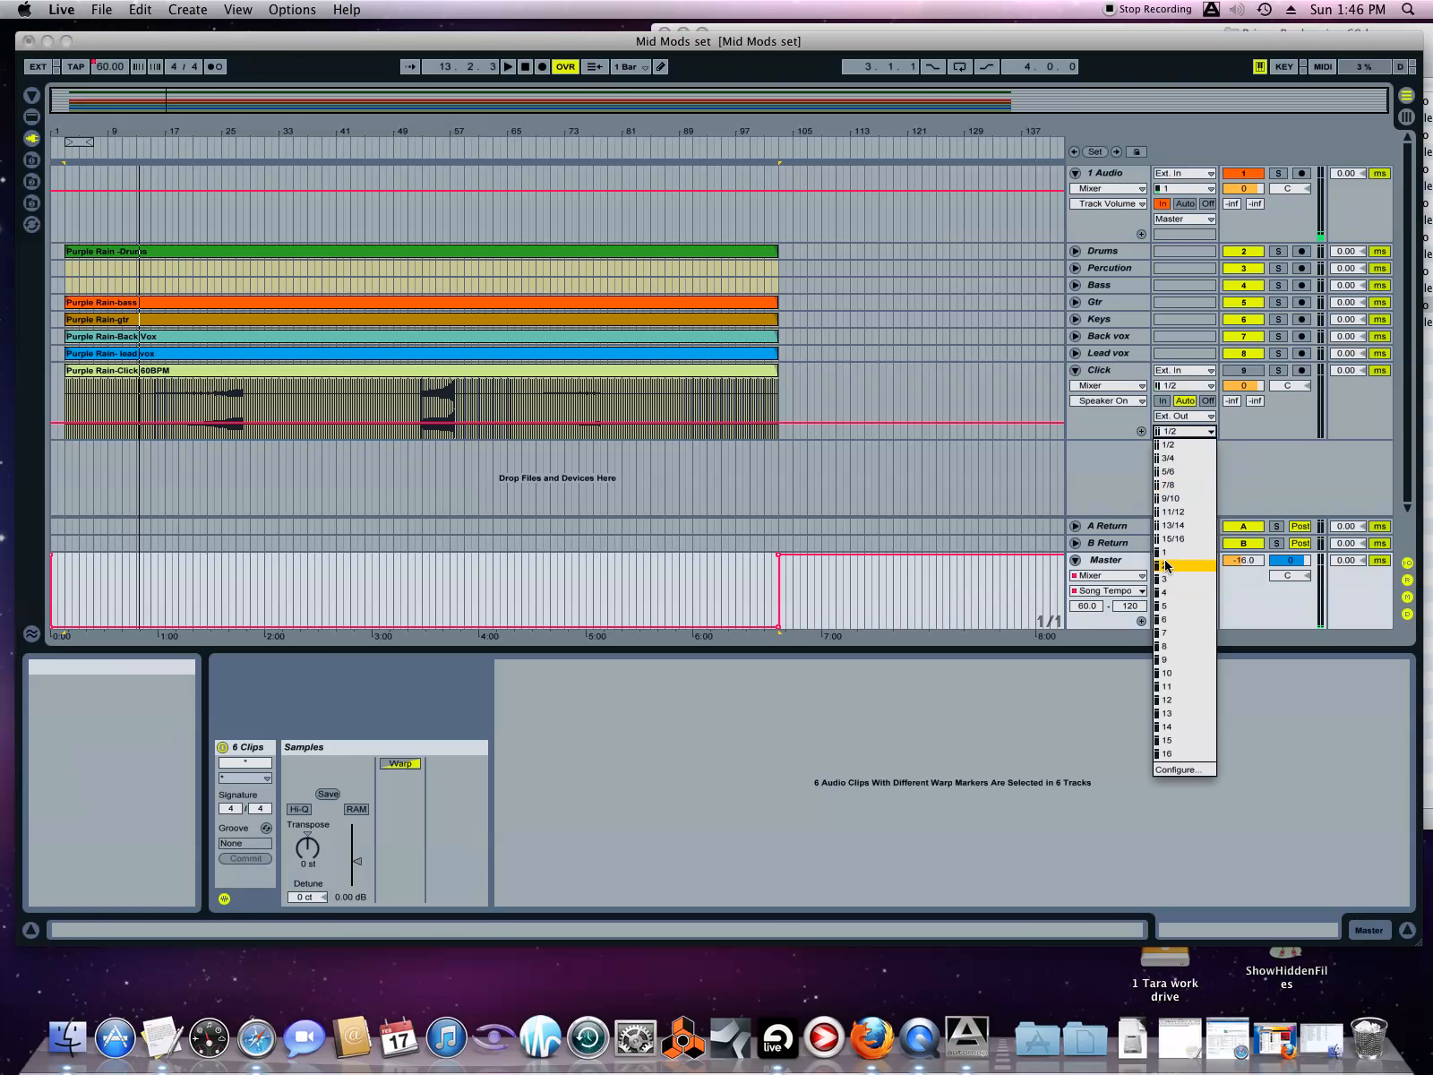
left_click(1164, 593)
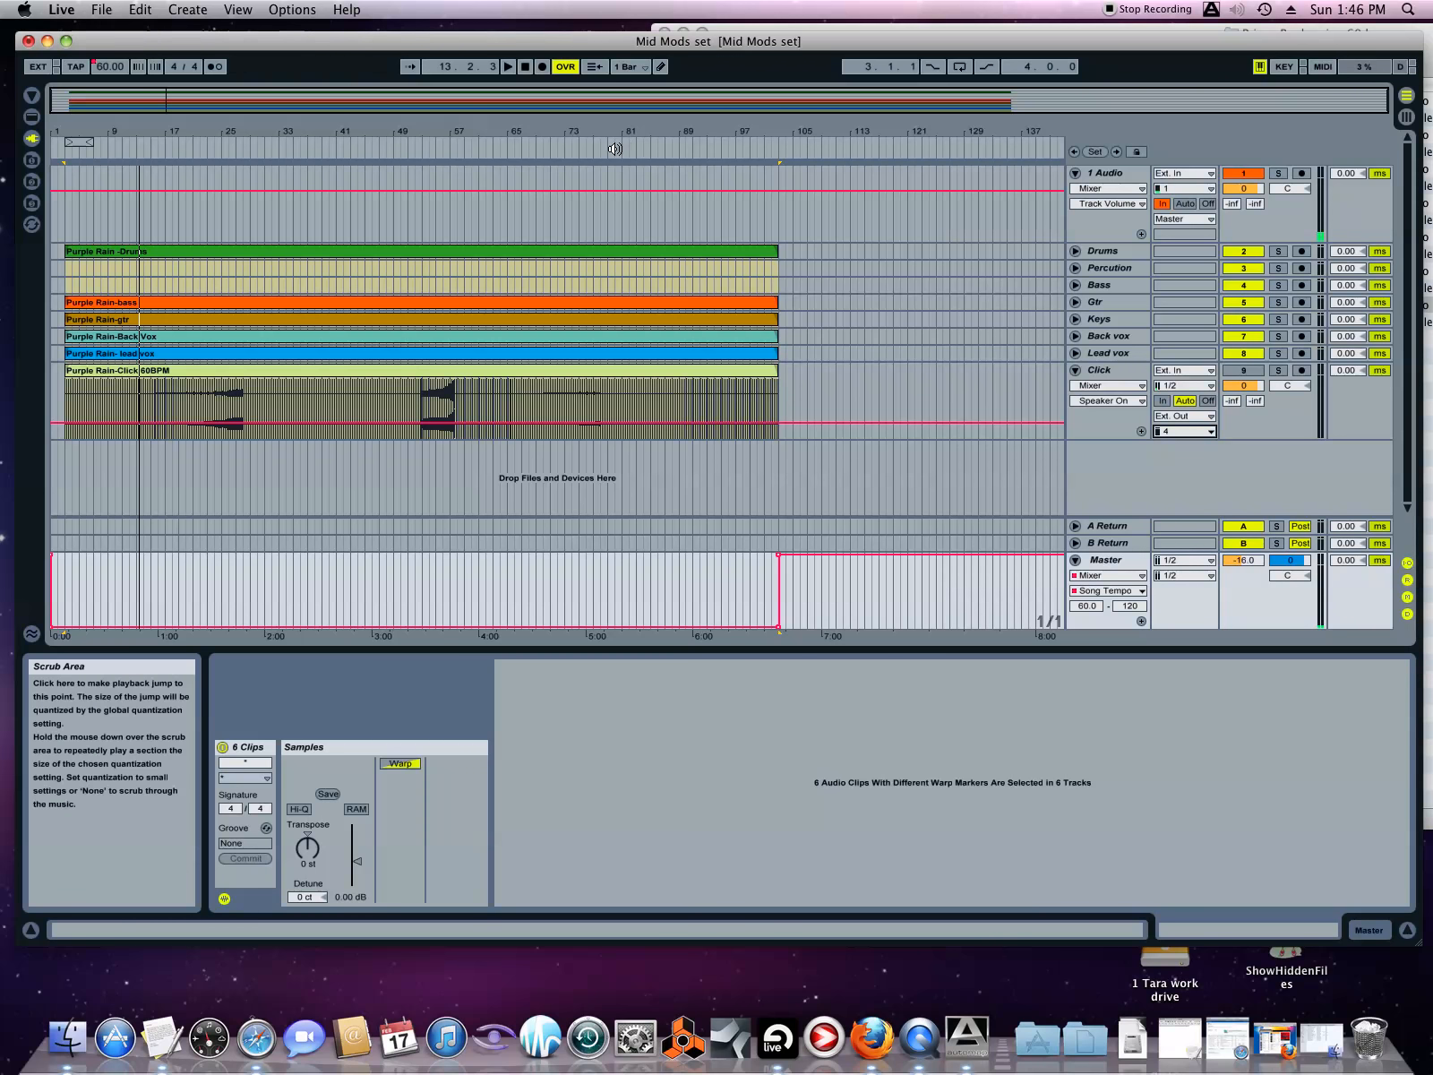
- Turn the Click track back on and play the arrangement from around bar 81
left_click(1247, 372)
left_click(613, 148)
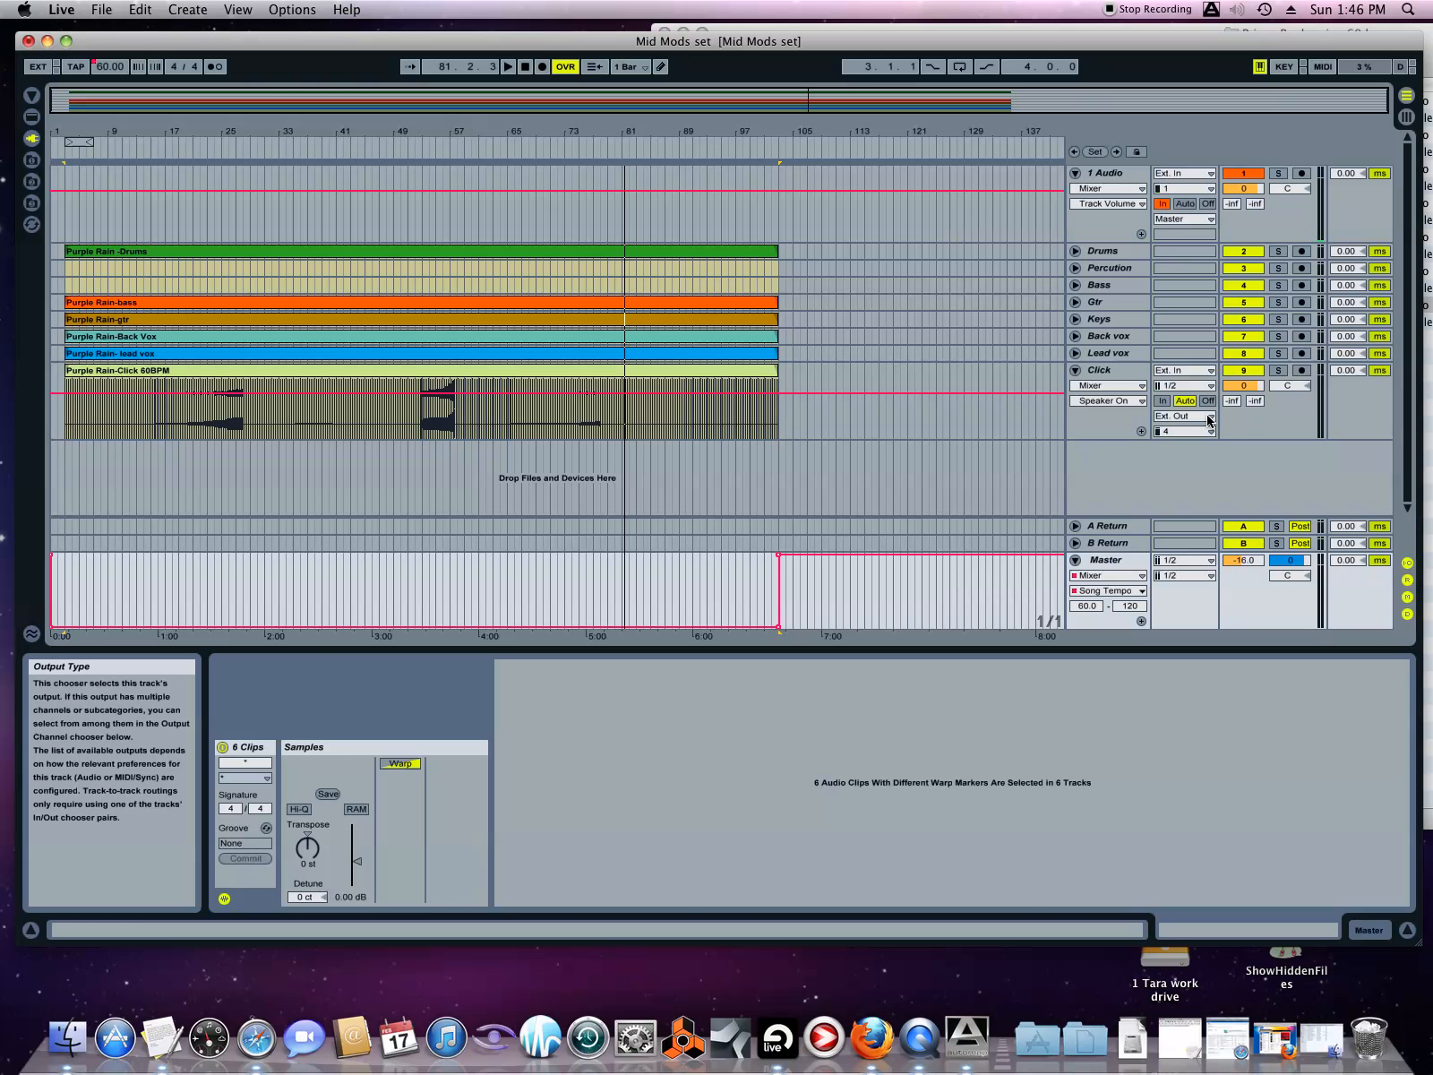
- Unfold the Drums track and route its output to Ext. Out, channels 9/10
left_click(1076, 252)
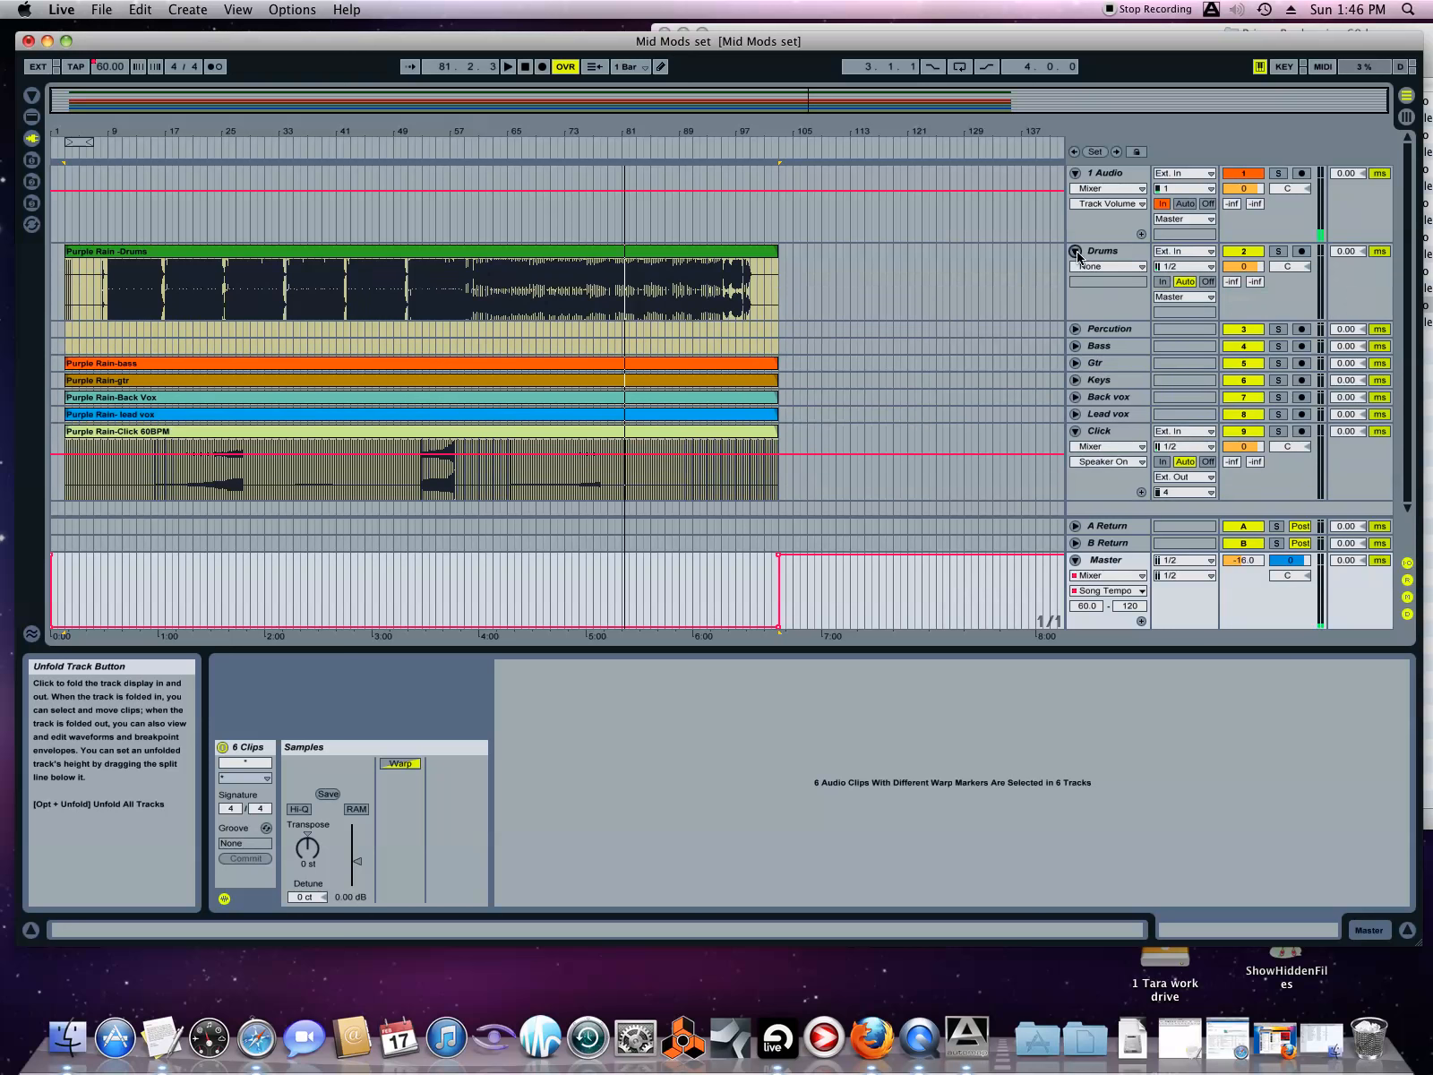
left_click(1181, 296)
left_click(1174, 309)
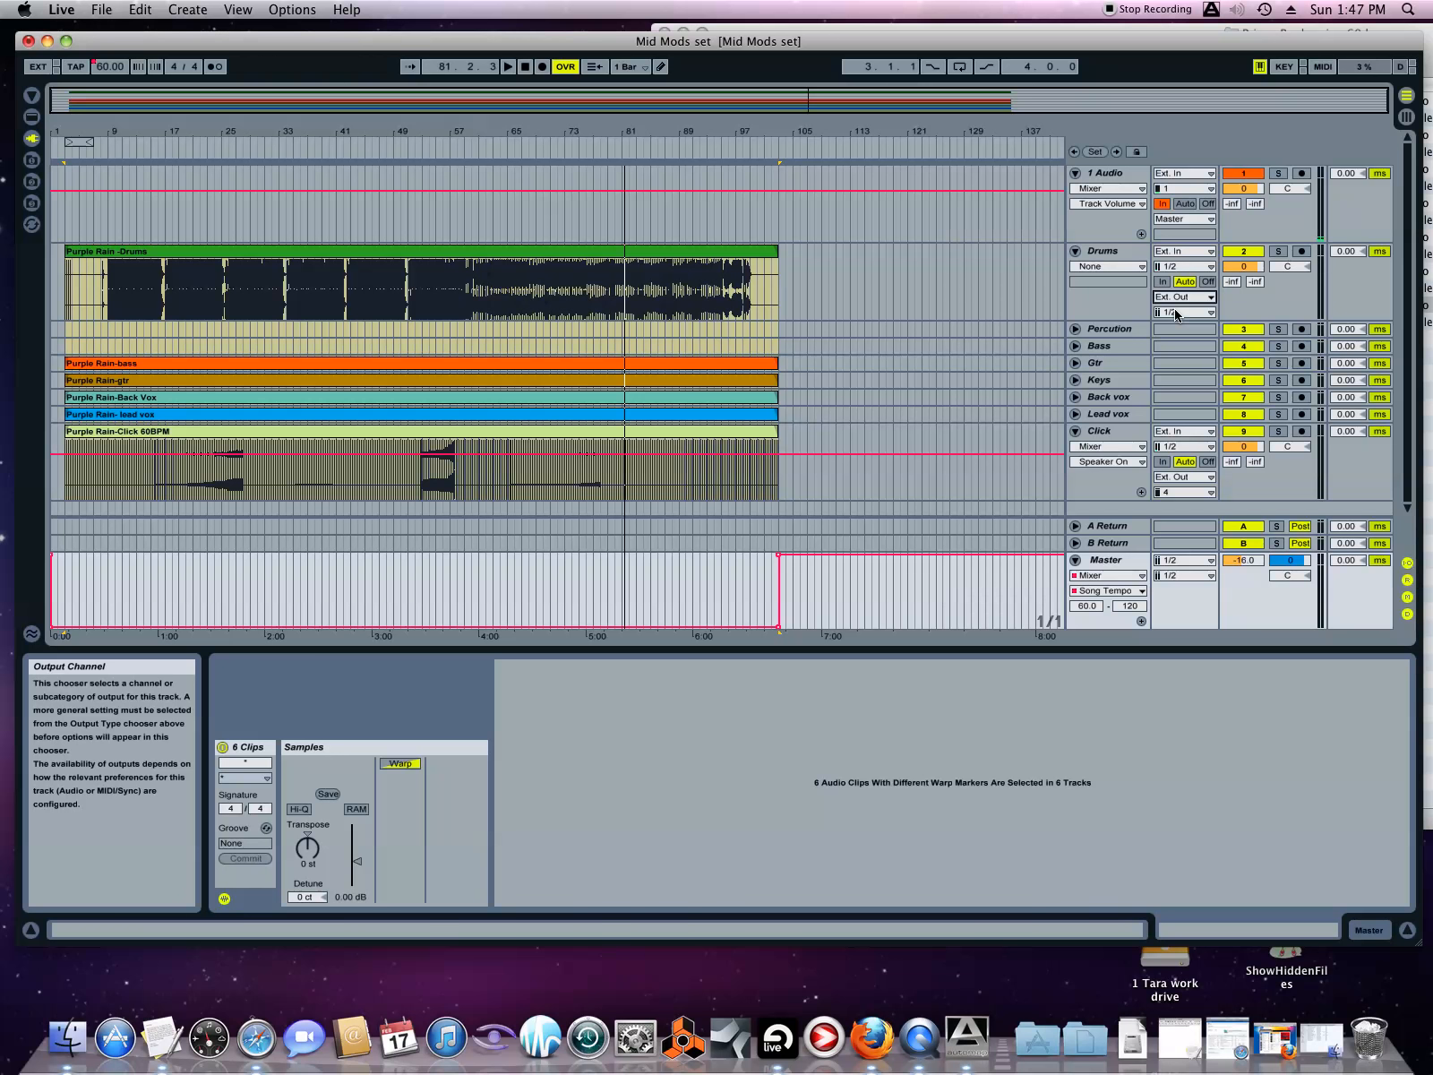
left_click(1176, 311)
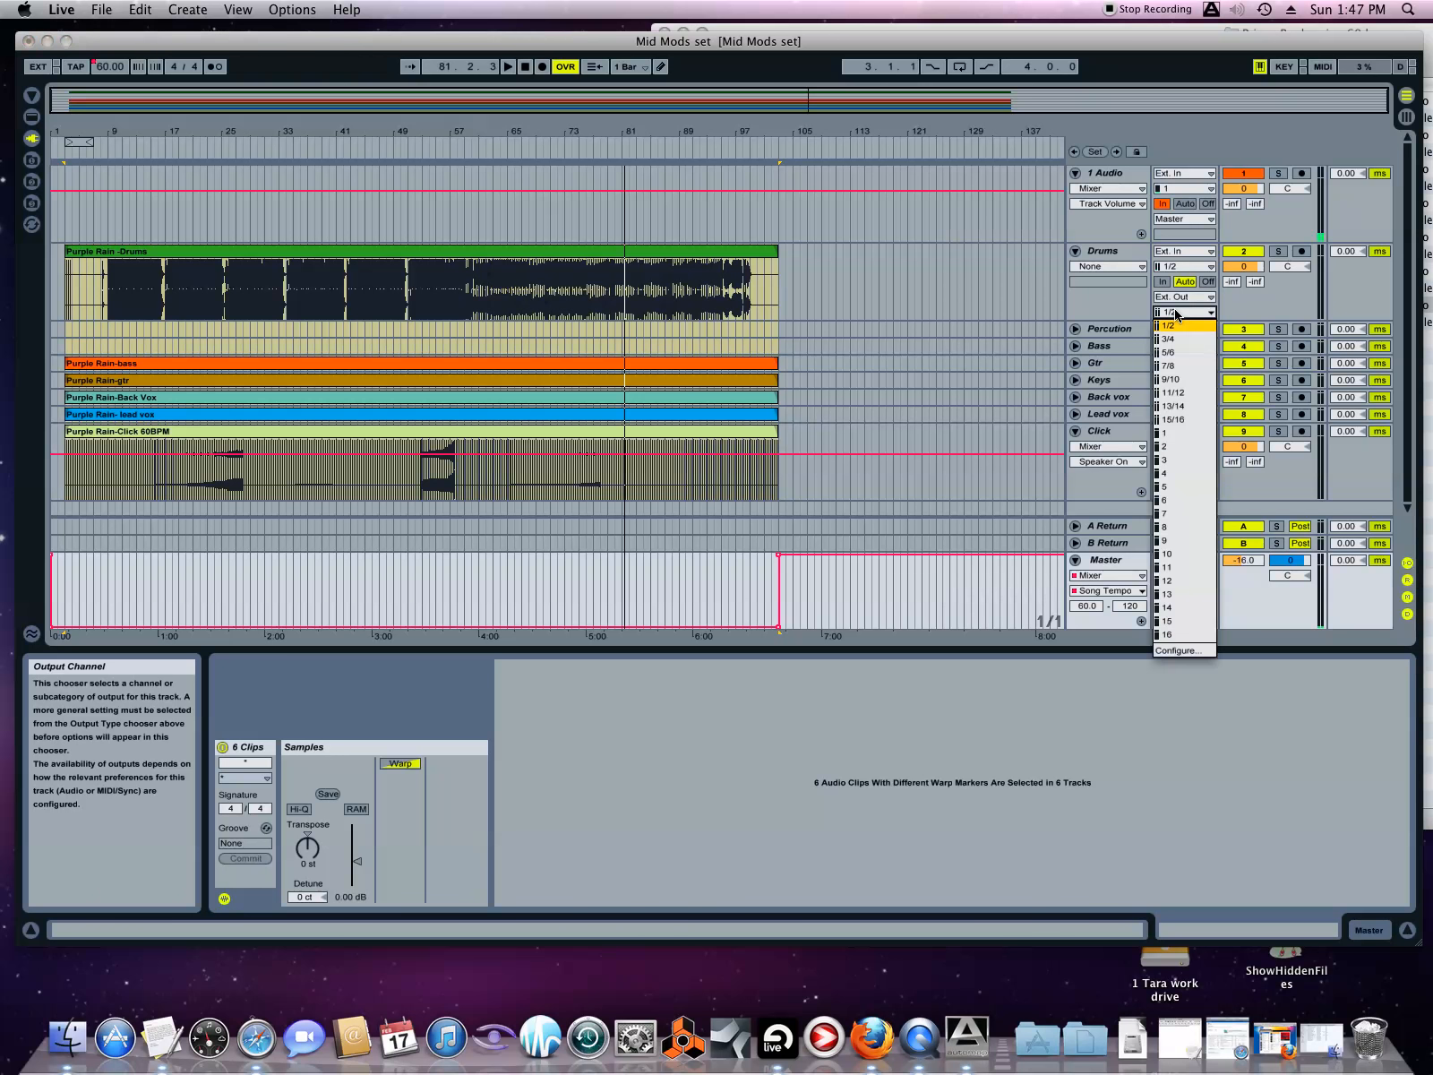
left_click(1173, 379)
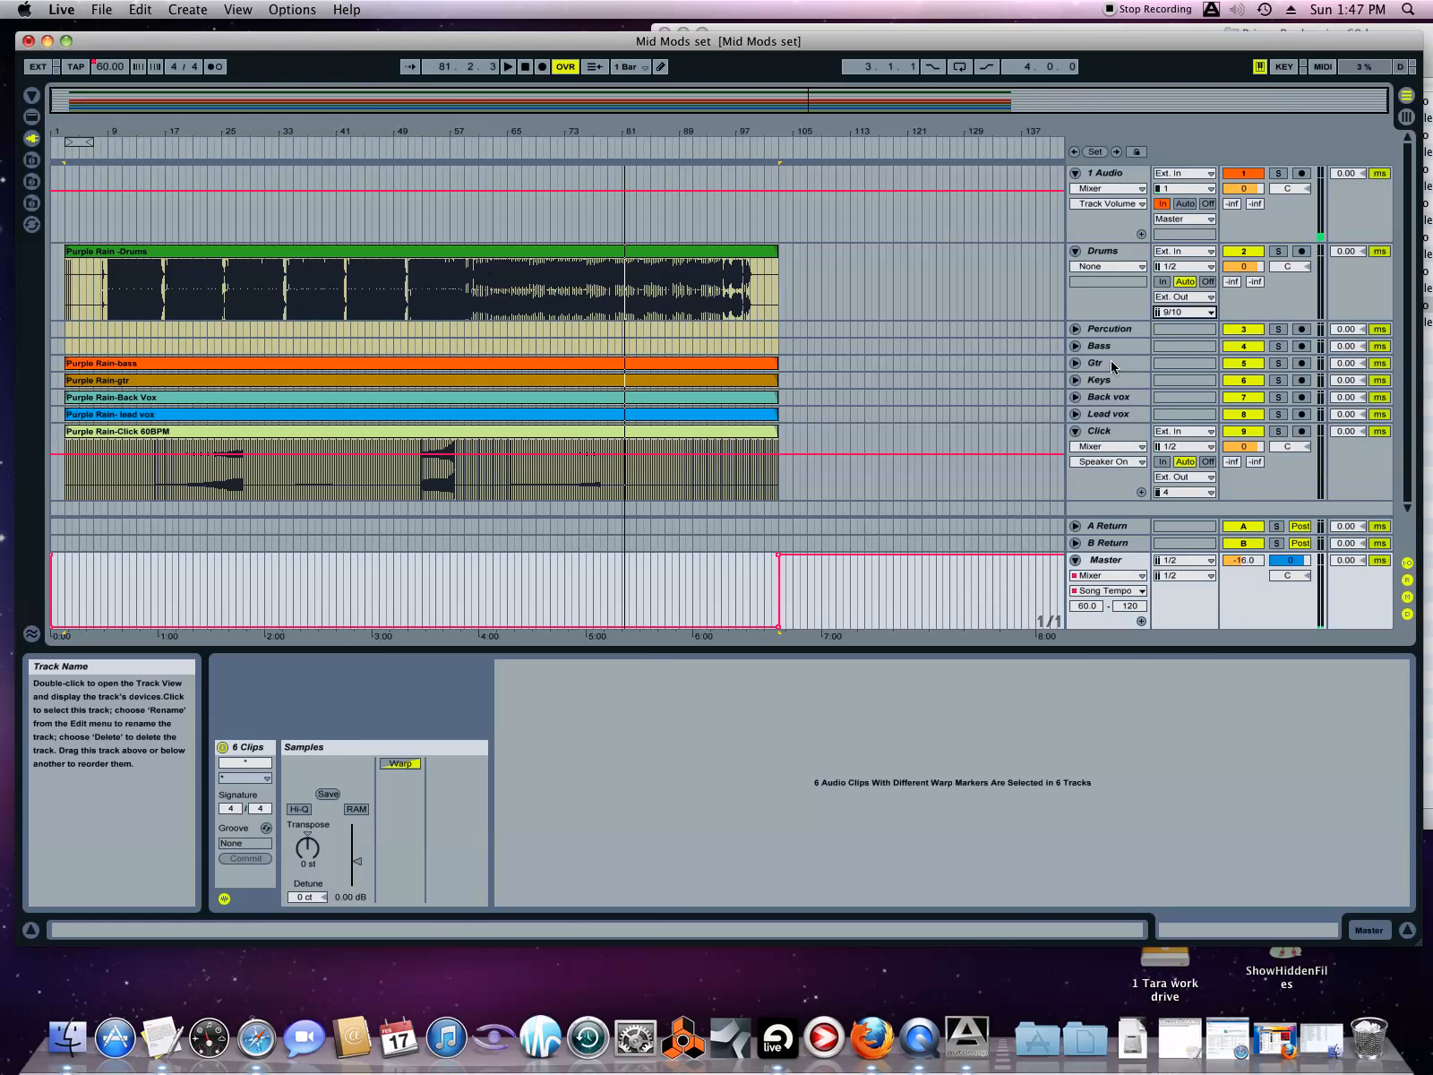
- Unfold the Bass track and route its output to Ext. Out, channel 7
left_click(1075, 346)
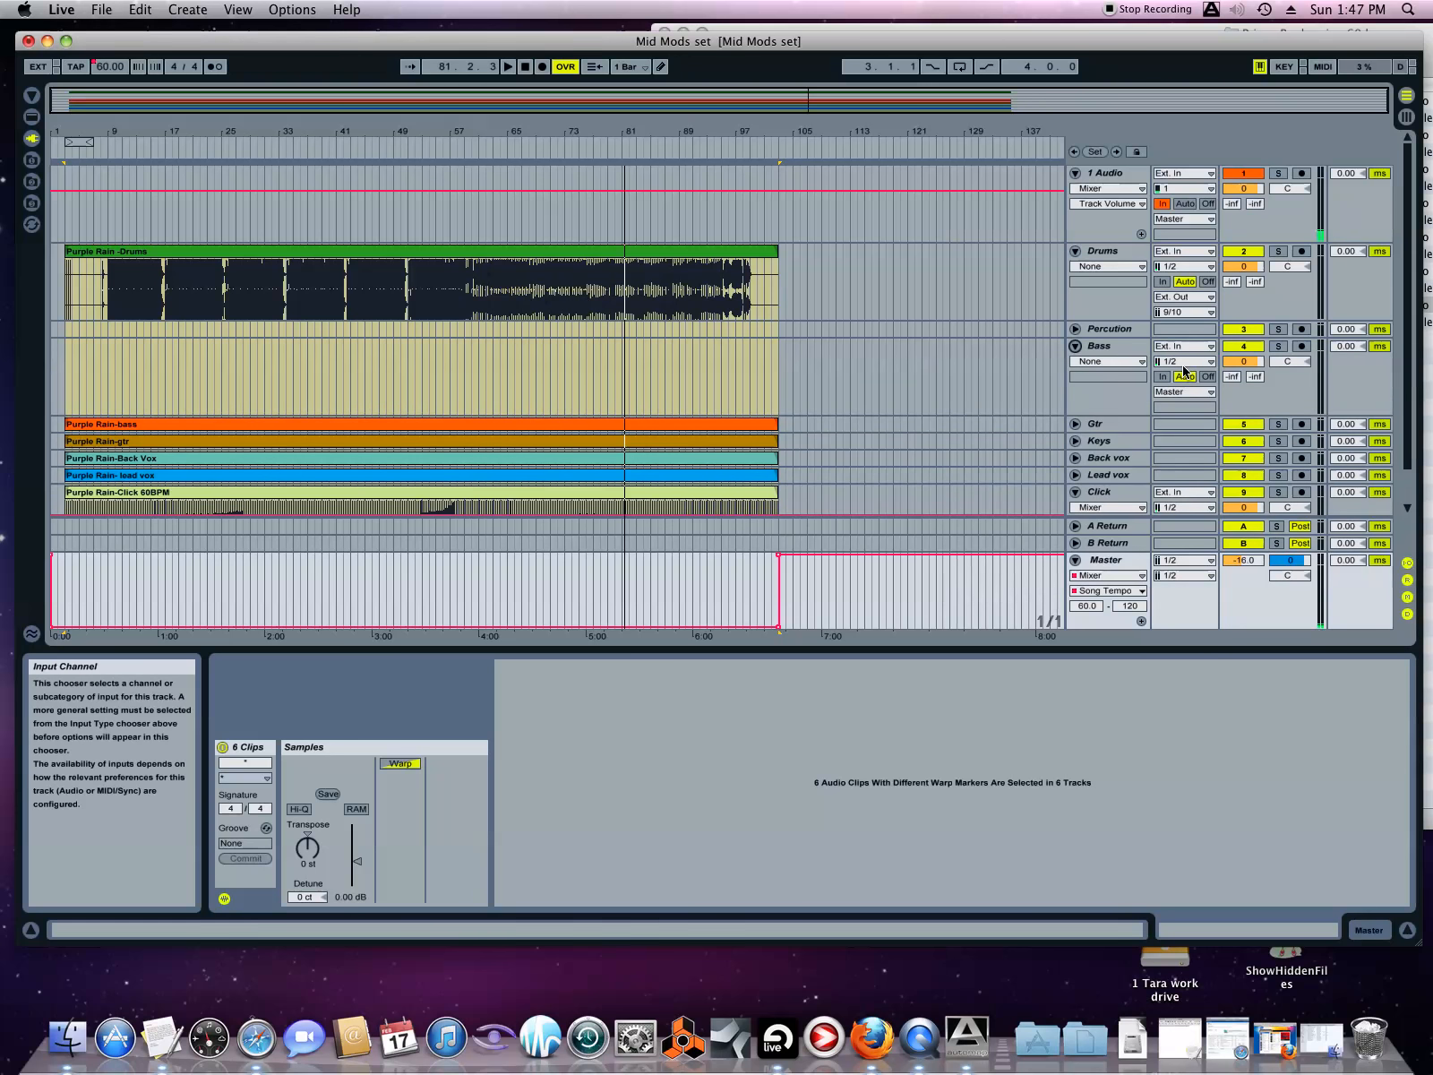
left_click(1180, 393)
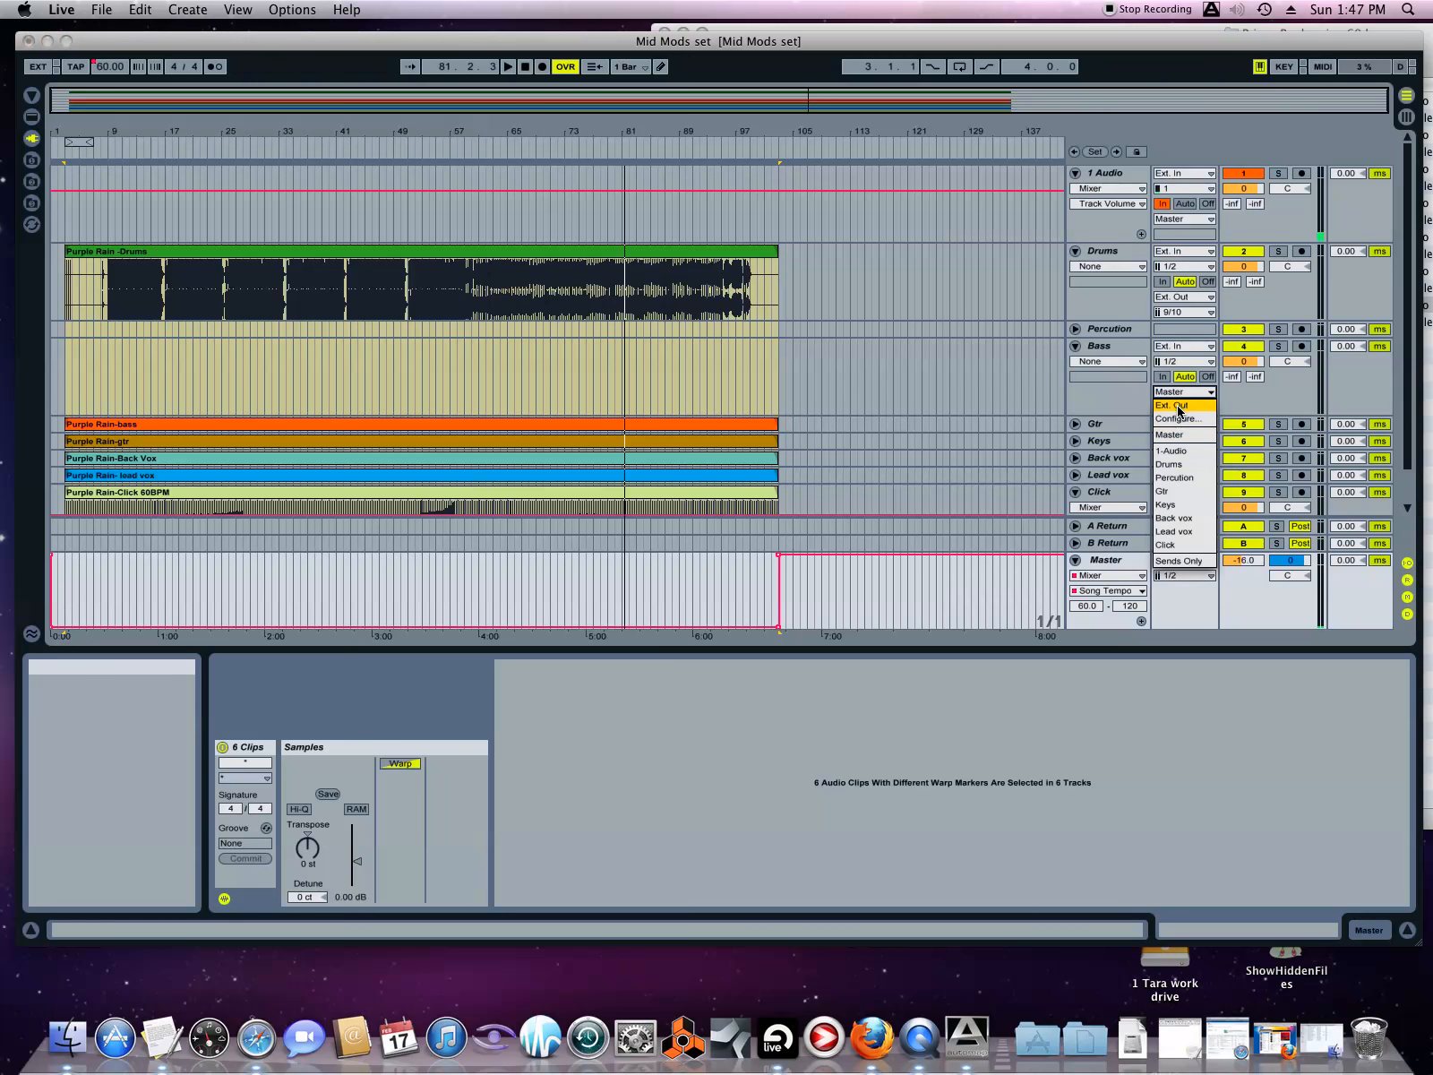
left_click(1180, 405)
left_click(1178, 410)
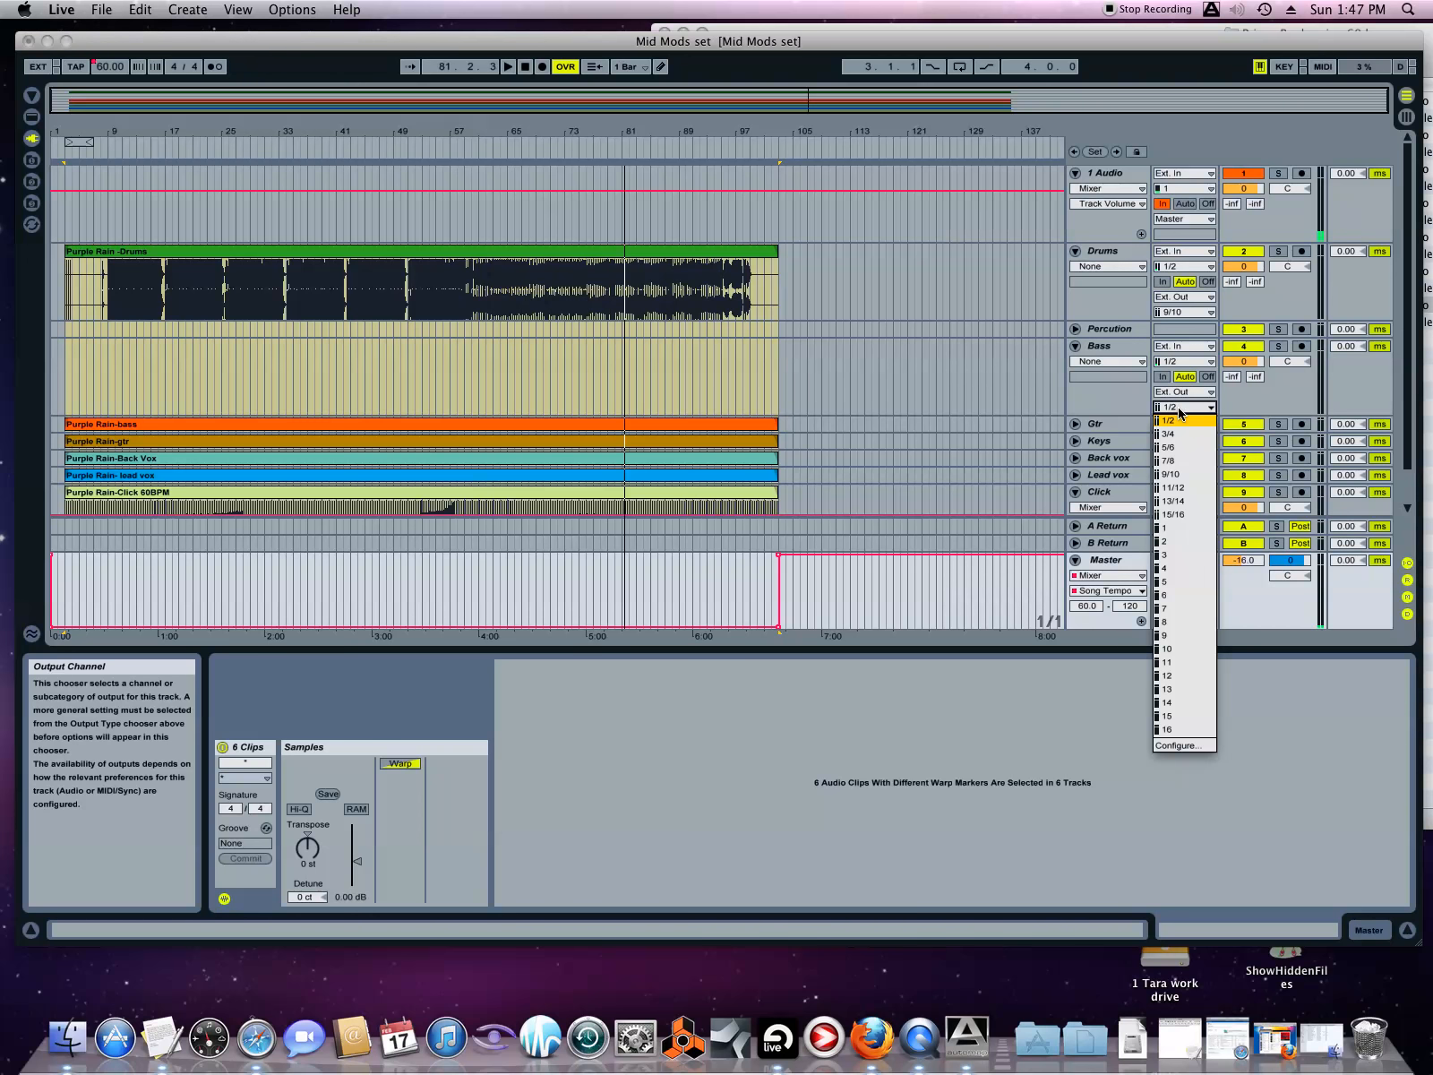
left_click(1177, 609)
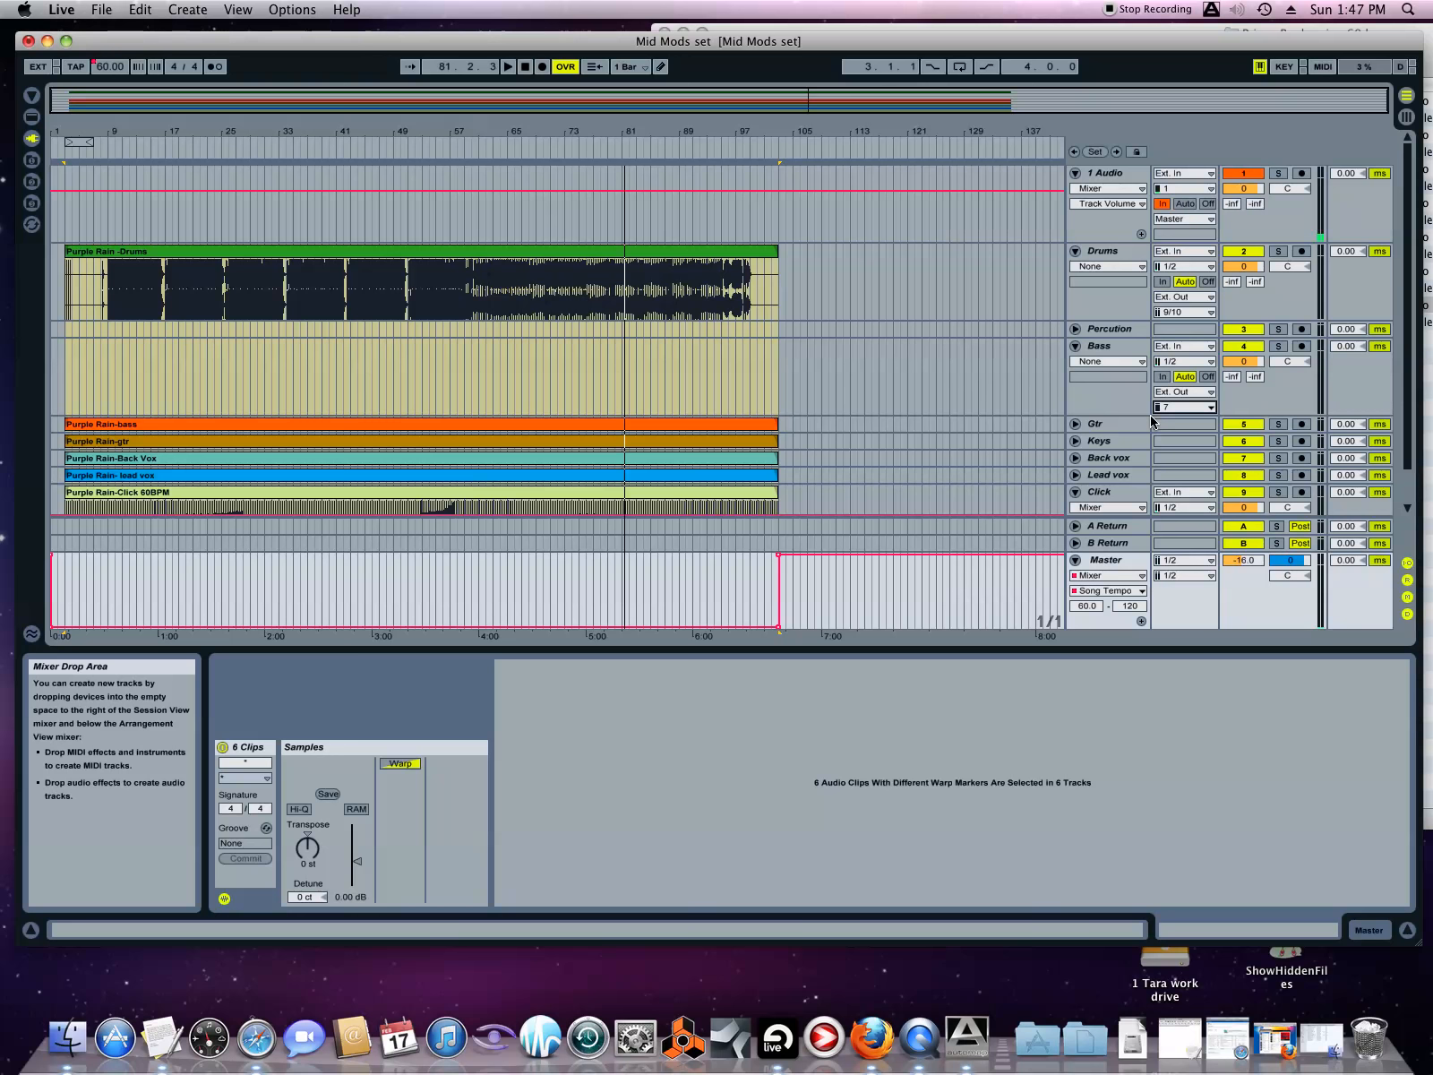
- Route the outputs of the Bass and Drums tracks back to Master
scroll(1403, 343, "down", 3)
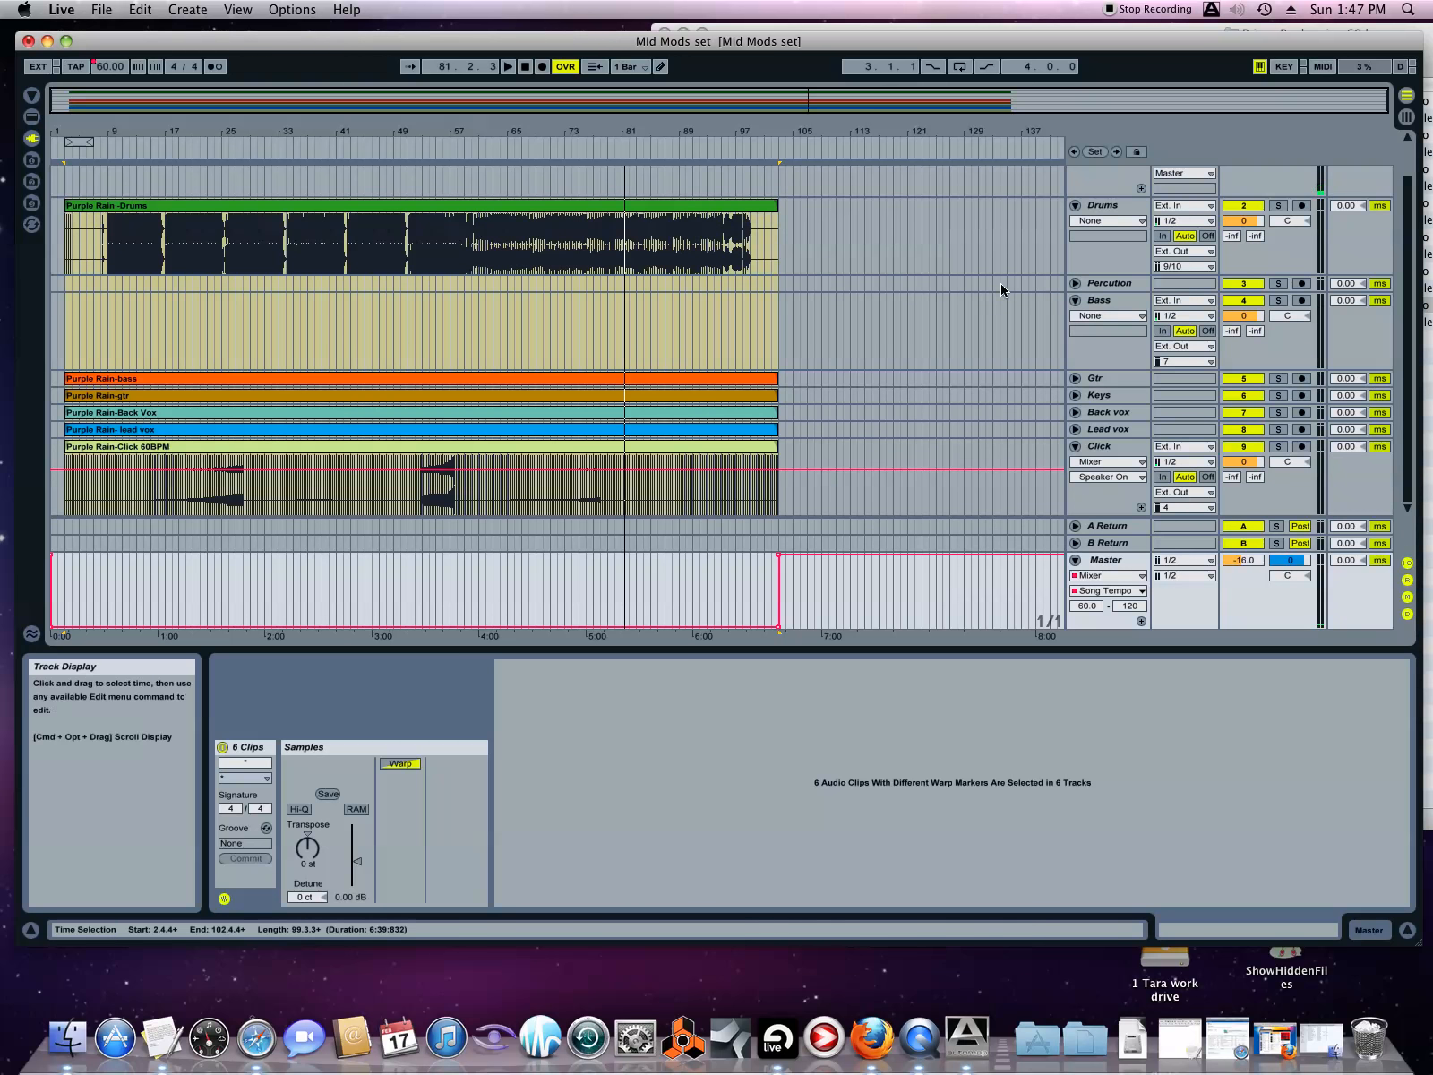
left_click(1187, 319)
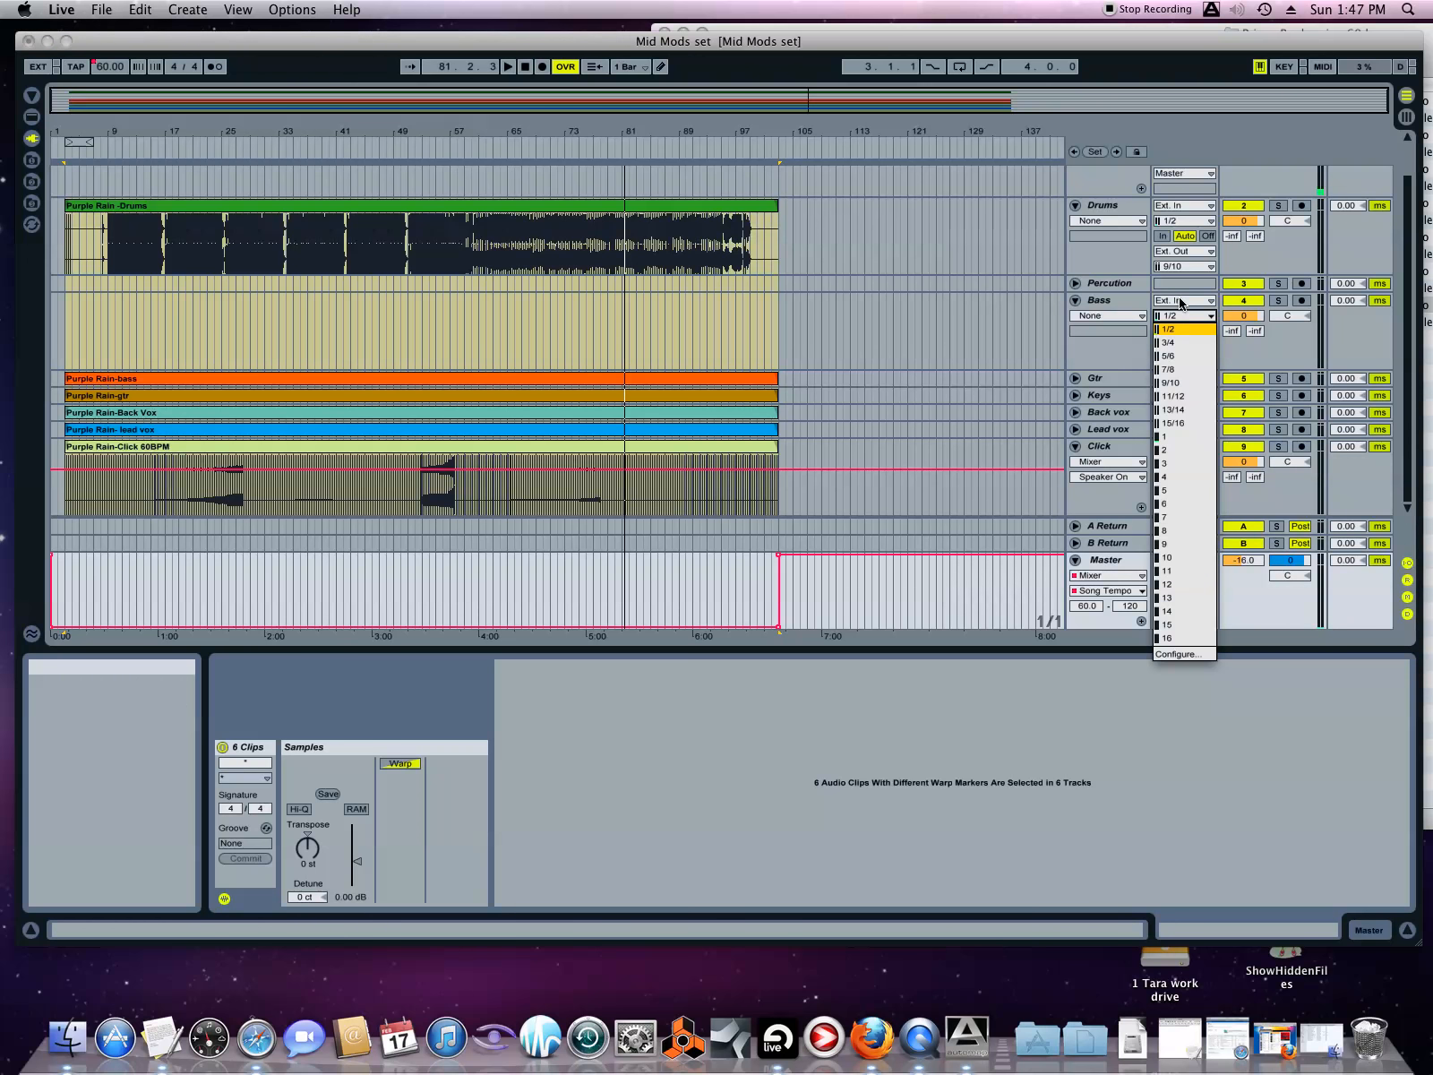
left_click(1089, 344)
left_click(1184, 346)
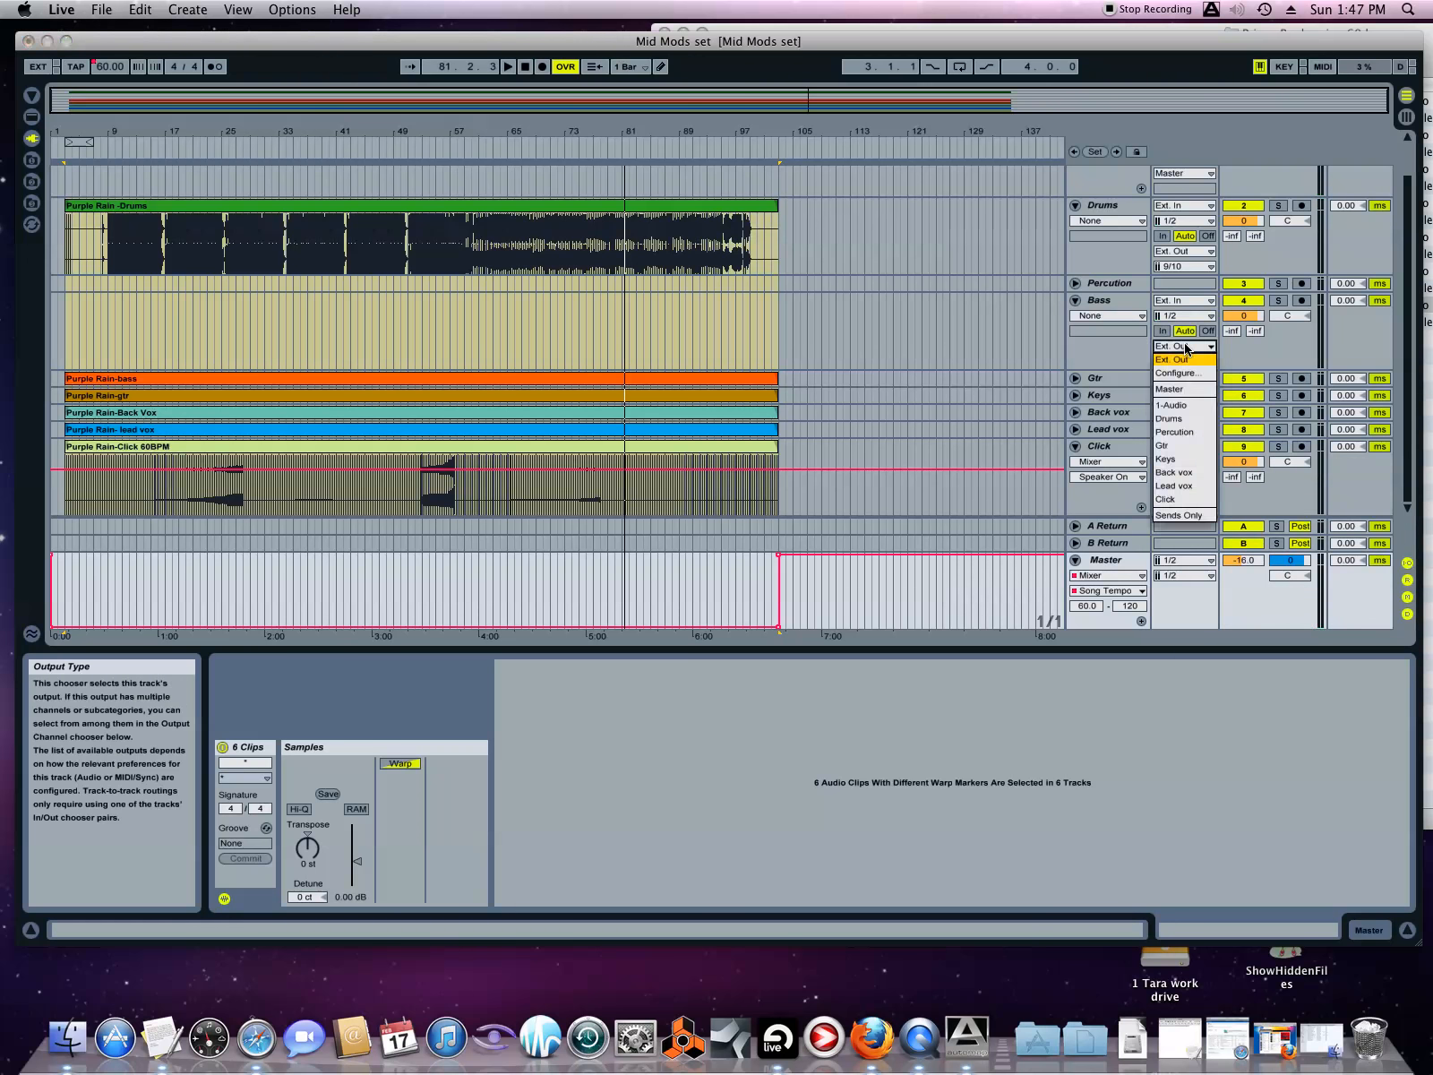
left_click(1163, 389)
left_click(1180, 267)
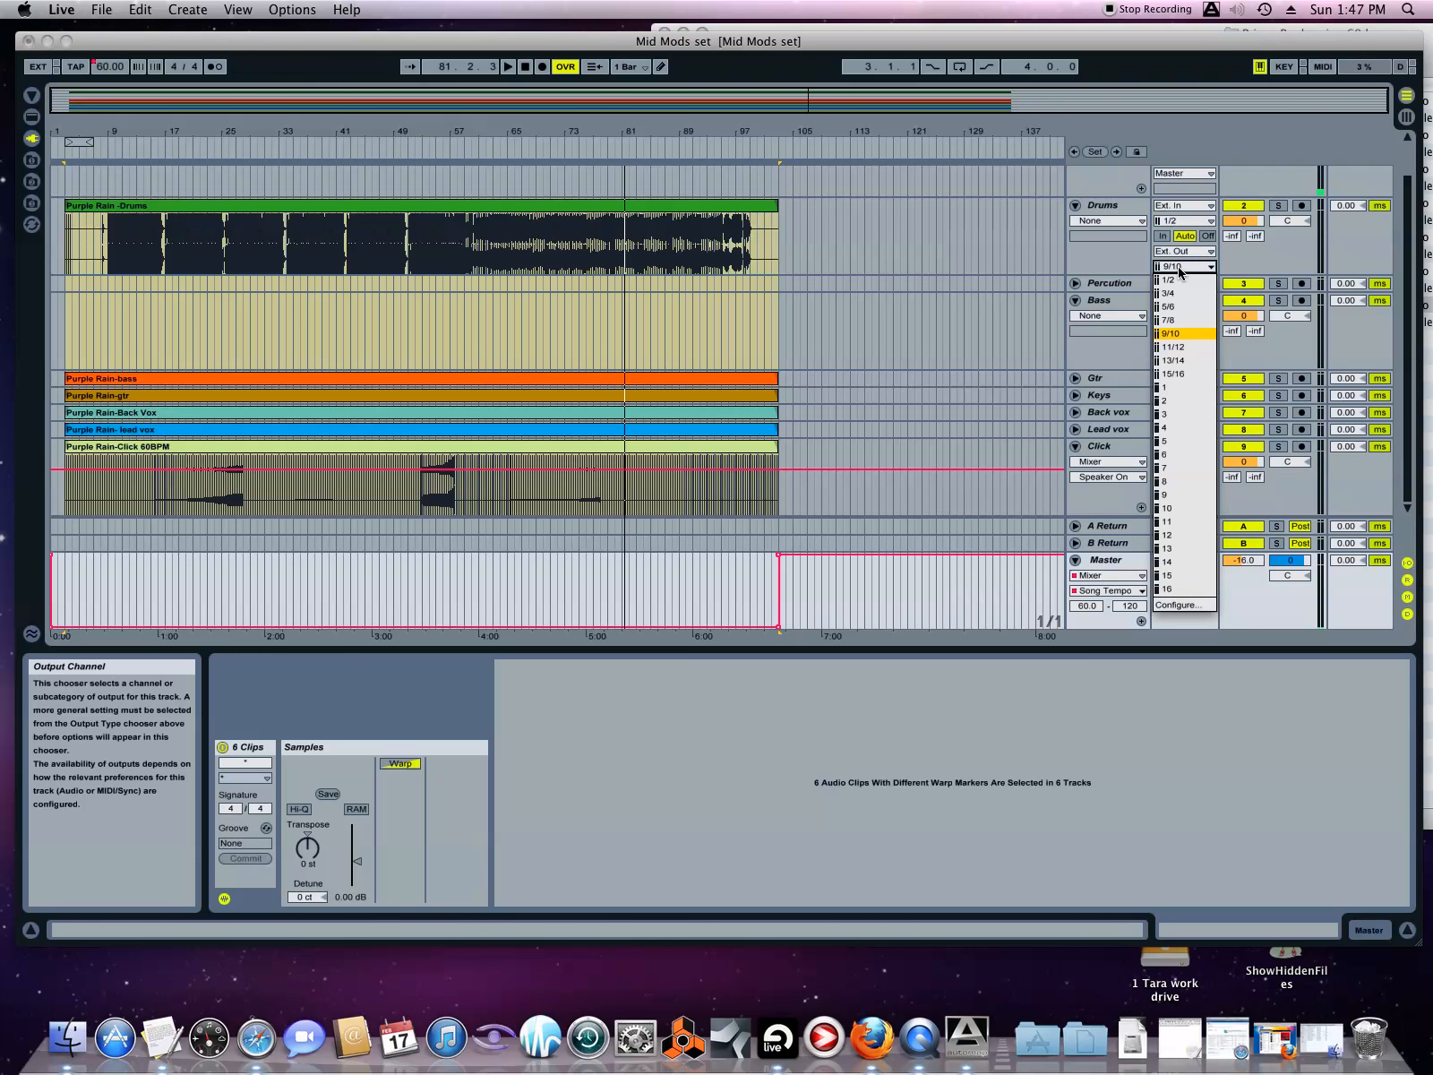
left_click(1164, 252)
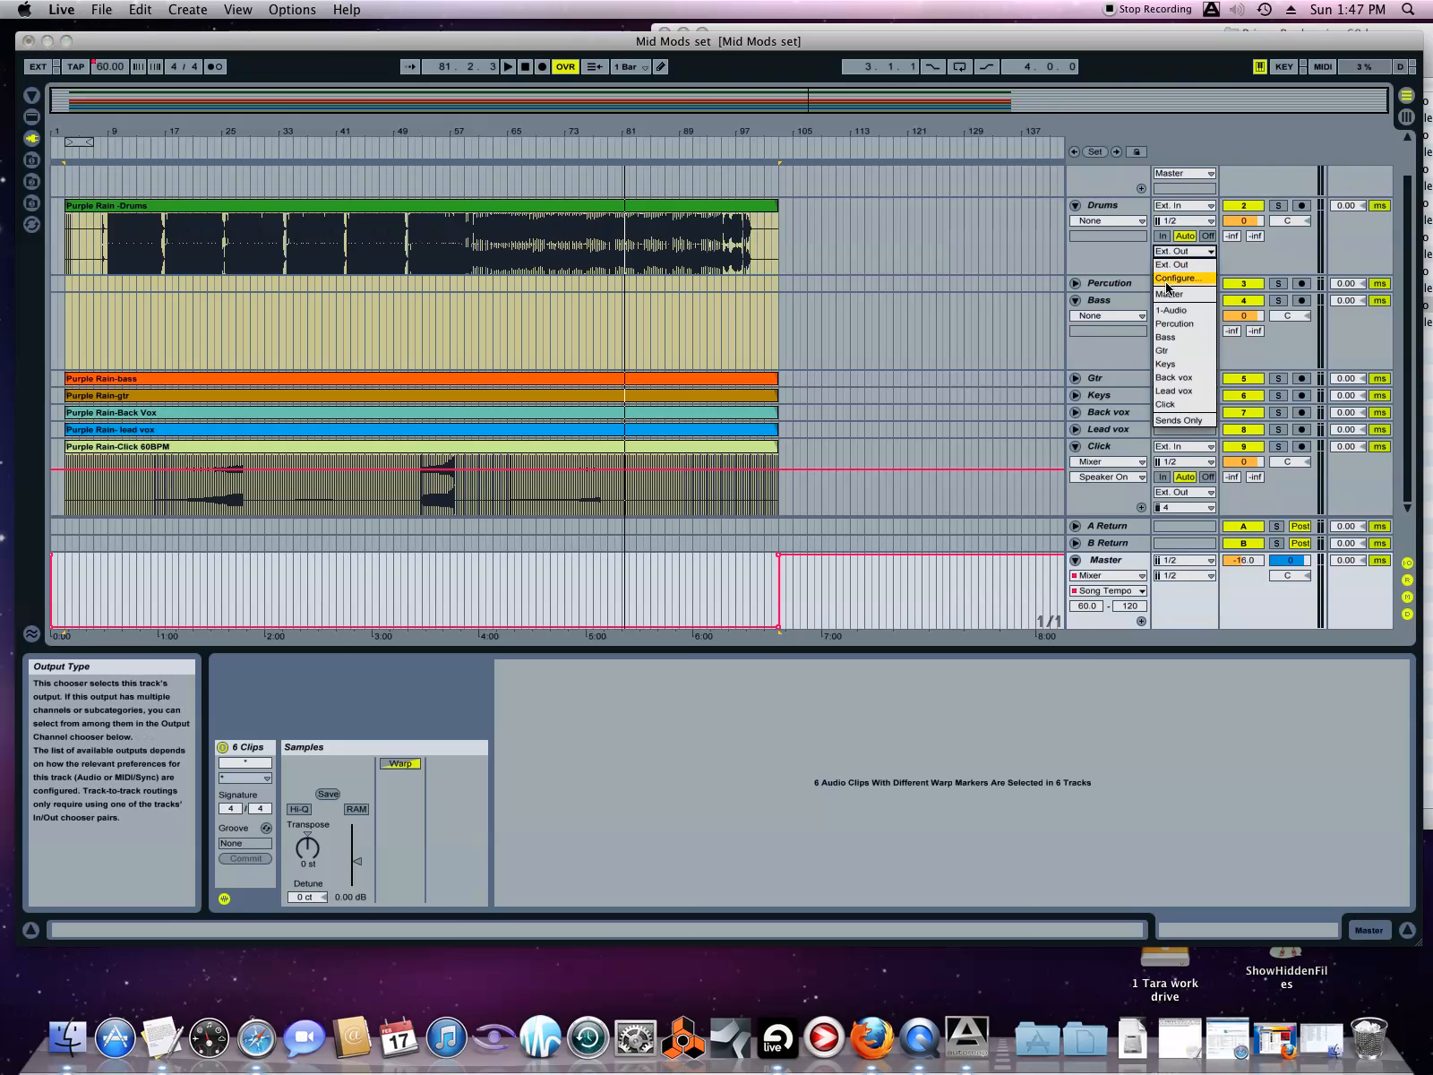
left_click(1170, 292)
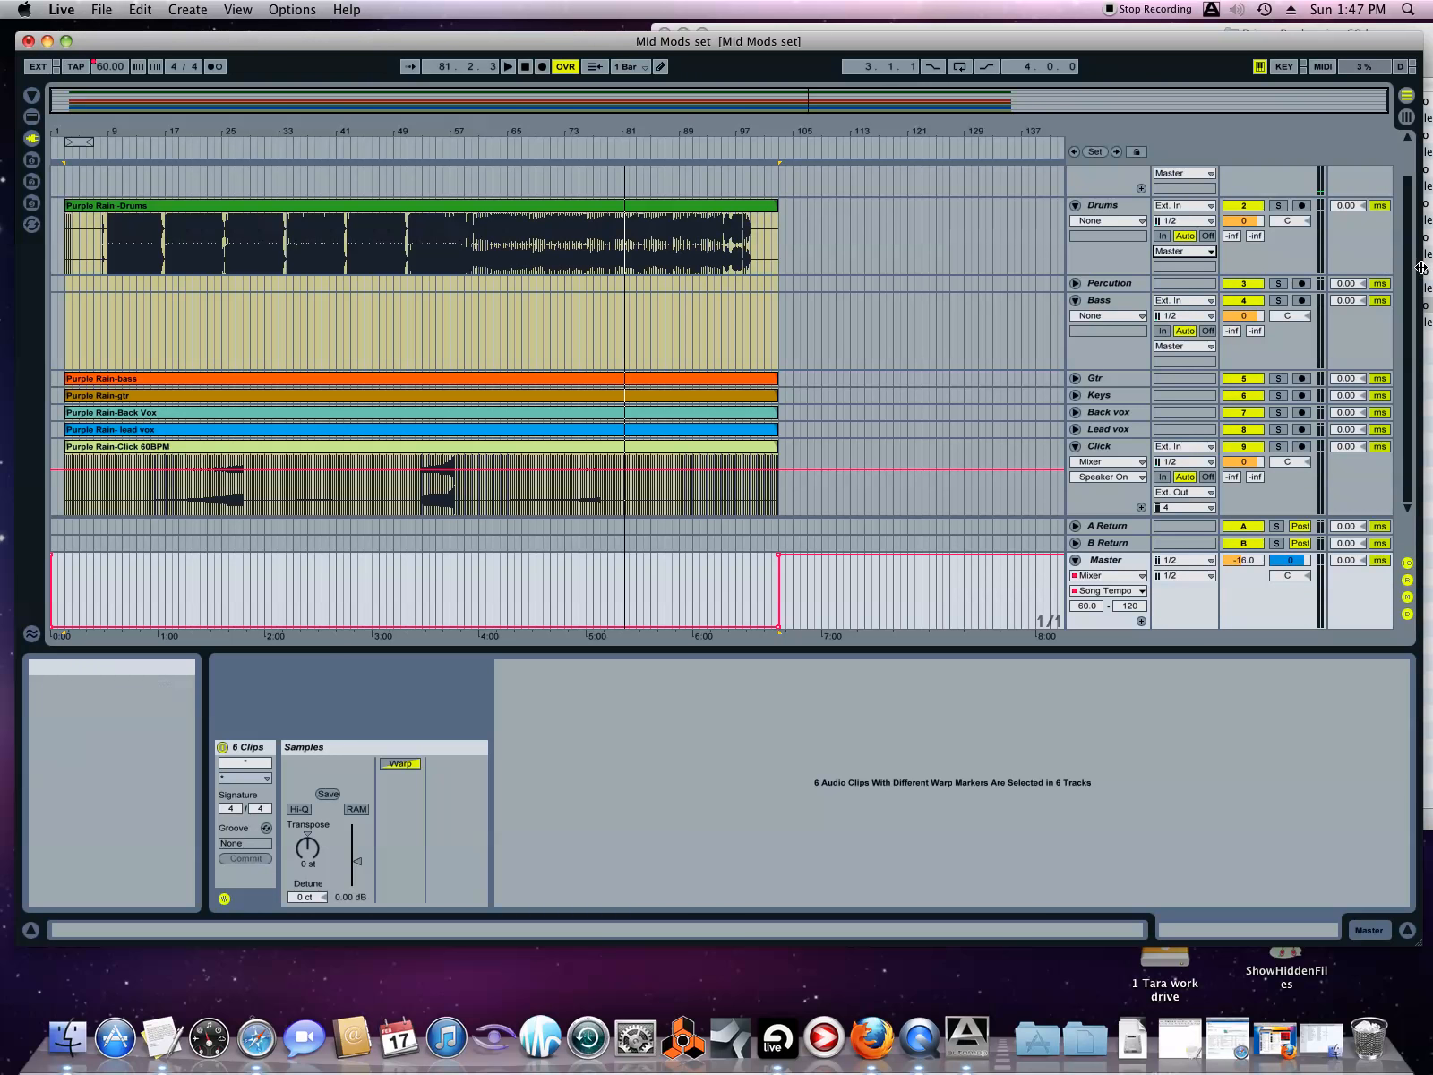
- Audition the arrangement briefly from bar 81 and stop playback
left_click(616, 148)
key("space")
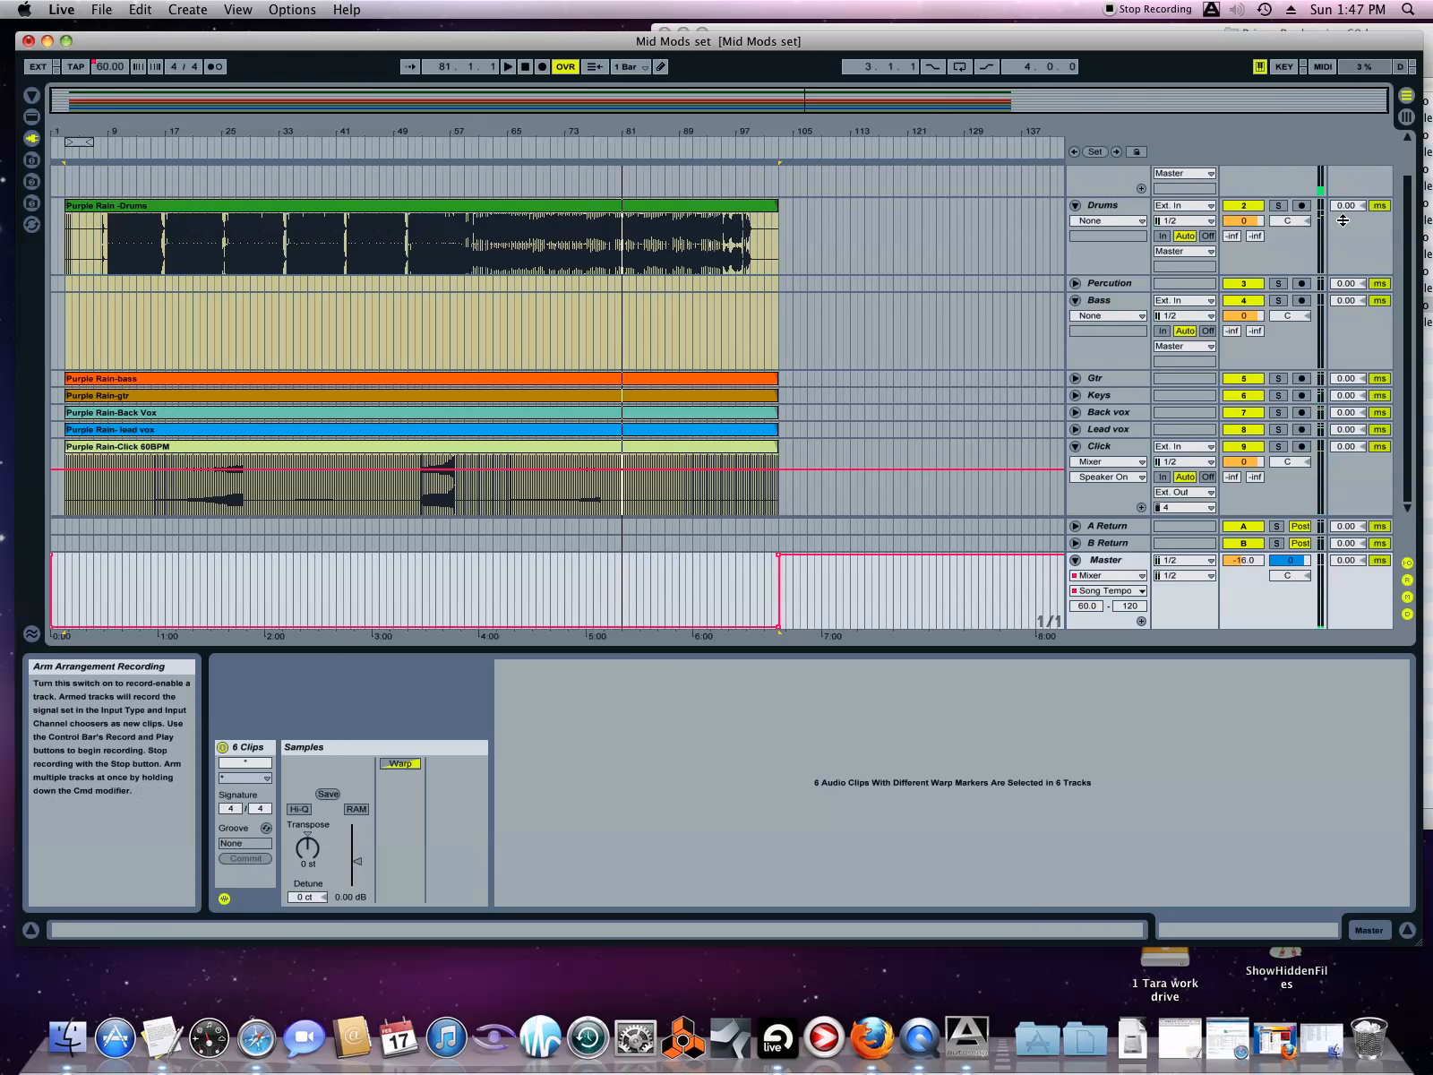
- Show the Mixer's Track Volume automation envelope on the Drums track
left_click_drag(1406, 223, 1416, 197)
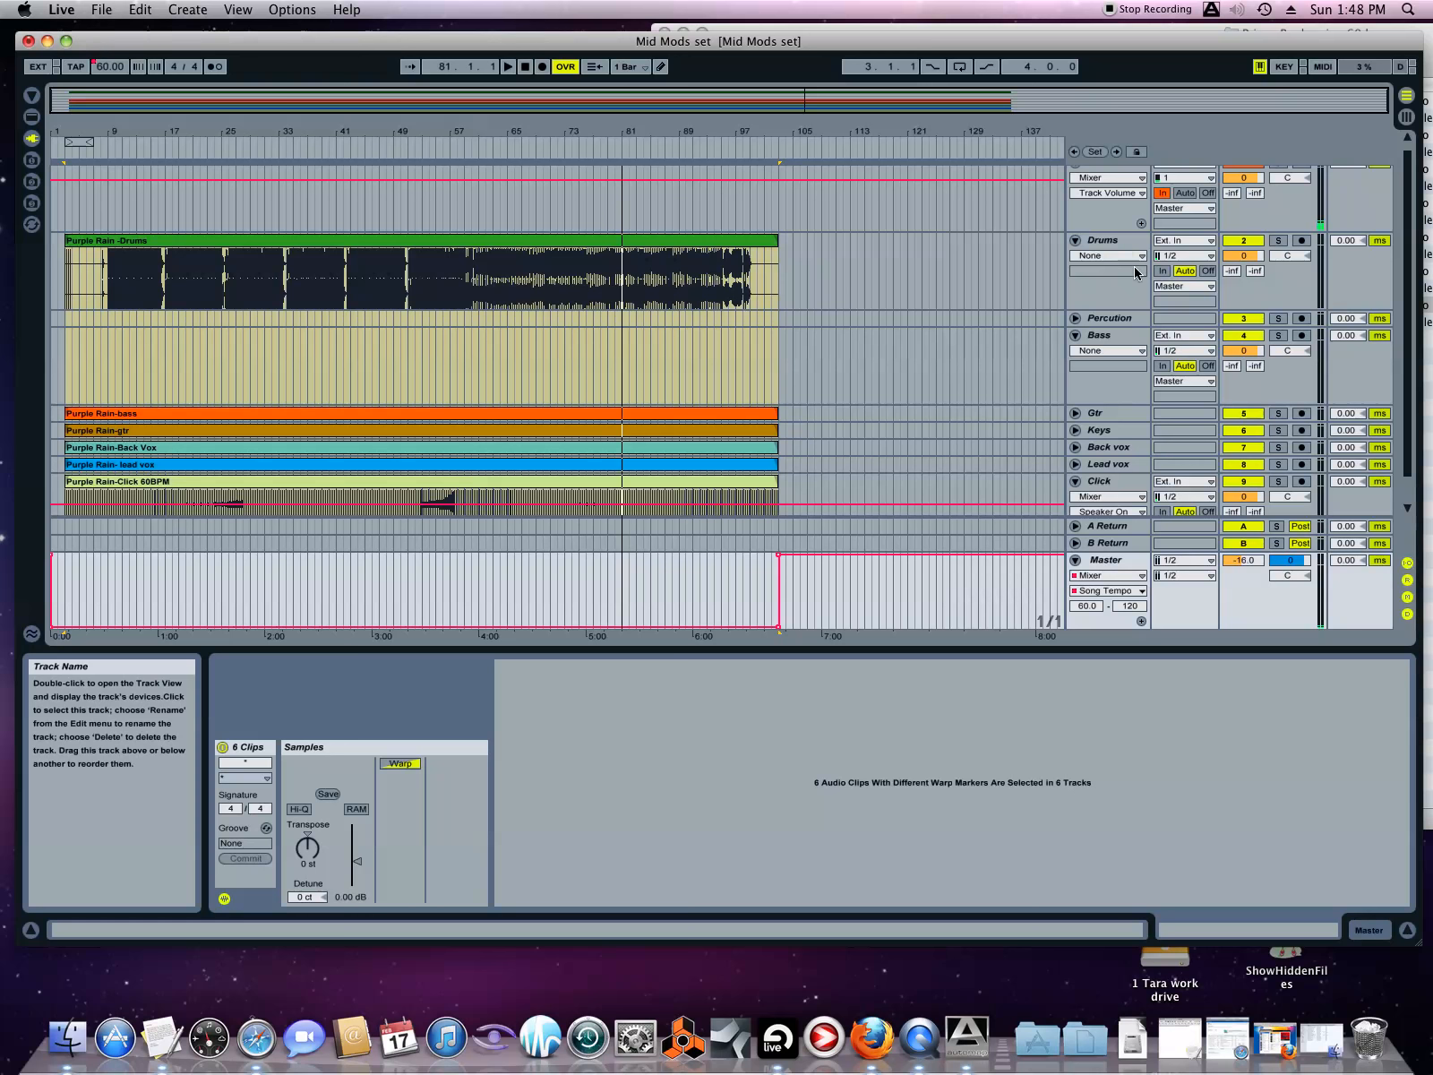
left_click(1170, 287)
left_click(1170, 287)
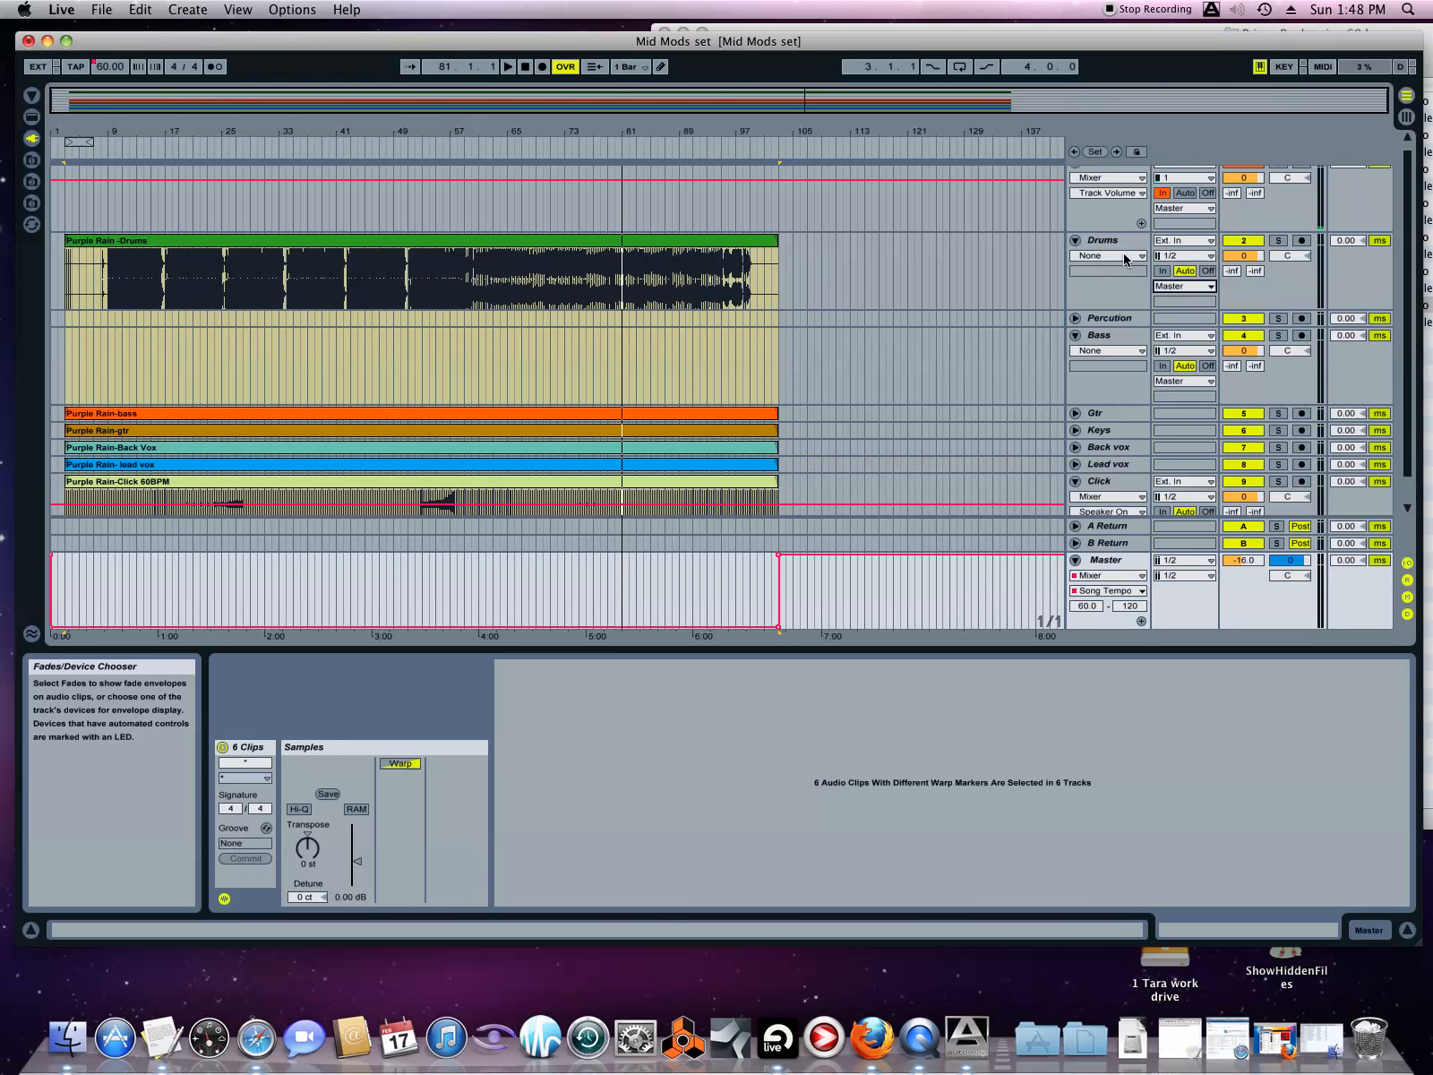
left_click(1124, 256)
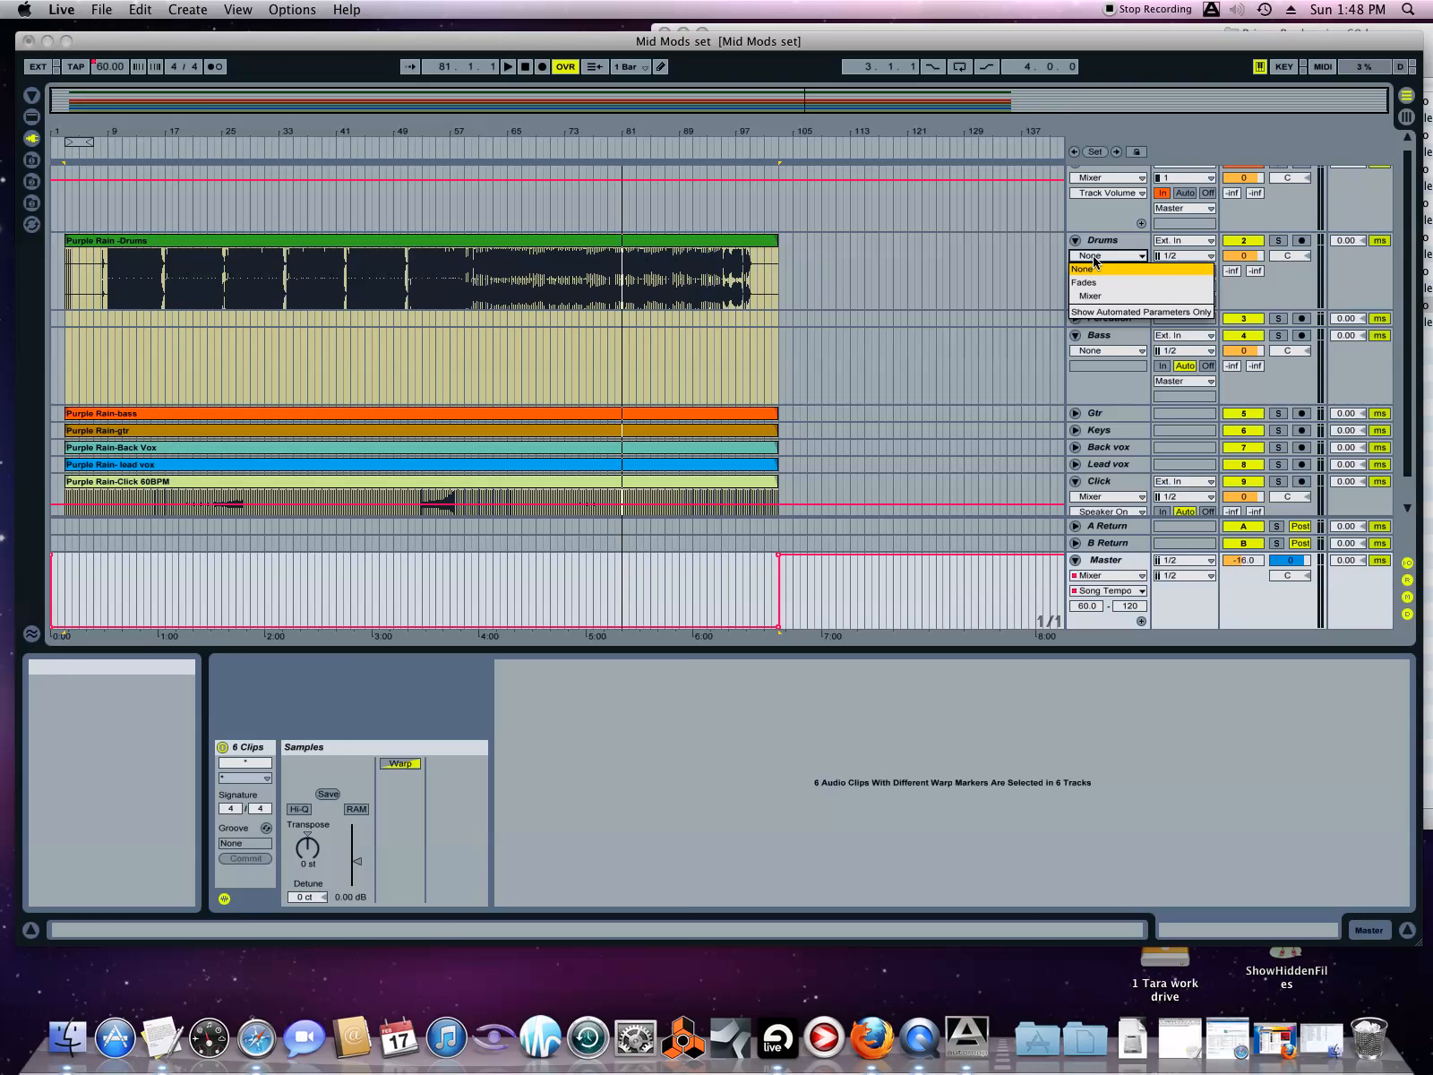
left_click(1094, 265)
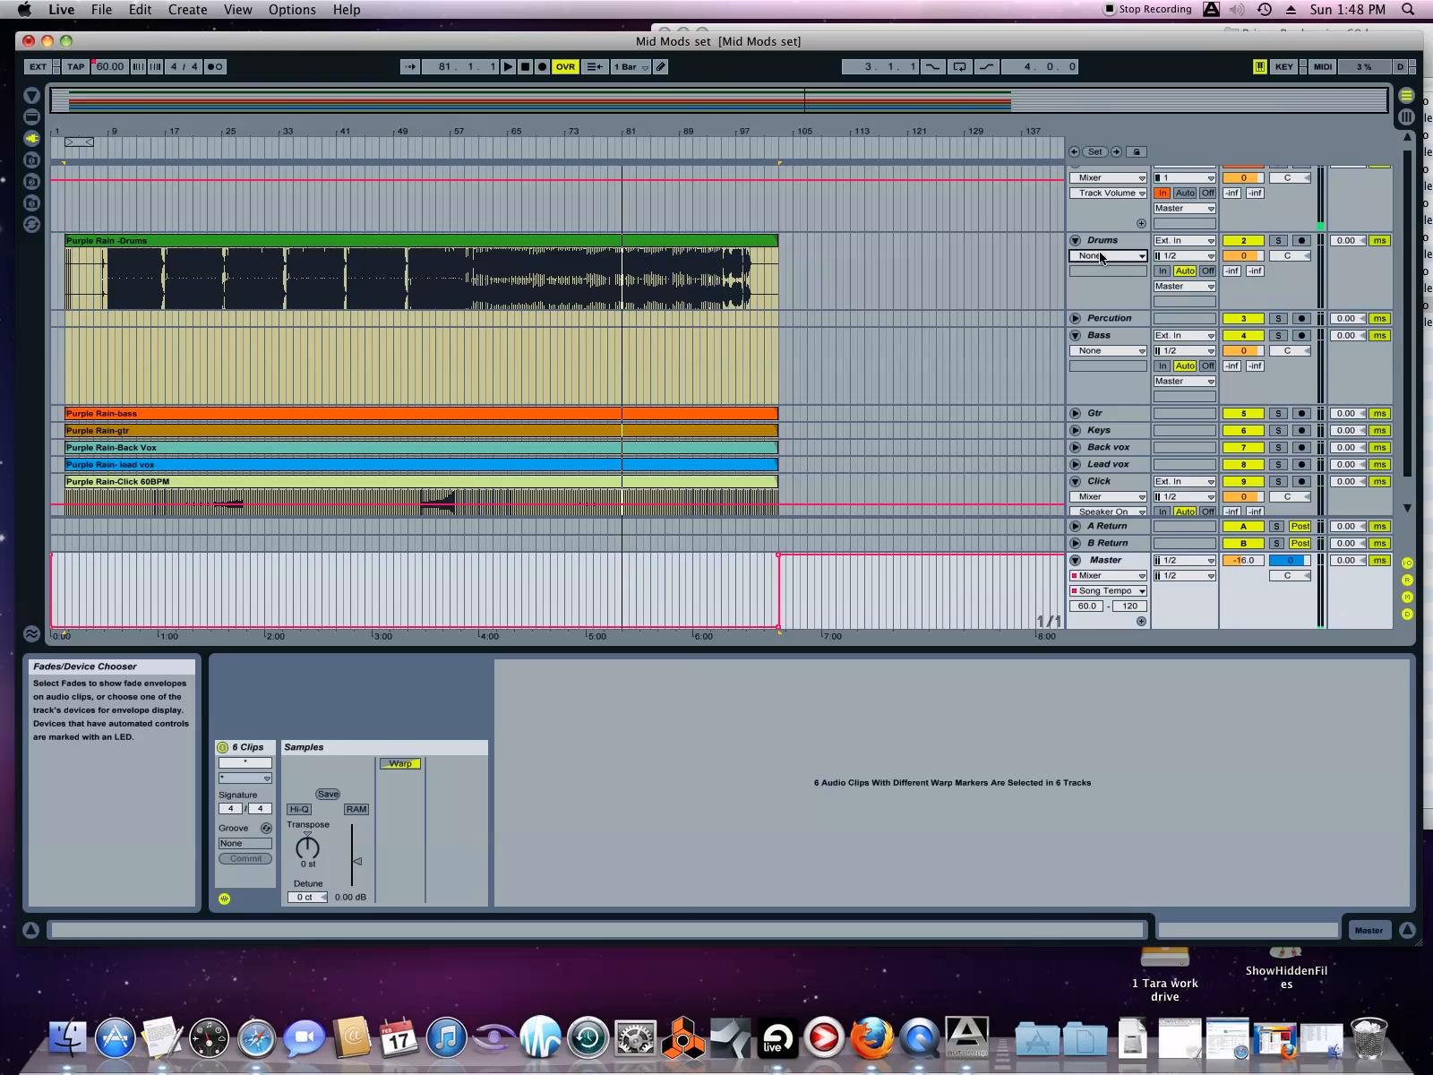
left_click(1112, 257)
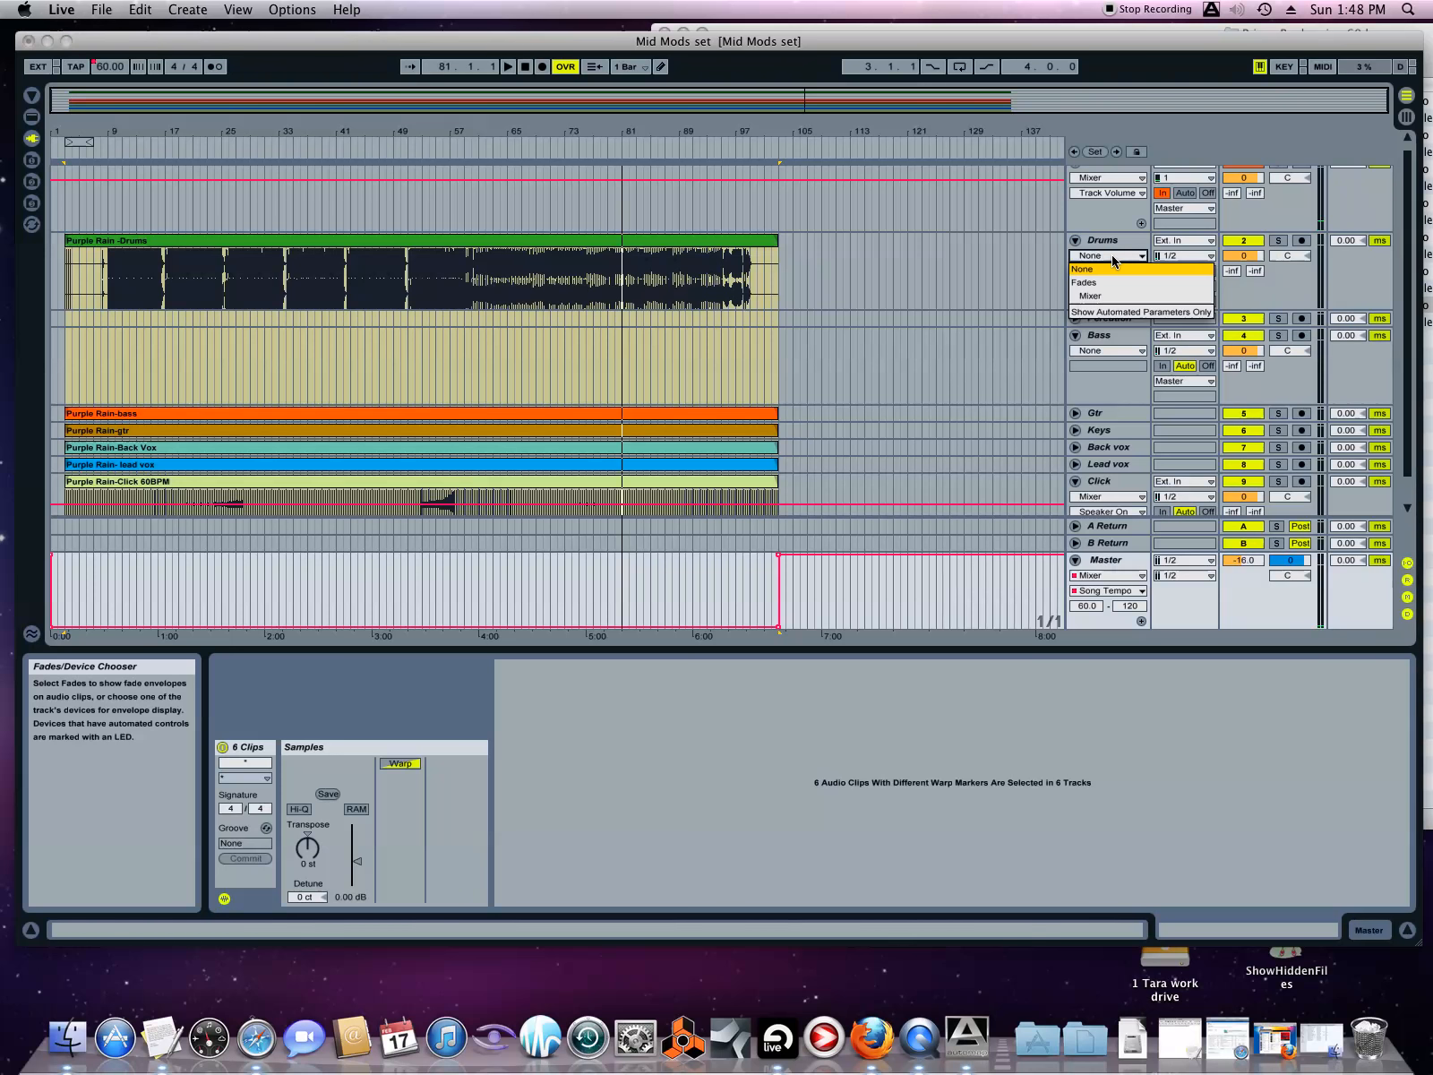
left_click(1104, 295)
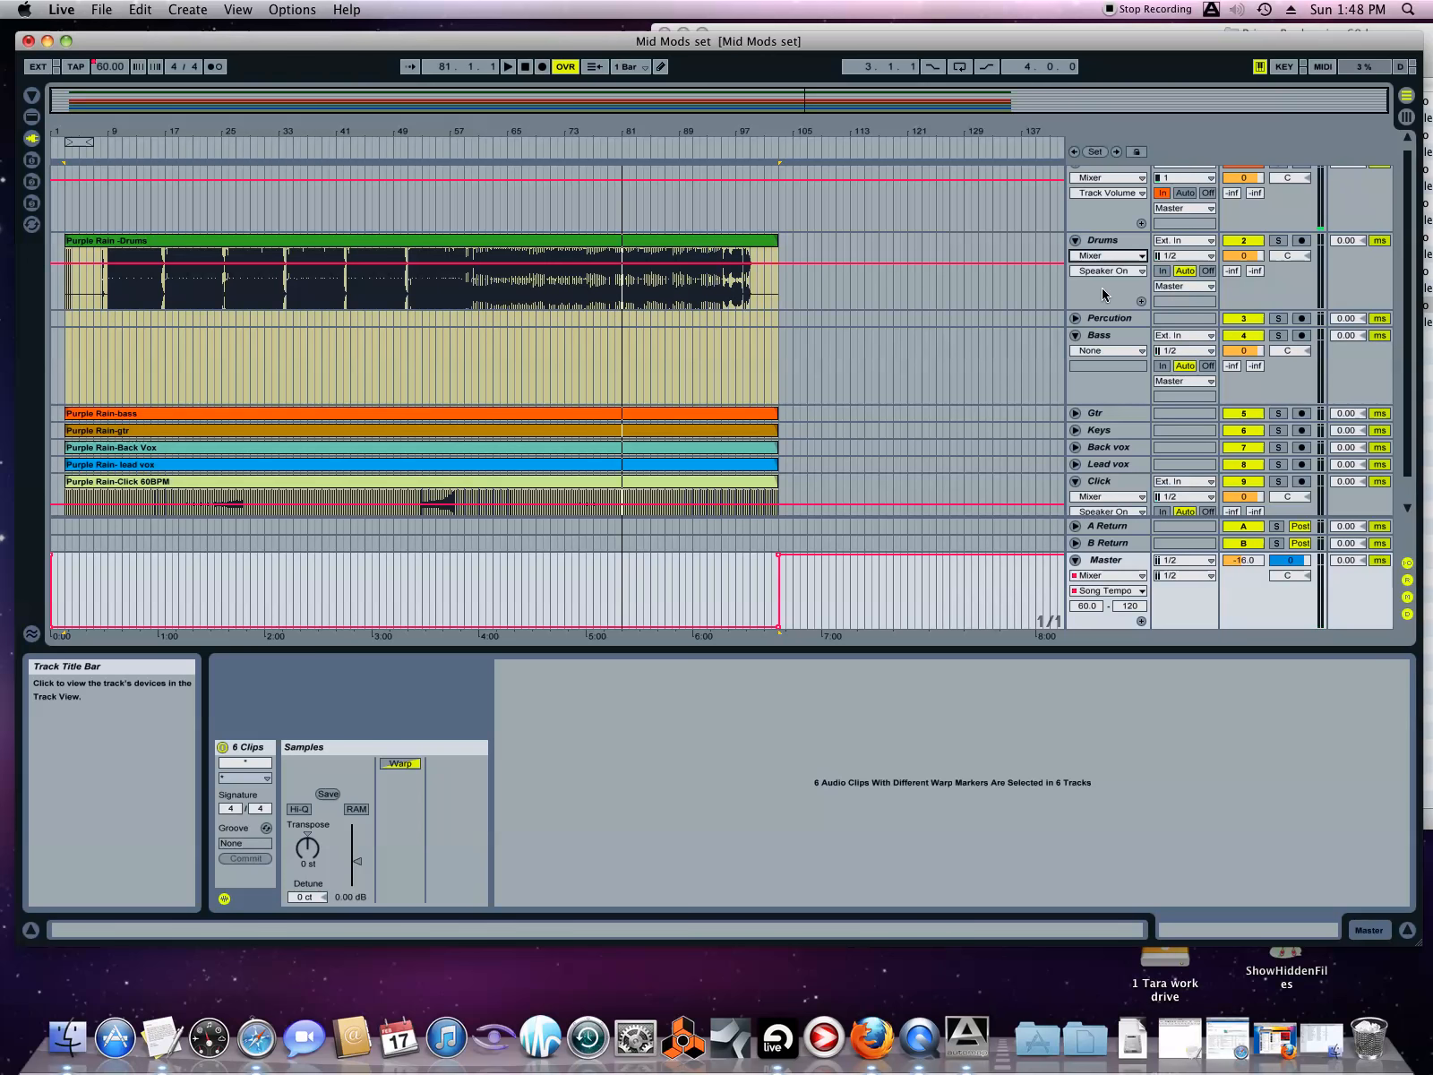
left_click(1115, 273)
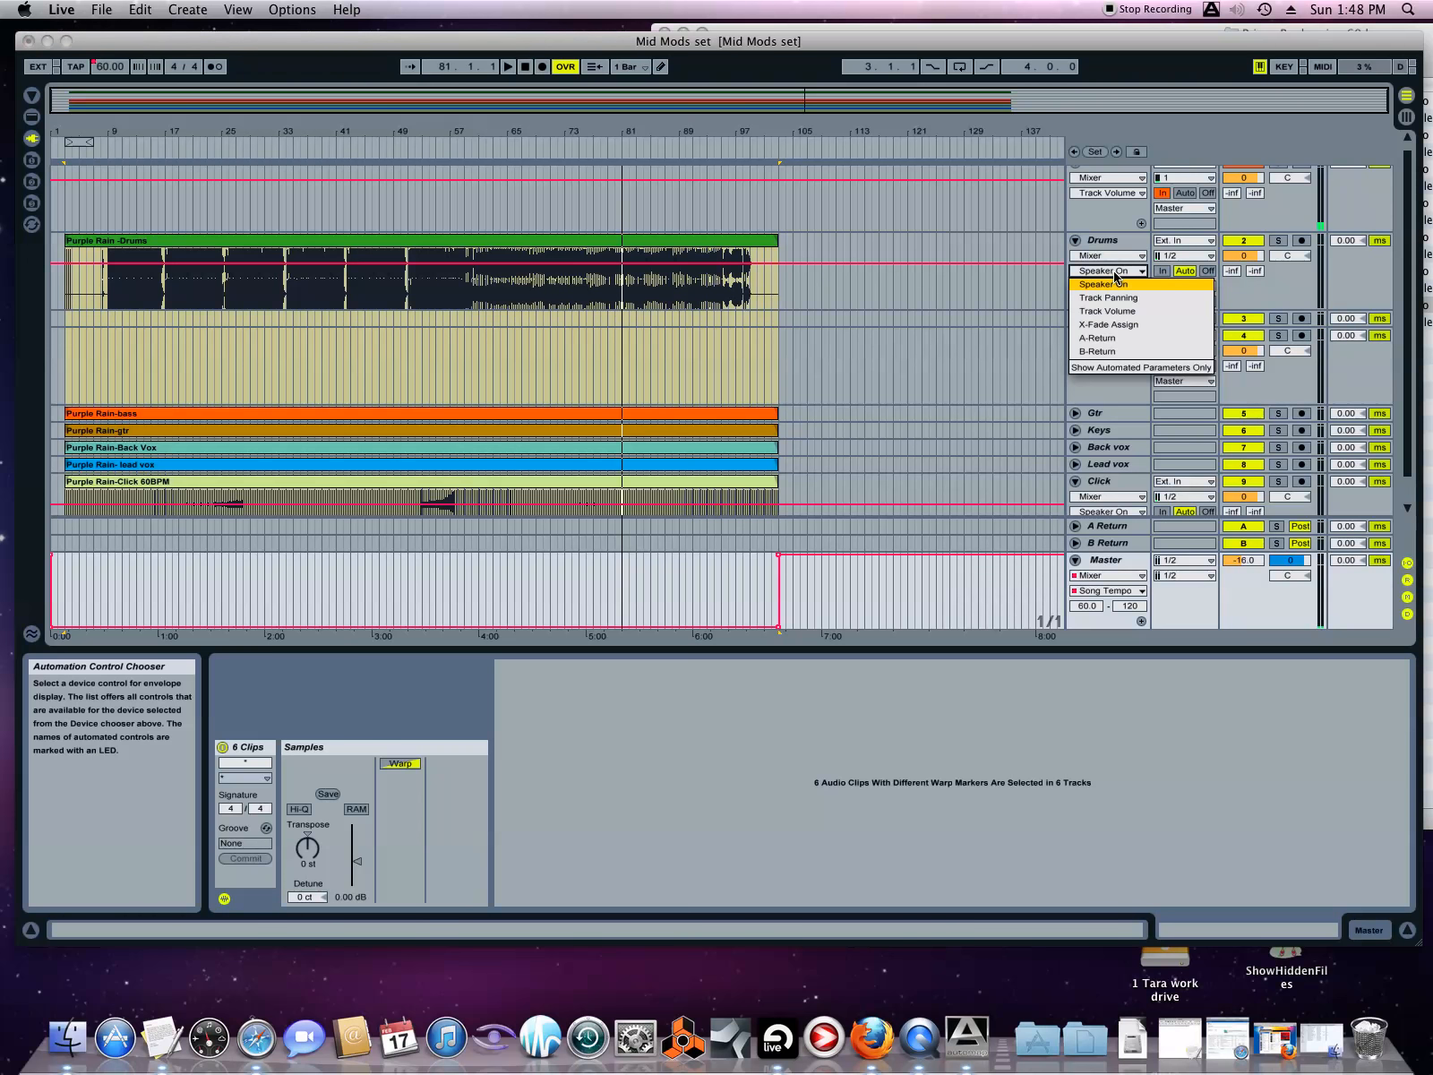
left_click(1104, 312)
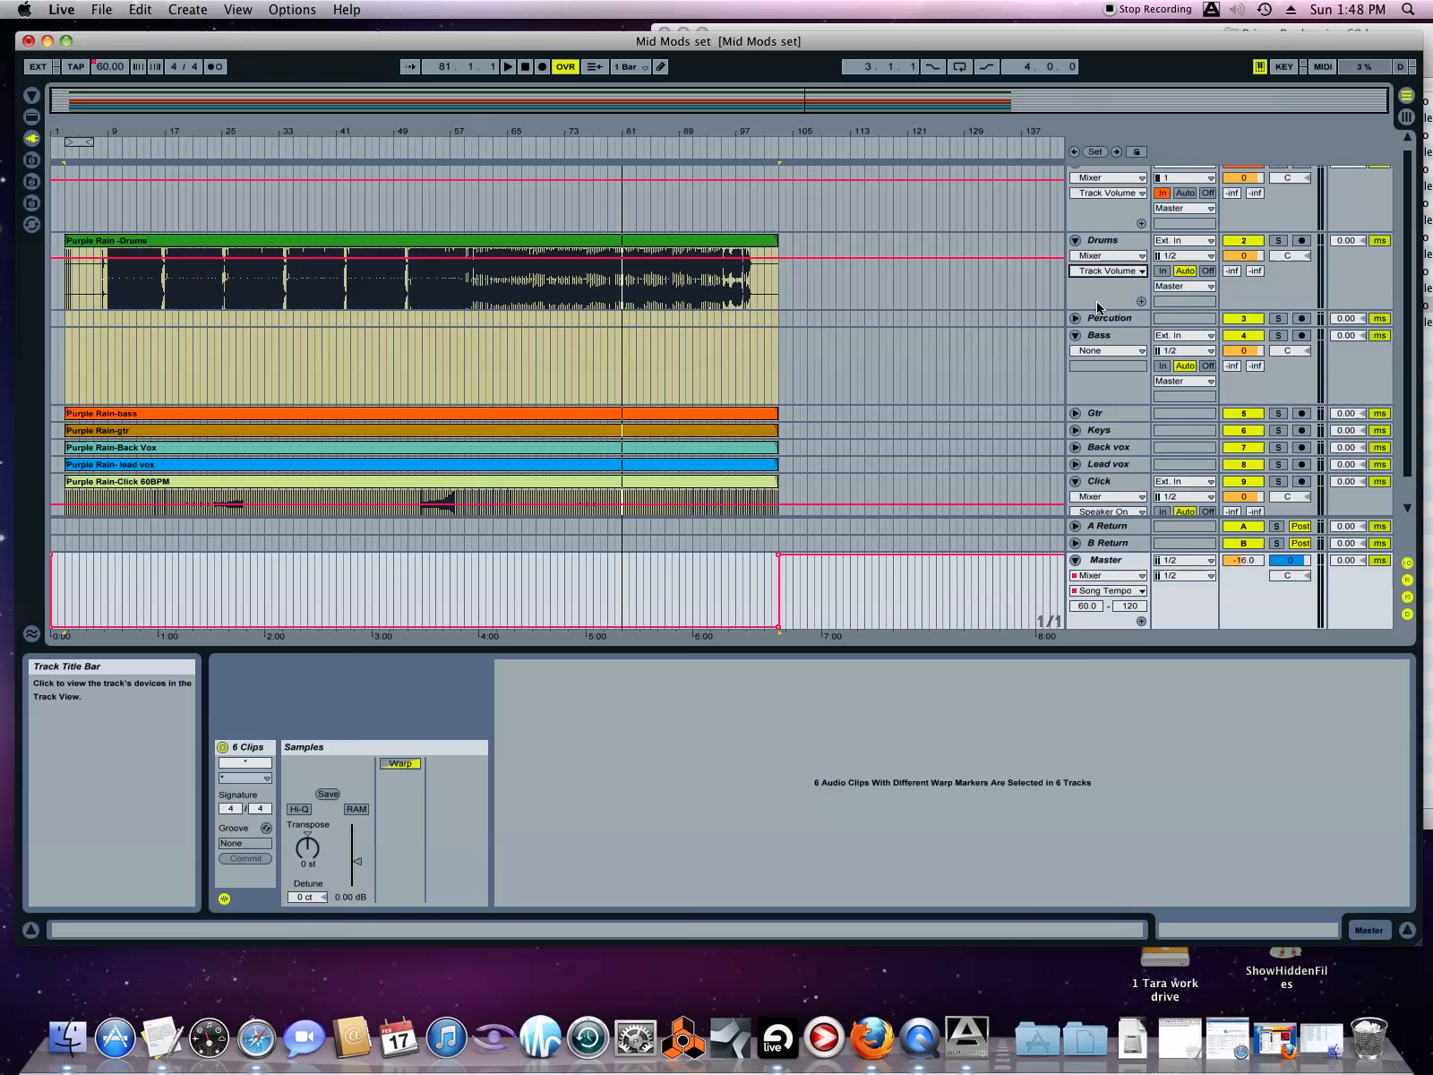
- Select the Purple Rain -Drums clip and lower its volume automation across the whole clip to about -17 dB
left_click(546, 242)
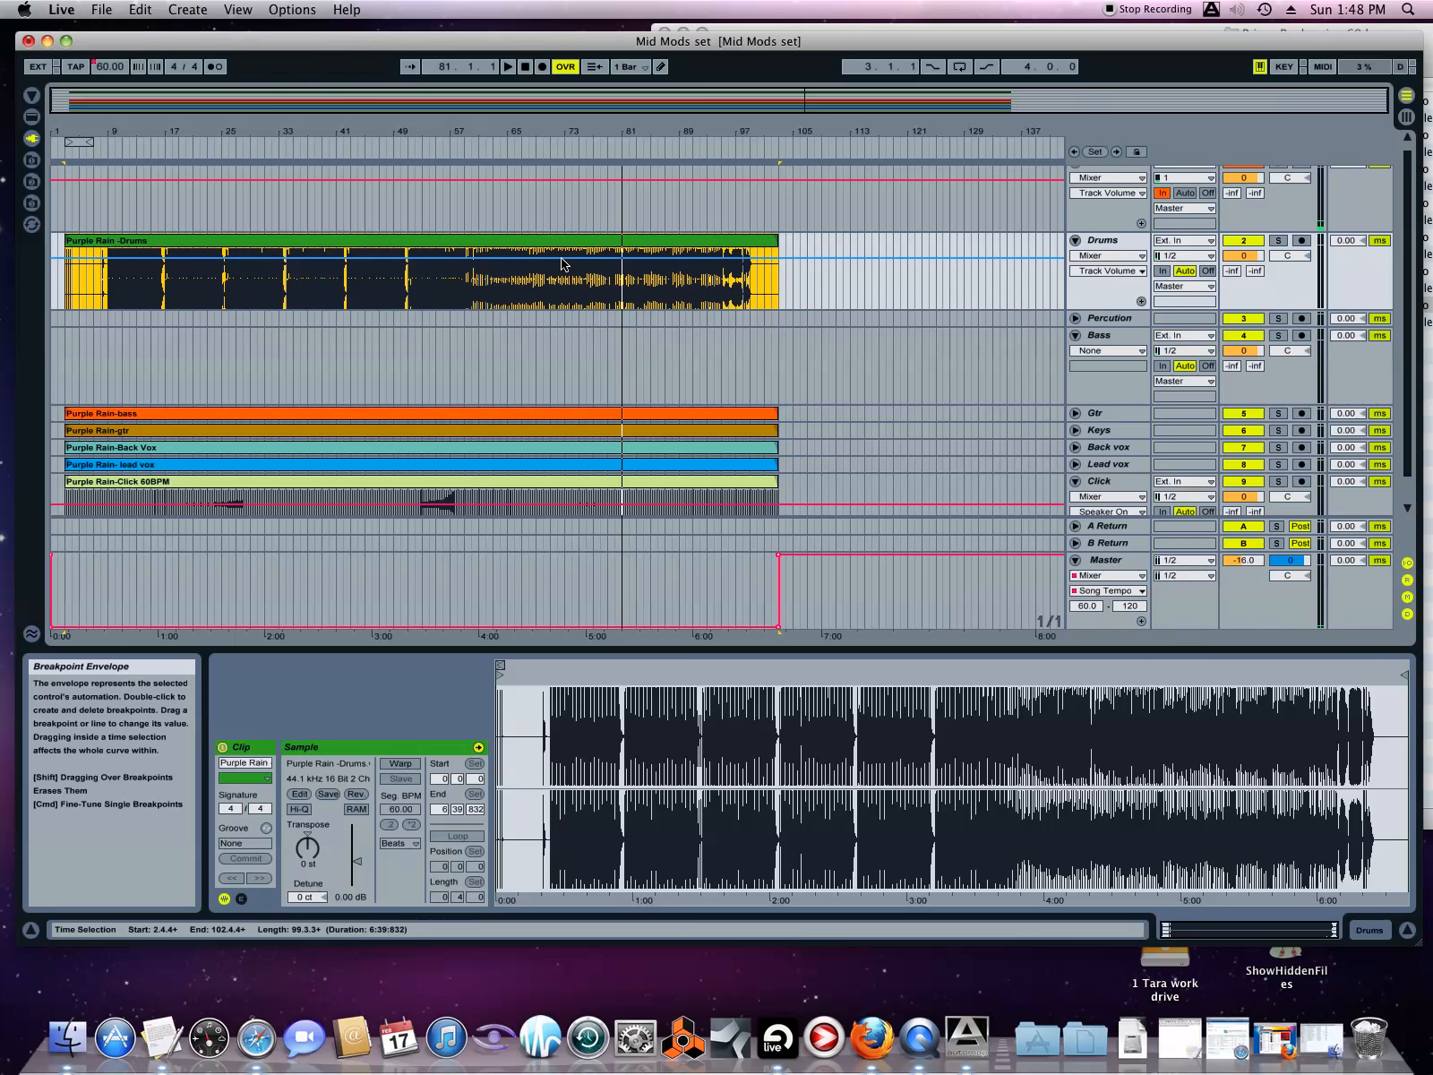
left_click(563, 259)
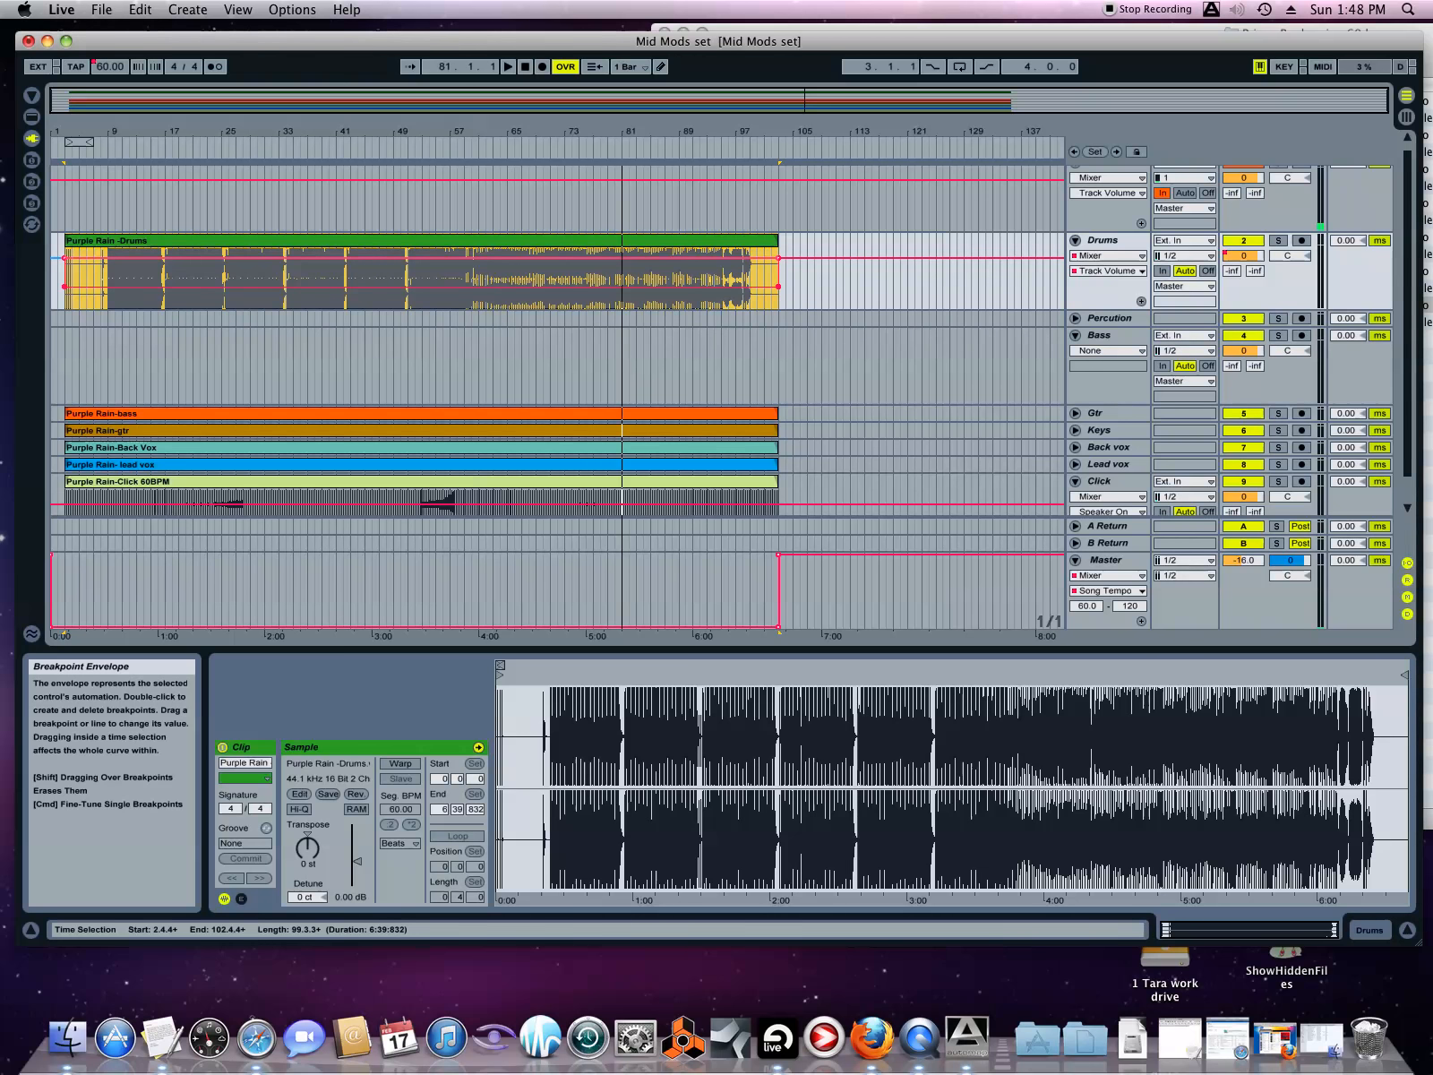
left_click_drag(563, 259, 563, 283)
- Play from around bar 45 while raising the Drums clip's volume automation to about -2.5 dB, and stop playback
left_click(369, 151)
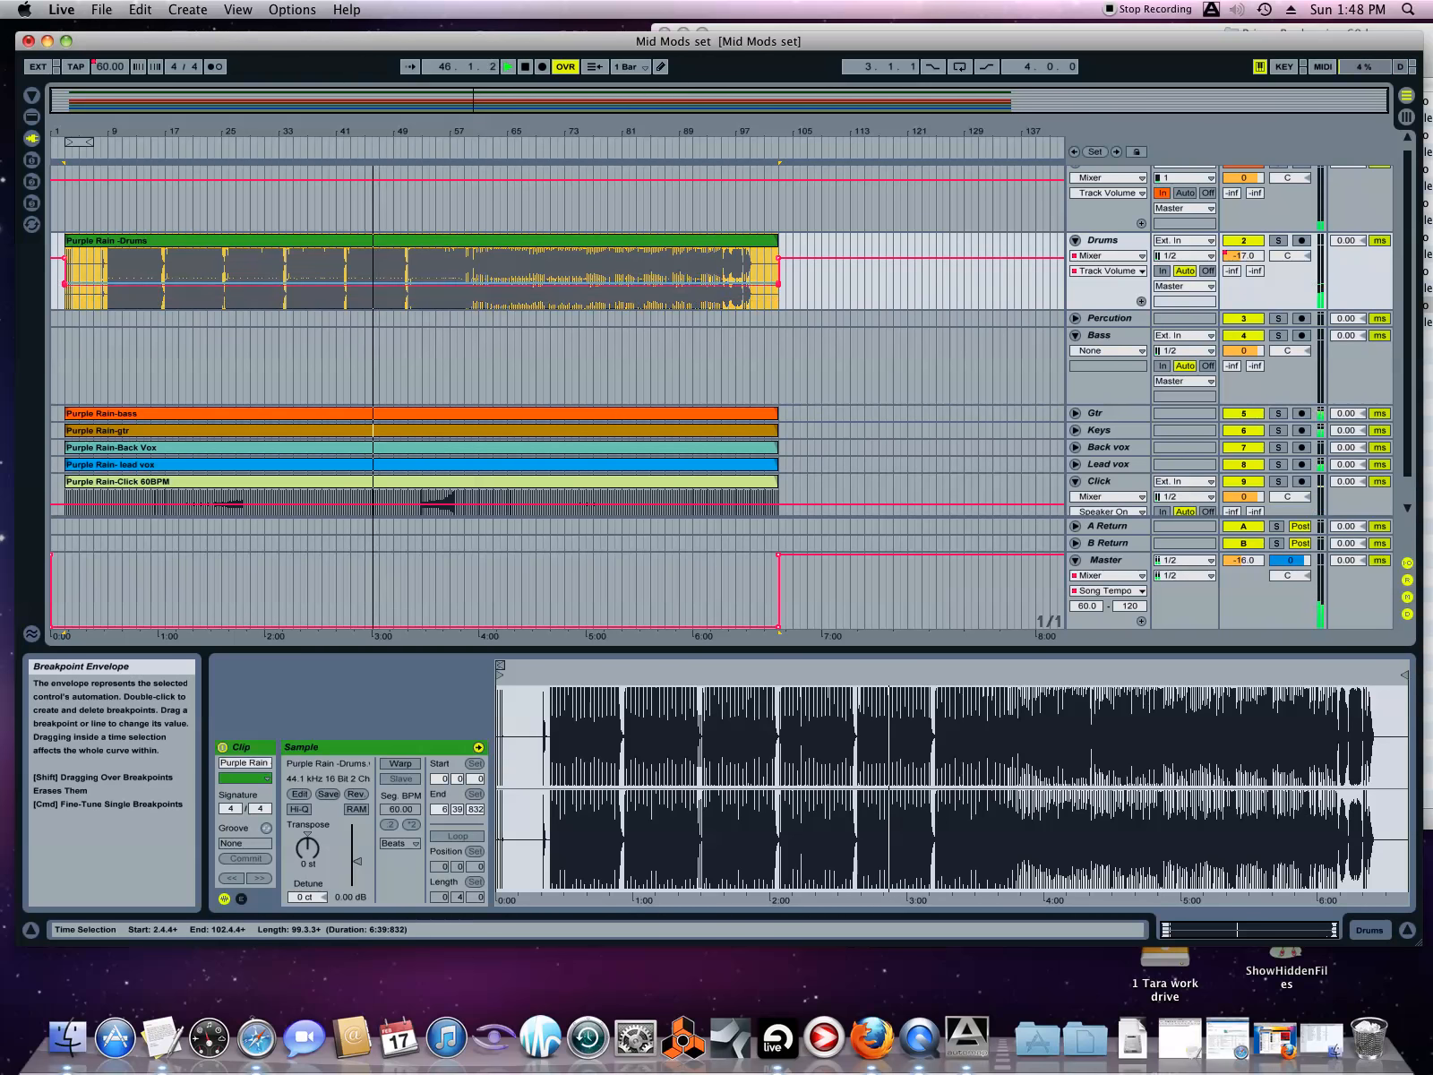
left_click_drag(403, 302, 435, 266)
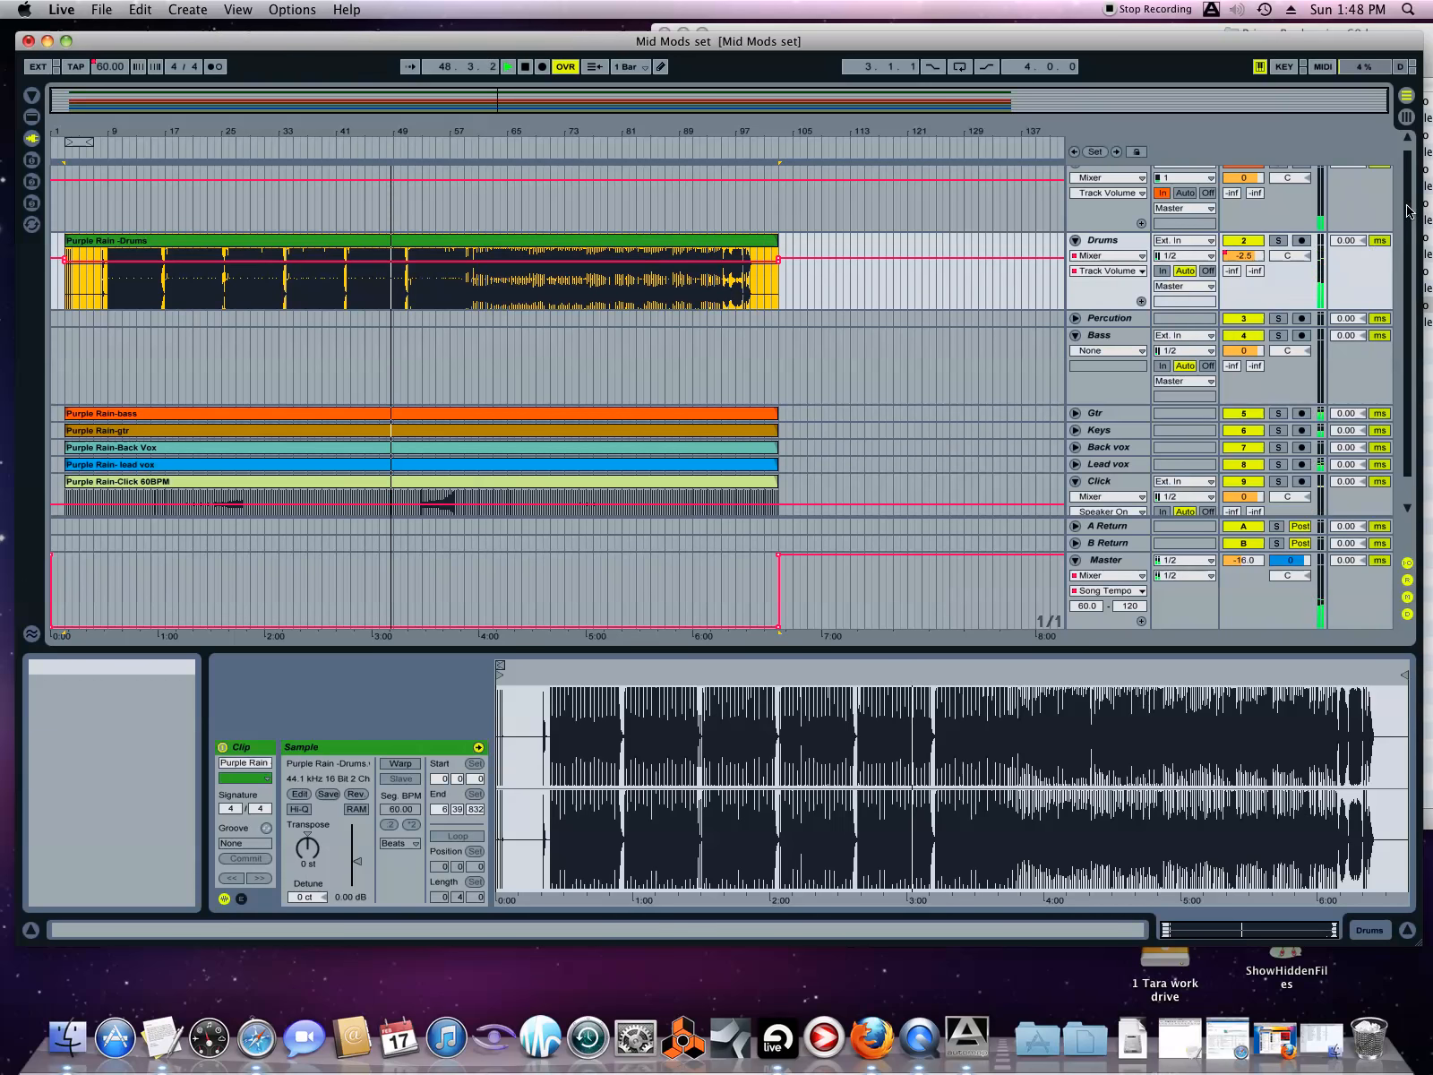
scroll(1407, 291, "down", 2)
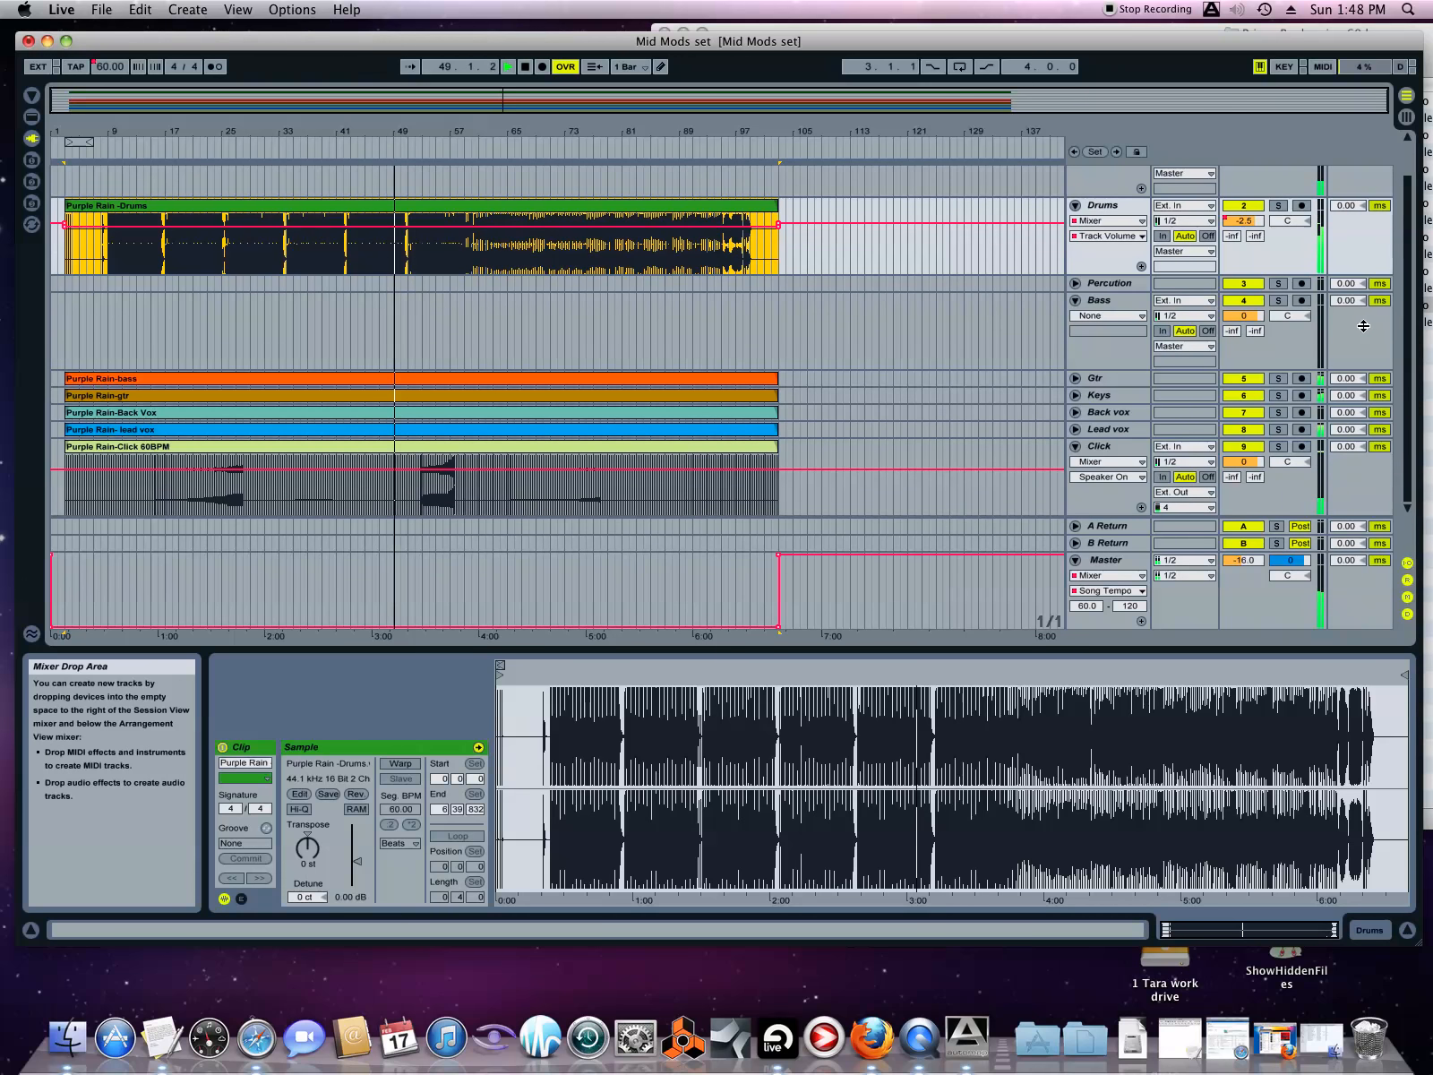
key("space")
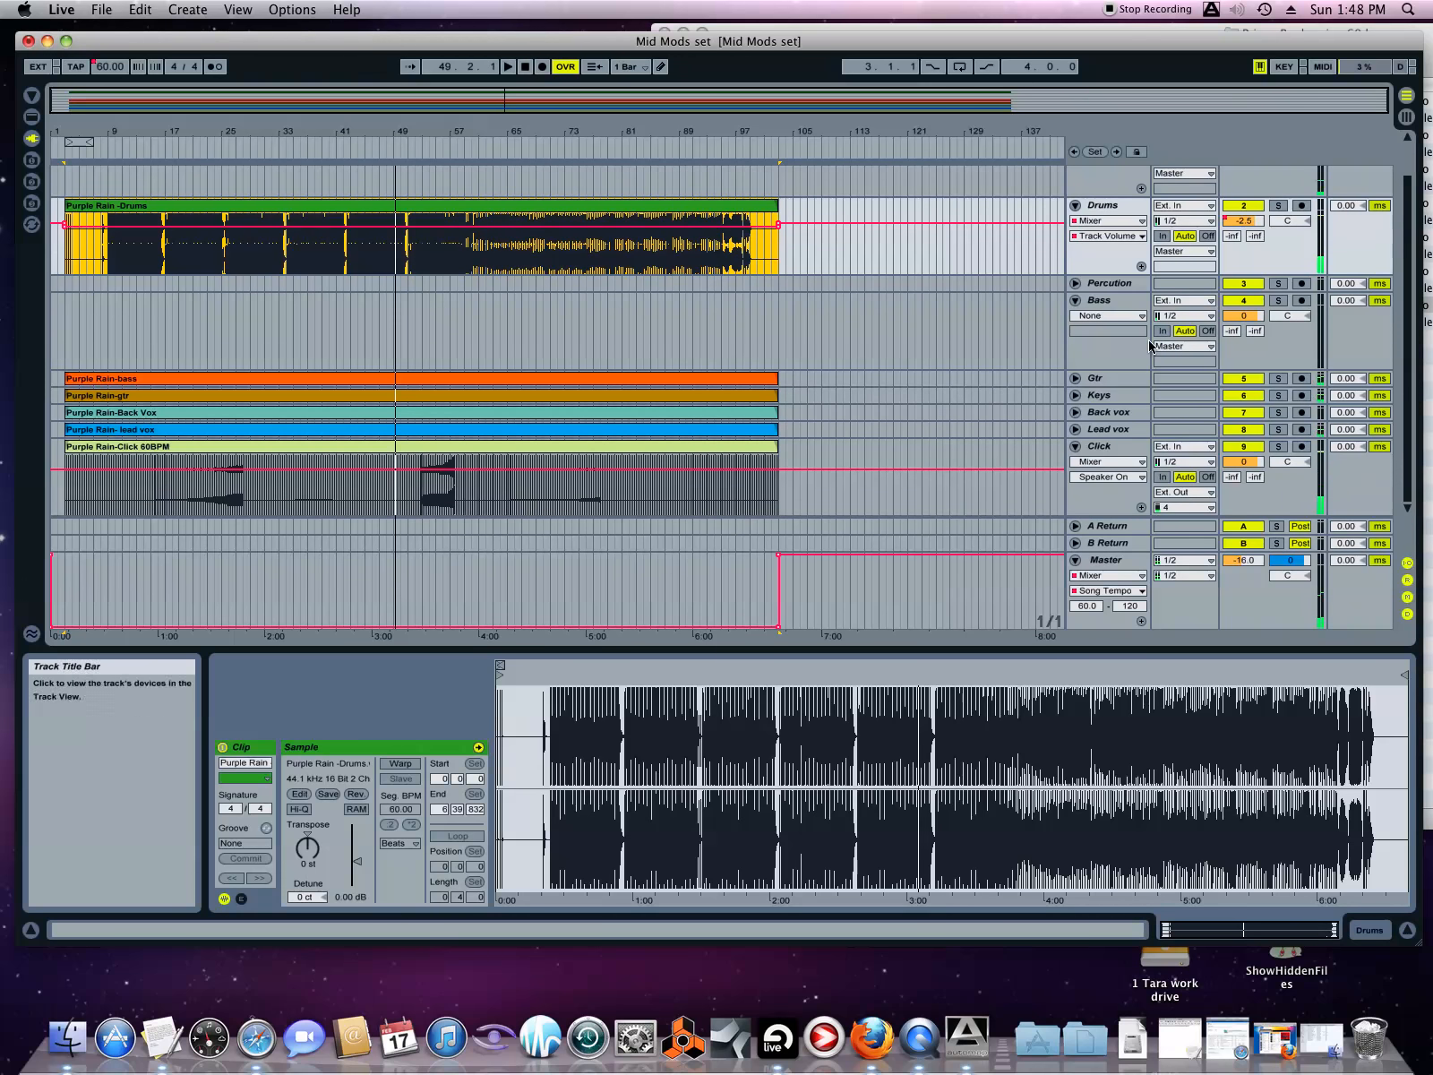
- Unfold the Lead vox track and show its Mixer Track Volume automation envelope
left_click(1075, 429)
left_click(1102, 450)
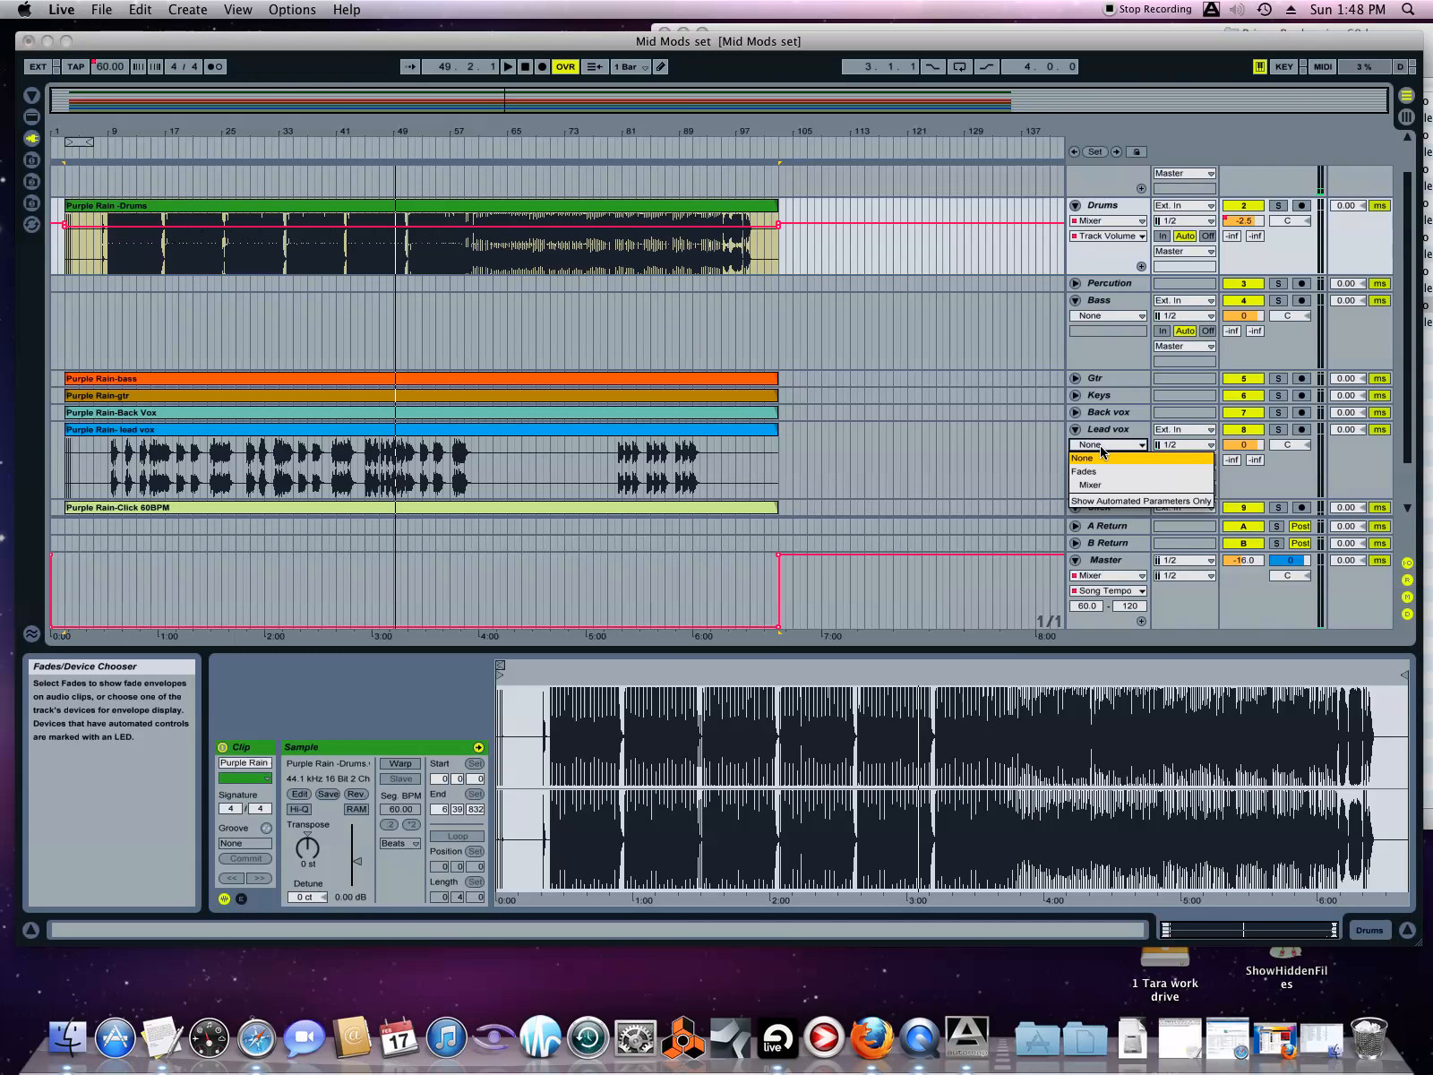
left_click(1102, 468)
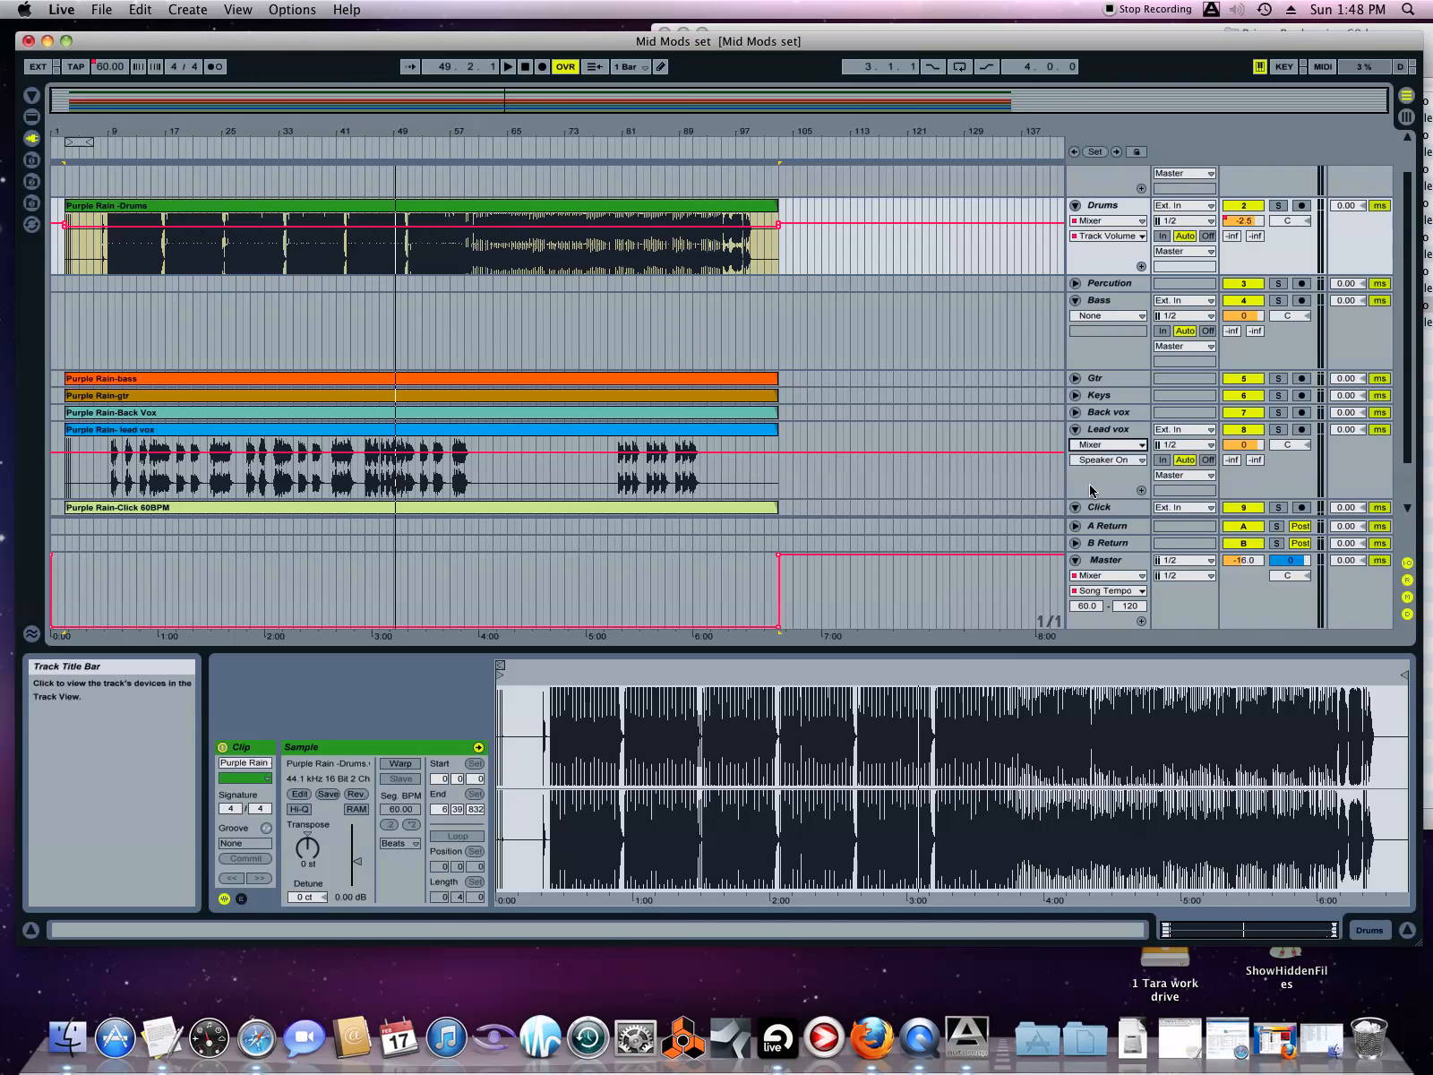
left_click(698, 430)
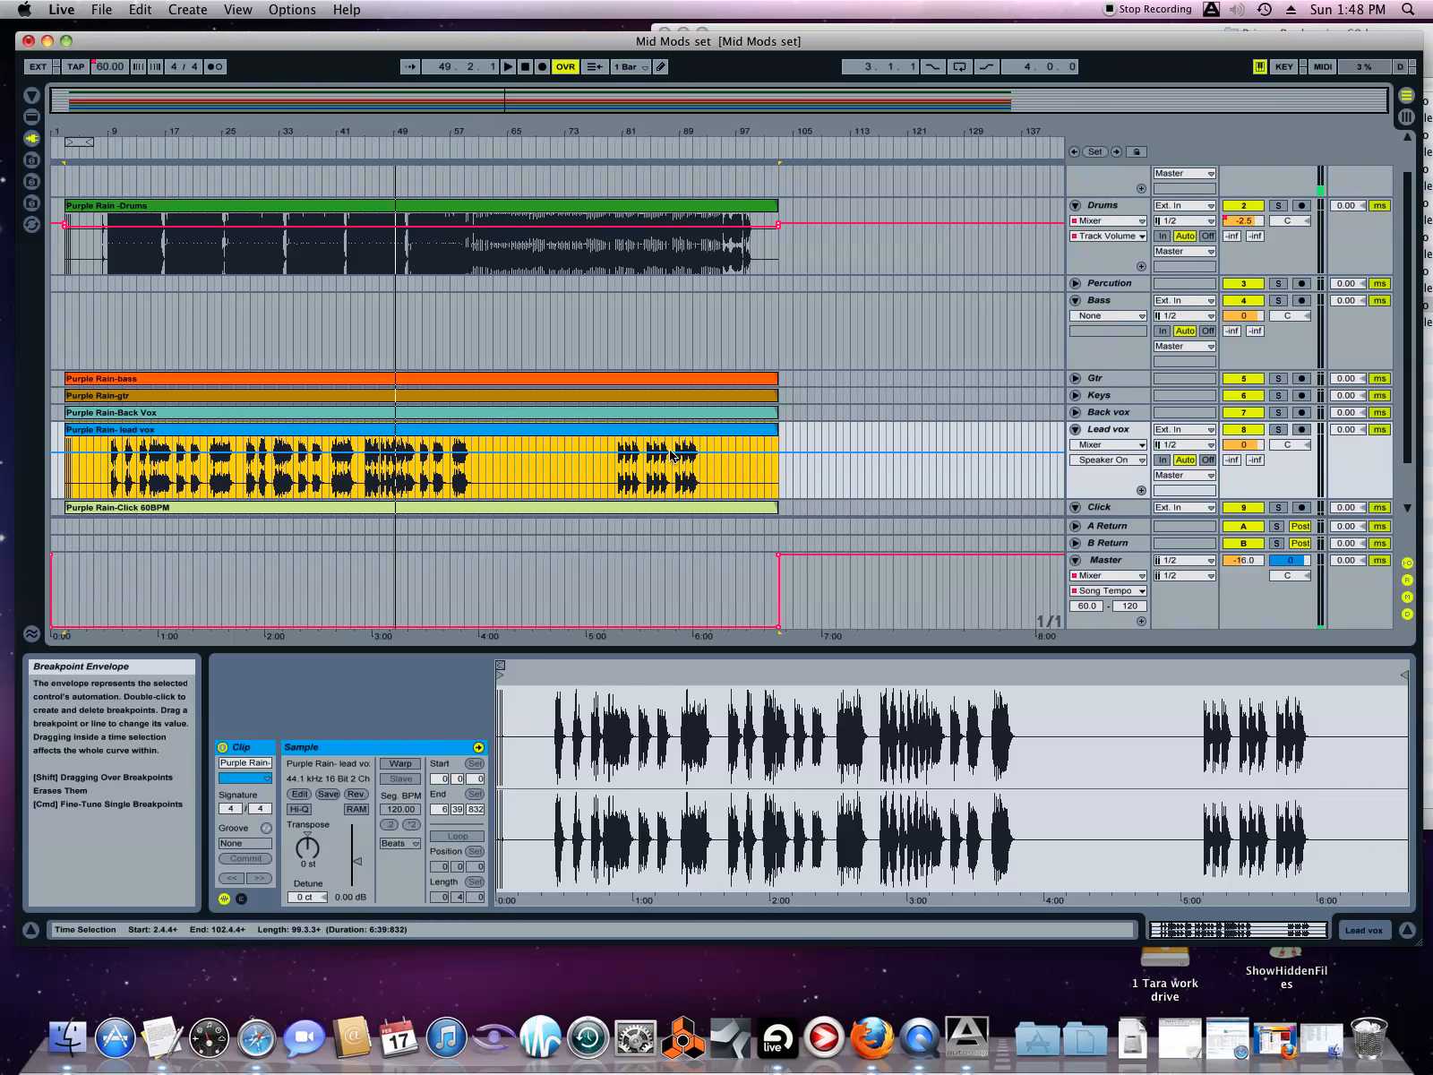
left_click(988, 467)
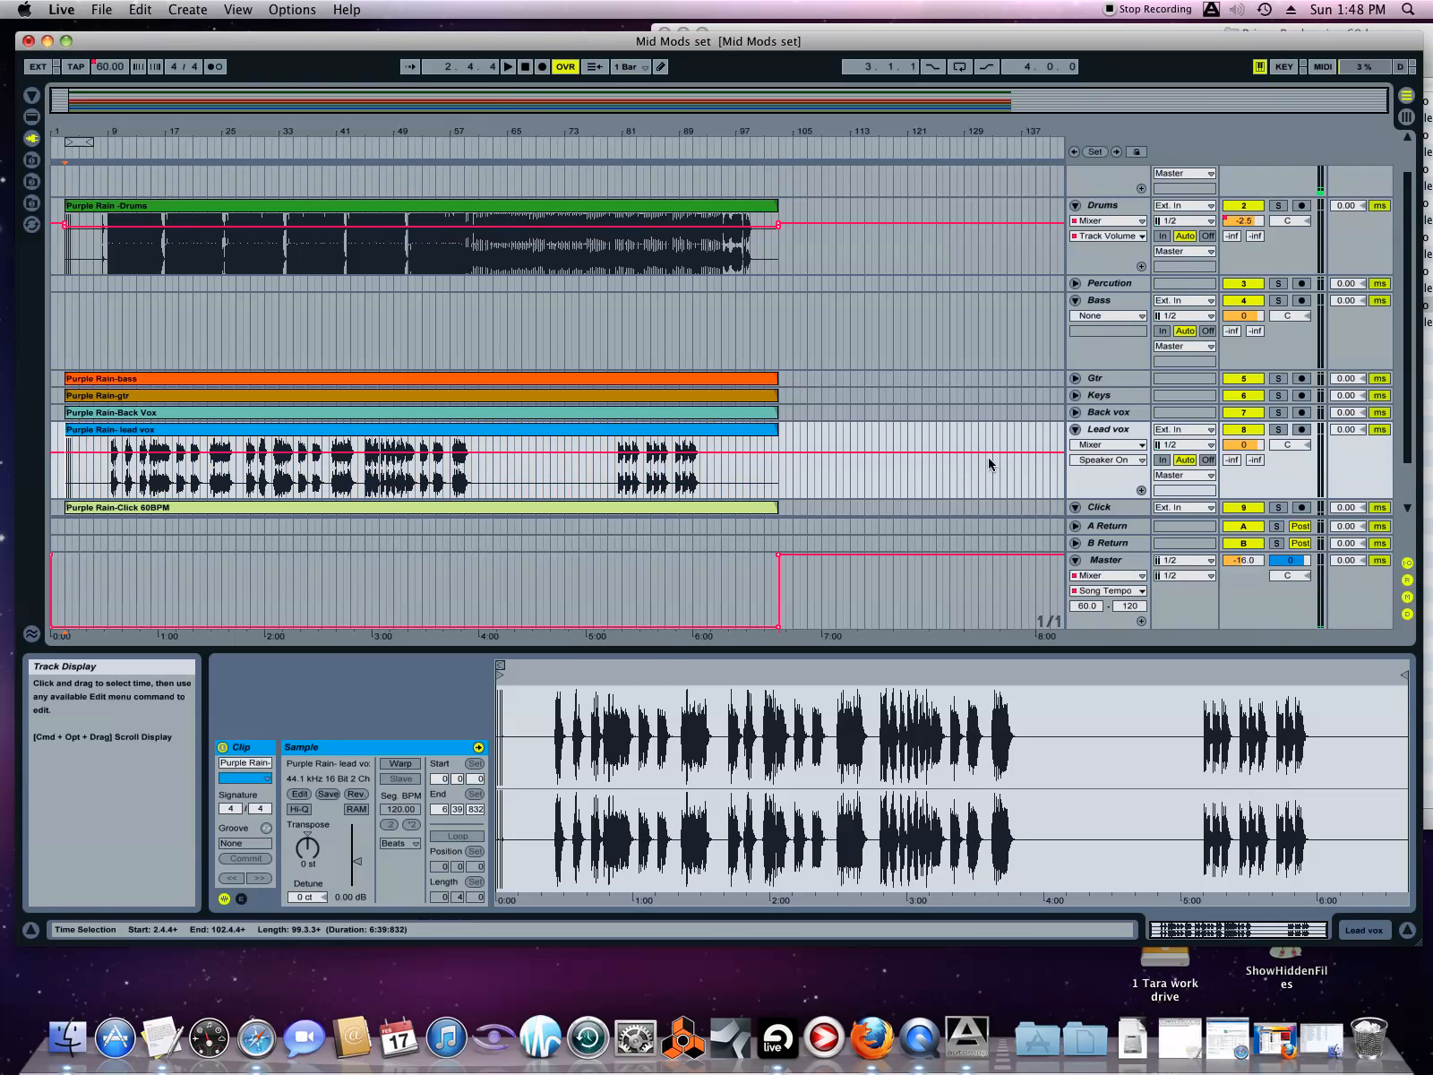
left_click(1095, 459)
left_click(1108, 500)
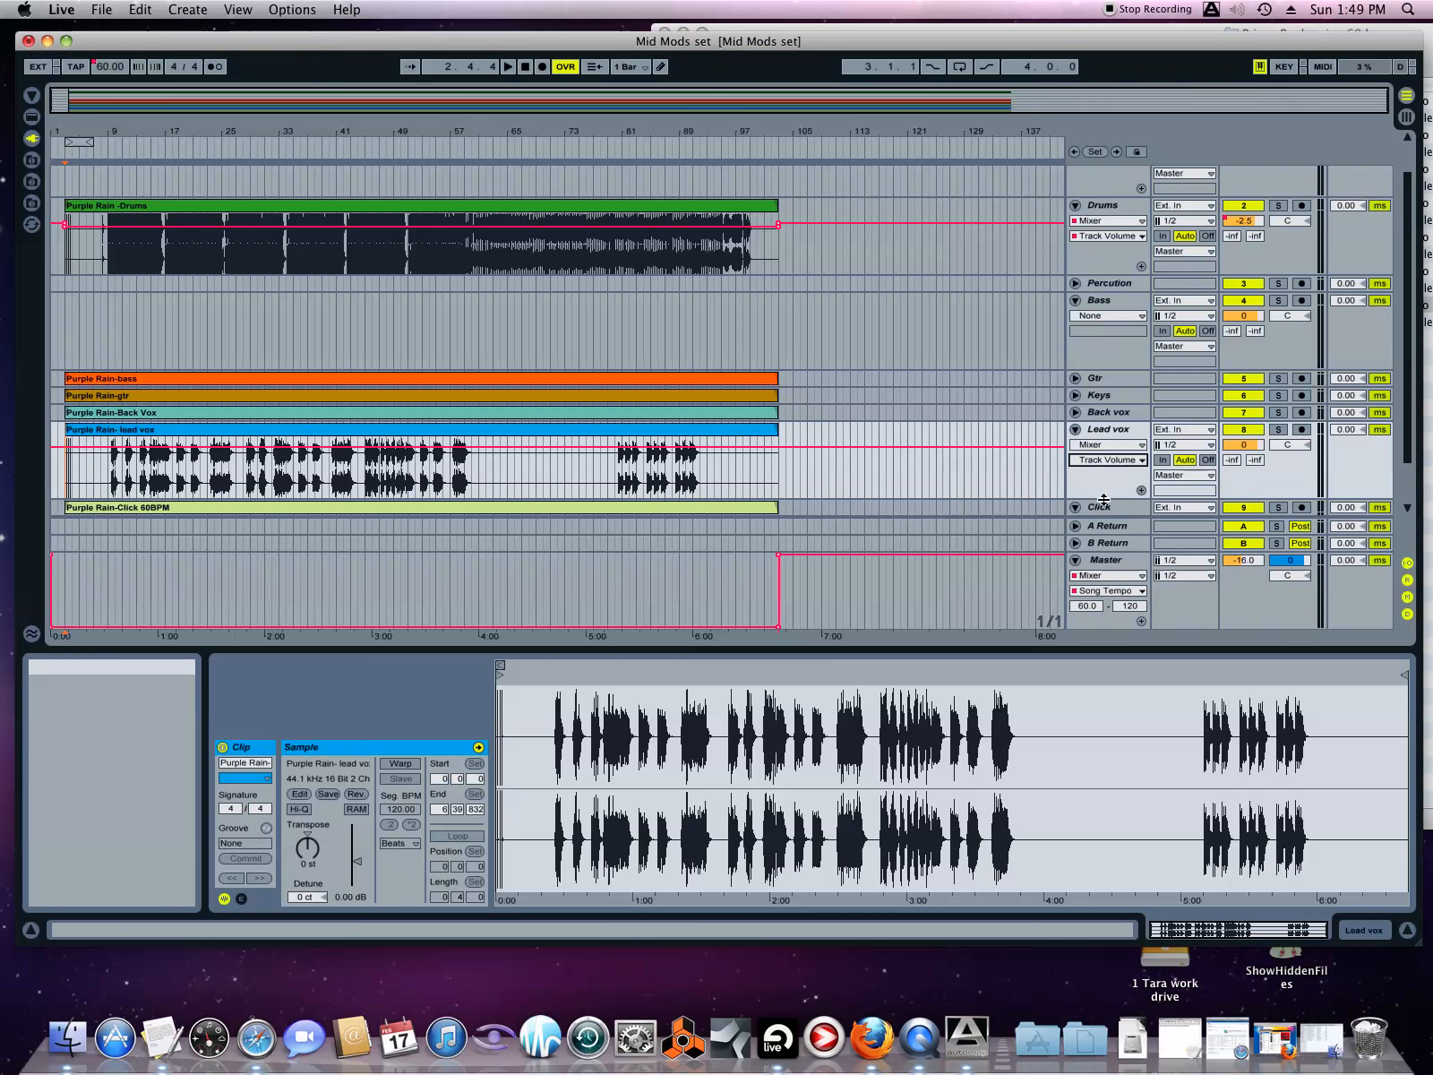
- Select the Purple Rain- lead vox clip and lower its volume automation to about -7.3 dB while playing from around bar 44
left_click(693, 433)
left_click_drag(693, 447, 692, 460)
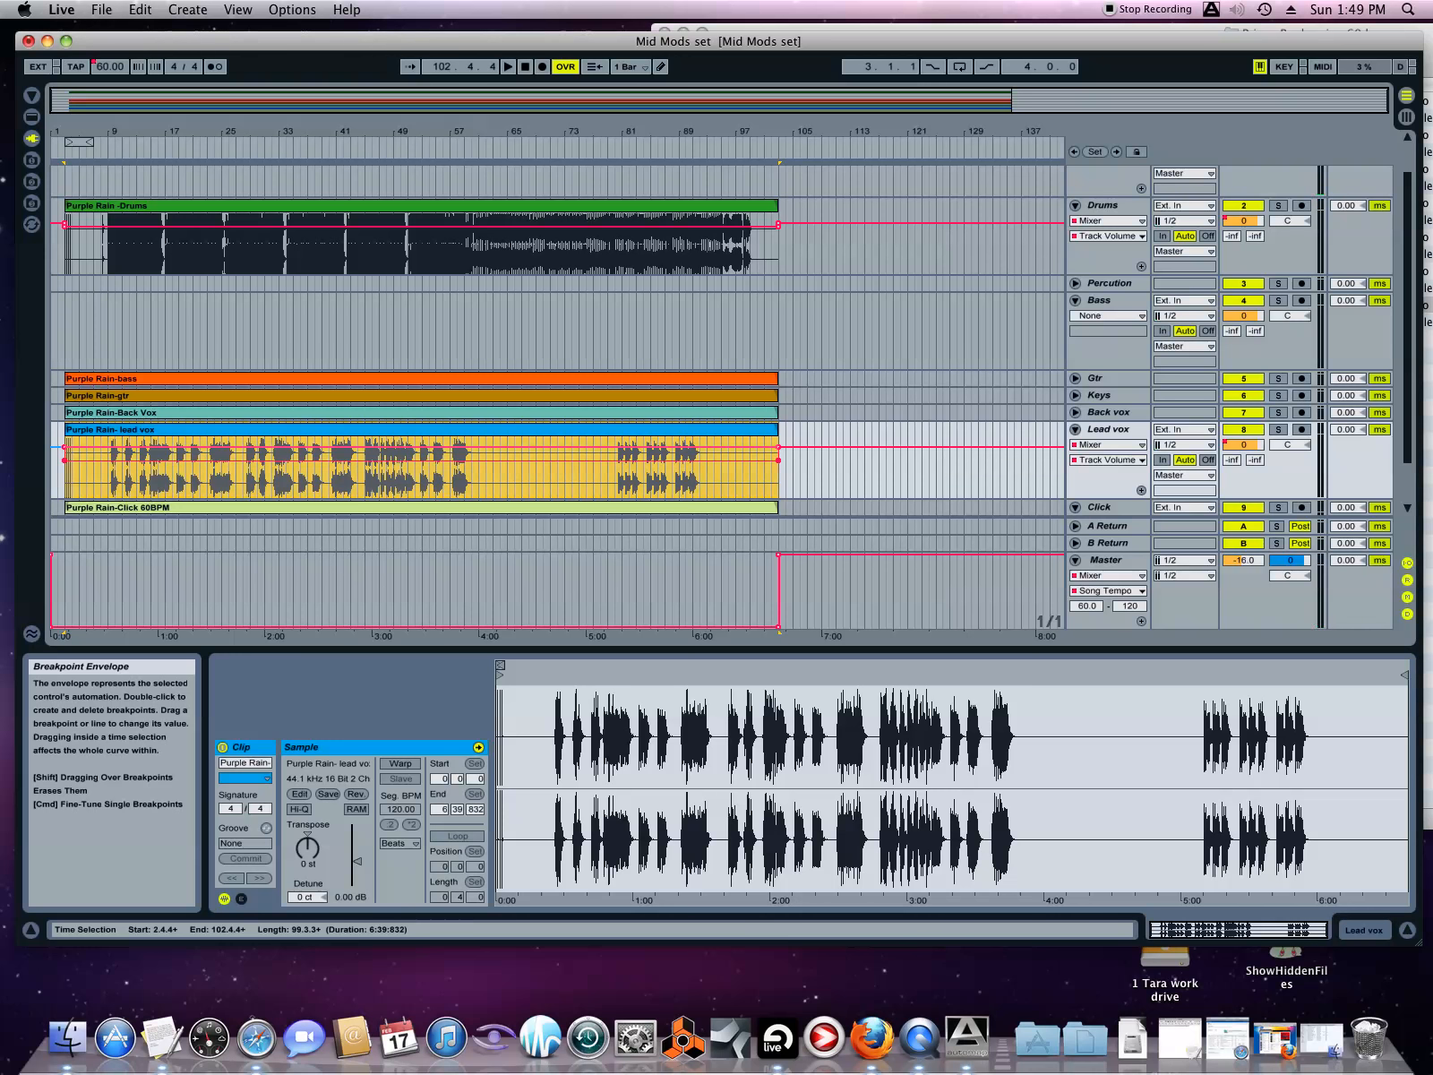
left_click(357, 146)
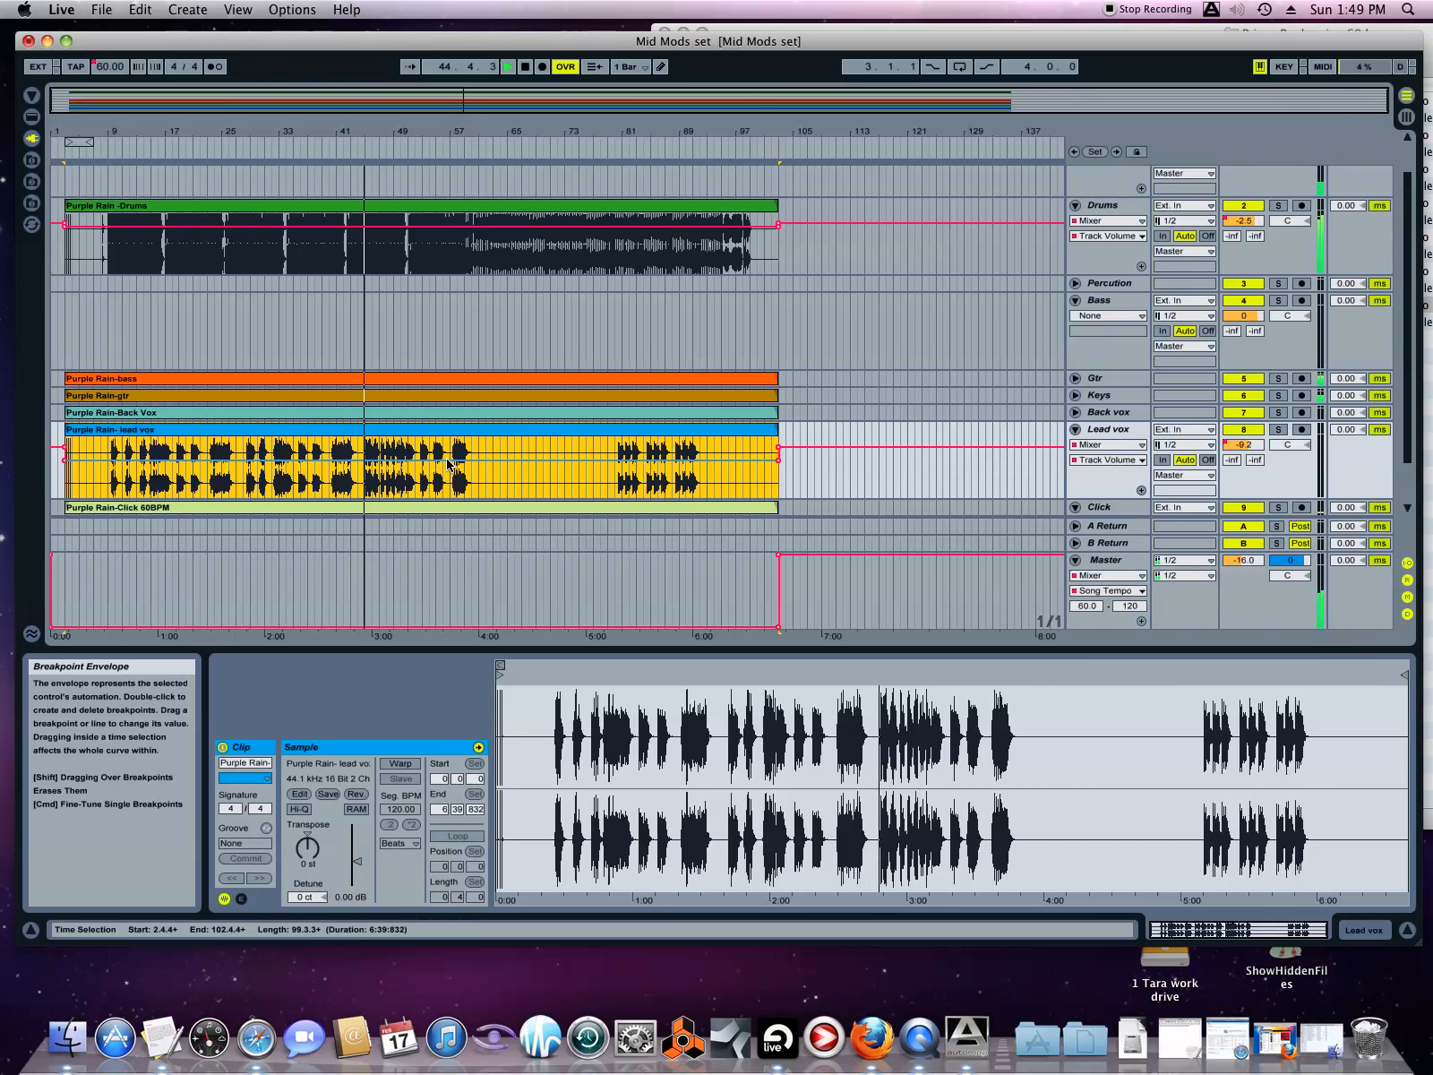
mouse_move(447, 460)
left_mouse_down()
mouse_move(447, 483)
mouse_move(453, 457)
left_mouse_up()
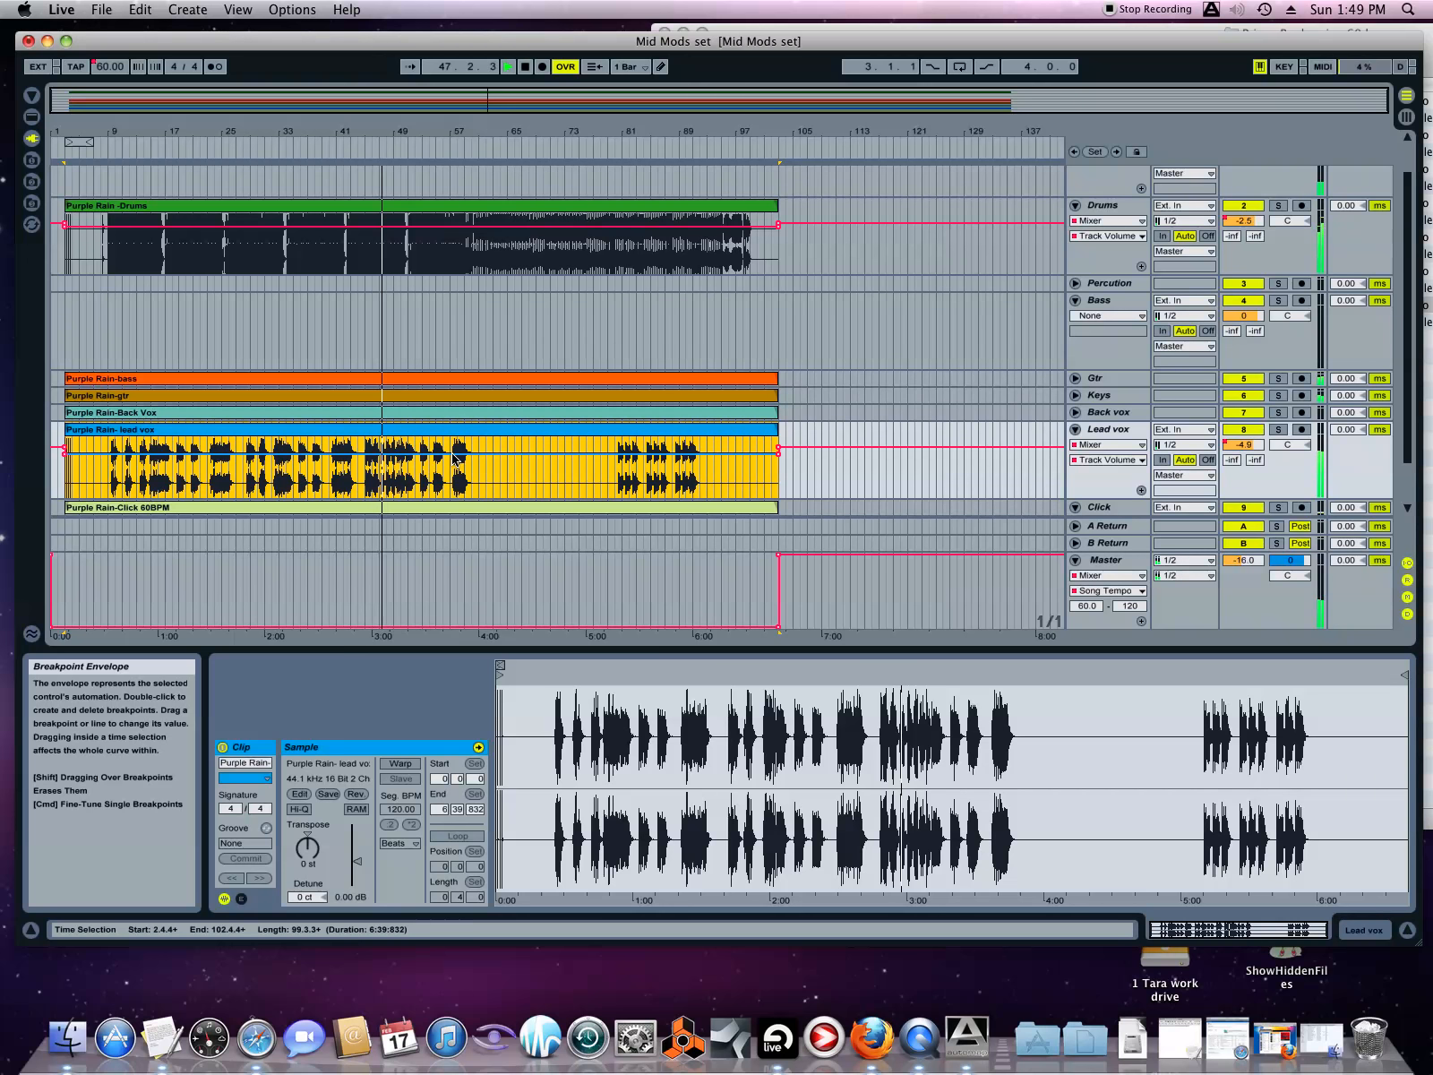
left_click_drag(454, 458, 453, 462)
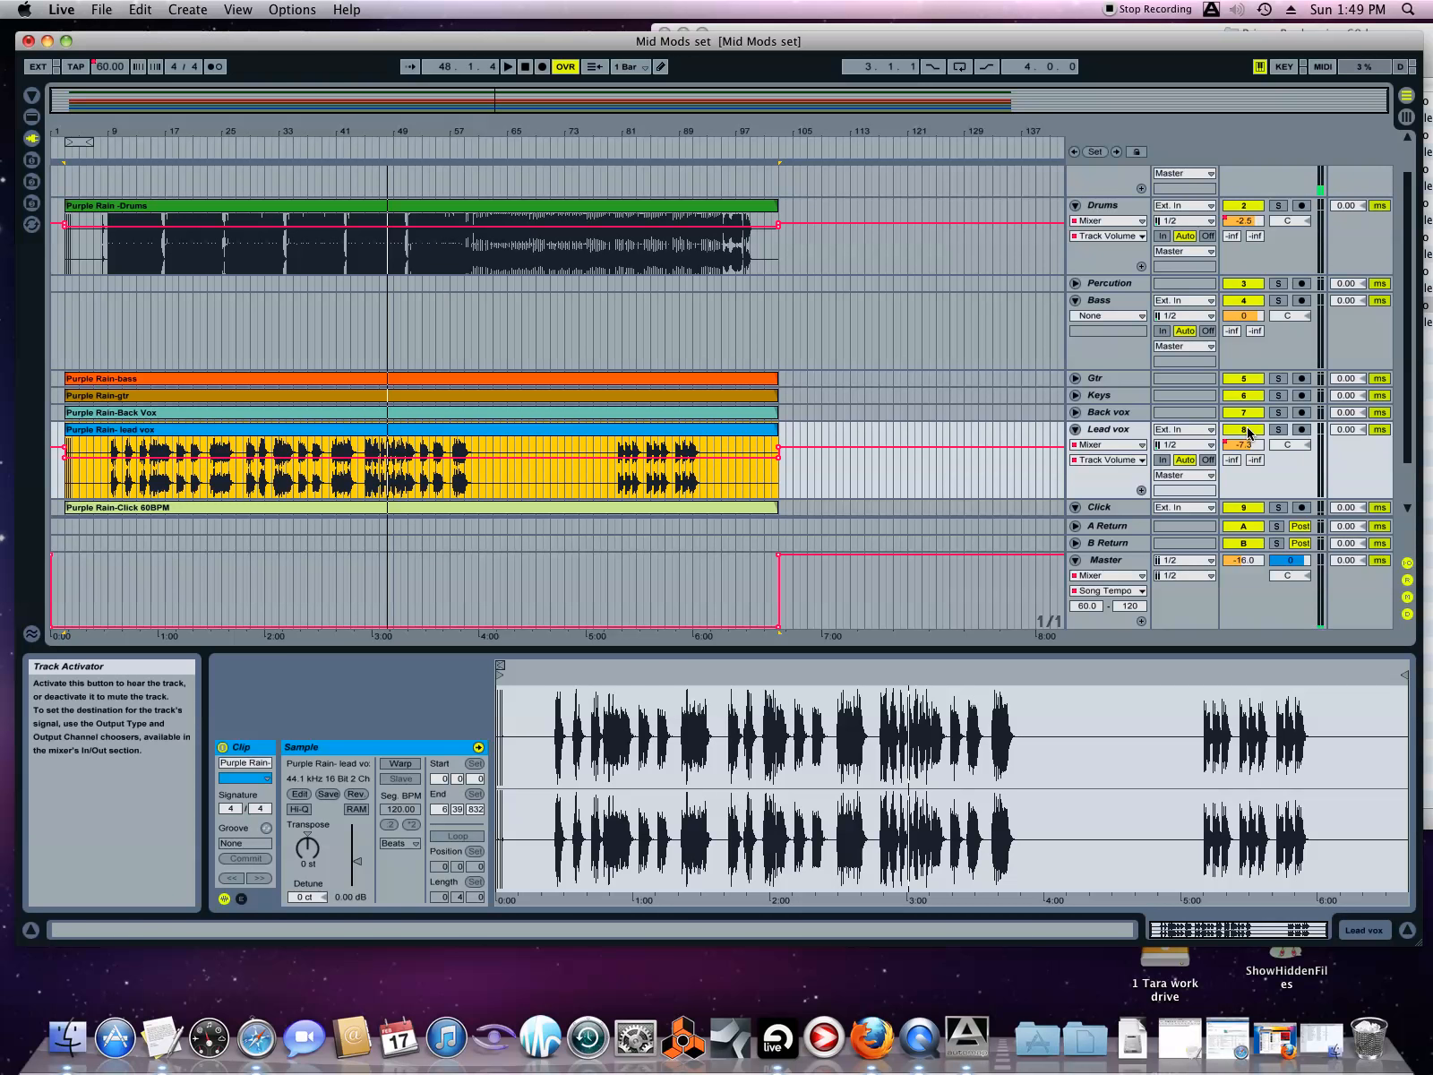
- Pull the whole lead vox clip's volume automation down to -inf, and raise it again to about -3.1 dB
left_click(707, 459)
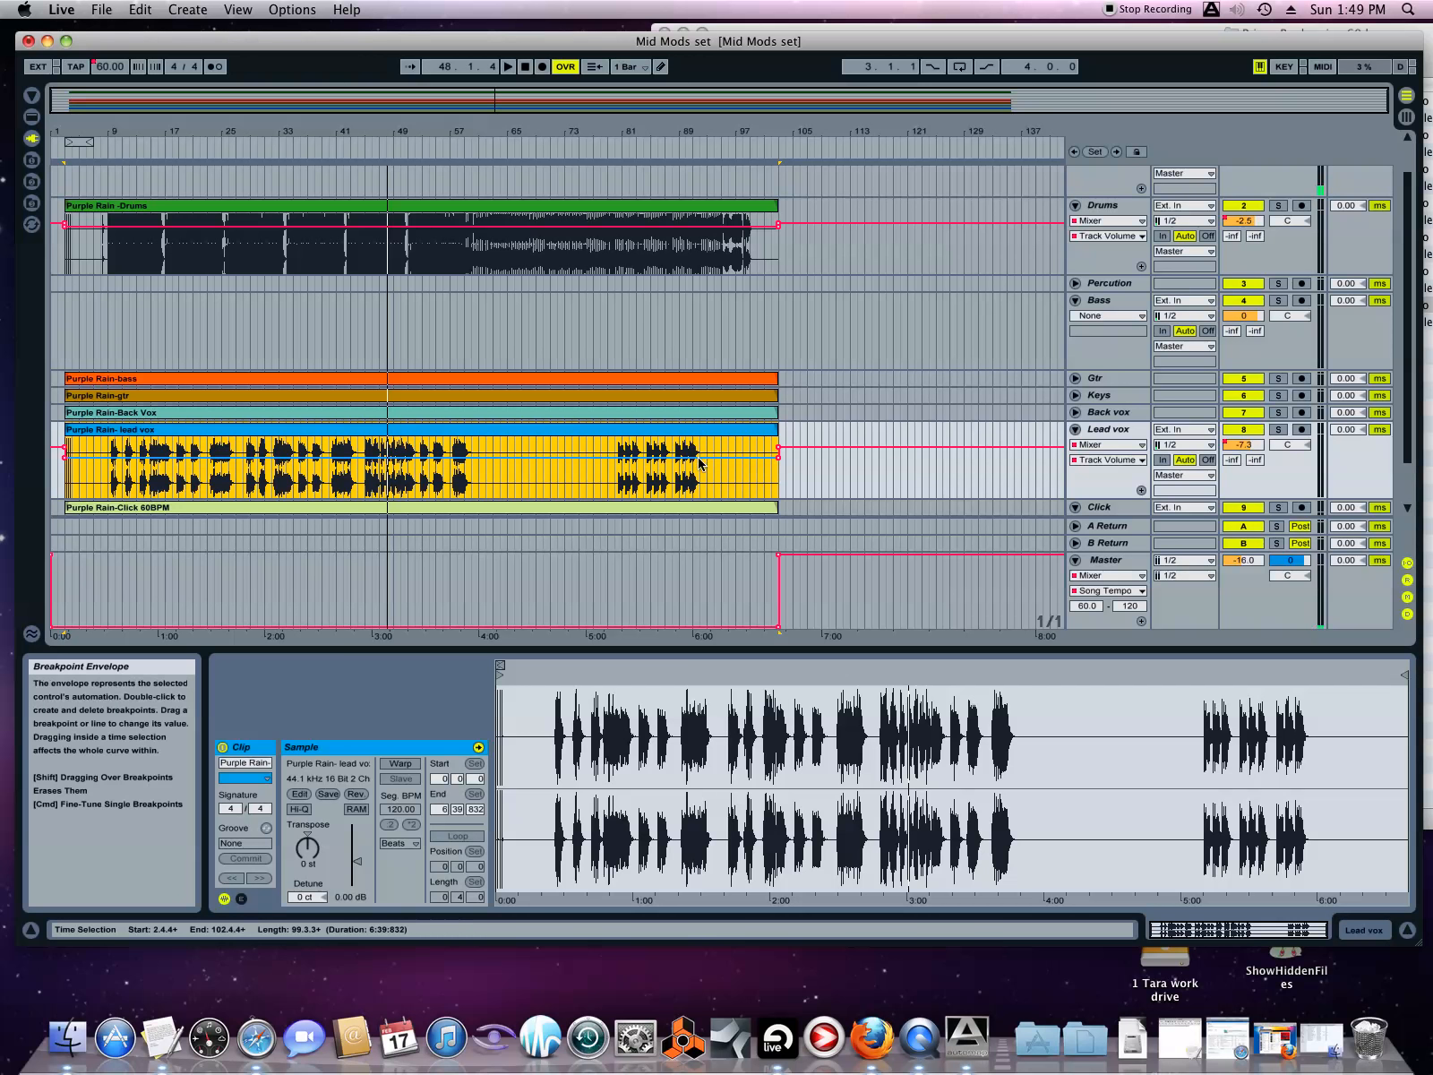
left_click_drag(694, 458, 694, 497)
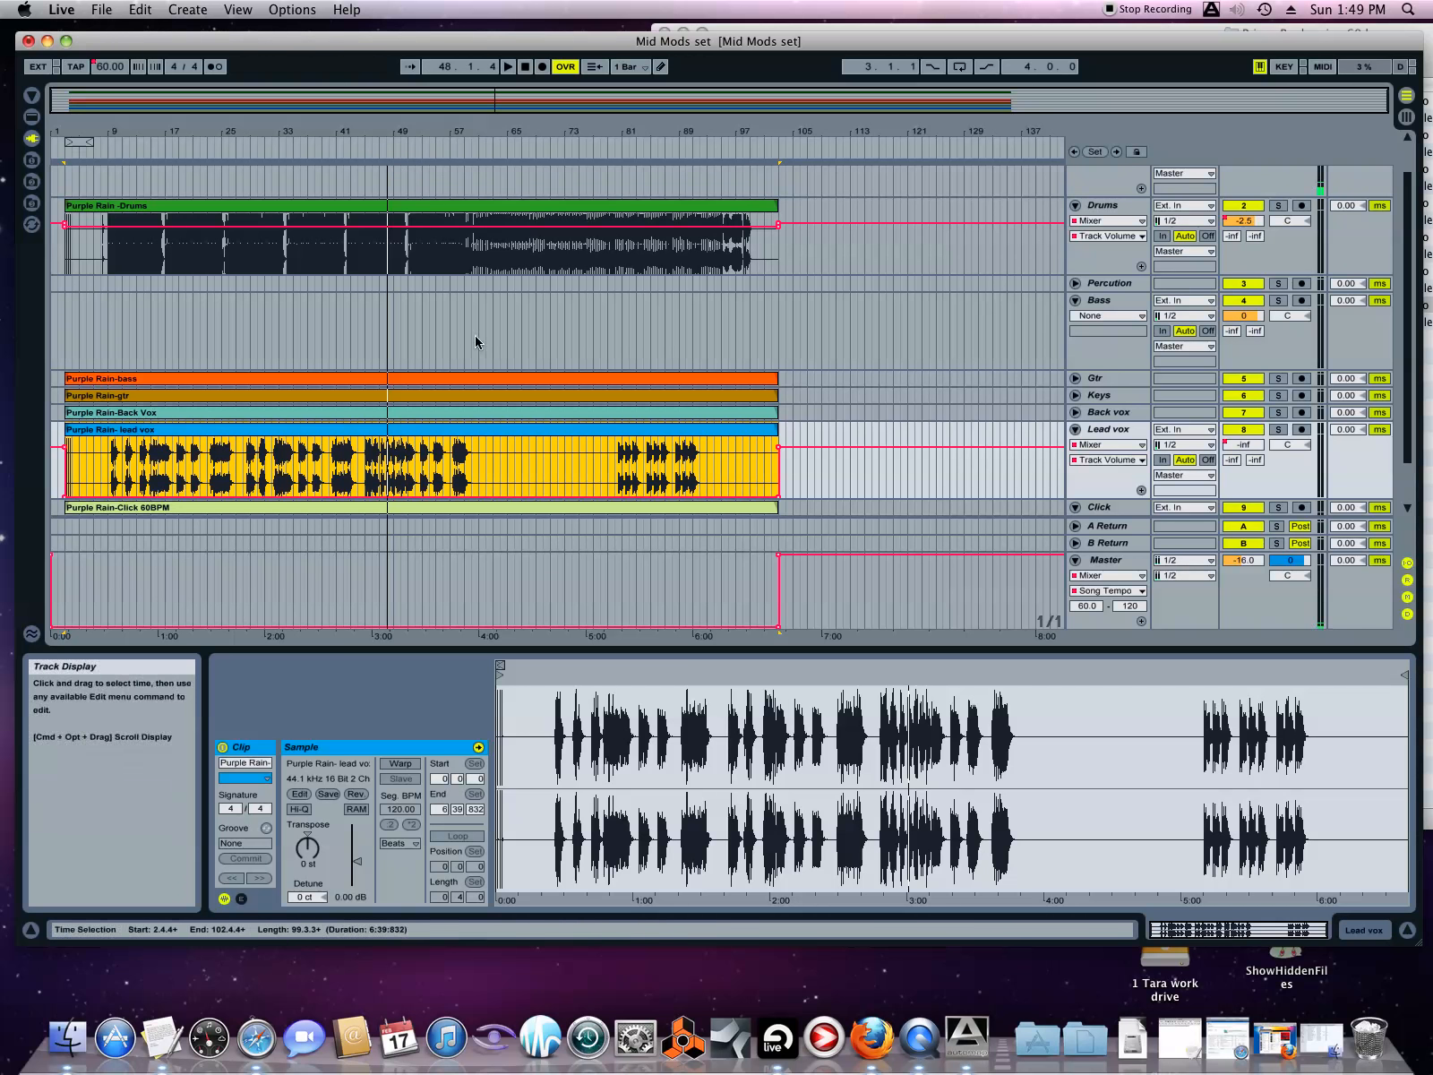
left_click_drag(506, 497, 505, 449)
left_click(508, 486)
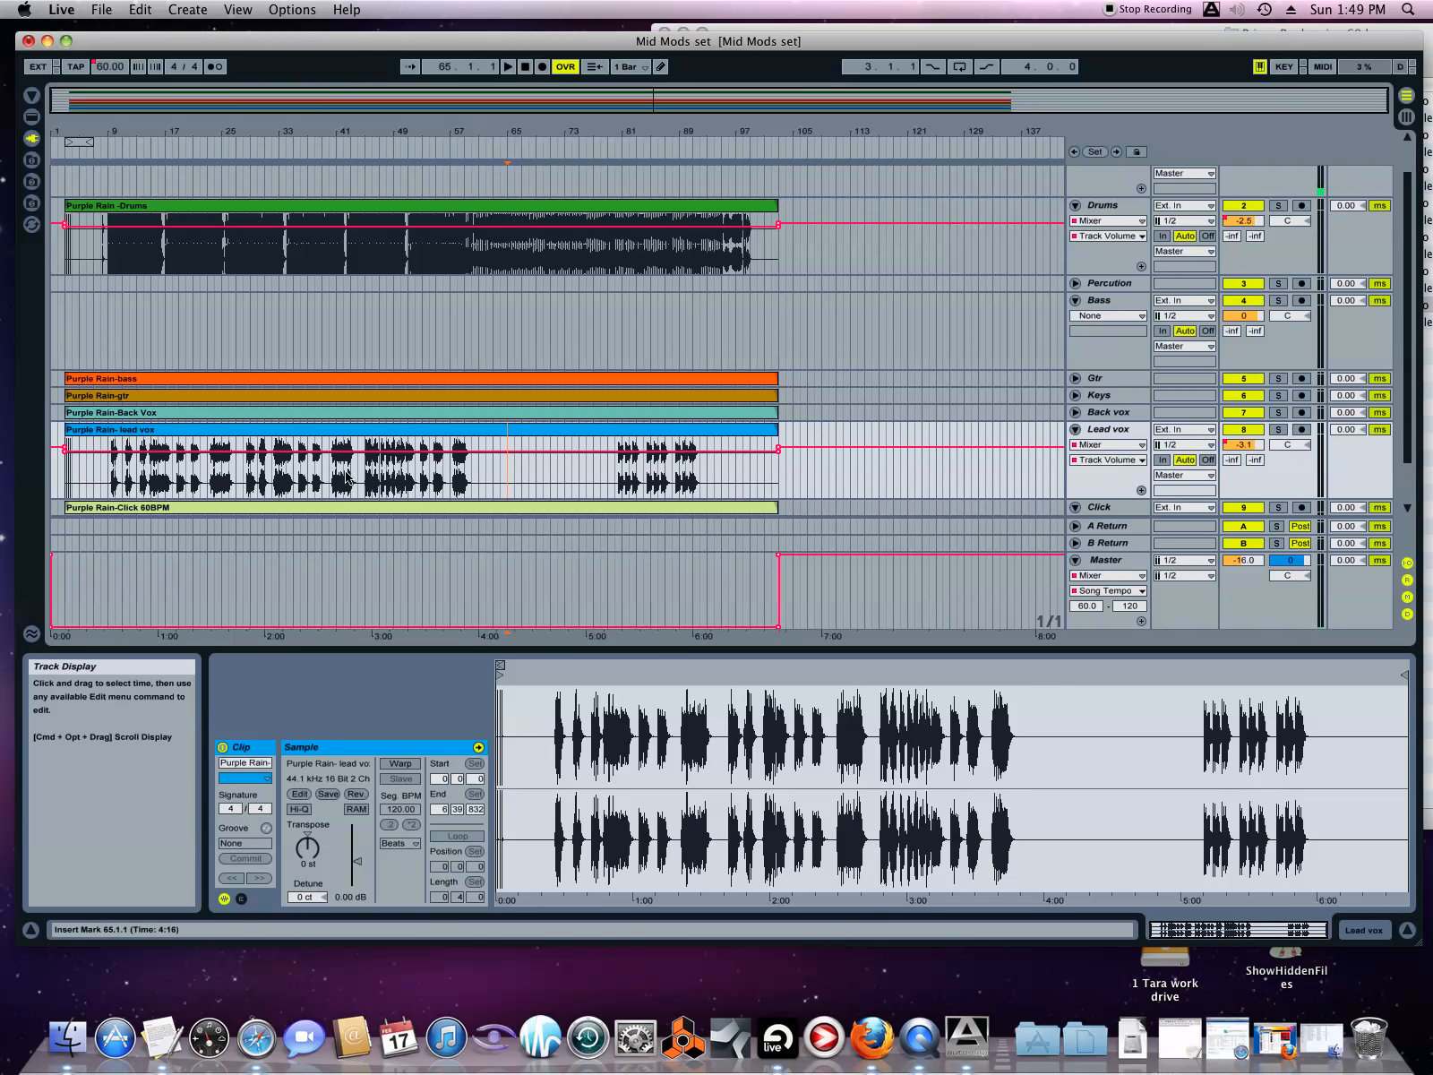
- Select bars 44 to 48 of the lead vox clip and drop the volume automation there to the minimum
left_click_drag(360, 473, 377, 473)
right_click(376, 473)
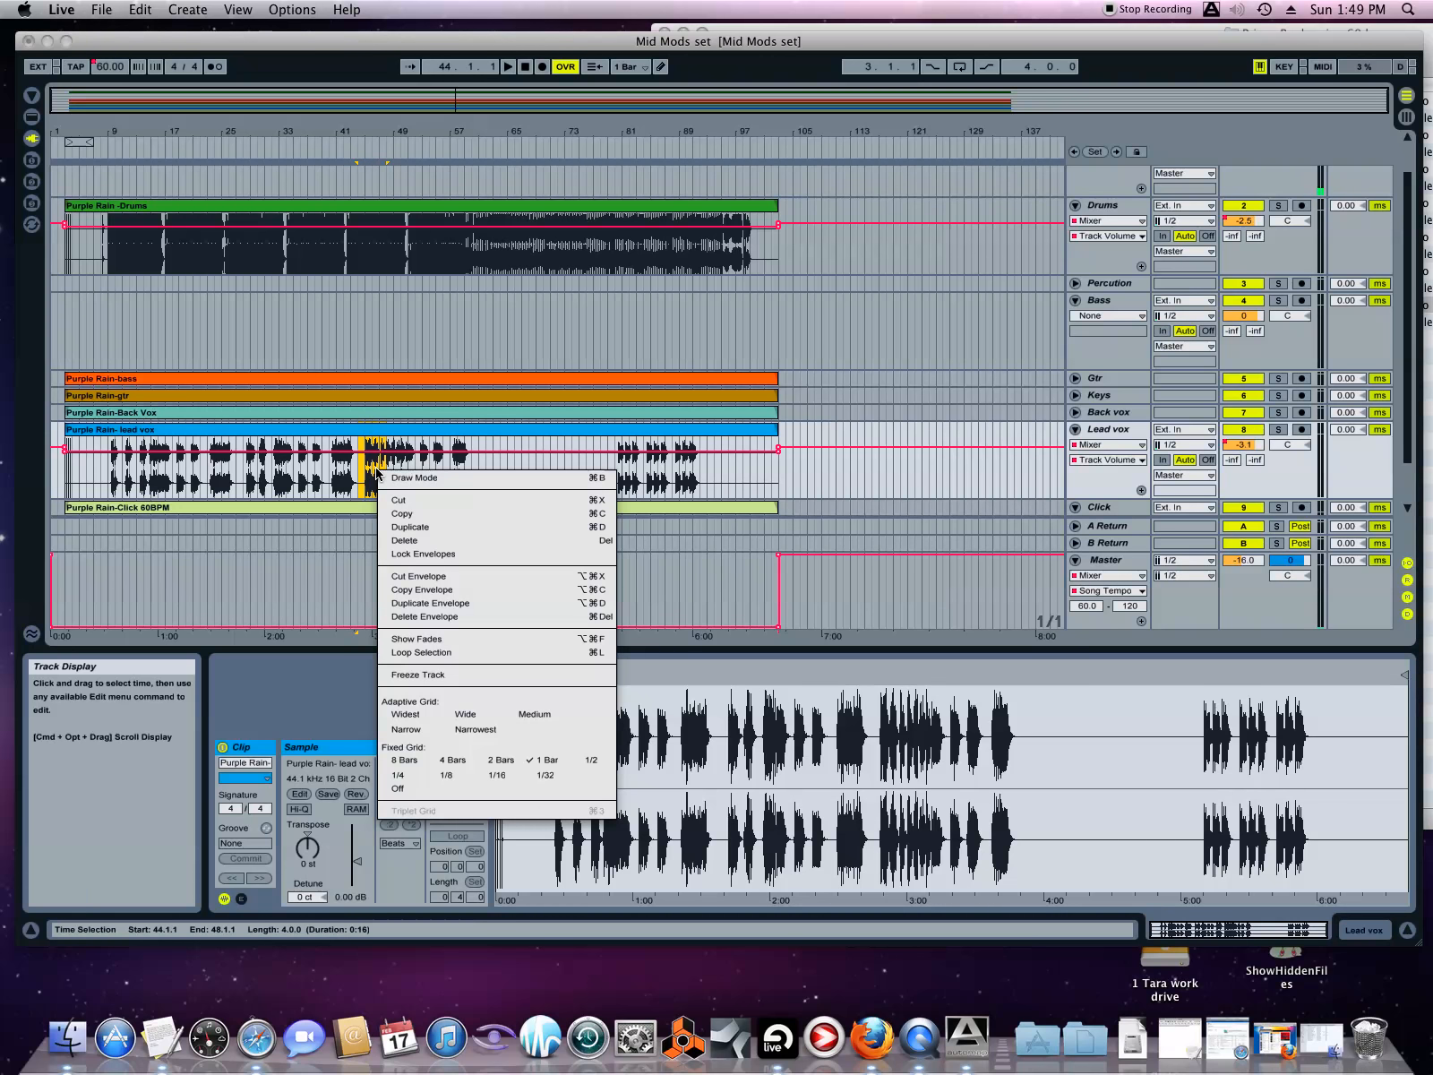
left_click(377, 453)
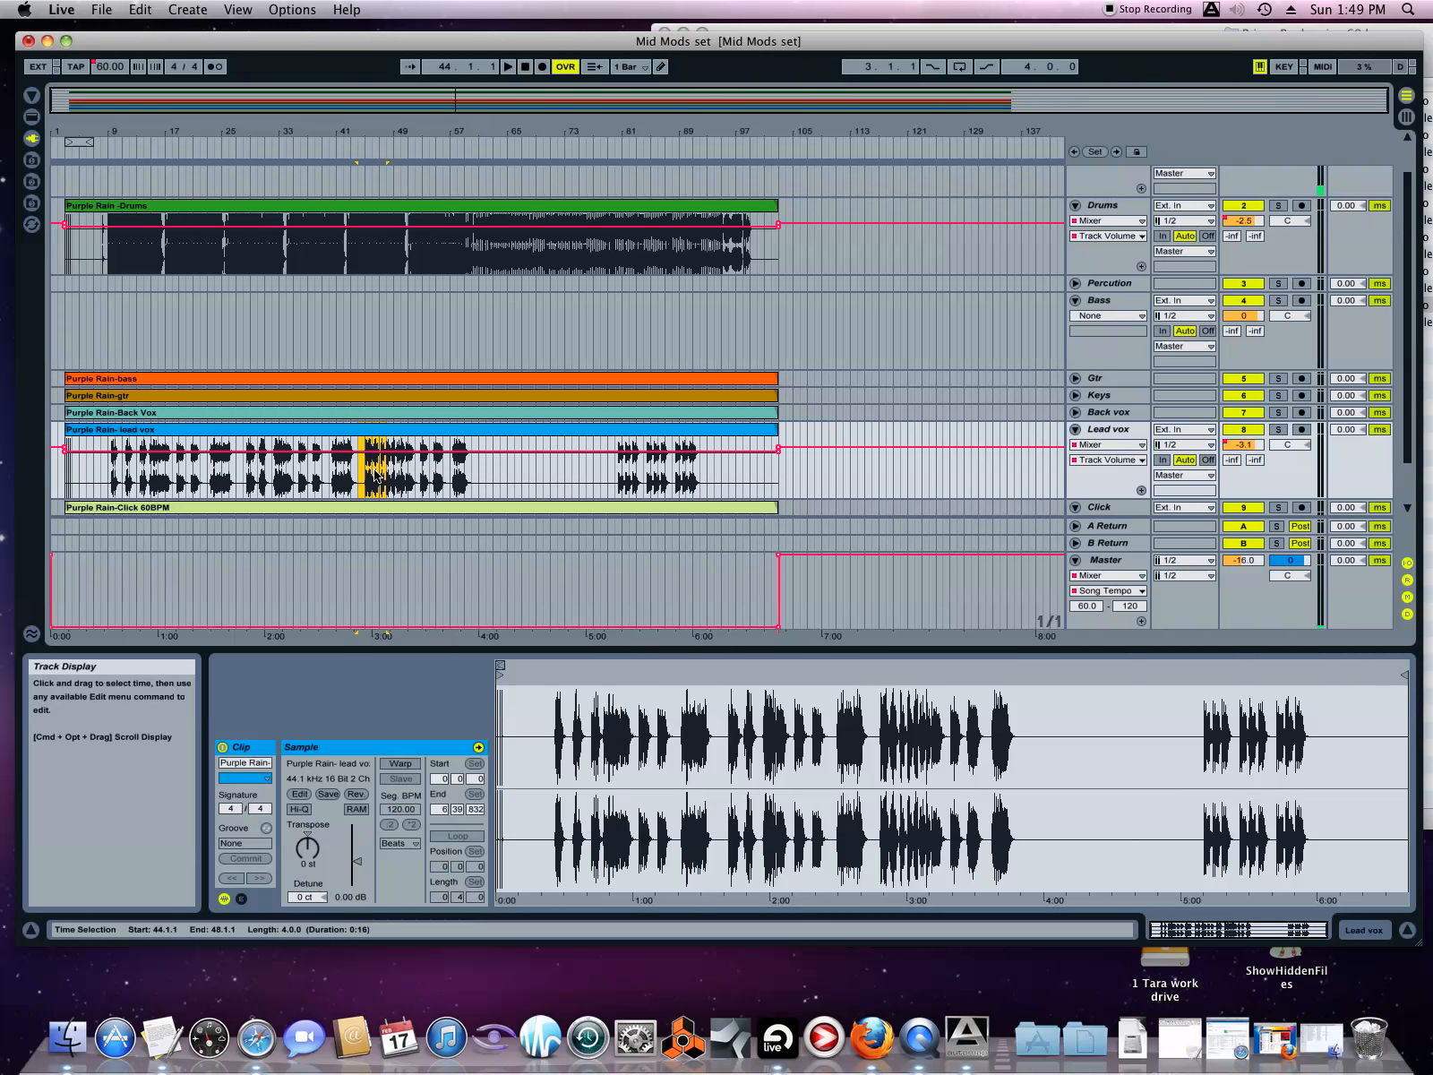
left_click_drag(377, 451, 362, 503)
- Cut the section from bar 57 to bar 60 out of the lead vox clip and paste it back in the same place
left_click_drag(457, 481, 461, 481)
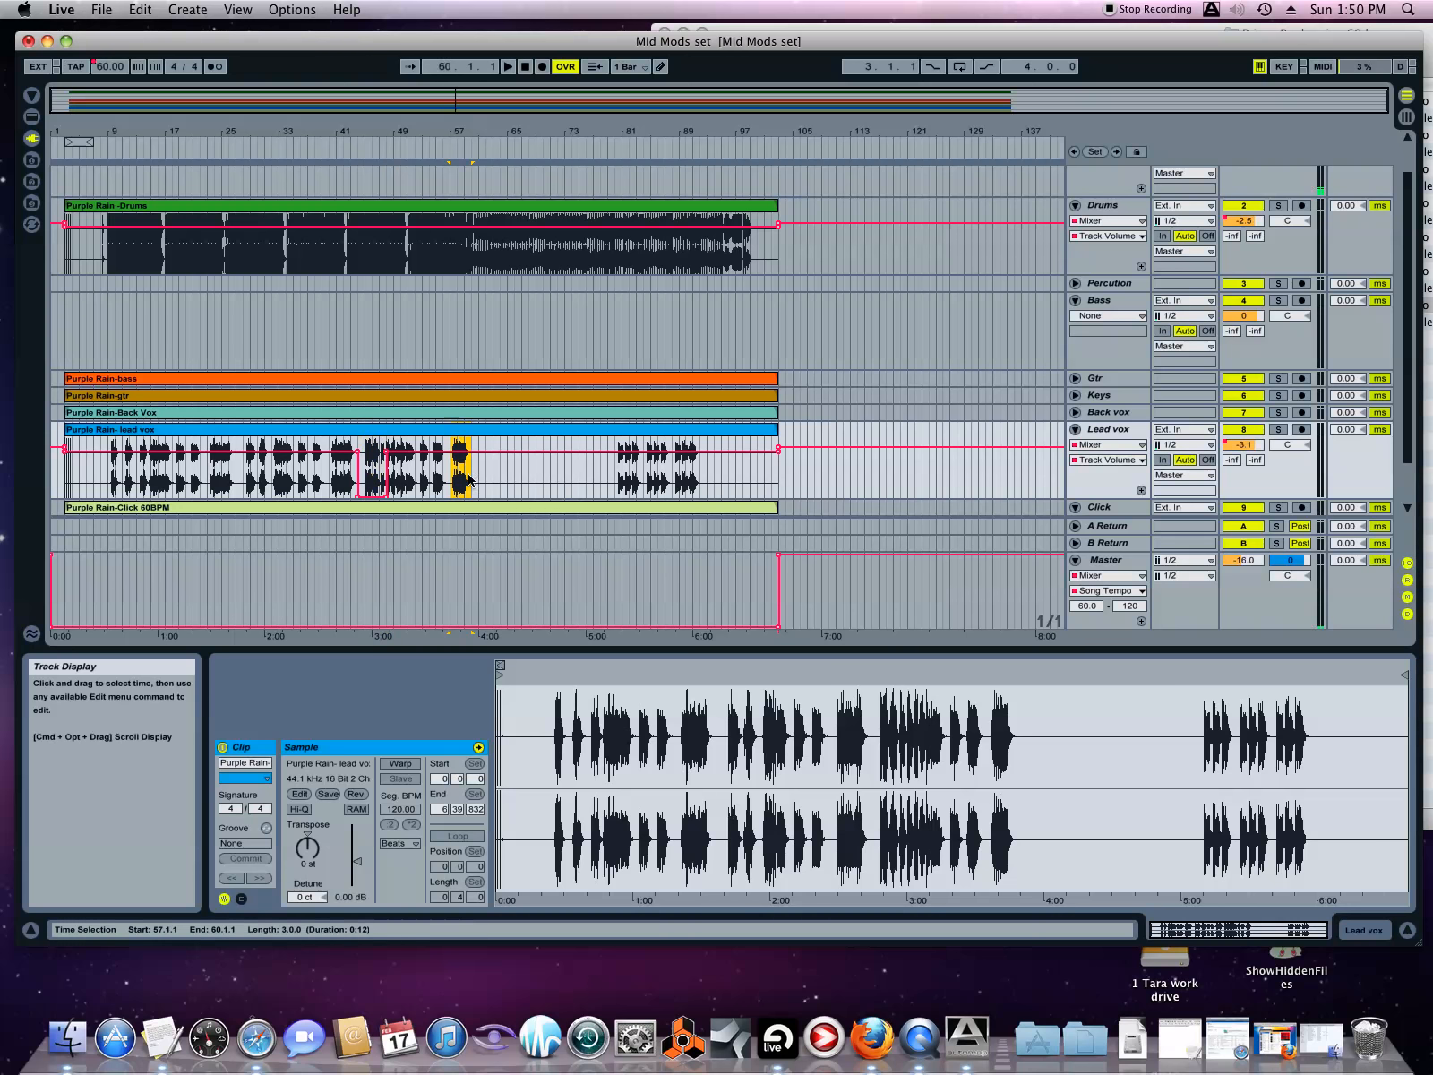
right_click(465, 476)
left_click(483, 506)
right_click(463, 475)
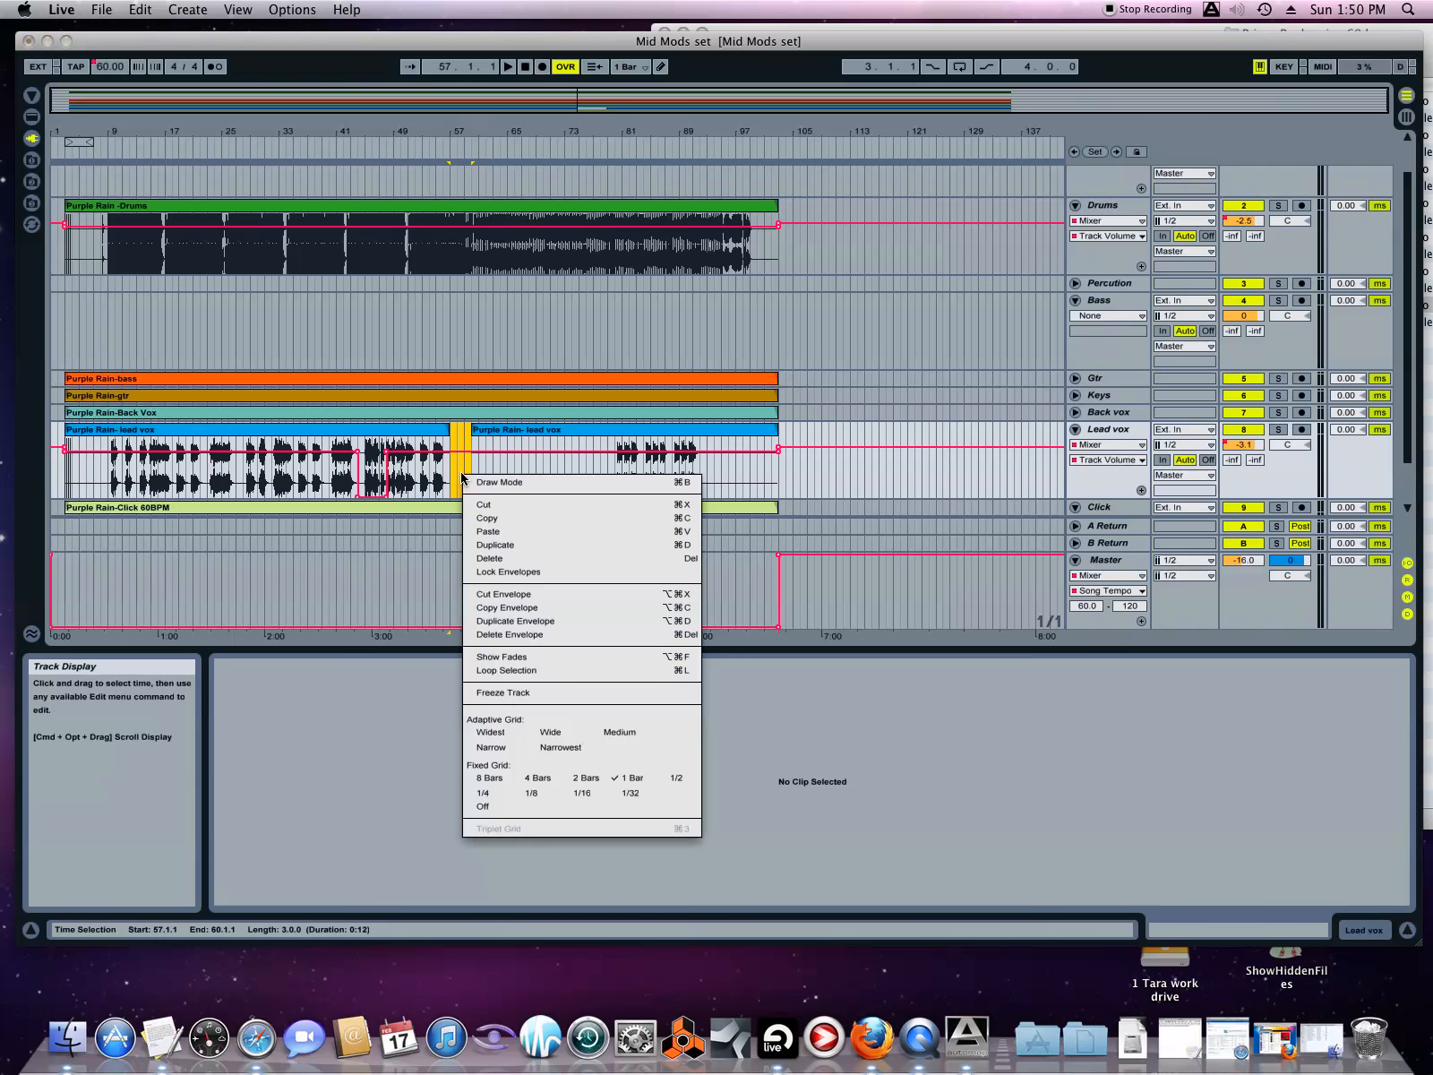
left_click(486, 518)
right_click(461, 432)
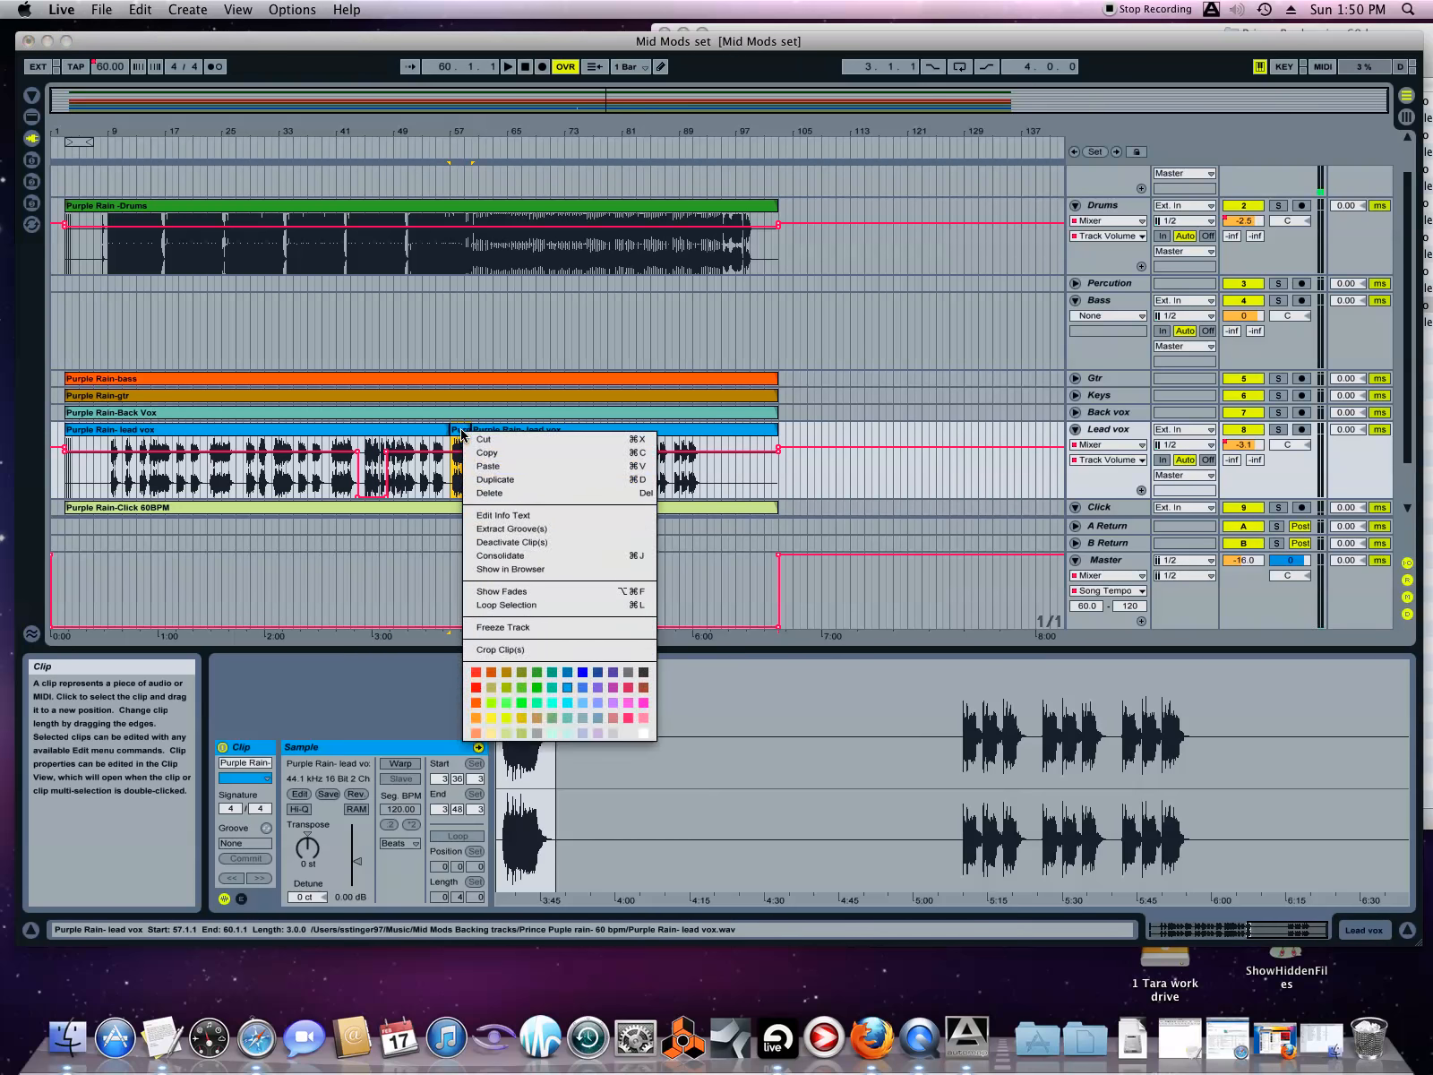
left_click(458, 435)
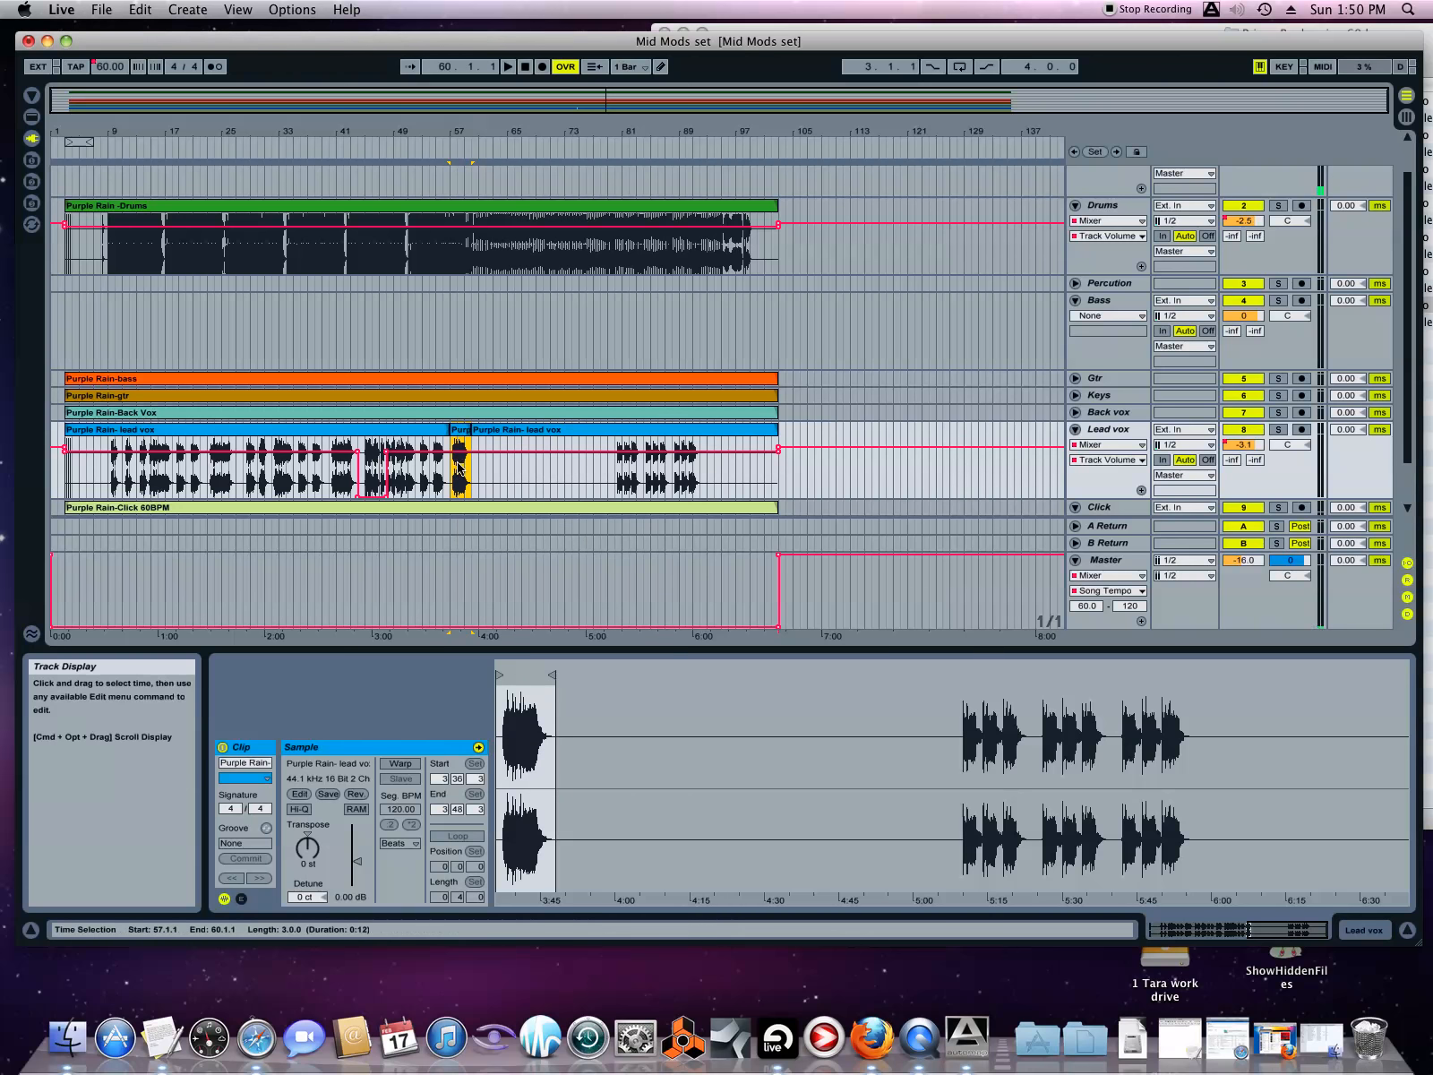
right_click(458, 464)
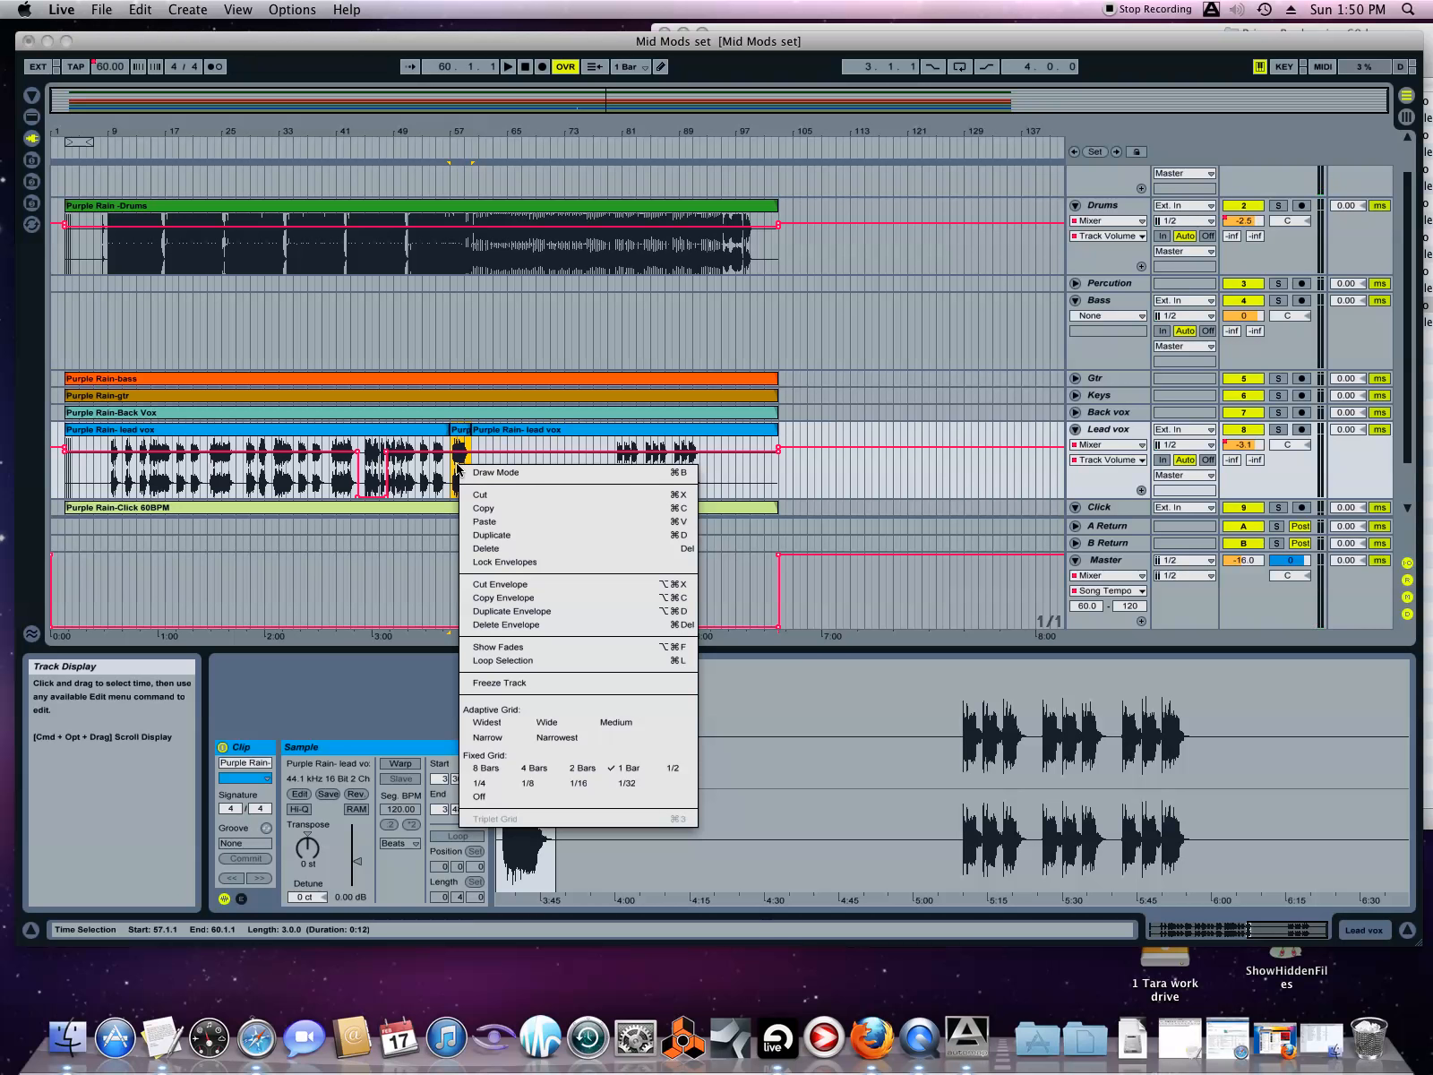
left_click(462, 434)
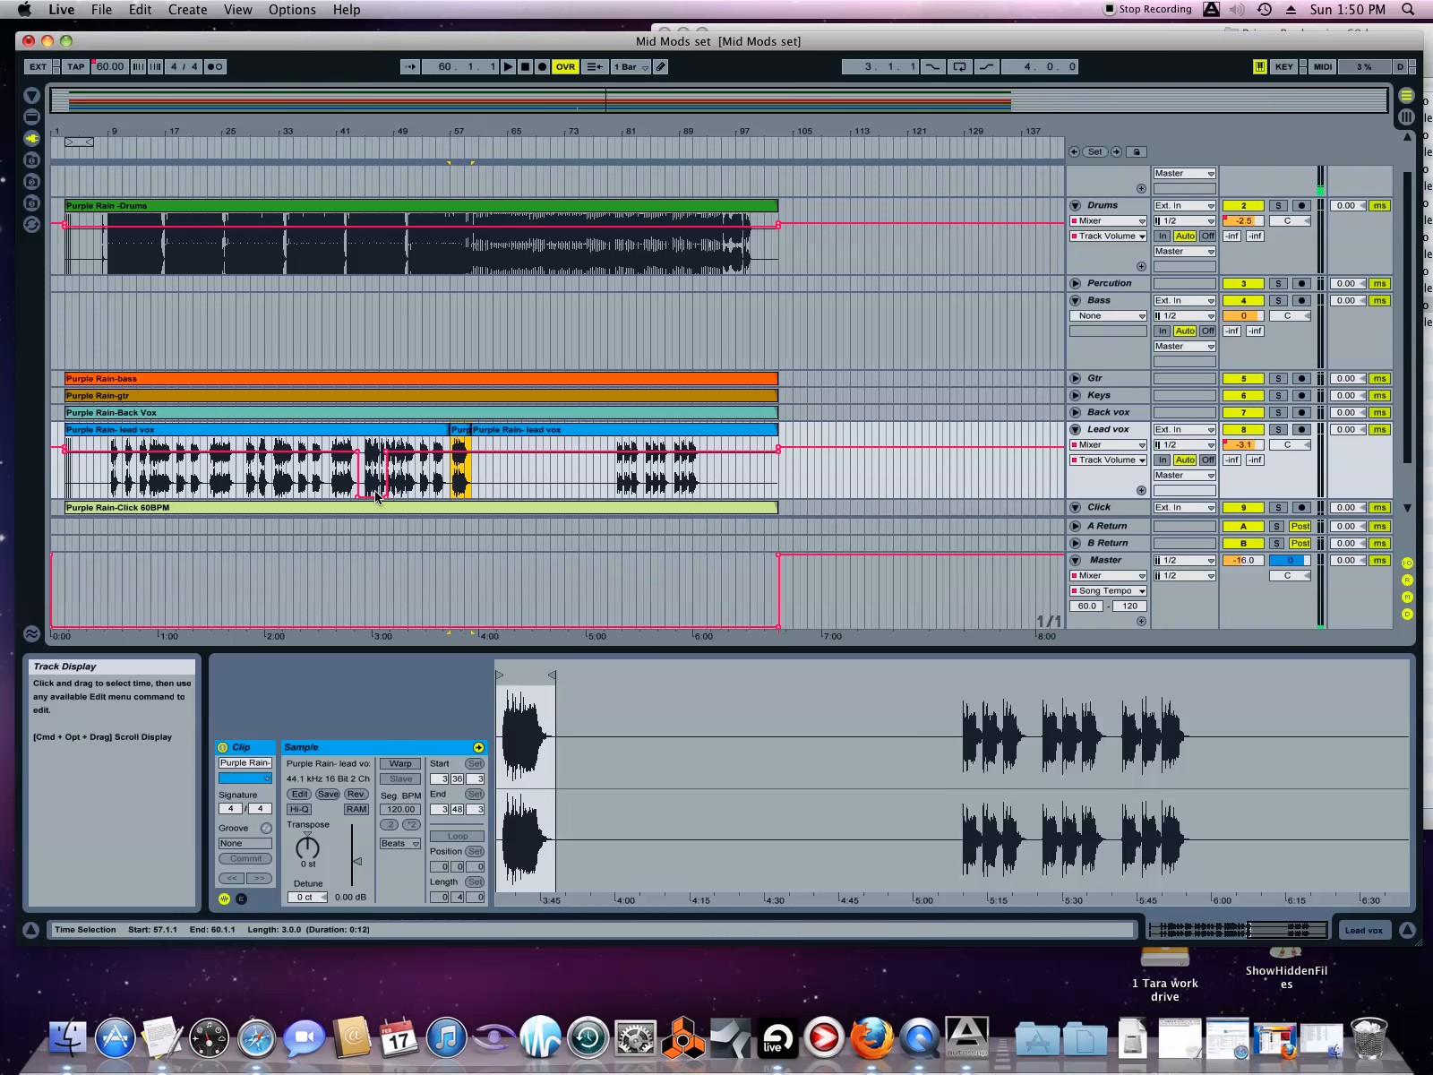
- Fold the Lead vox track, and switch the Drums and Percution tracks off and back on
left_click(1075, 431)
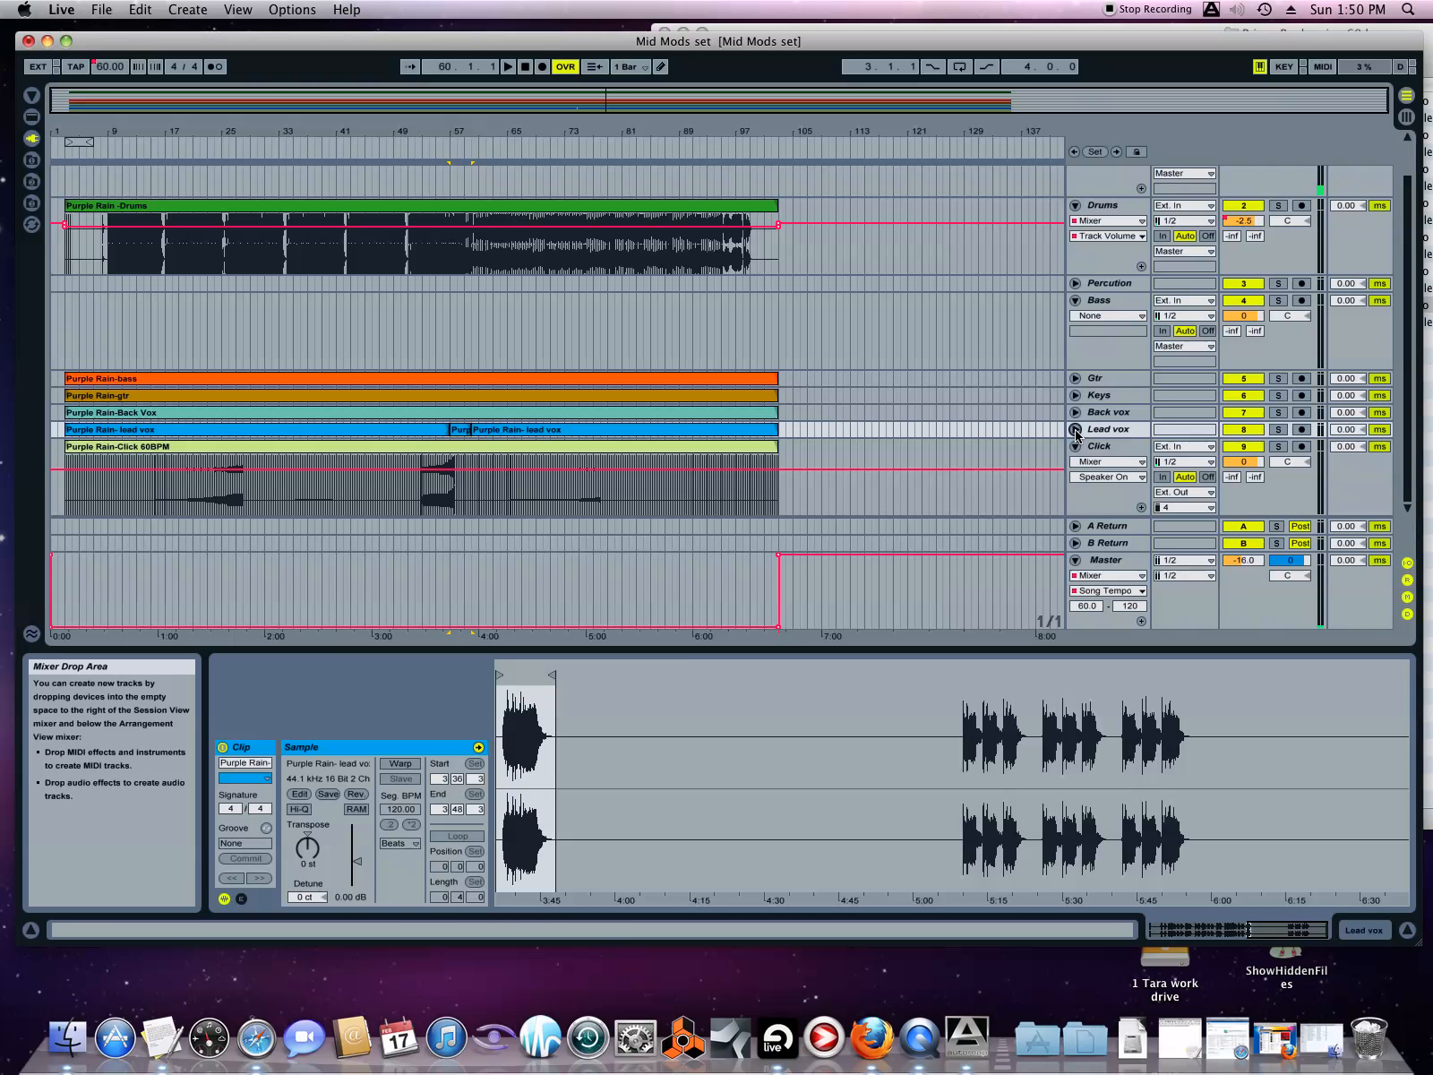
left_click(1244, 206)
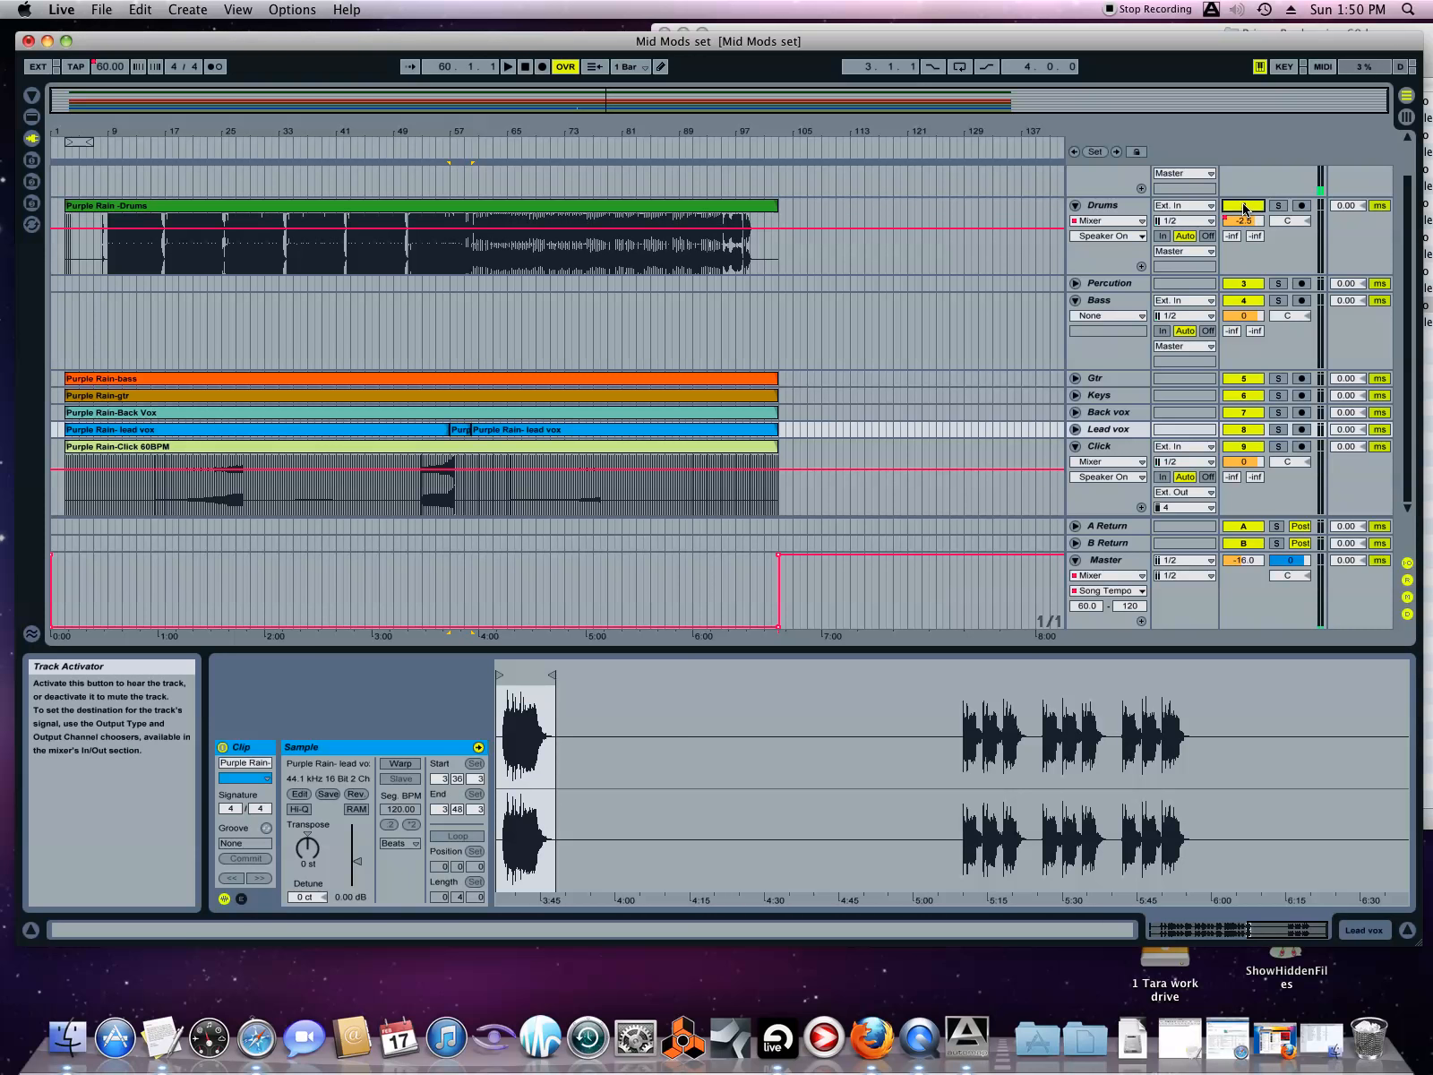
left_click(1243, 207)
left_click(1244, 283)
left_click(1244, 283)
- Move the Purple Rain-bass clip onto the Bass track and the Purple Rain-gtr clip onto the Gtr track
left_click_drag(1138, 50, 1169, 190)
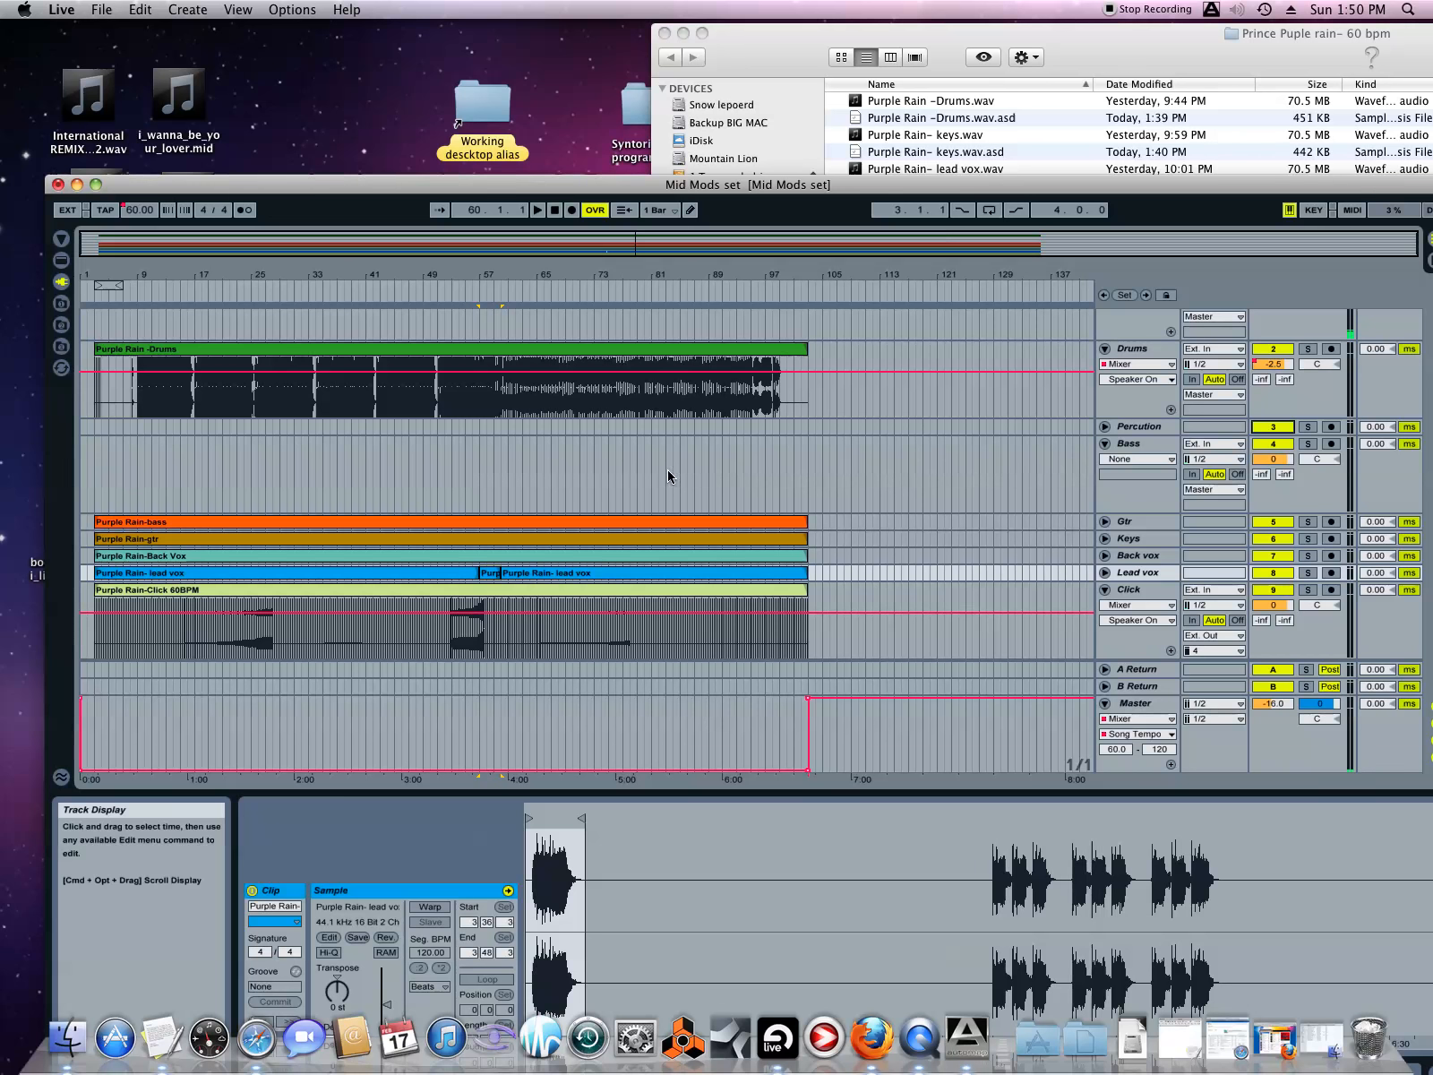
mouse_move(208, 523)
left_mouse_down()
mouse_move(208, 505)
mouse_move(207, 525)
left_mouse_up()
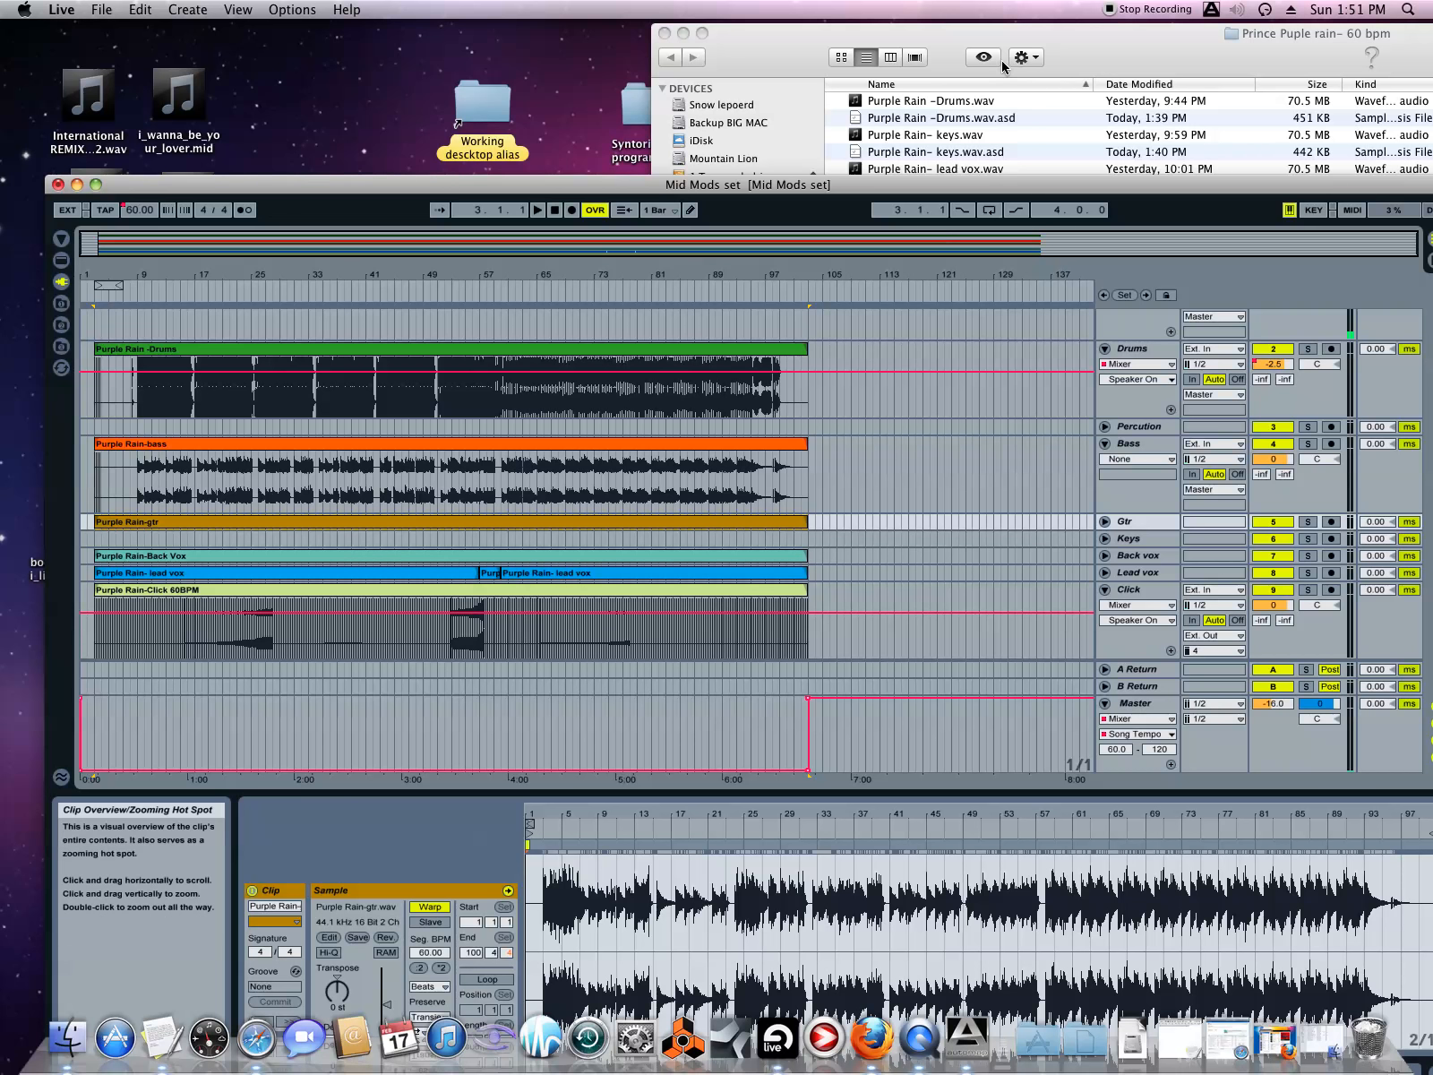
- Check the Purple Rain audio files in the Finder folder, and return to the Live window, moving it back up
left_click(944, 38)
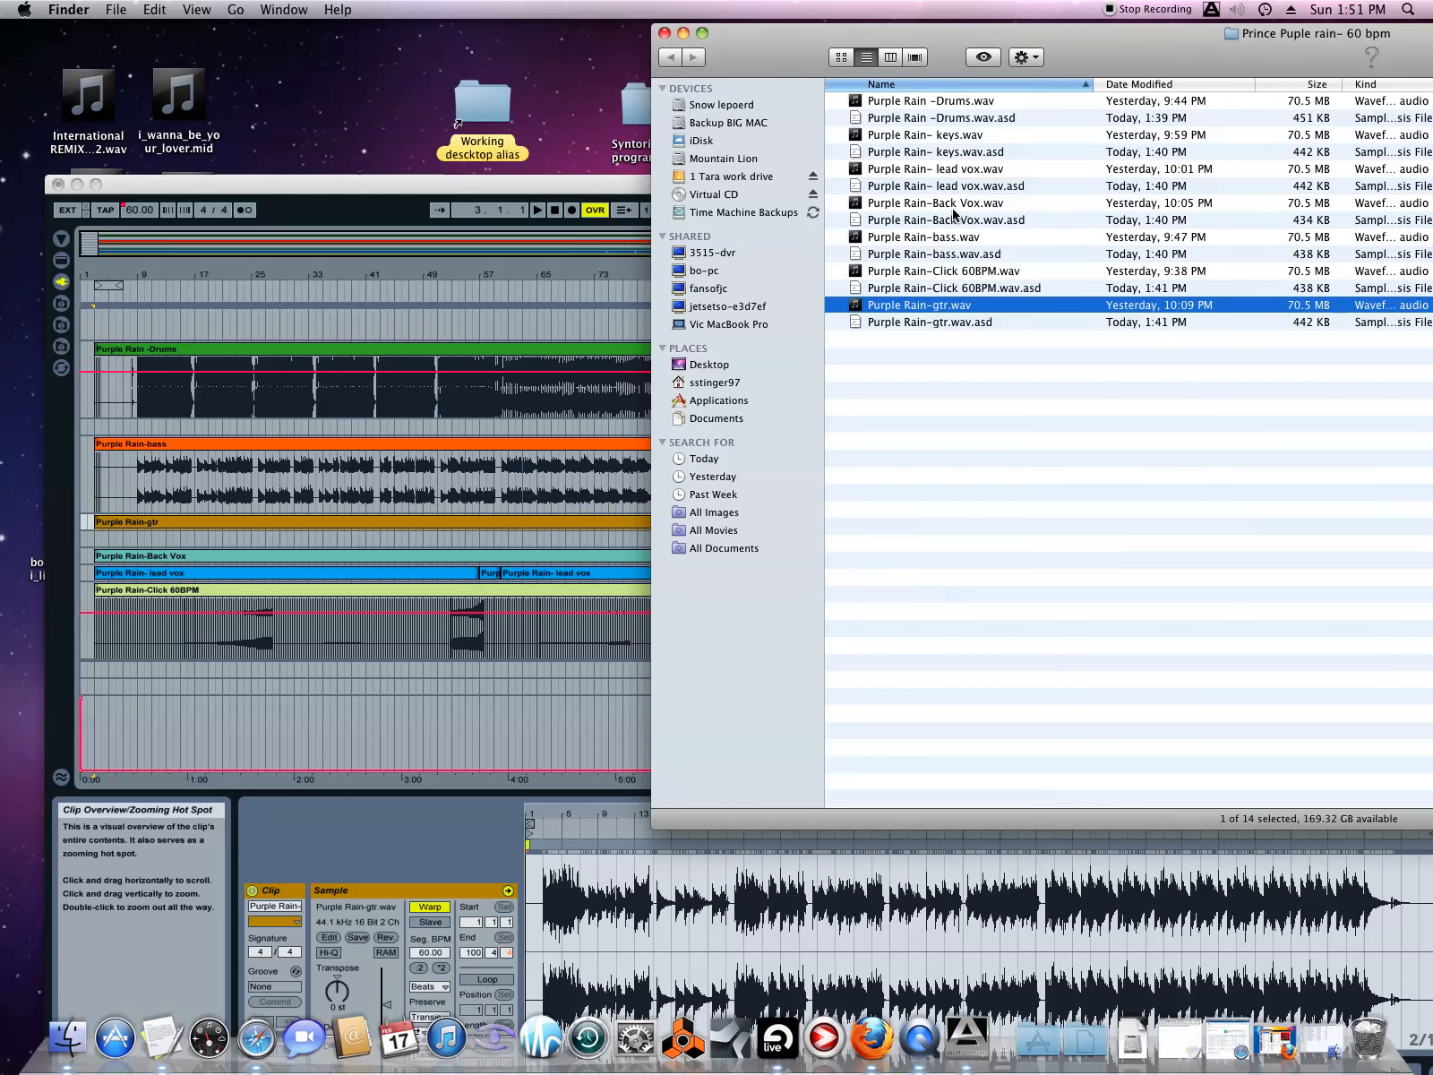
left_click_drag(634, 190, 629, 153)
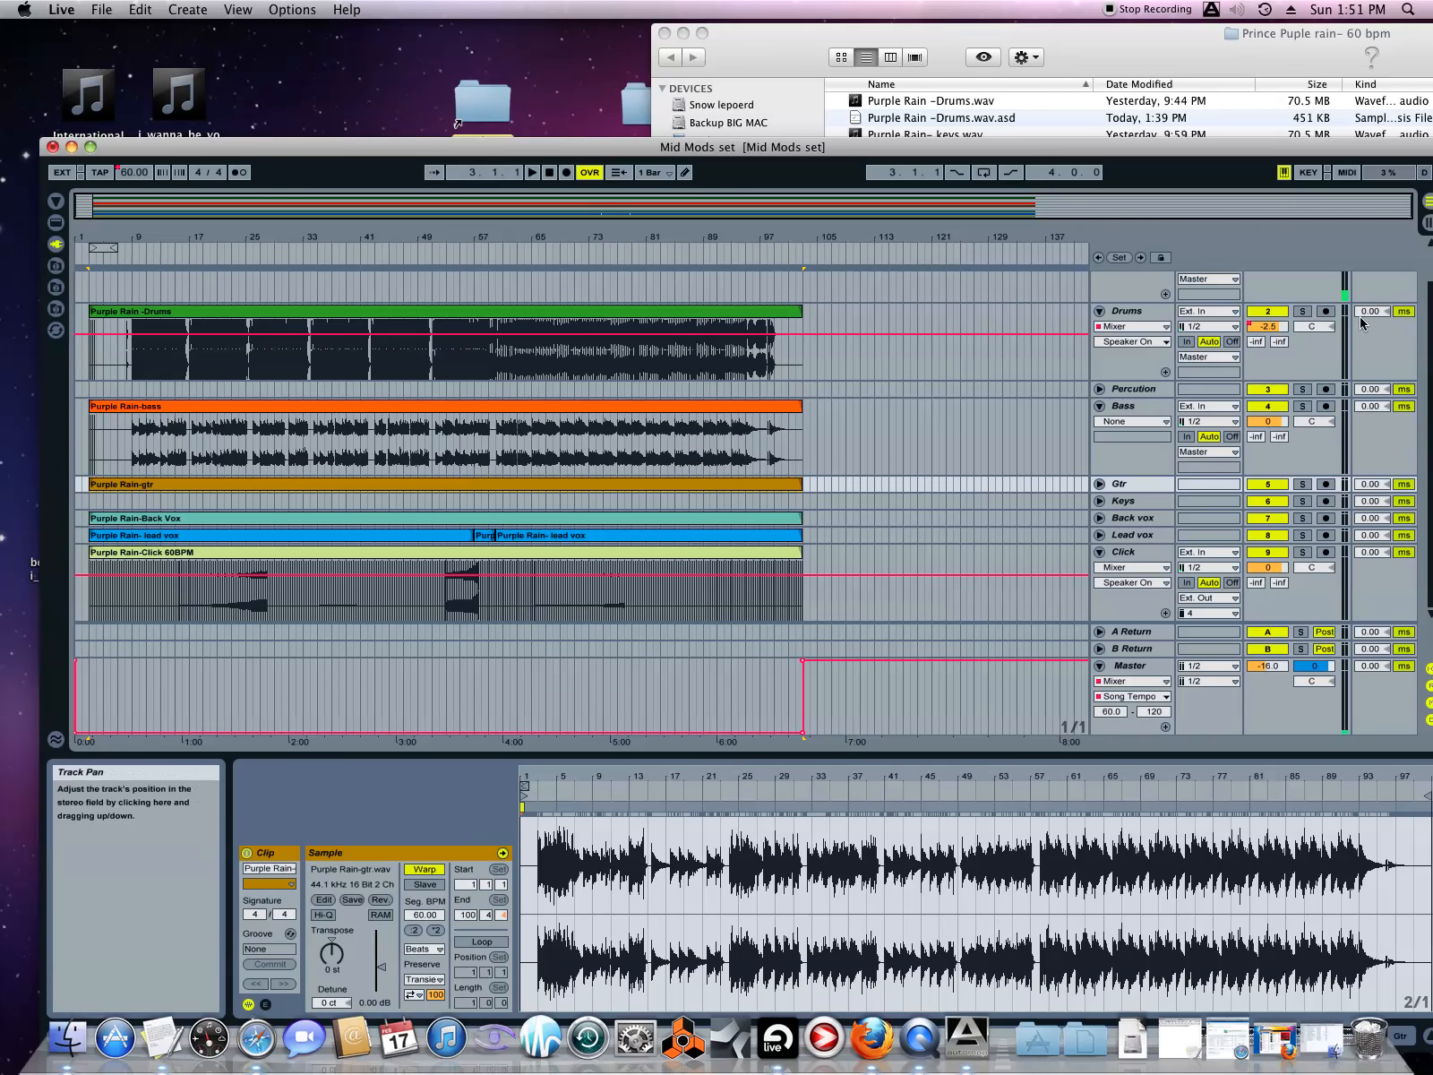
left_click_drag(1231, 148, 1187, 32)
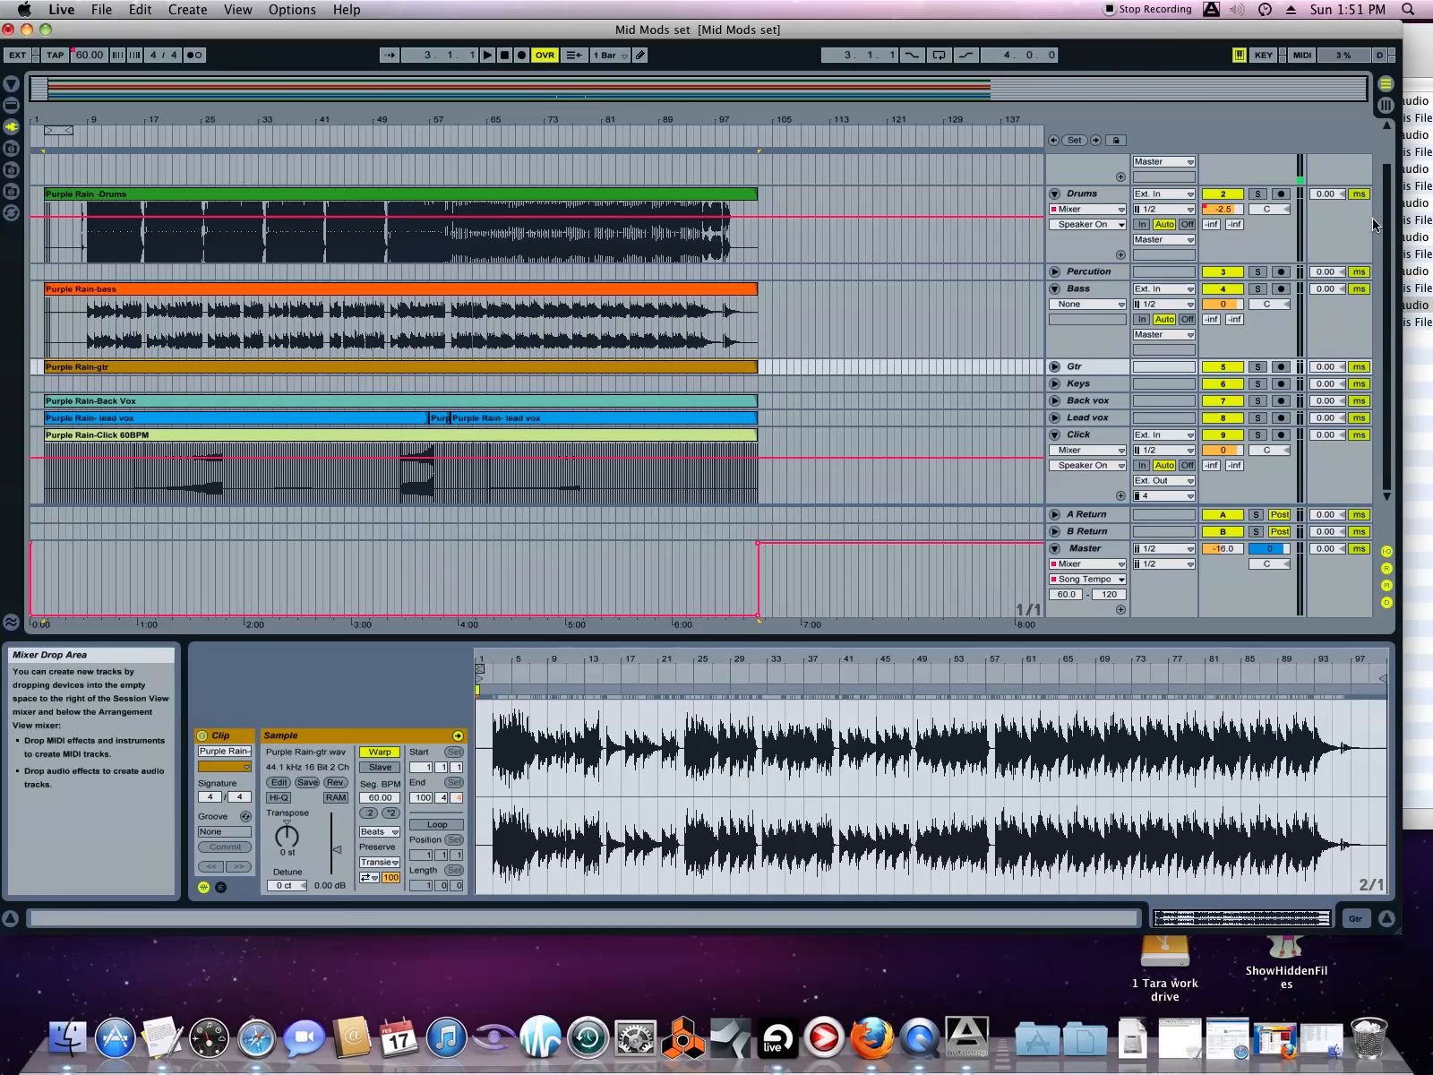
scroll(1386, 223, "up", 2)
scroll(1386, 223, "down", 2)
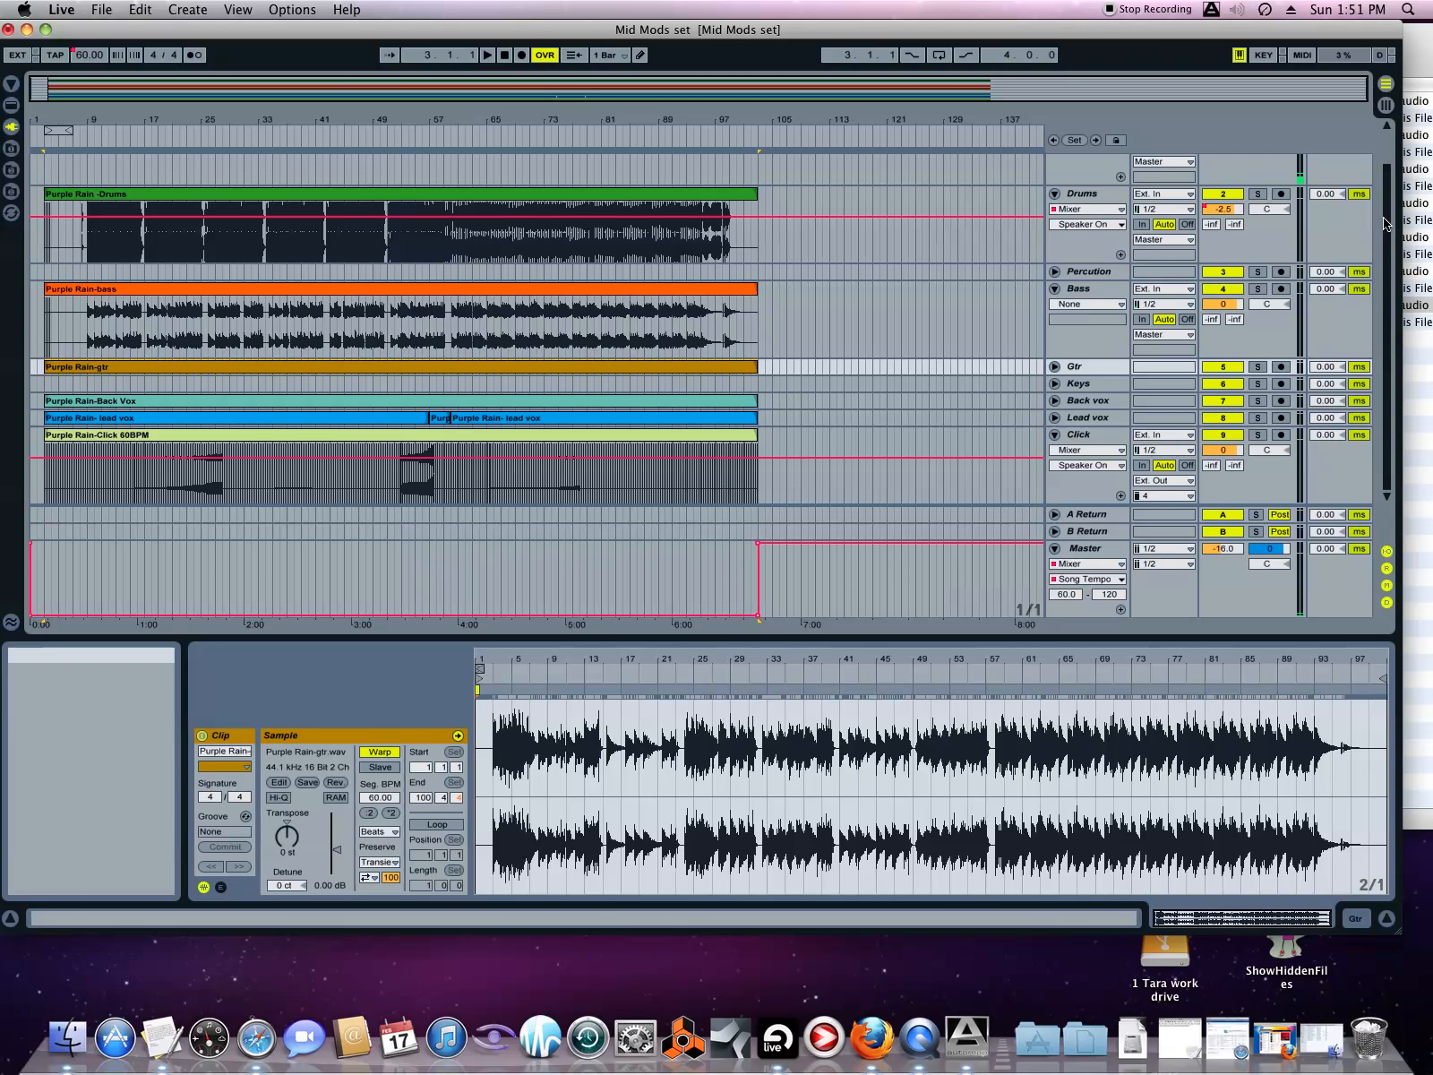
- Select all Purple Rain clips from the Drums track down to the Click track
left_click(498, 195)
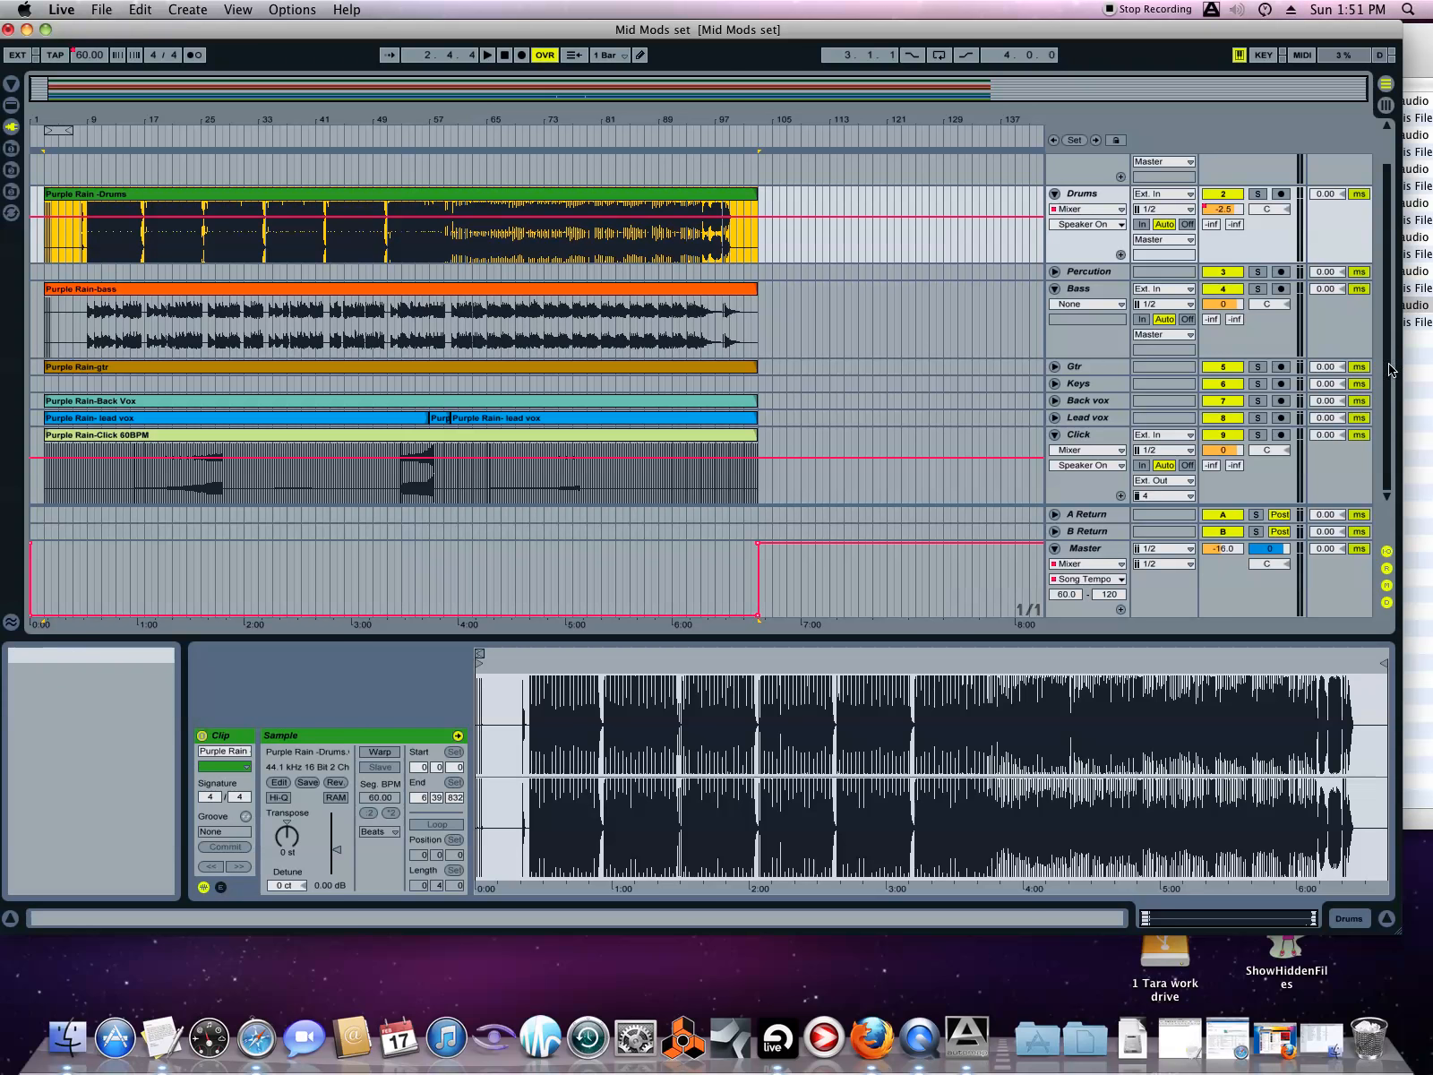
left_click(305, 437, "shift")
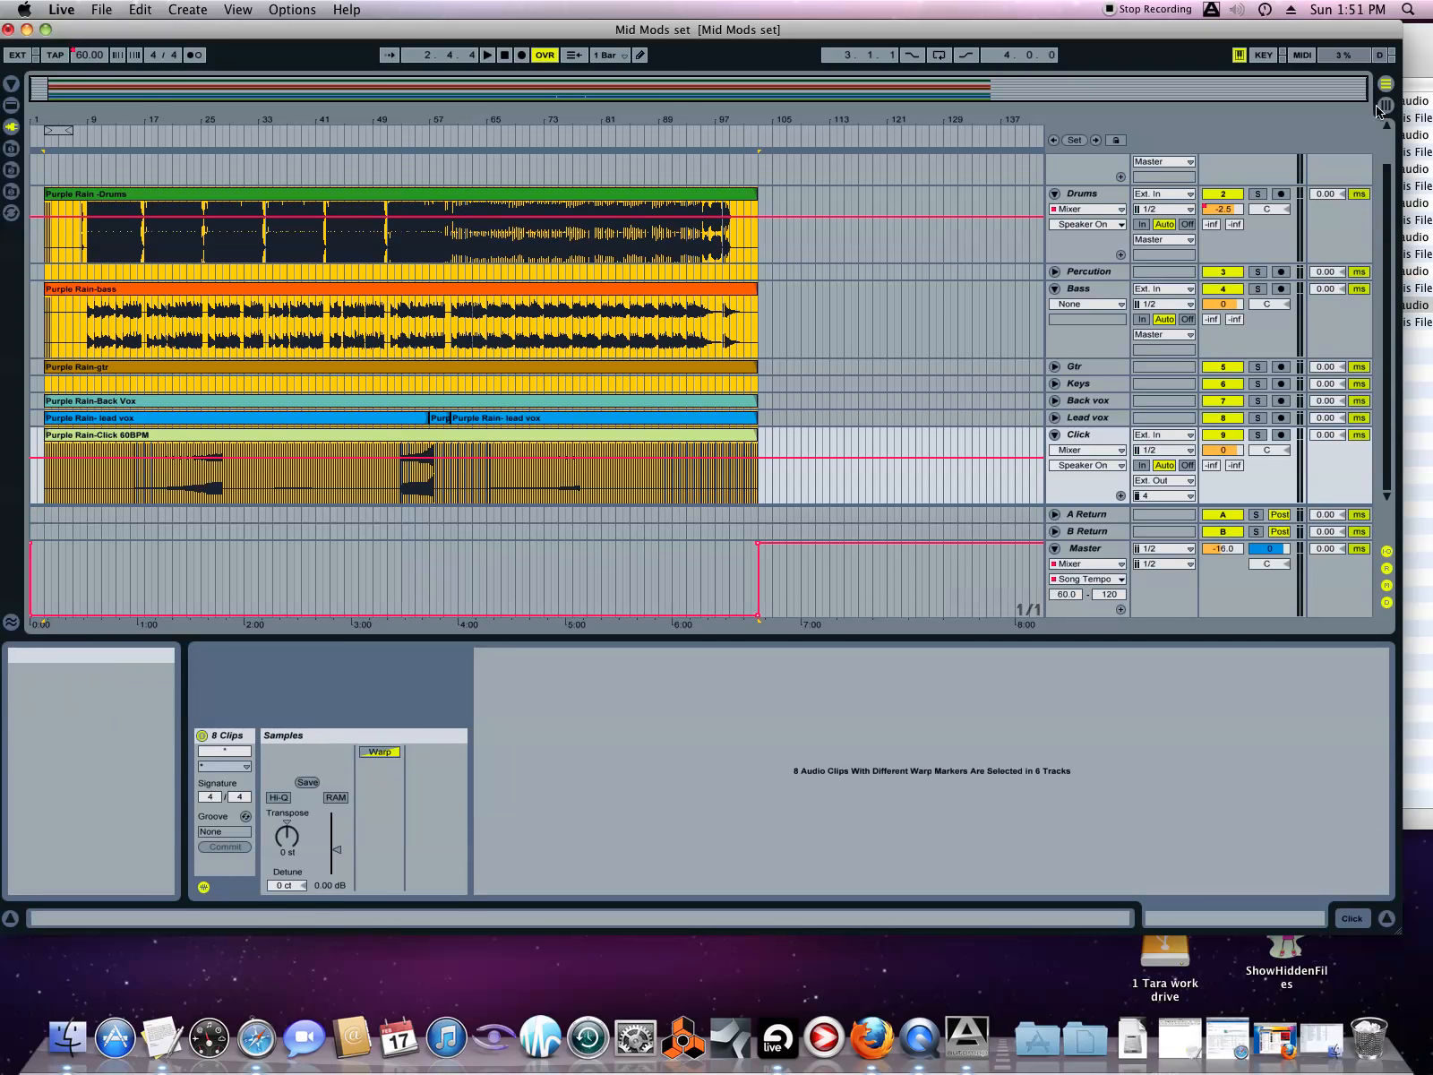
- Switch to Session View and rename the first scene to 60bpm
left_click(1384, 105)
right_click(1341, 135)
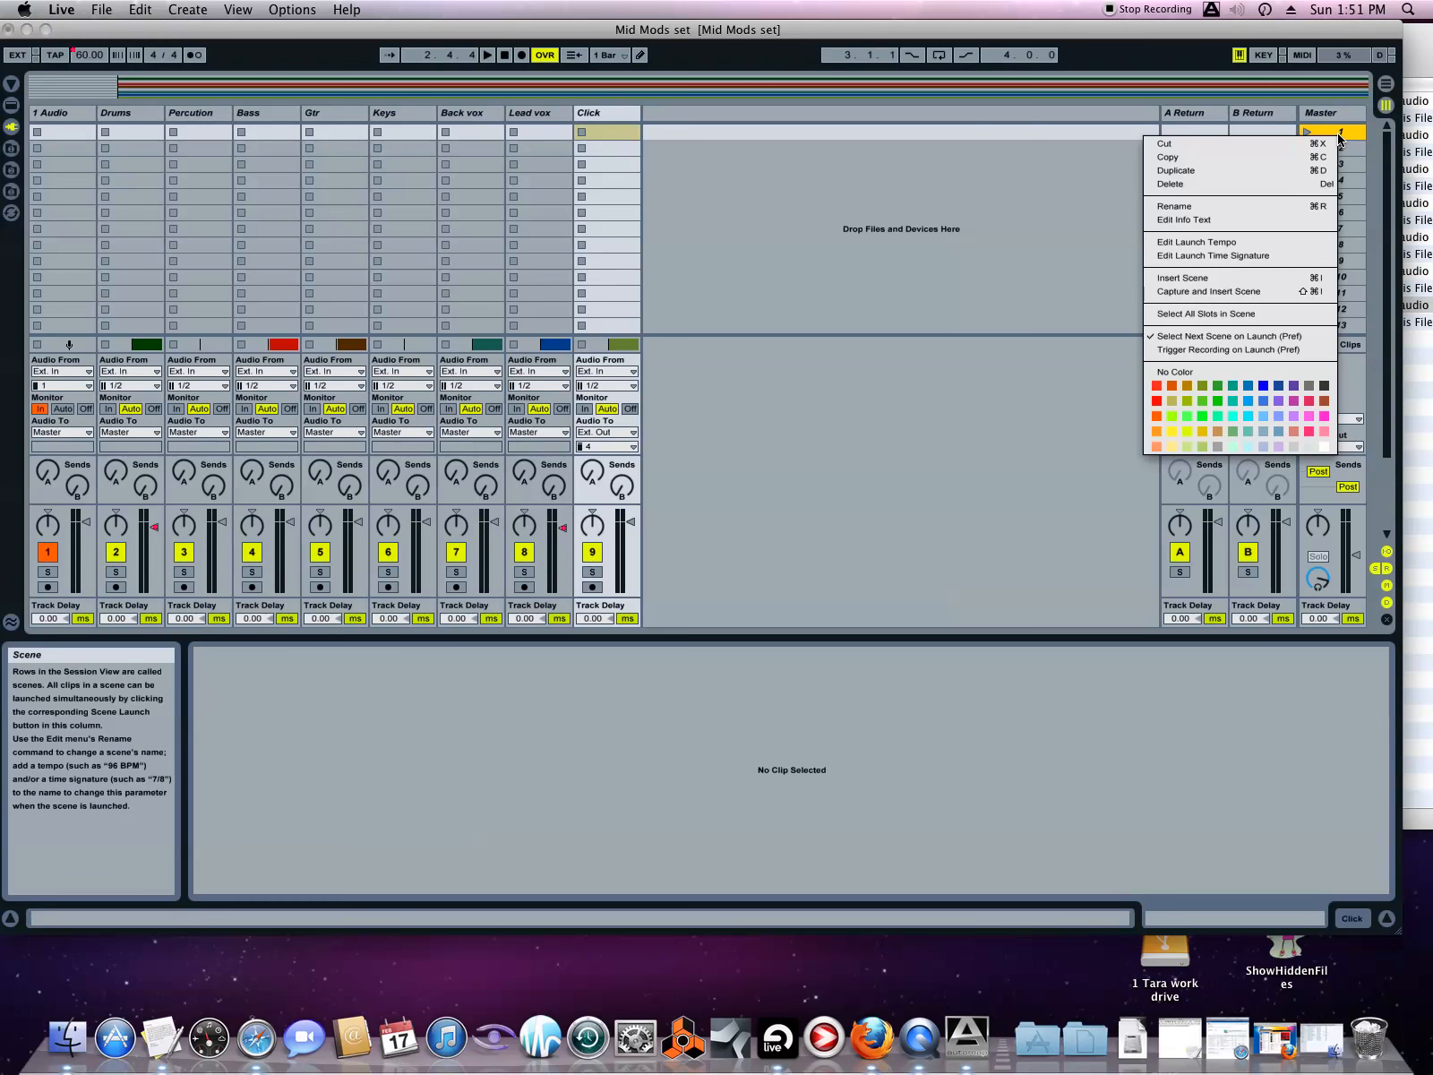
left_click(1240, 205)
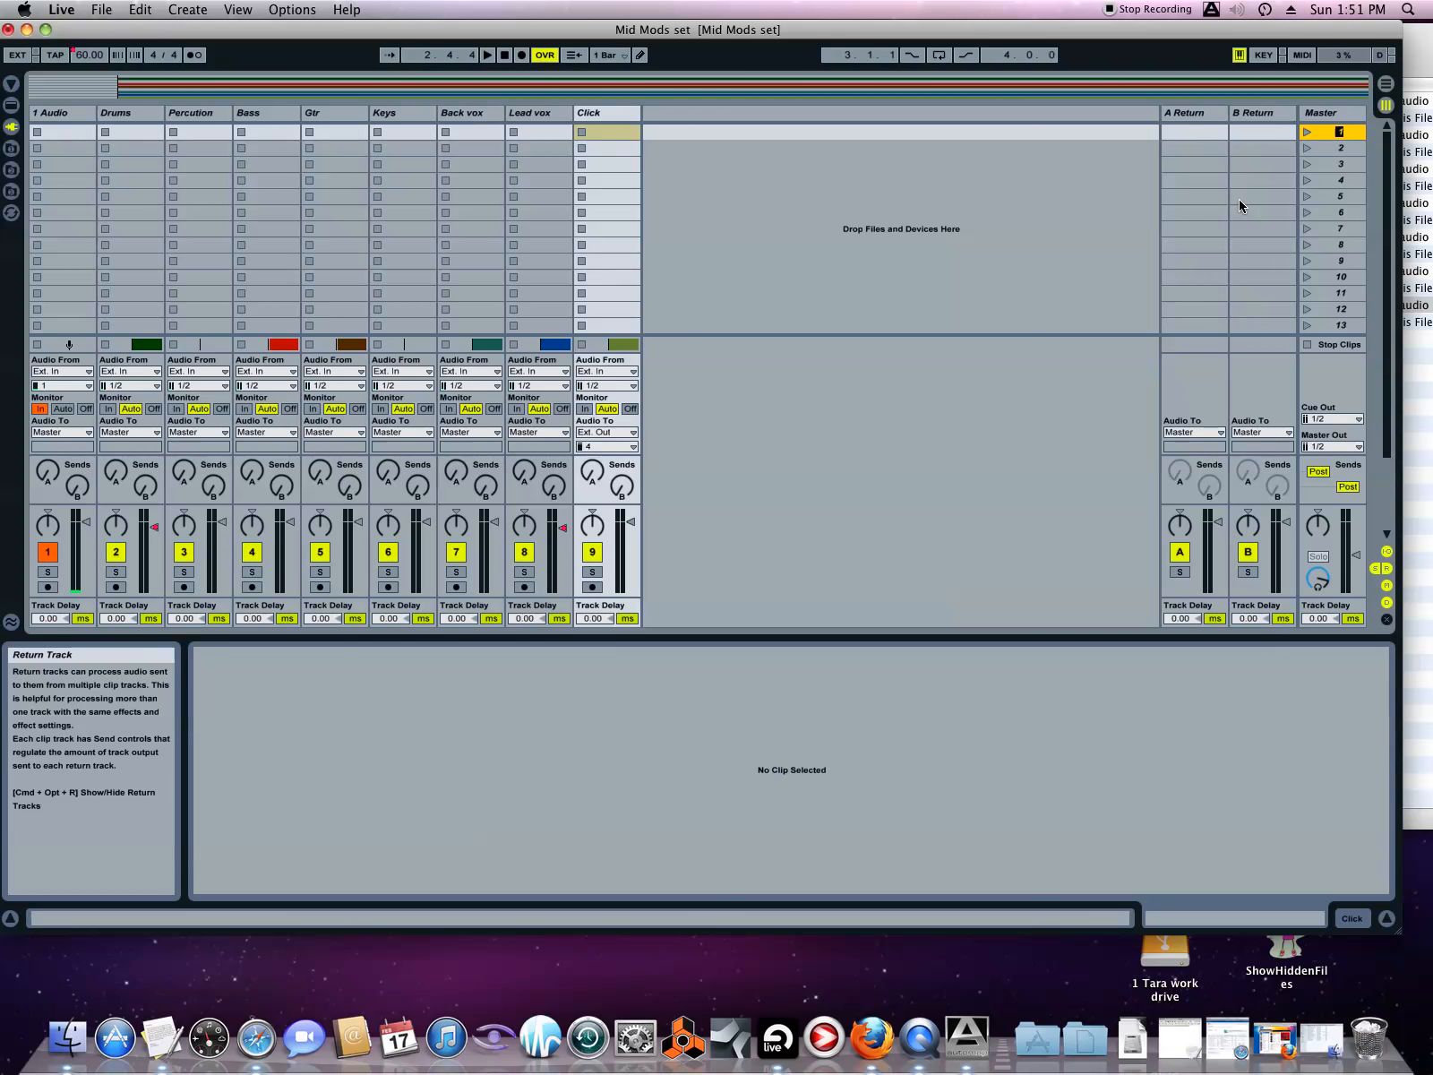
type("60bpm")
left_click(1110, 195)
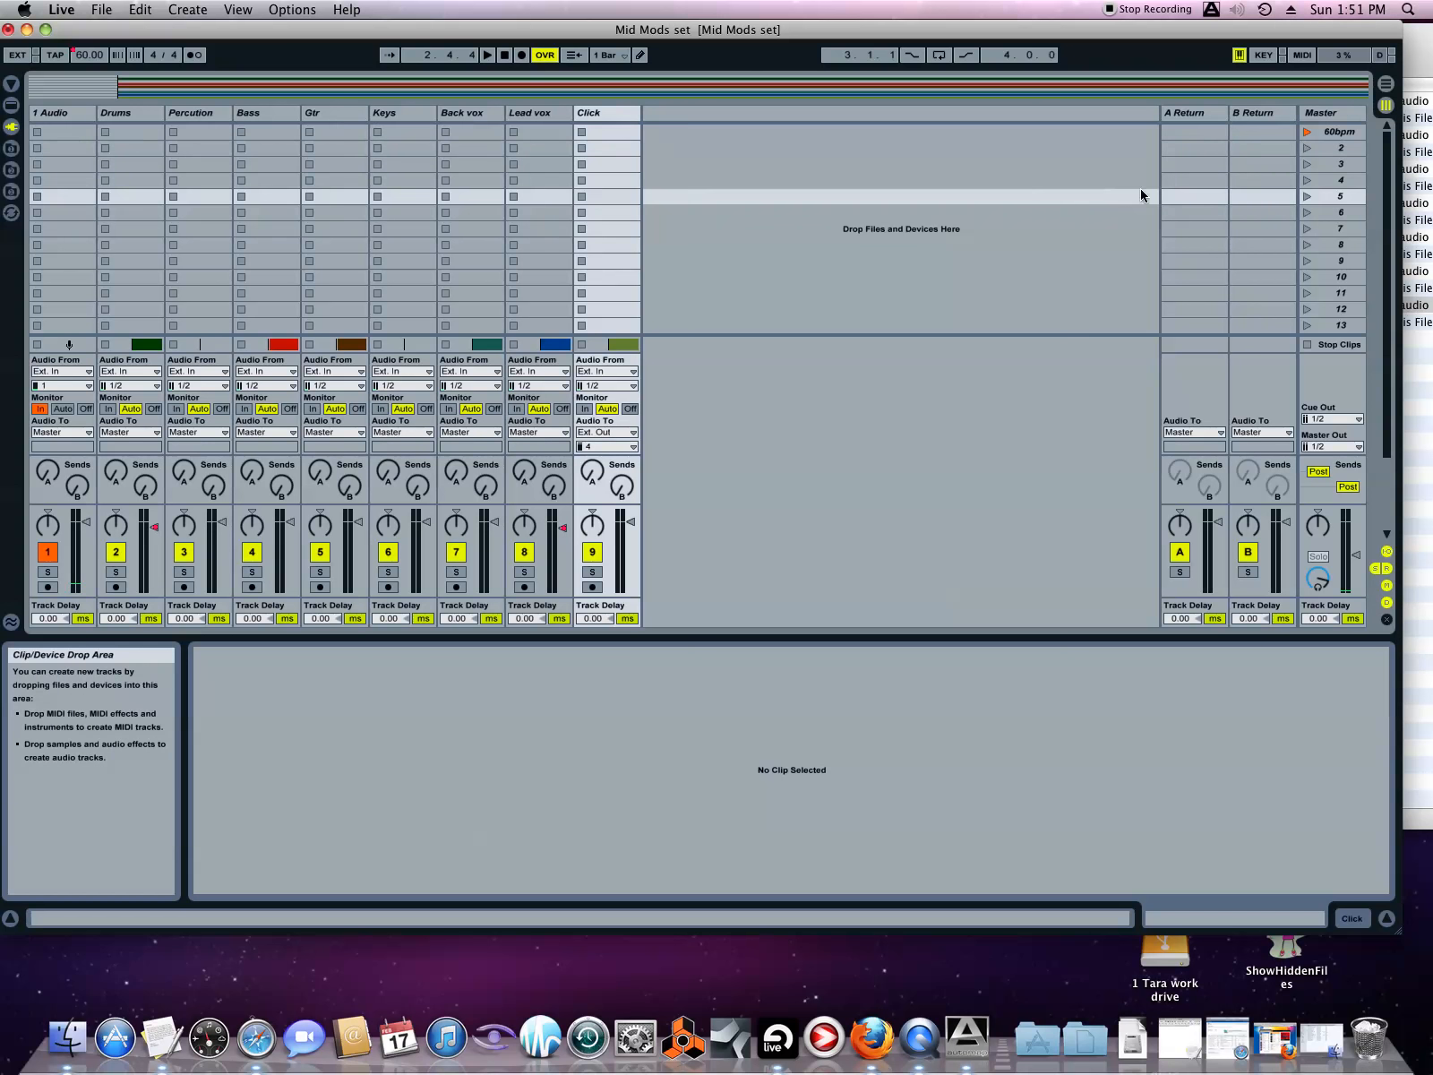
left_click(1326, 133)
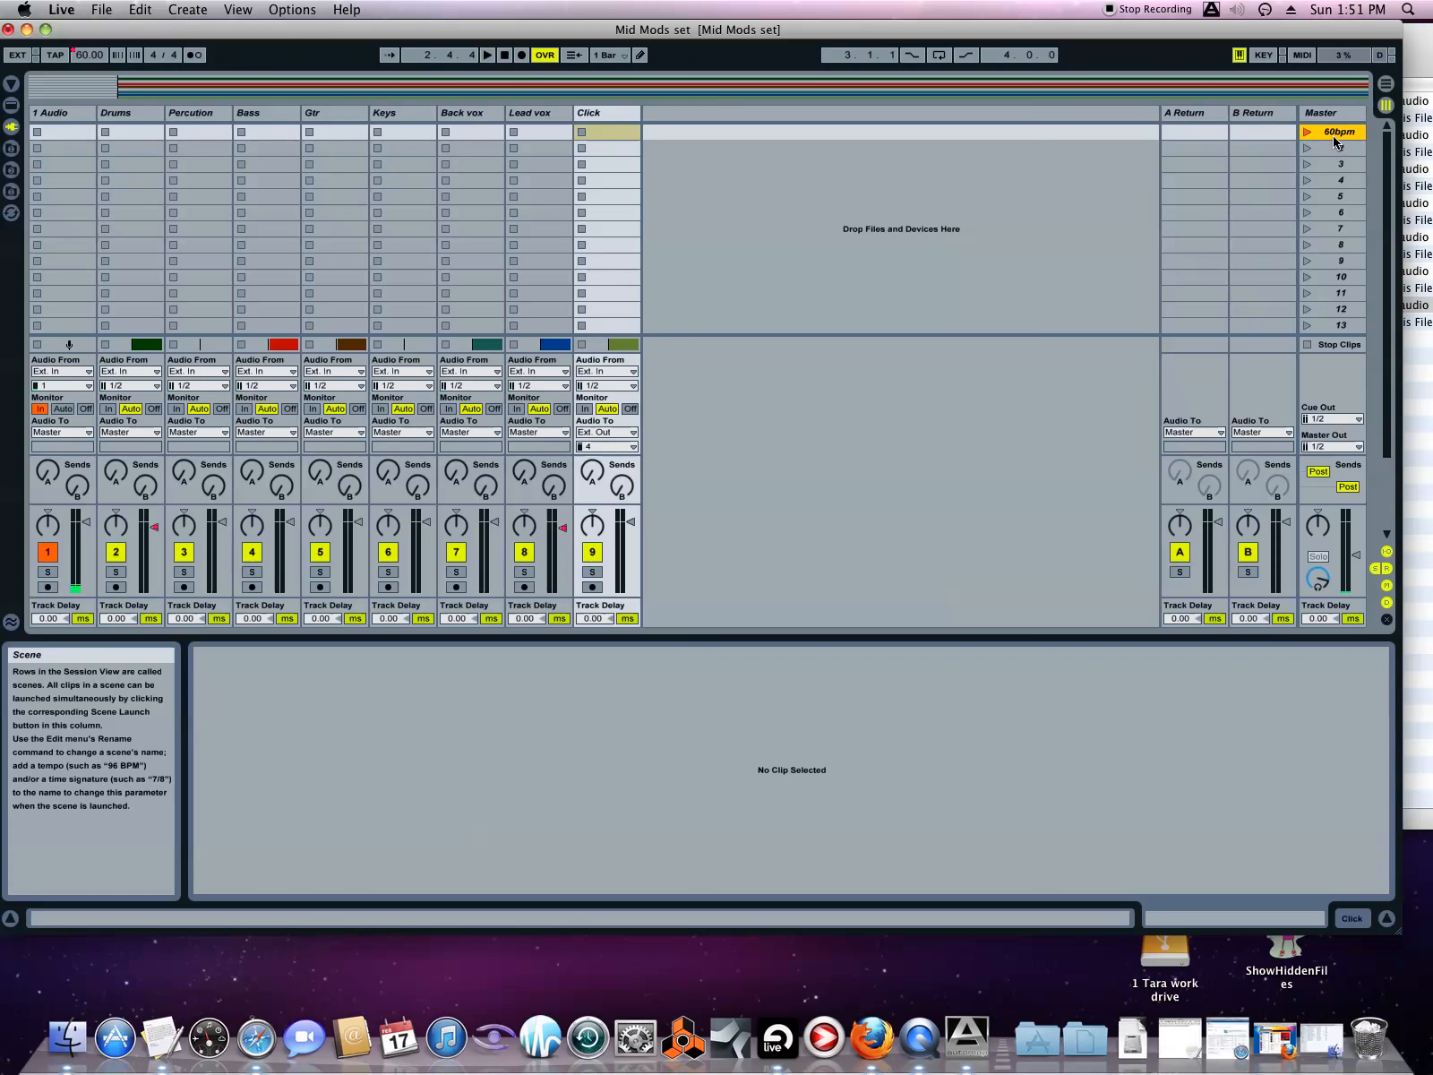
- Bring the selected Purple Rain clips from the Arrangement into Session View, starting at the 1 Audio track's slot in the 60bpm scene
left_click(1386, 83)
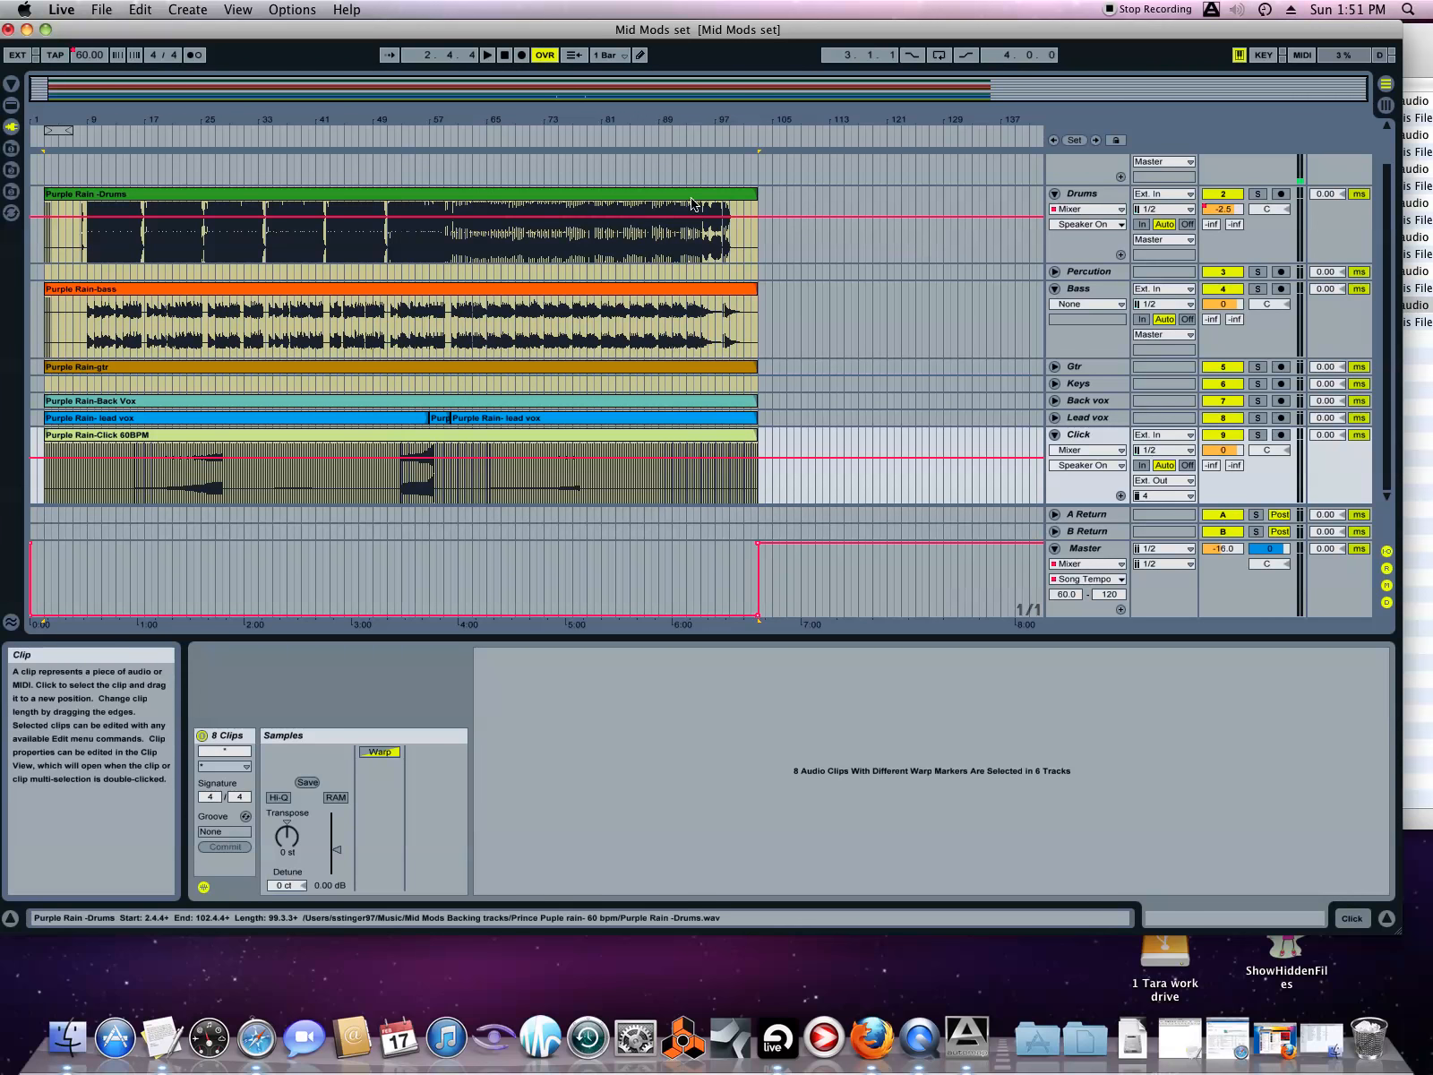
left_click(67, 195)
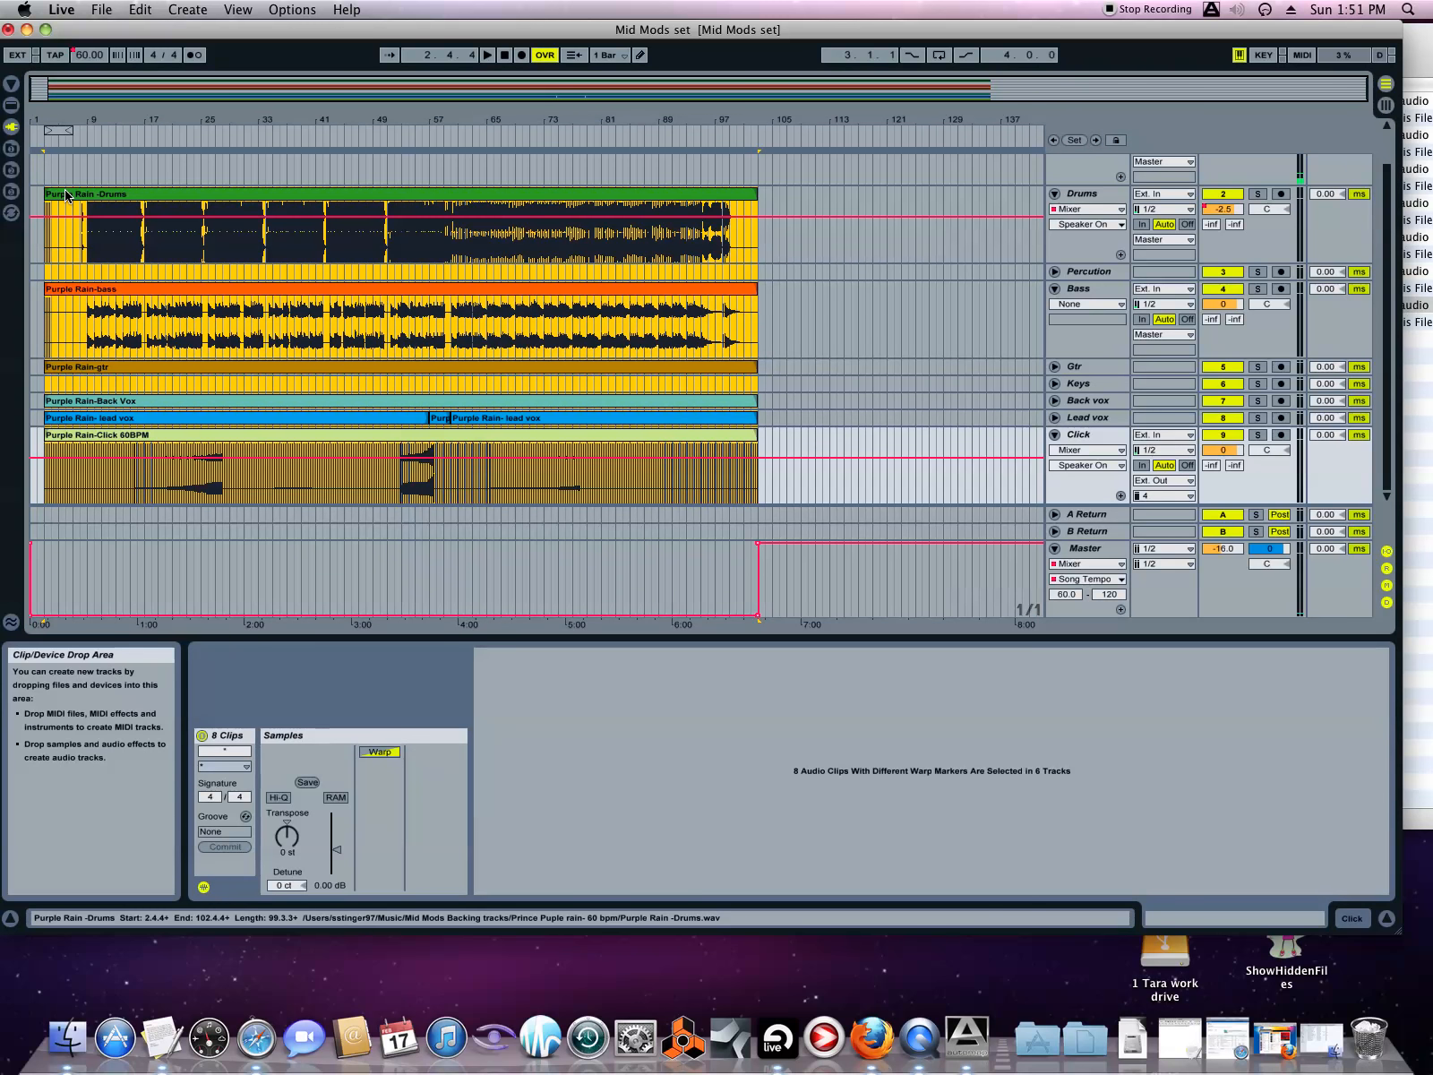
key("Tab")
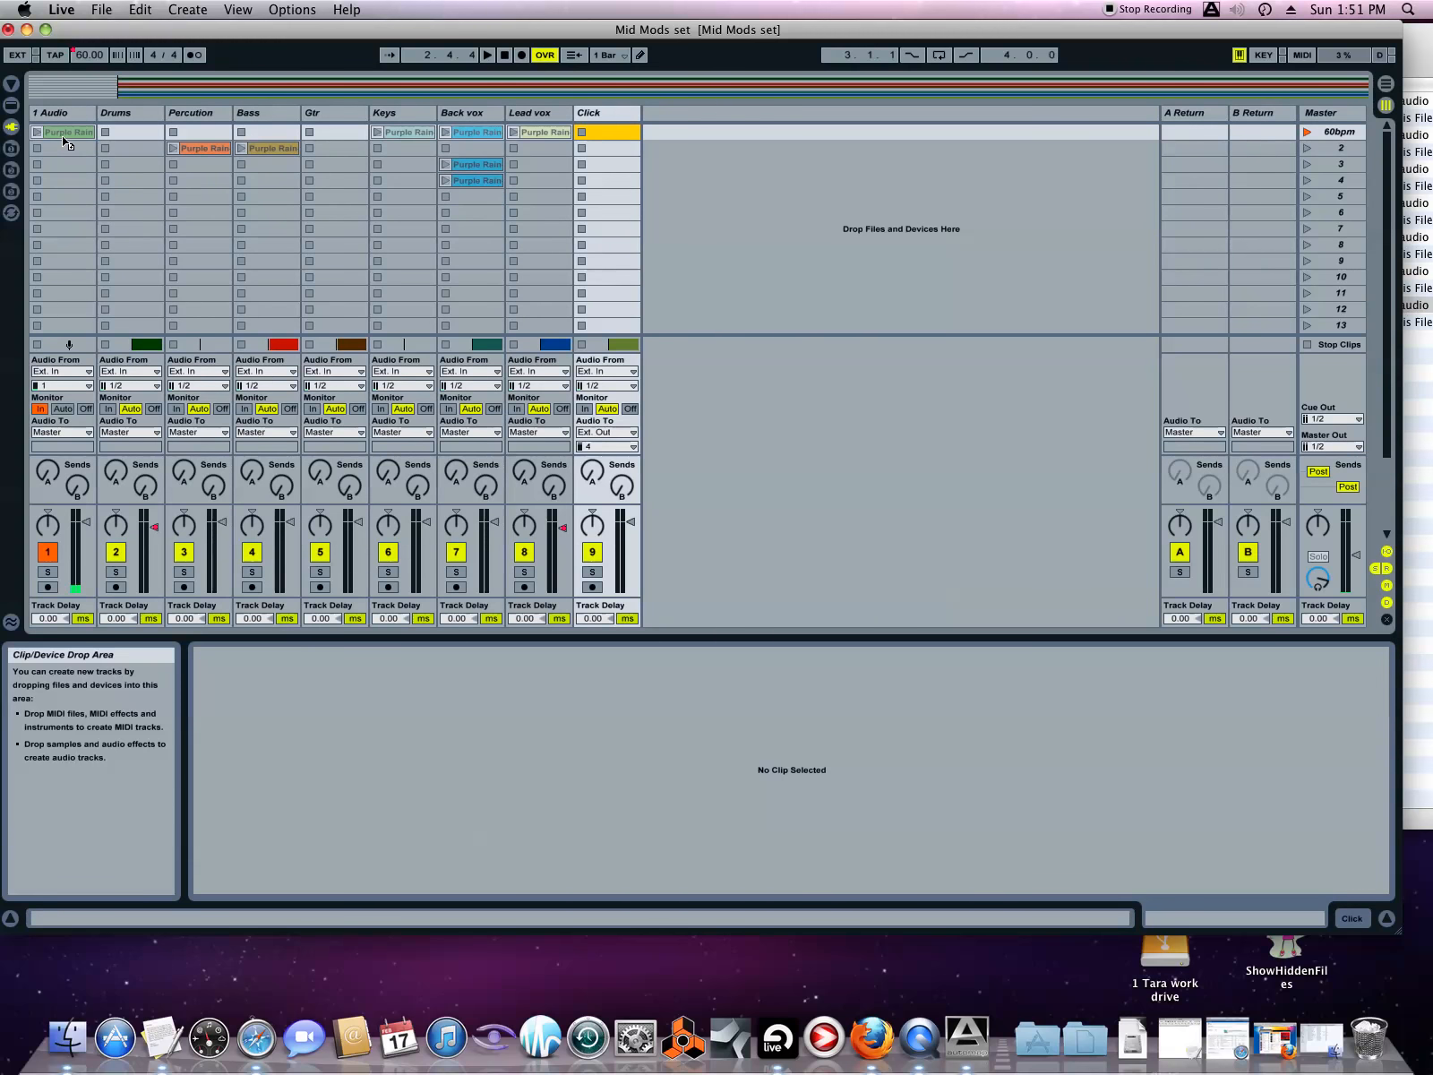
left_click_drag(62, 135, 62, 135)
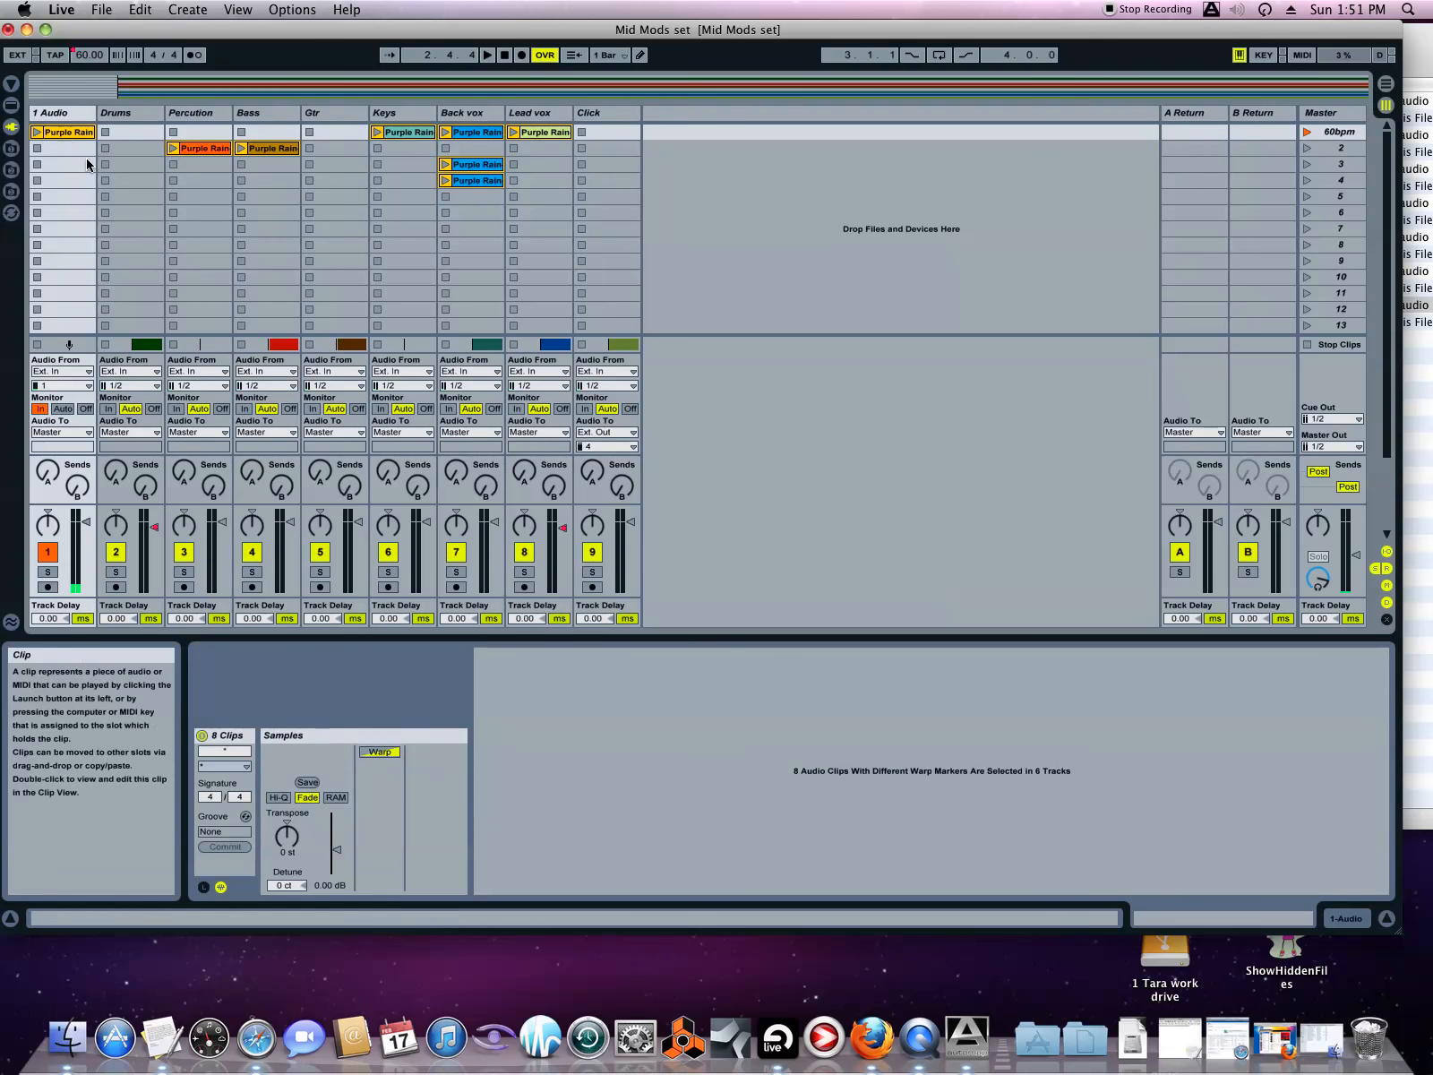
- Move the Purple Rain-bass and Purple Rain-gtr clips up into the 60bpm scene and widen the Percution track column
left_click(204, 234)
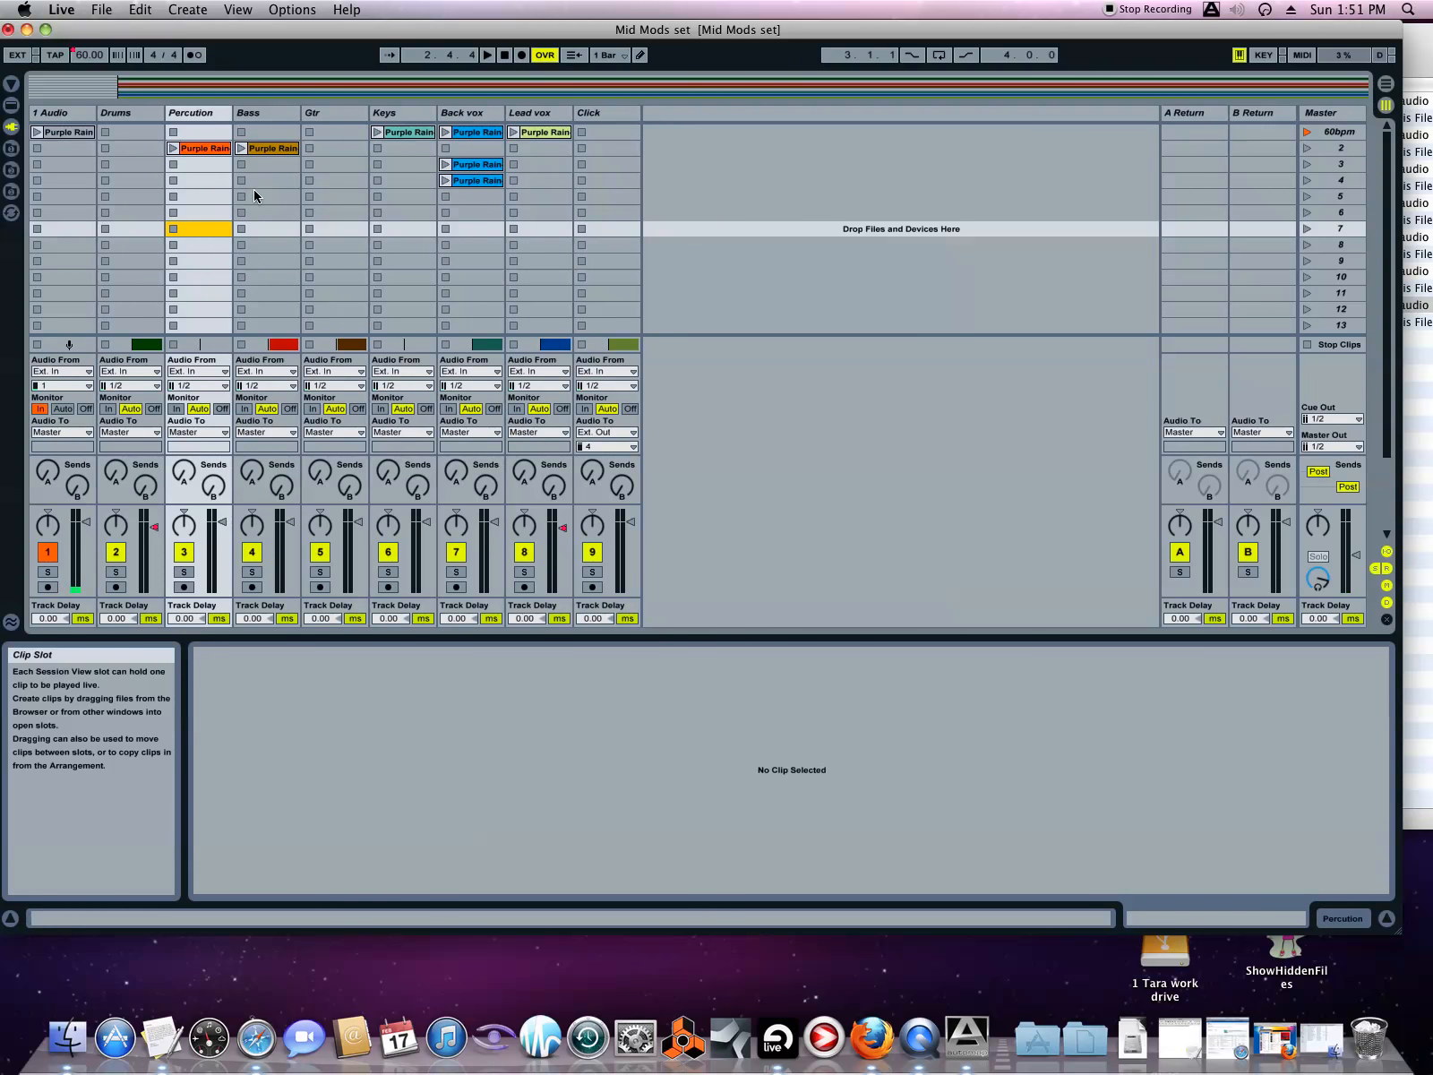
left_click(279, 183)
left_click_drag(201, 148, 266, 108)
left_click(272, 165)
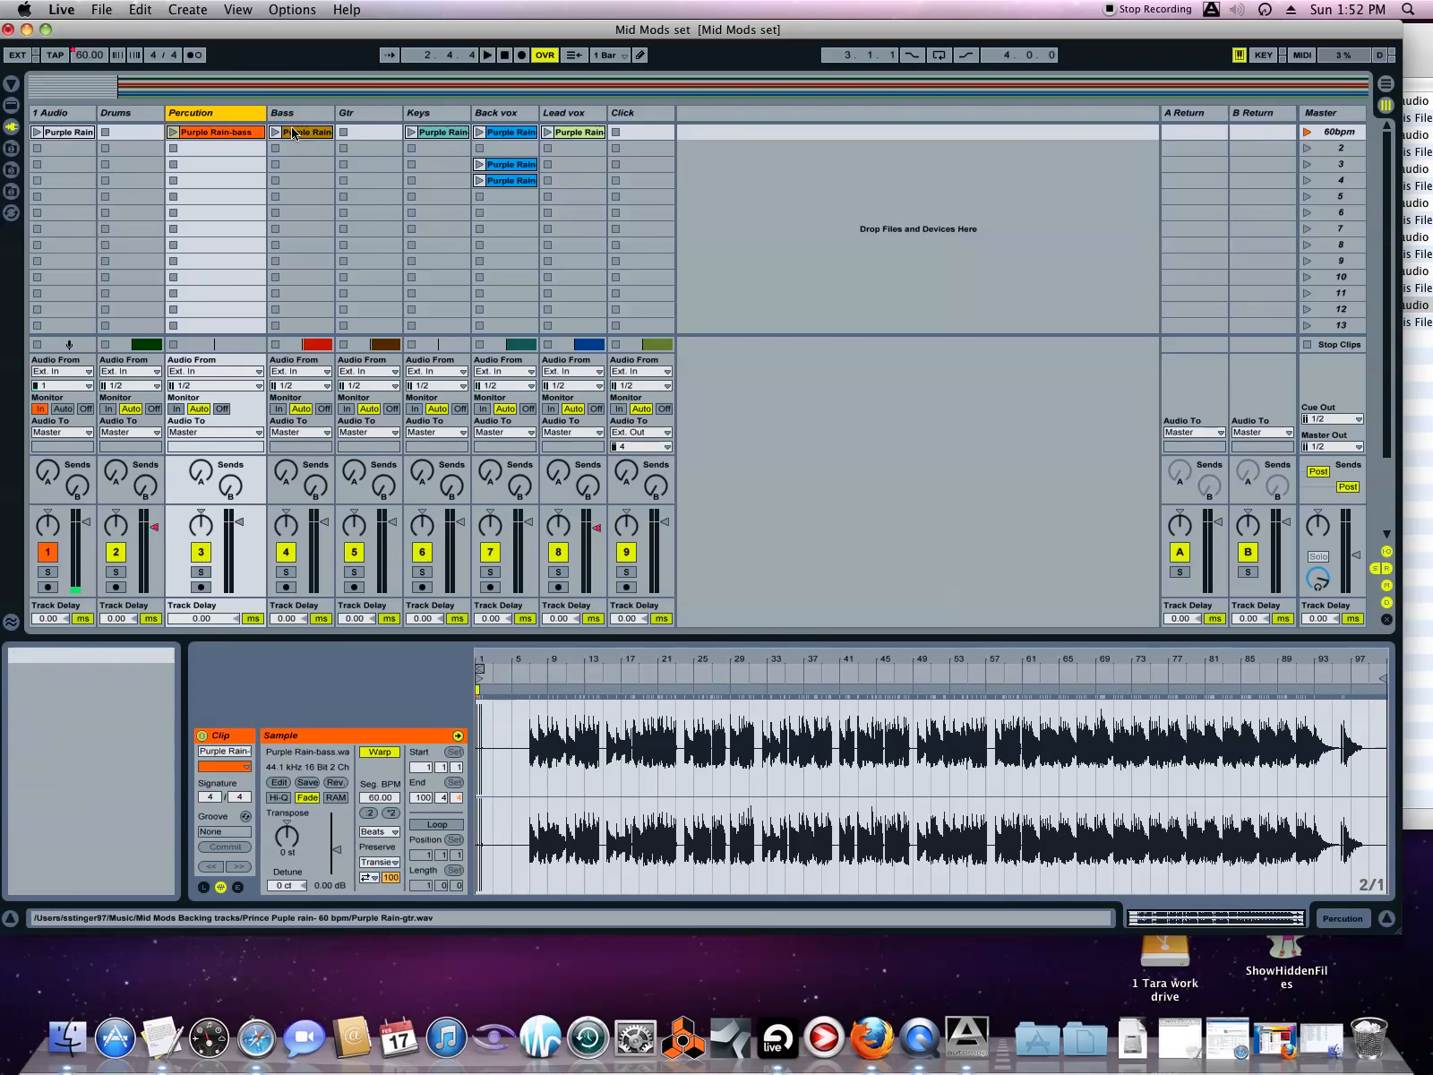
- Widen the Bass column, then move the Purple Rain-gtr clip to Gtr and the Purple Rain-bass clip to Bass in the 60bpm scene
left_click(293, 133)
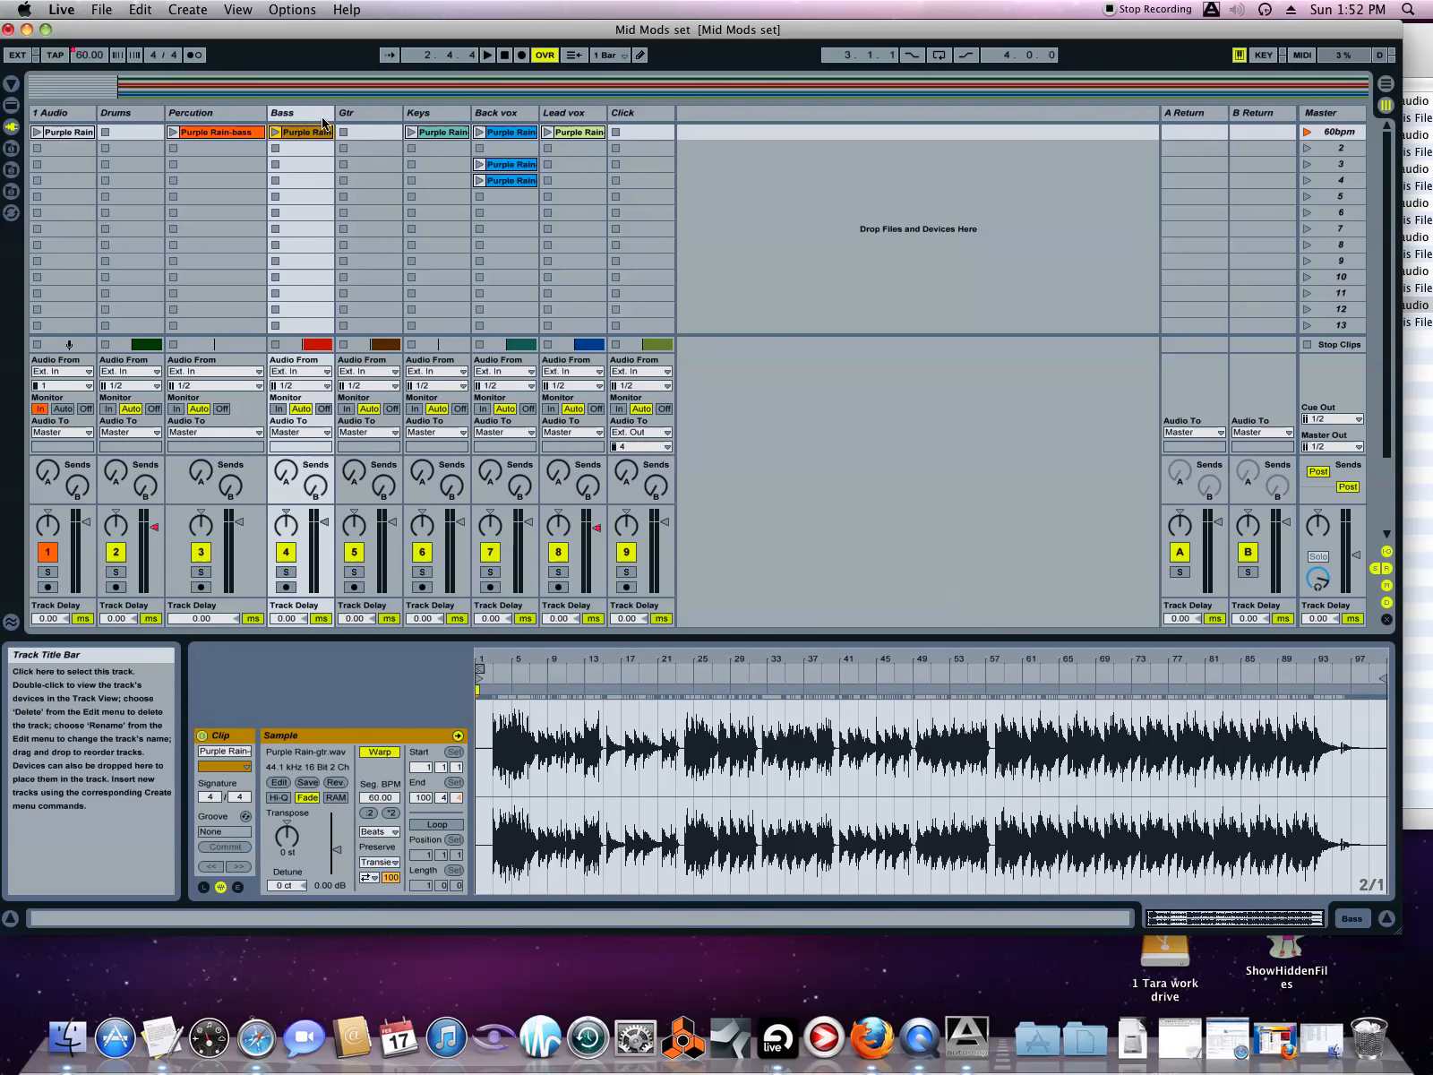
left_click_drag(331, 112, 340, 111)
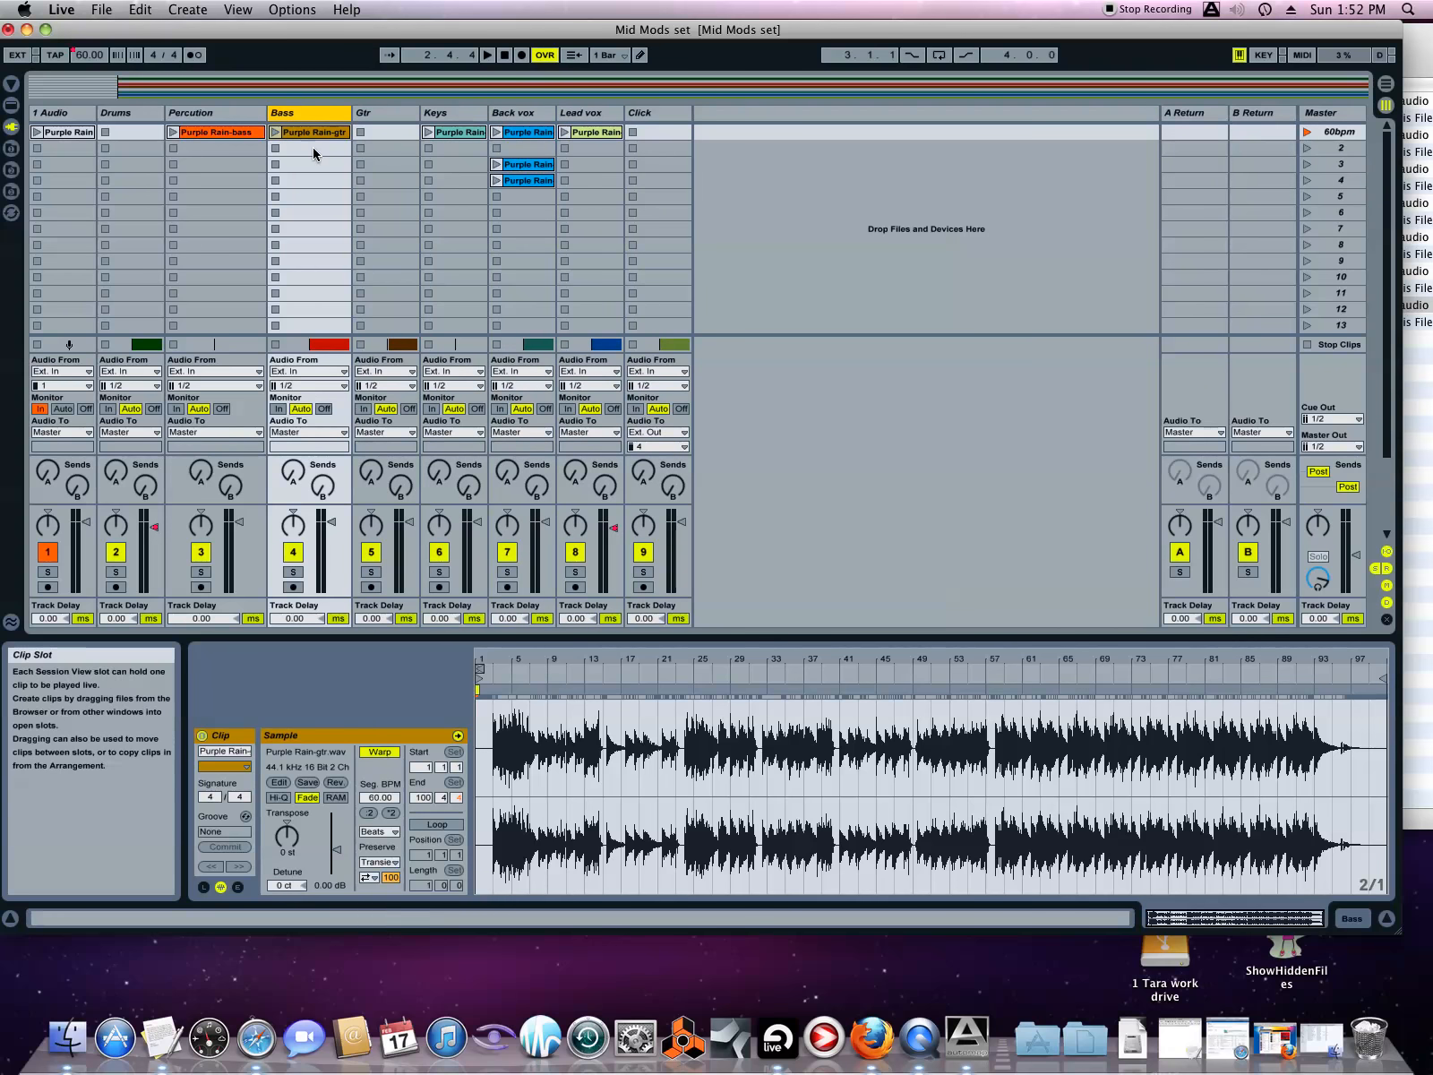
left_click(312, 145)
left_click_drag(307, 133, 380, 134)
left_click_drag(231, 134, 295, 134)
- Widen the Back vox column and delete the two extra Purple Rain- lead vox clips in scenes 3 and 4
left_click_drag(550, 113, 624, 113)
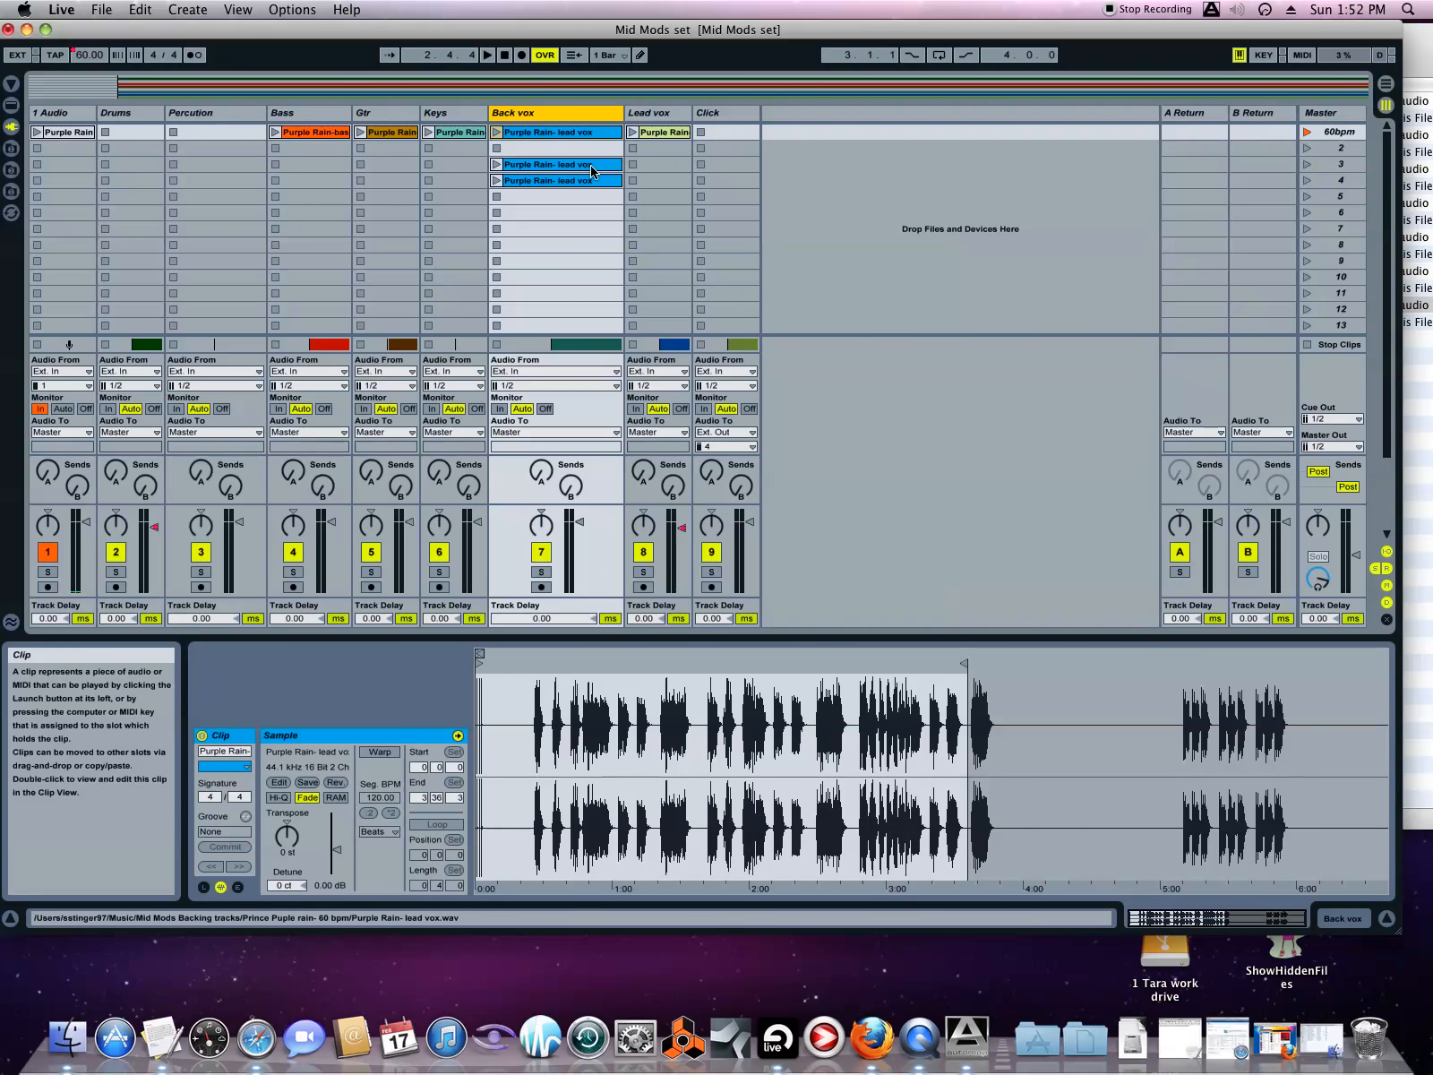
left_click(549, 202)
left_click(594, 167, "shift")
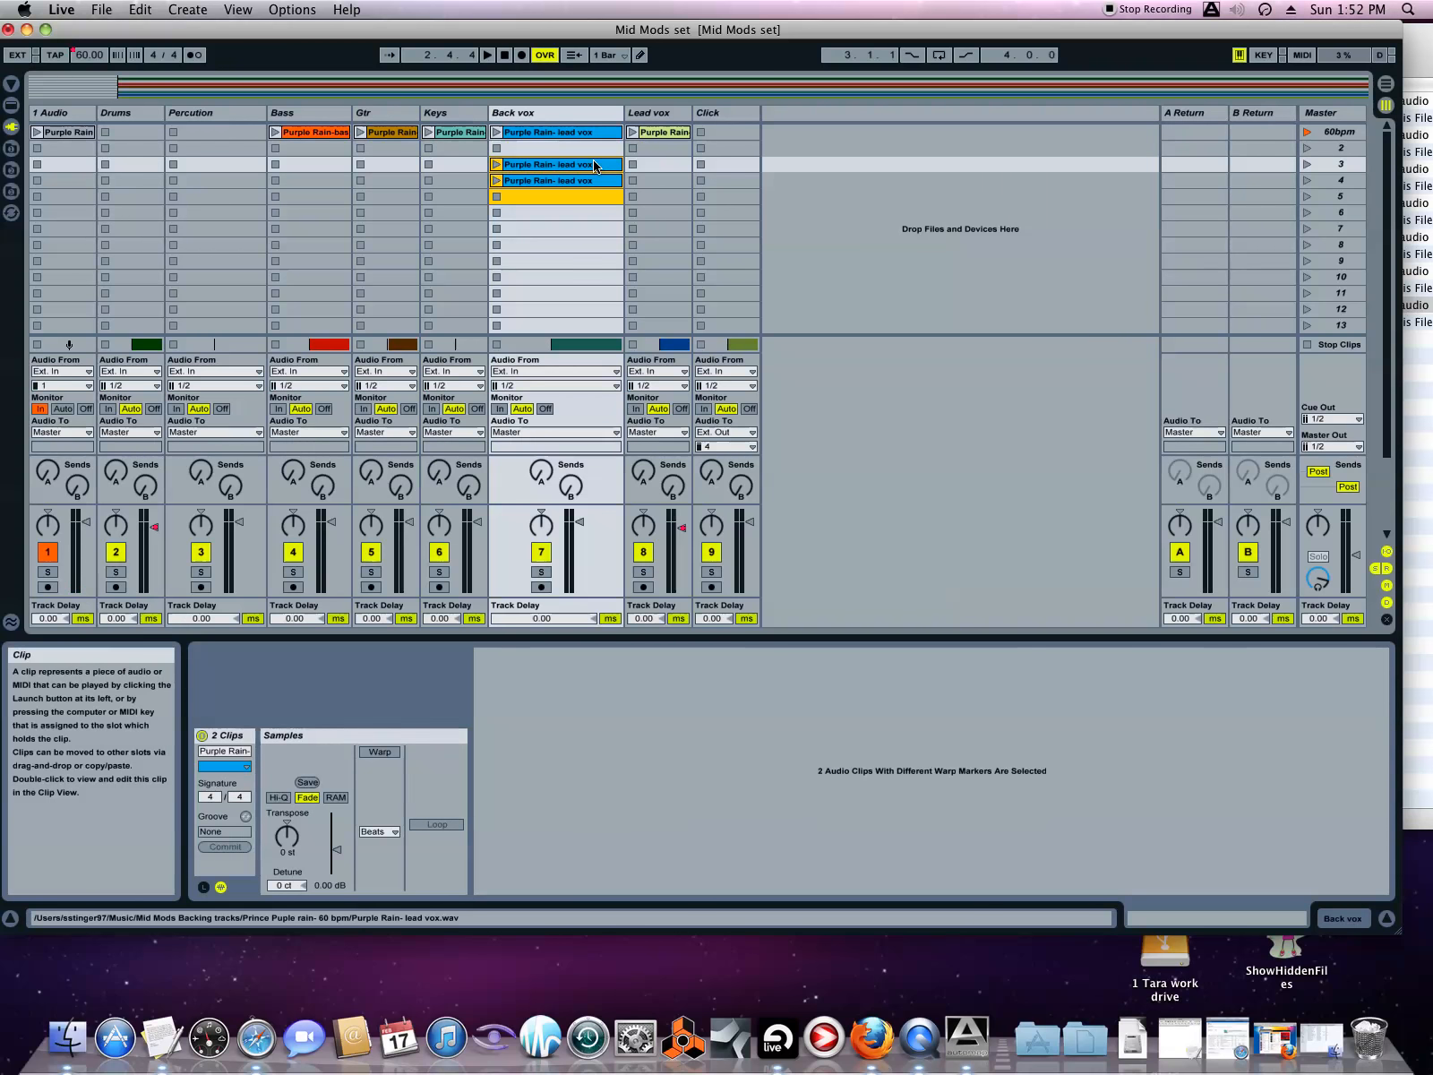
key("Delete")
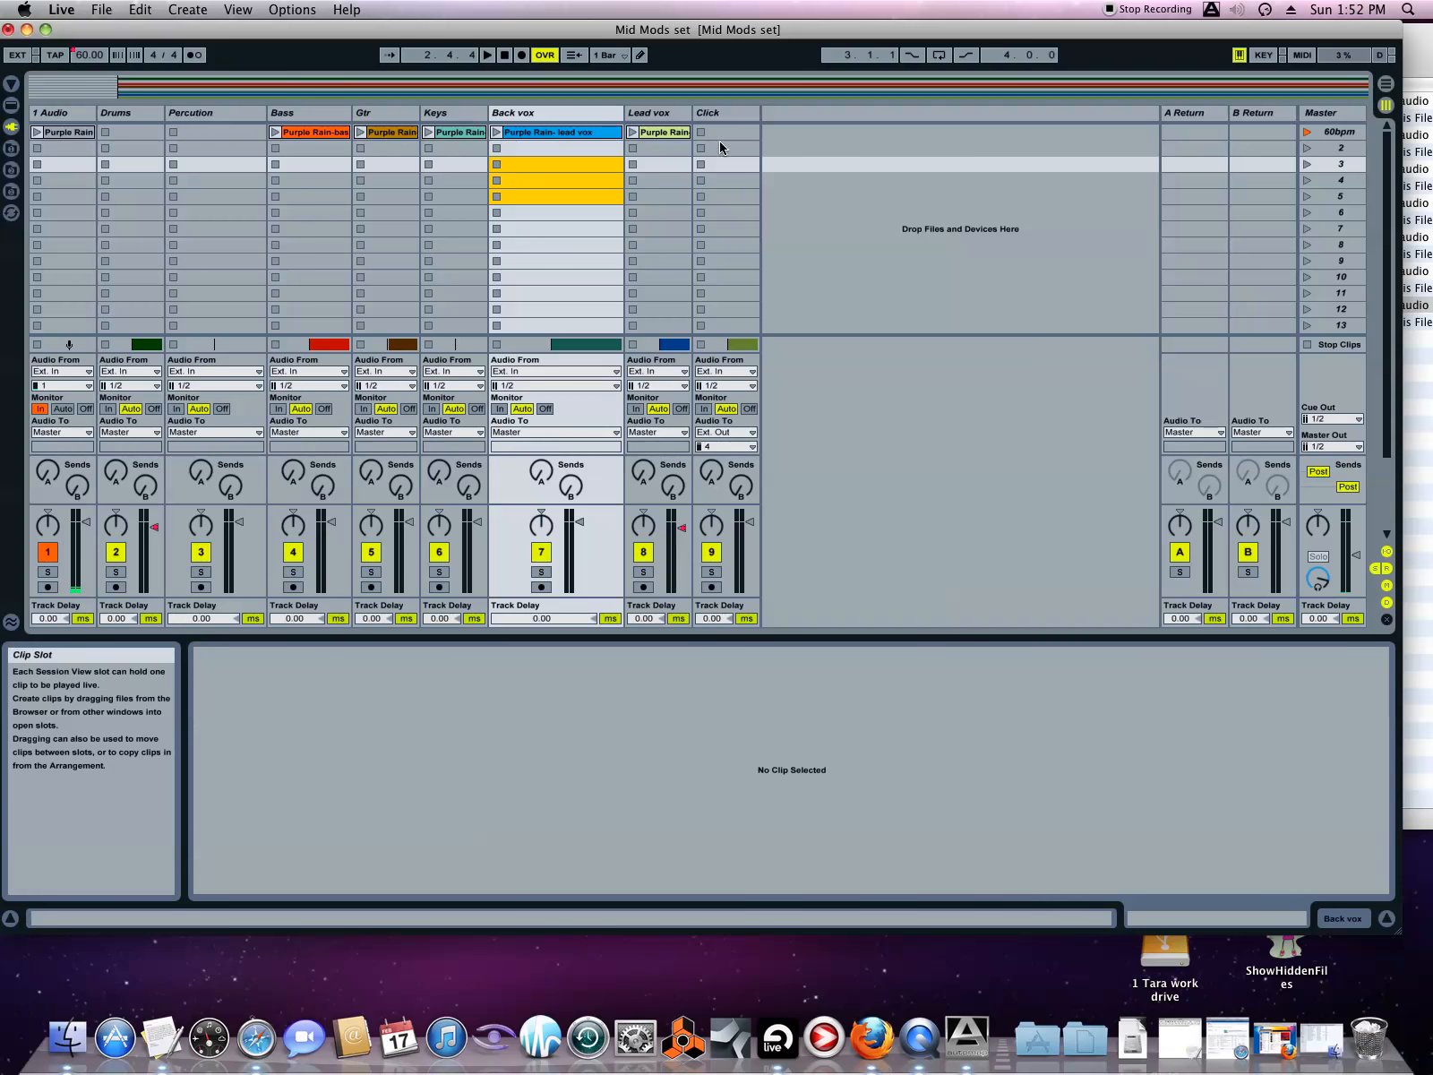
- In the Arrangement, extend the first Purple Rain- lead vox clip over the following fragments to the end of the song
key("Tab")
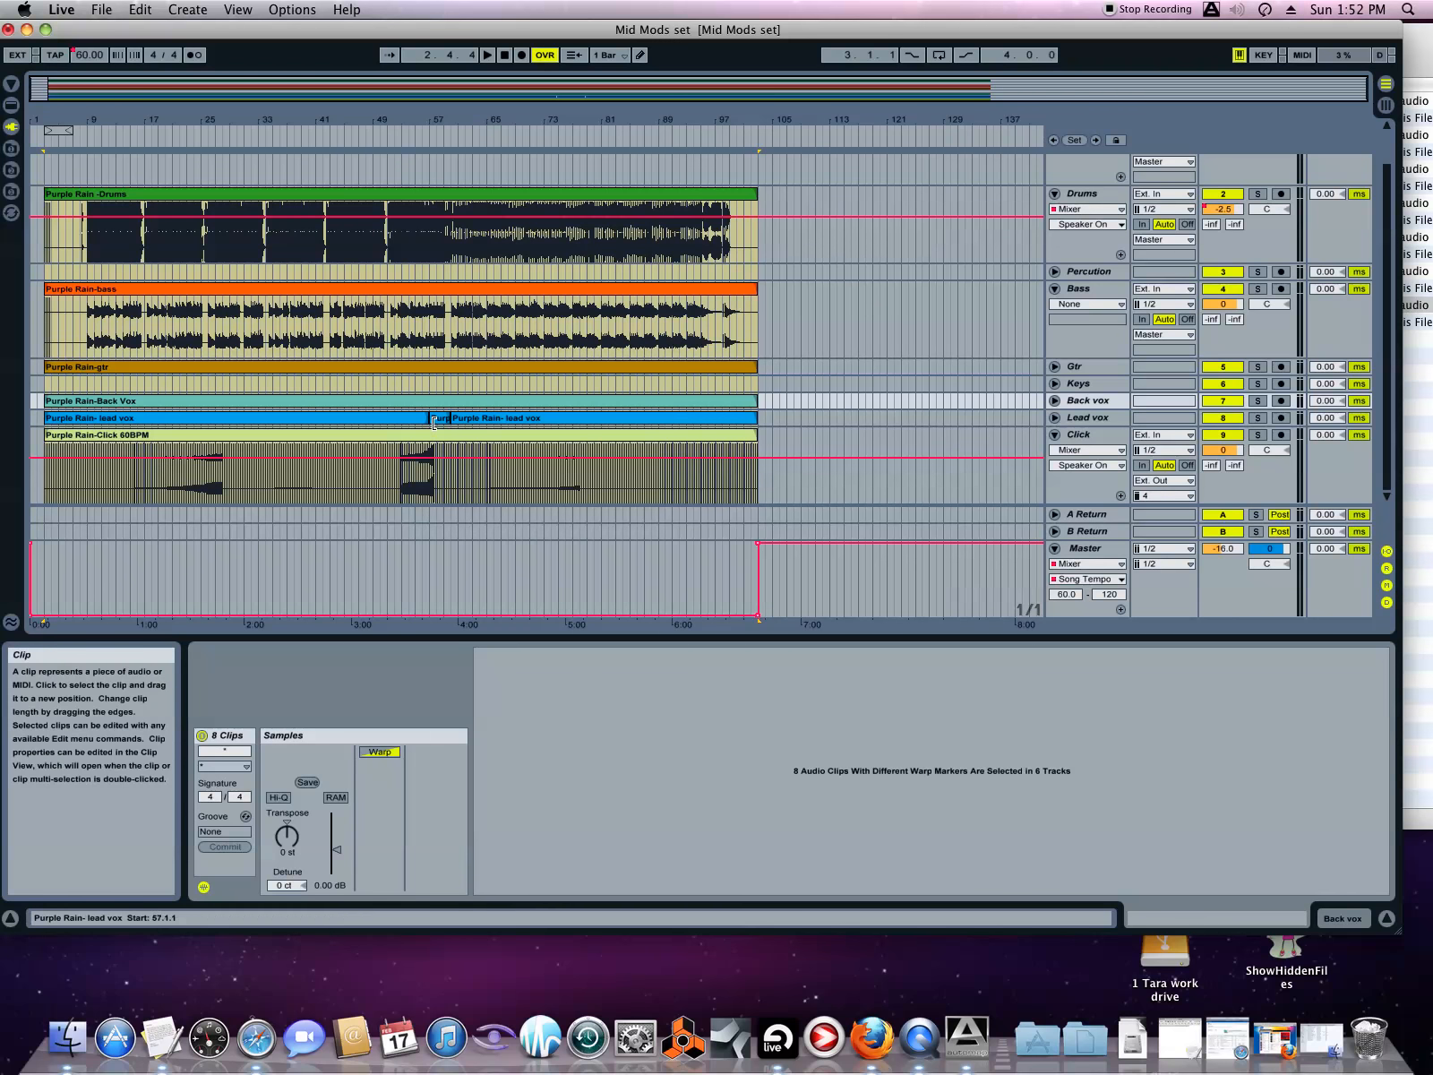
left_click_drag(426, 418, 766, 412)
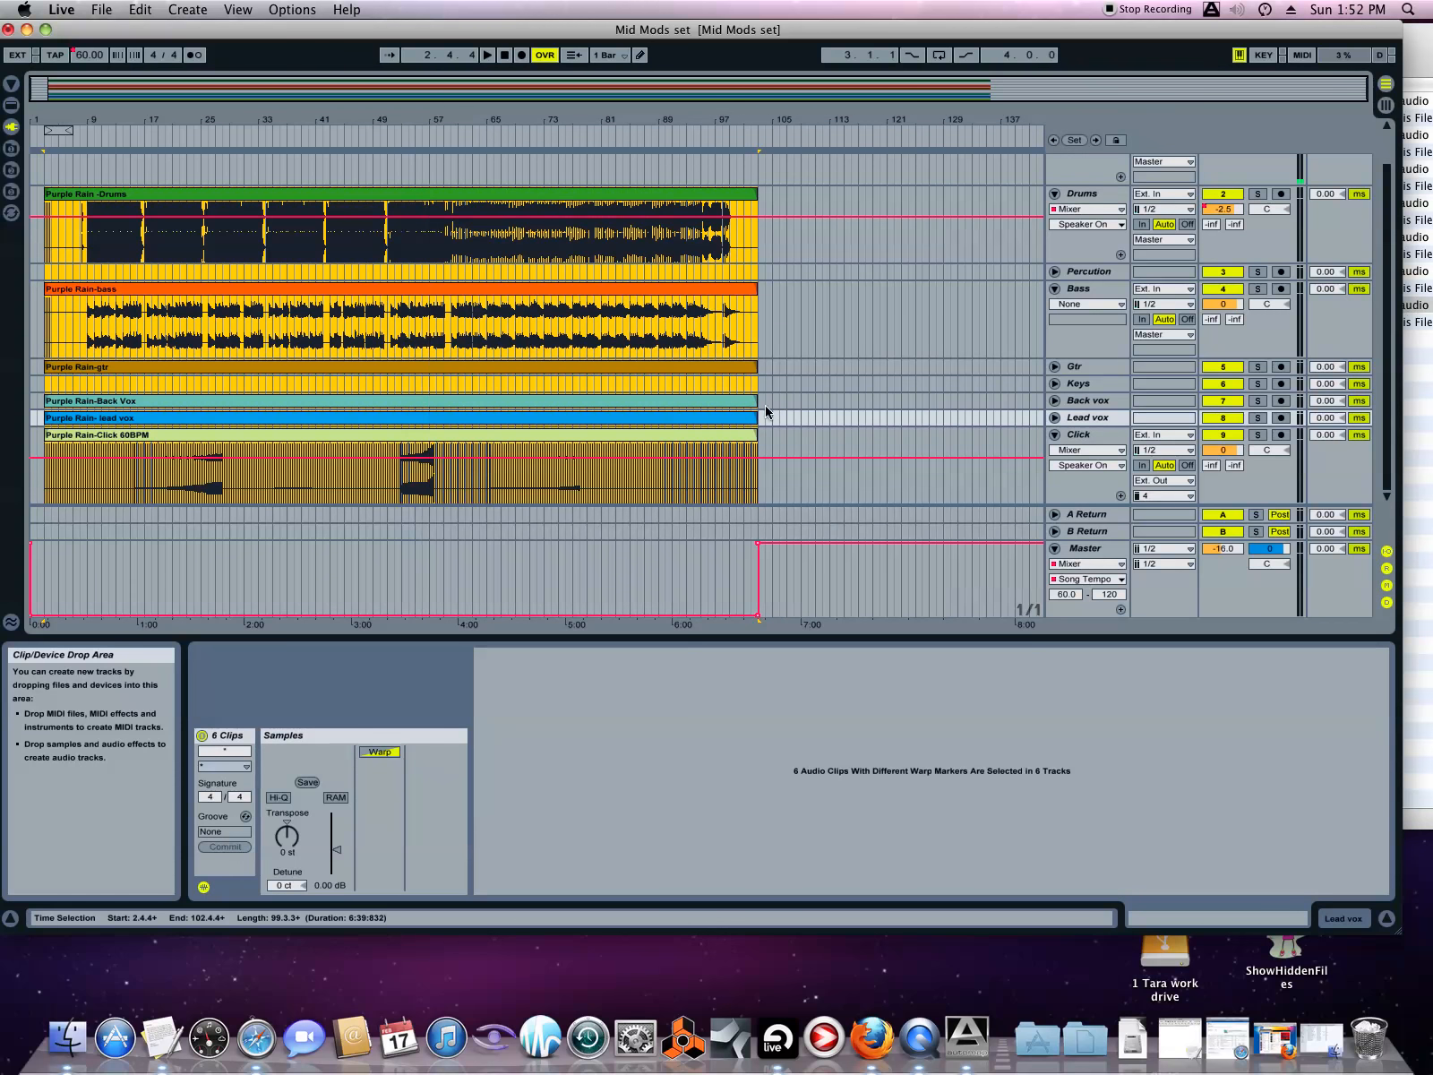
left_click(827, 389)
- Bring the full-length Purple Rain- lead vox clip into Session View, replacing the Back vox clip in the 60bpm scene
left_click(107, 418)
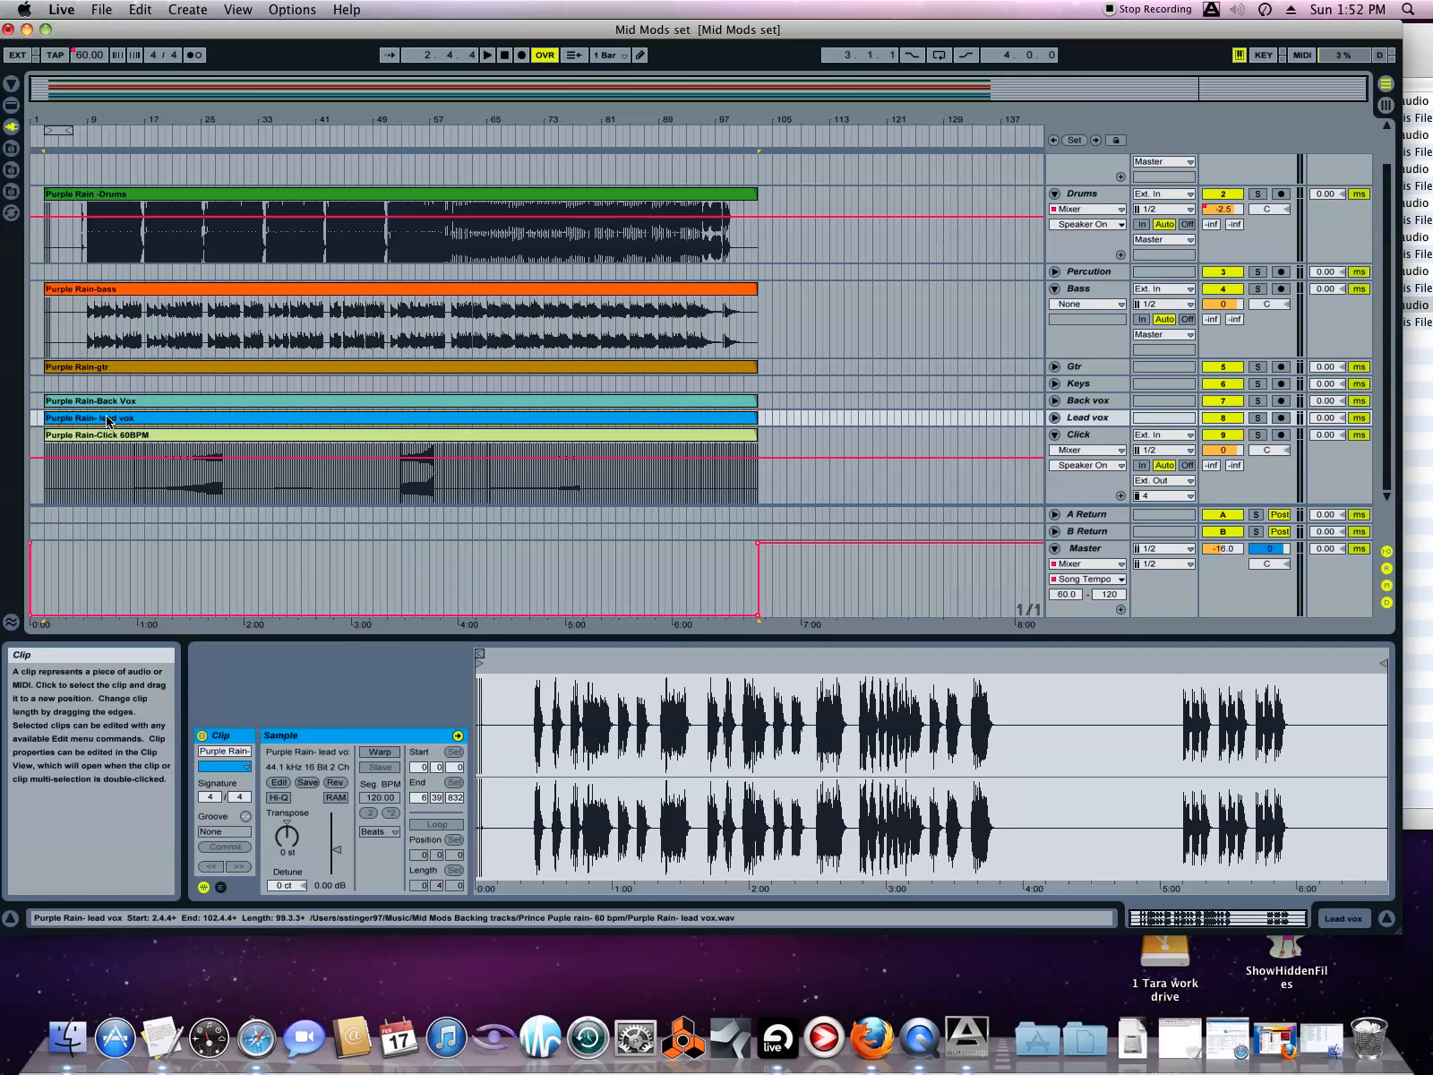
key("Tab")
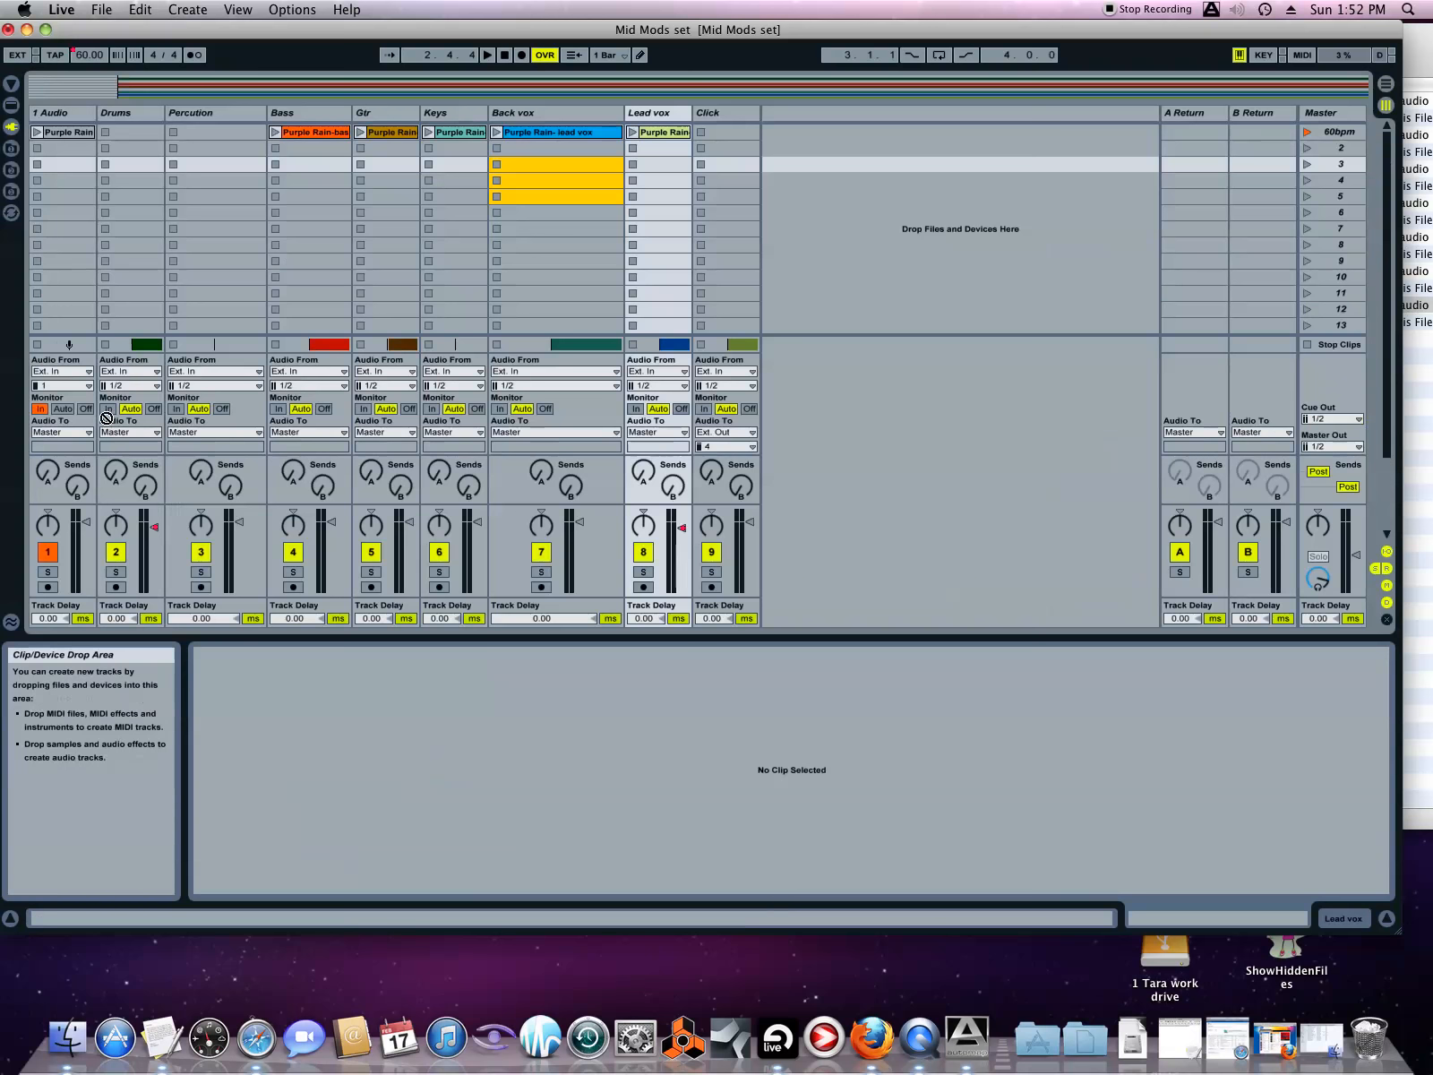
left_click(534, 132)
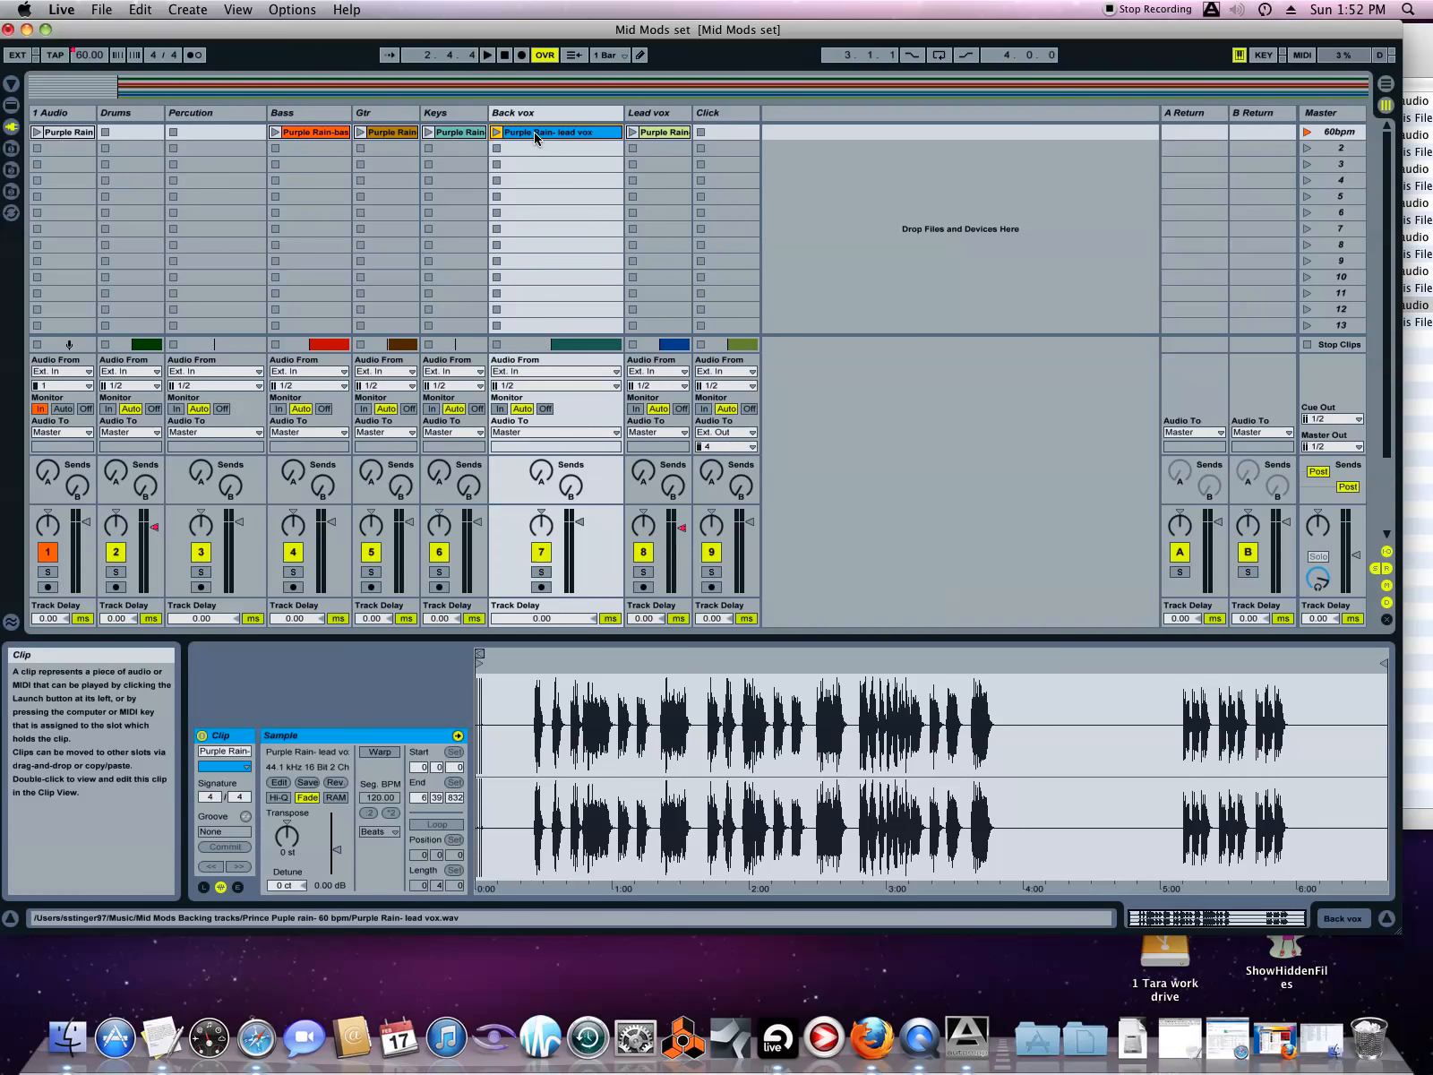
- Launch the 60bpm scene and lower the master volume to -28 dB
left_click(1305, 135)
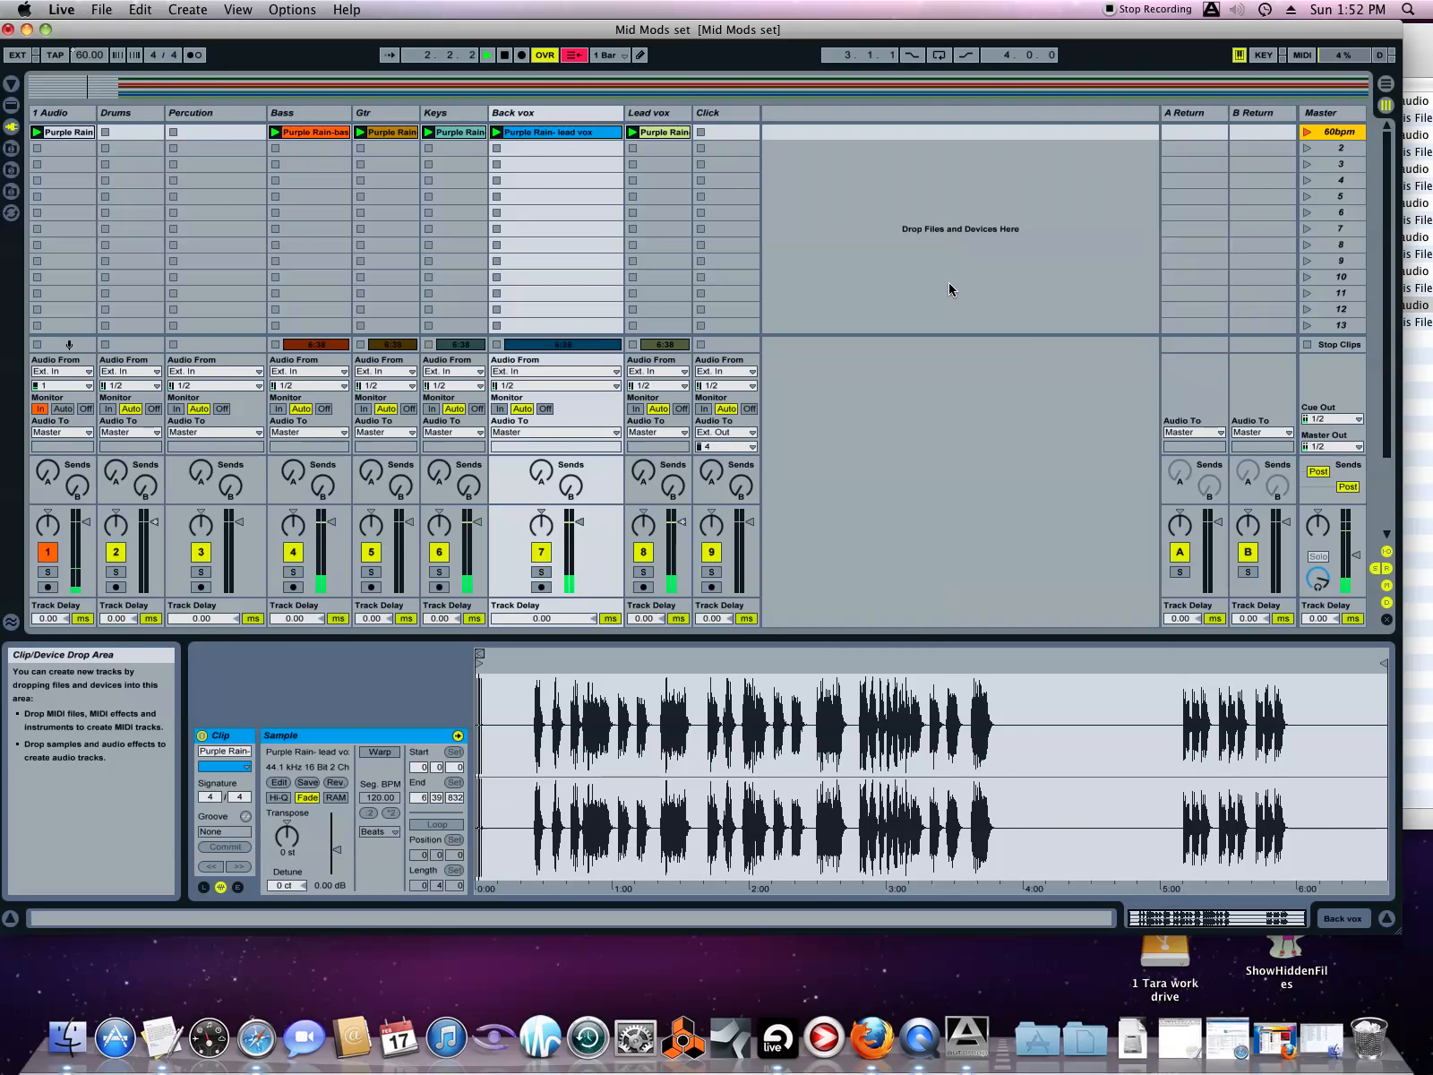
left_click_drag(1356, 556, 1357, 571)
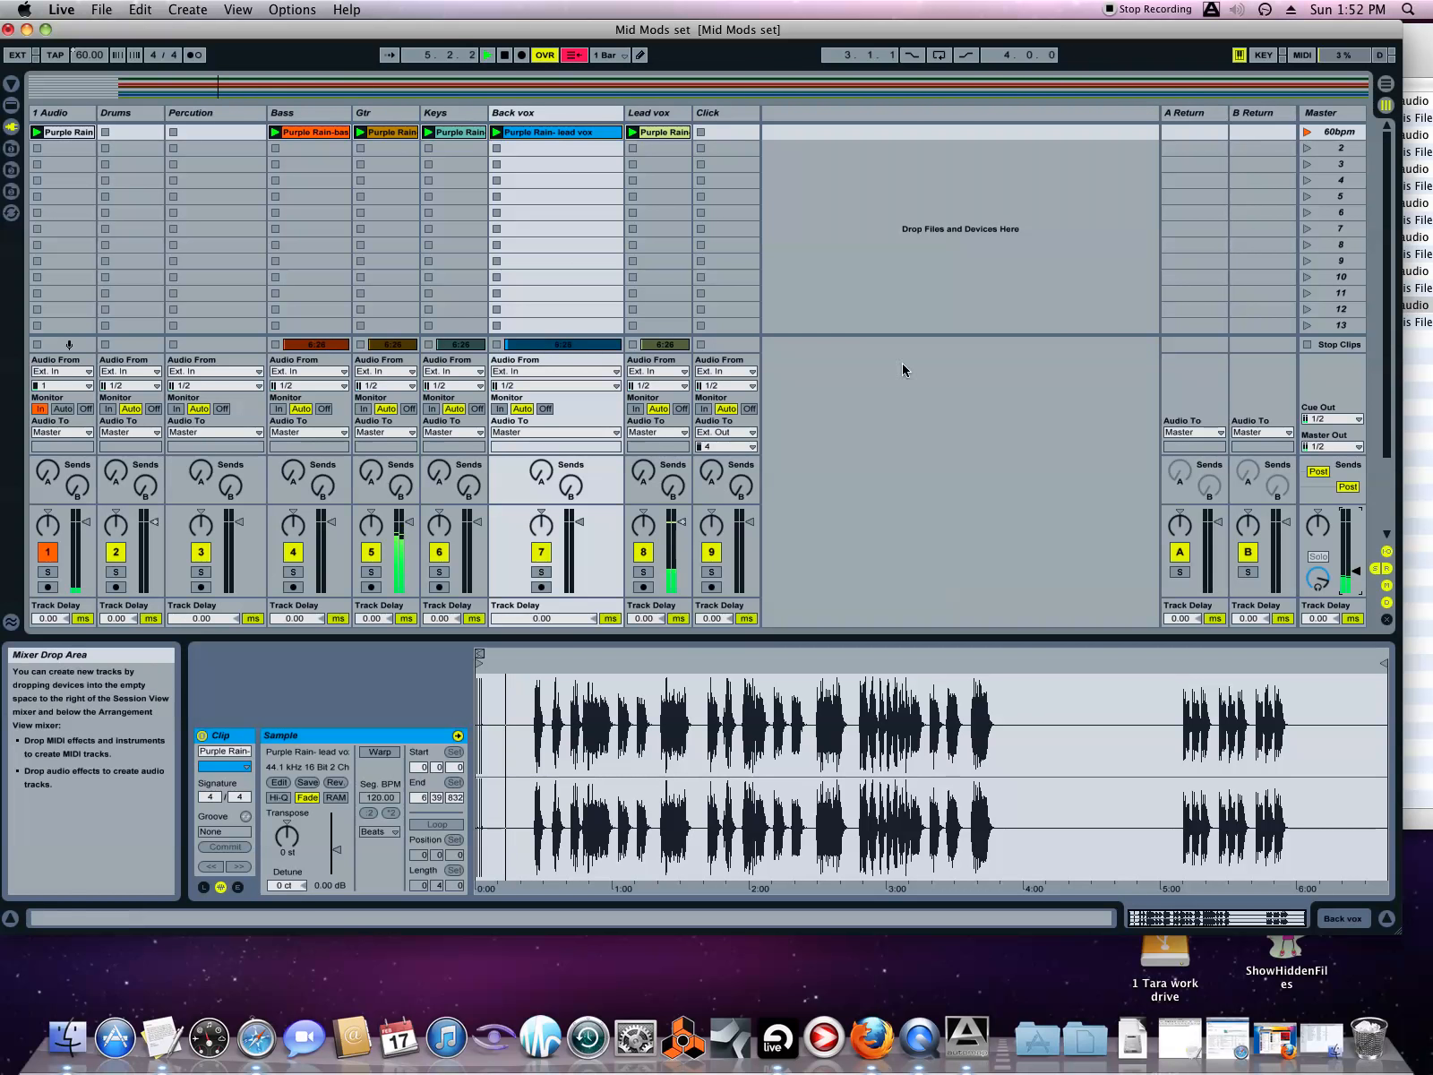
- Move the Purple Rain-Click 60BPM clip from Lead vox to the Click track and launch the 60bpm scene again
left_click_drag(678, 136, 723, 133)
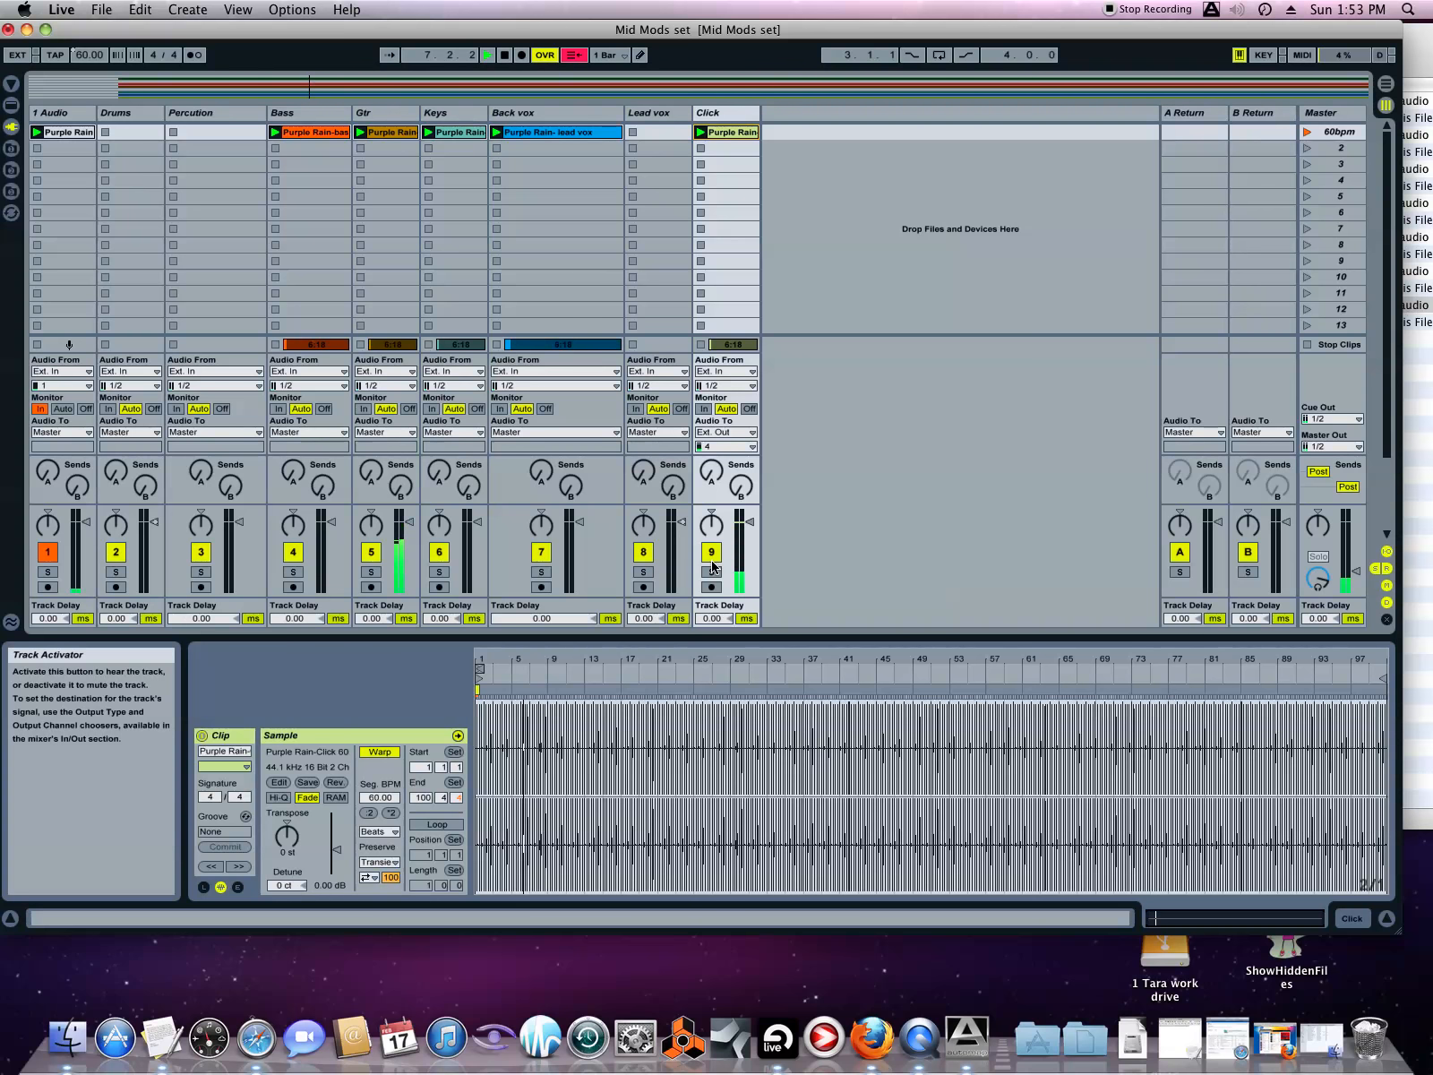
left_click(1308, 133)
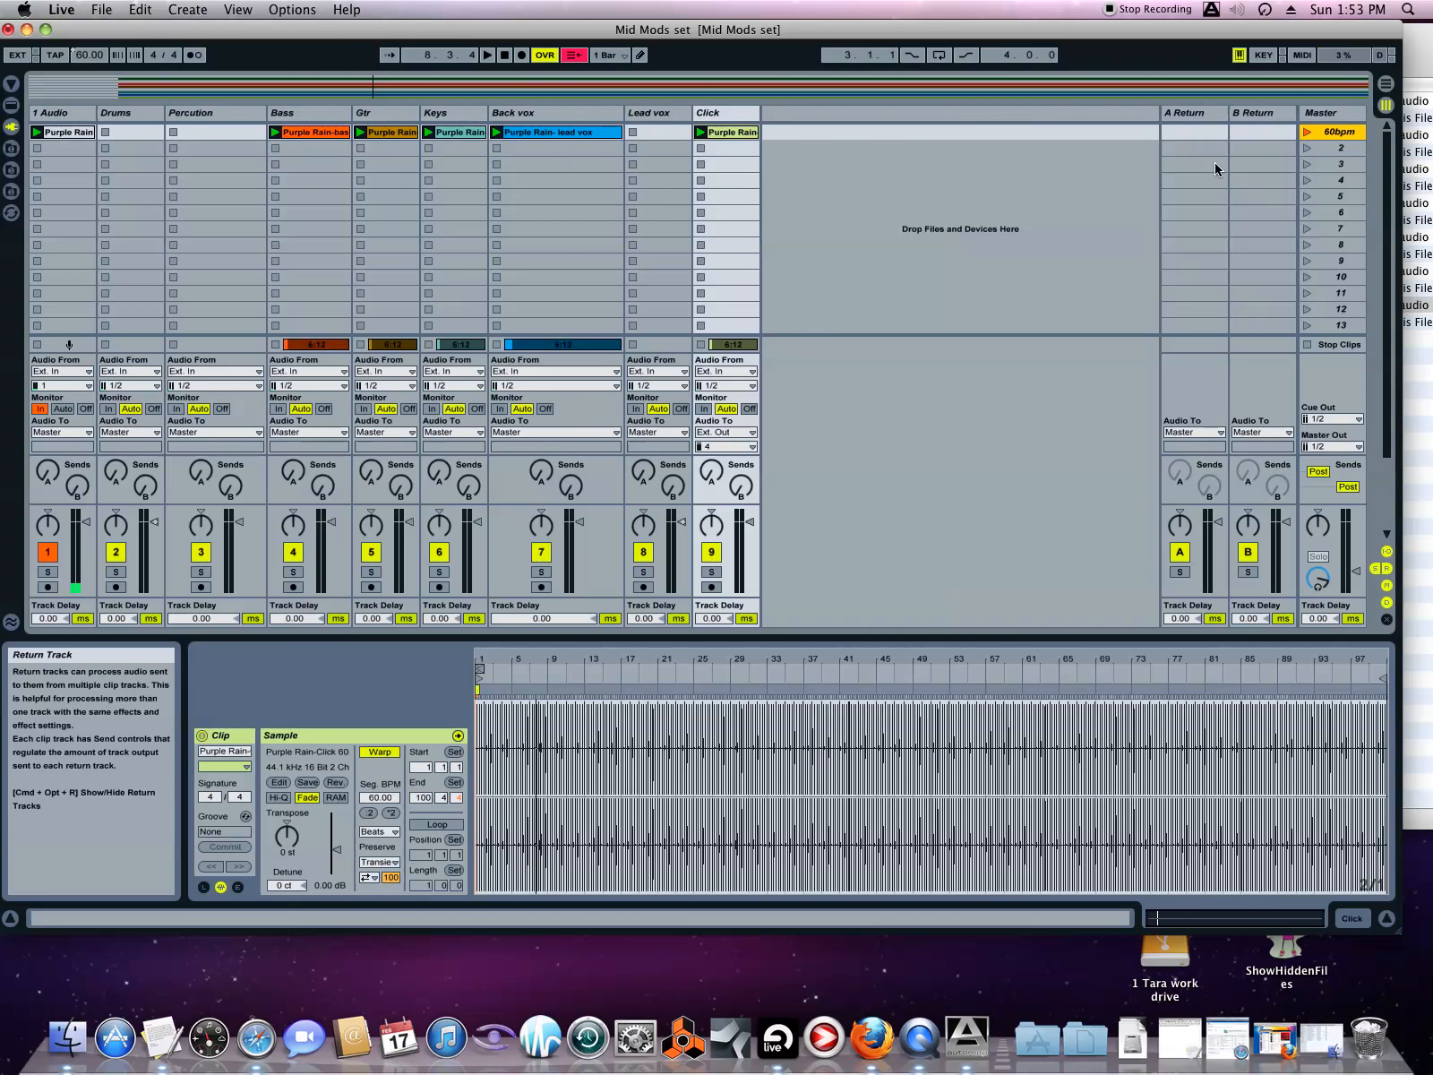
- Return to the Arrangement View
left_click(1386, 84)
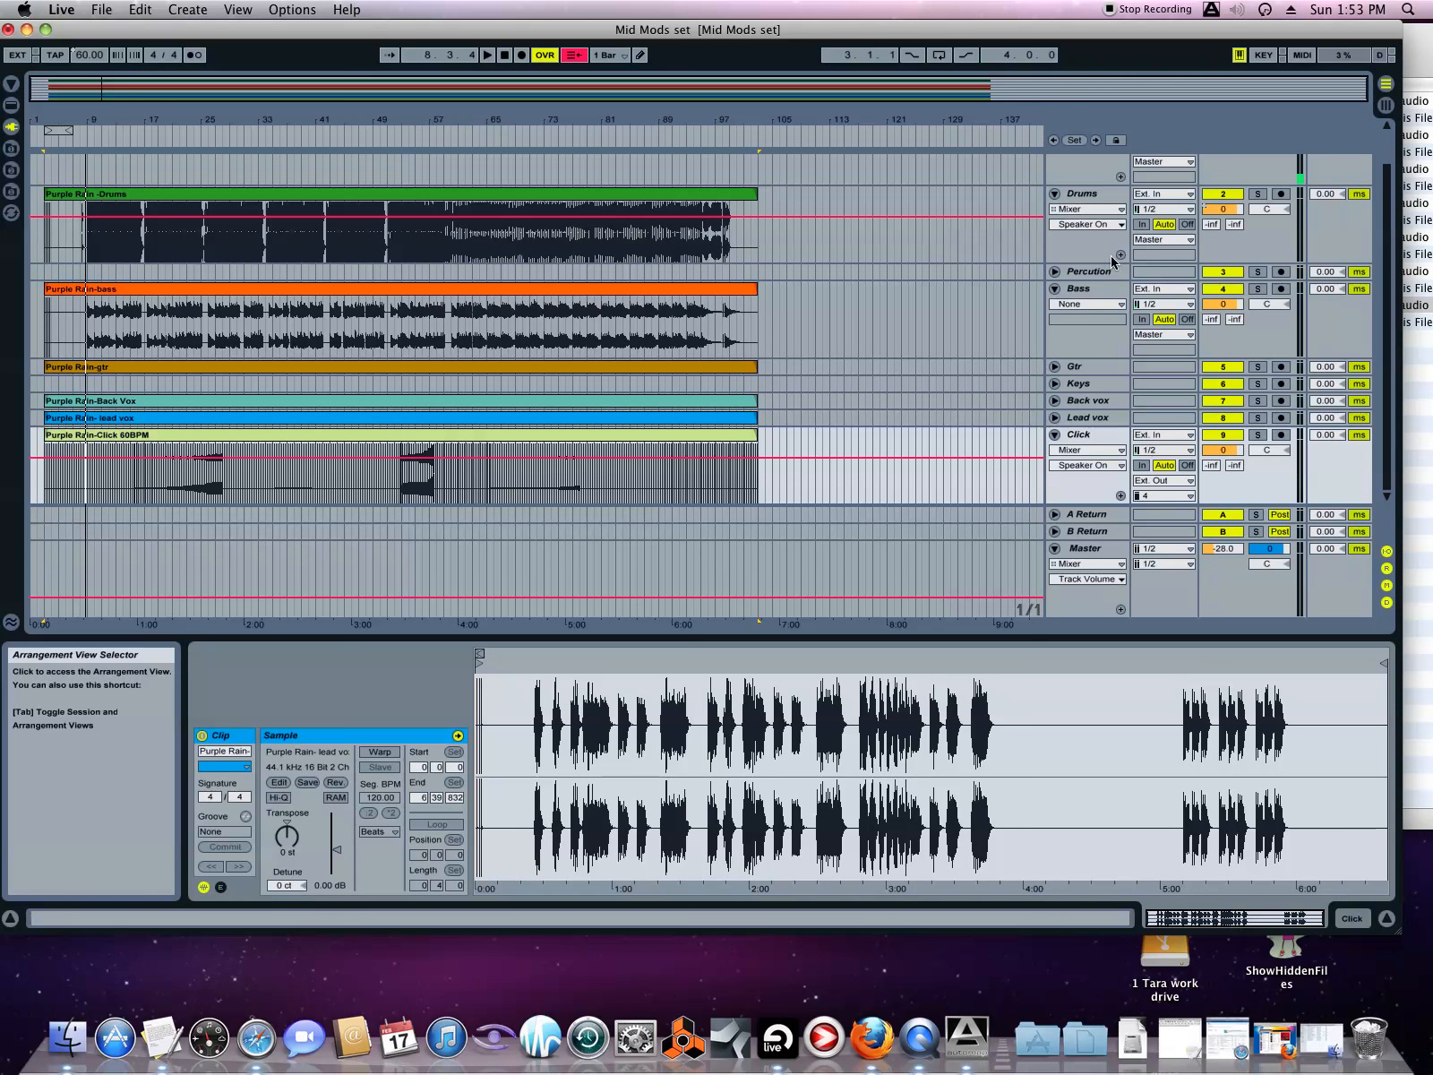